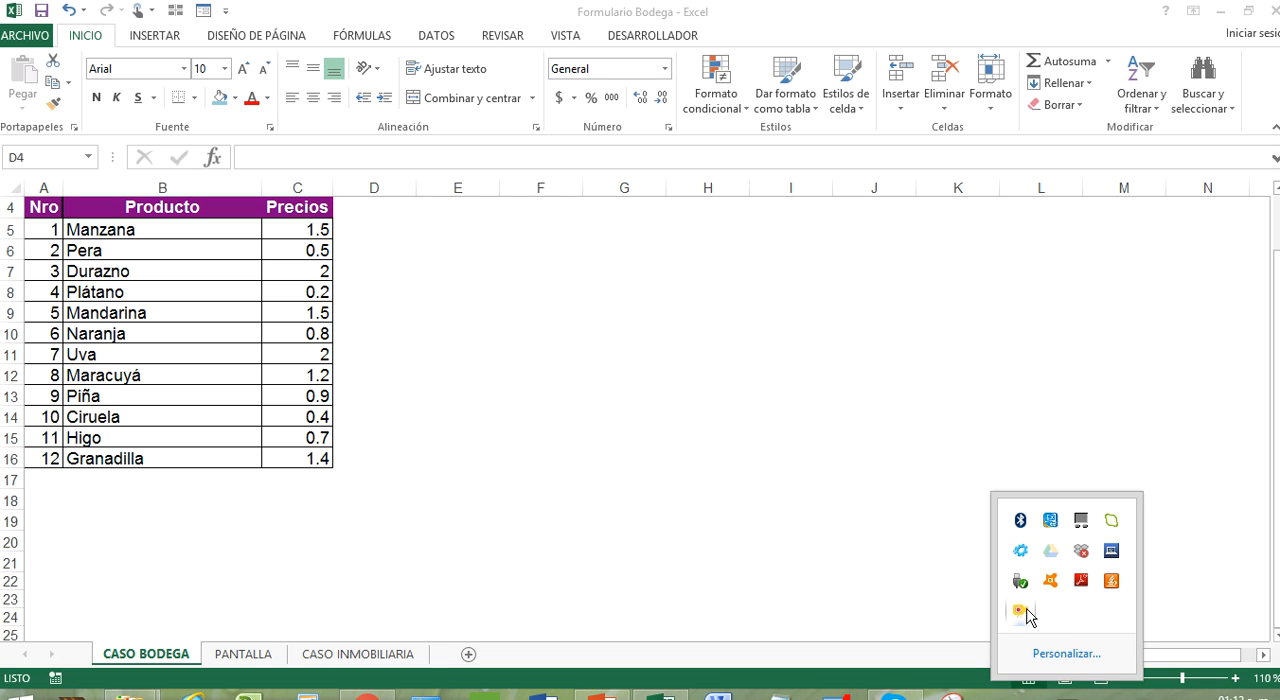
Step: Move the CASO INMOBILIARIA sheet ahead of CASO BODEGA and PANTALLA and bring its calculator layout into view
left_click(1212, 11)
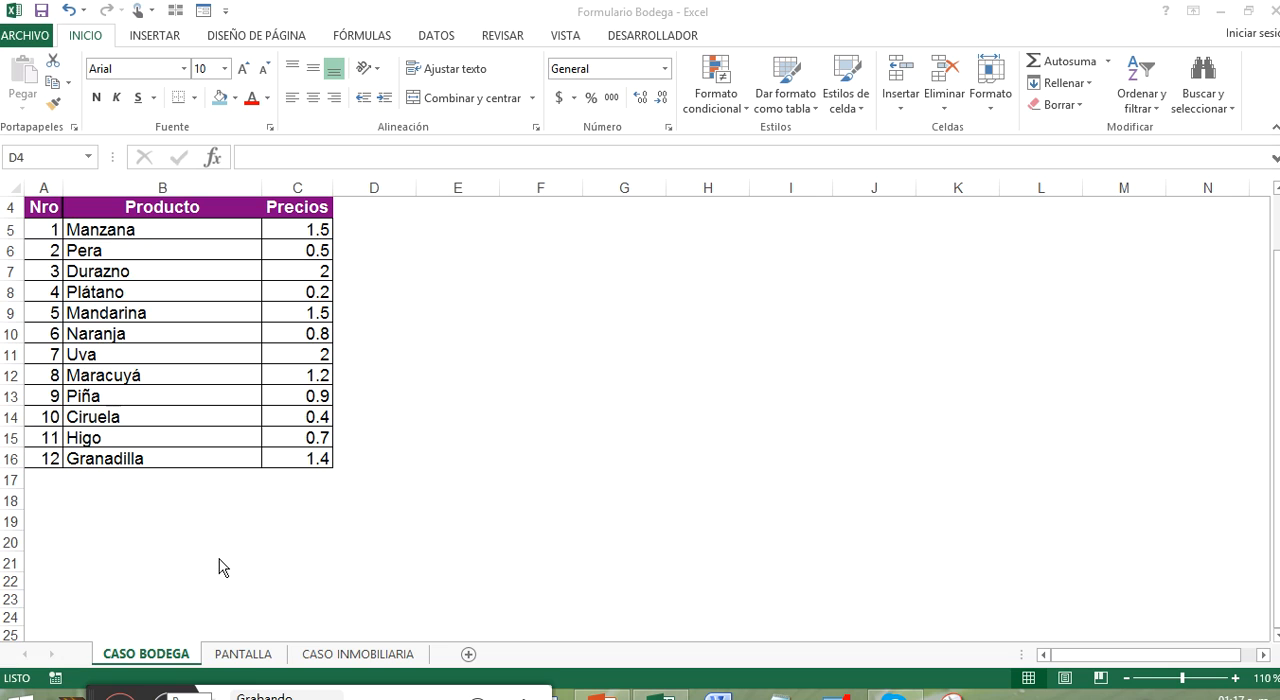
left_click(355, 655)
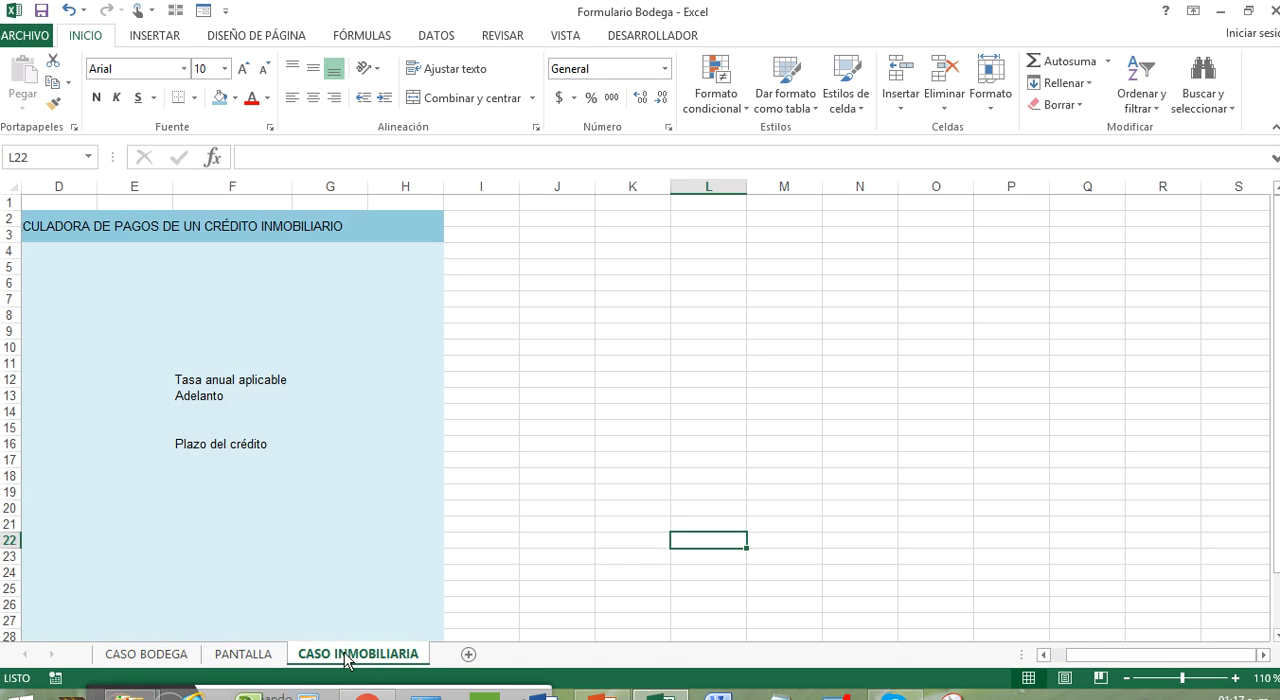
left_click_drag(345, 660, 214, 651)
left_click_drag(600, 380, 50, 326)
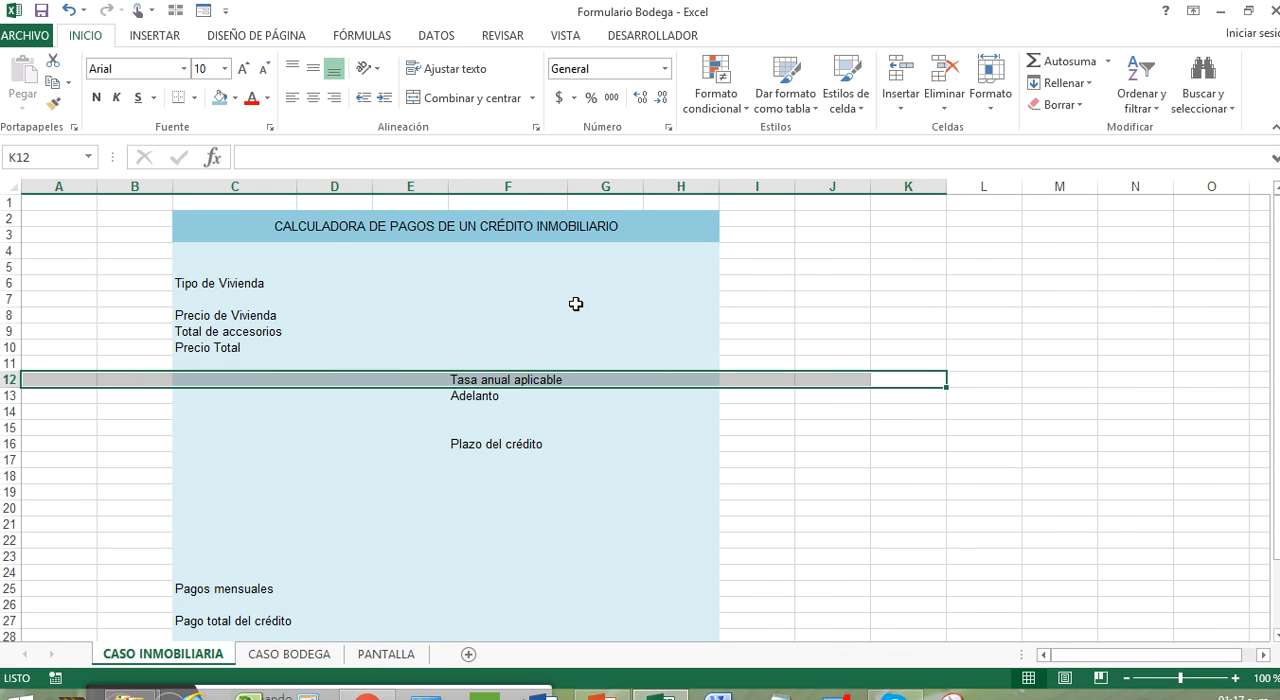
Step: In the quick access toolbar customization, list the commands not on the ribbon and remove Formulario from the toolbar
left_click(226, 12)
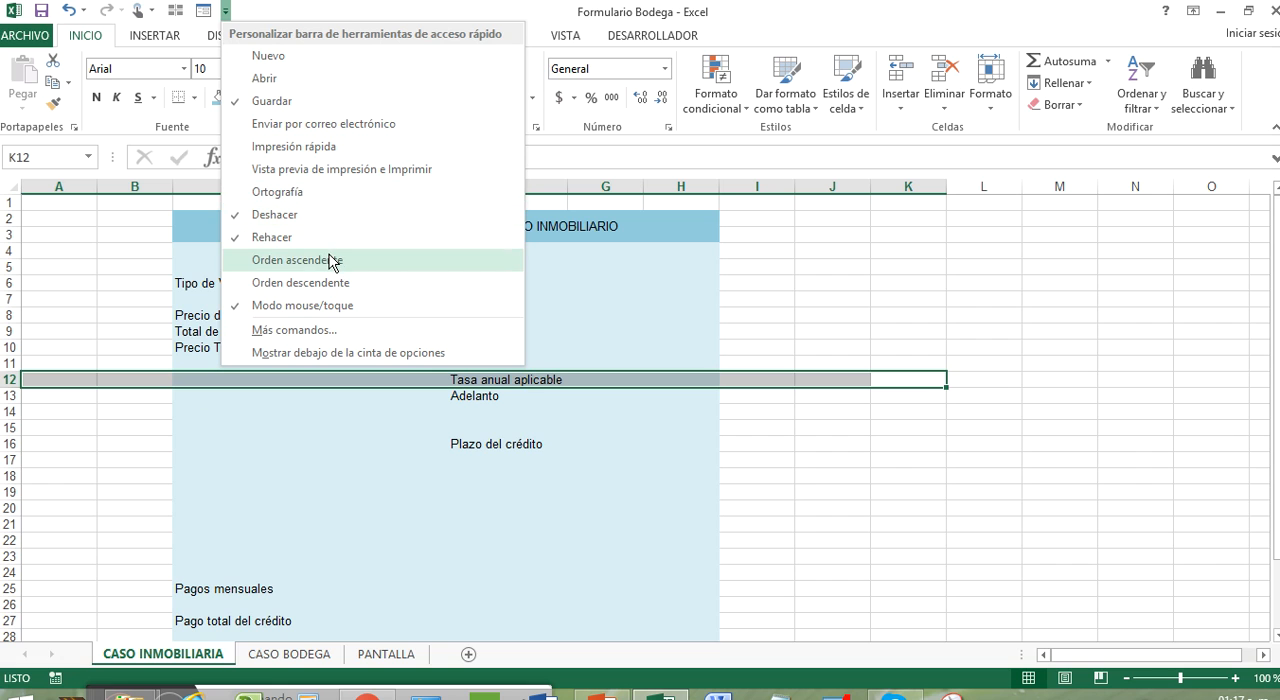
left_click(360, 331)
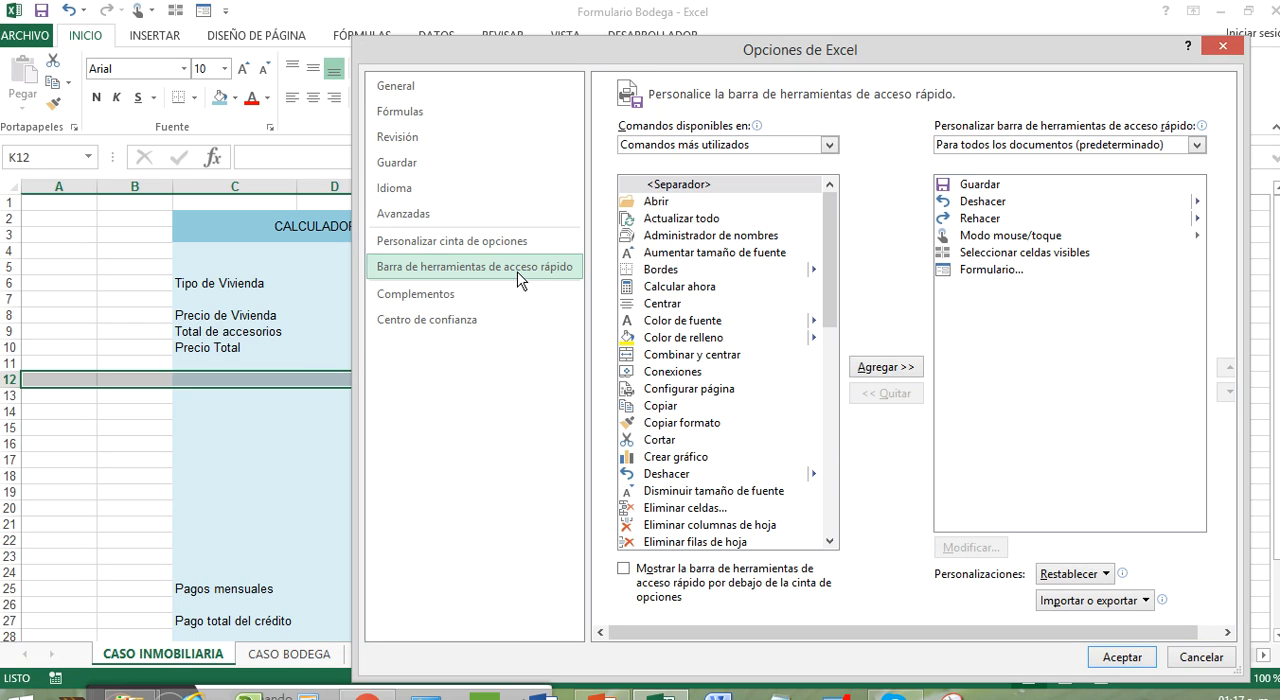
left_click(829, 146)
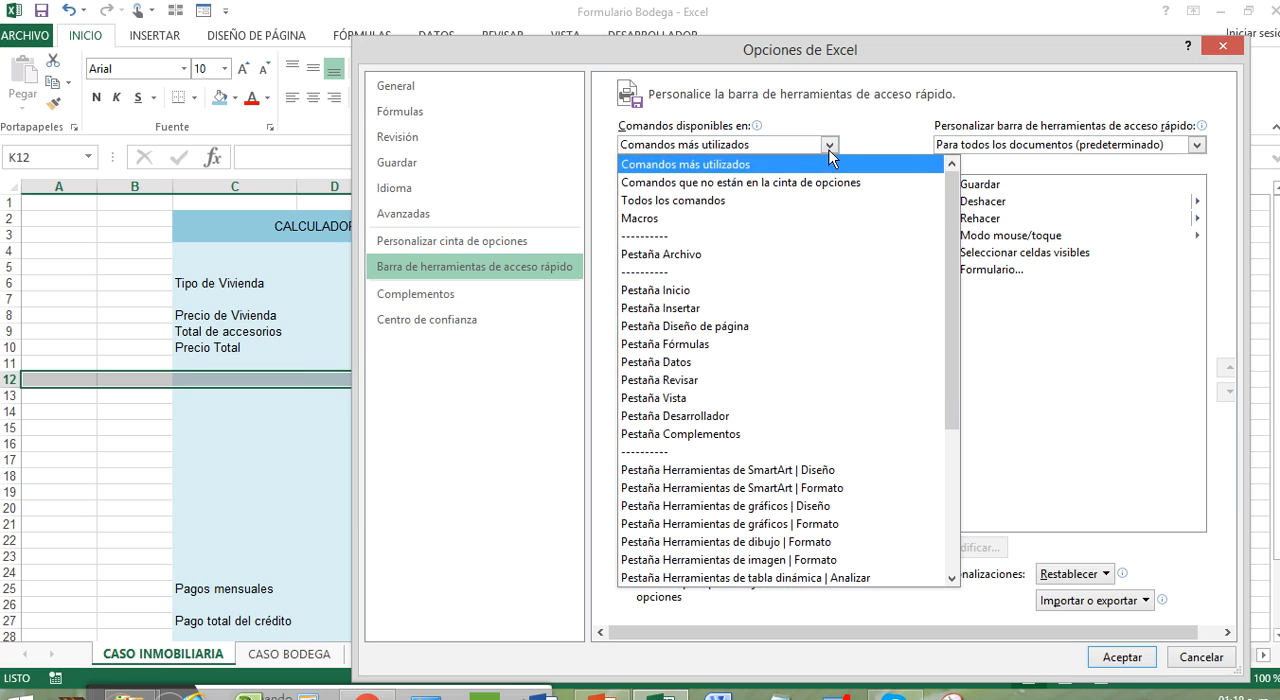
left_click(903, 184)
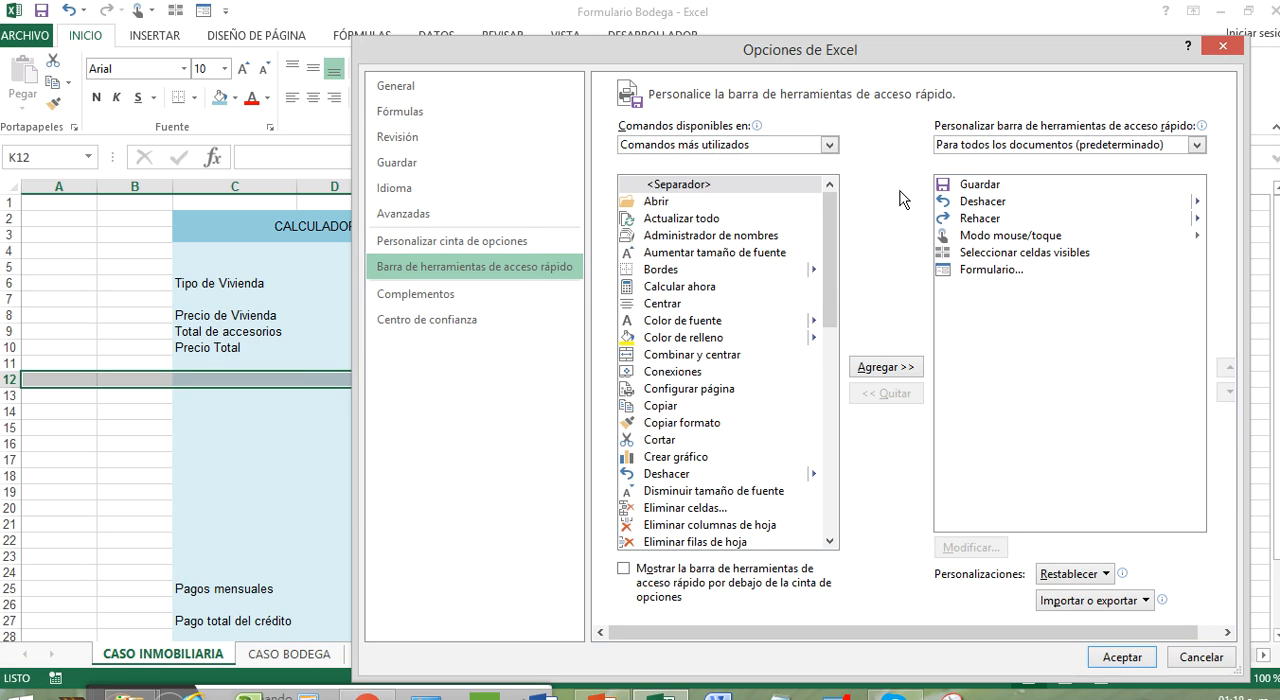
left_click(1005, 270)
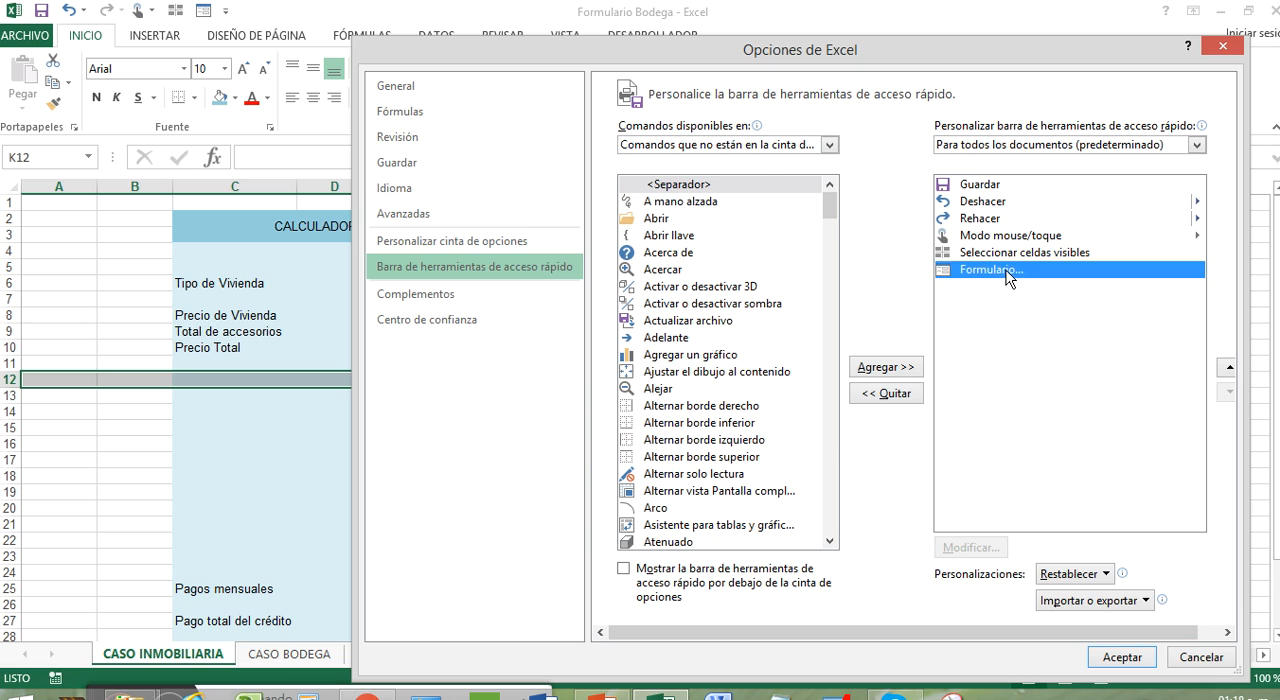
left_click(862, 395)
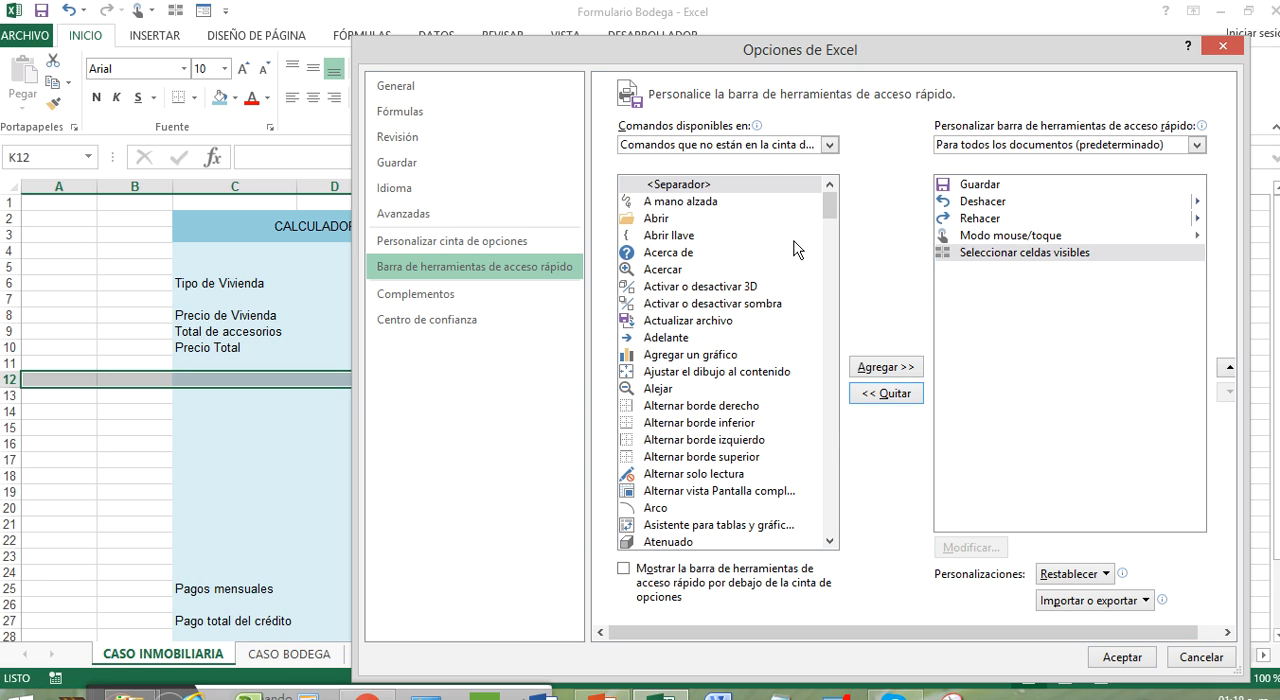
Step: Add the Formulario command to the quick access toolbar and apply the customization
left_click_drag(829, 207, 829, 362)
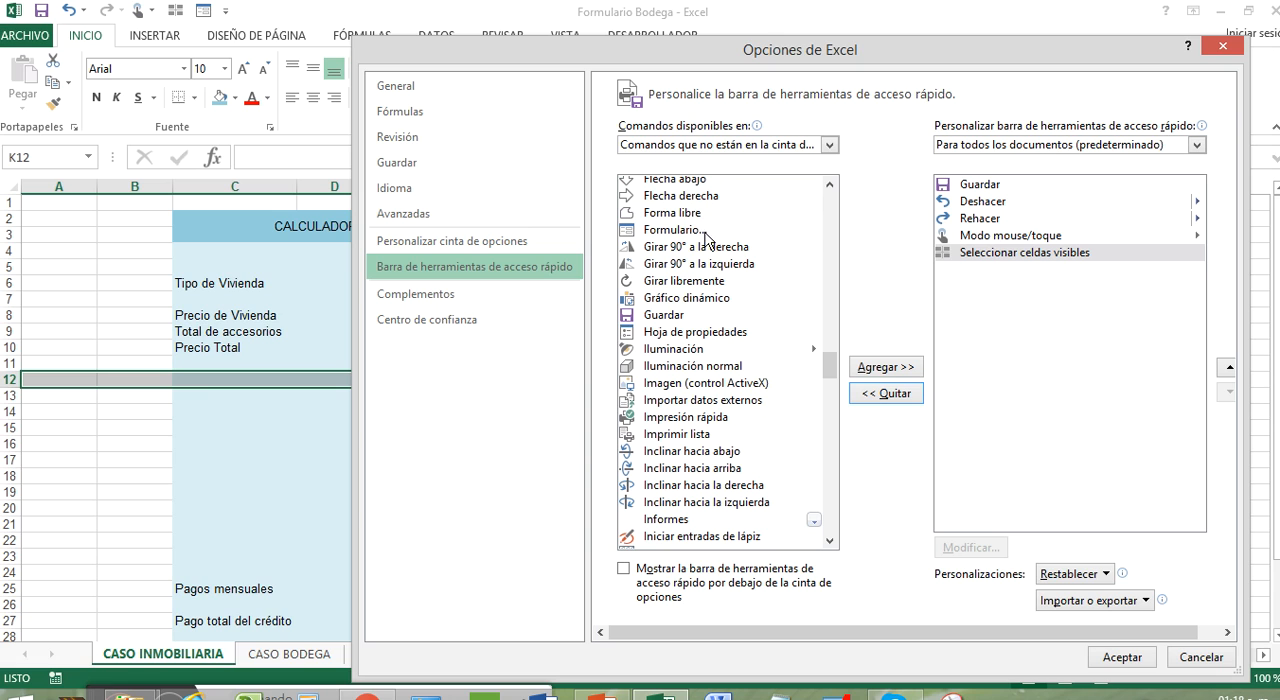
left_click(687, 233)
left_click(901, 368)
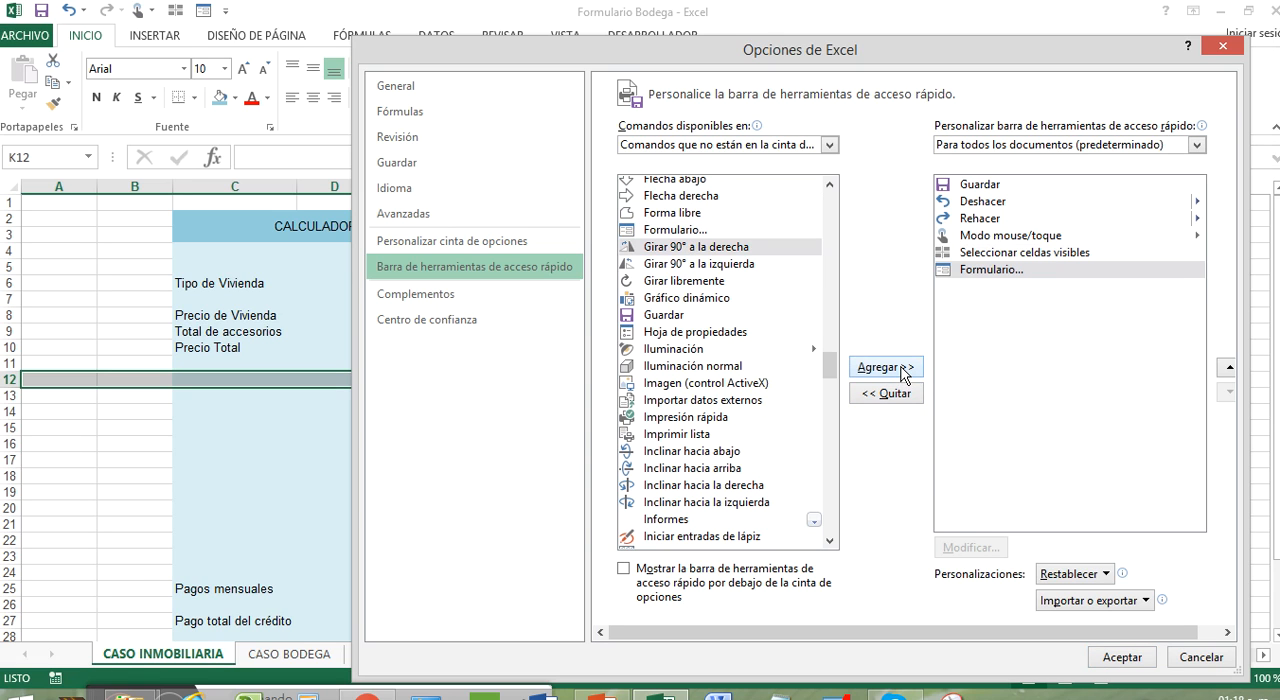
left_click(1122, 657)
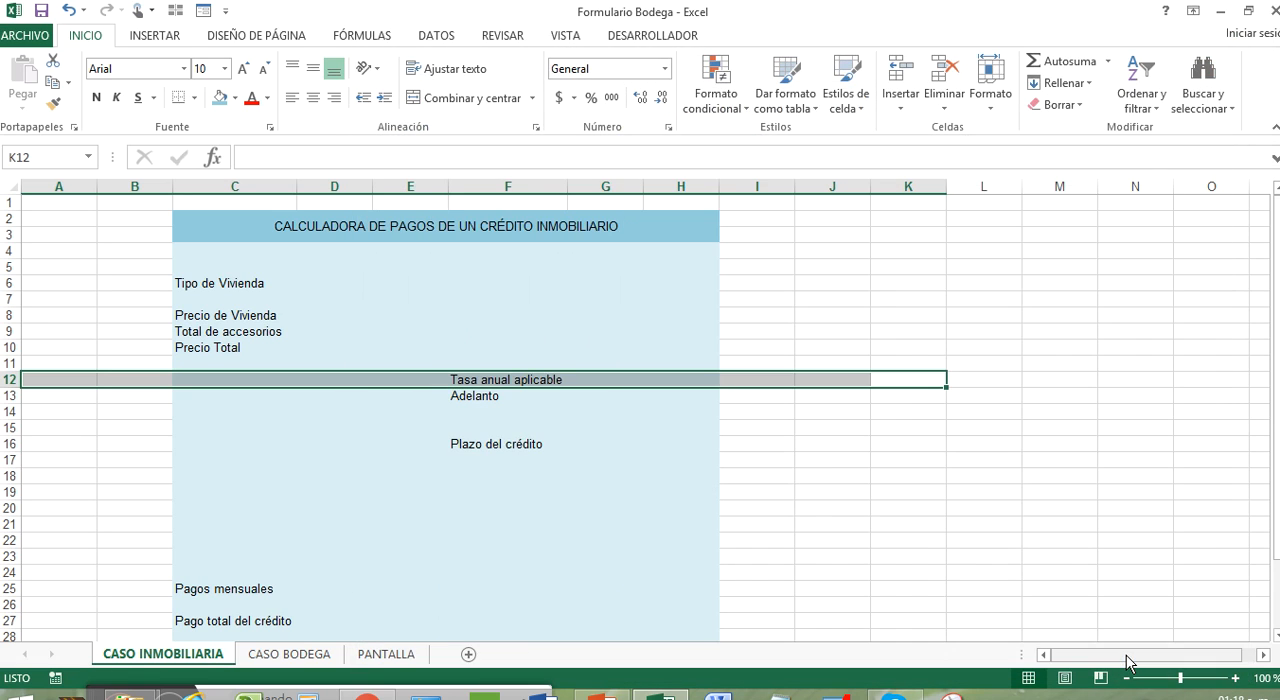
left_click(405, 331)
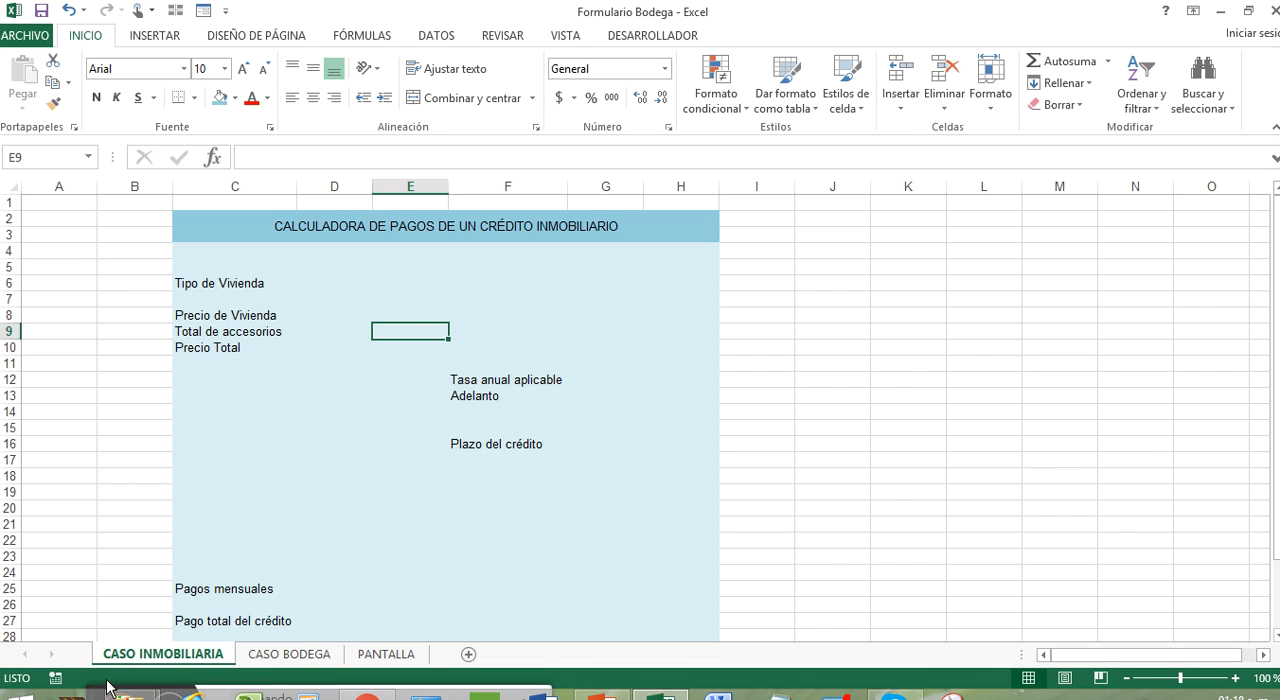
left_click(452, 692)
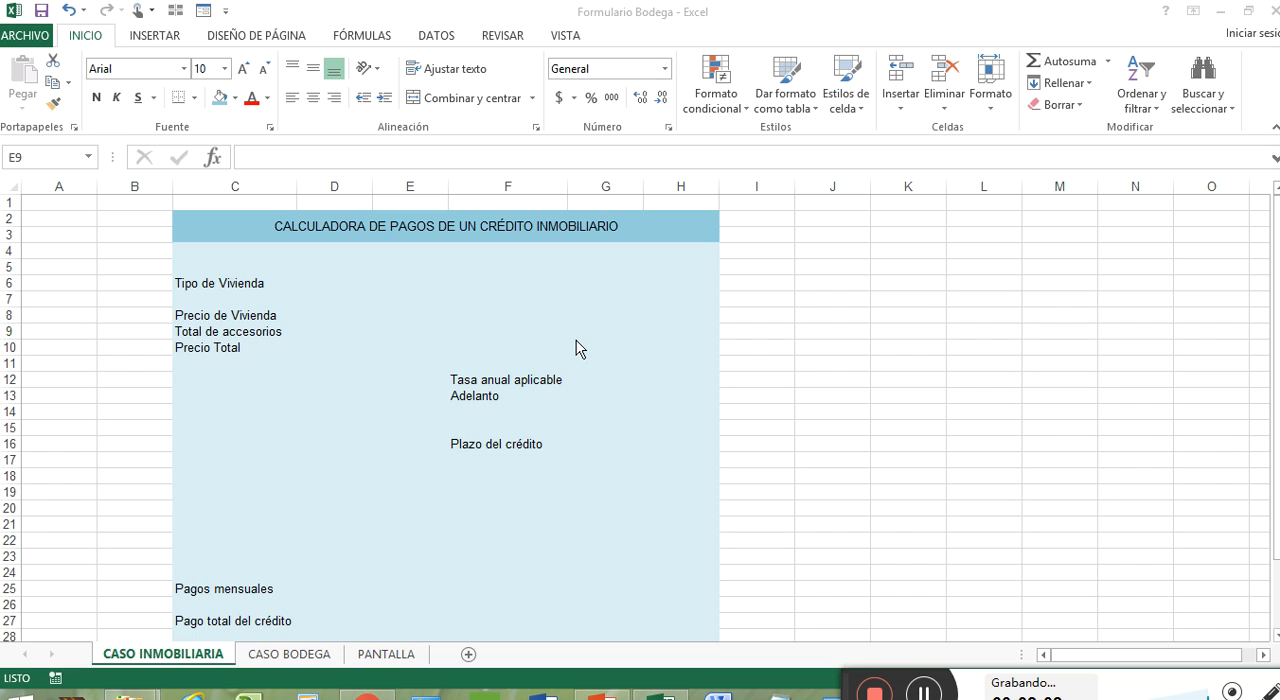
Step: Hide the gridlines on the CASO INMOBILIARIA sheet
left_click(766, 331)
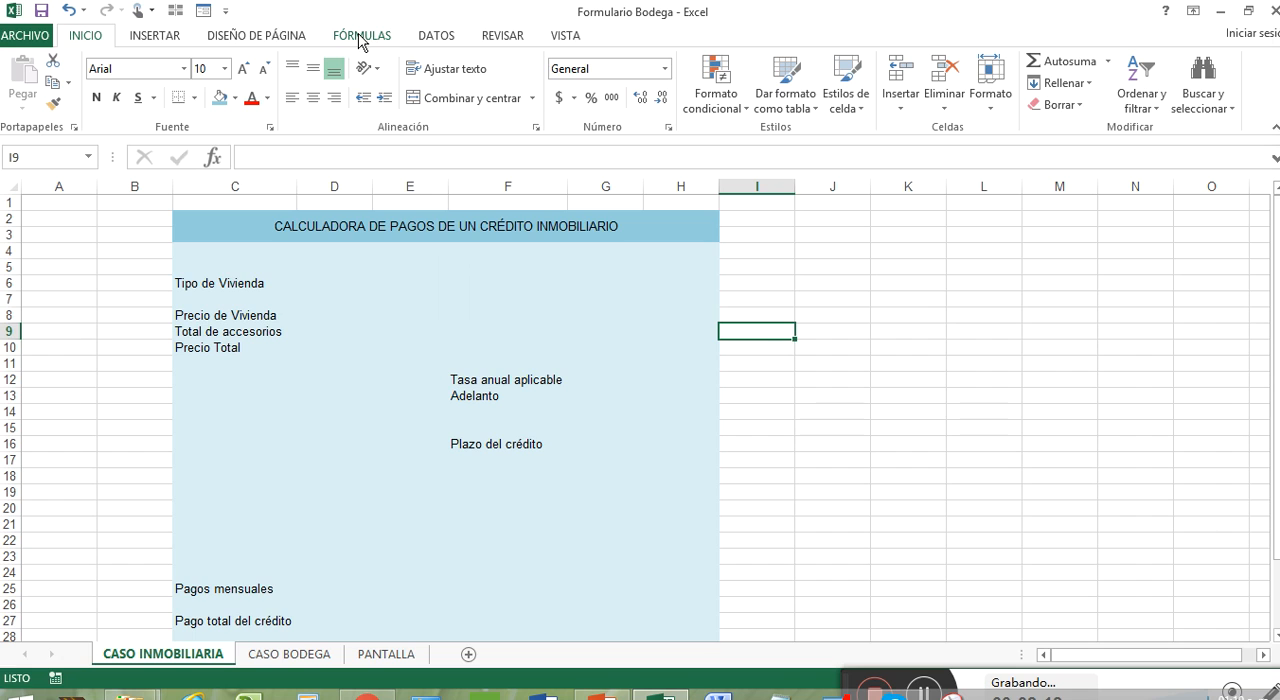
left_click(552, 38)
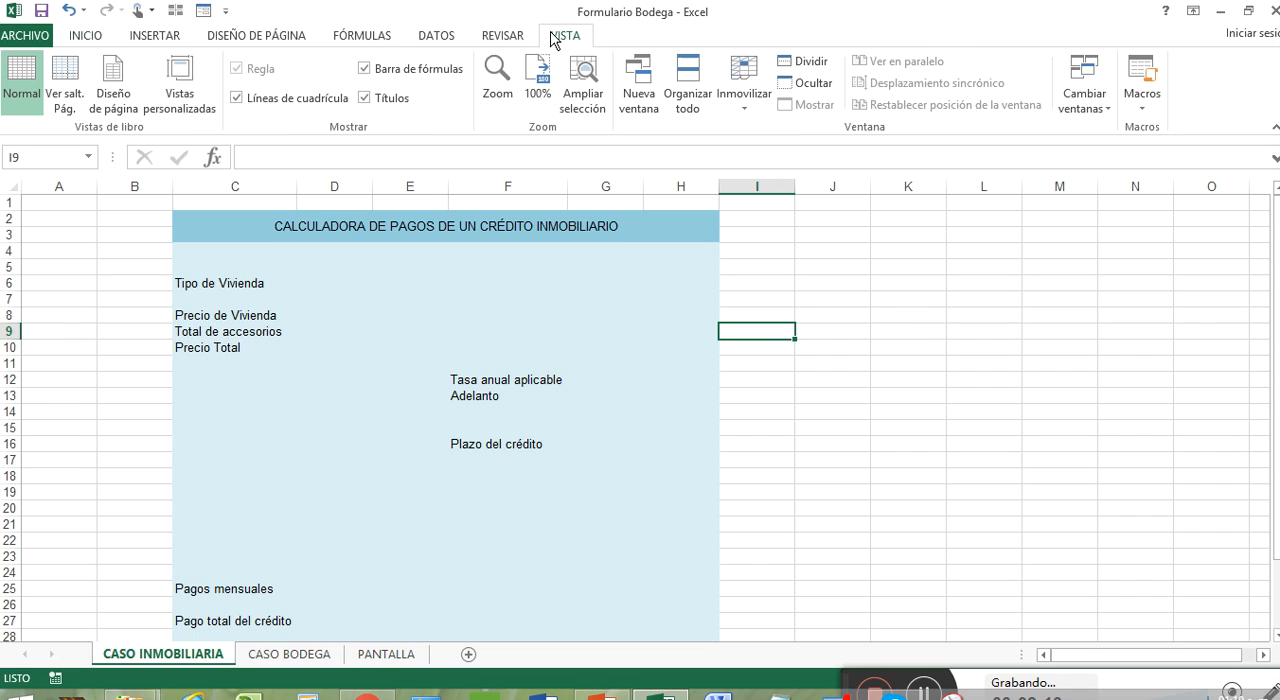
left_click(265, 104)
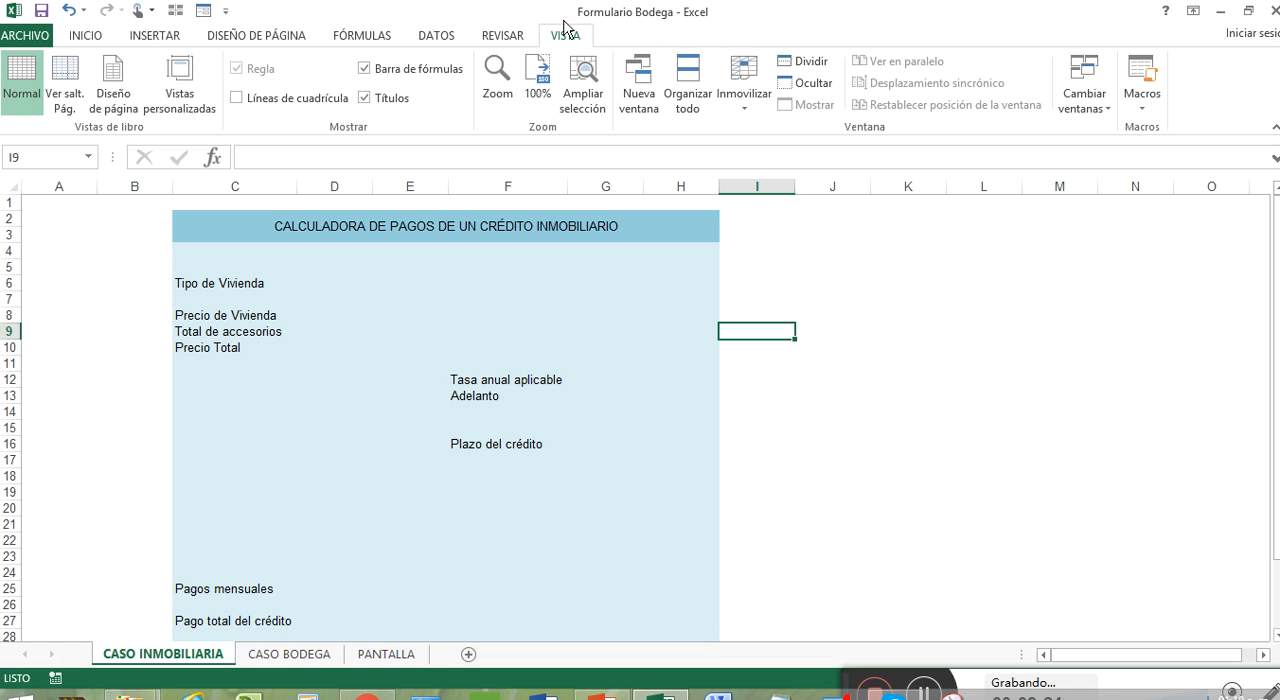
Step: Enable the Desarrollador tab in the ribbon customization options and show its commands
left_click(44, 33)
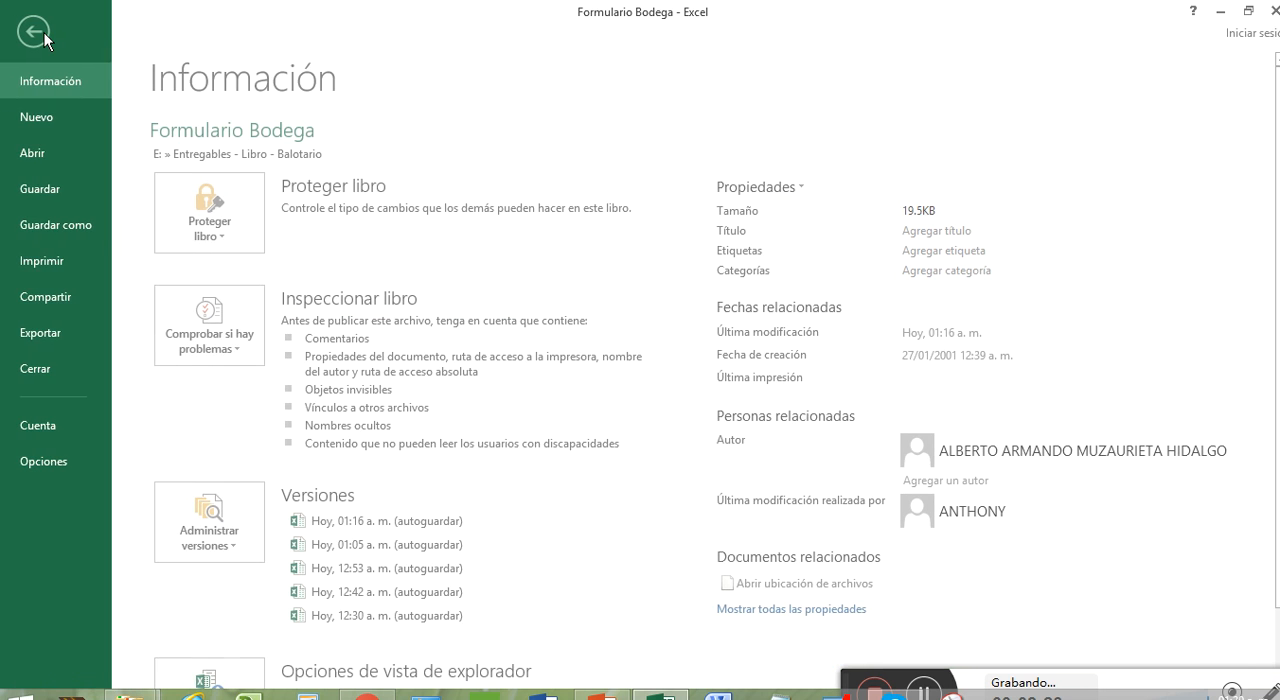
left_click(86, 466)
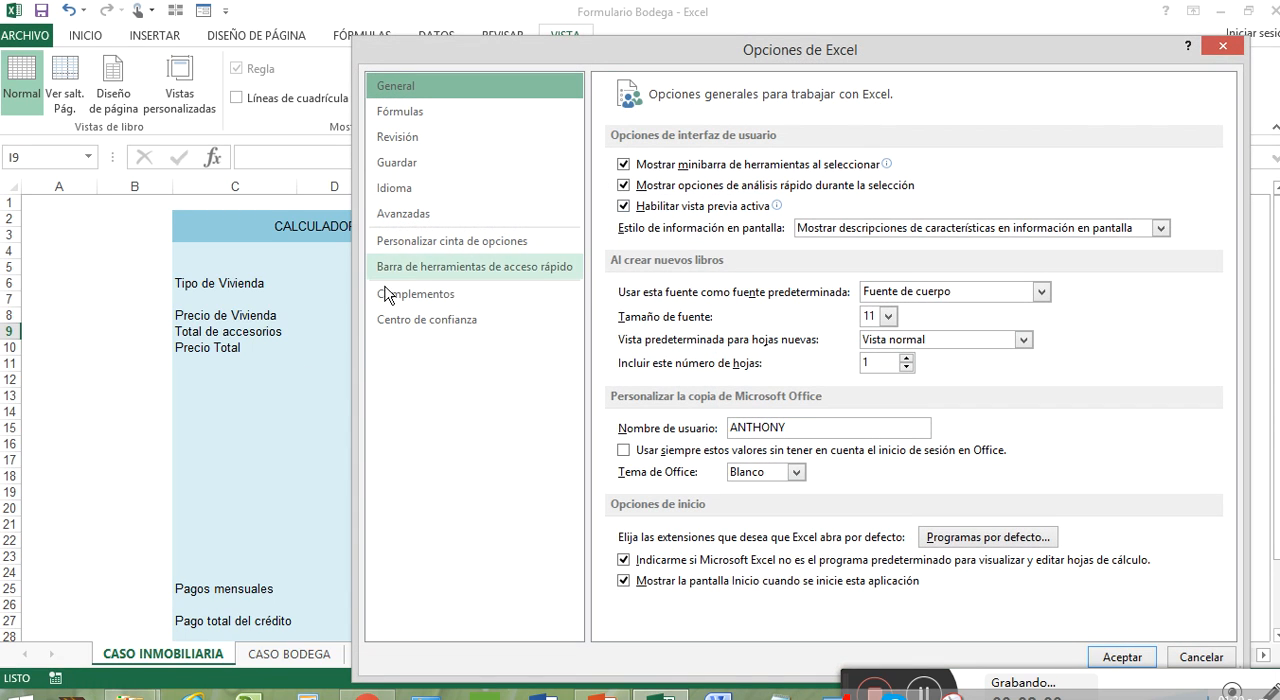
left_click(447, 306)
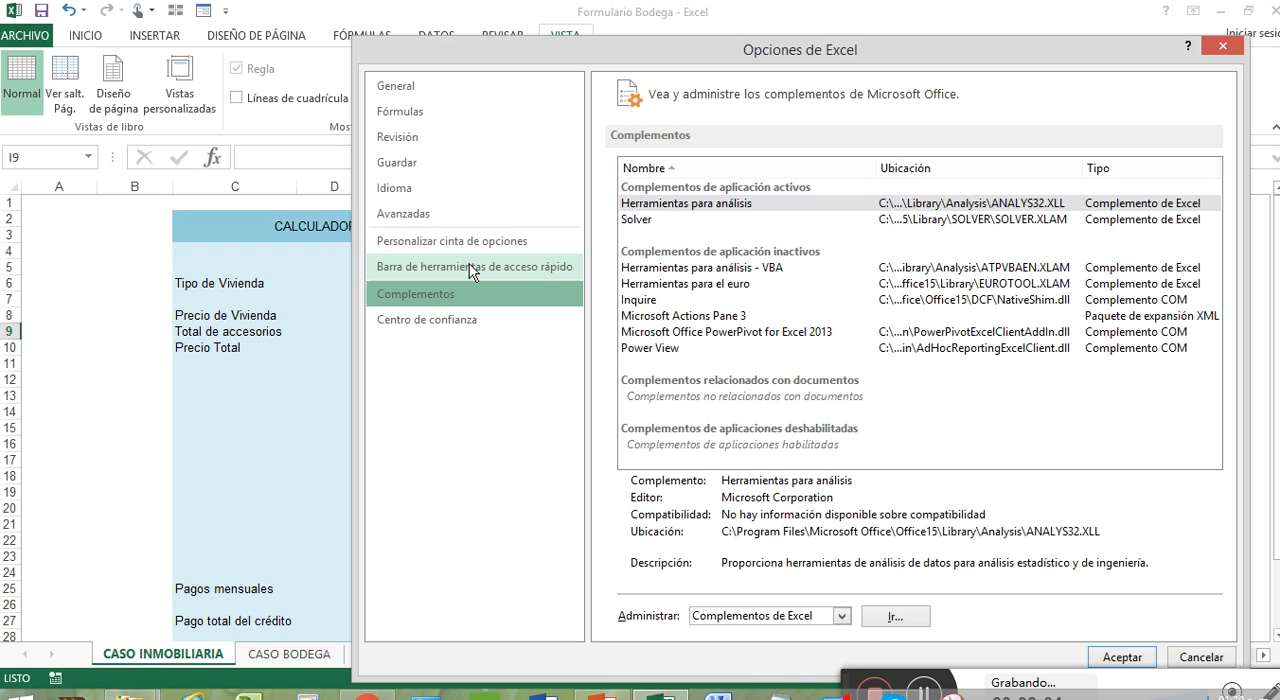
left_click(474, 250)
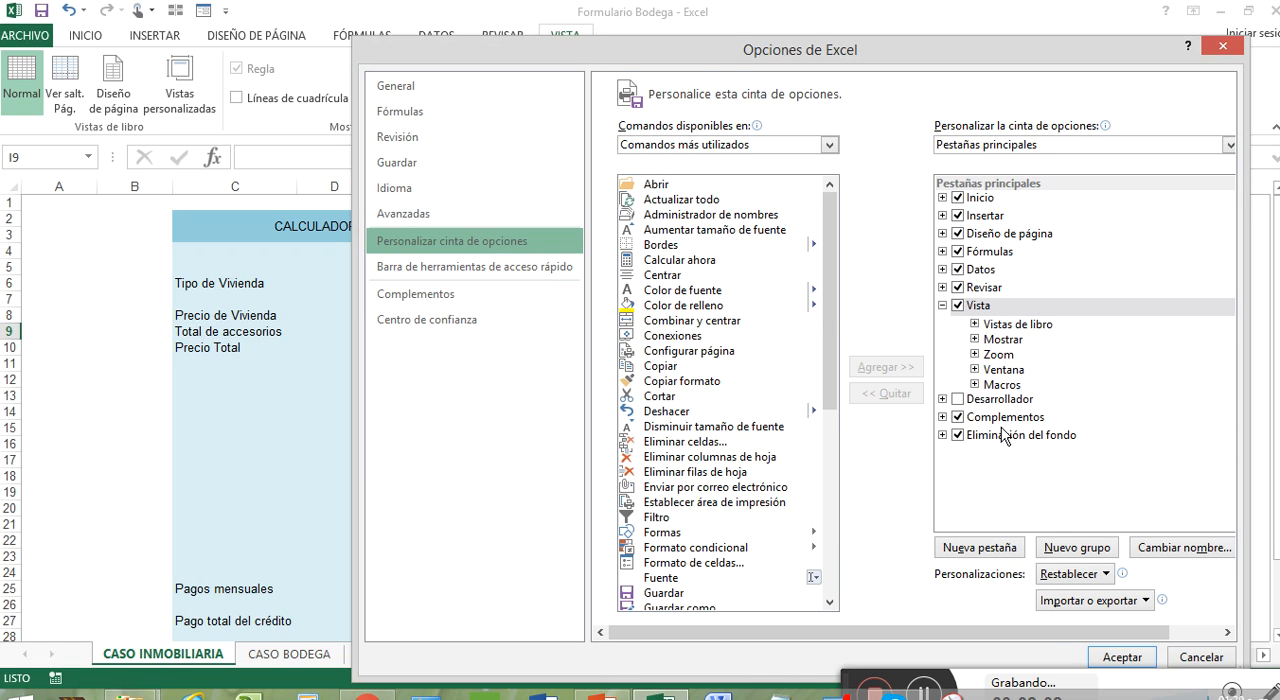
left_click(960, 399)
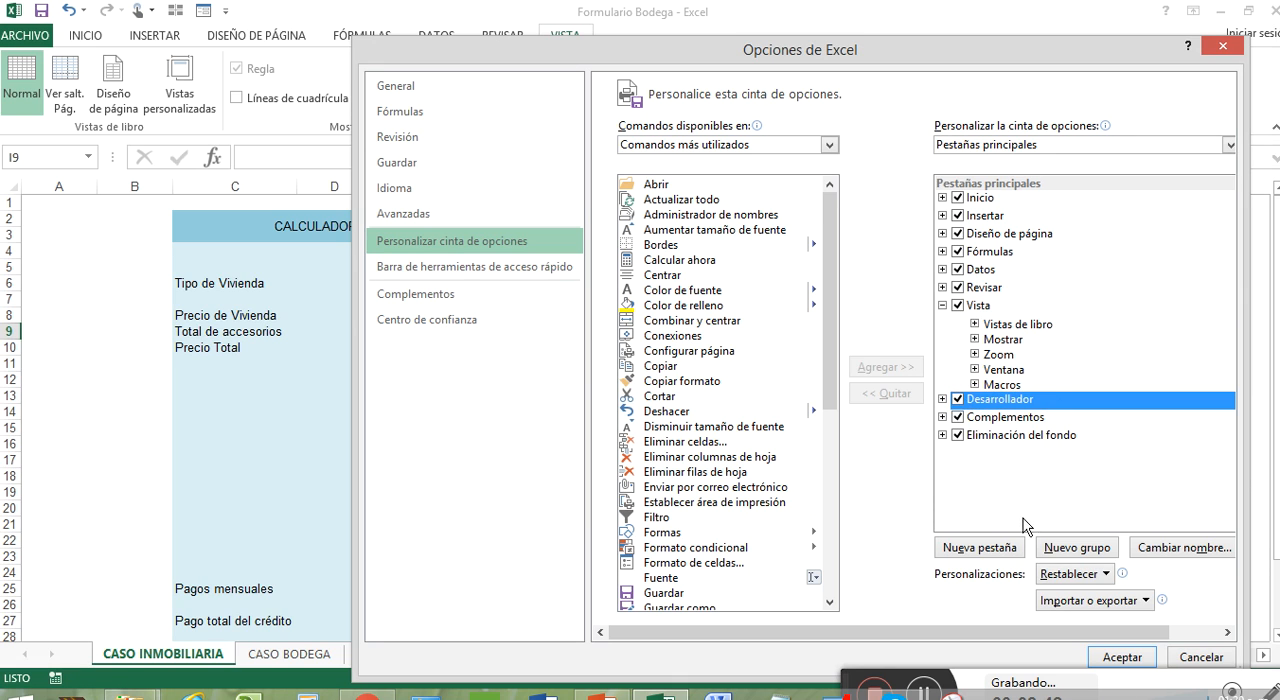
left_click(1132, 665)
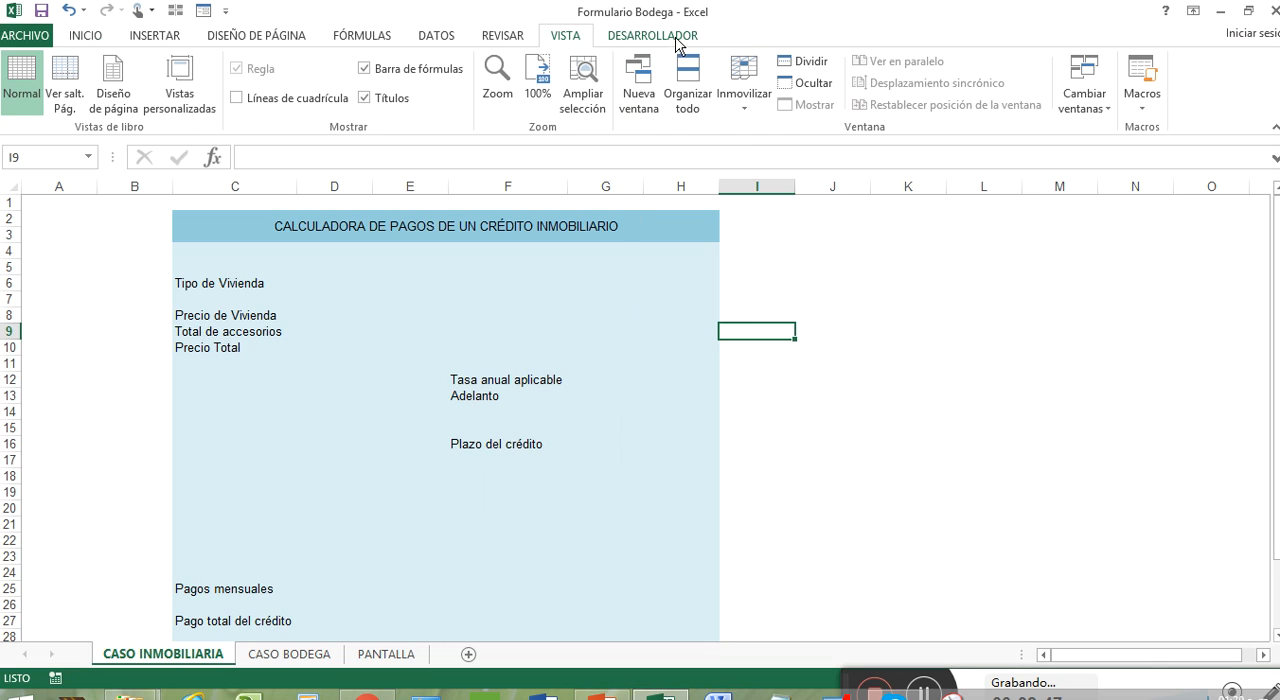
left_click(676, 40)
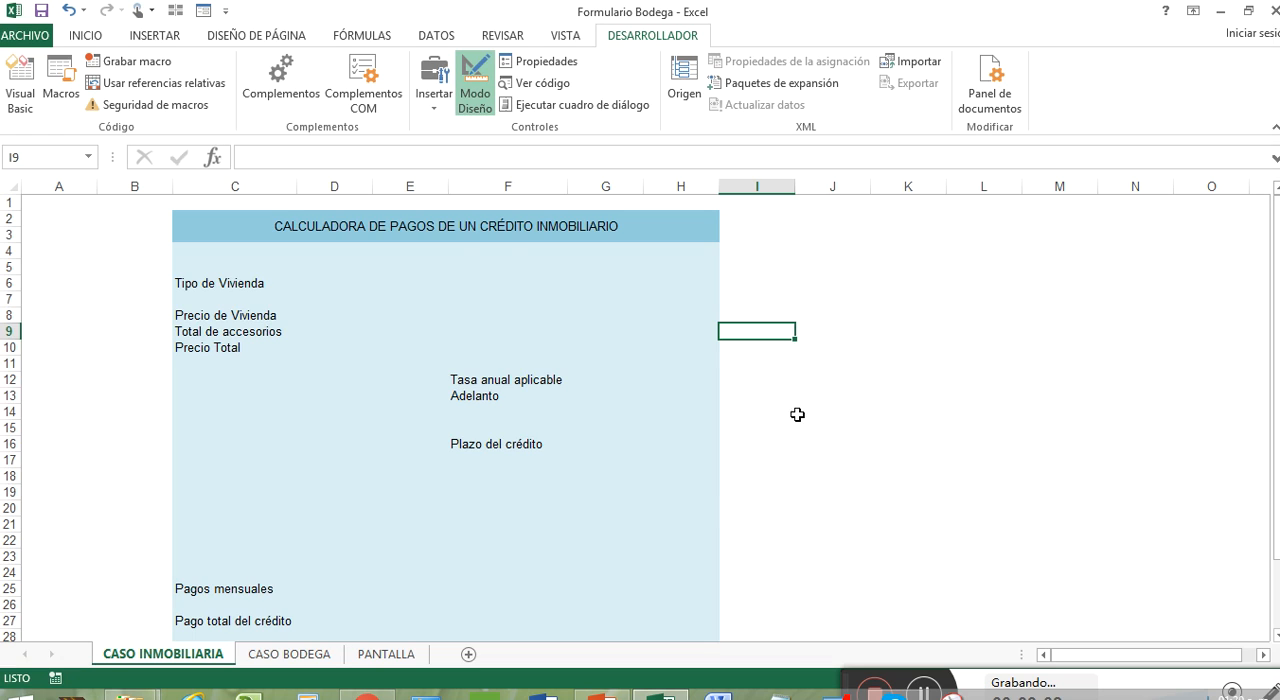
Step: Review the credit calculator's labelled fields, from housing type and prices to rate, down payment, term, monthly payments and total payment
left_click(885, 250)
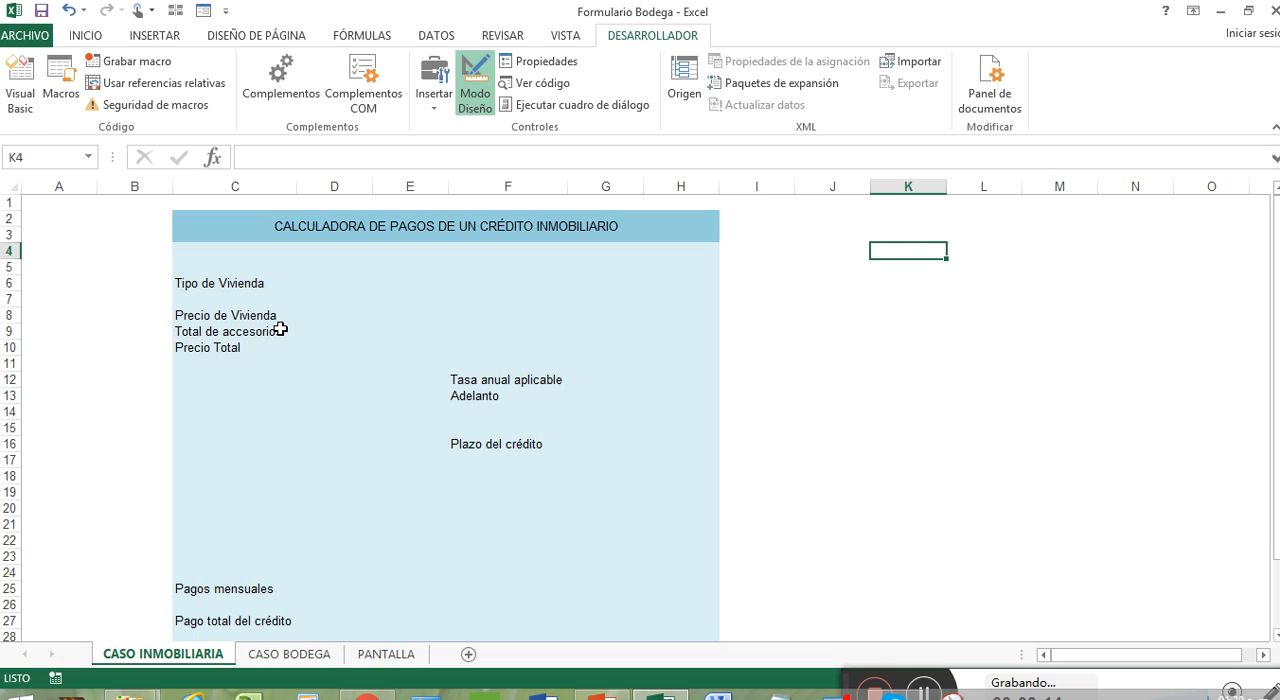
left_click(237, 287)
left_click(252, 316)
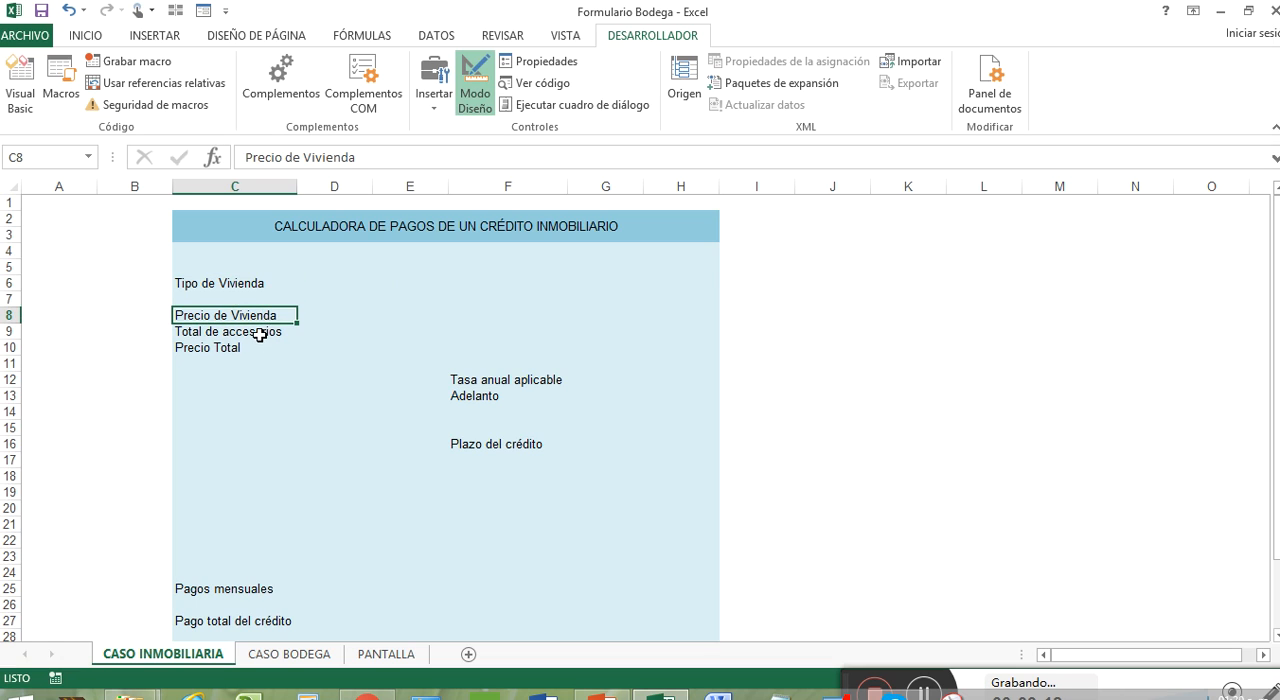
left_click(258, 332)
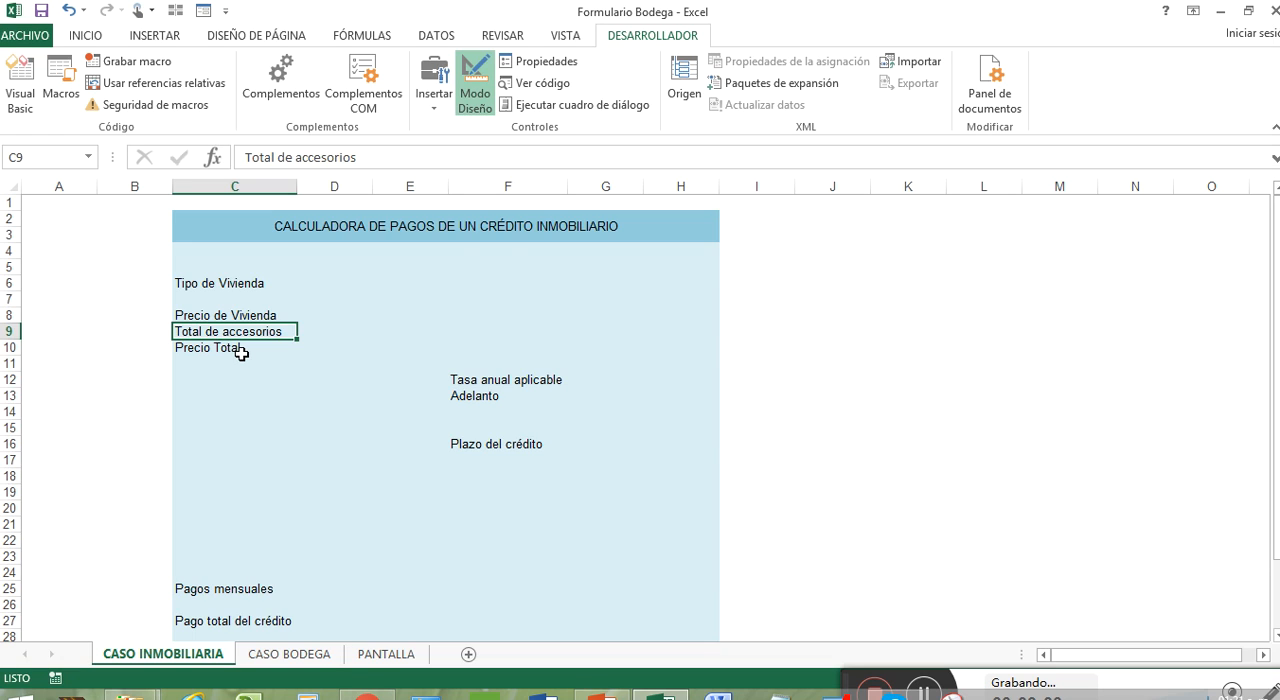
left_click(241, 350)
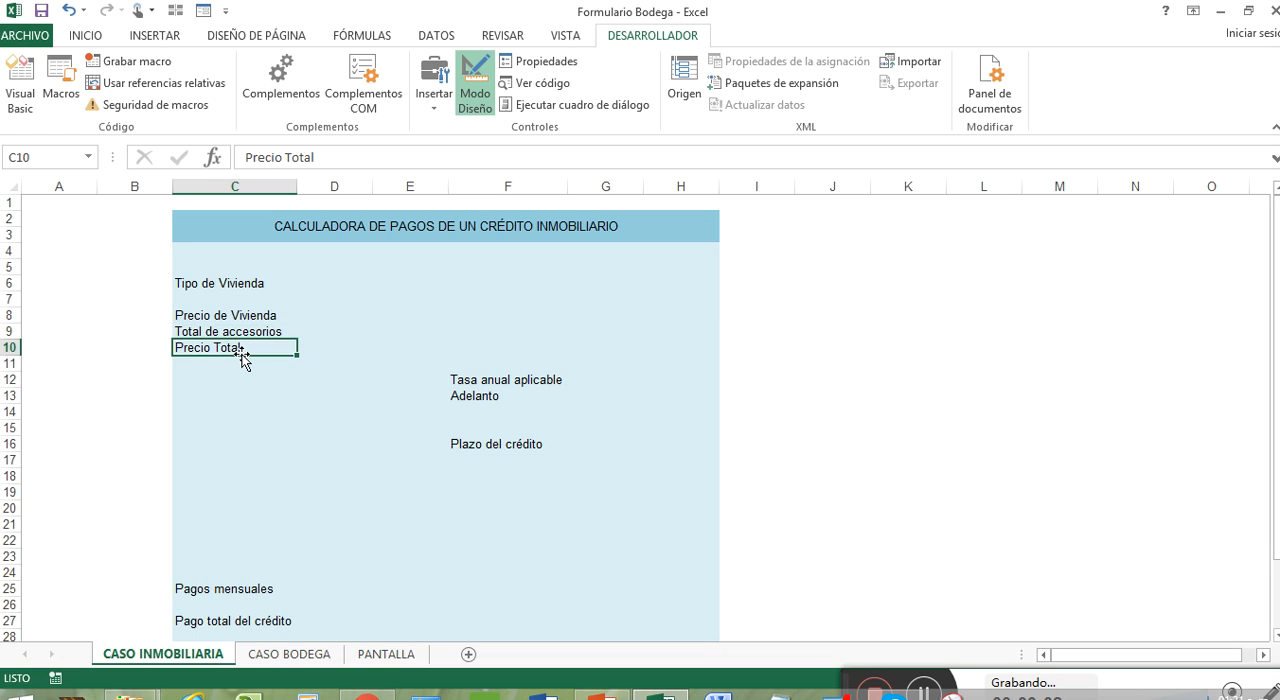
left_click(509, 381)
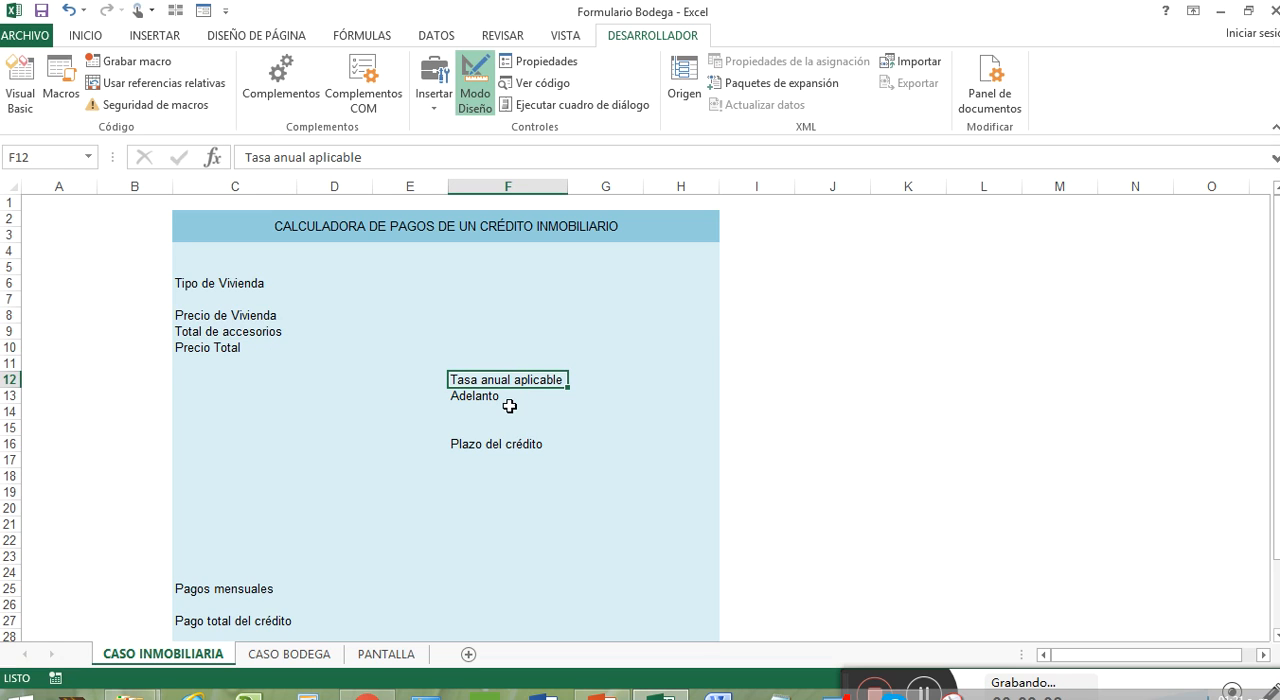
left_click(508, 399)
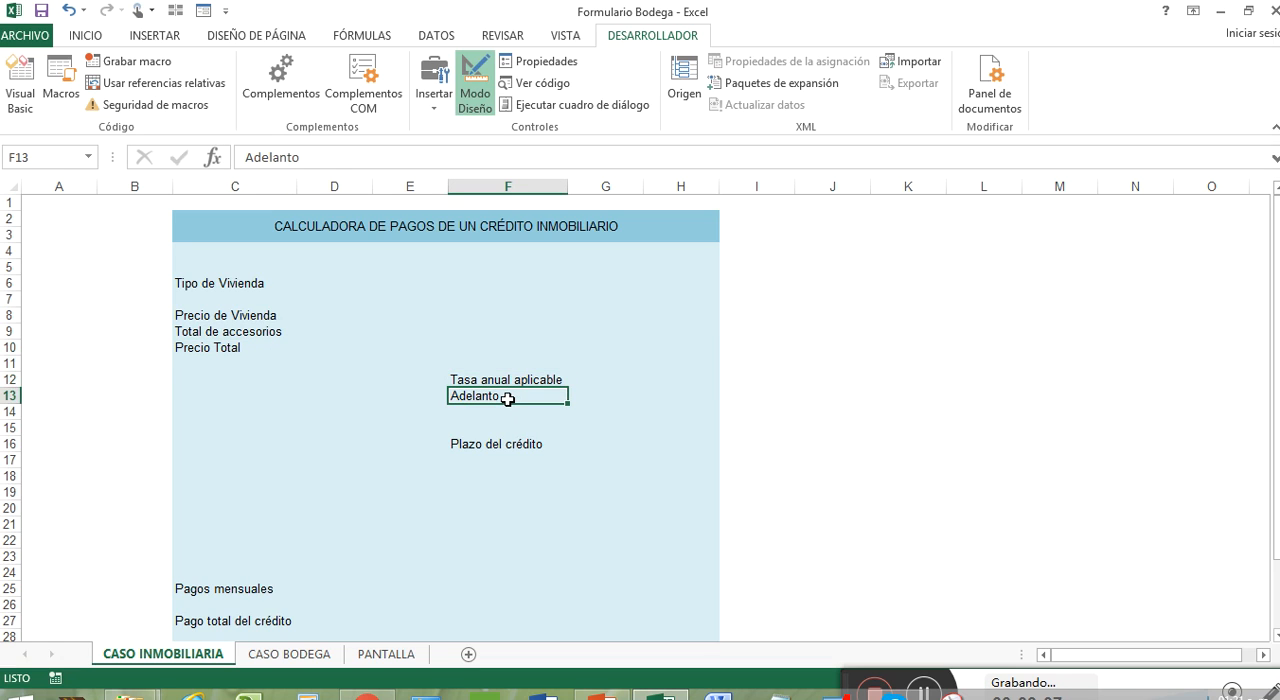
left_click(527, 451)
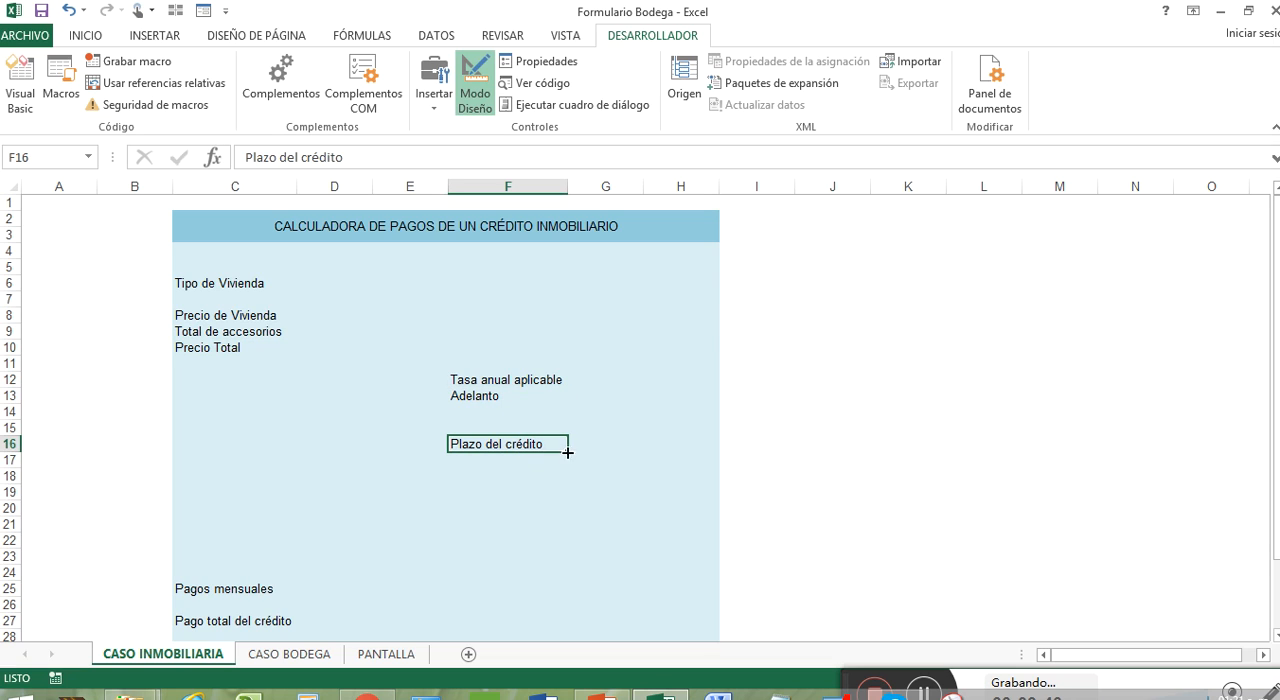
left_click(300, 589)
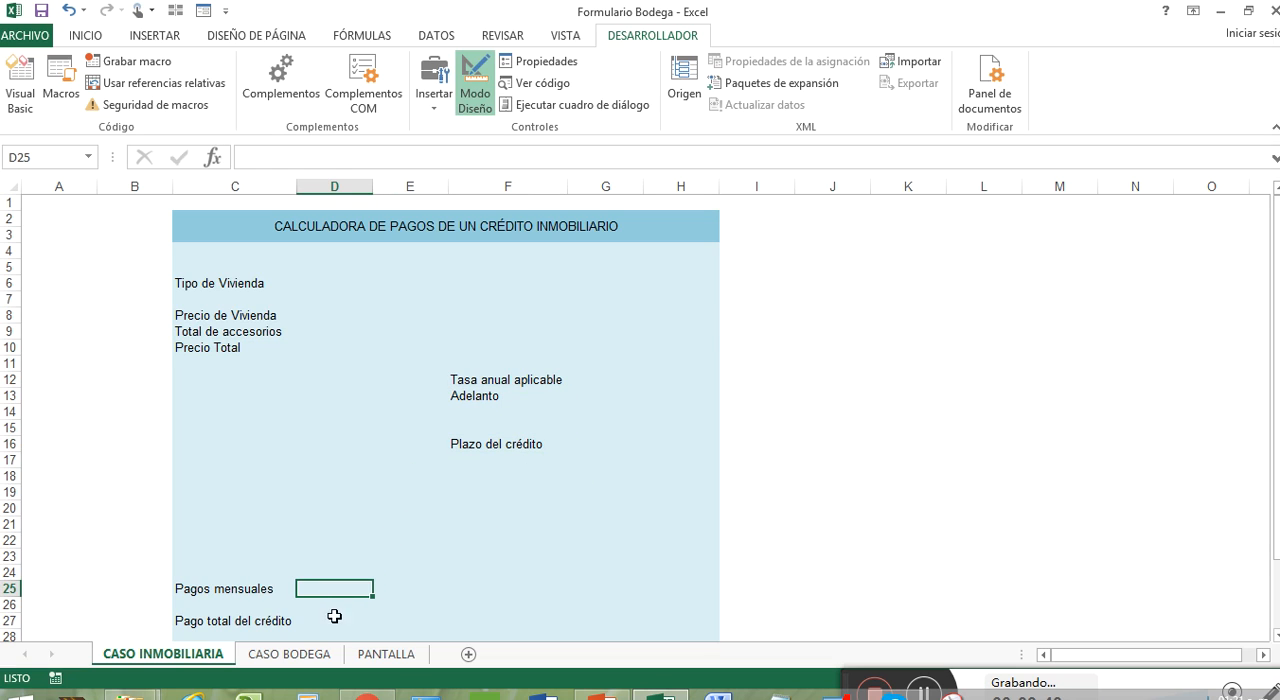
left_click(339, 626)
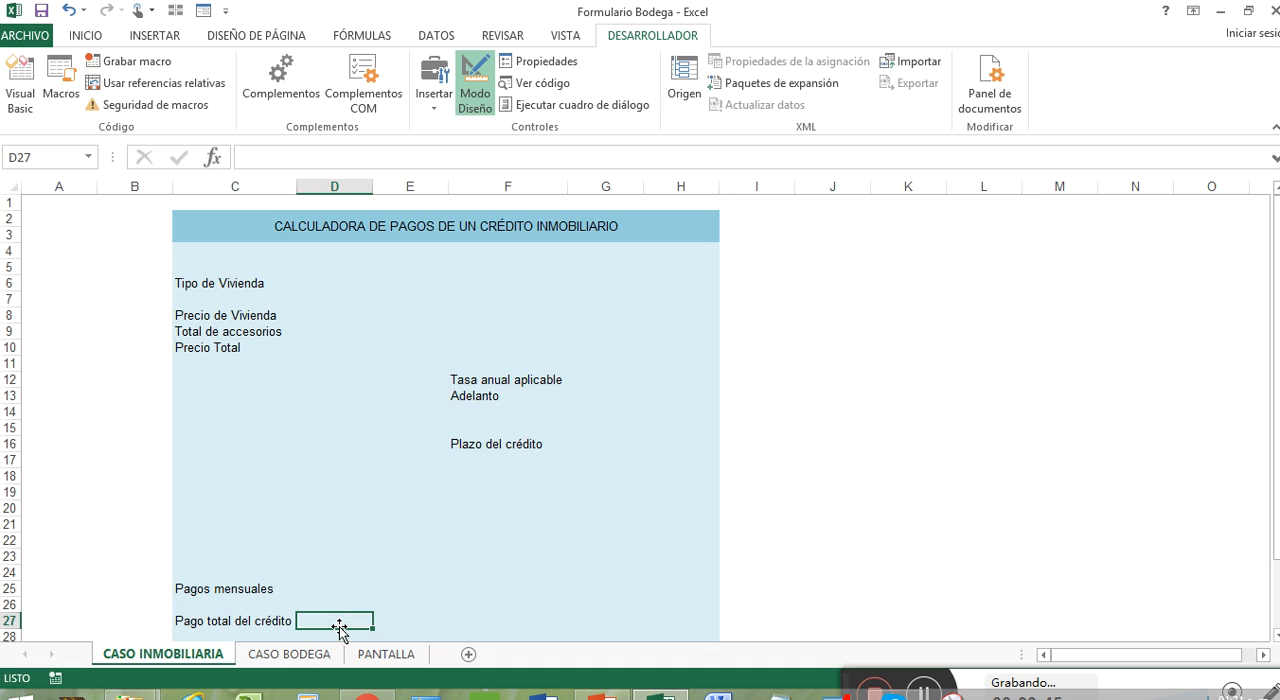
scroll(406, 478, "down", 3)
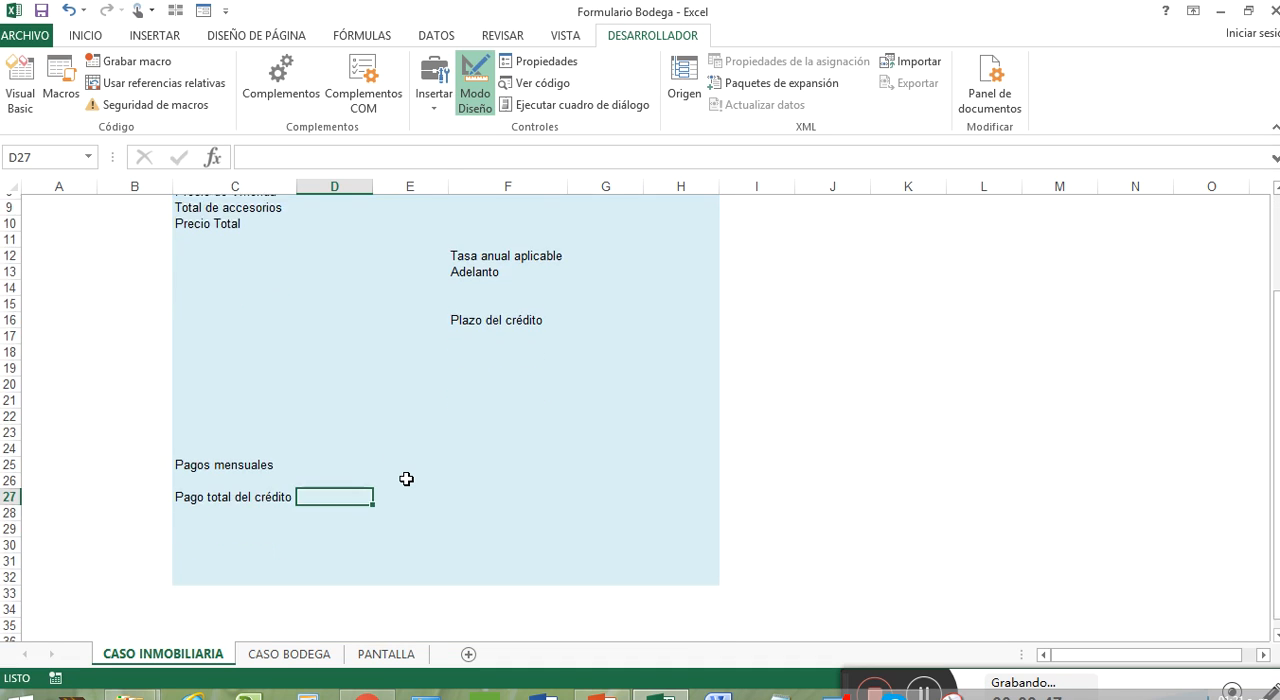
scroll(406, 478, "up", 3)
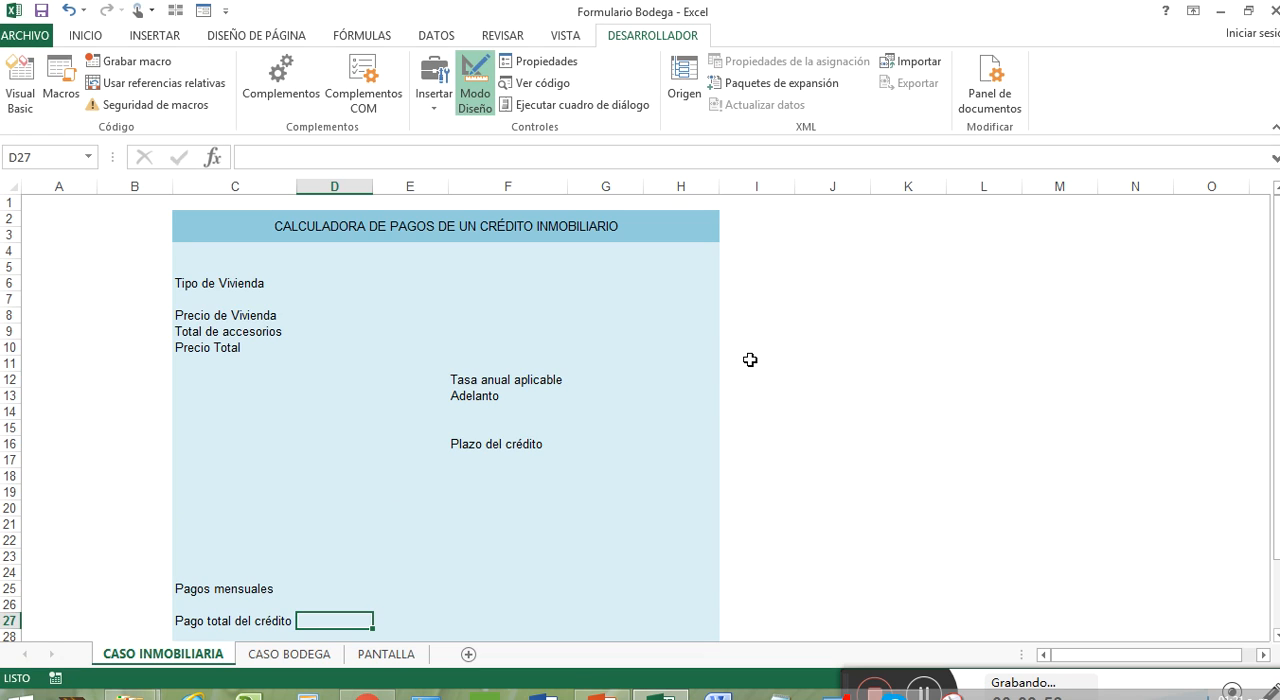
Step: Insert a form-control combo box over cell D6, beside the Tipo de Vivienda label
left_click(306, 298)
left_click(306, 284)
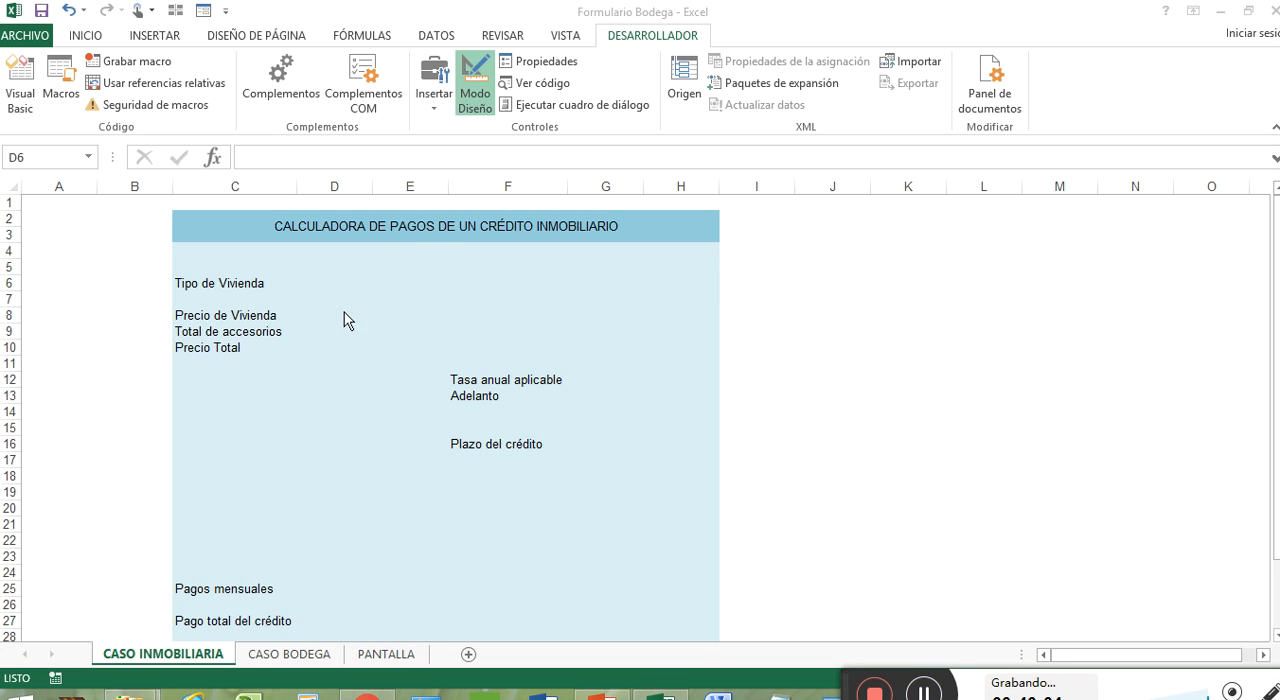
left_click(476, 101)
left_click(474, 101)
left_click(438, 95)
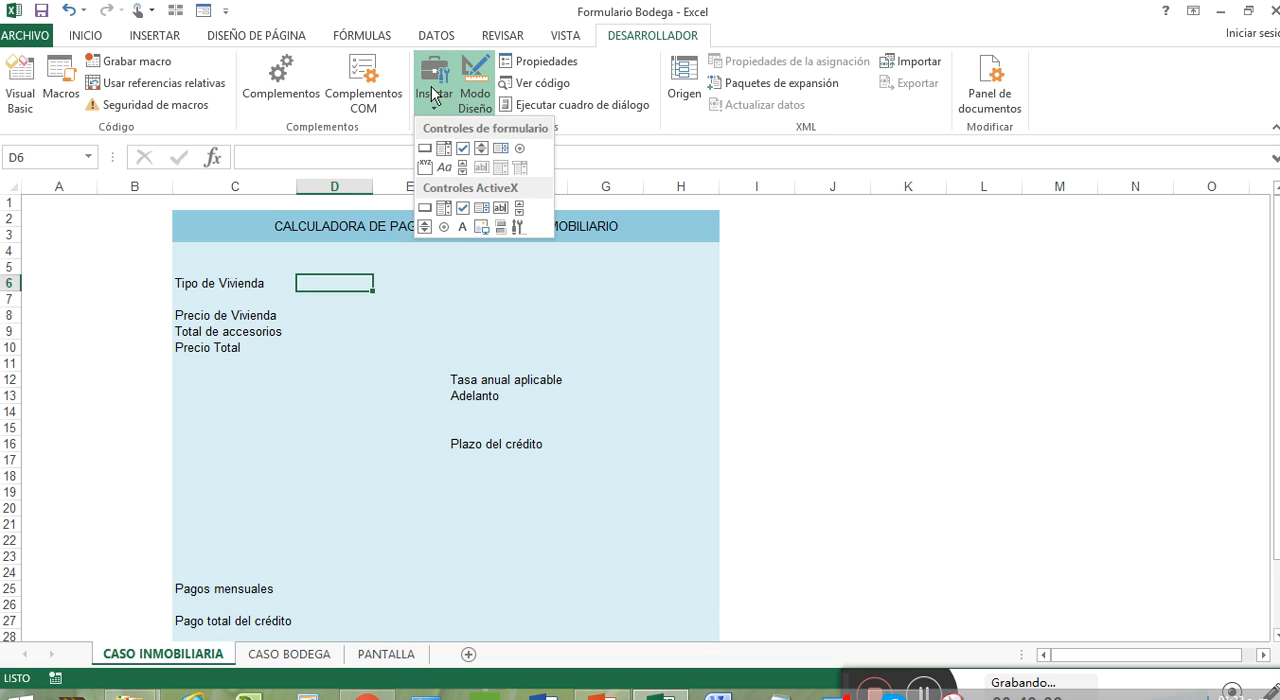
left_click(664, 40)
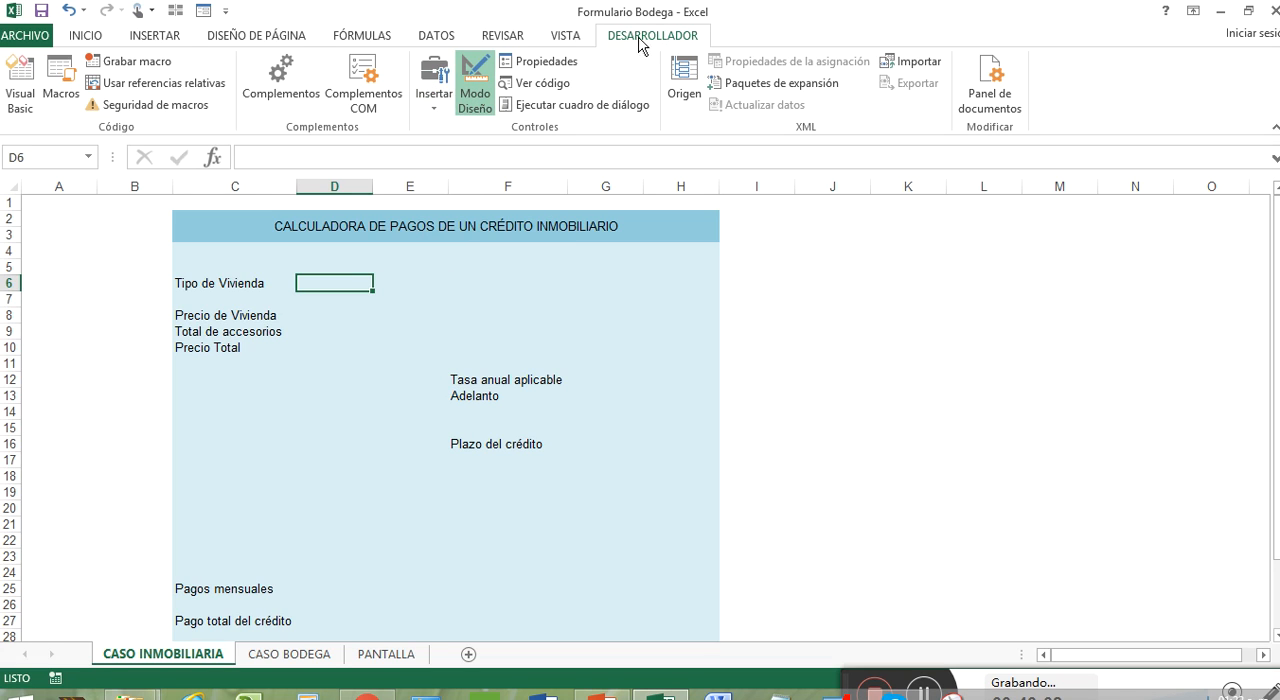
left_click(434, 112)
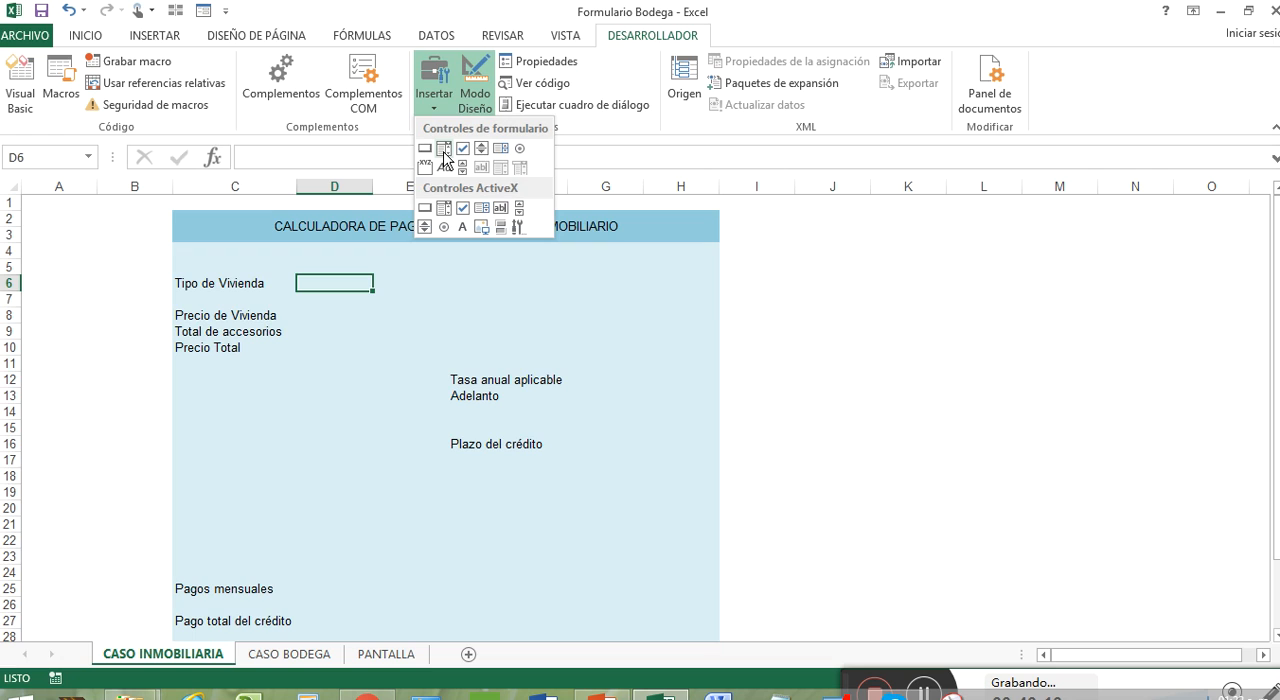
left_click(445, 150)
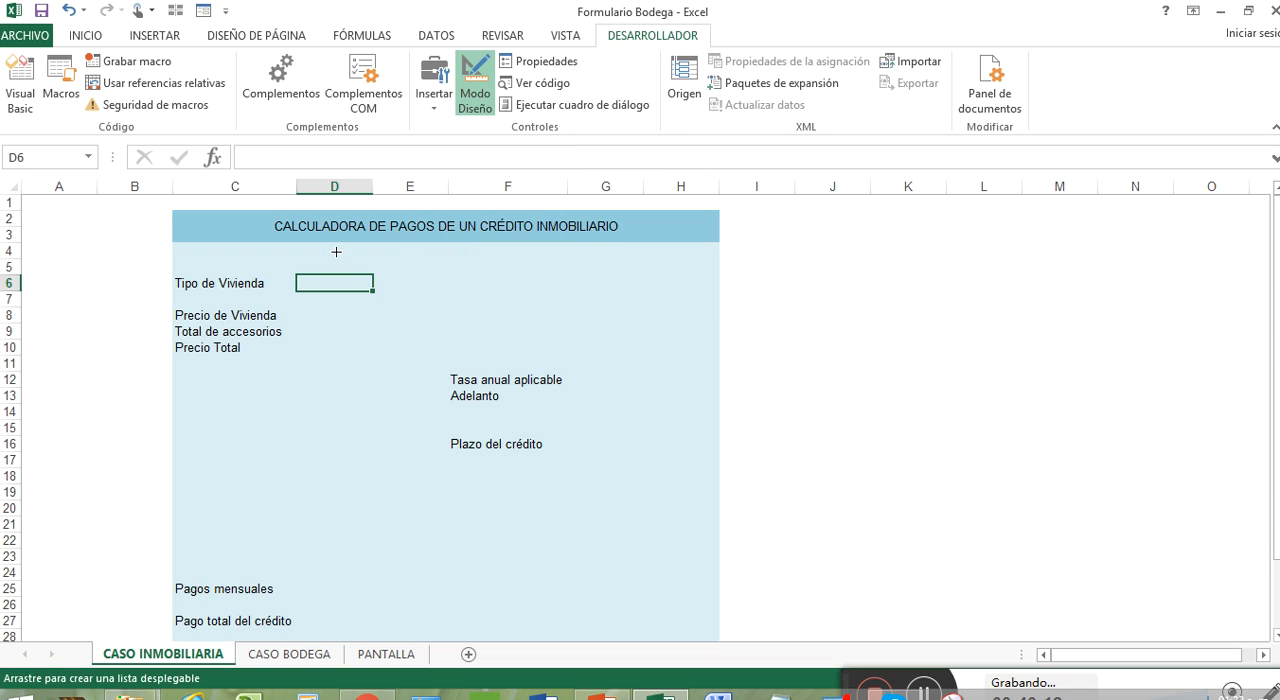
left_click_drag(297, 274, 380, 291)
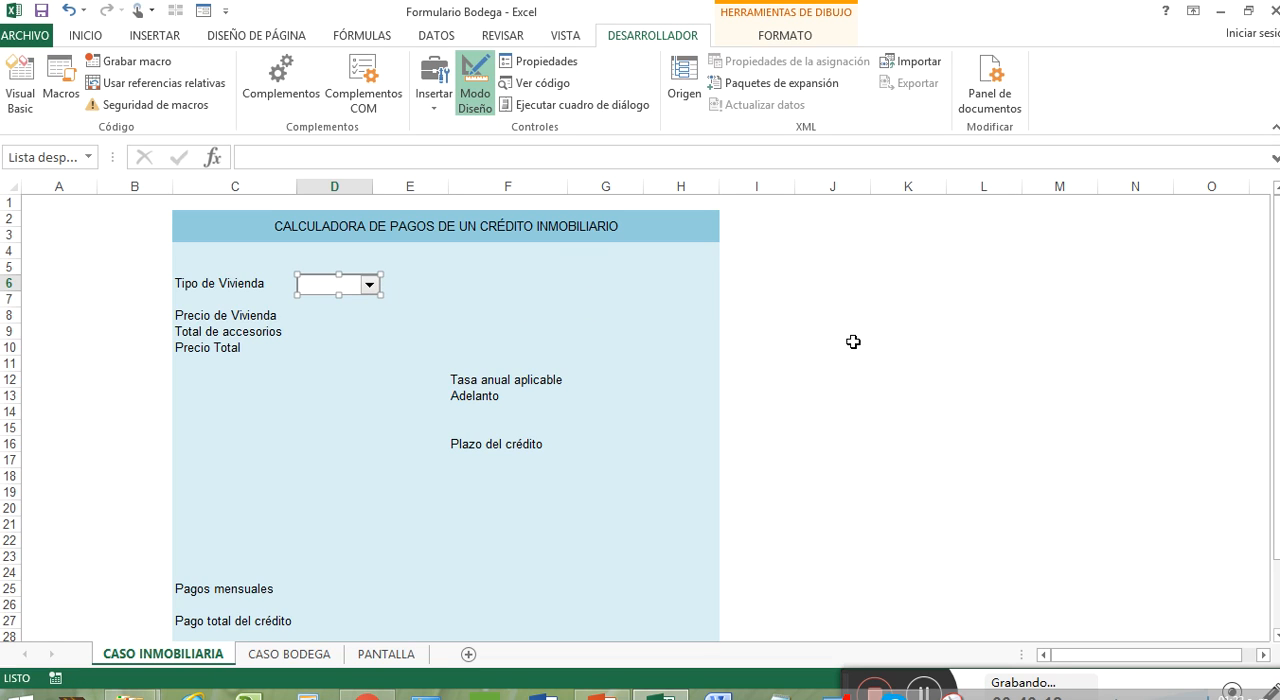
Step: Enter the list heading "Tipos de Vivienda" in cell K4
left_click(876, 249)
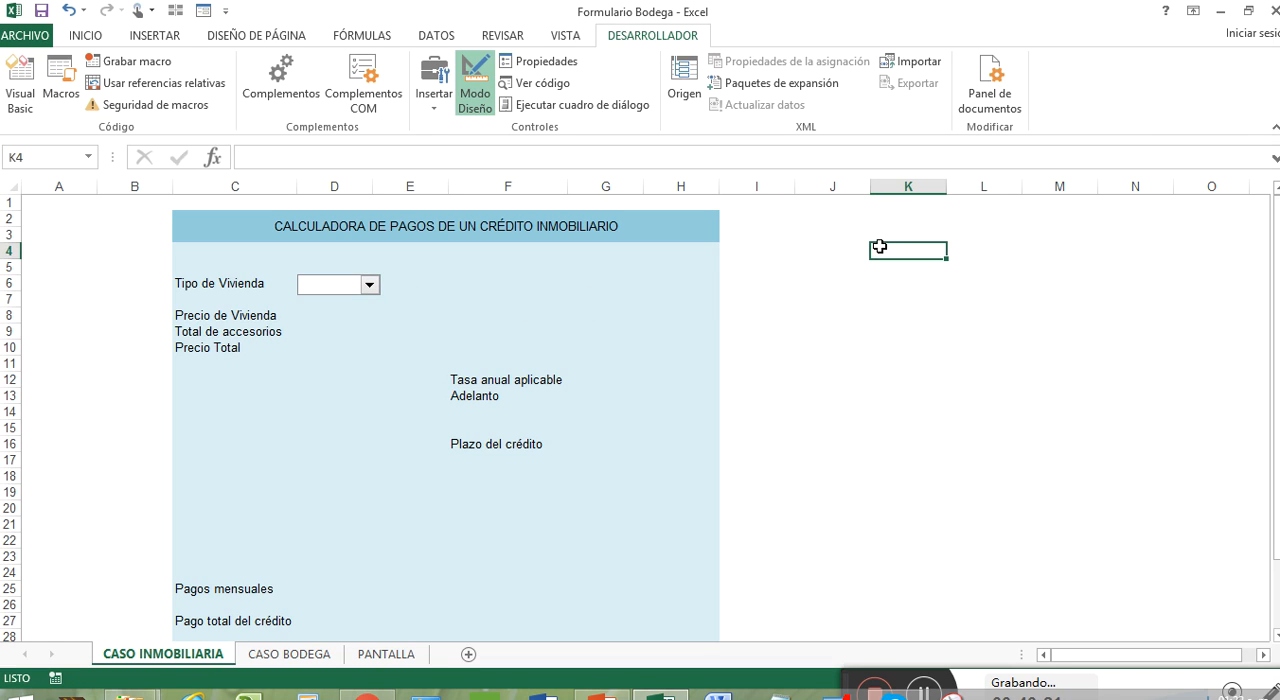
type("tIPO")
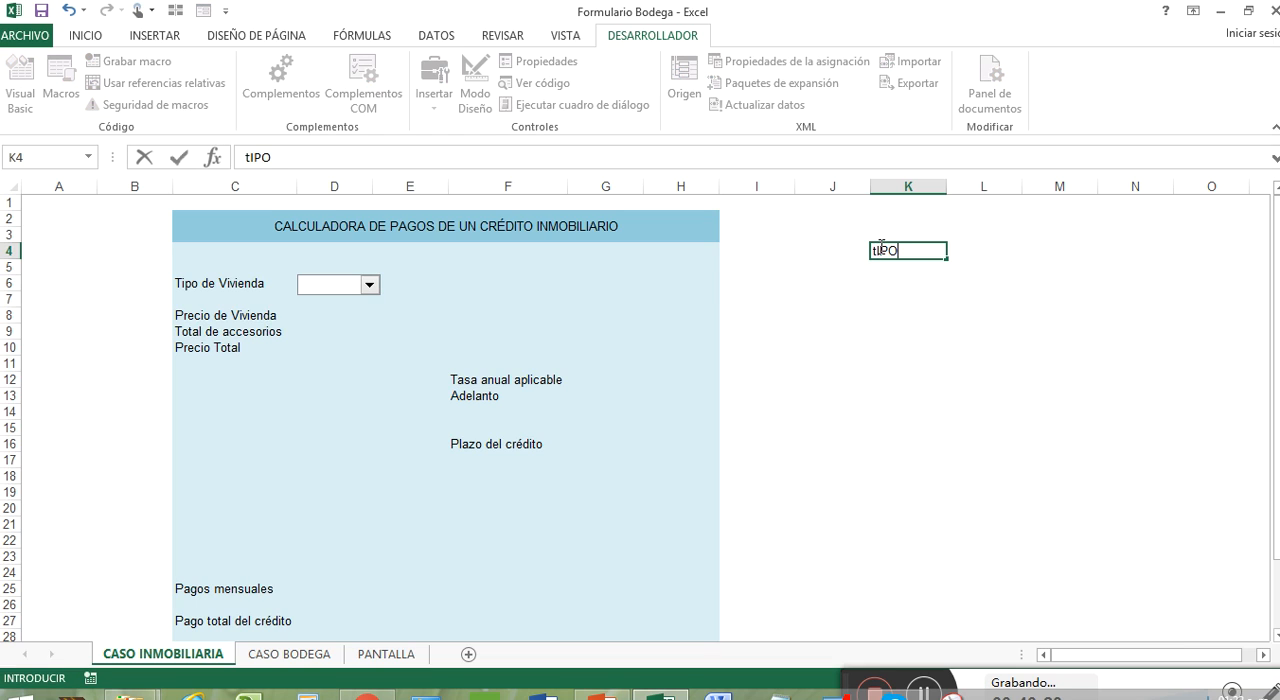
key("BackSpace")
key("BackSpace")
key("BackSpace")
type("ipos de Vivienda")
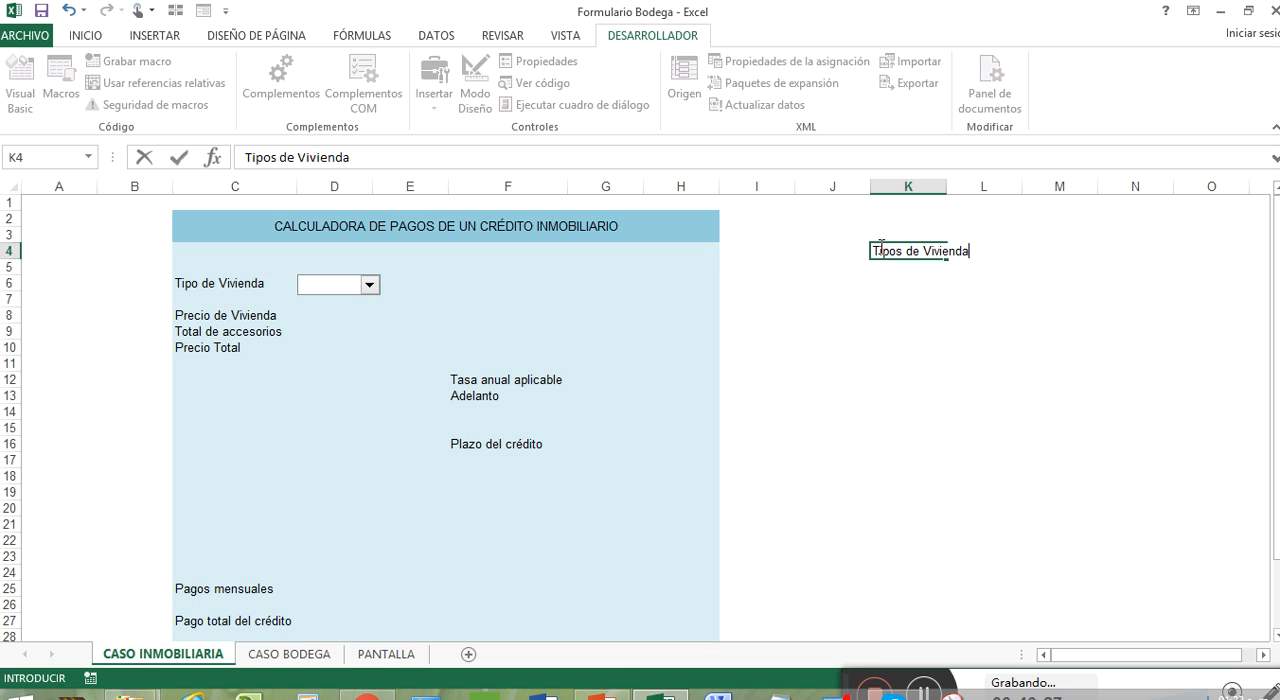
key("Return")
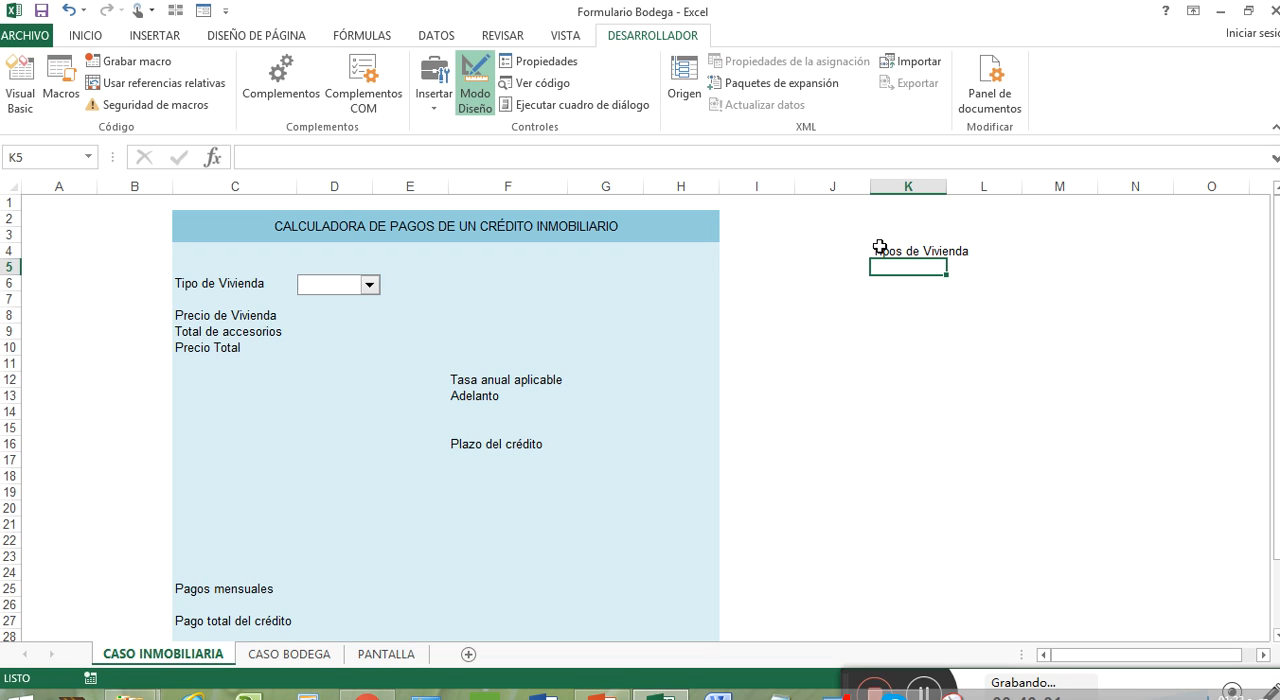
Step: List the housing types Departamento, Unifamiliar and Residencia in cells K5 to K7
type("Departam")
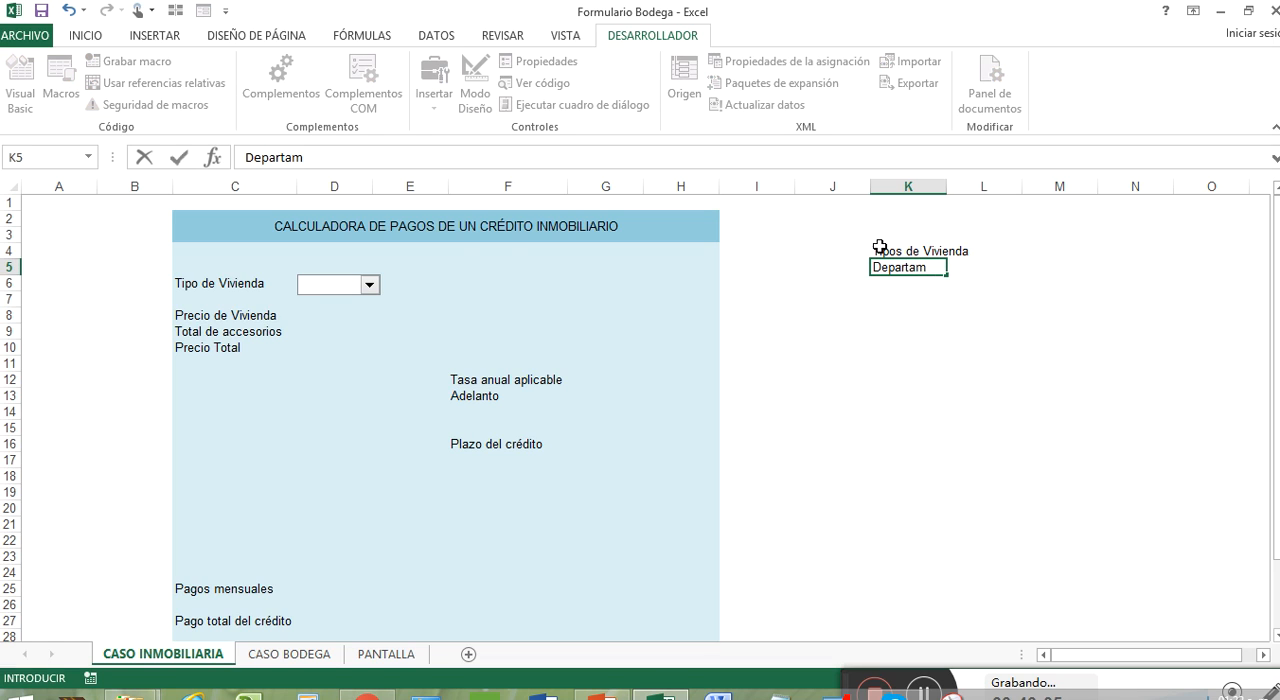
type("ento")
key("Return")
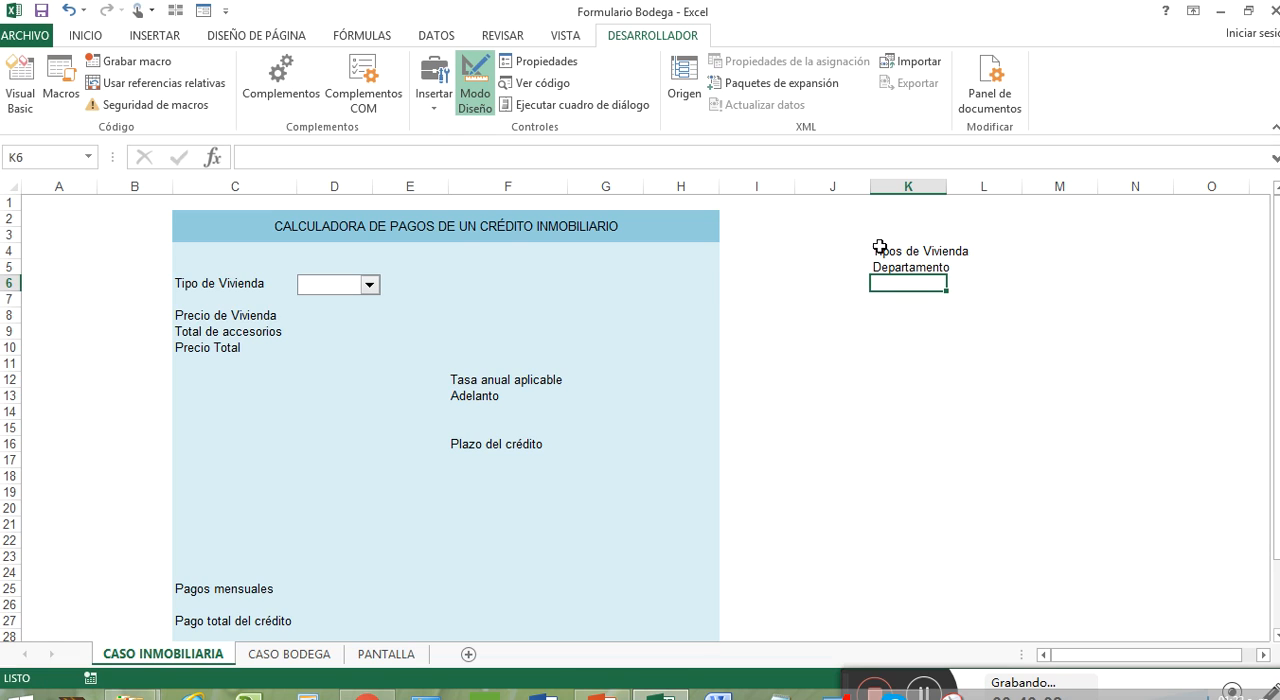
type("Unifam")
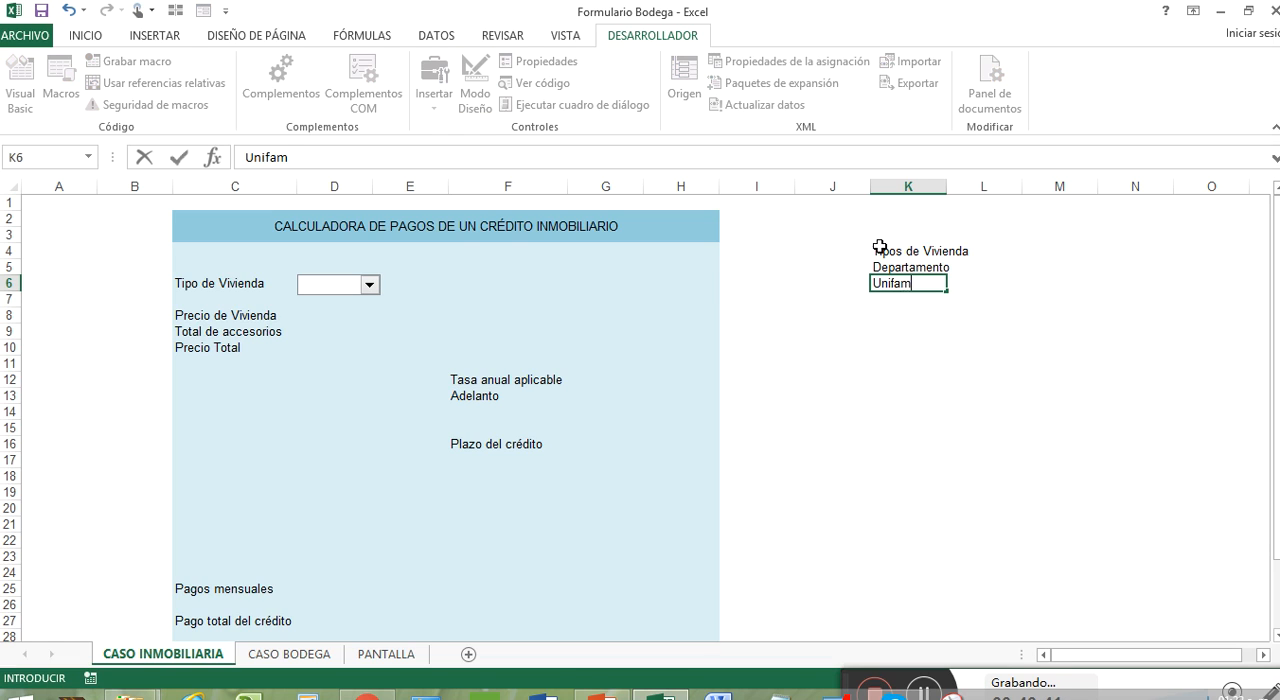
type("iliar")
key("Return")
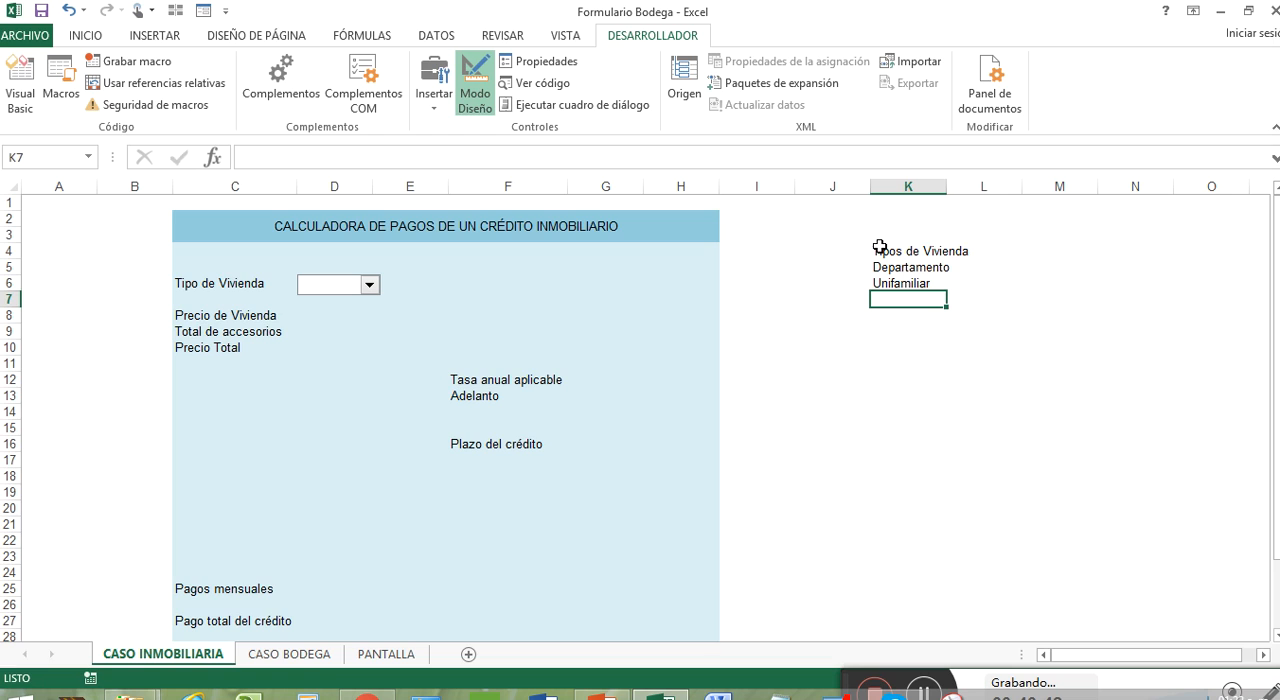
type("Residencia")
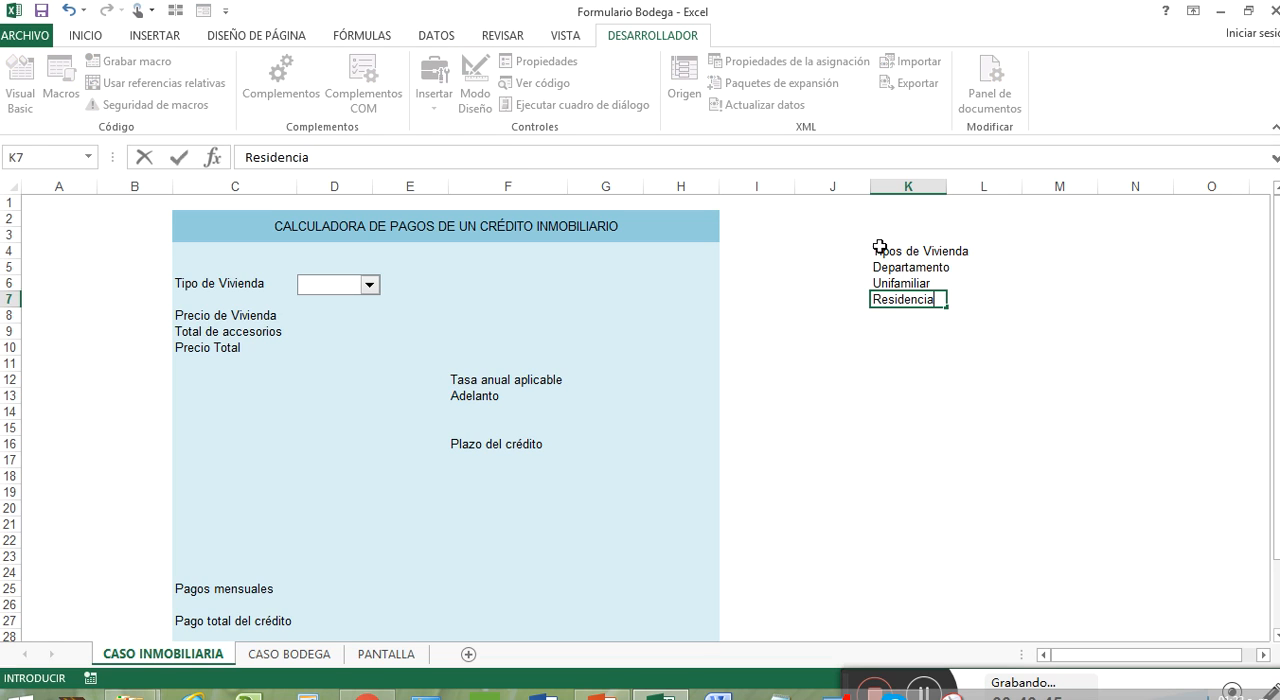
key("Return")
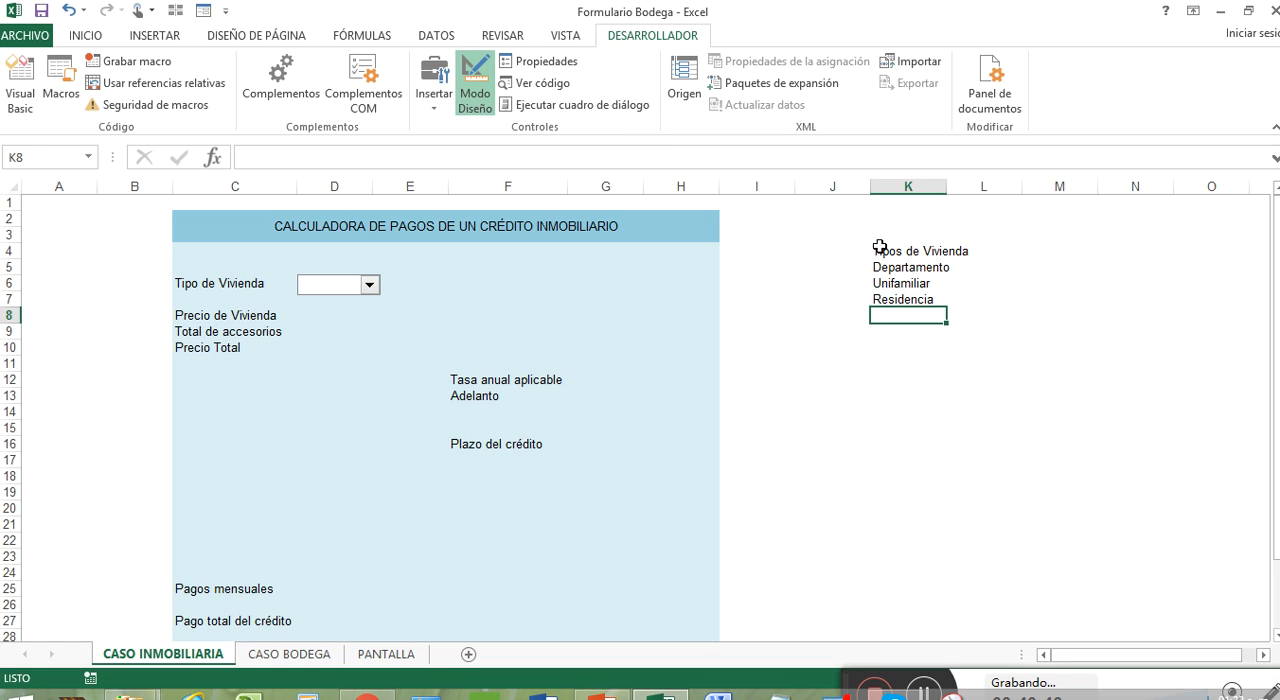
Step: Fill the Tipos de Vivienda heading cell K4 with the blue fill colour
left_click(879, 247)
left_click(85, 35)
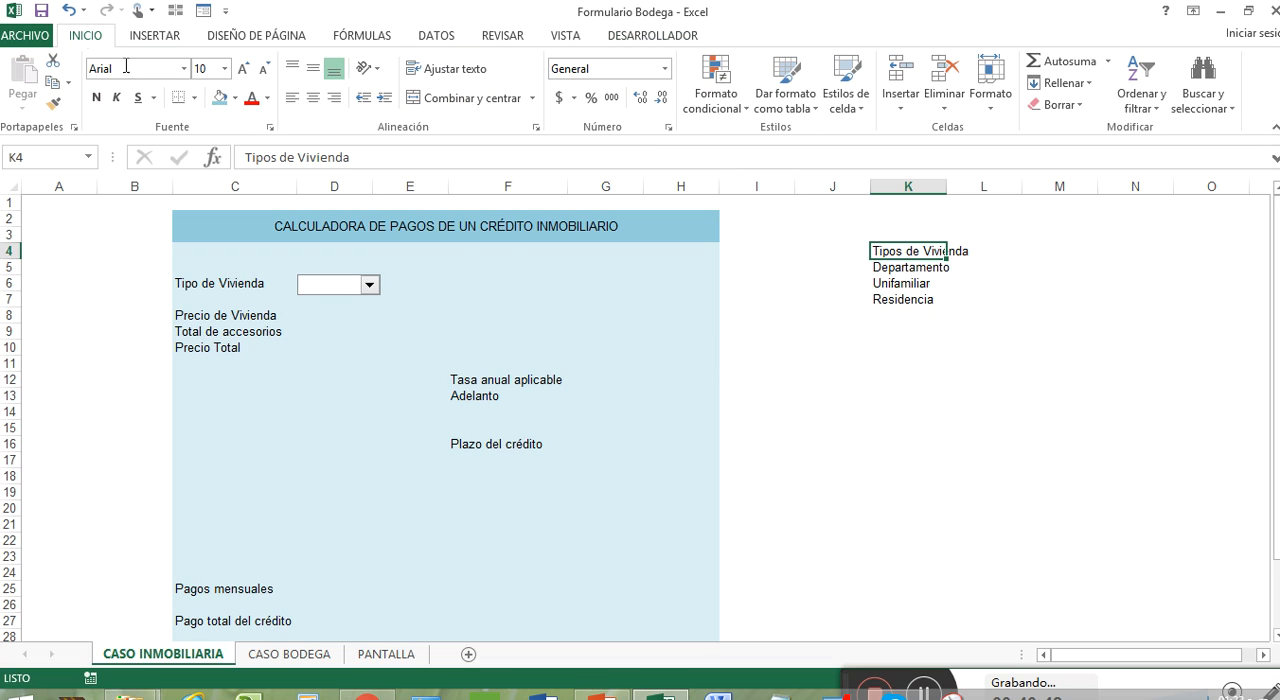
left_click(219, 97)
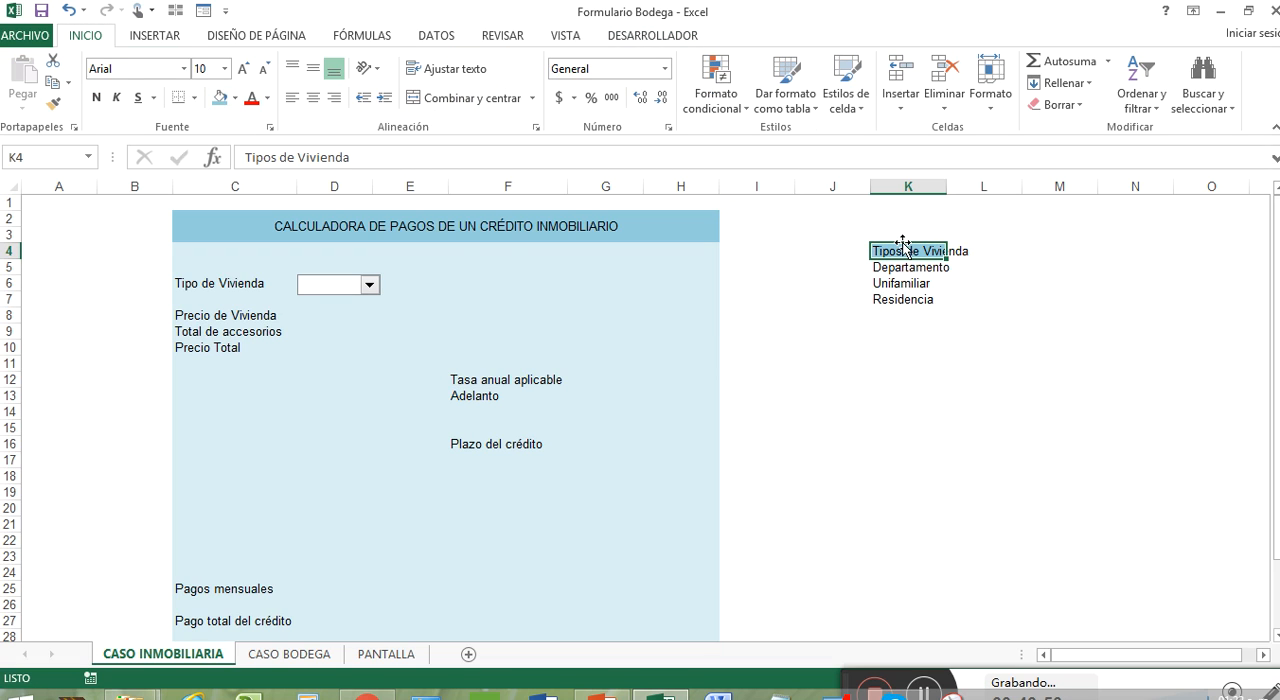
Step: Apply all borders to the housing type list K4:K7 and autofit the width of column K
left_click_drag(903, 247, 906, 298)
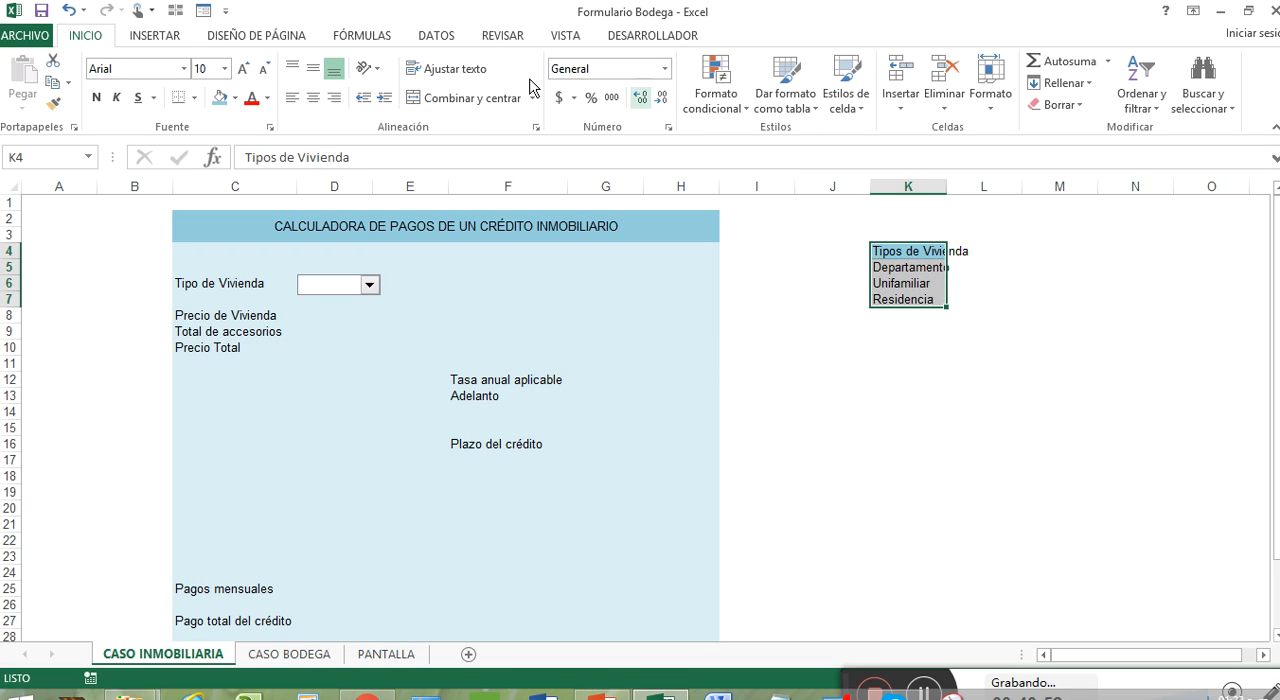
left_click(194, 97)
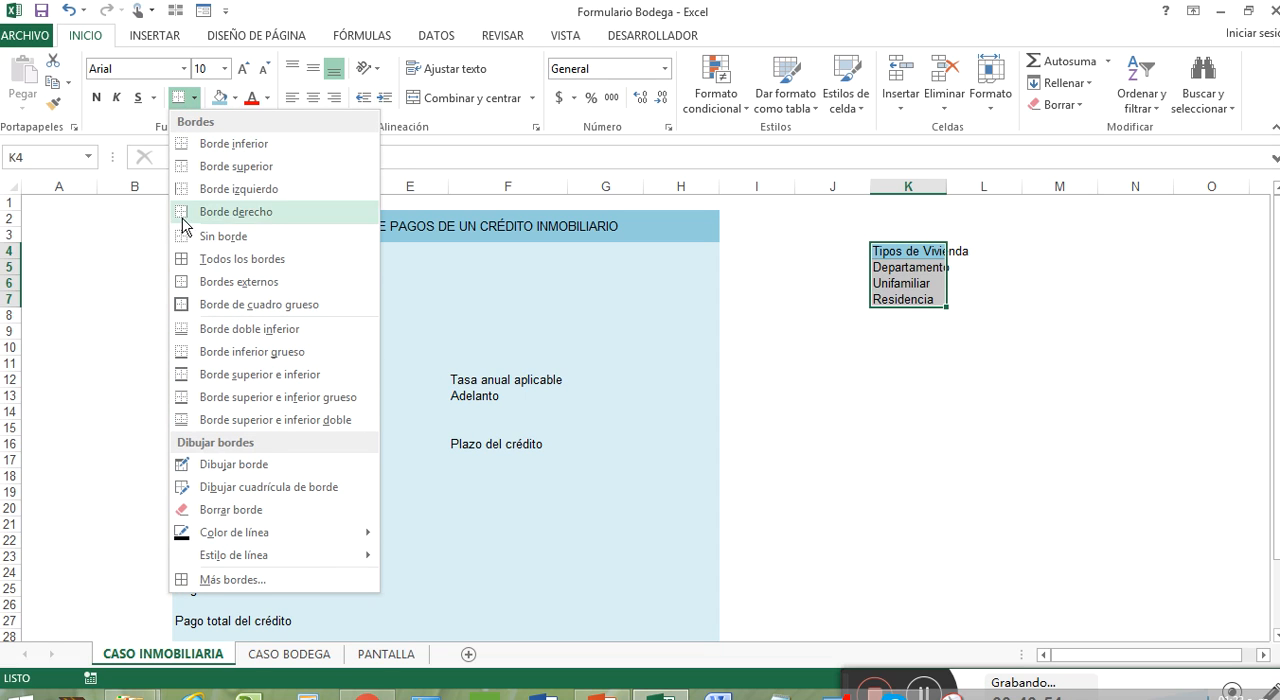
left_click(256, 268)
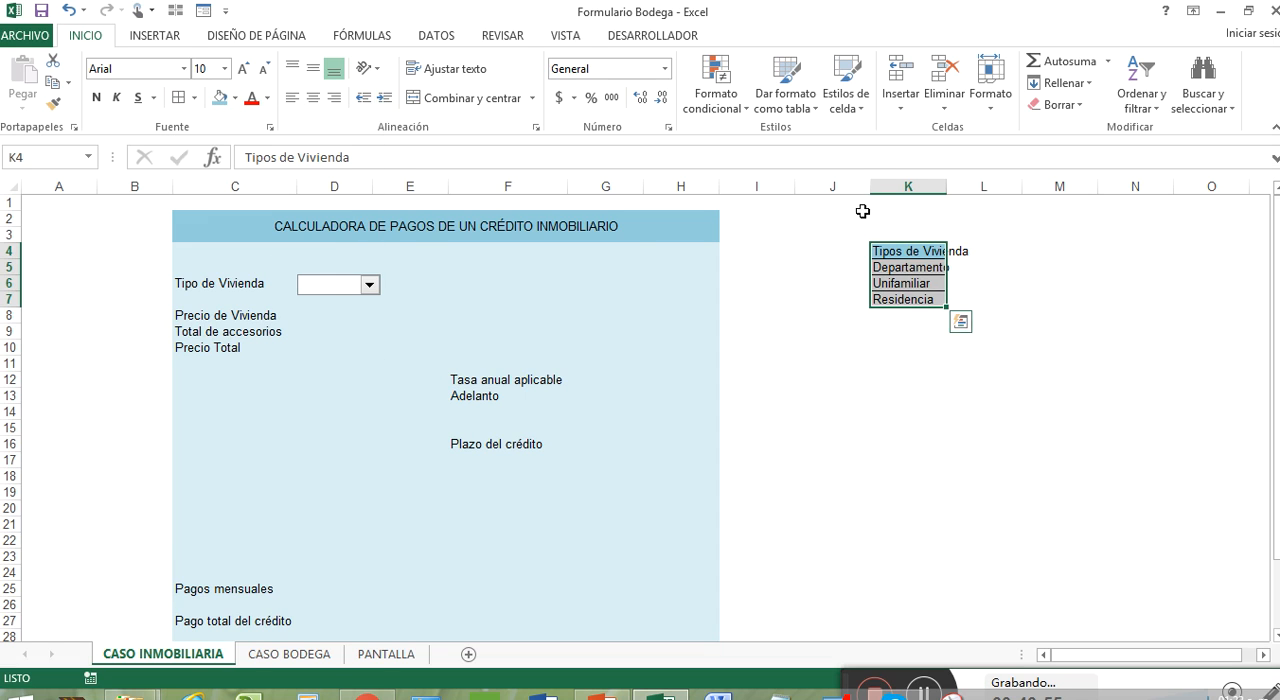
double_click(946, 186)
left_click(1090, 289)
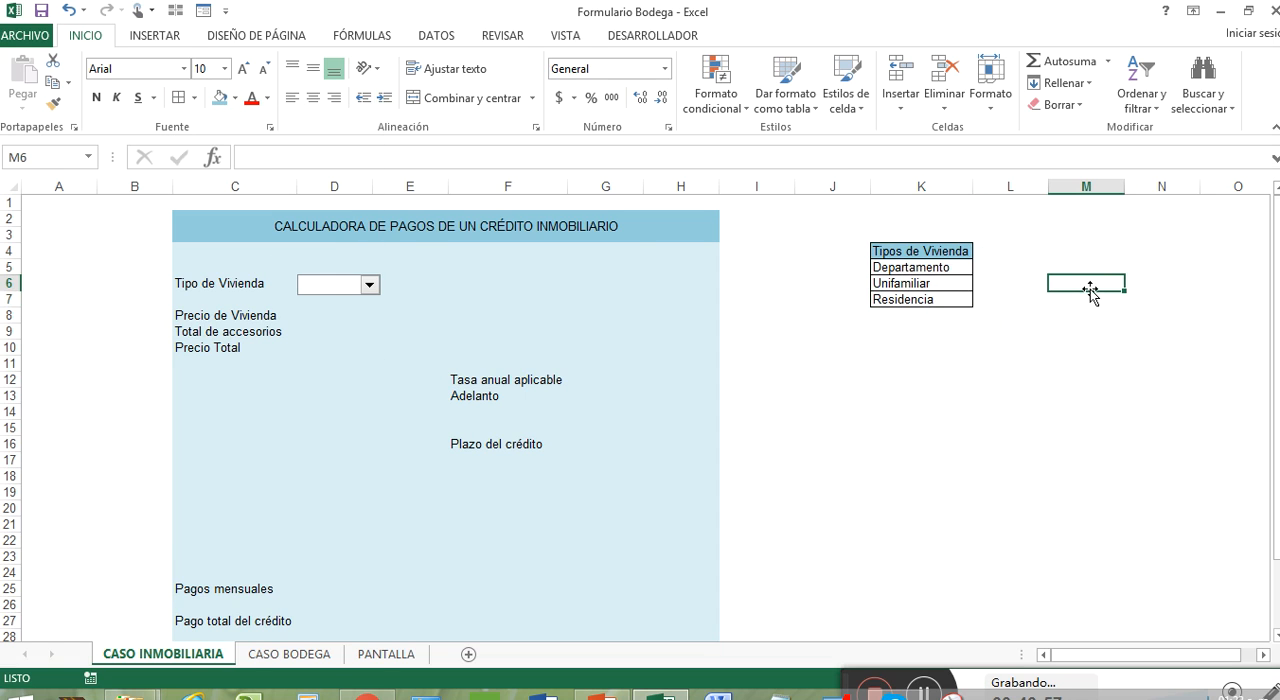
Step: Set the input range of the Tipo de Vivienda combo box to $K$5:$K$7 in its control format
right_click(367, 290)
left_click(344, 288)
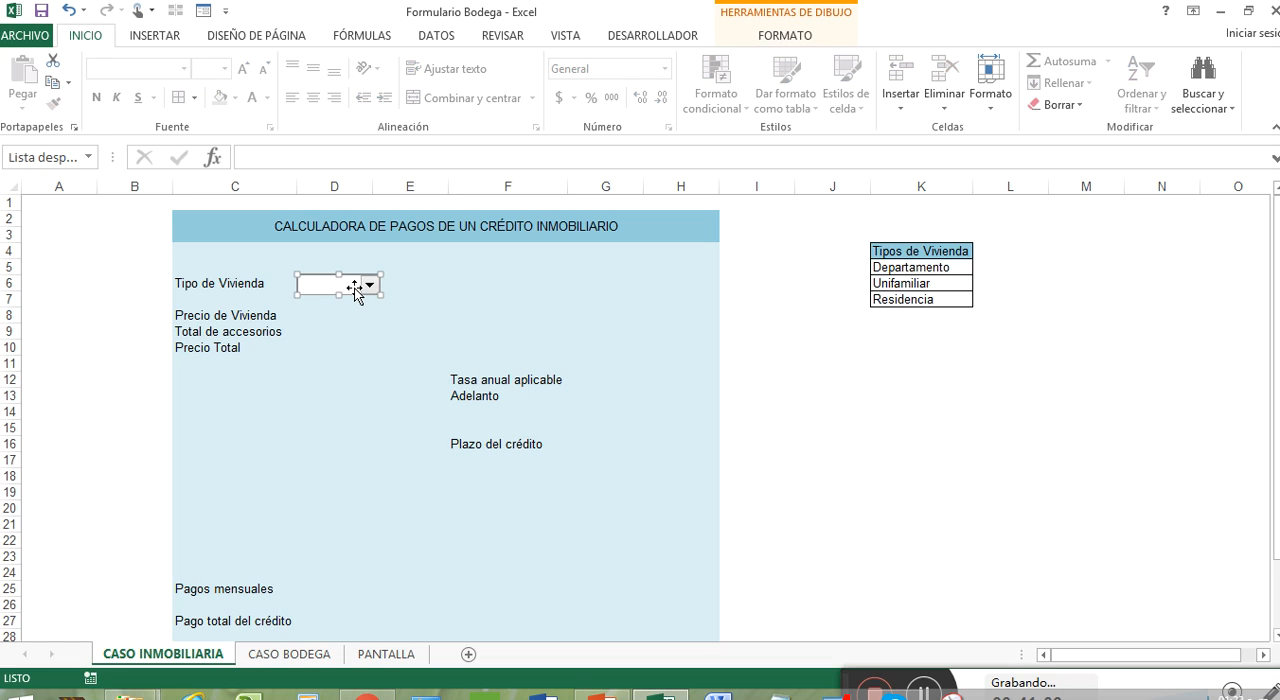
right_click(356, 292)
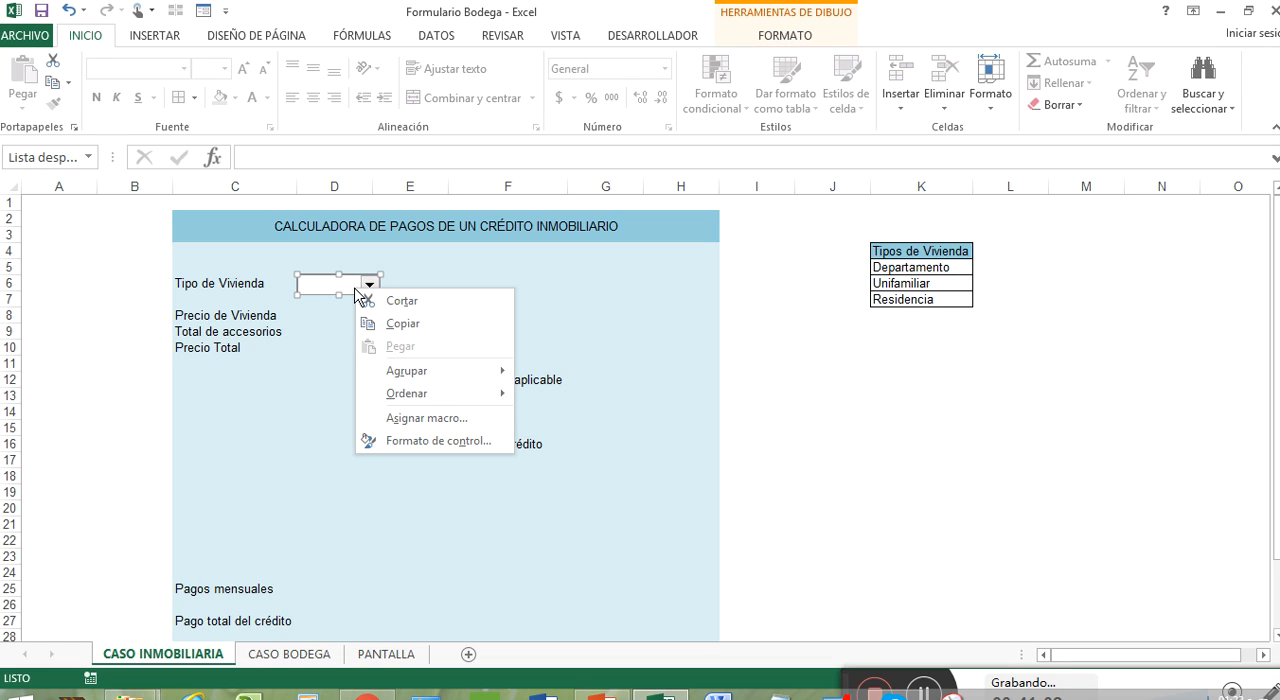
left_click(488, 450)
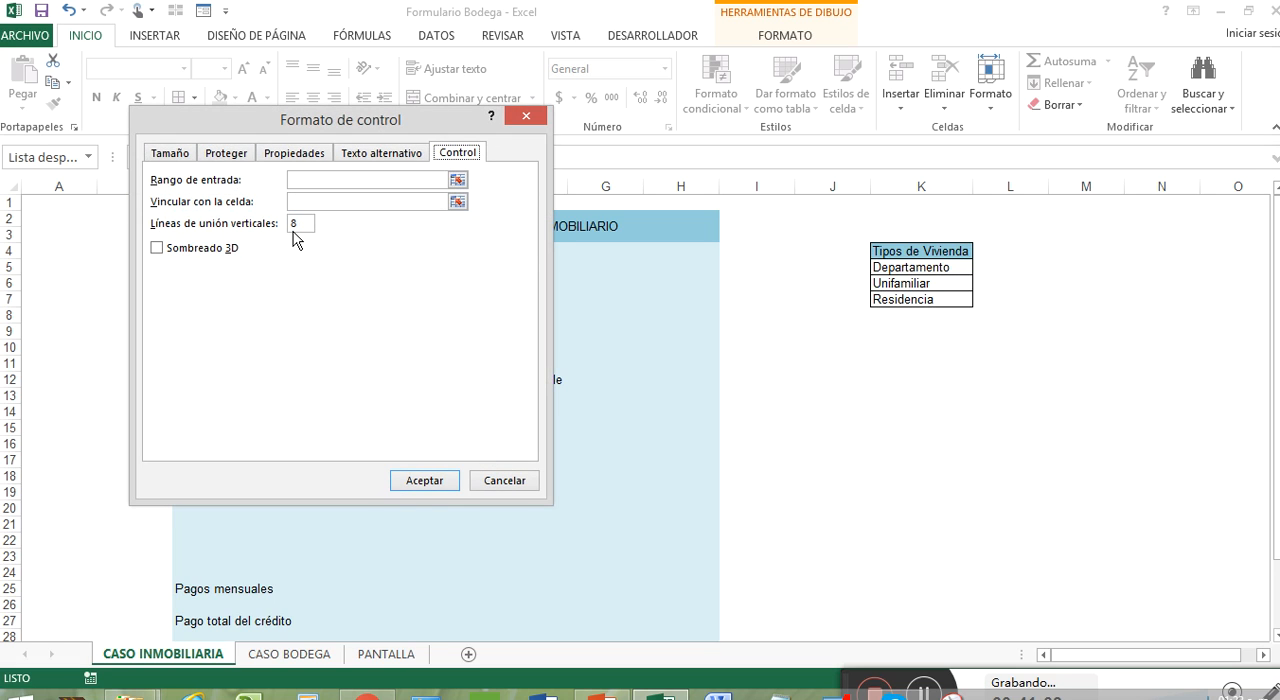
left_click(457, 182)
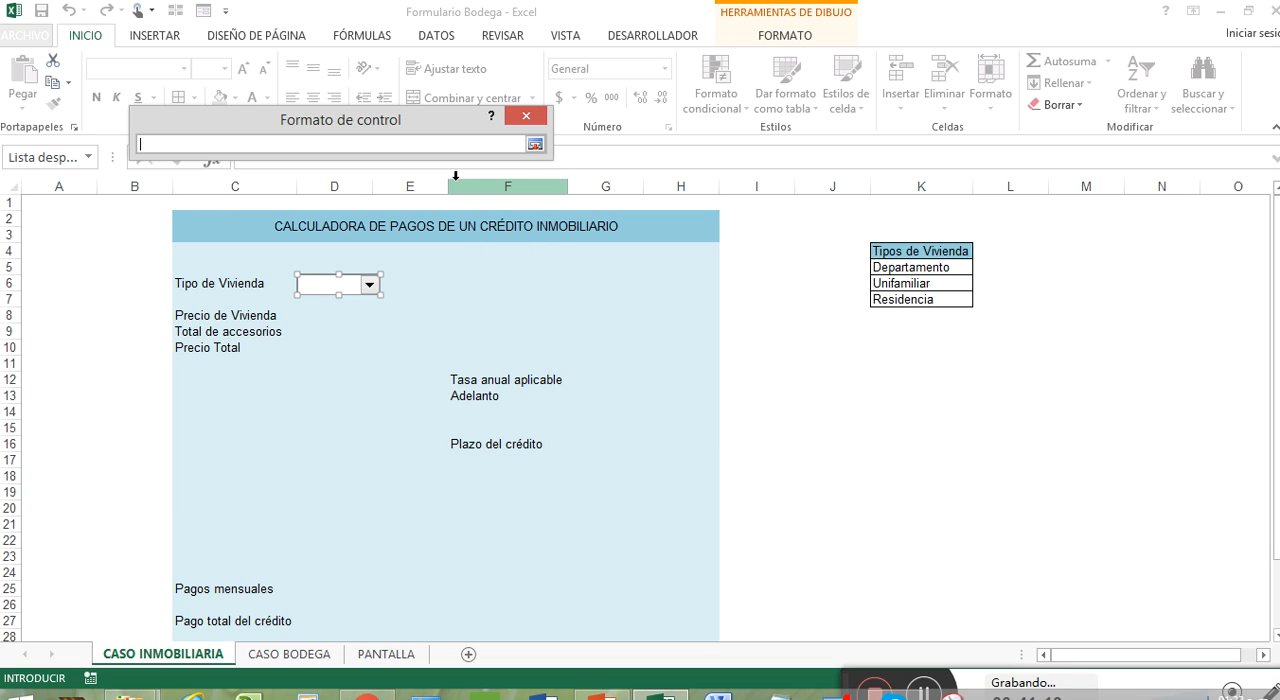
left_click_drag(893, 265, 900, 285)
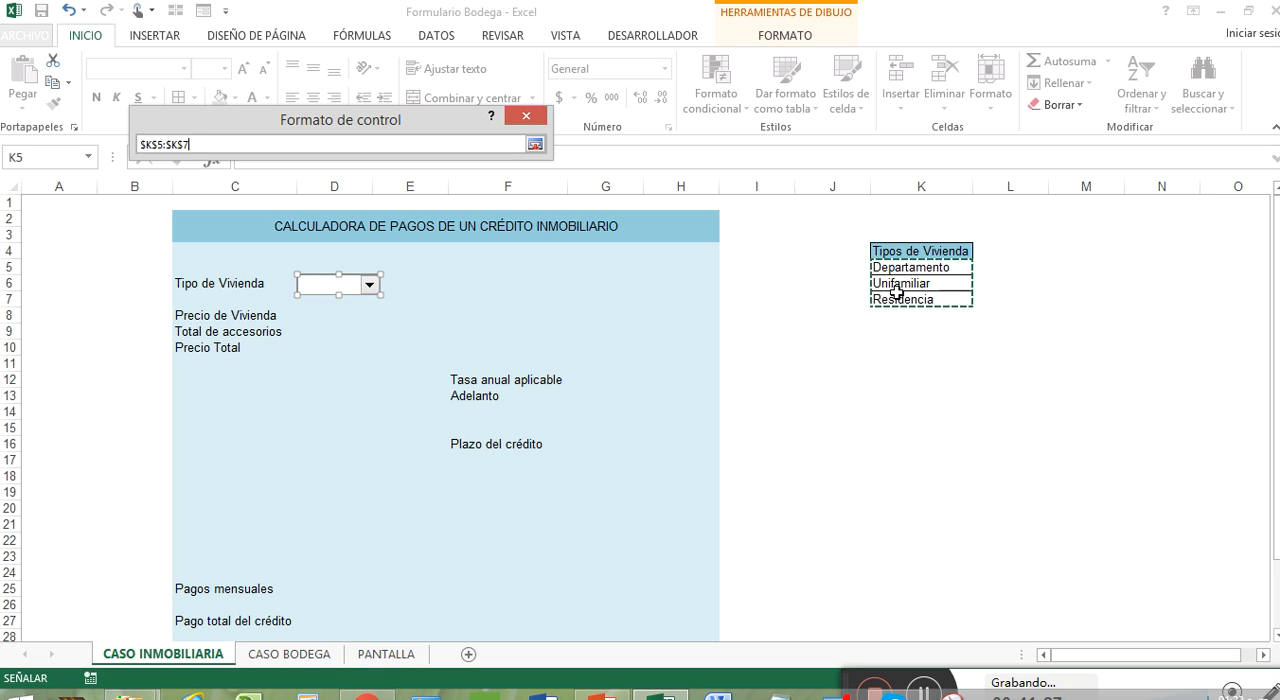
left_click(535, 144)
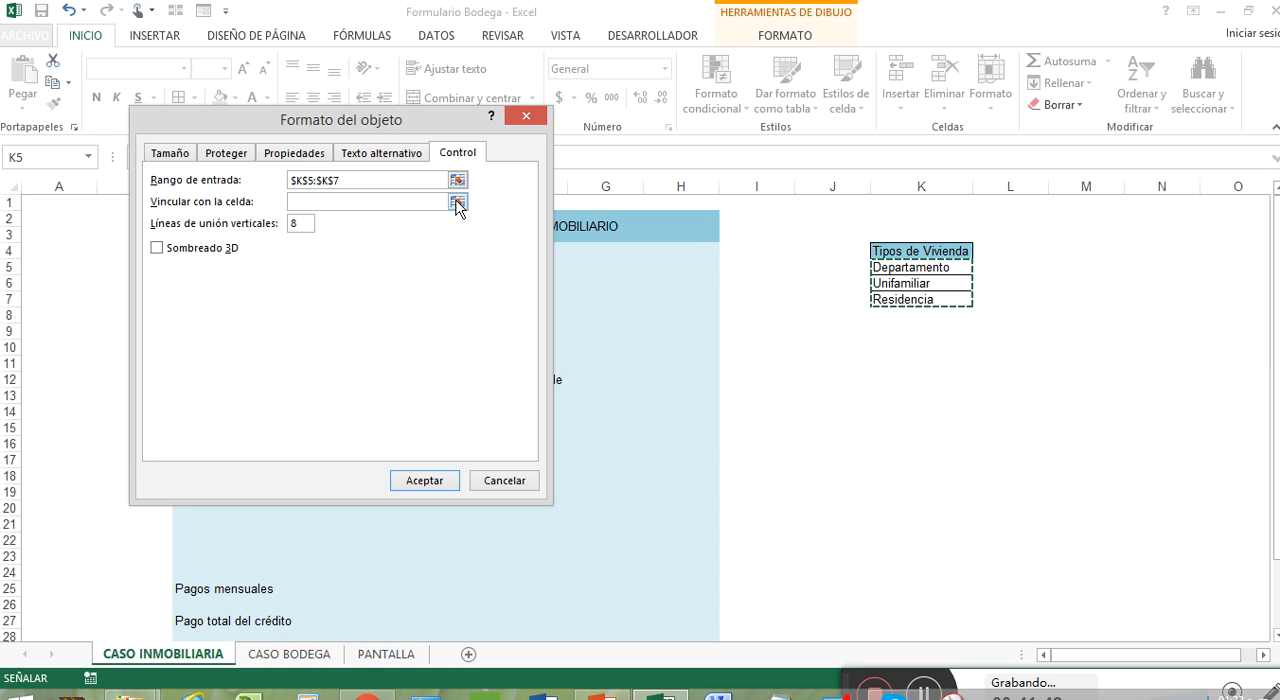
Step: Link the Tipo de Vivienda combo box to cell $L$5
left_click(457, 203)
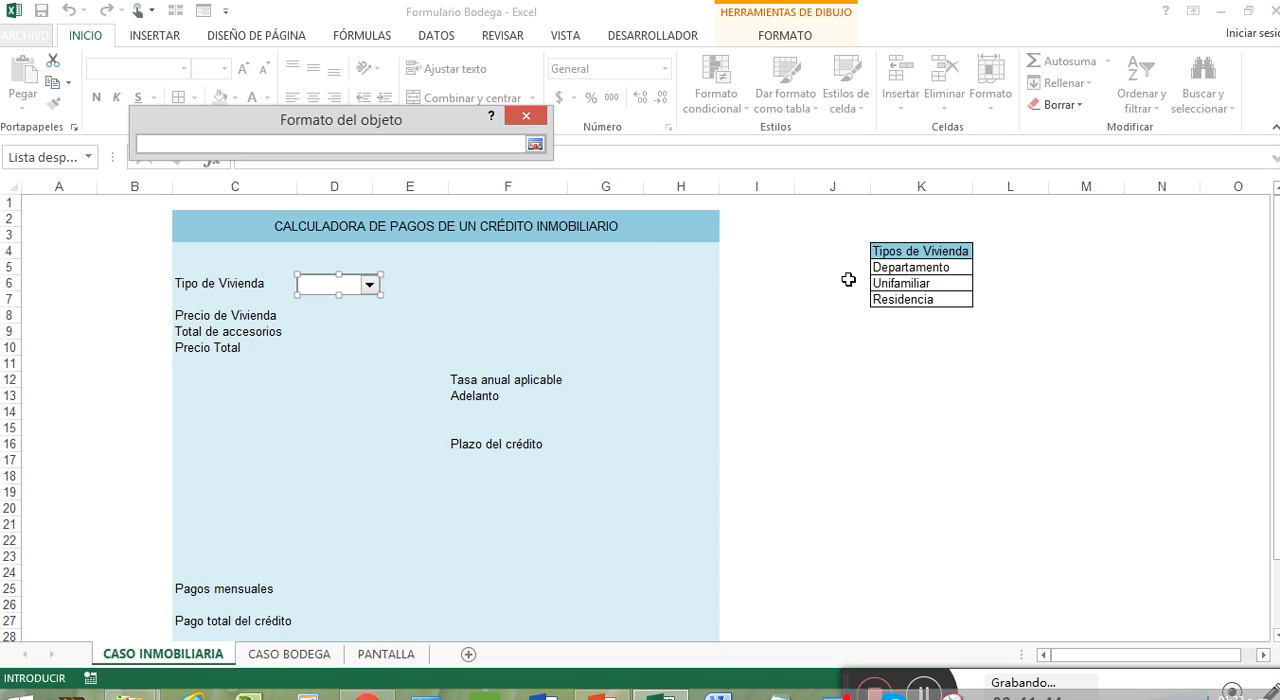
left_click(1005, 265)
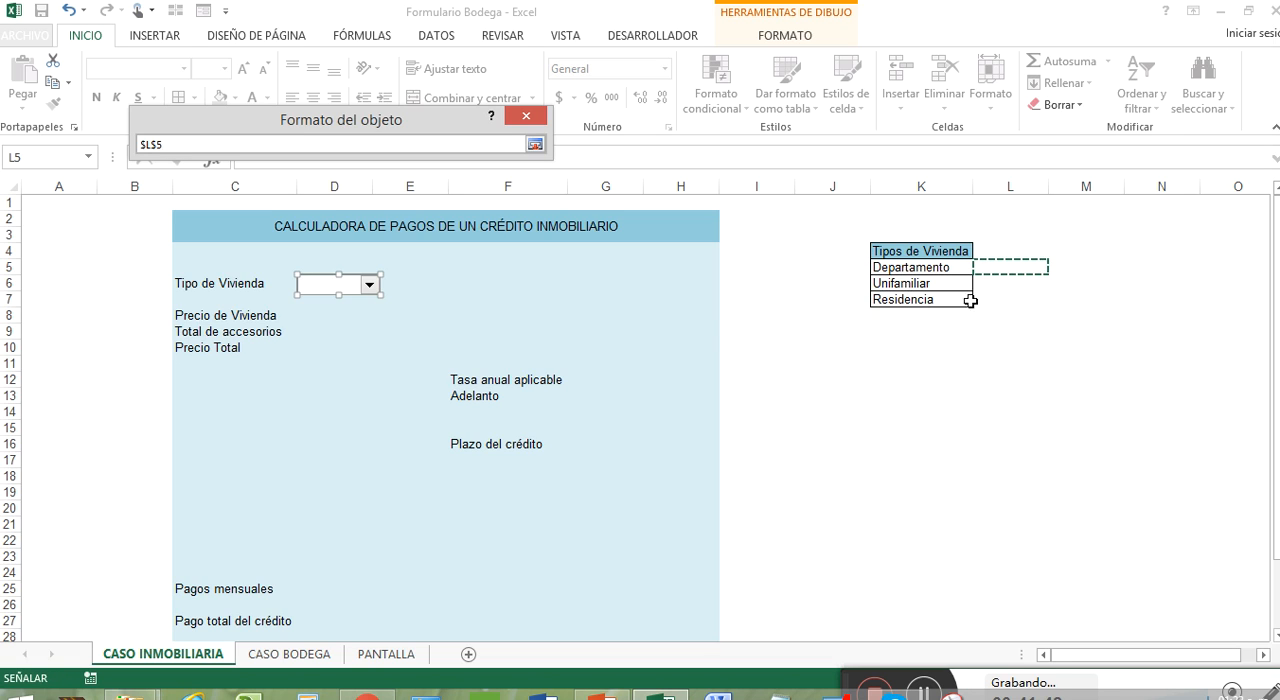
left_click(535, 144)
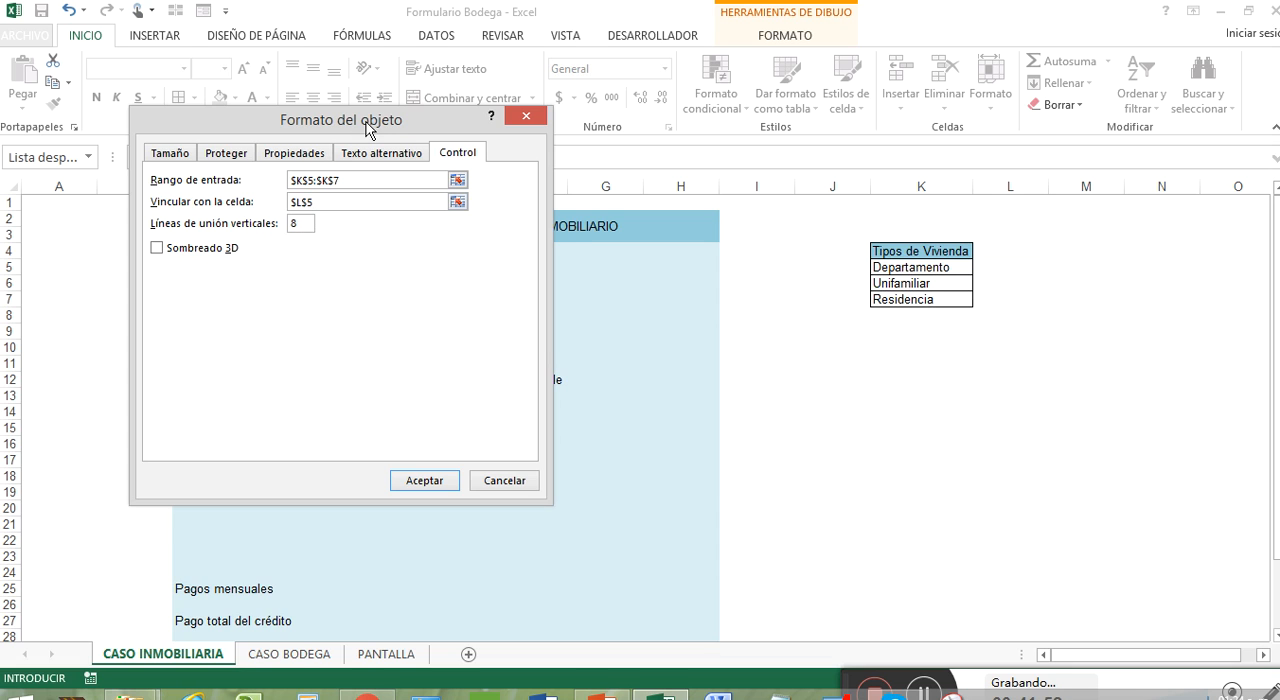
Step: Set the combo box to 4 drop-down lines with 3D shading, apply the control format and deselect the control
left_click_drag(369, 129, 406, 274)
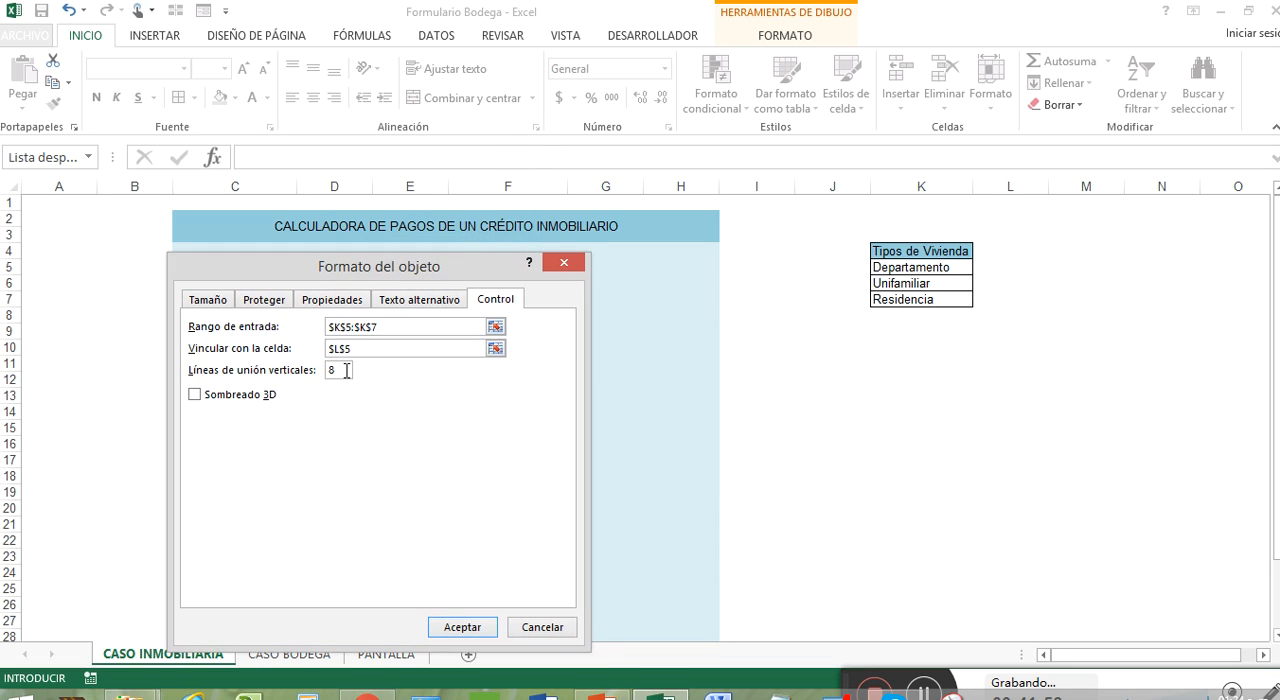
double_click(330, 370)
type("4")
left_click(195, 396)
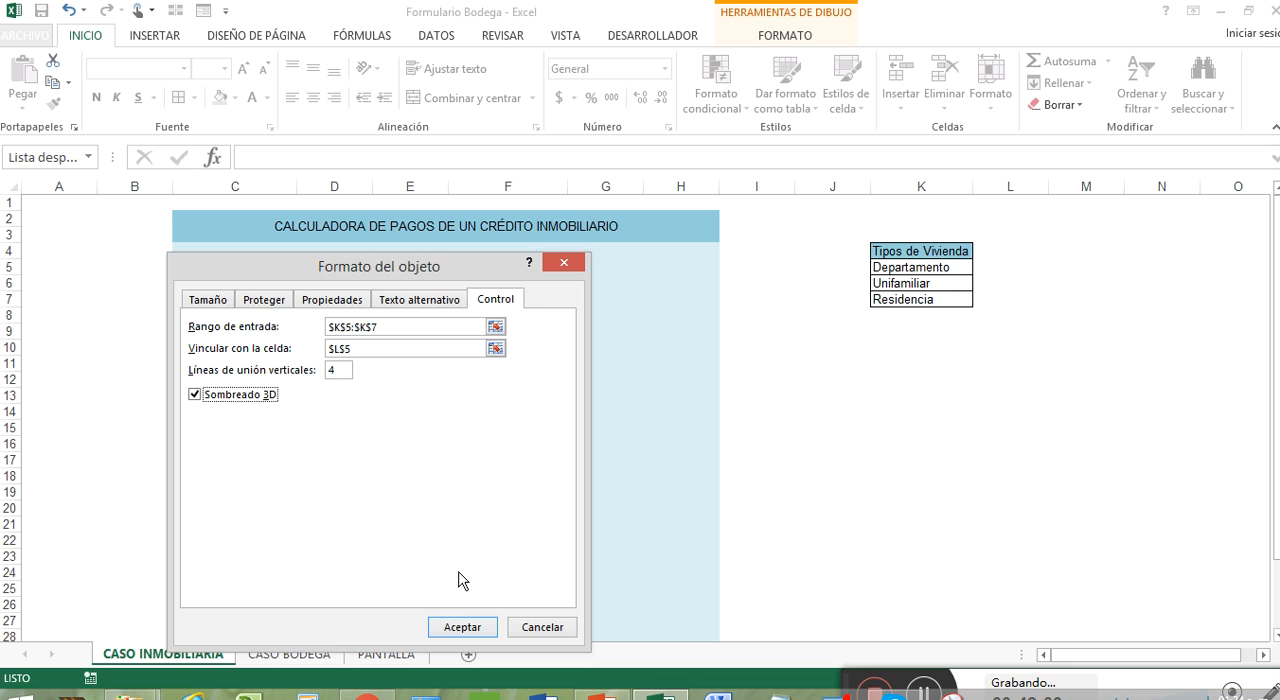
left_click(470, 628)
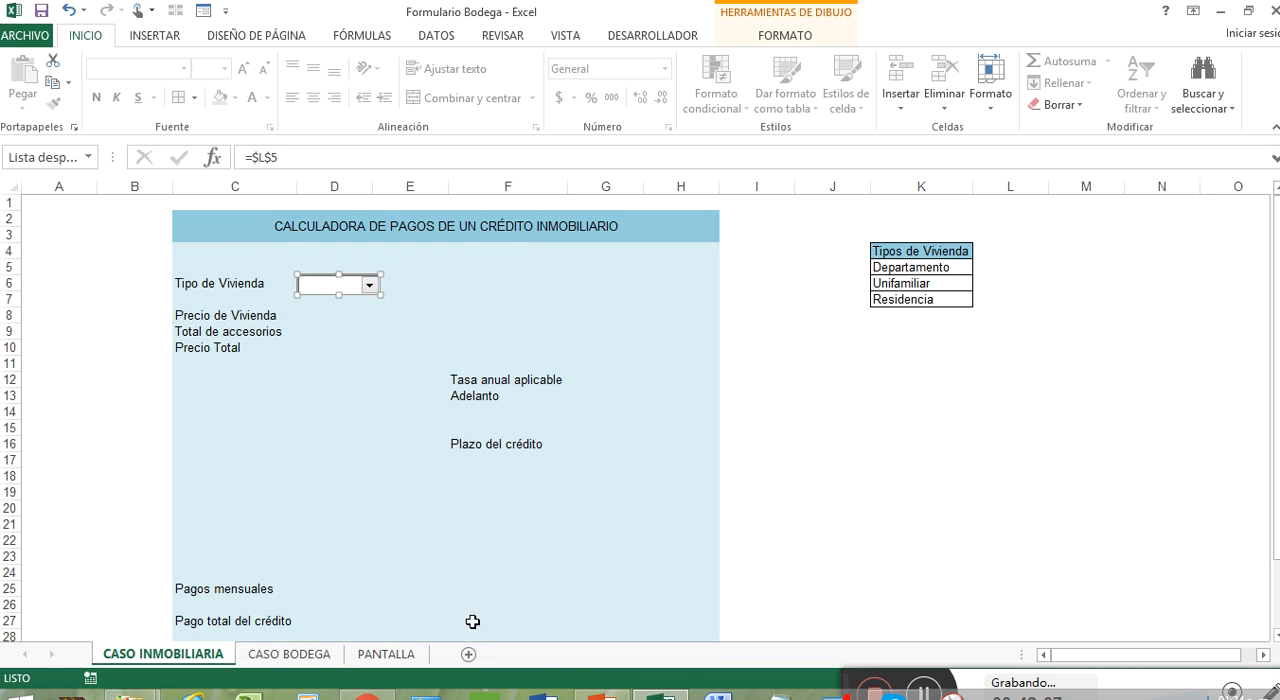
left_click(420, 282)
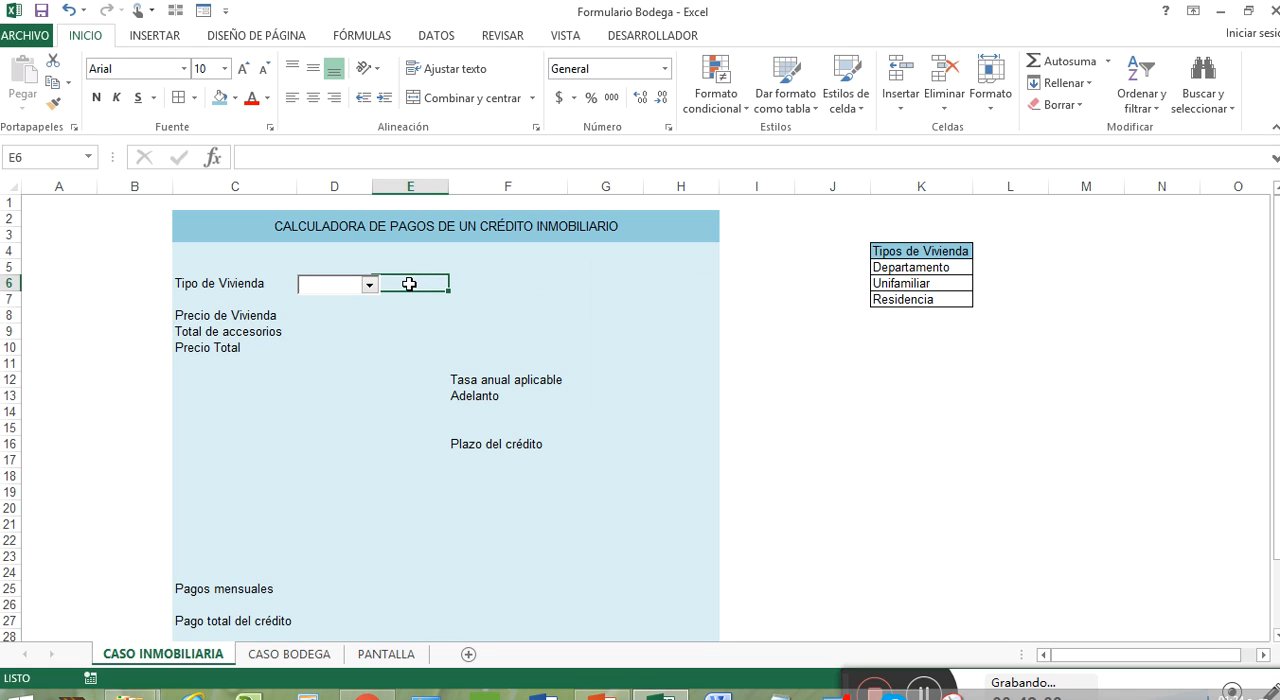
Step: Choose Departamento in the Tipo de Vivienda combo box and widen column D to make room for the text
left_click(369, 288)
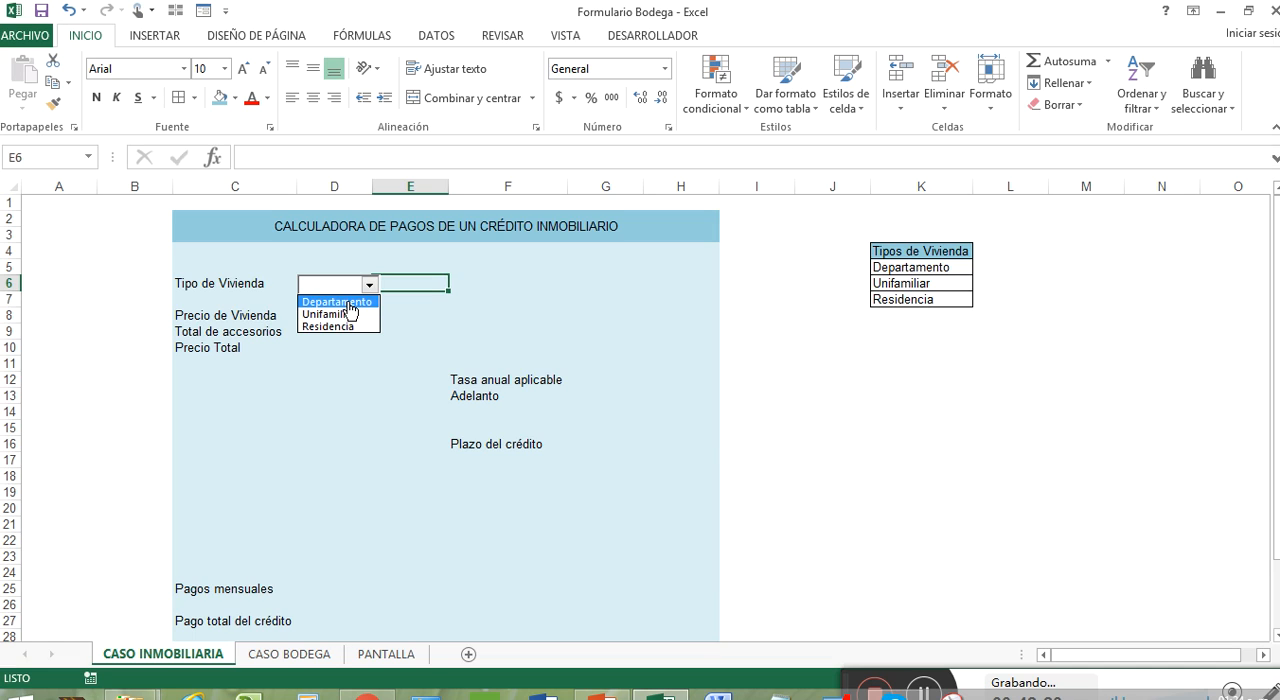
left_click(349, 303)
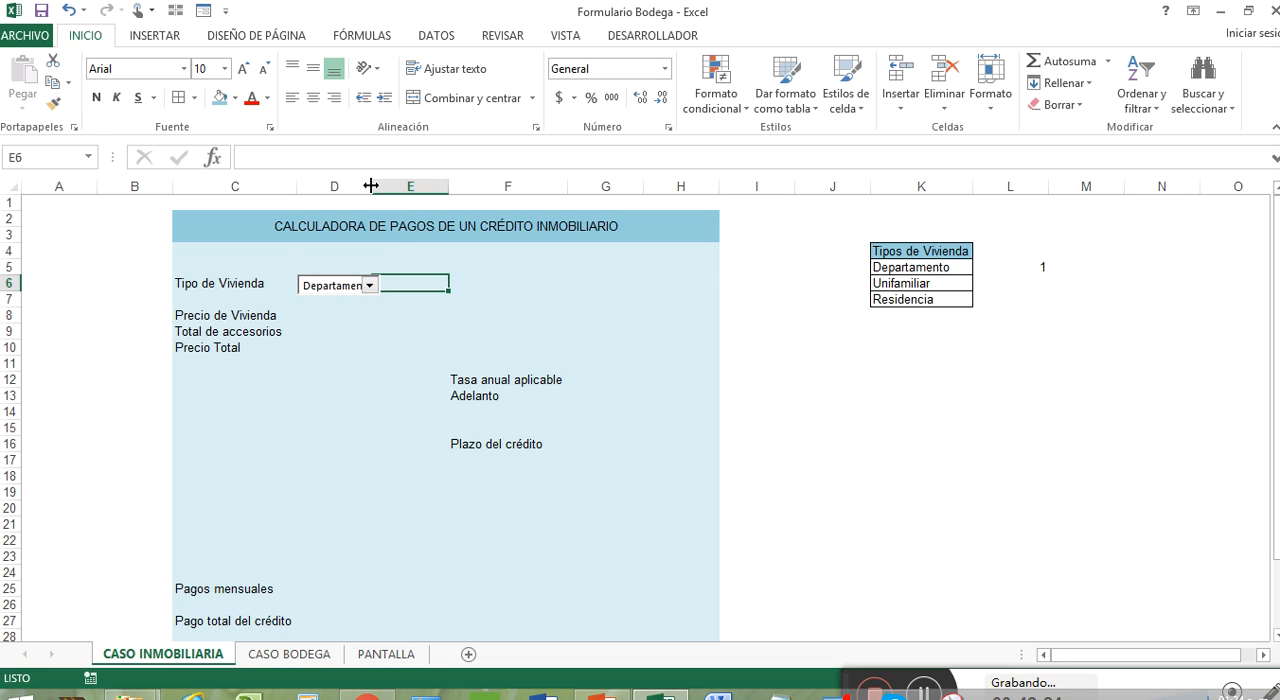
left_click_drag(371, 186, 402, 188)
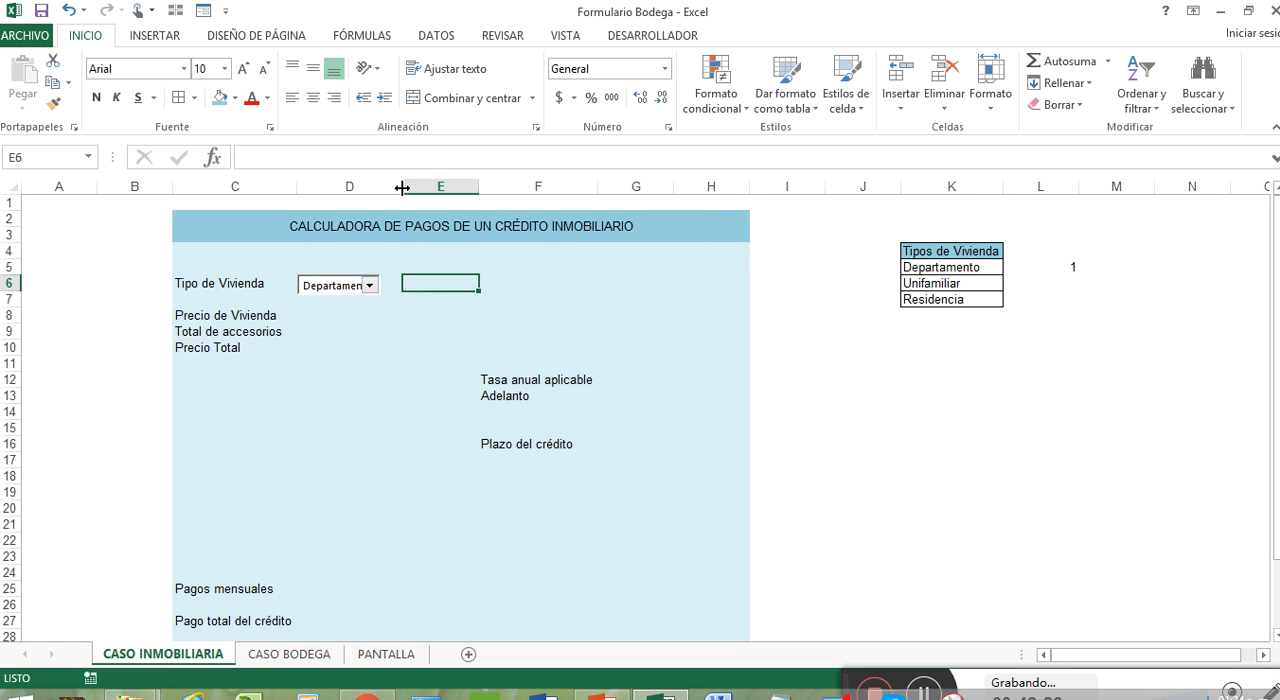
Step: Widen the Tipo de Vivienda combo box so it spans the full width of column D
left_click(362, 288)
left_click(362, 288)
right_click(362, 288)
key("Escape")
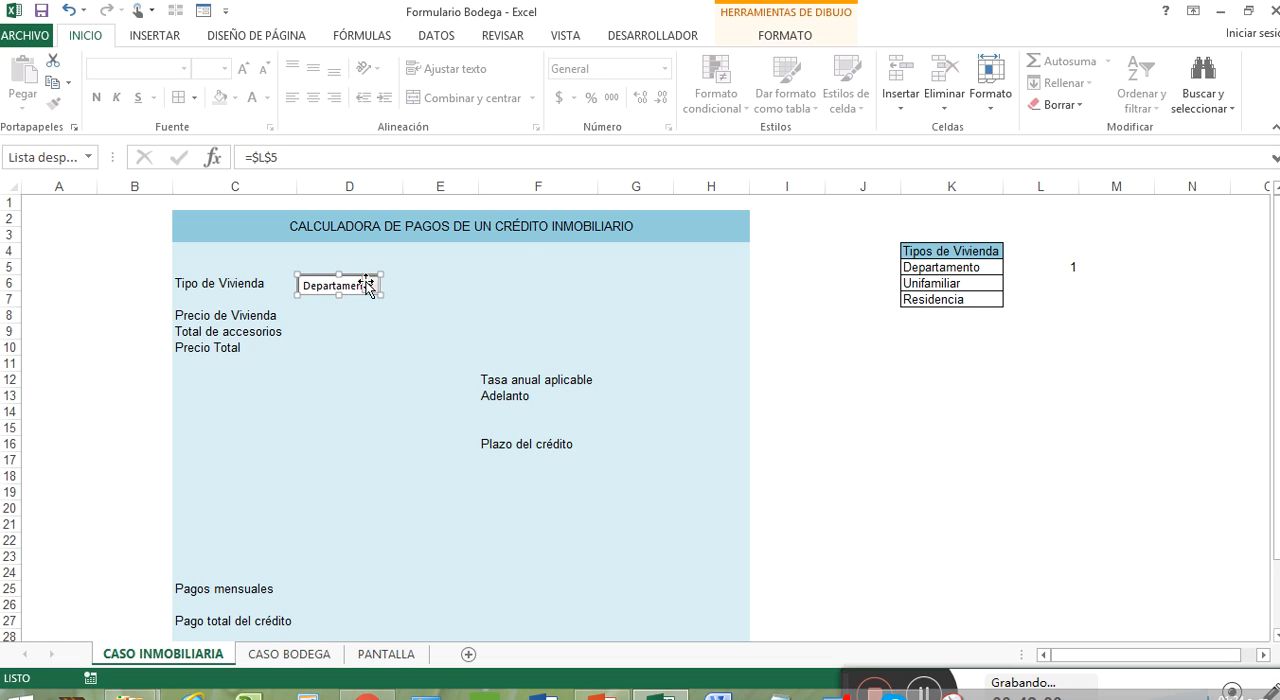
left_click_drag(381, 292, 409, 293)
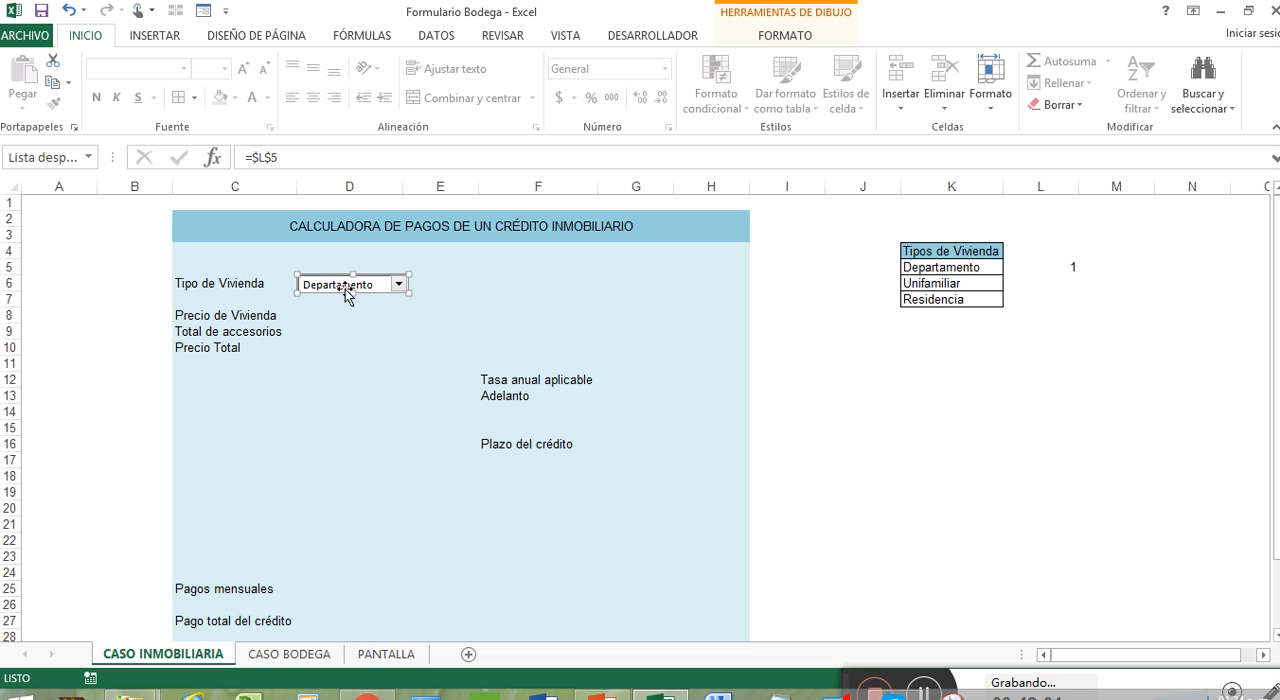
Step: Apply all borders to the combo box's linked cell L5
left_click(1068, 267)
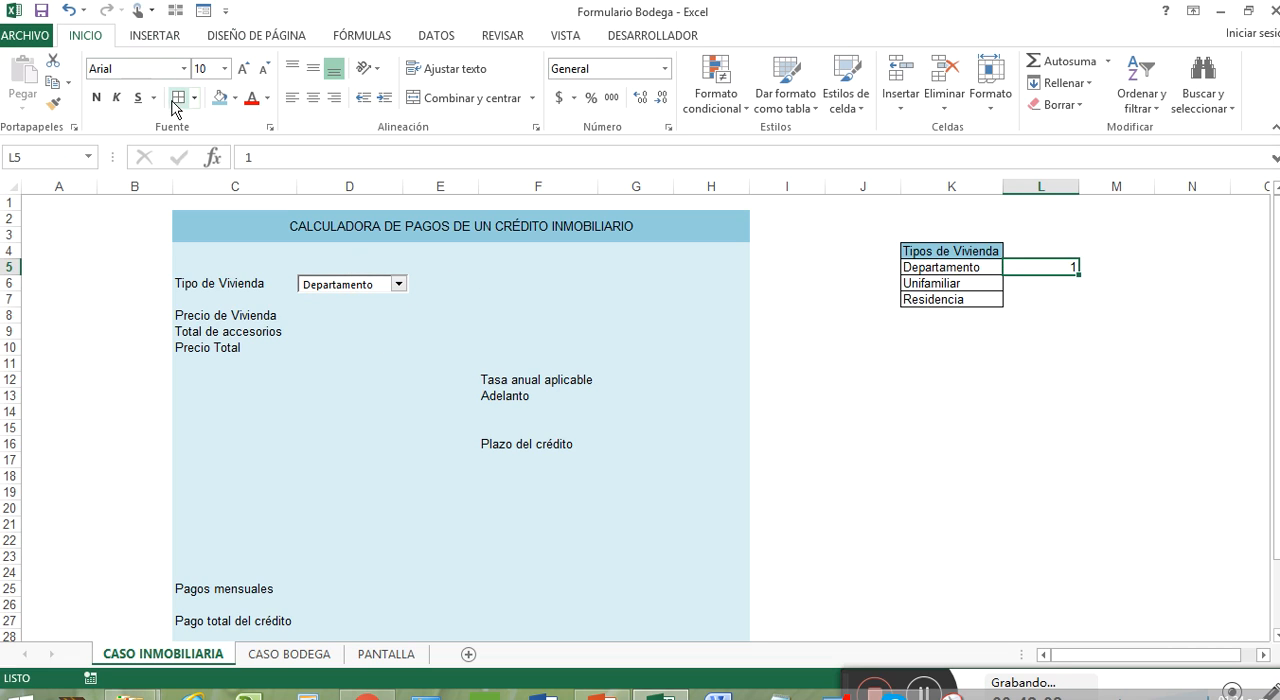
left_click(1038, 251)
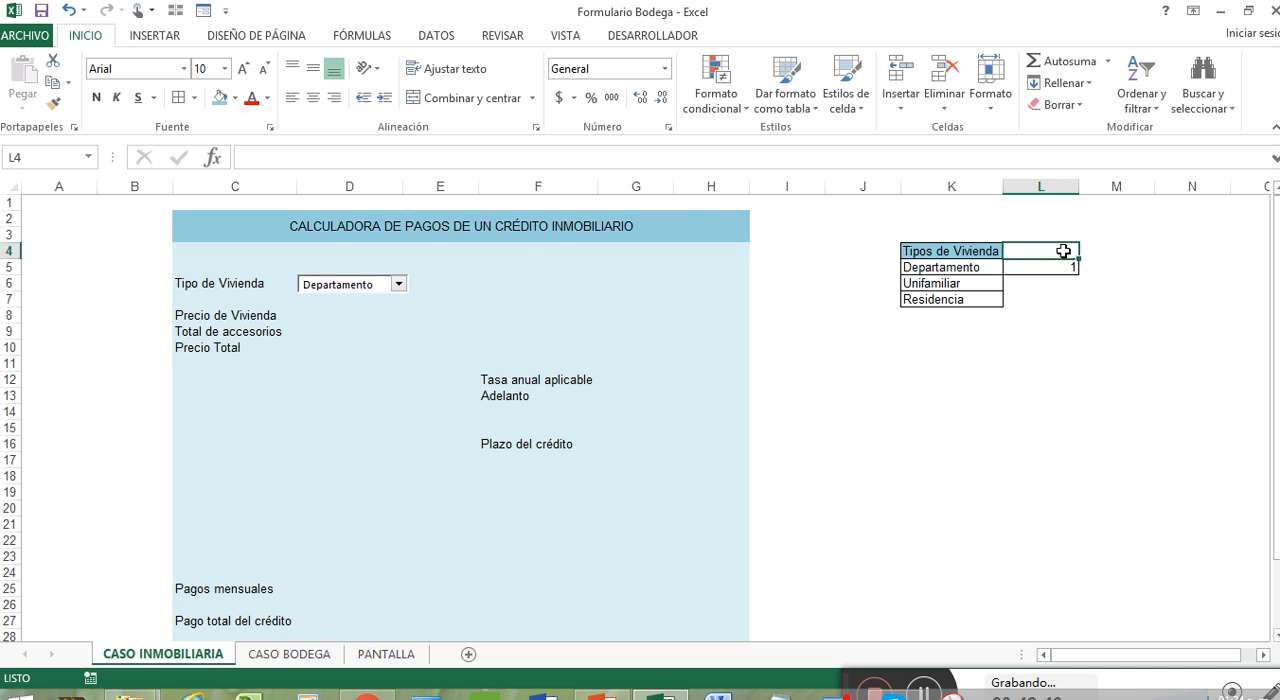
left_click(932, 268)
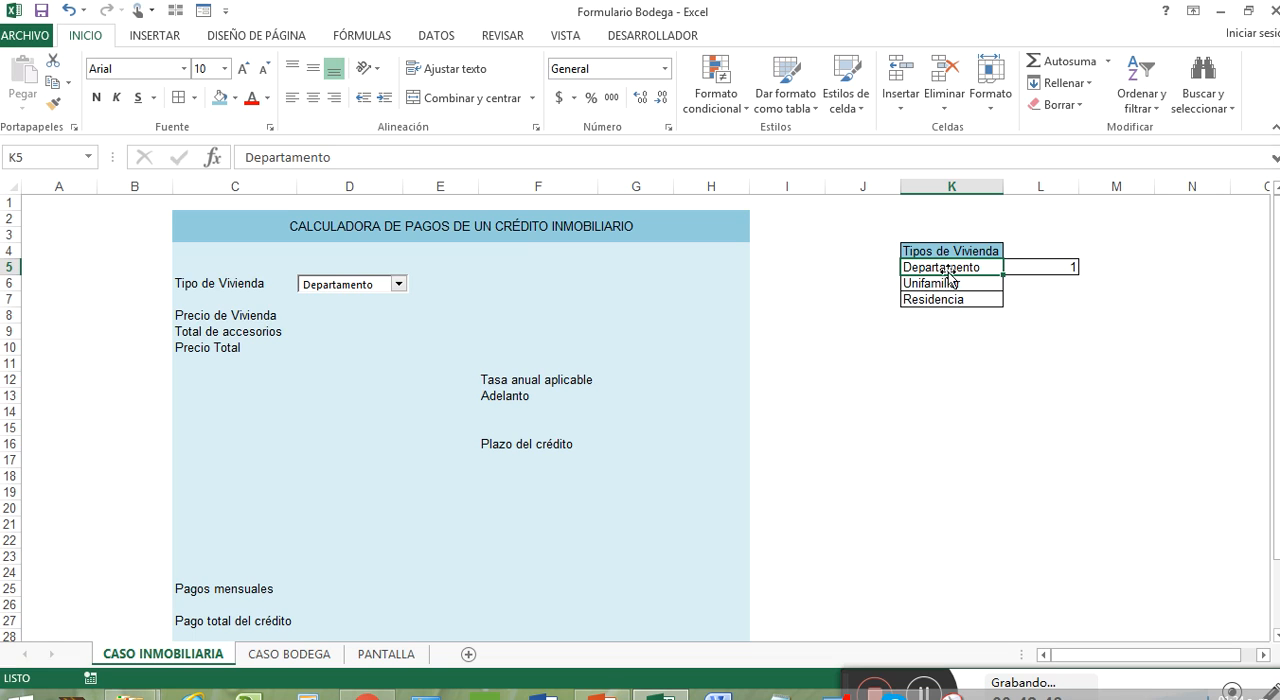
Step: Enter the header Celda_vivienda in cell L4 and autofit column L
left_click(1044, 249)
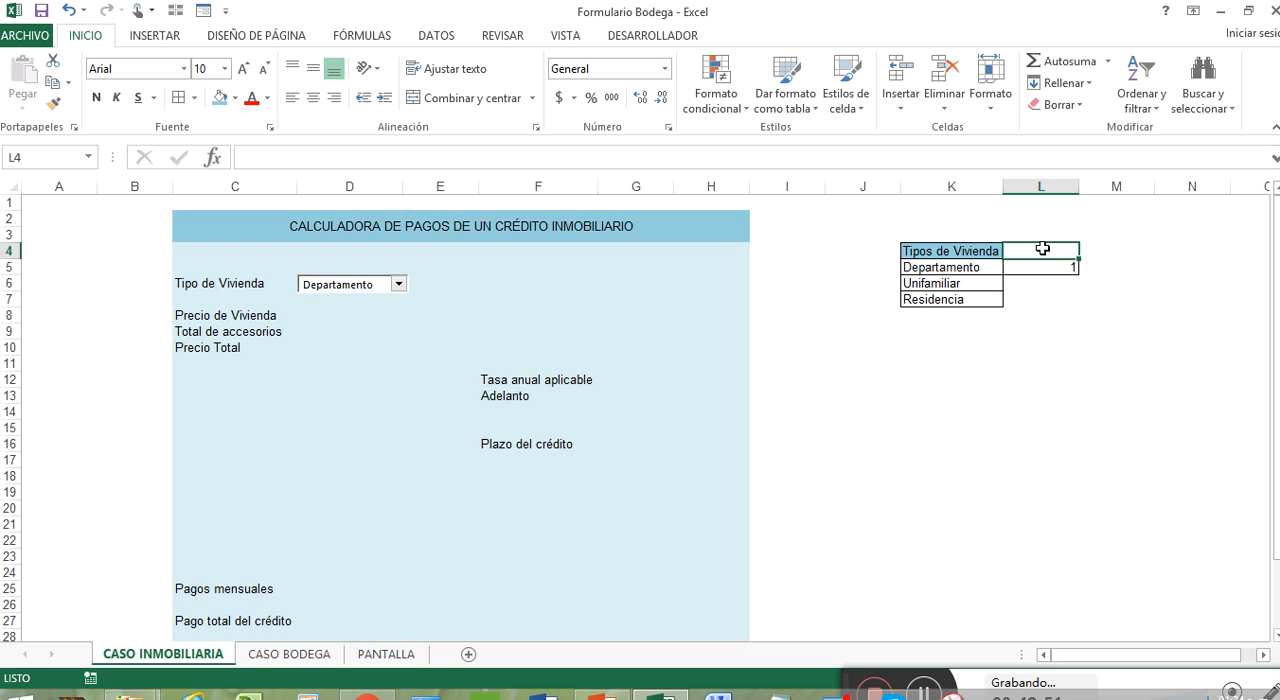
type("Casilla")
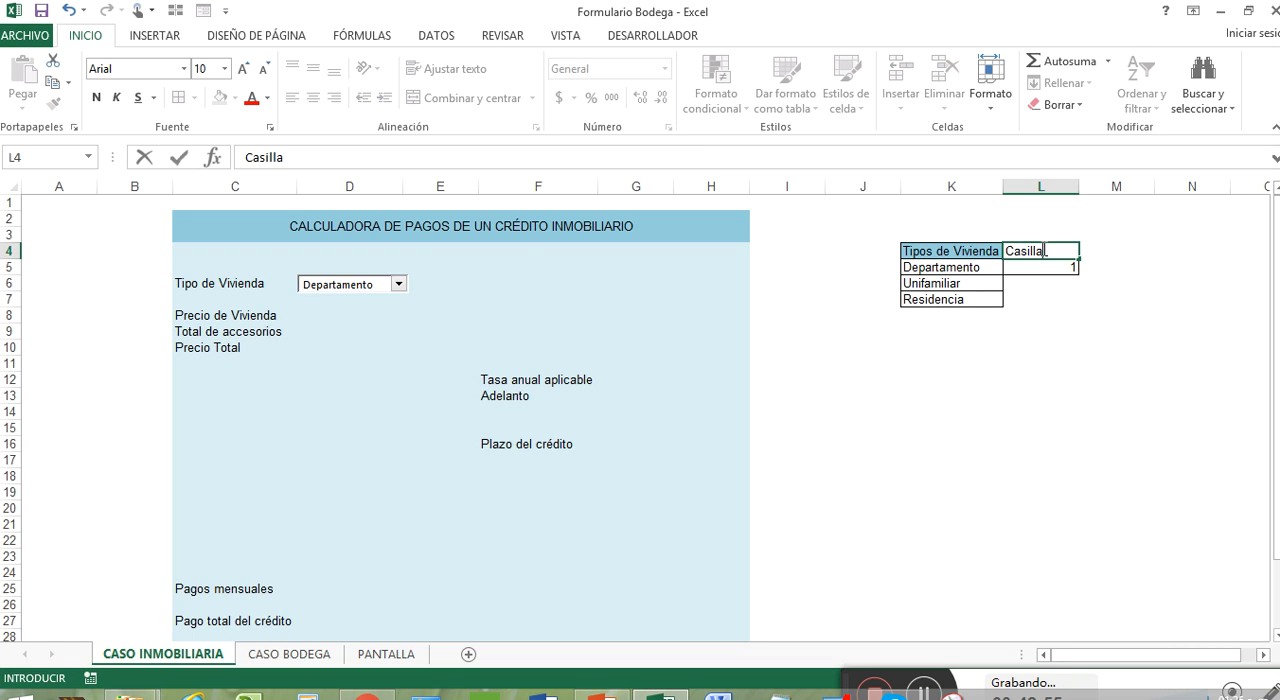
type("_vivienda")
left_click(1037, 251)
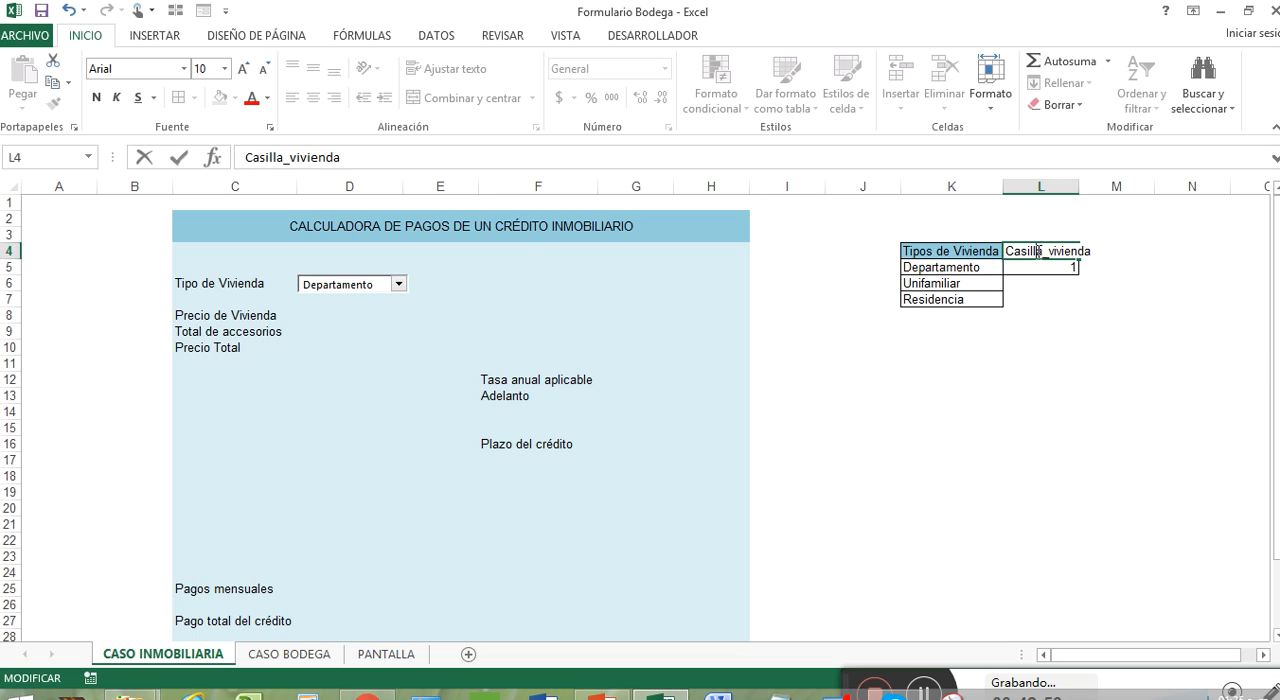
key("BackSpace")
key("BackSpace")
key("BackSpace")
key("BackSpace")
key("BackSpace")
key("BackSpace")
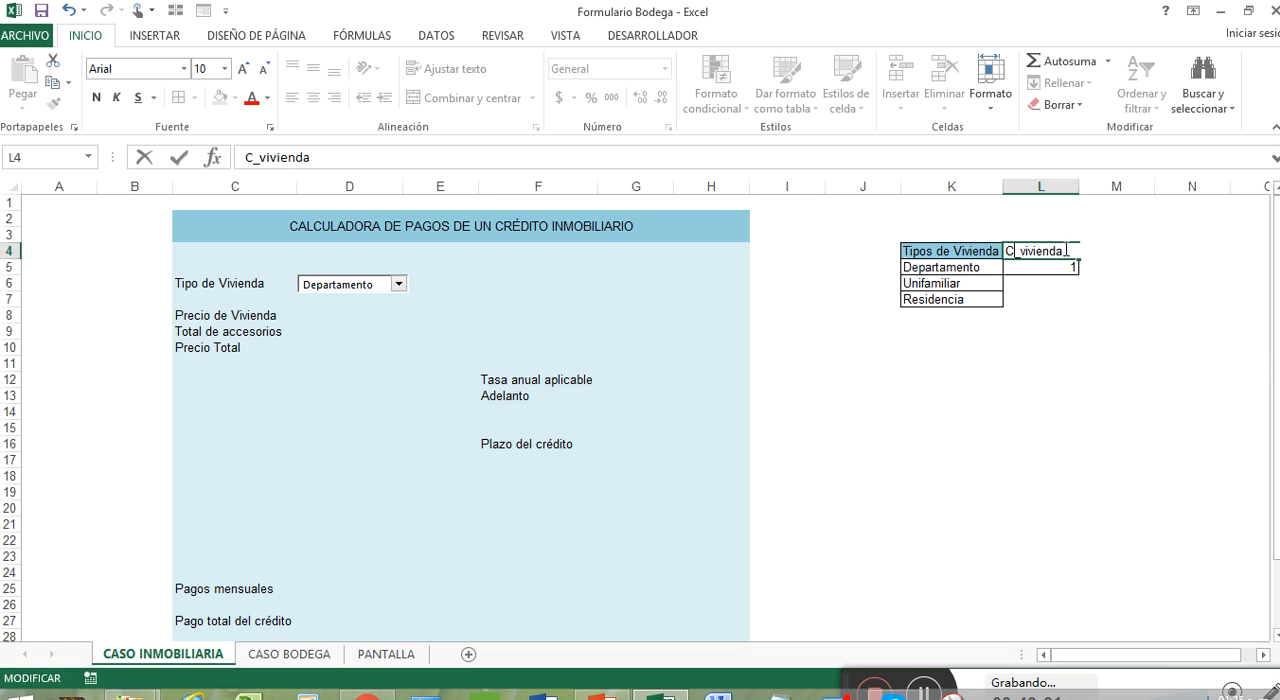
type("elda")
key("Return")
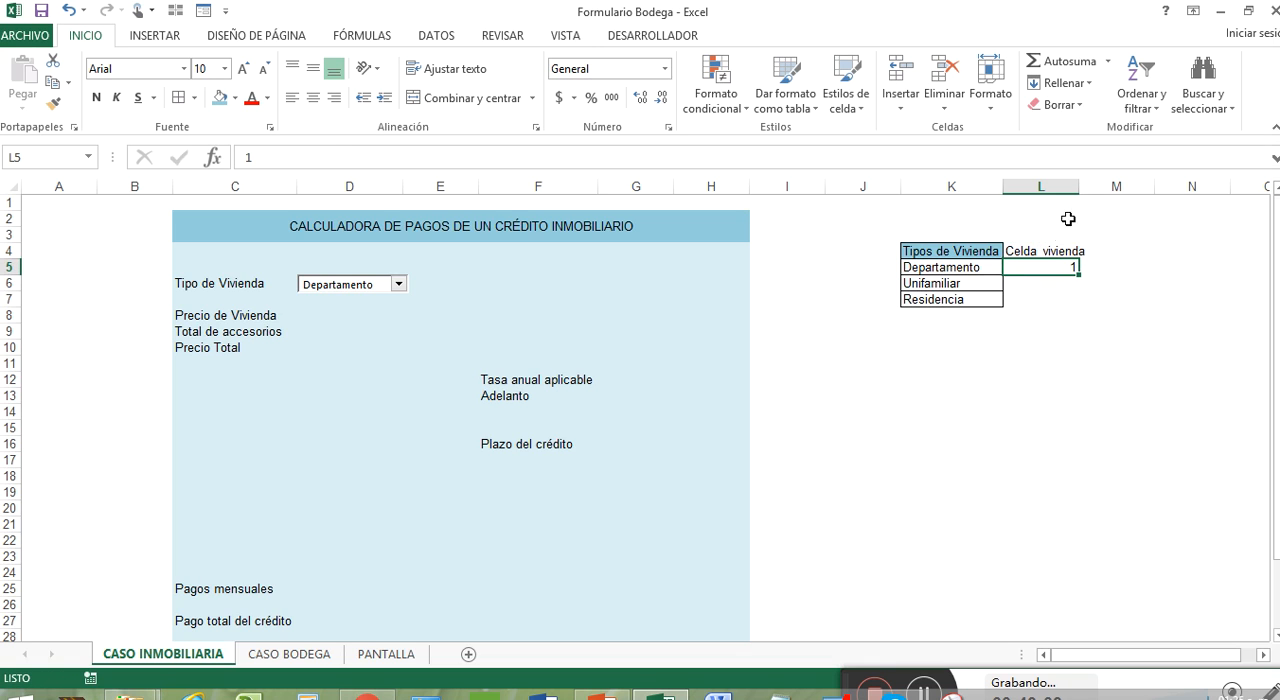
Step: Copy the header formatting of Tipos de Vivienda in K4 onto cell L4
right_click(978, 251)
left_click(1193, 221)
left_click(1062, 256)
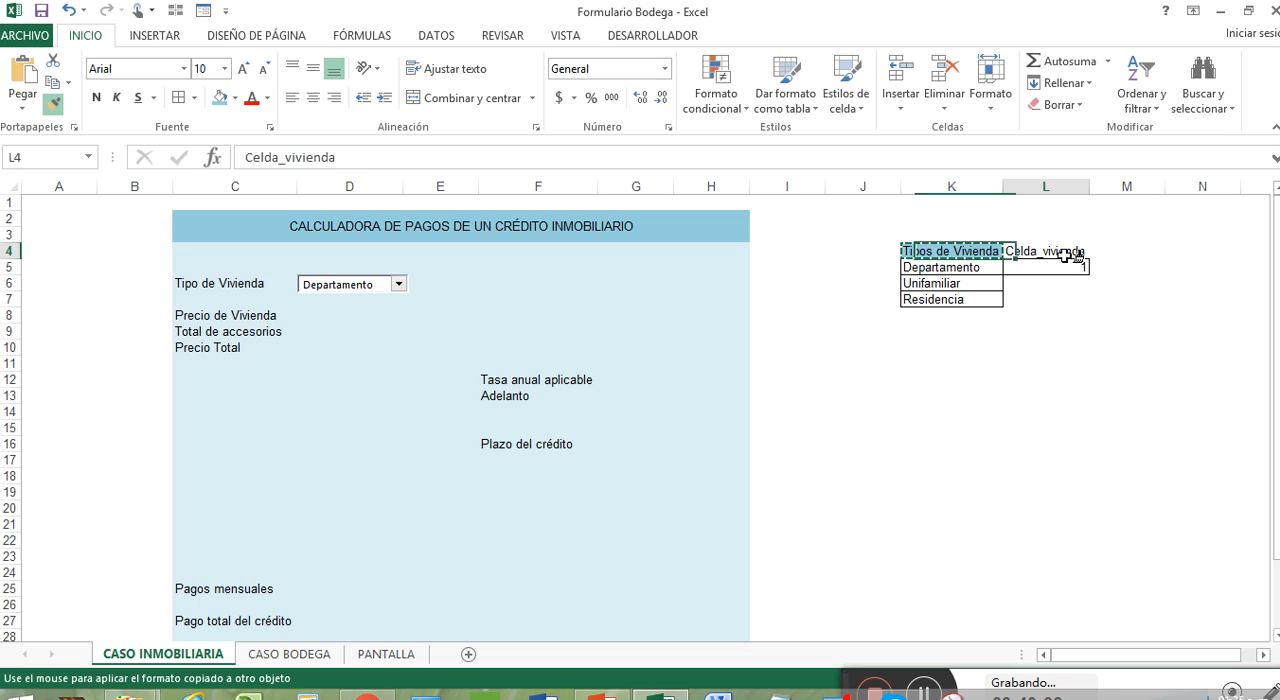
left_click(1063, 315)
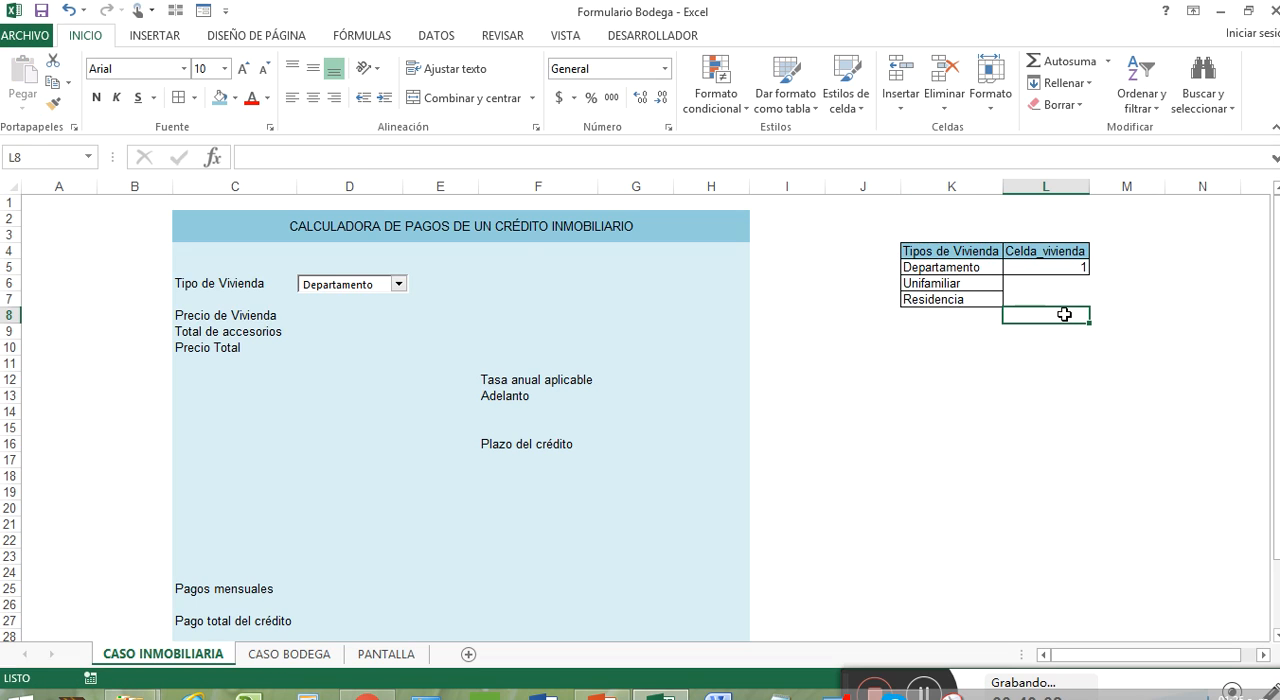
left_click(954, 350)
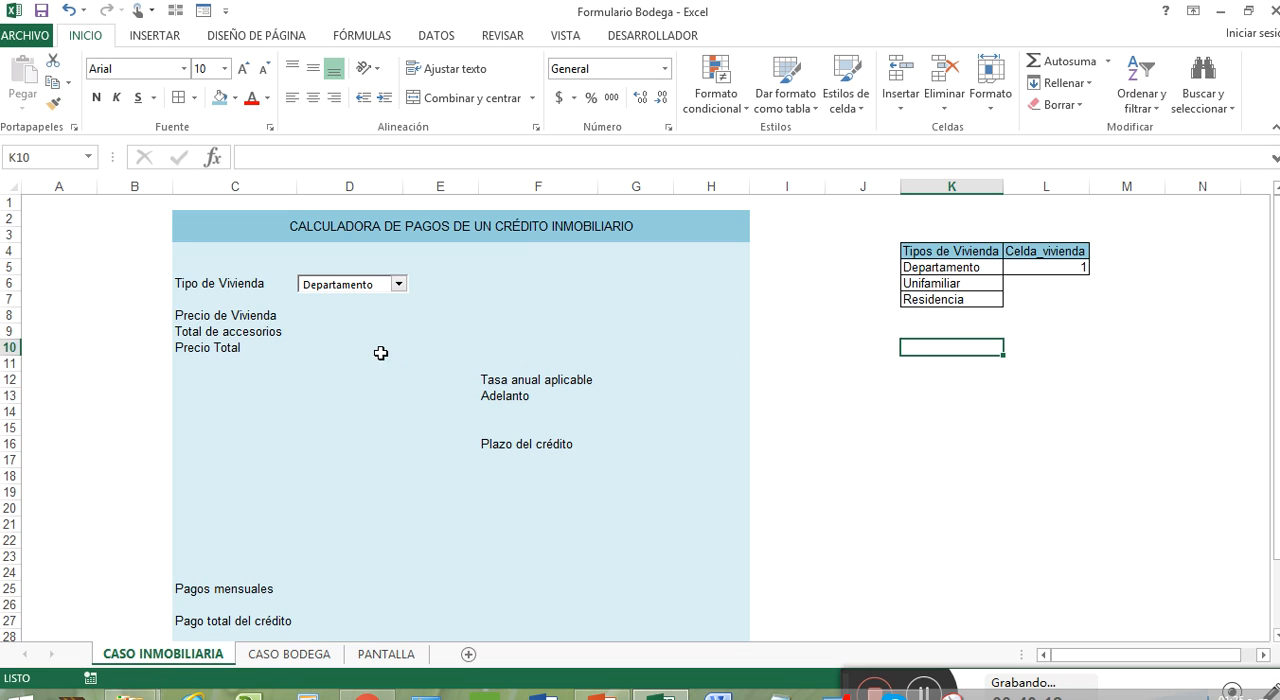
left_click(926, 688)
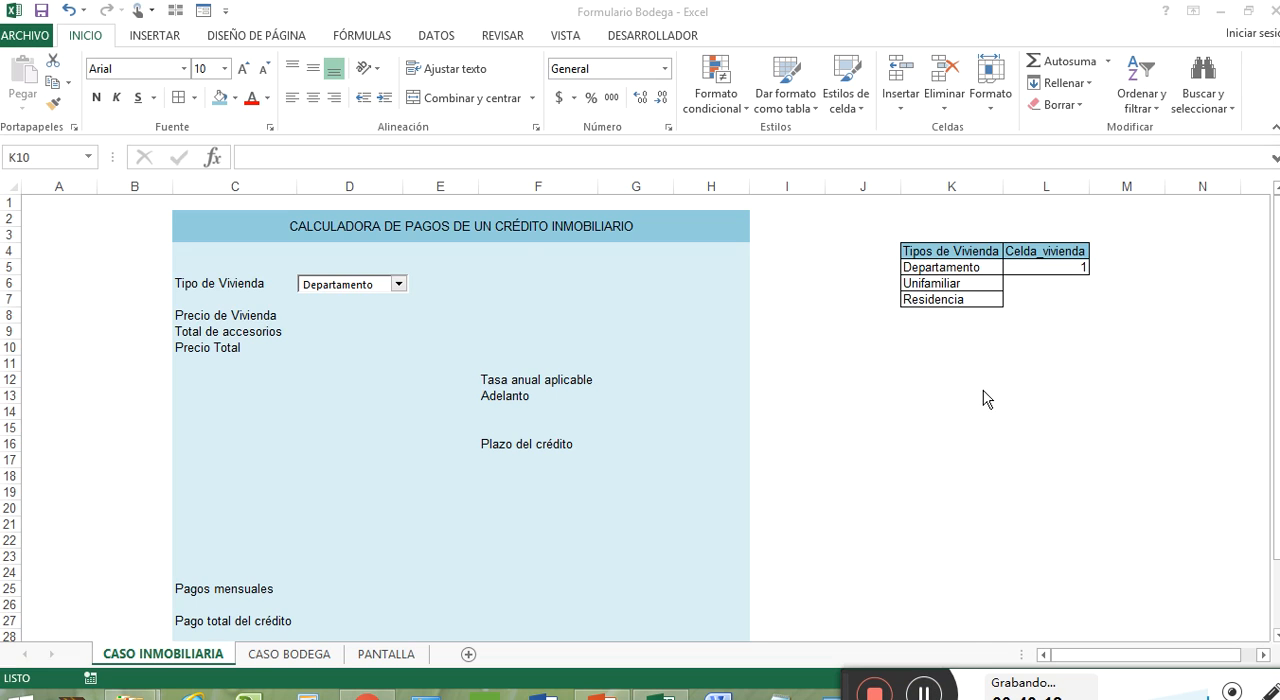
left_click(937, 347)
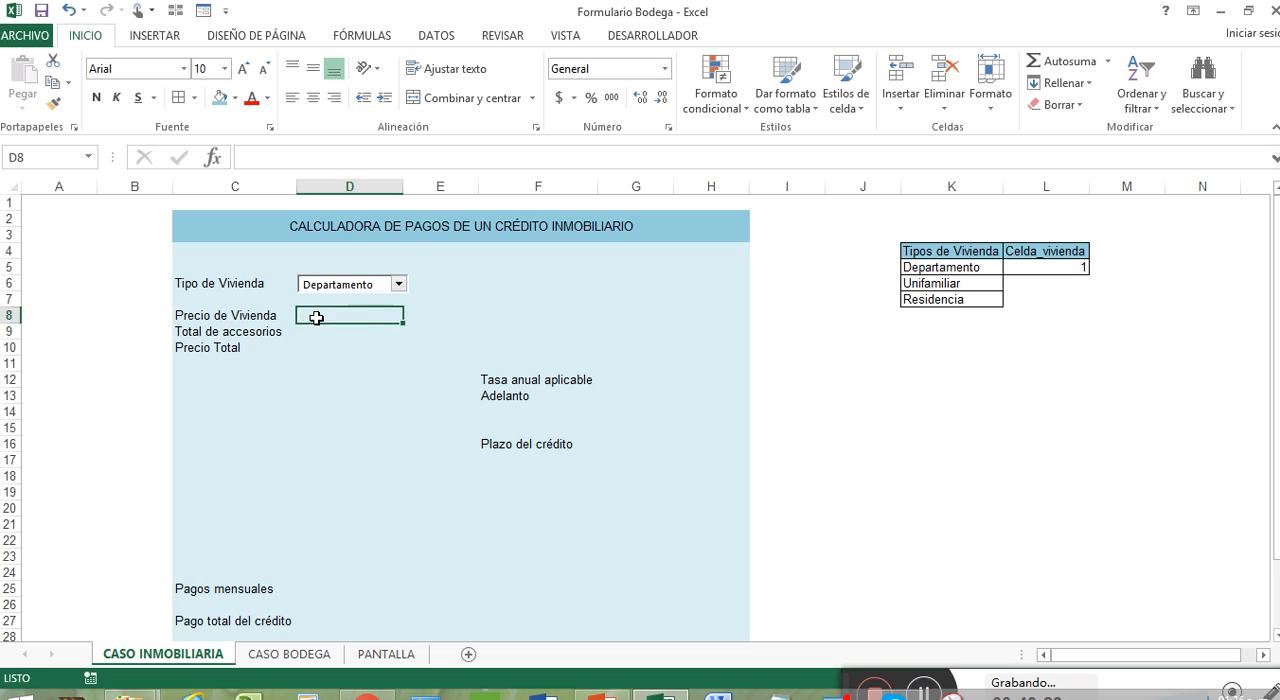
left_click(970, 348)
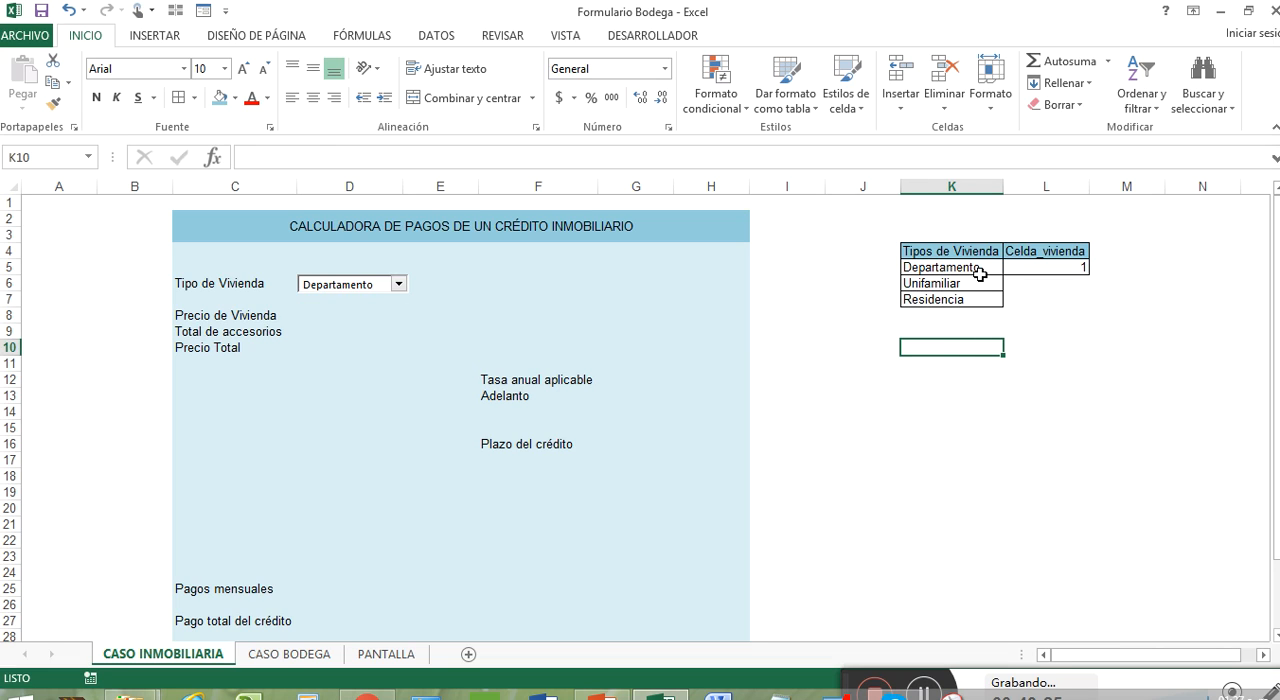
Step: Copy the housing types in K5:K7 to K11:K13 and clear the copy selection
left_click_drag(980, 274, 985, 295)
key("ctrl+c")
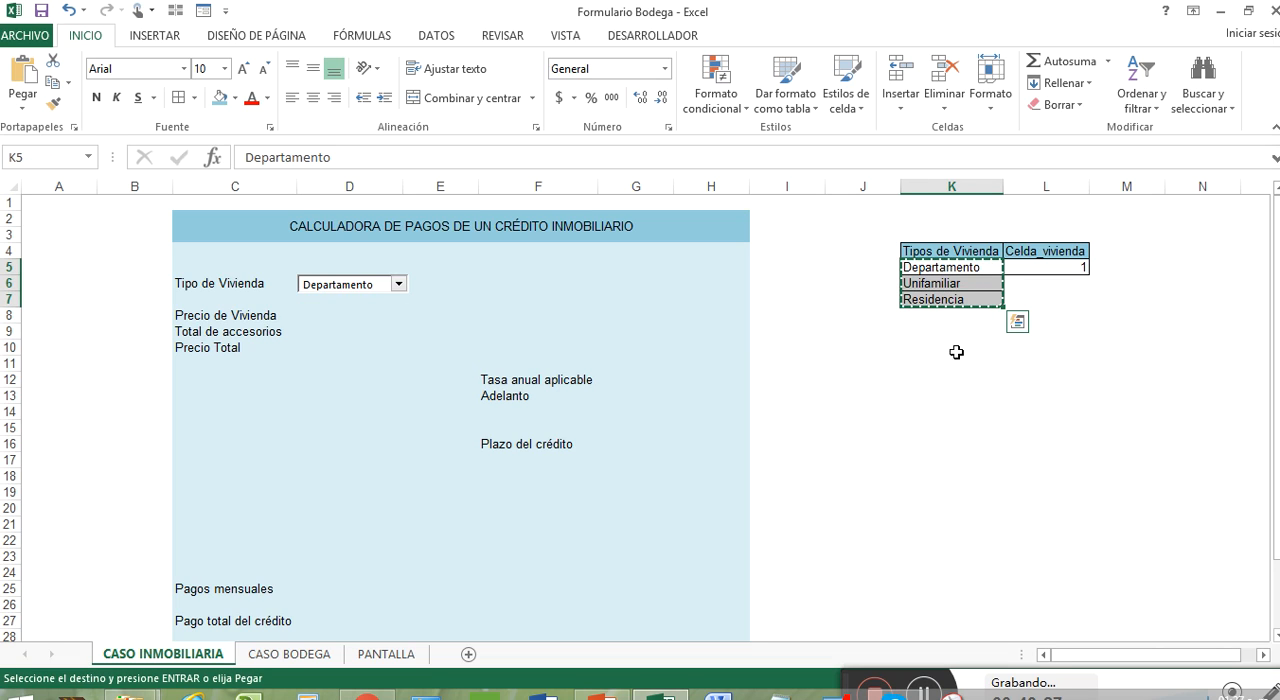
left_click(960, 362)
key("ctrl+v")
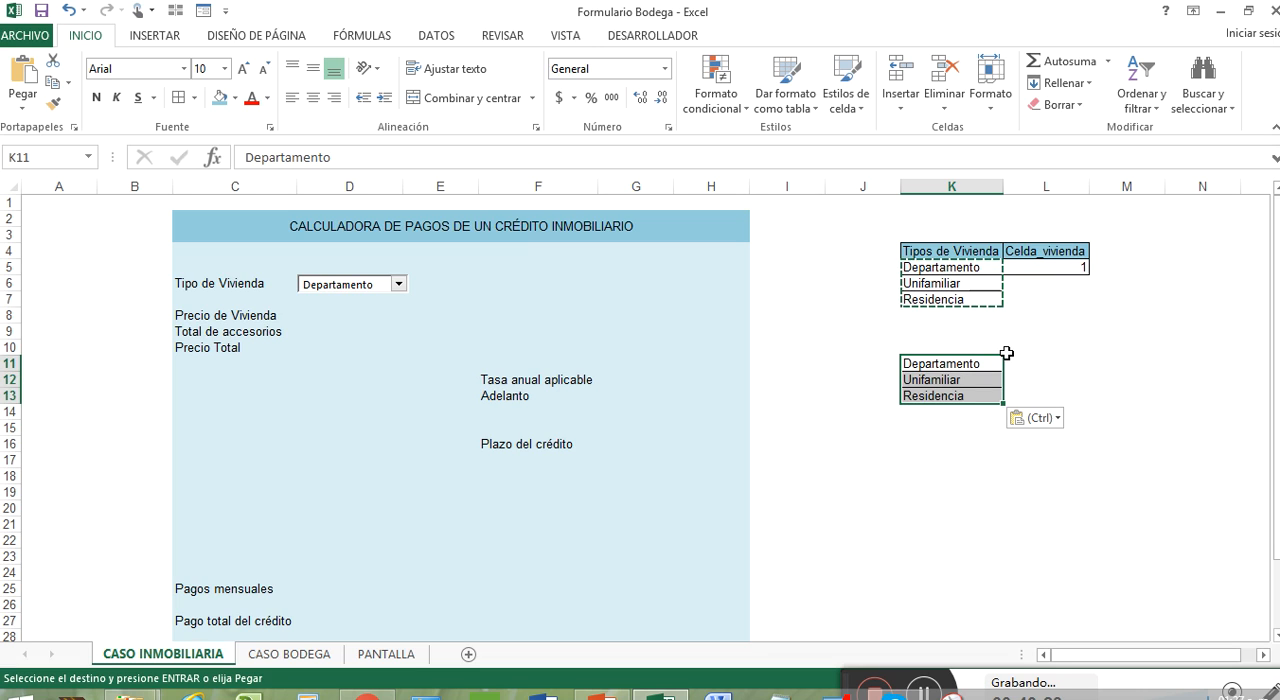
left_click(1028, 352)
key("Escape")
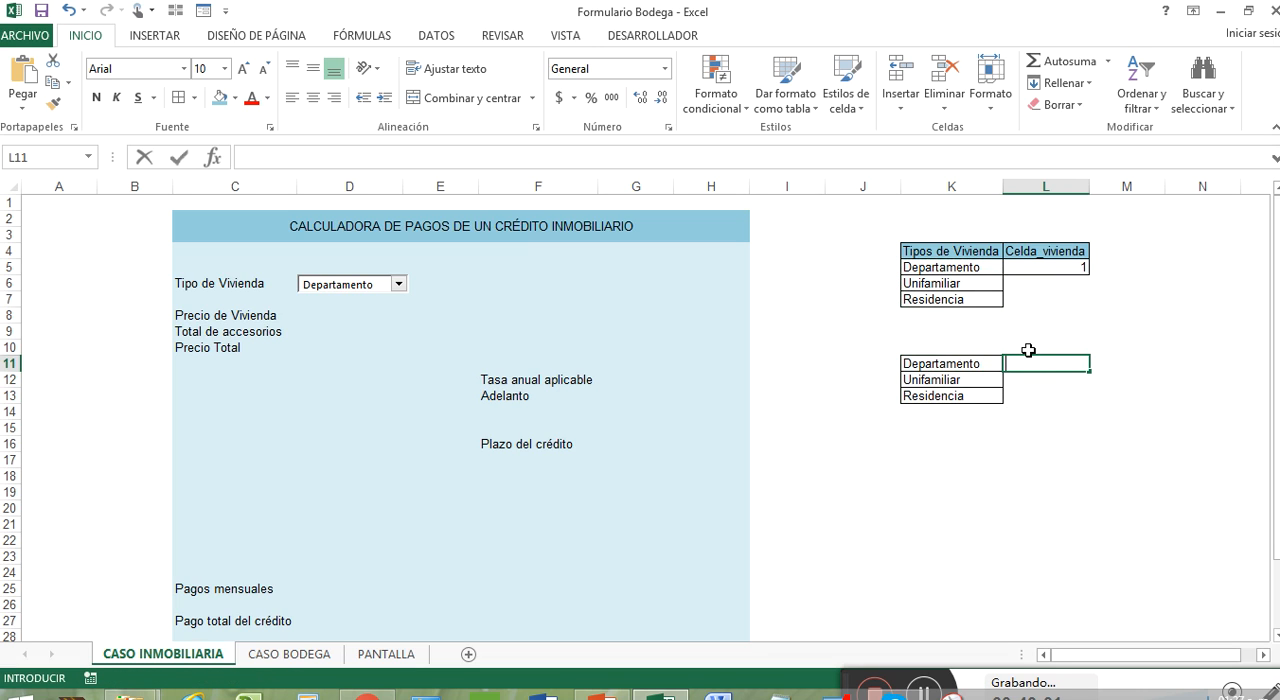
Step: Enter the header Precio de Vivienda in cell L10 and autofit column L
left_click(1033, 347)
type("Pre")
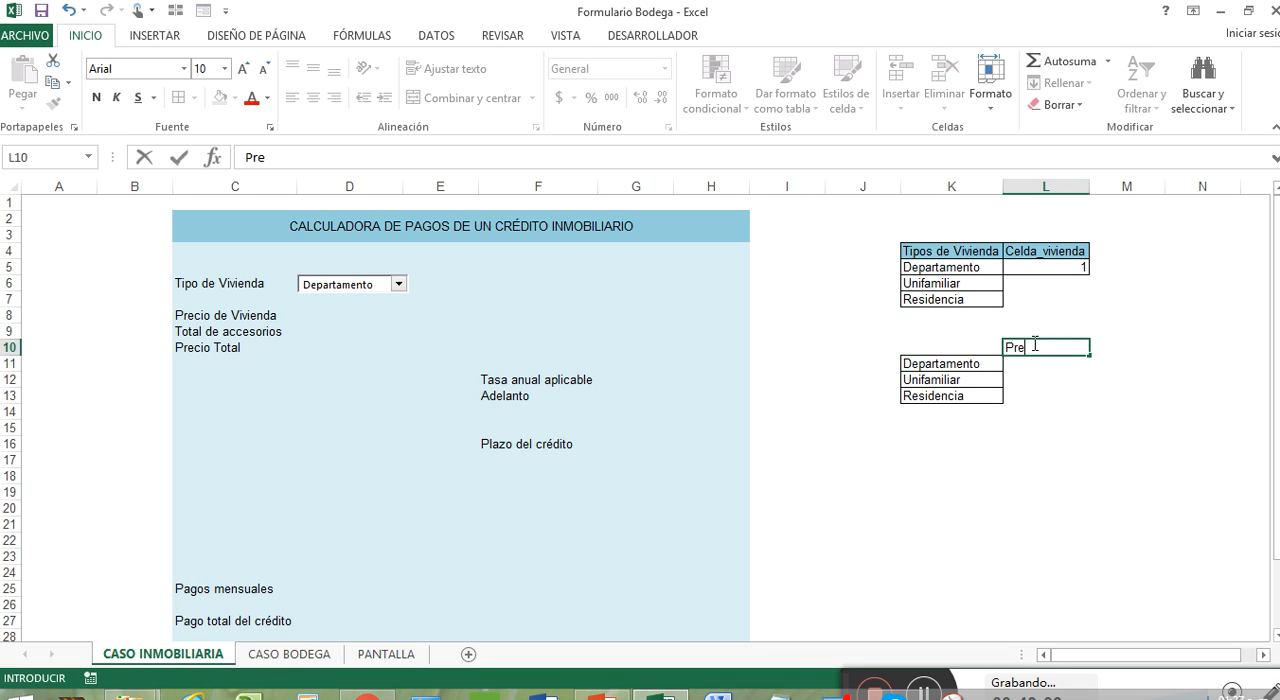
type("cio de Vivienda")
key("Return")
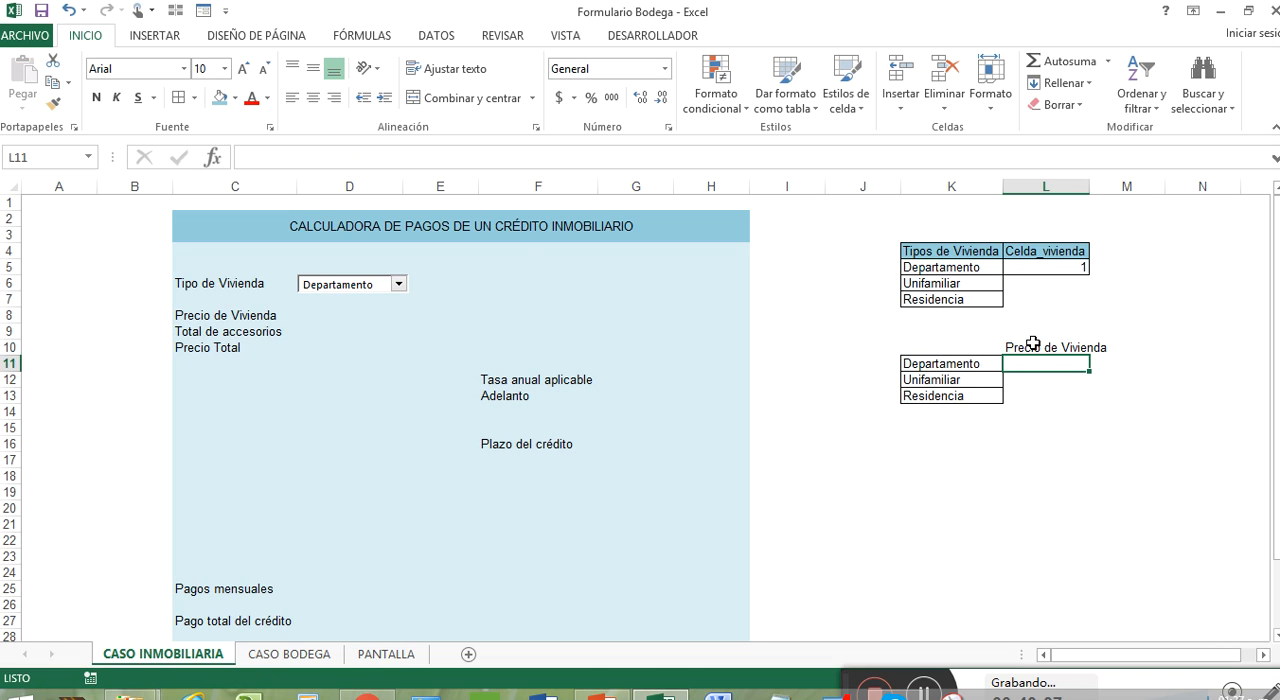
double_click(1090, 186)
Step: Copy the header formatting of cell L4 onto the Precio de Vivienda header in L10
right_click(1090, 236)
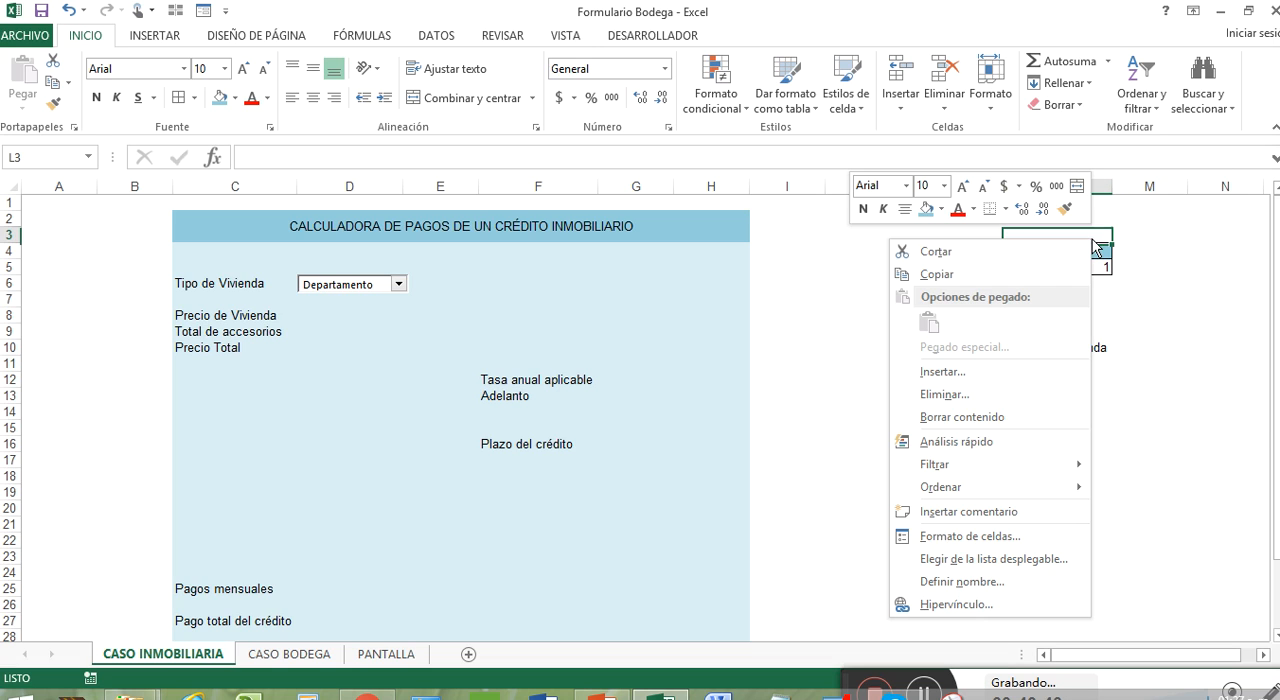
key("Escape")
right_click(1100, 252)
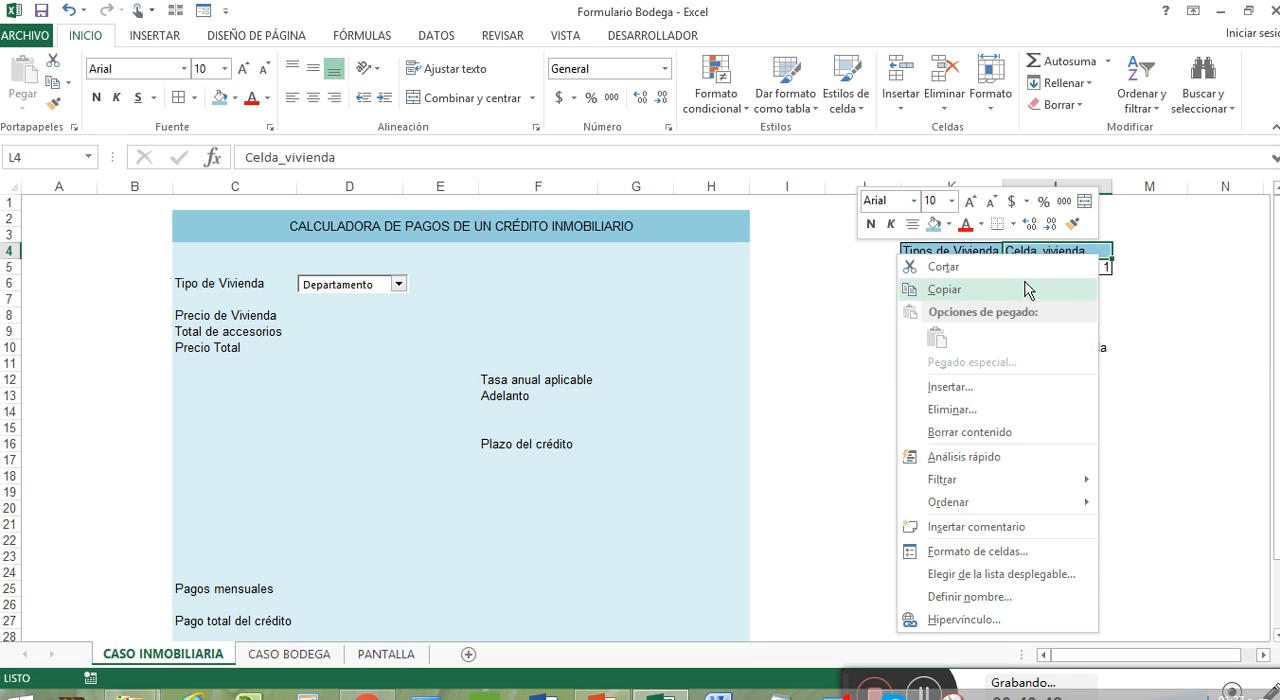
left_click(1072, 224)
left_click(1072, 347)
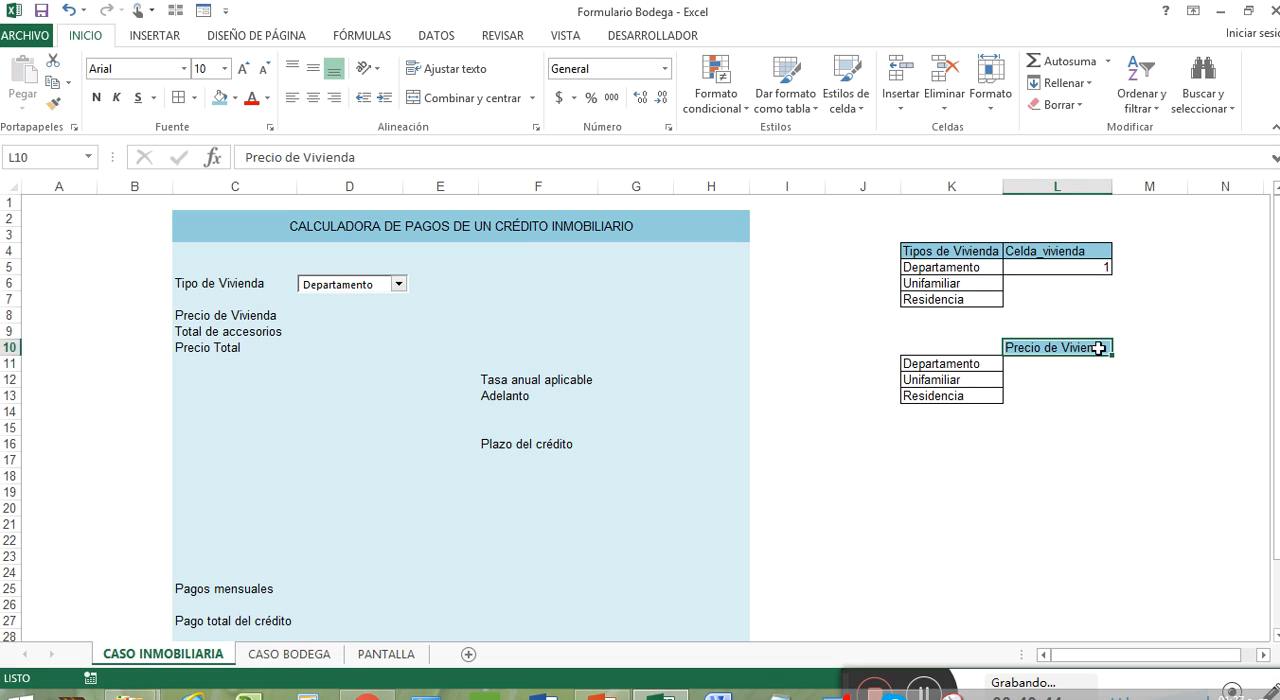
Step: Apply all borders to the price cells L11:L13
left_click(1082, 362)
left_click_drag(1082, 362, 1088, 396)
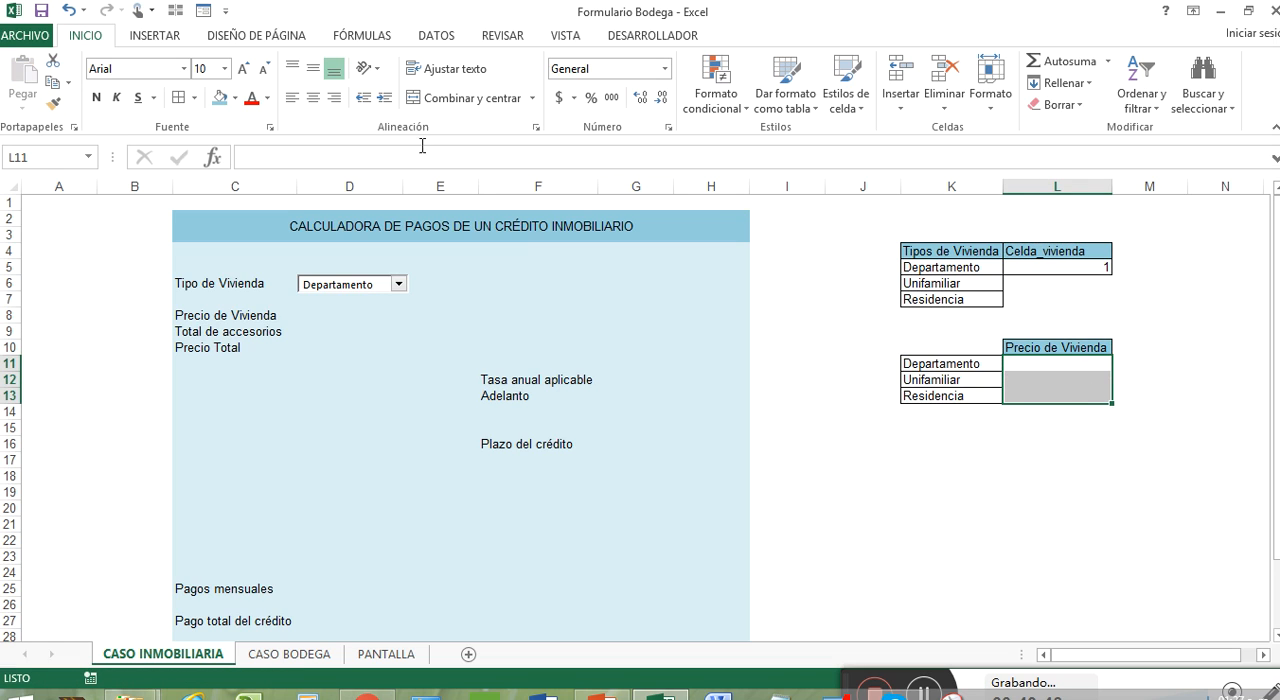
left_click(180, 97)
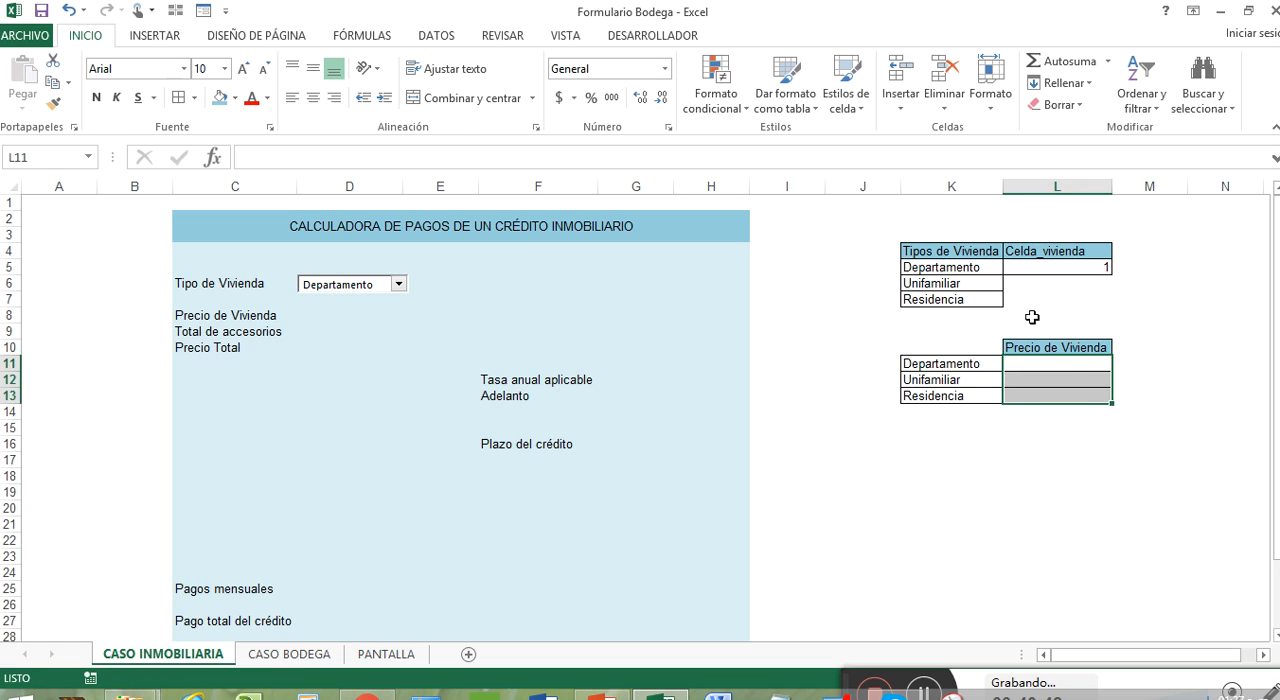
Step: Enter the housing prices in L11:L13: 300000 for Departamento, 200000 for Unifamiliar and 700000 for Residencia
left_click(1086, 362)
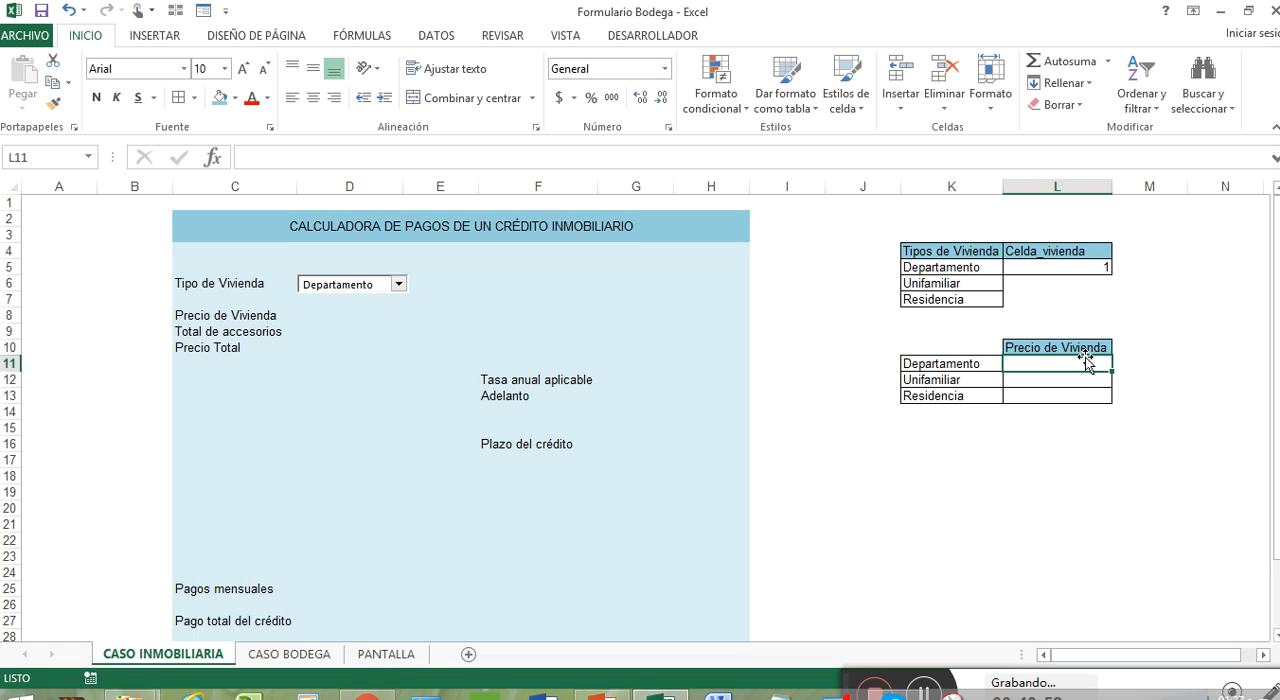
type("300000")
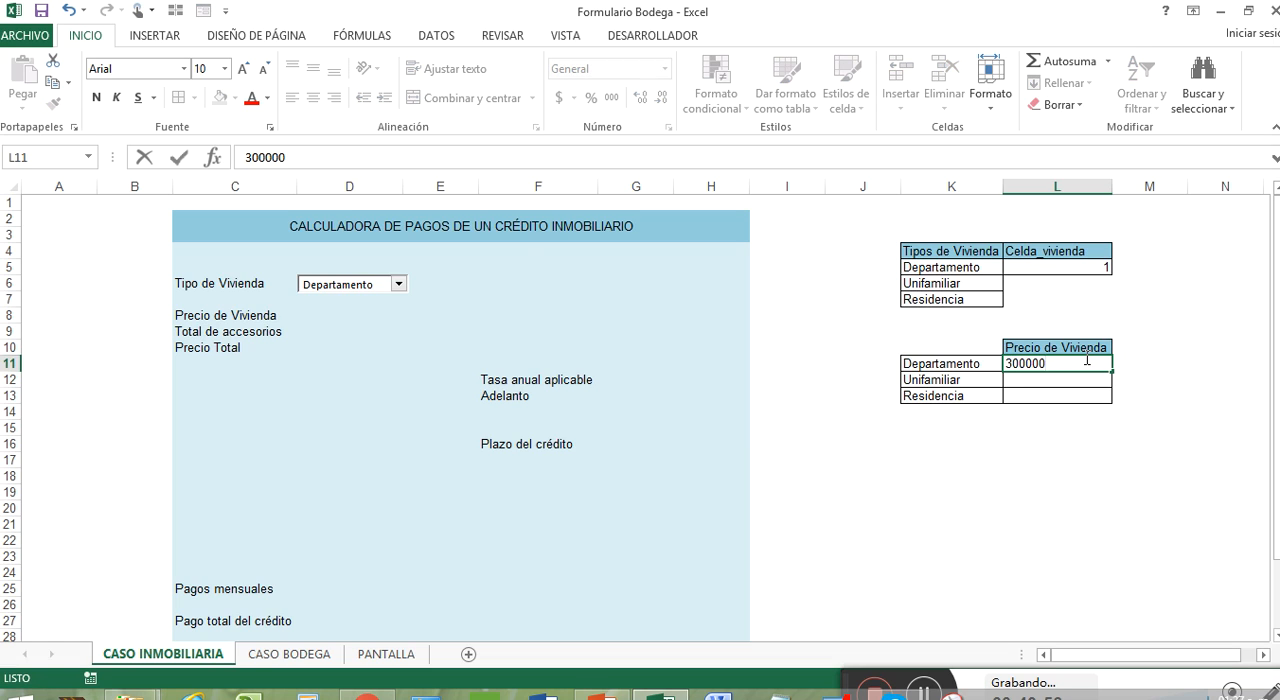
key("Return")
type("1")
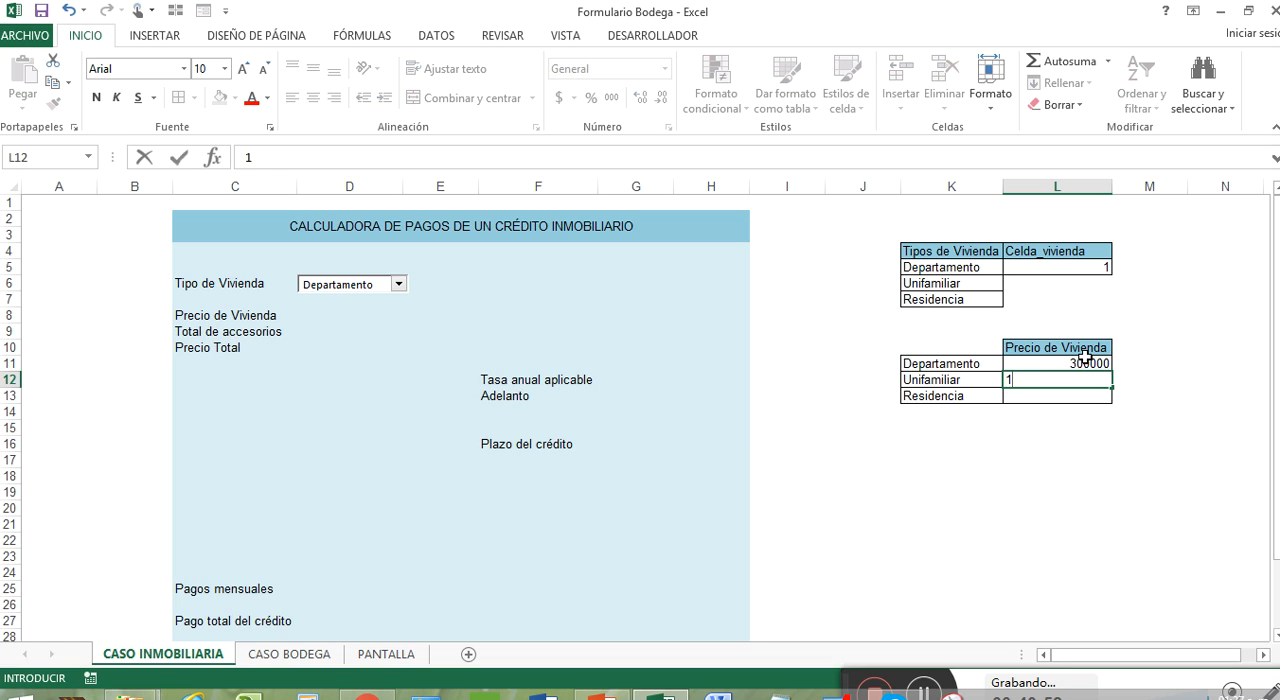
key("BackSpace")
type("200000")
key("Return")
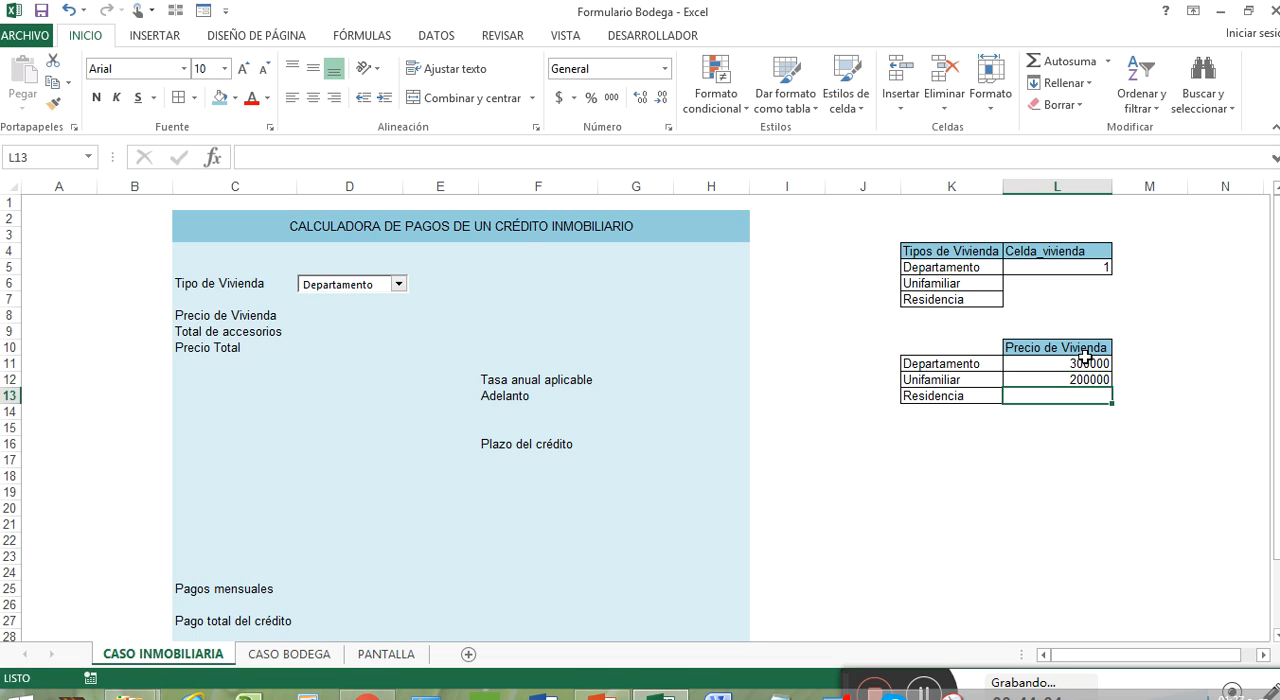
type("700000")
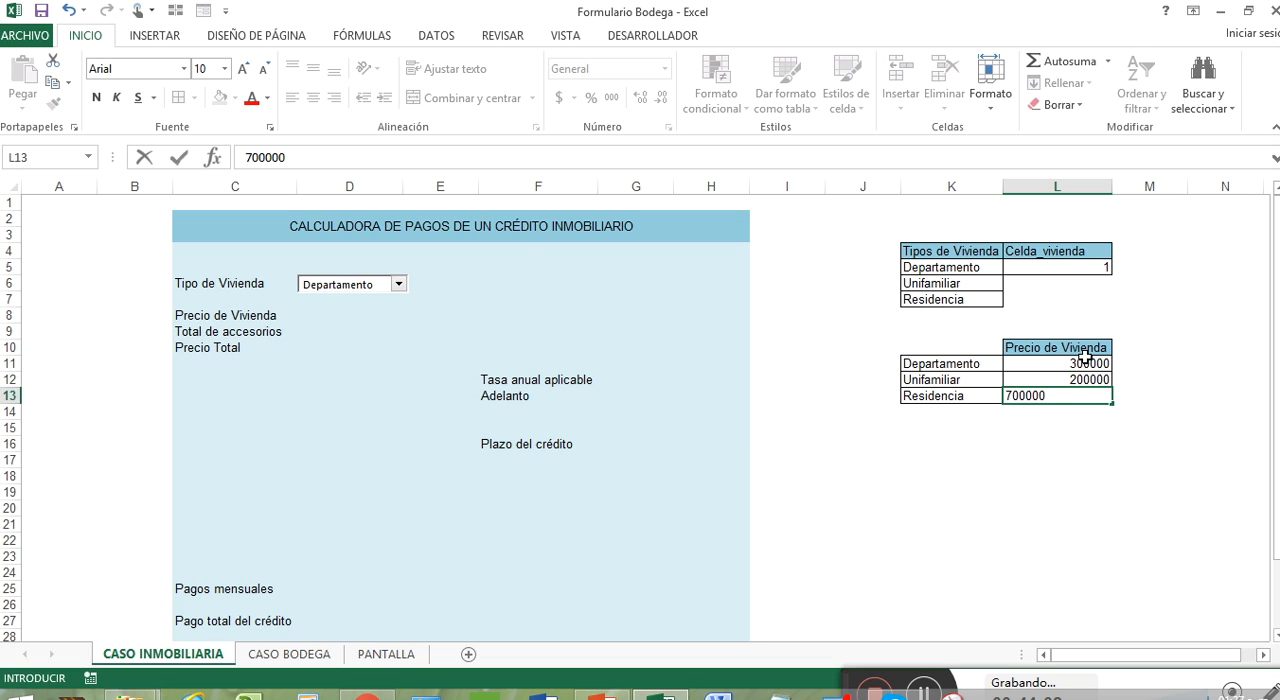
Step: Format the prices in L11:L13 with the dollar accounting number format
left_click_drag(1085, 358, 1088, 395)
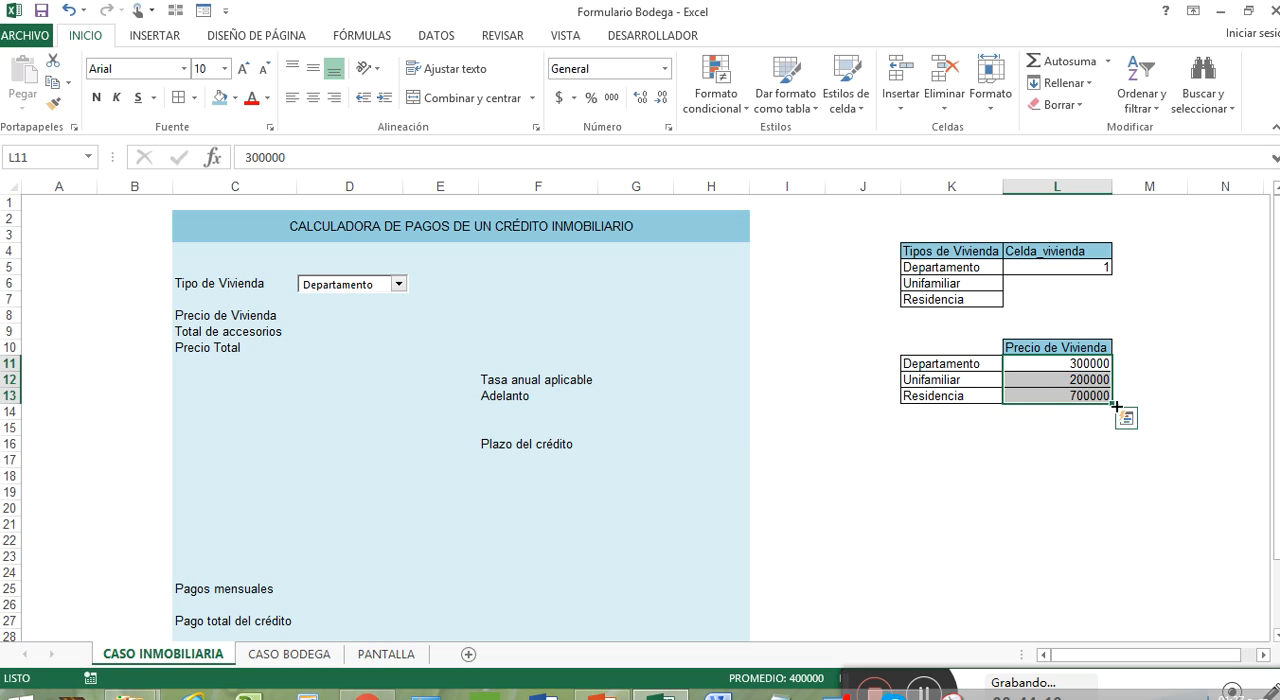
left_click(561, 99)
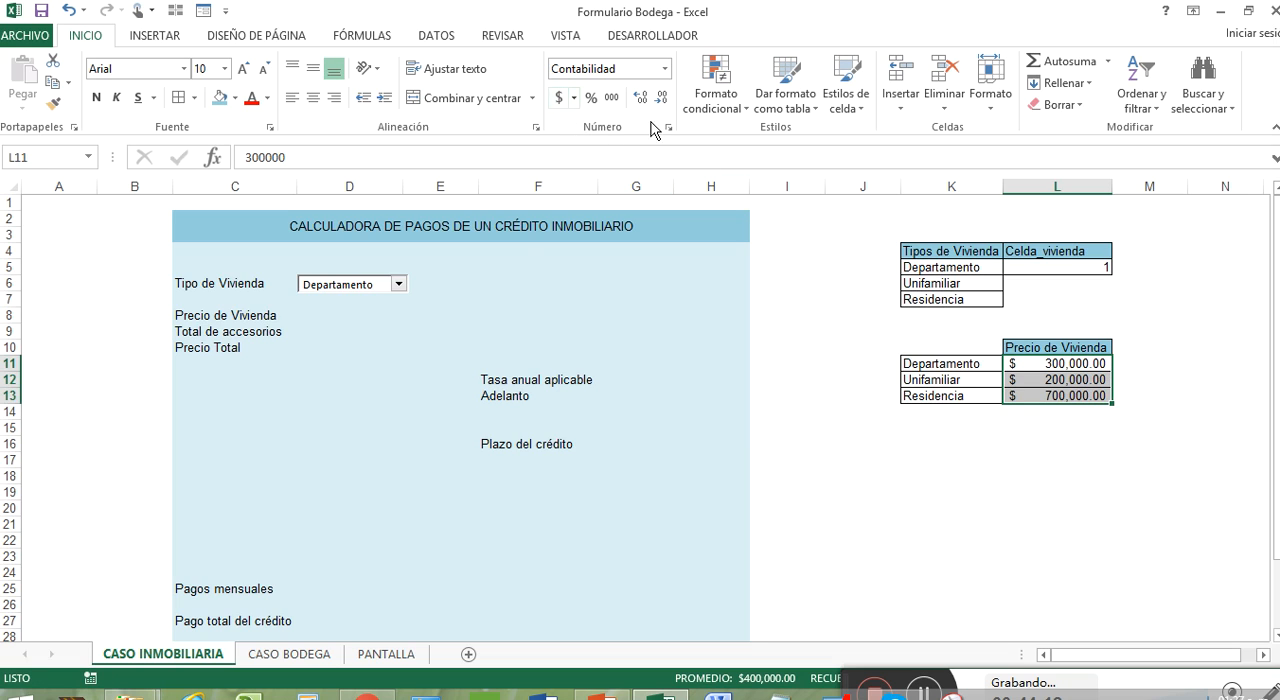
Step: Test the Tipo de Vivienda combo box by choosing Unifamiliar and Residencia
left_click(1124, 445)
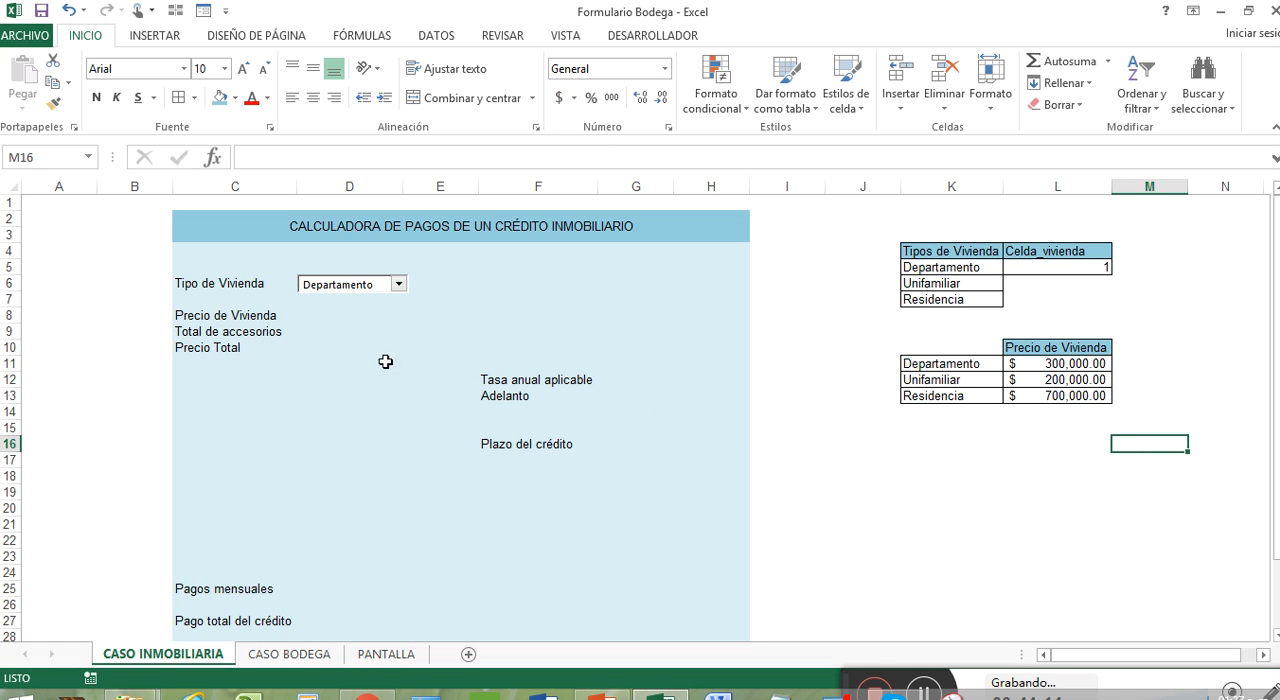
left_click(340, 317)
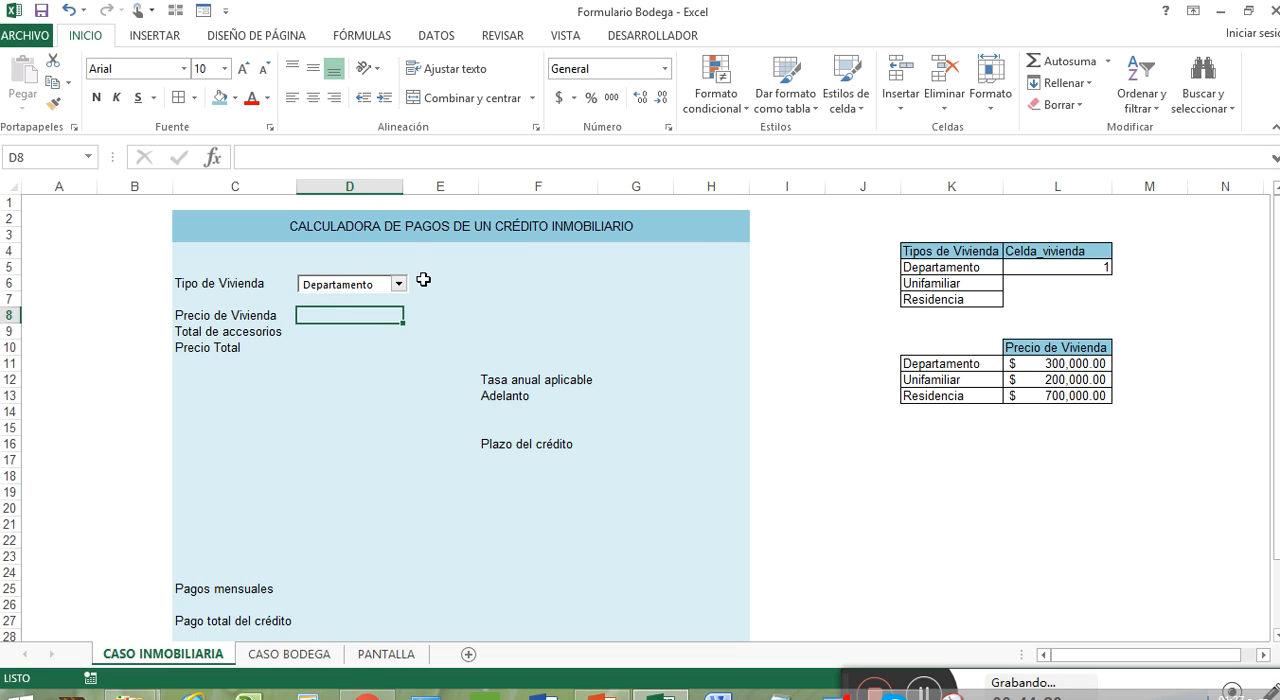
left_click(390, 287)
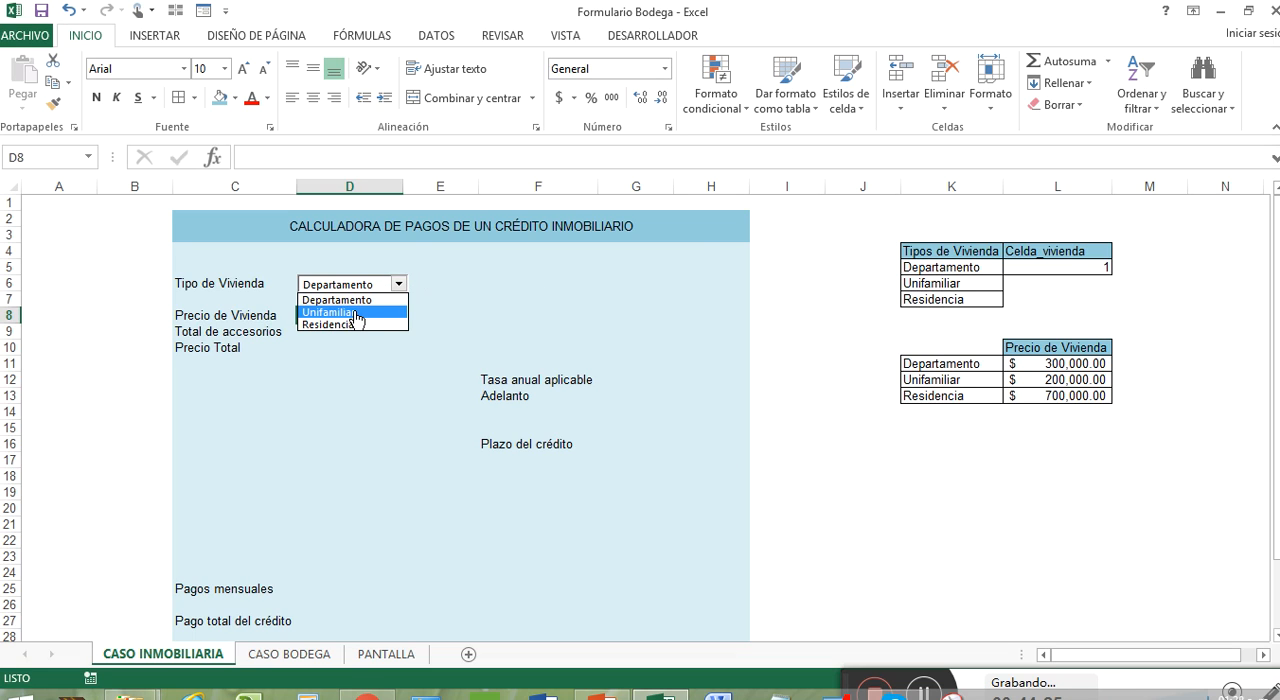
left_click(355, 313)
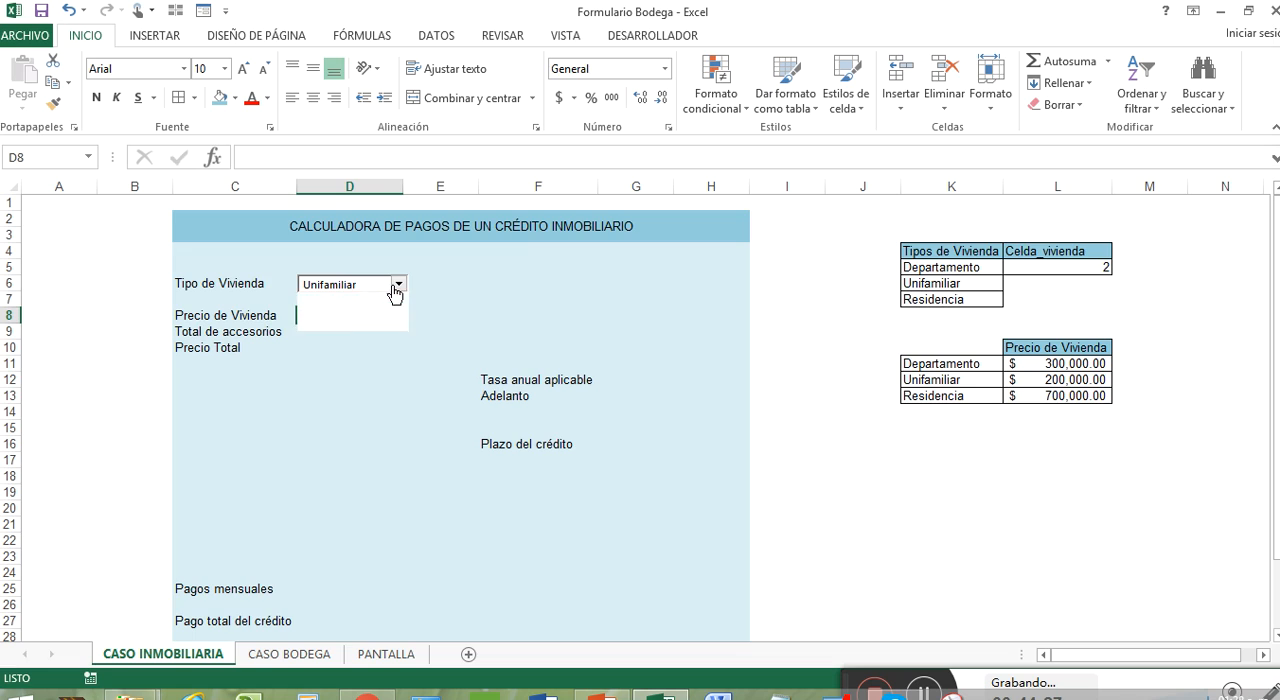
left_click(396, 285)
left_click(374, 324)
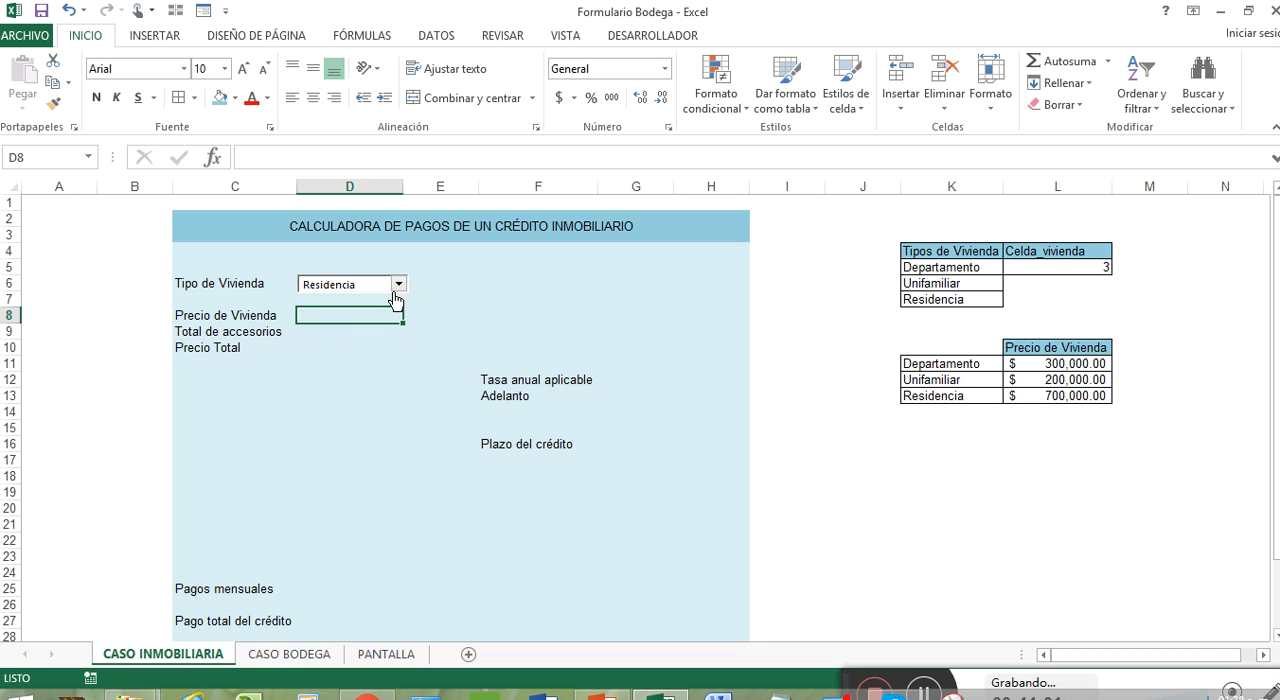
Step: Number the housing types in the price table by entering 1, 2 and 3 in J11:J13
left_click(894, 368)
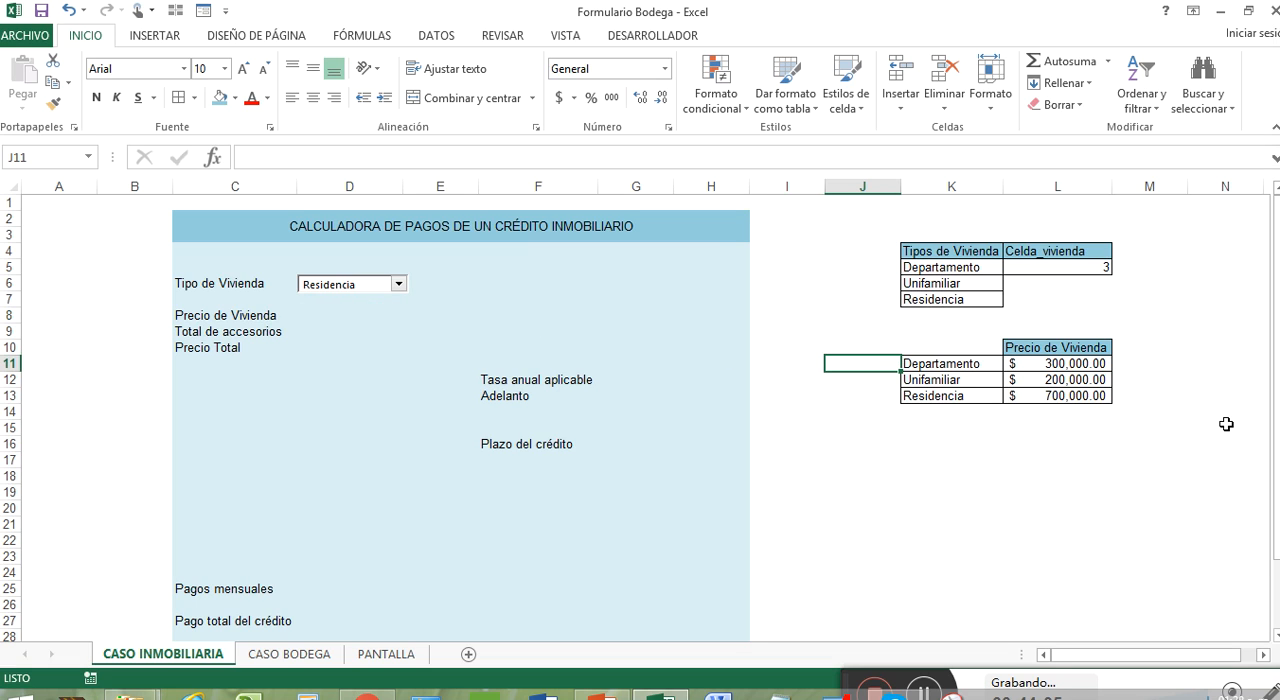
type("1")
key("Return")
type("2")
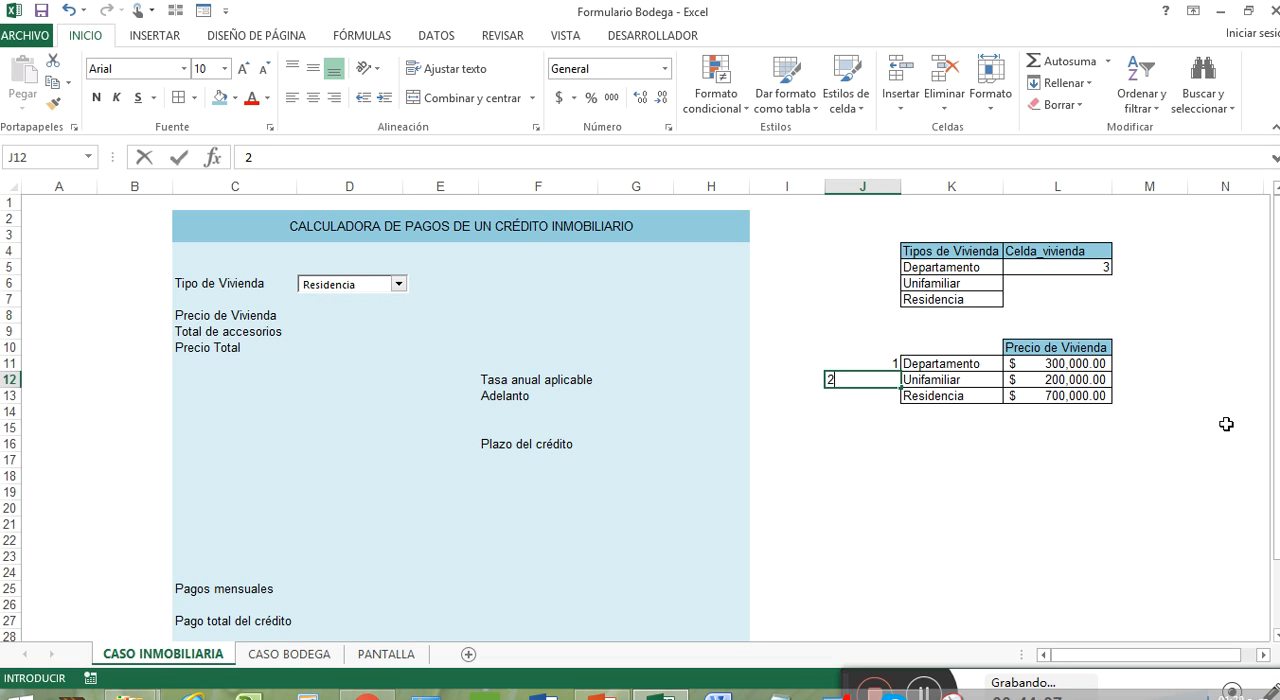
key("Return")
type("3")
key("Return")
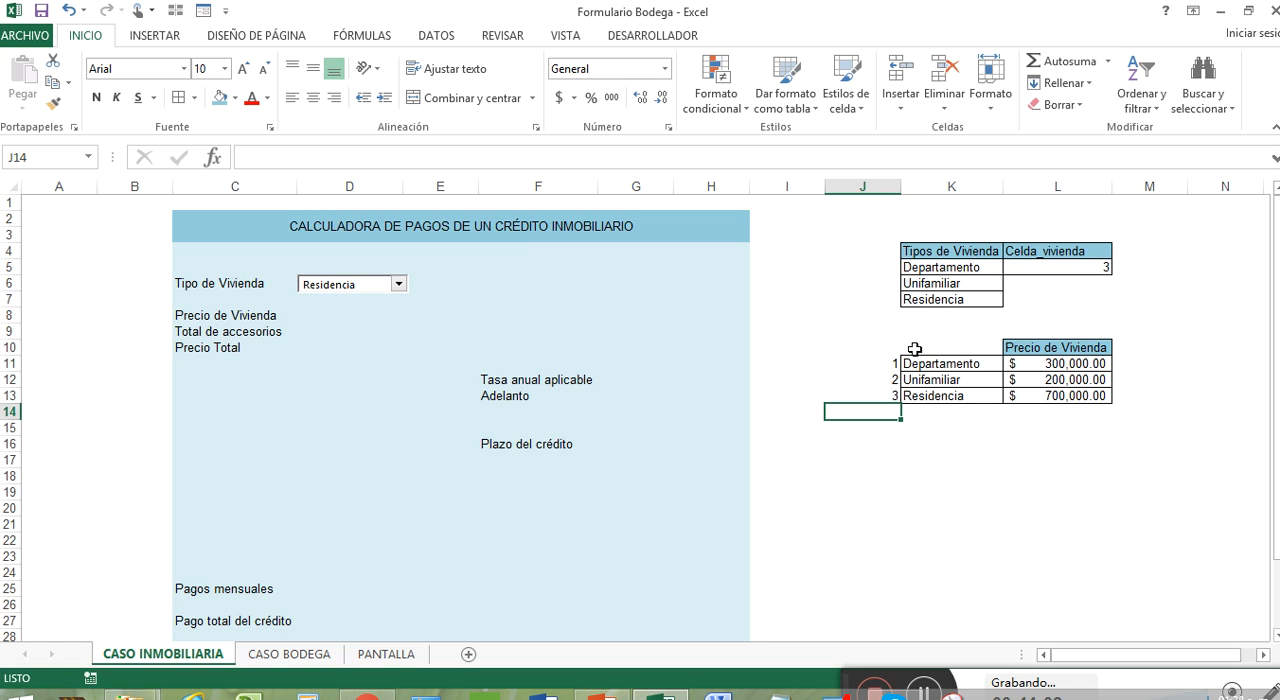
Step: Apply all borders to the numbers in J11:J13 and autofit the width of column J
left_click_drag(896, 366, 896, 392)
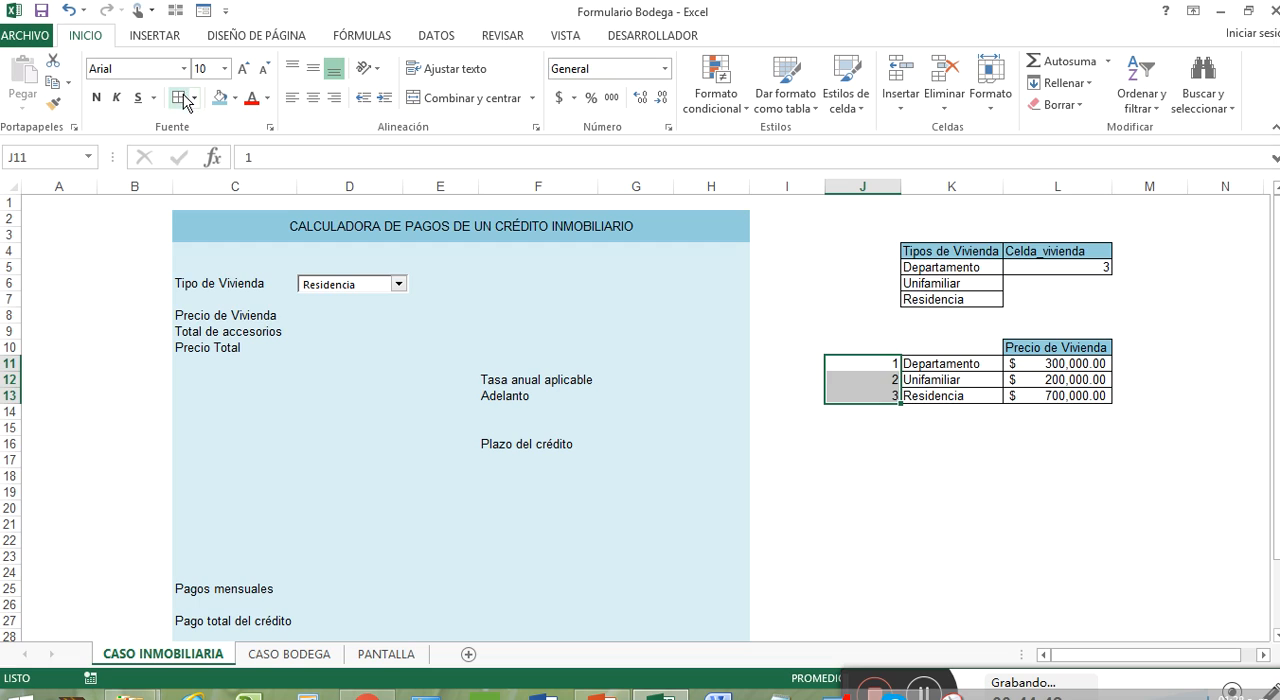
double_click(900, 186)
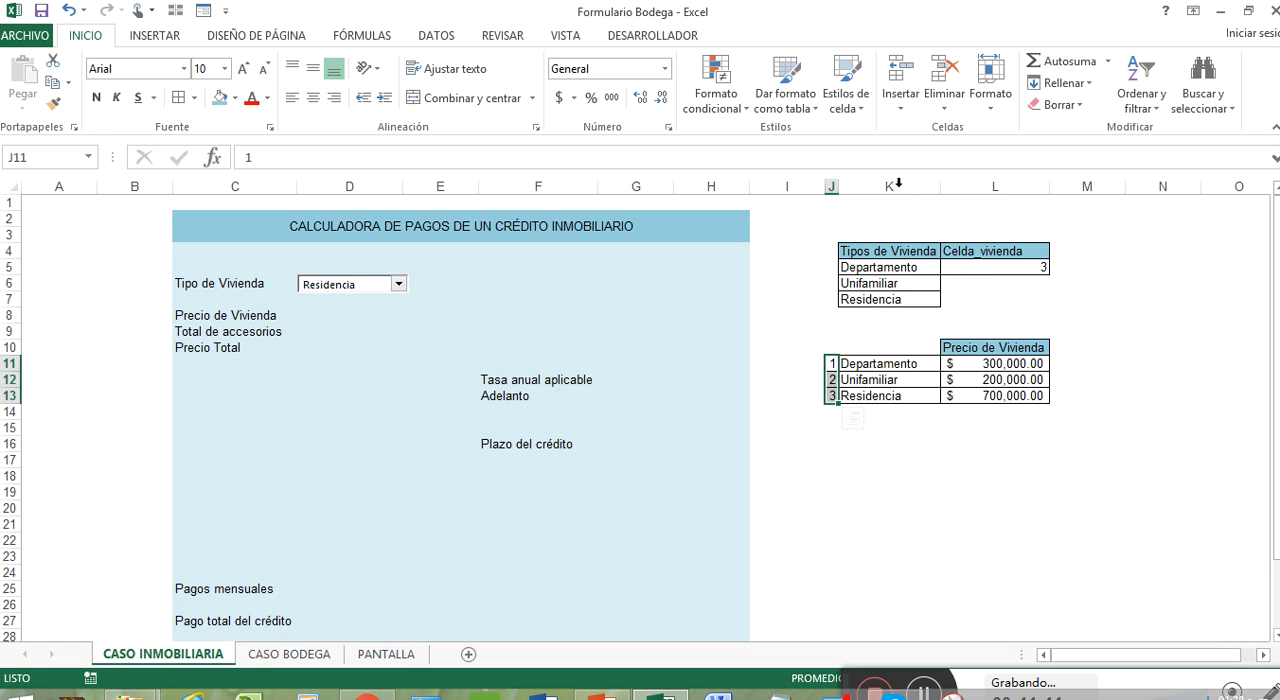
left_click(925, 364)
left_click(990, 364)
left_click(1005, 380)
left_click(1010, 396)
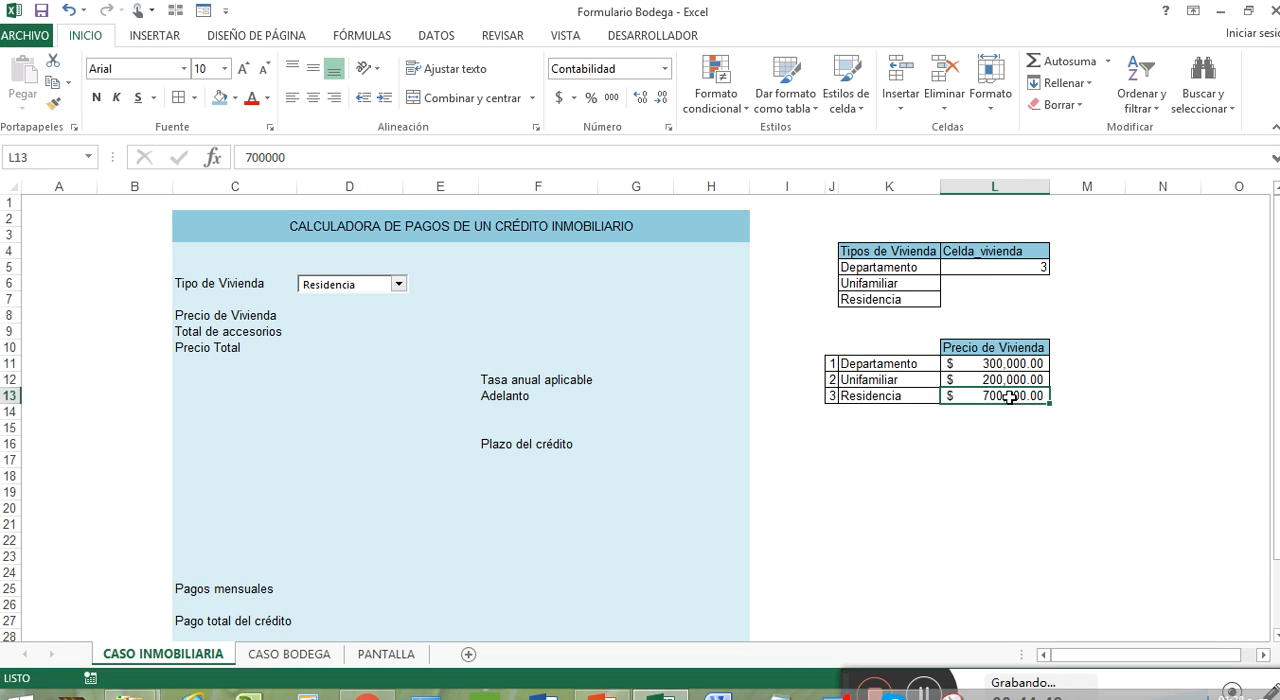
Step: Start an SI formula in D8 for Precio de Vivienda whose logical test compares L5 for equality
left_click(328, 318)
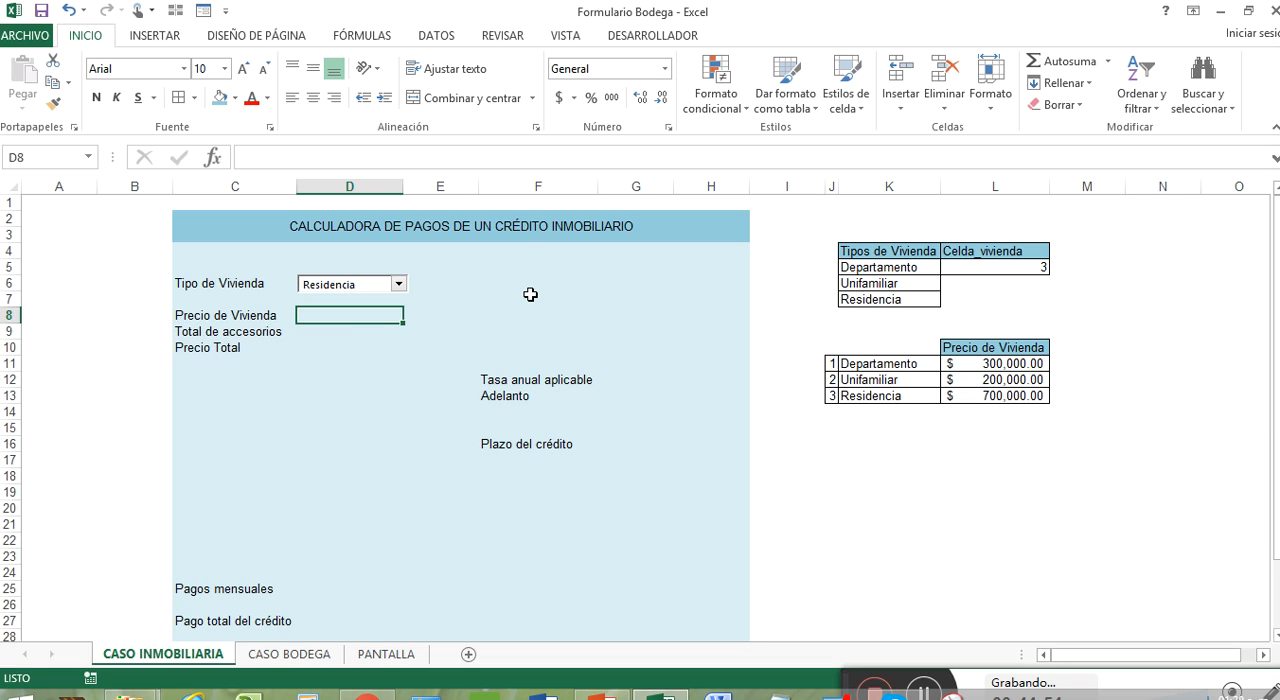
type("+si")
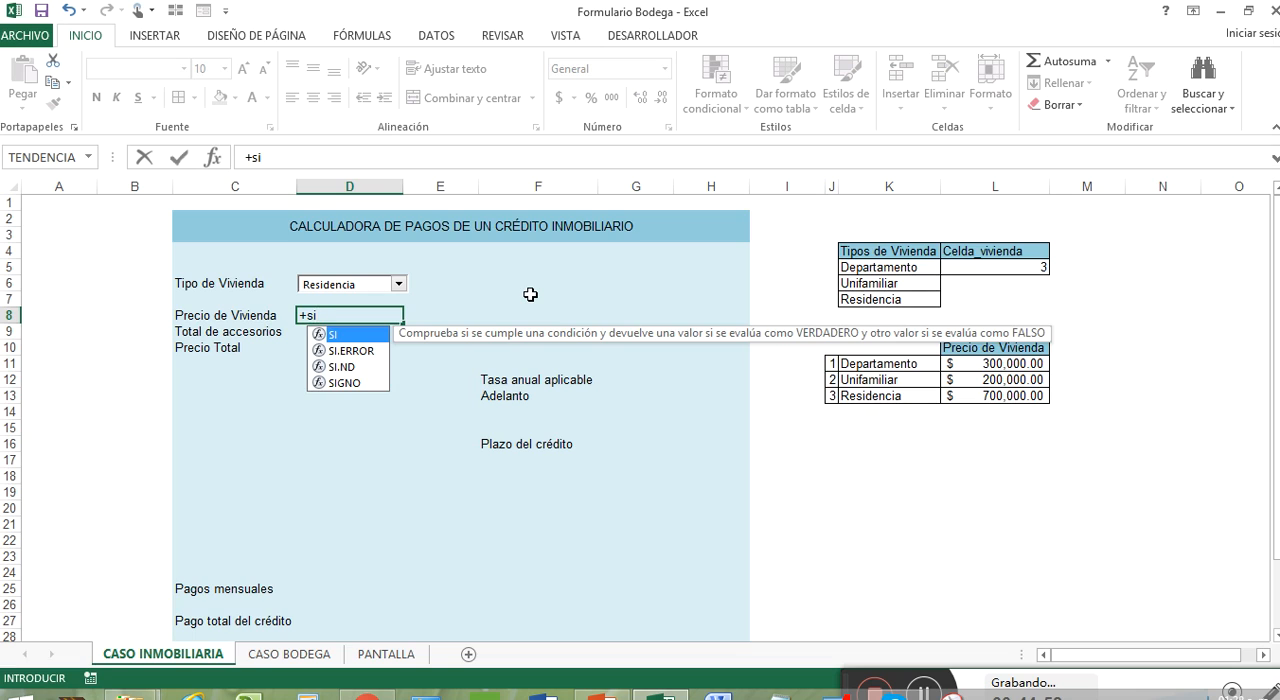
key("Tab")
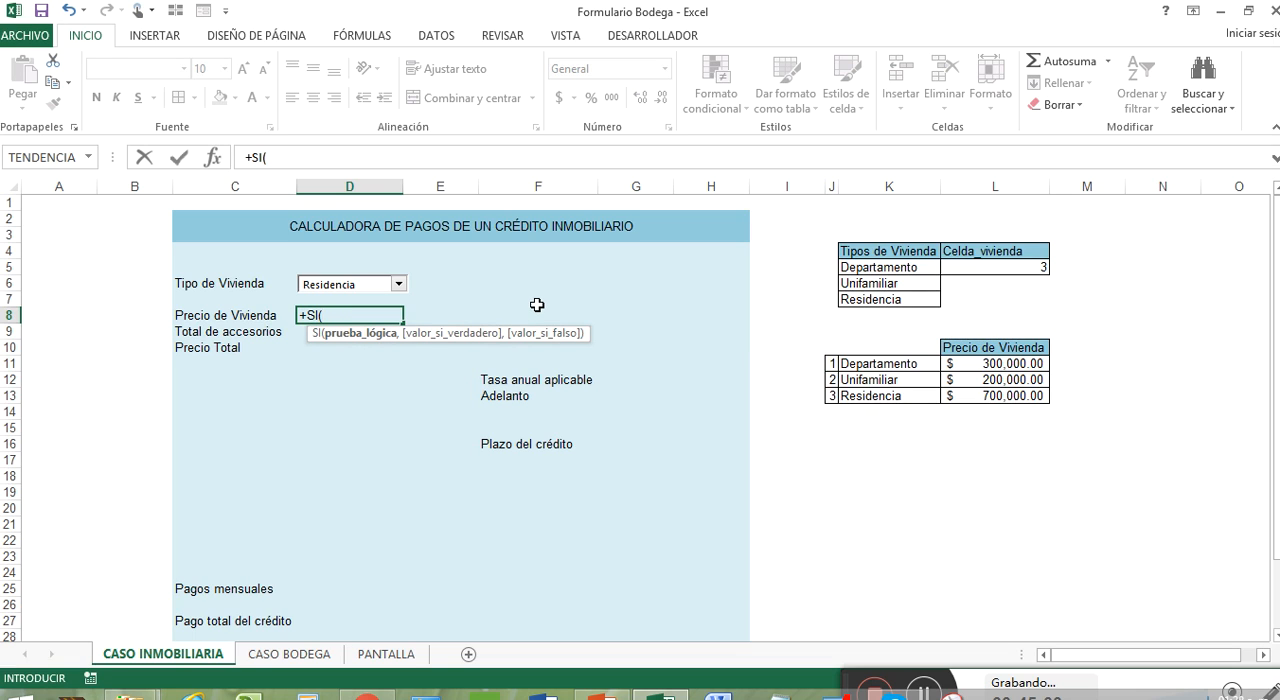
left_click(1025, 266)
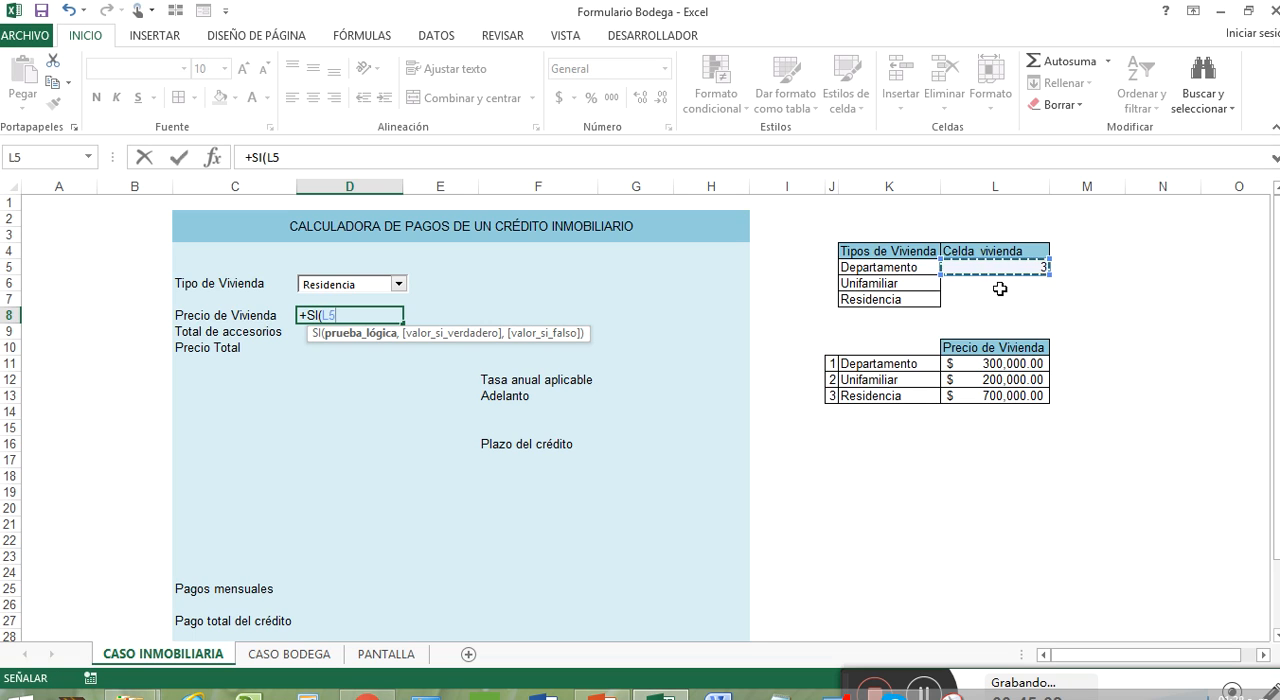
type("=")
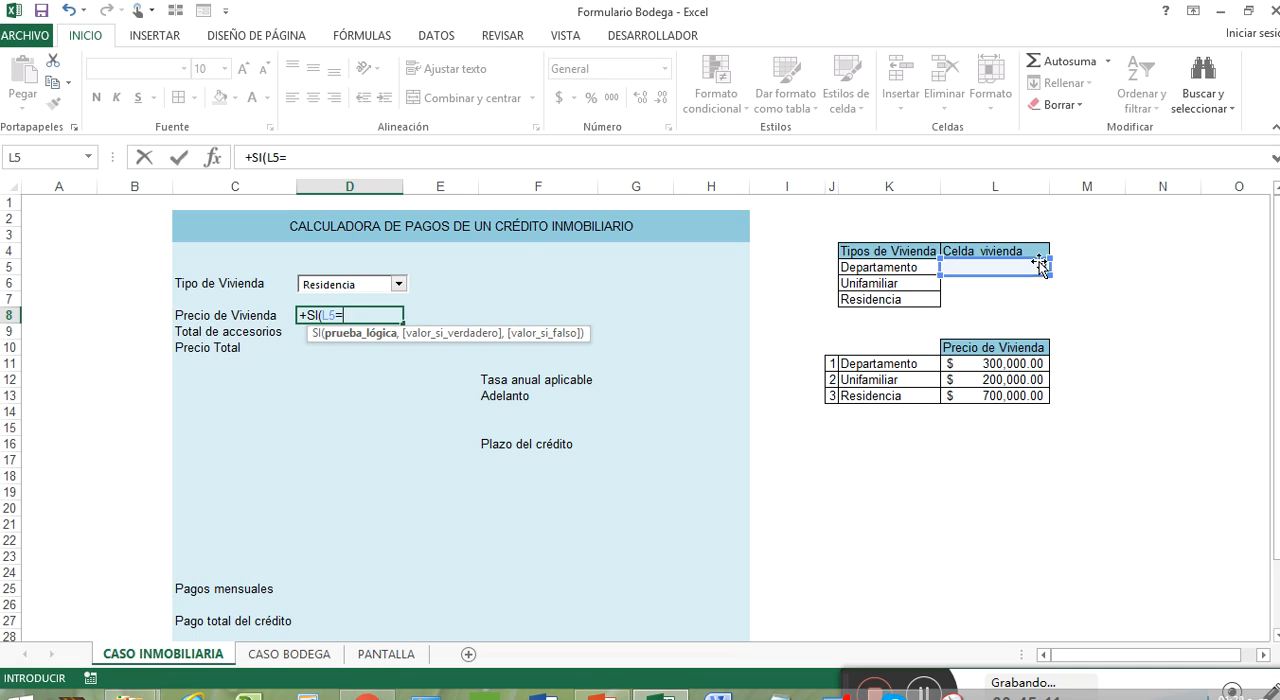
left_click(830, 363)
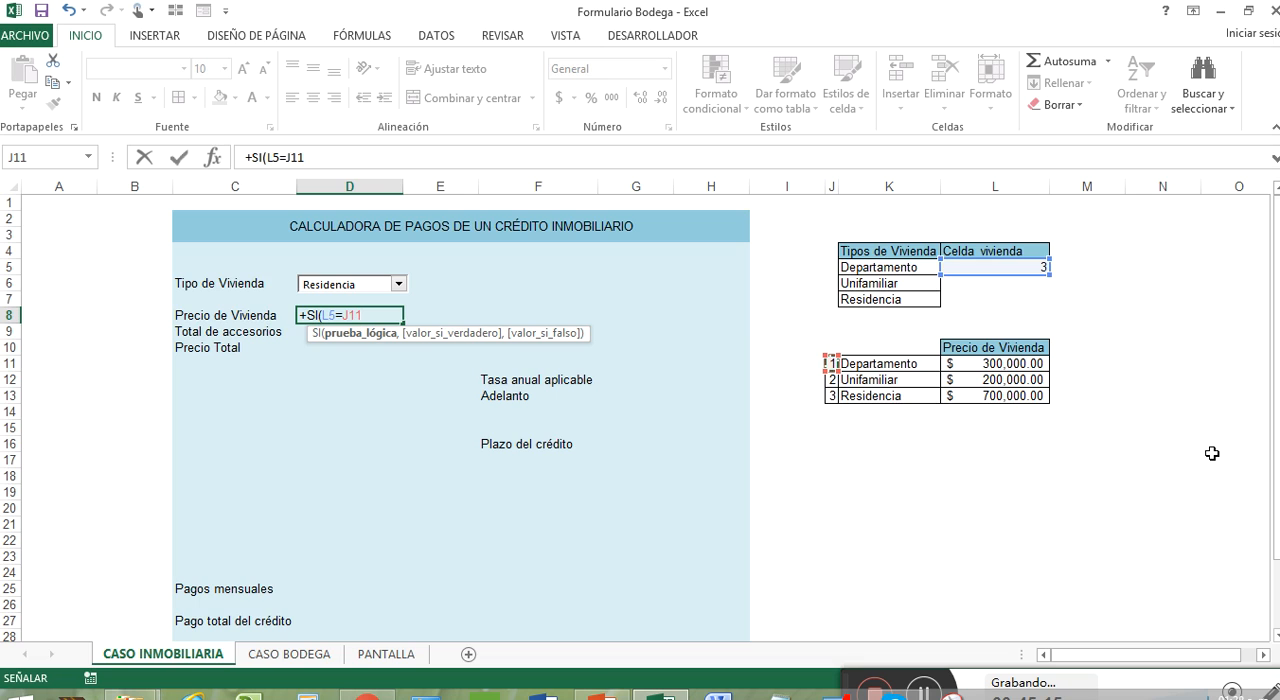
key("BackSpace")
key("BackSpace")
key("BackSpace")
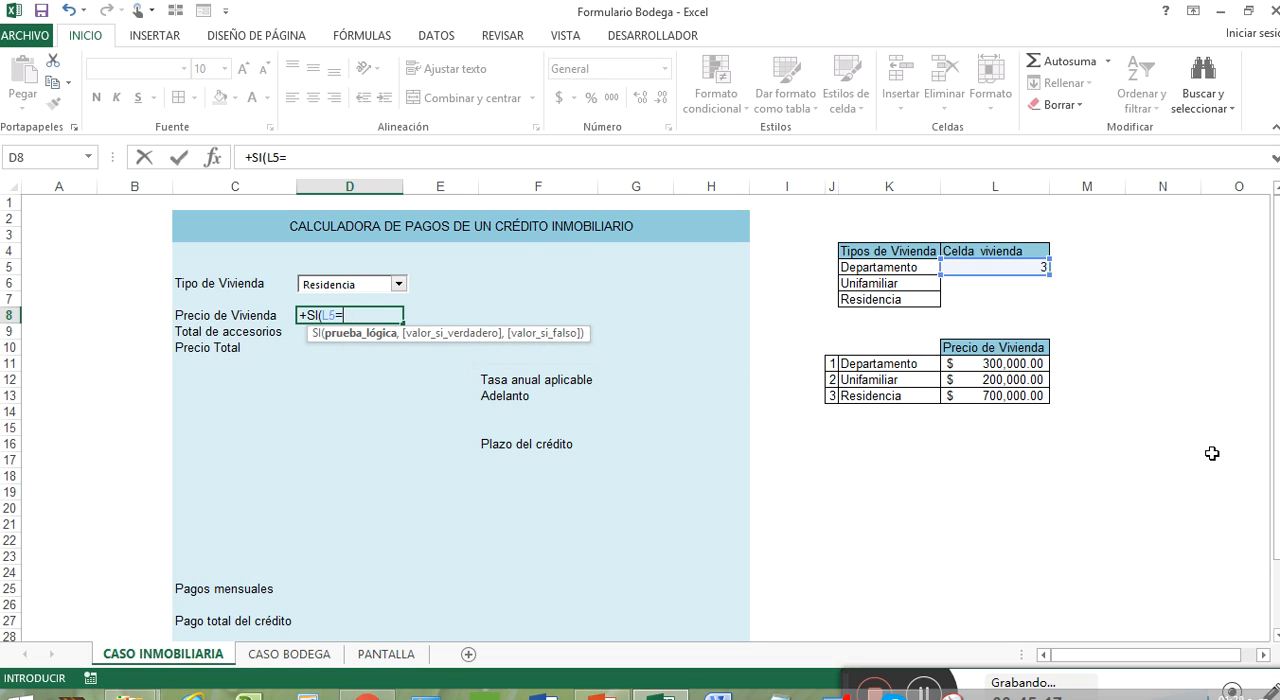
Step: Complete the SI test in D8 as L5=1 and return the Departamento price in L11 when true
type("1,")
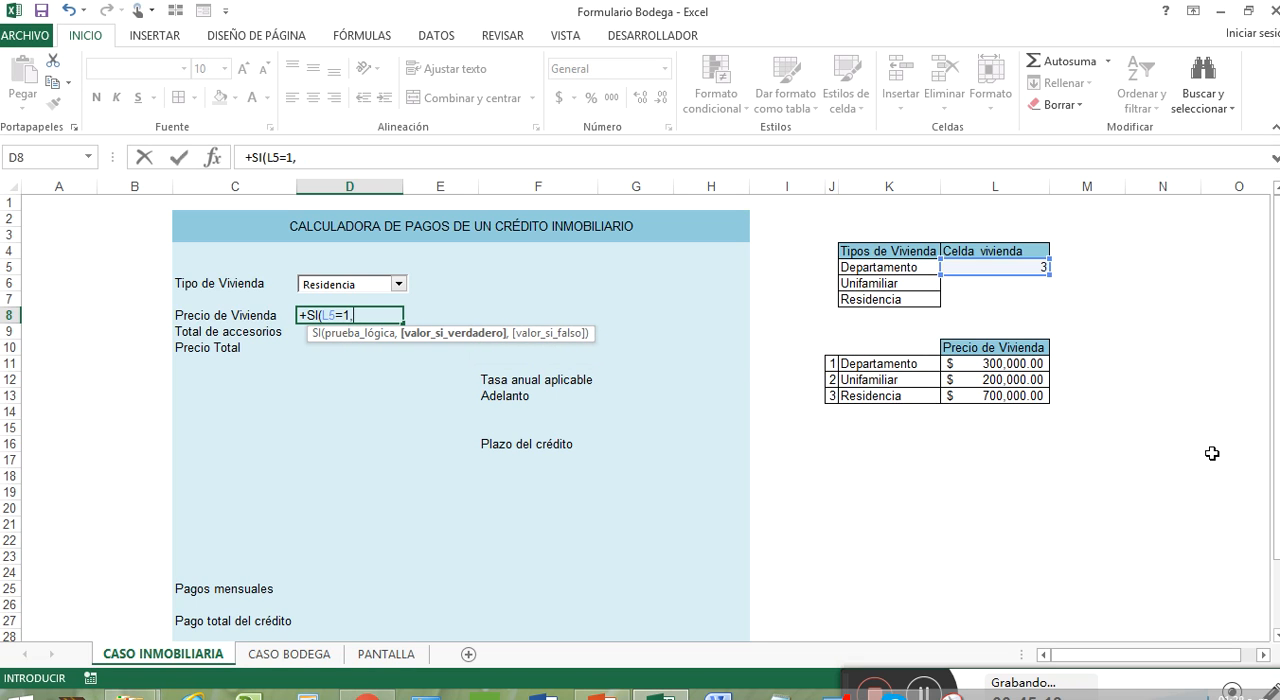
left_click(1014, 362)
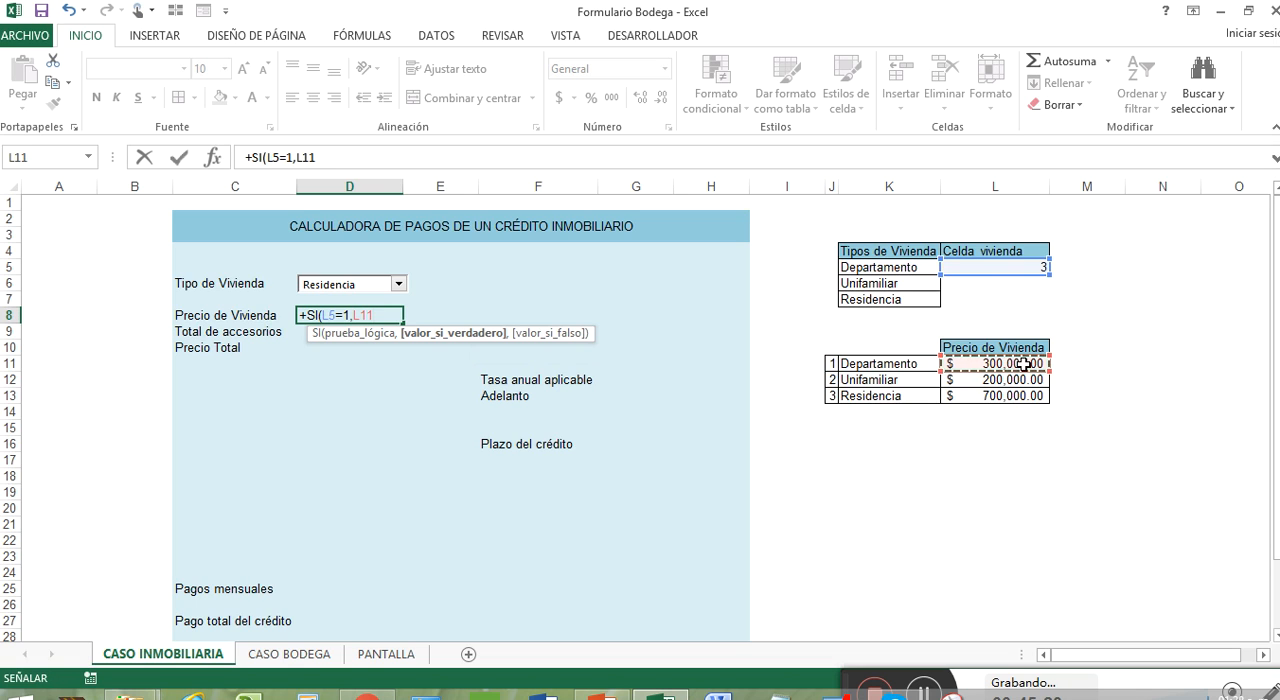
type(",")
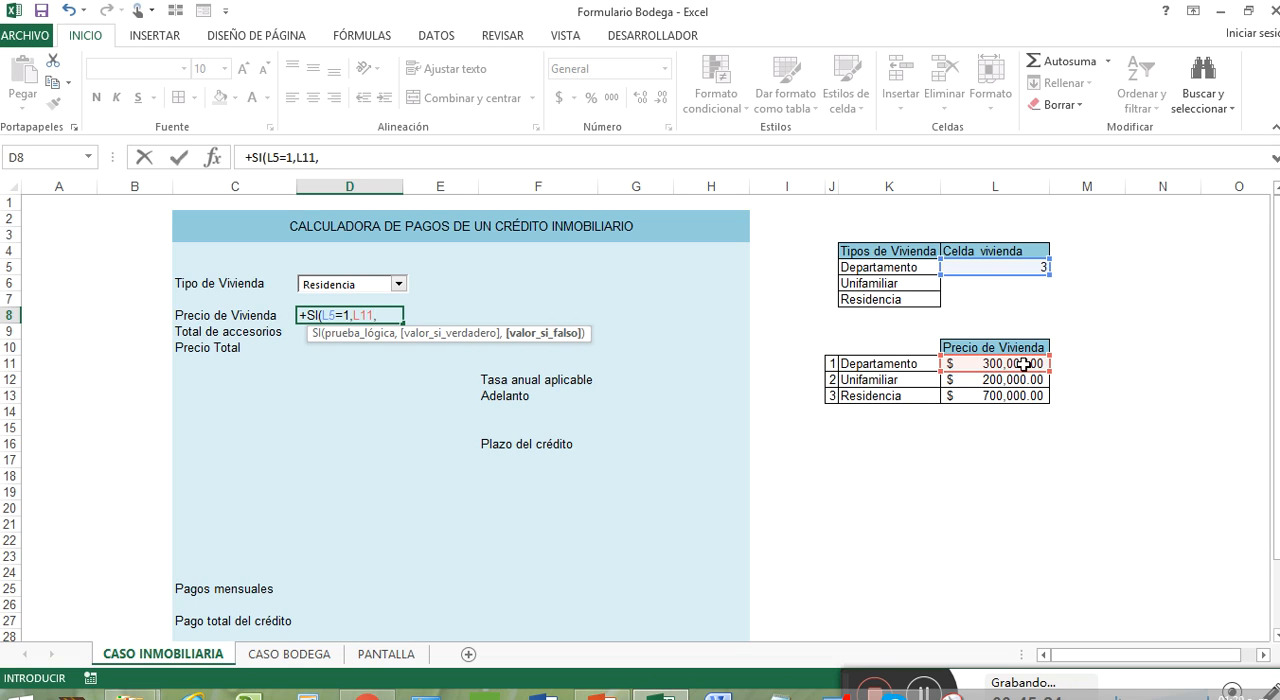
type("SI(")
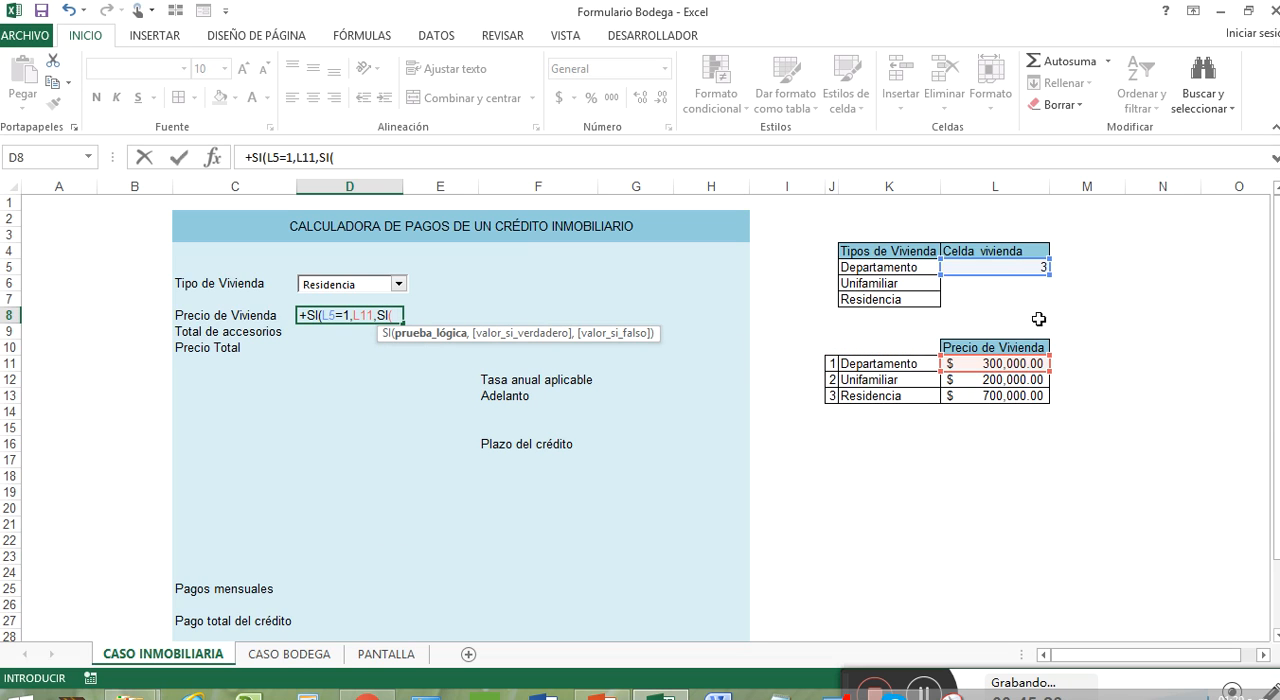
Step: Finish the D8 formula with the nested condition SI(L5=2,L12,L13) and give the cell the dollar accounting format
left_click(1008, 265)
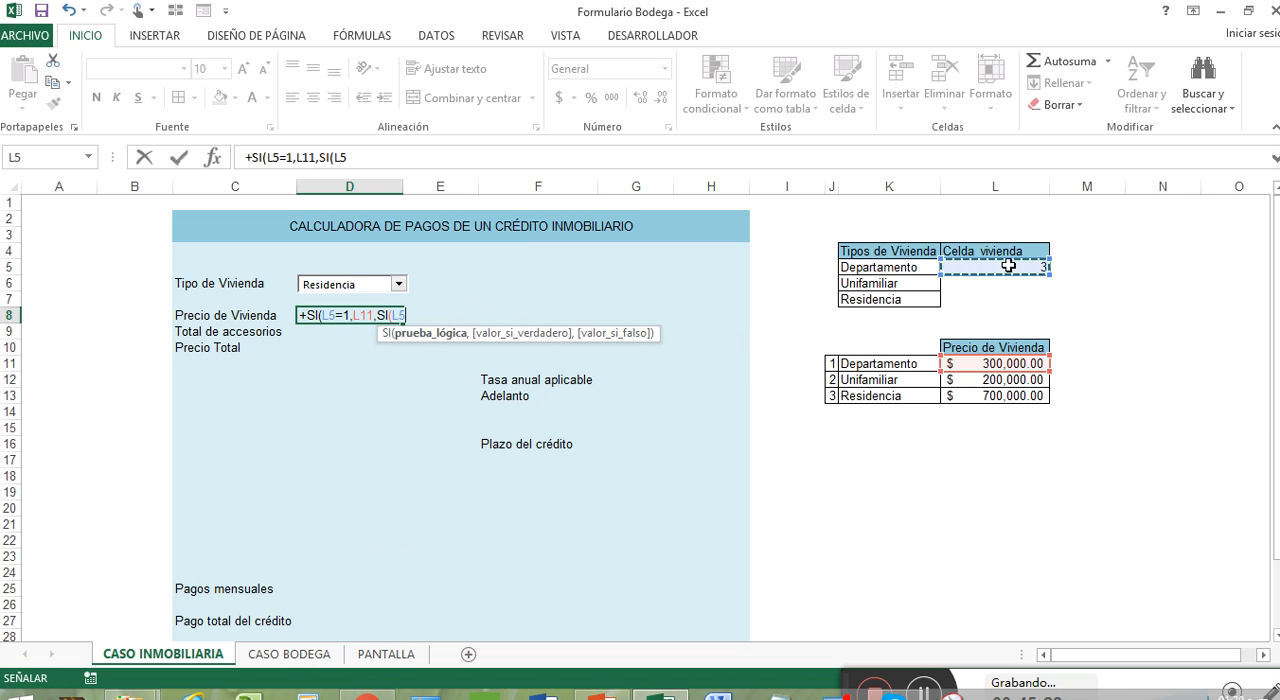
type("=")
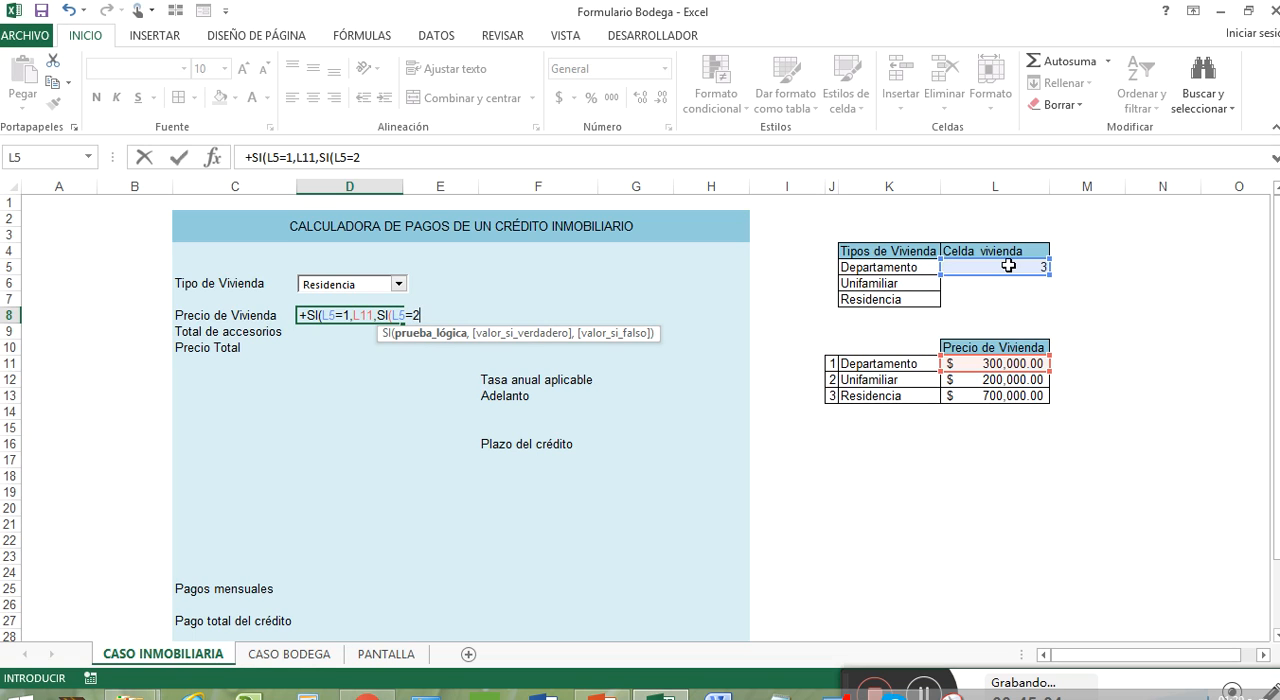
type("2,")
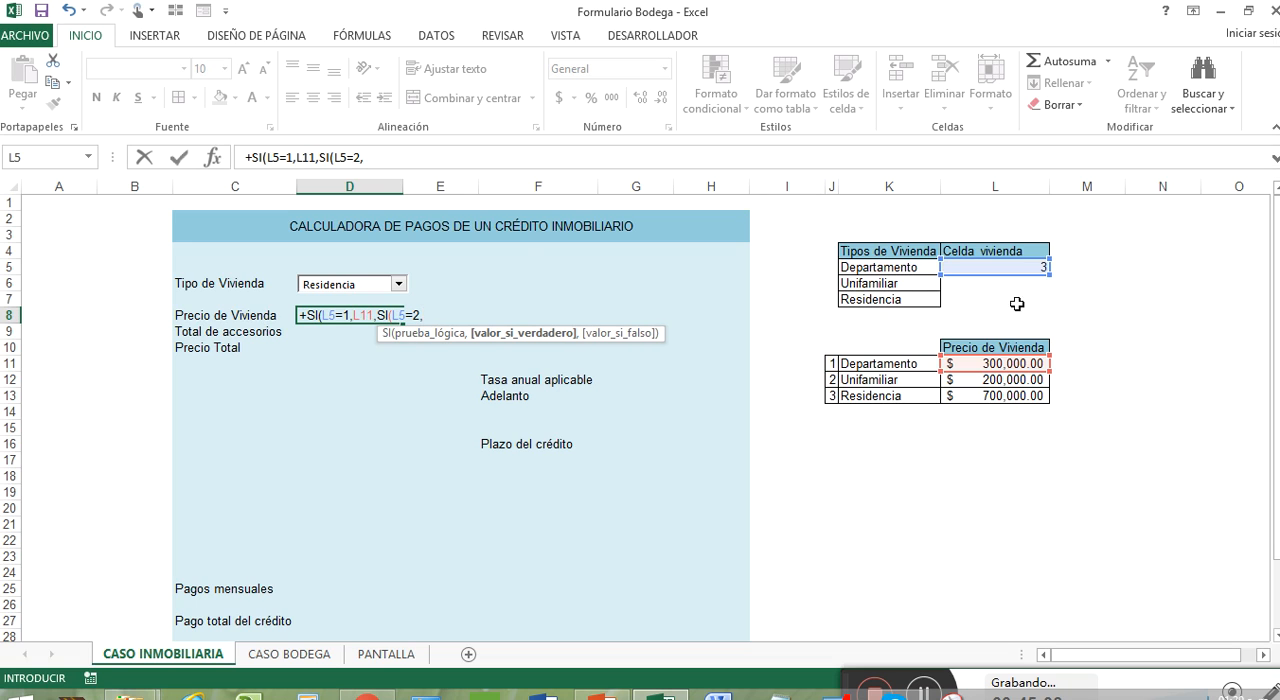
left_click(1004, 380)
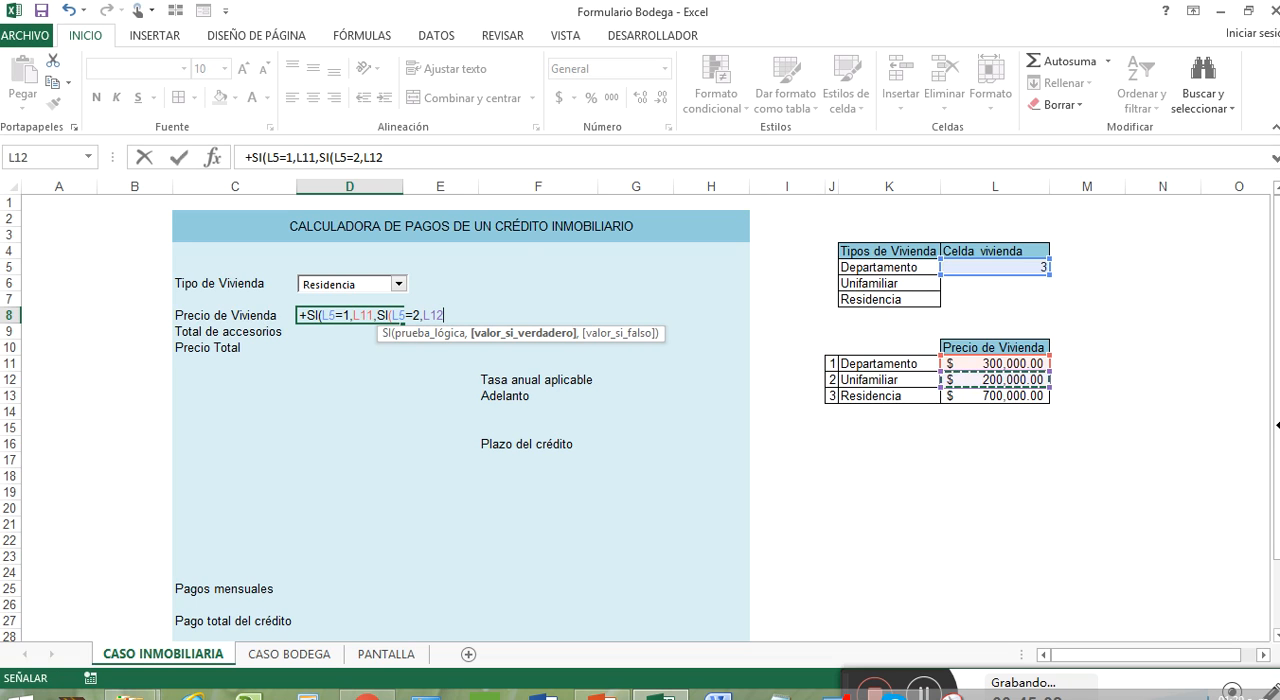
type(",")
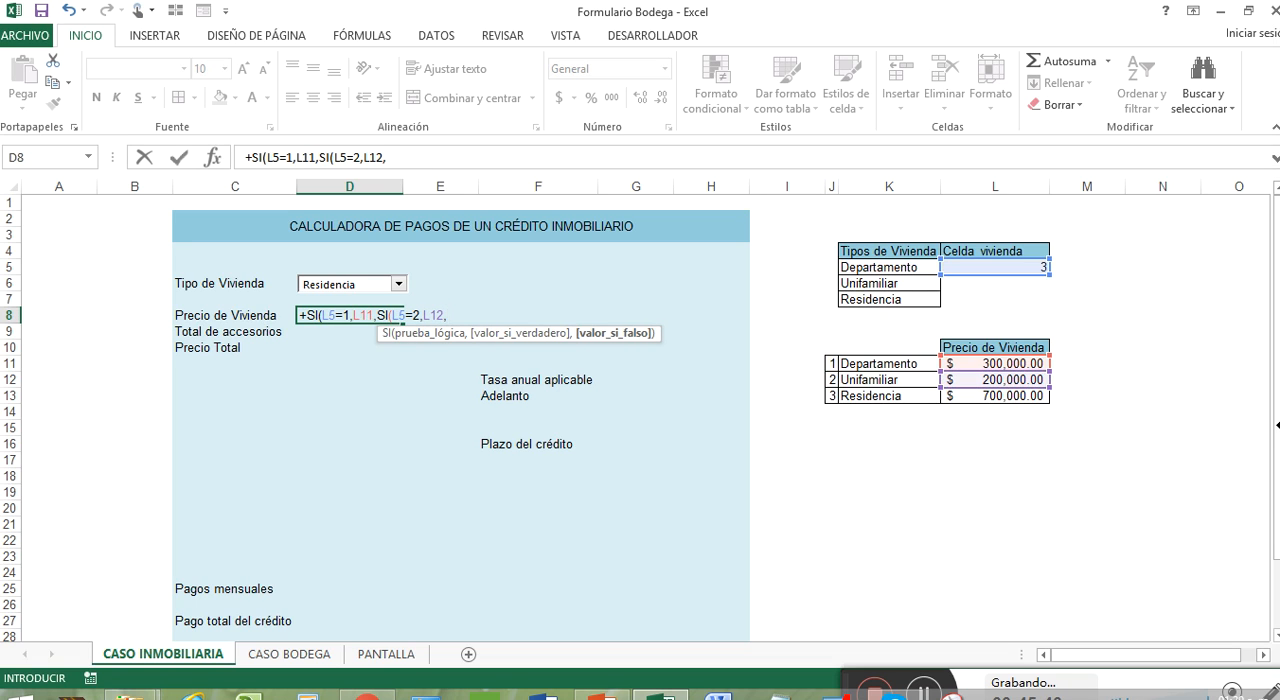
left_click(1014, 397)
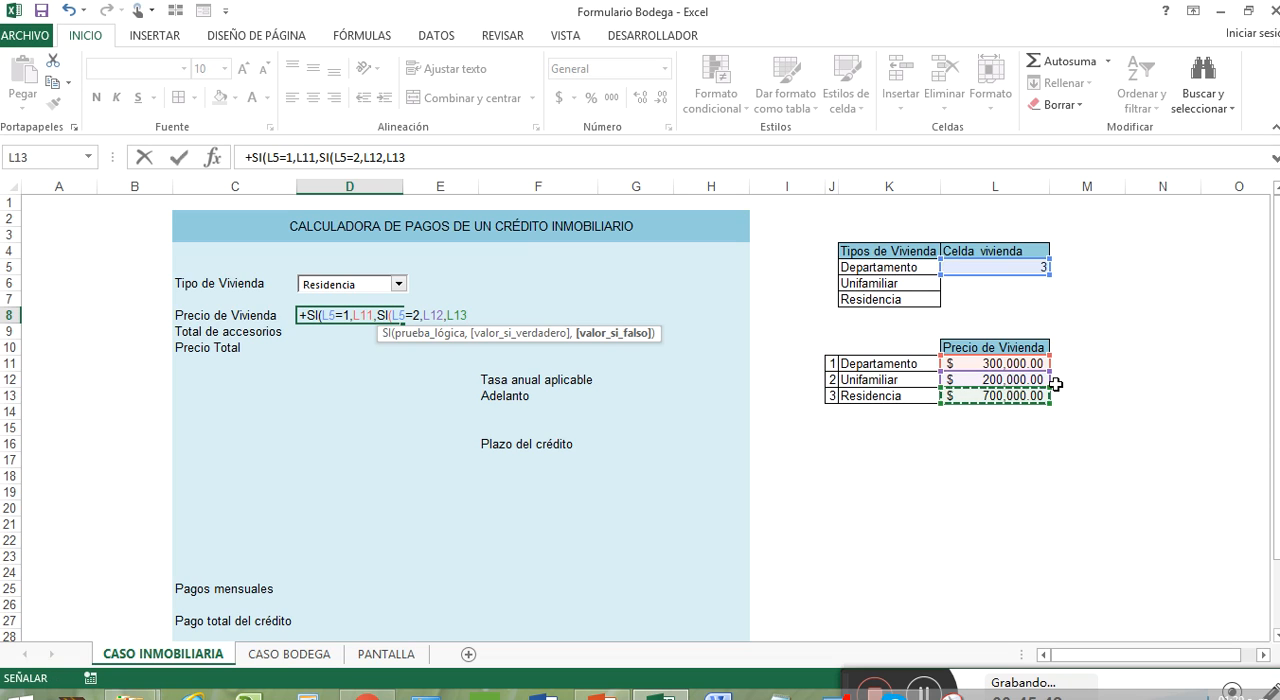
type("))")
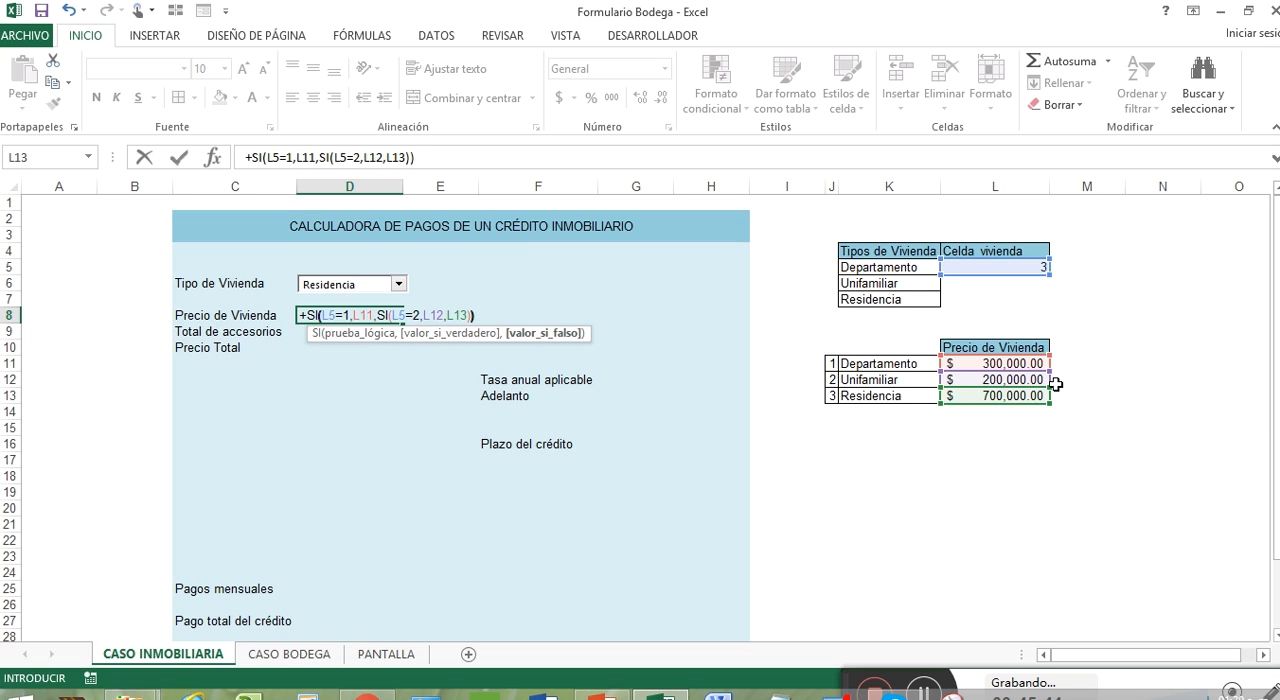
key("Return")
left_click(363, 314)
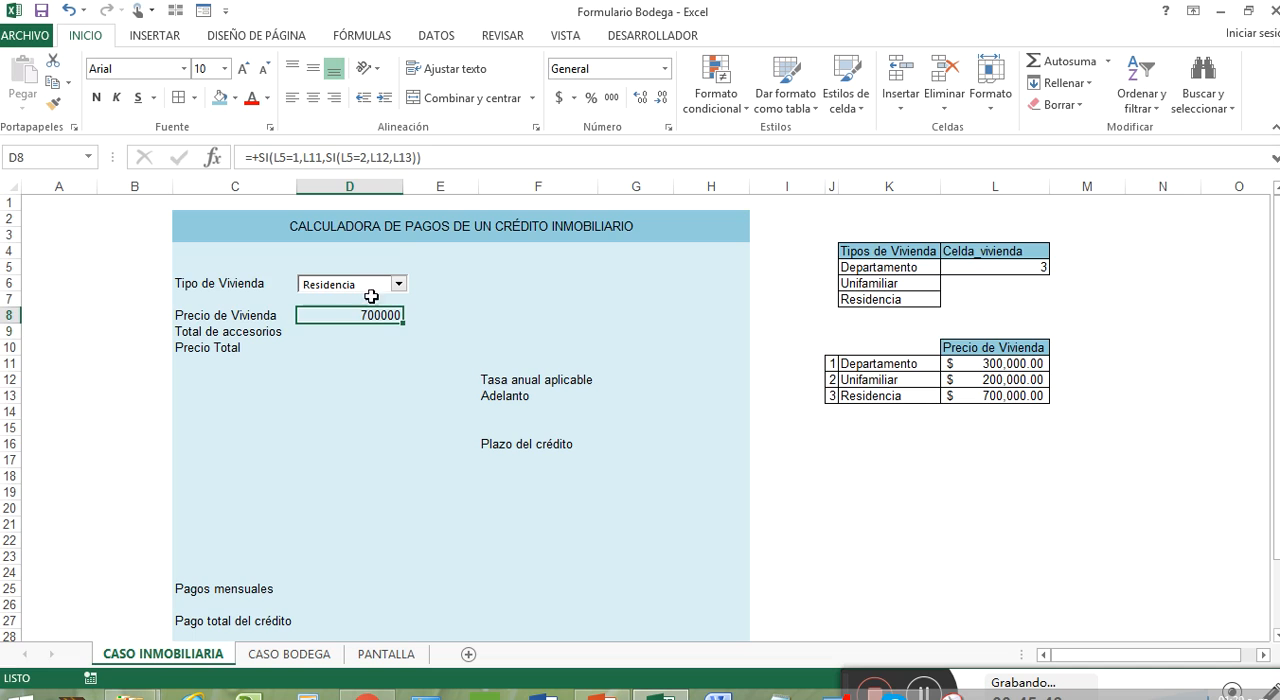
left_click(558, 98)
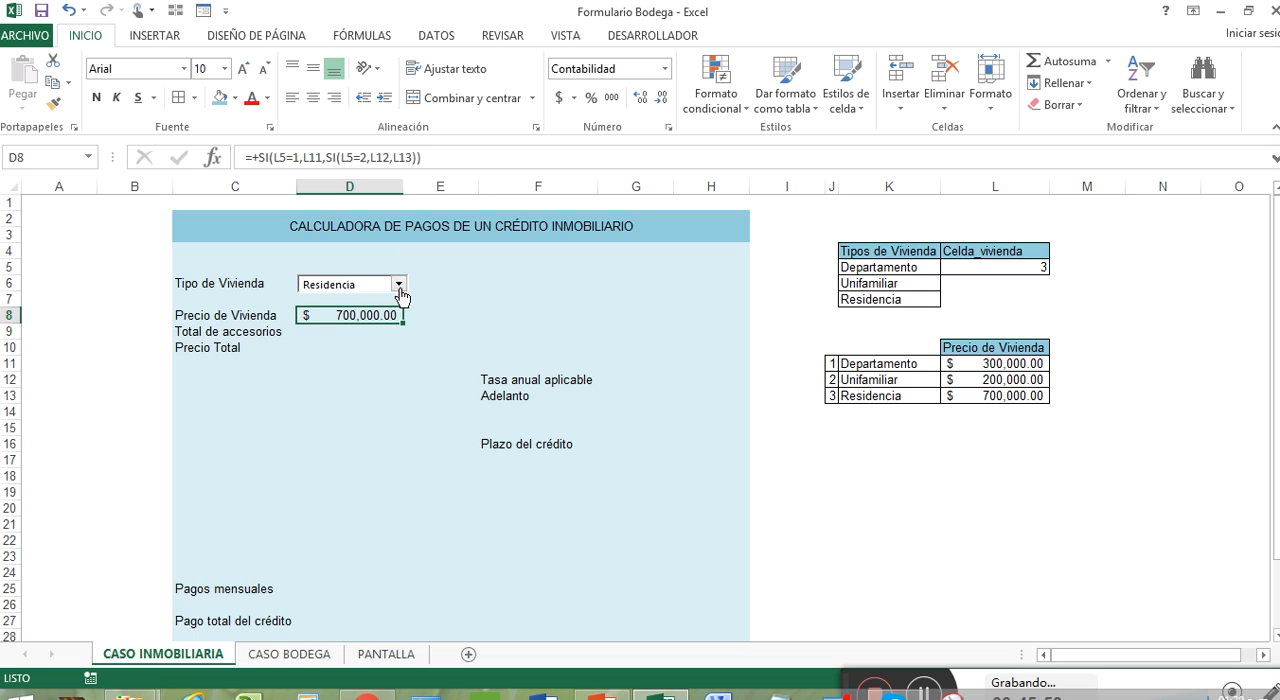
Step: Check the Residencia lookup against L5 and J13:L13, and select Departamento in the Tipo de Vivienda combo box
left_click(993, 270)
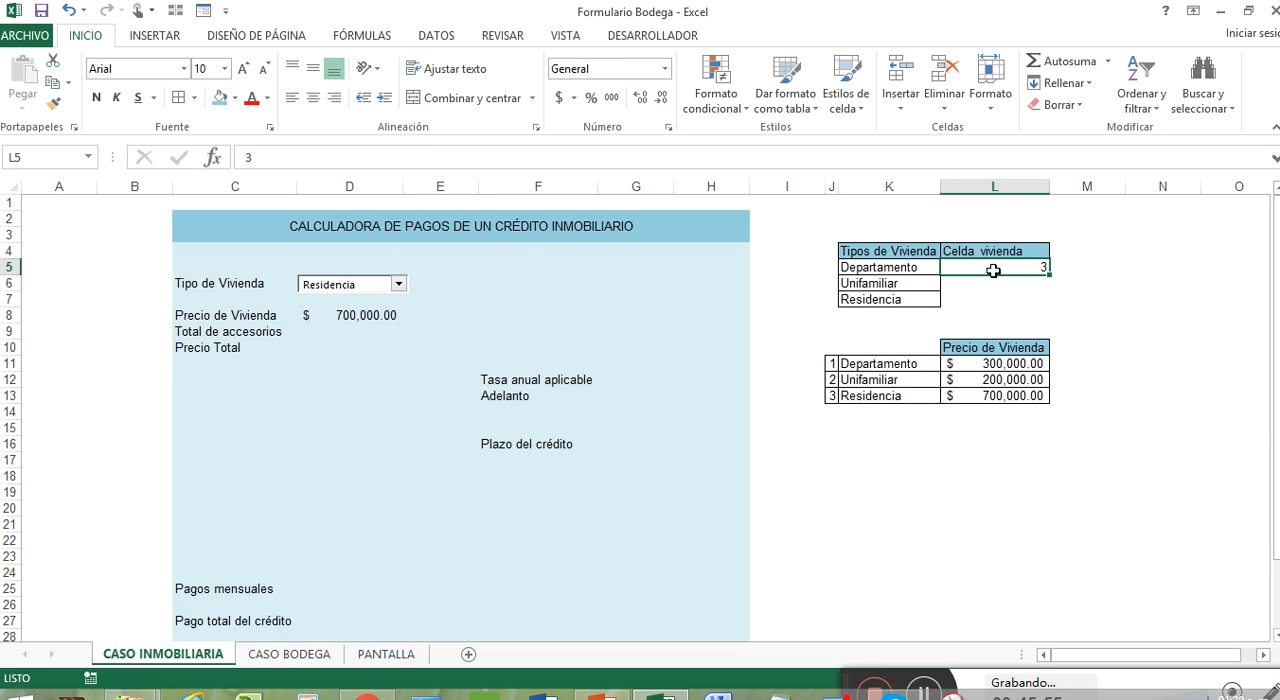
left_click(884, 395)
left_click(829, 397)
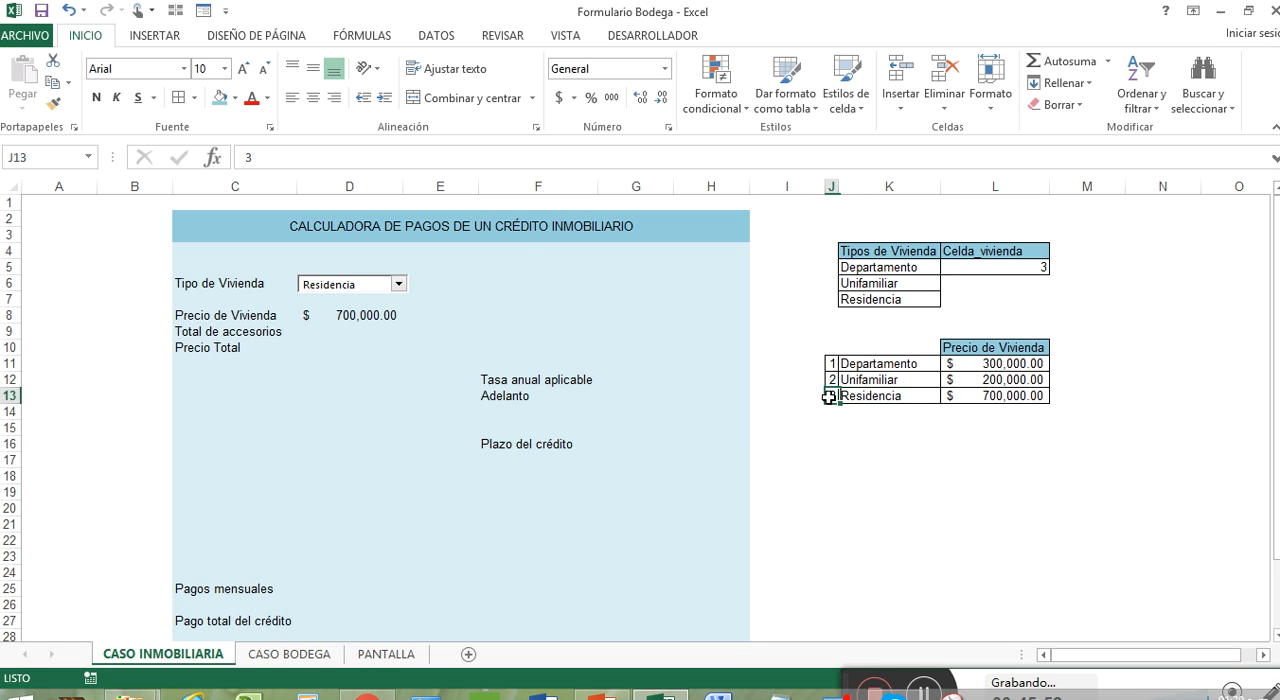
left_click(890, 397)
left_click(994, 397)
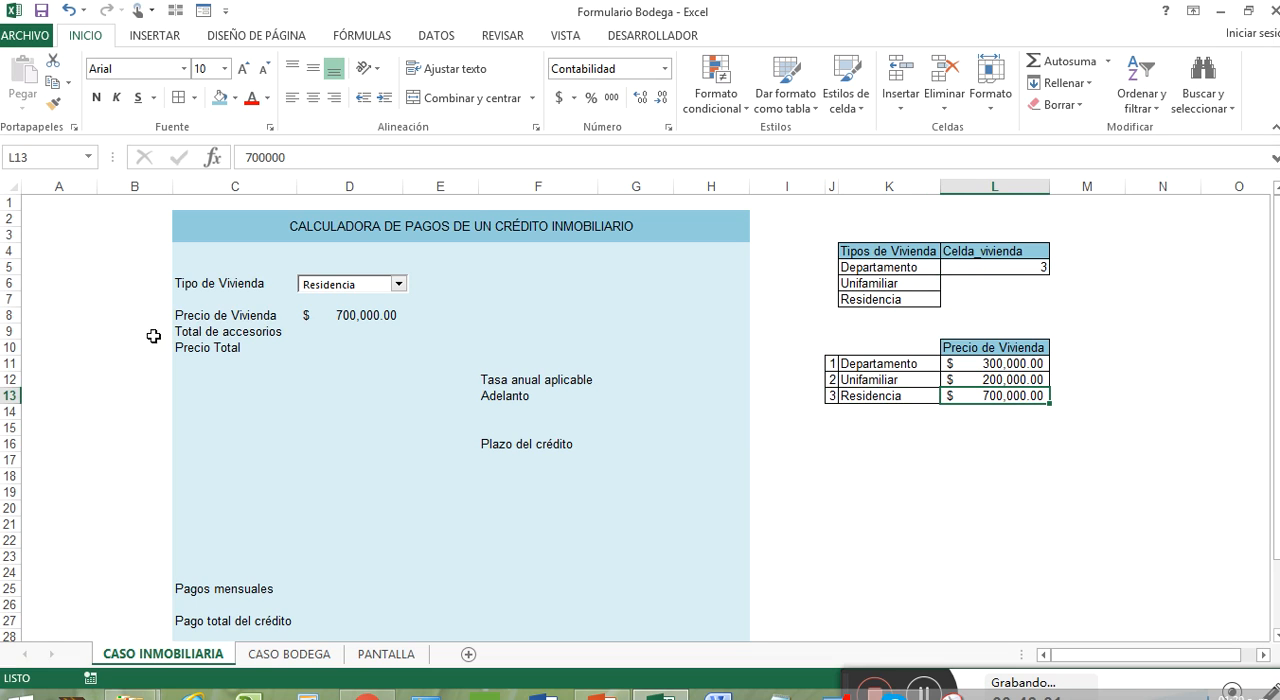
left_click(398, 284)
left_click(386, 295)
Step: Test the Precio de Vivienda formula by choosing Unifamiliar and Residencia in the Tipo de Vivienda combo box
left_click(398, 284)
left_click(385, 306)
left_click(398, 284)
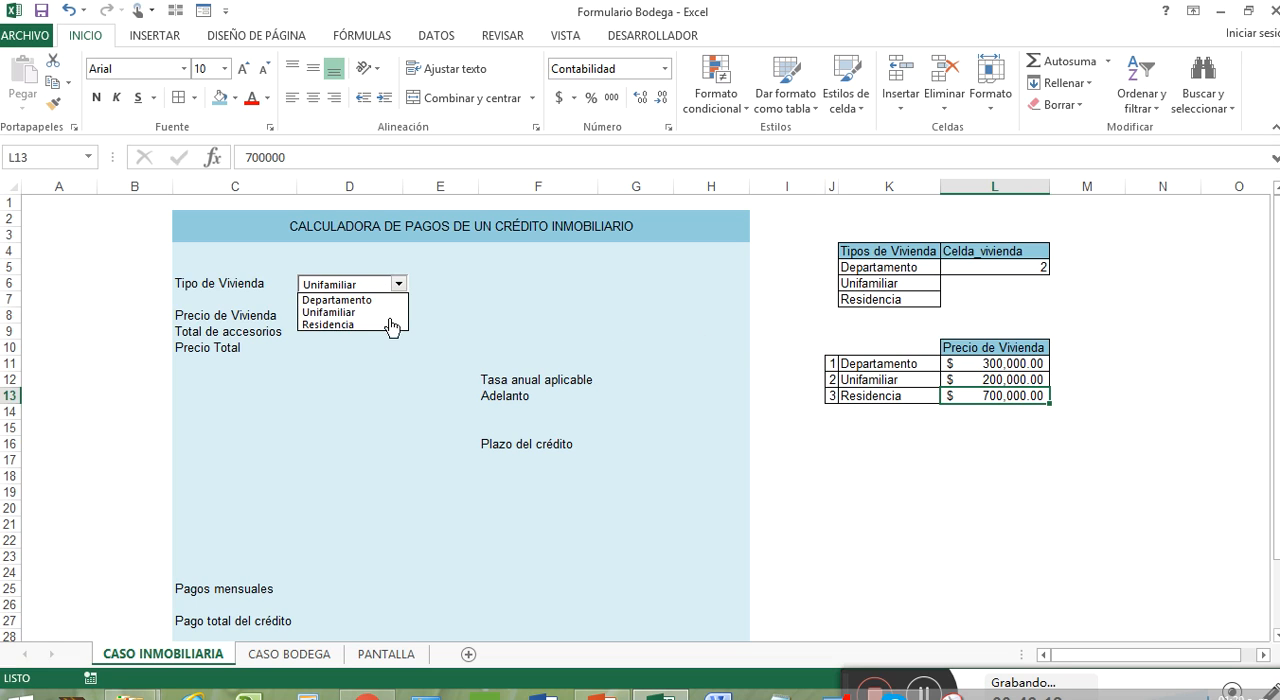
left_click(389, 322)
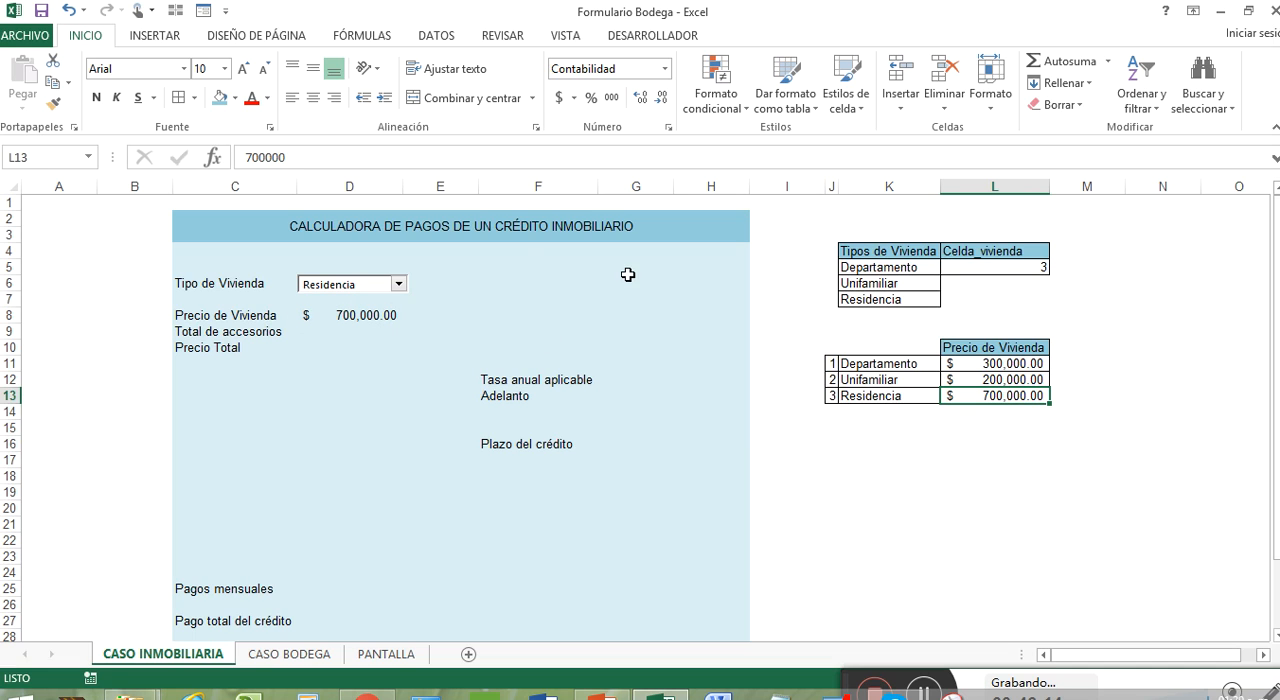
left_click(354, 330)
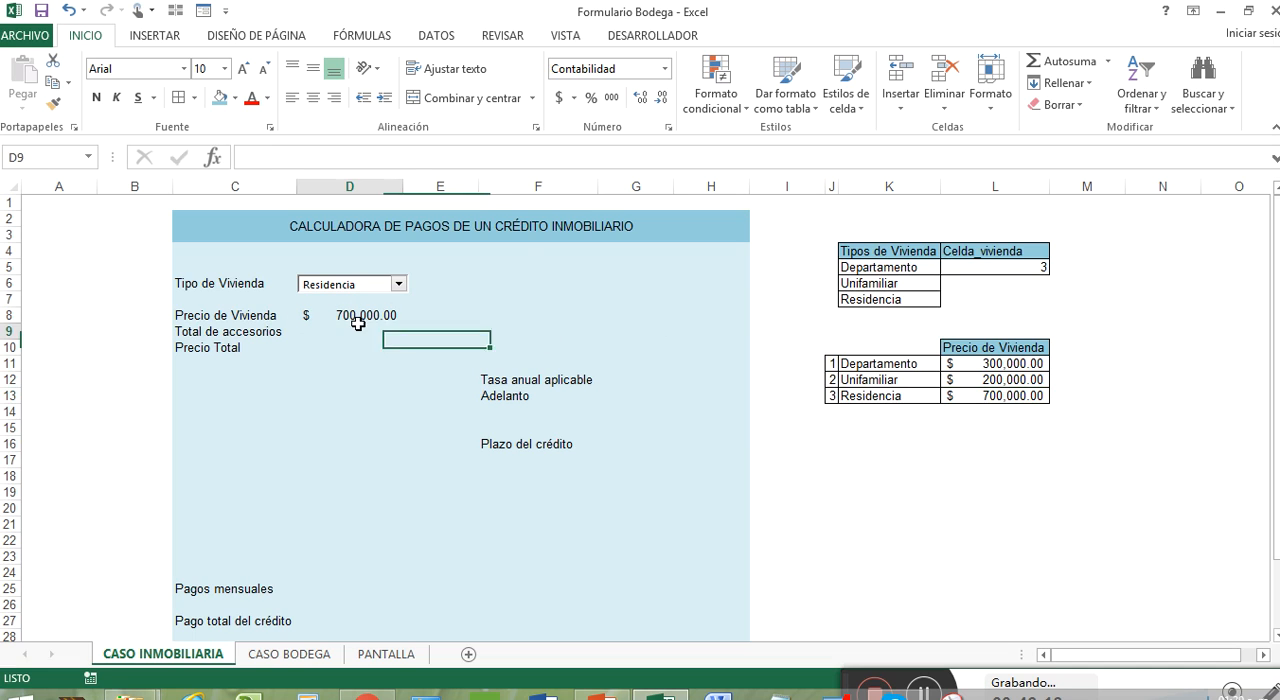
Step: Clear the SI formula in D8 and start a BUSCARV formula there with L5 as the lookup value
left_click(362, 312)
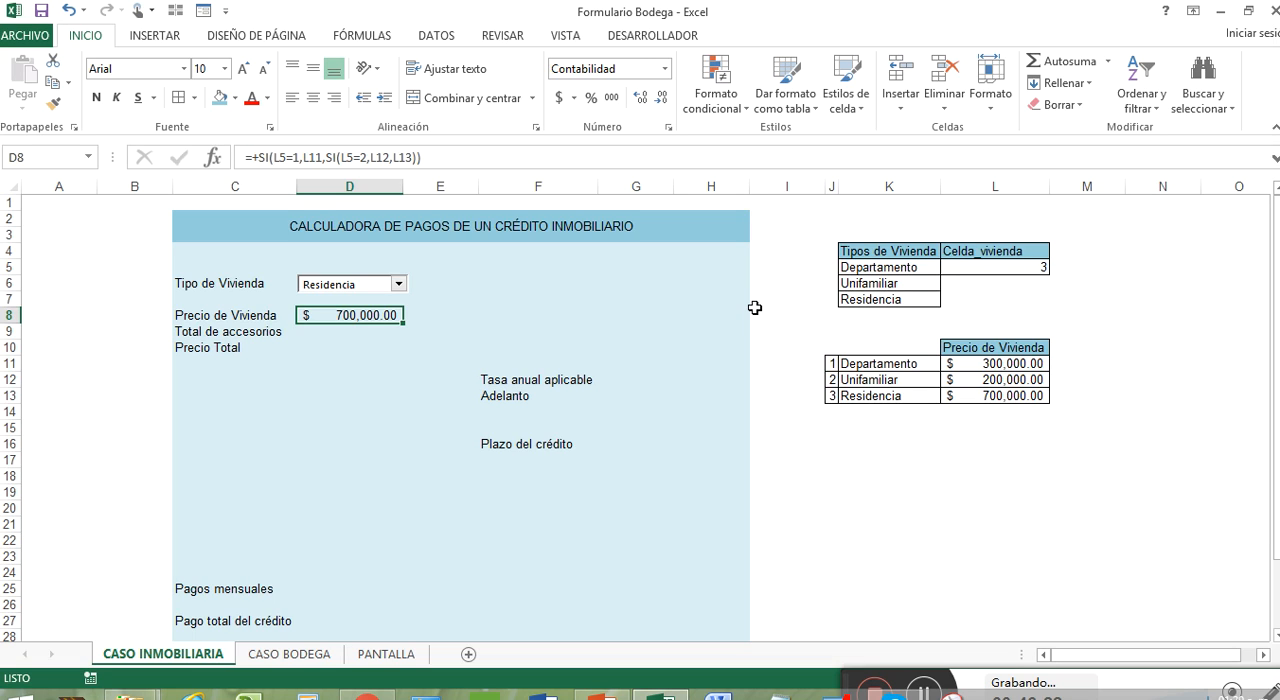
key("Delete")
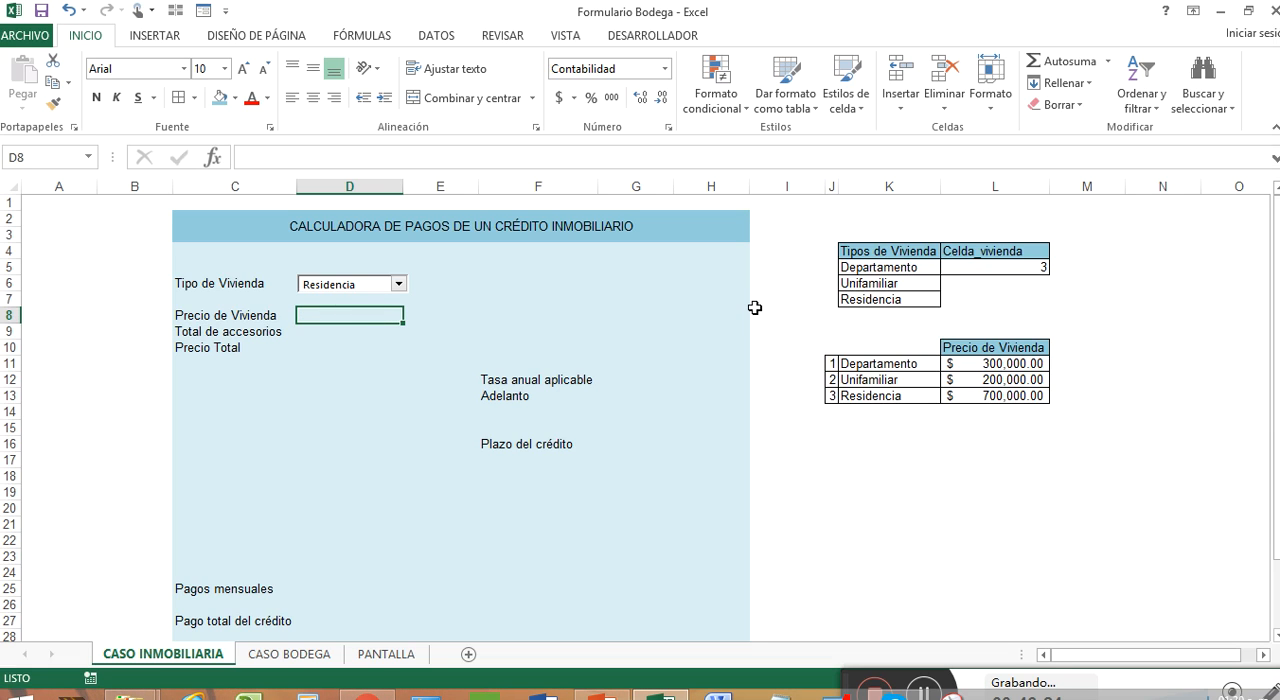
type("+")
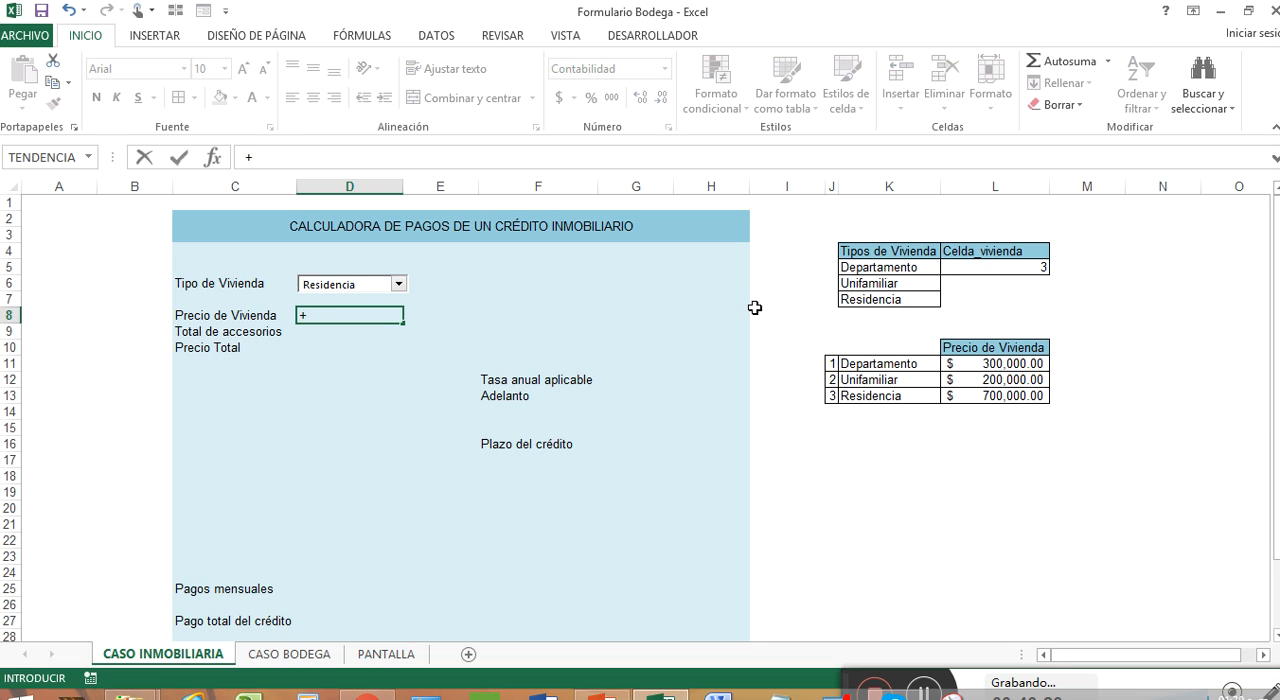
type("buscar")
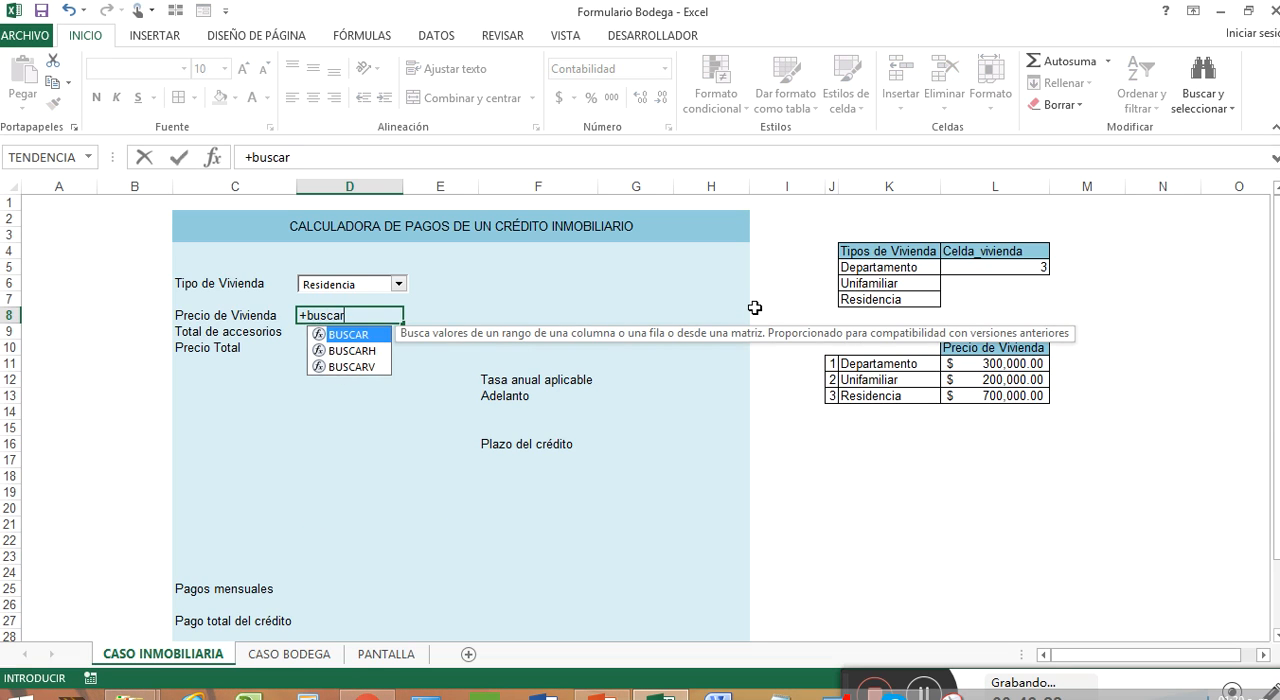
key("Down")
key("Down")
key("Tab")
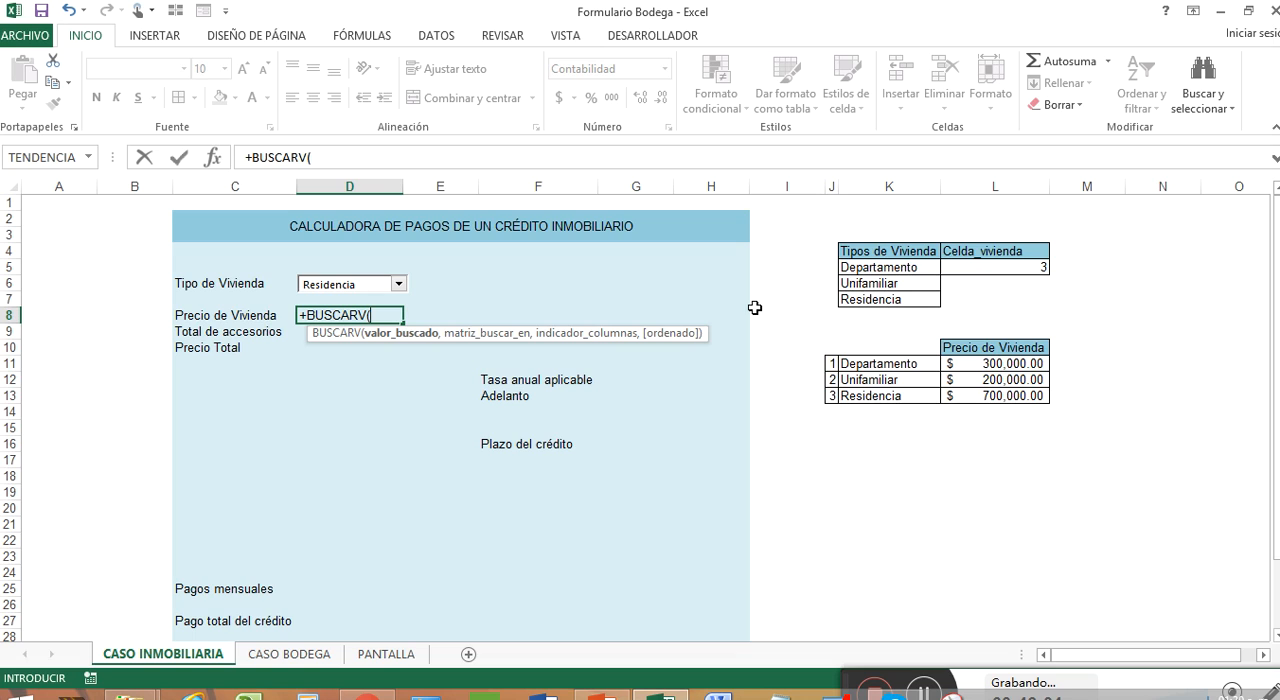
left_click(994, 267)
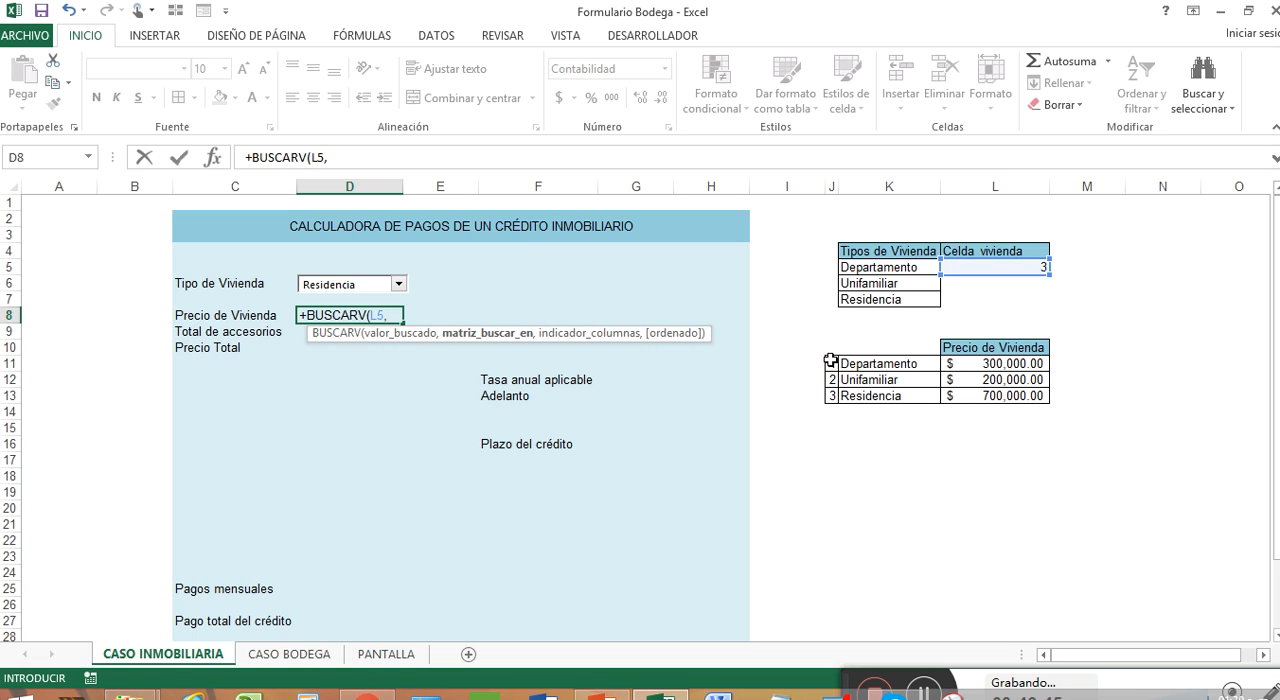
Step: Complete the BUSCARV formula in D8 with table range J11:L13, column index 3 and FALSO for an exact match
left_click_drag(830, 360, 1001, 391)
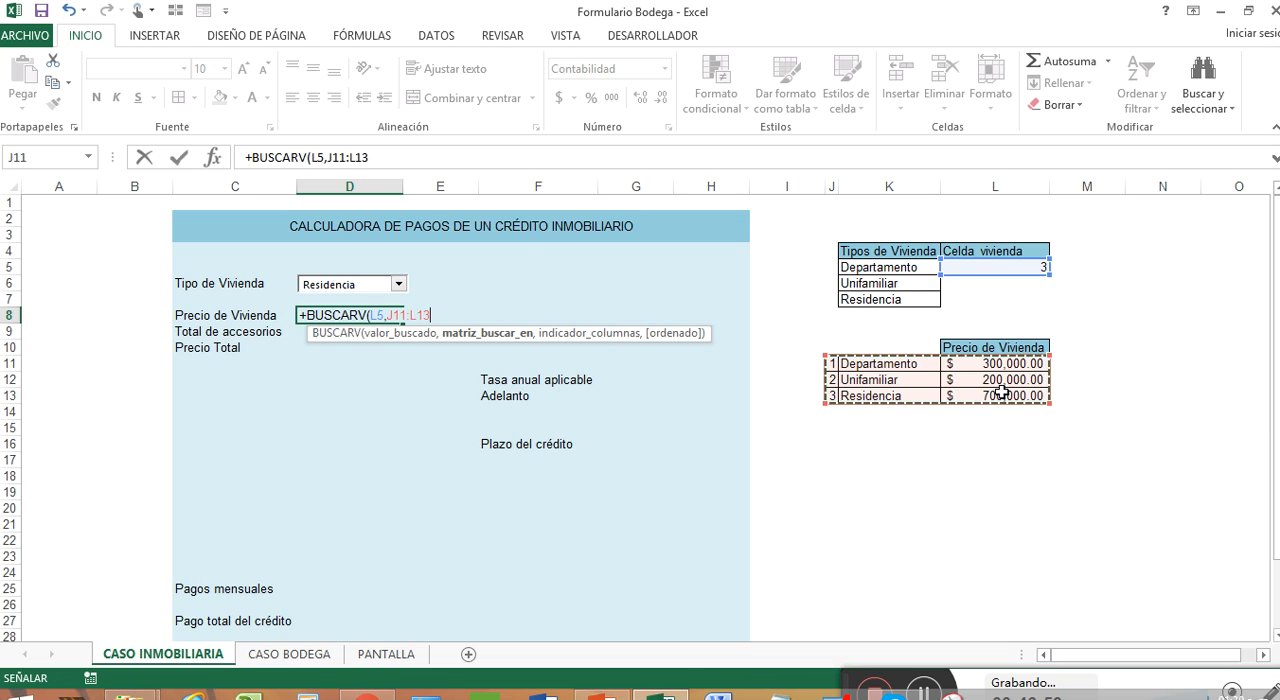
type(",")
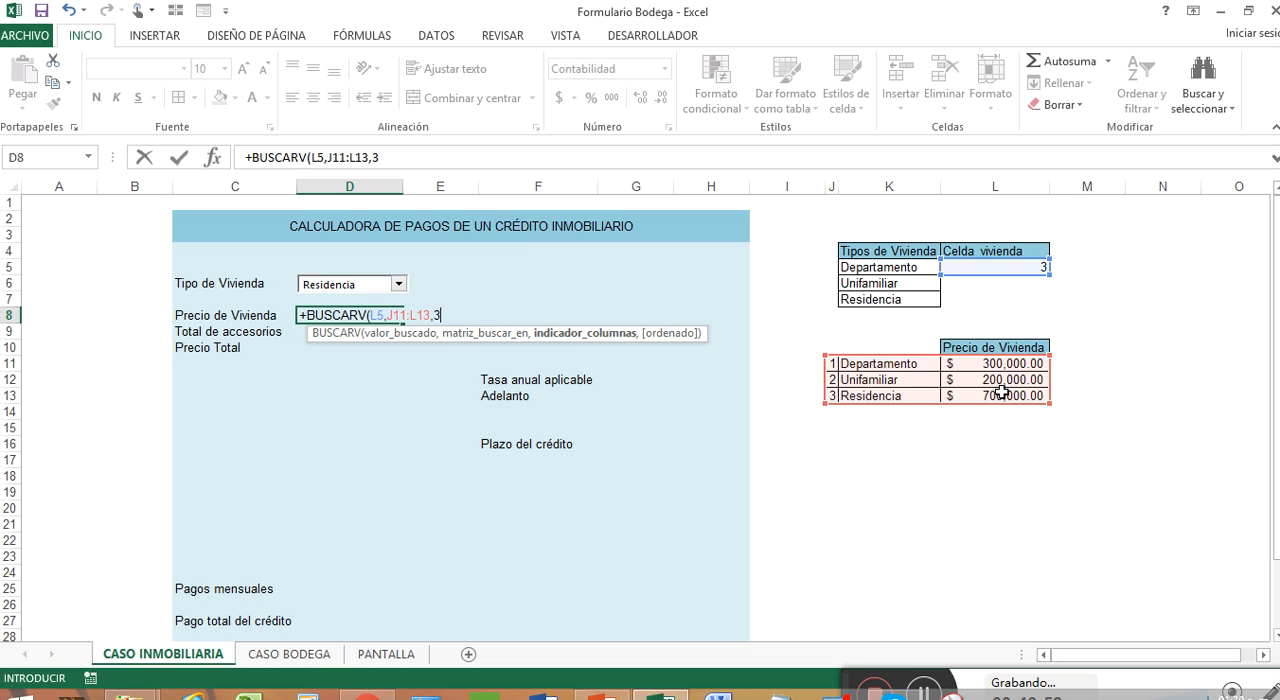
type("3,")
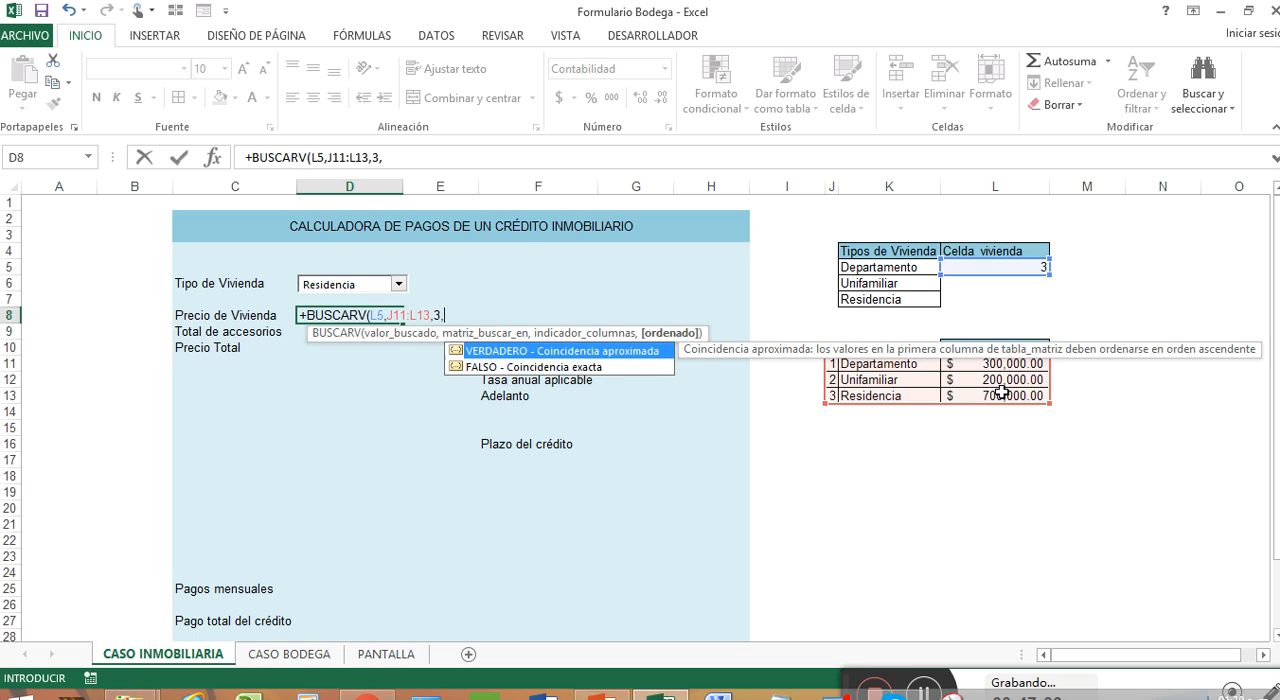
key("Down")
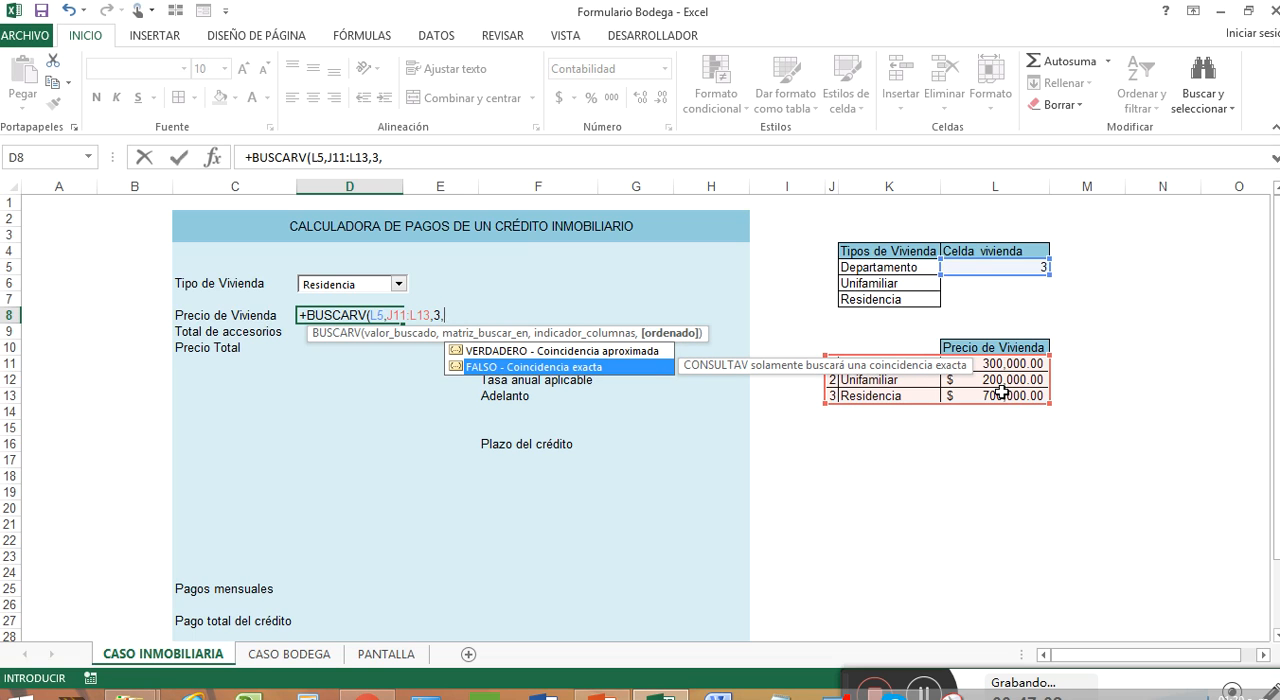
double_click(628, 368)
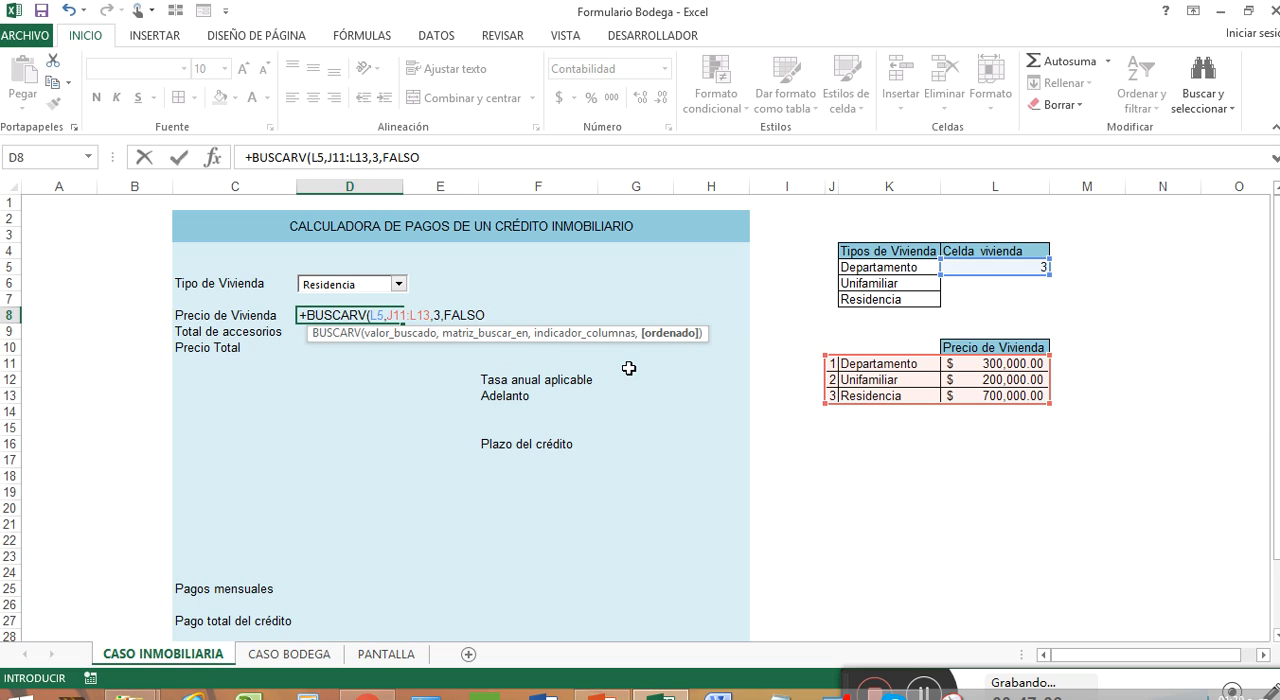
key("Return")
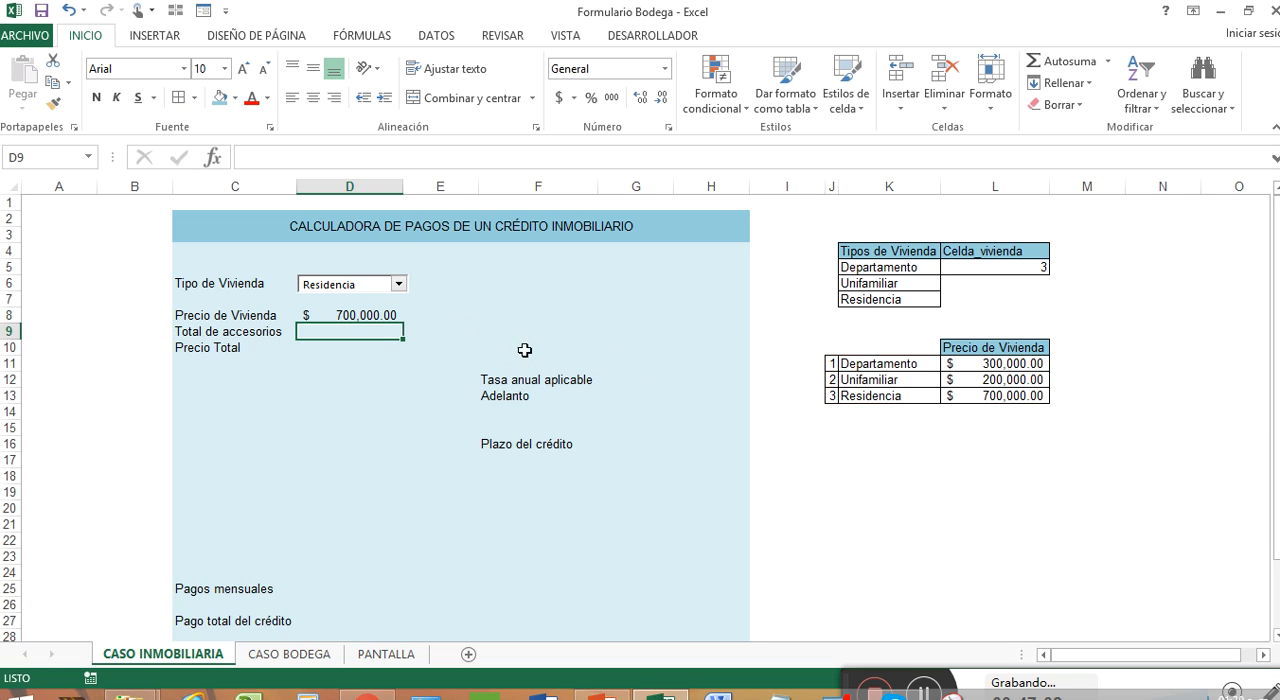
Step: Test the BUSCARV price by choosing Unifamiliar and finally Departamento in the Tipo de Vivienda combo box
left_click(399, 285)
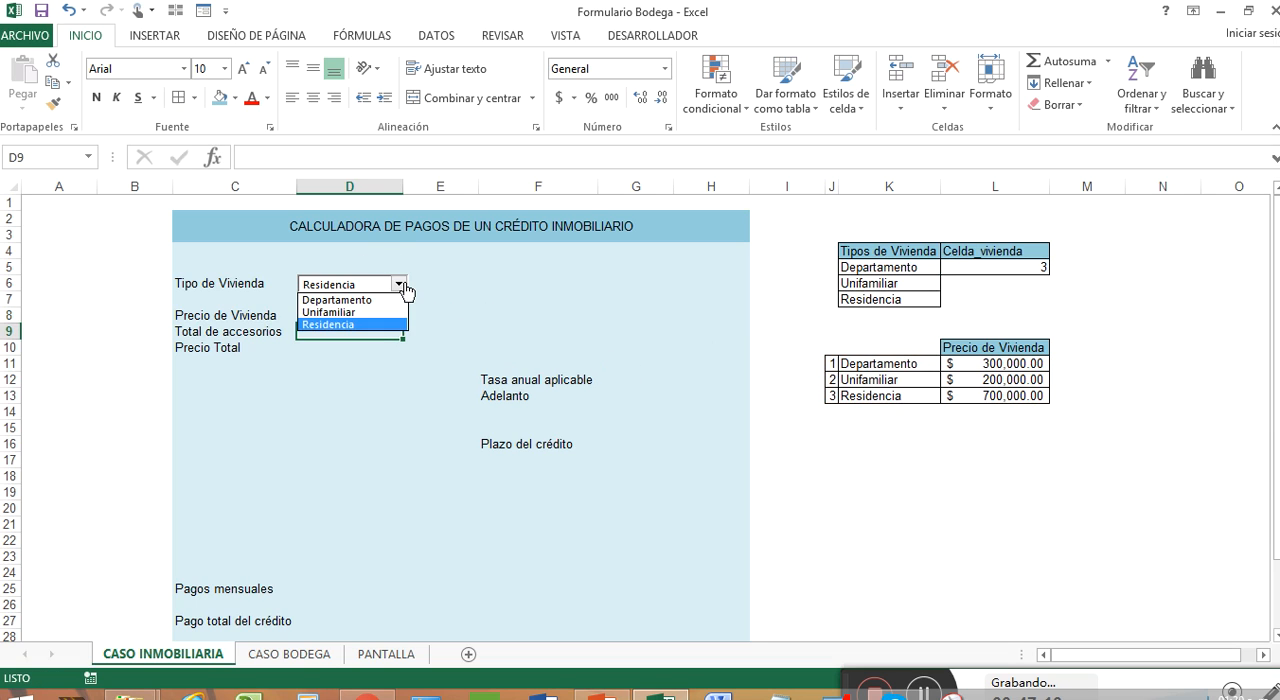
left_click(382, 309)
left_click(399, 285)
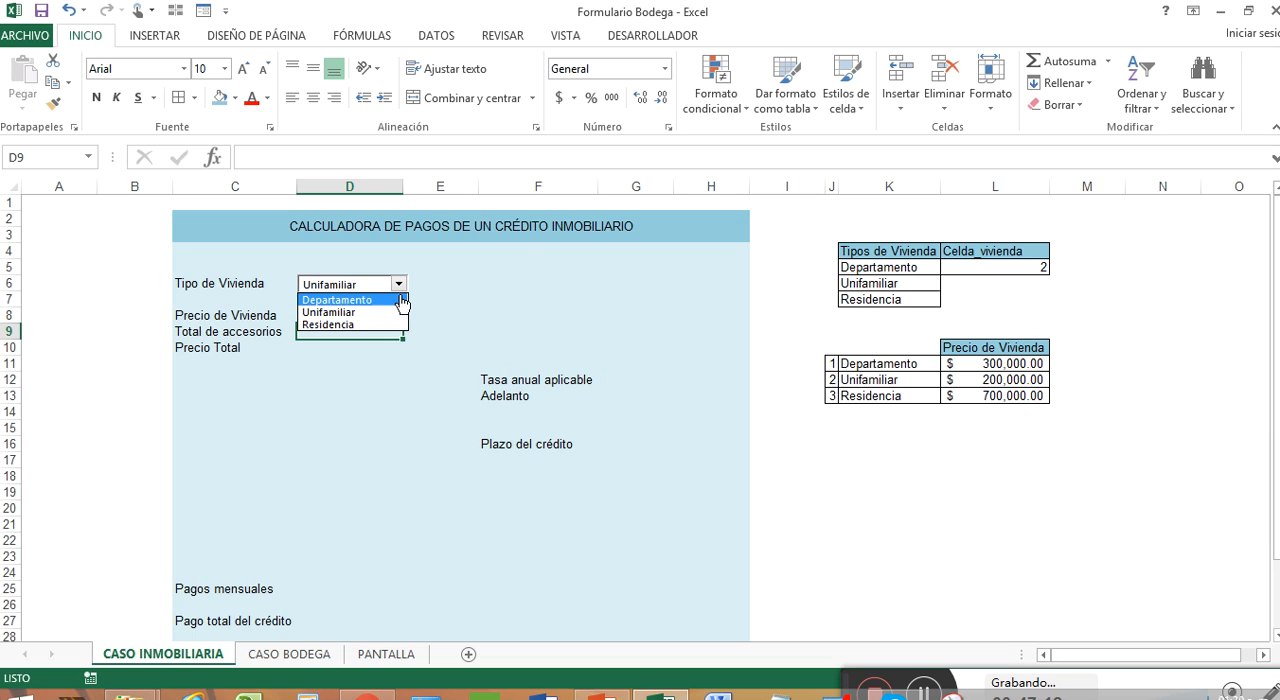
left_click(345, 297)
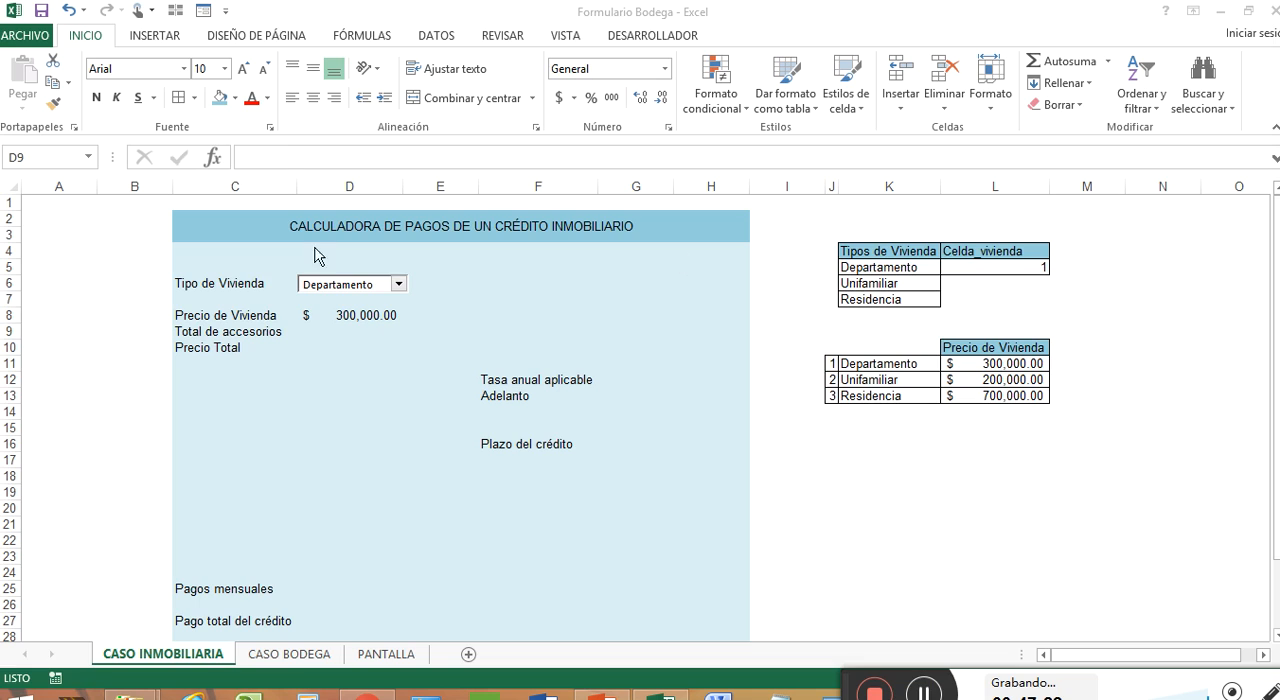
Step: Space out the labels by moving Total de accesorios to C10 and Precio Total to C12
left_click(324, 333)
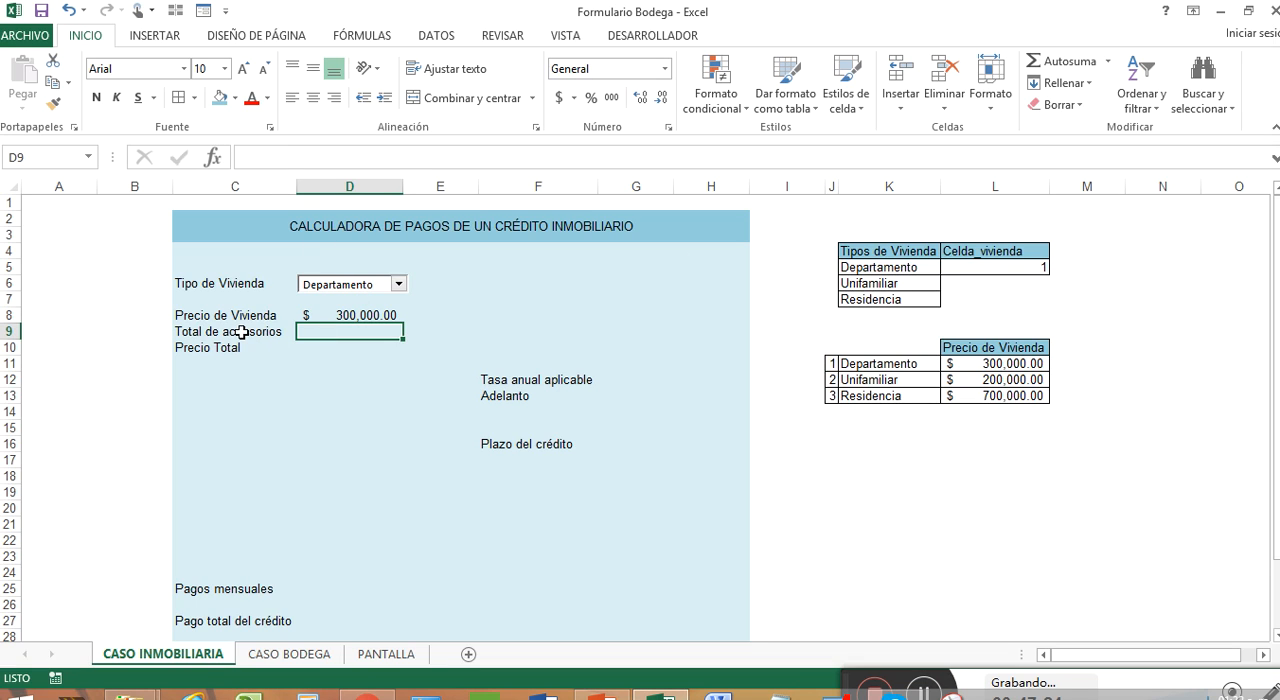
left_click_drag(240, 334, 257, 397)
left_click(259, 366)
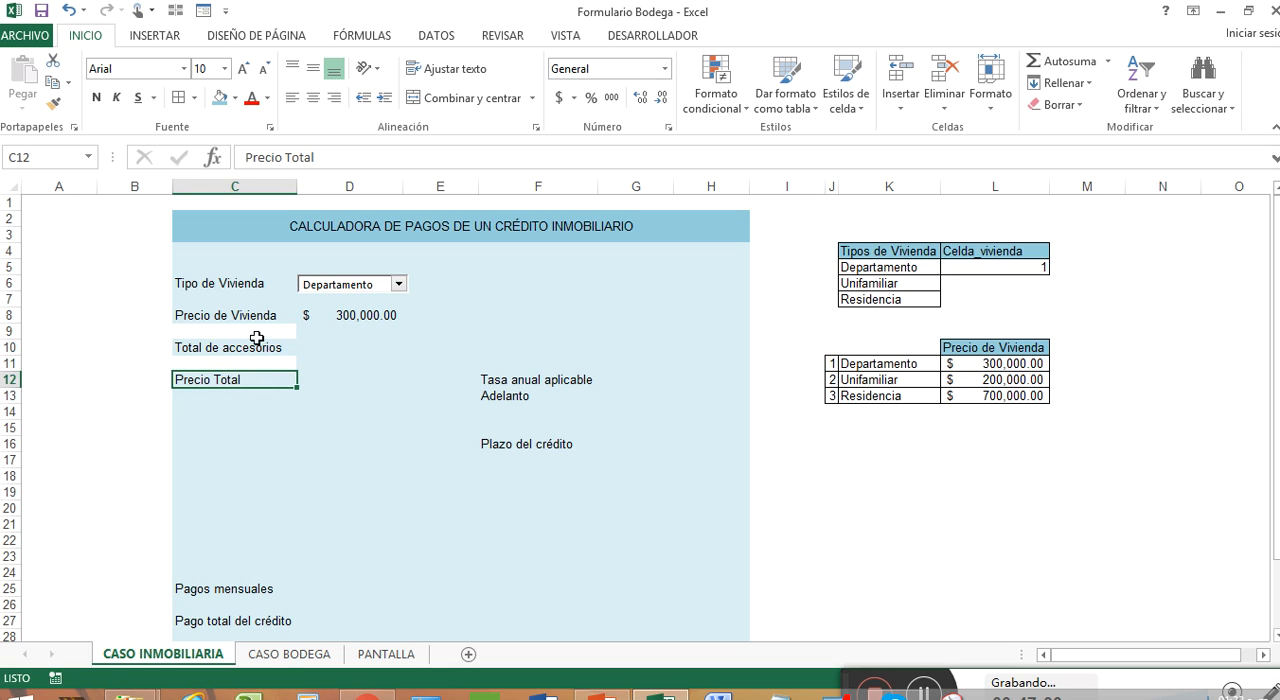
Step: Try to restore the background of C9:C12 with the current blue fill color
left_click_drag(254, 334, 258, 385)
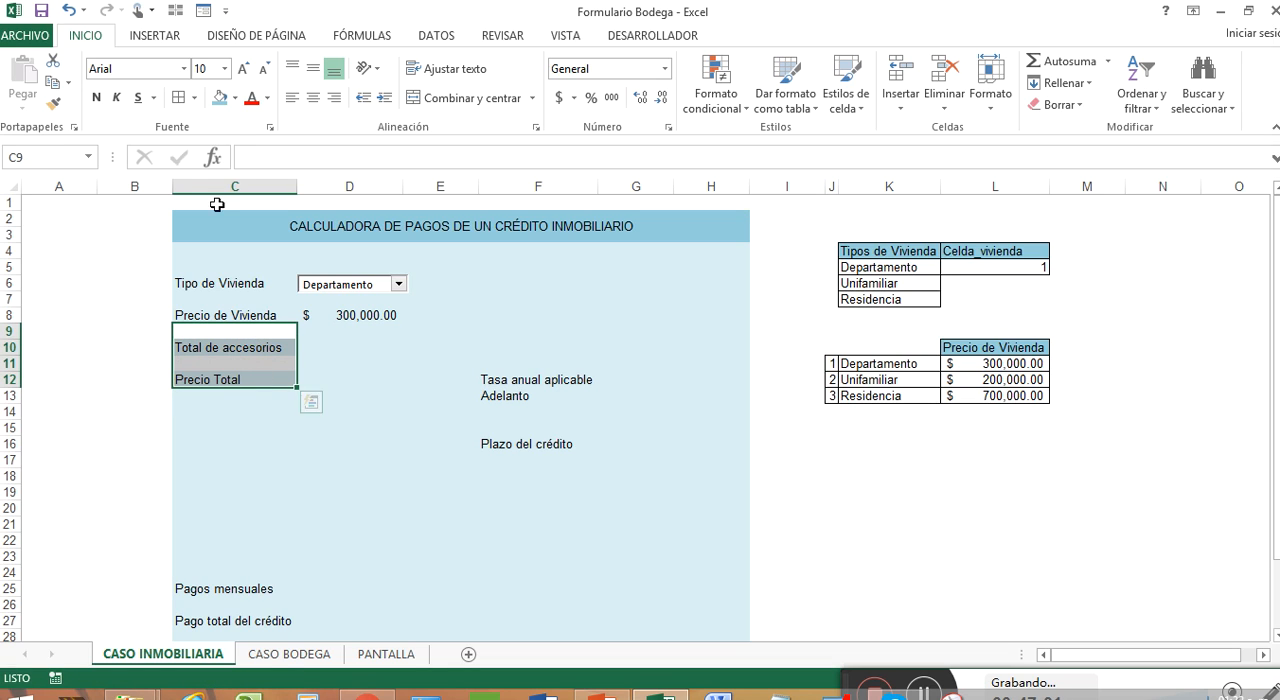
left_click(220, 97)
left_click(345, 364)
Step: Copy the light blue format of C16 onto cells C9:C15
left_click(254, 439)
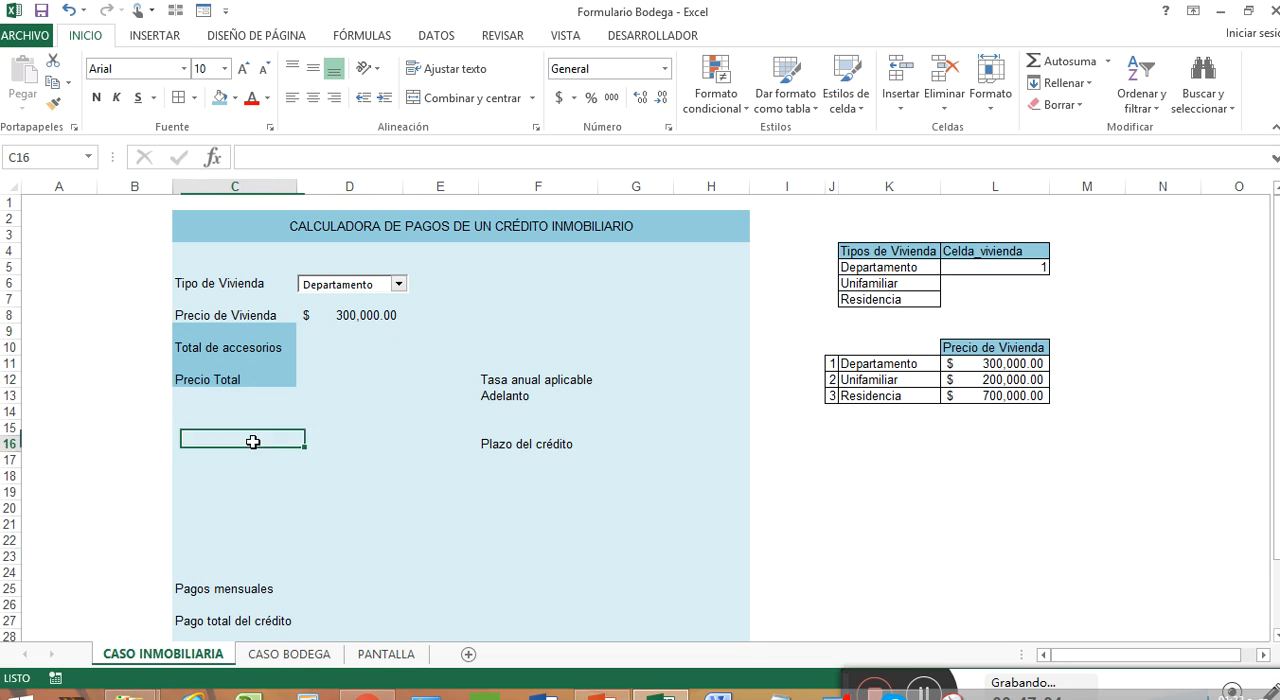
right_click(256, 440)
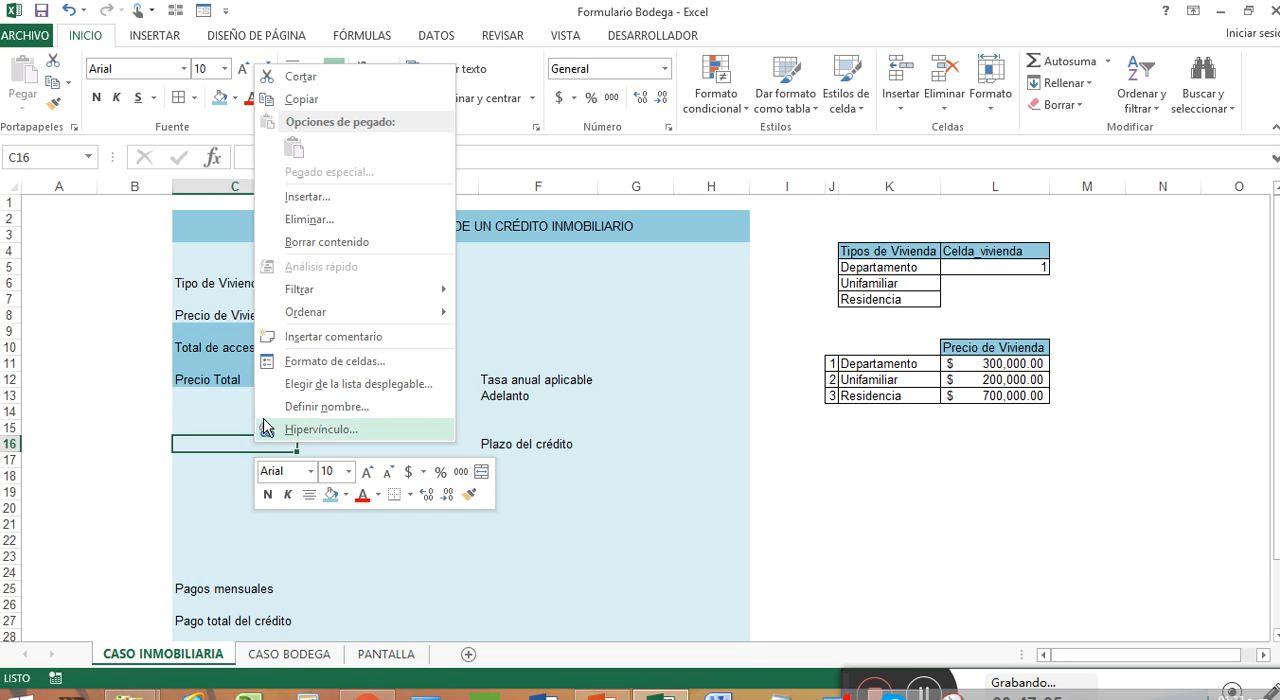
left_click(469, 494)
left_click_drag(283, 422, 274, 331)
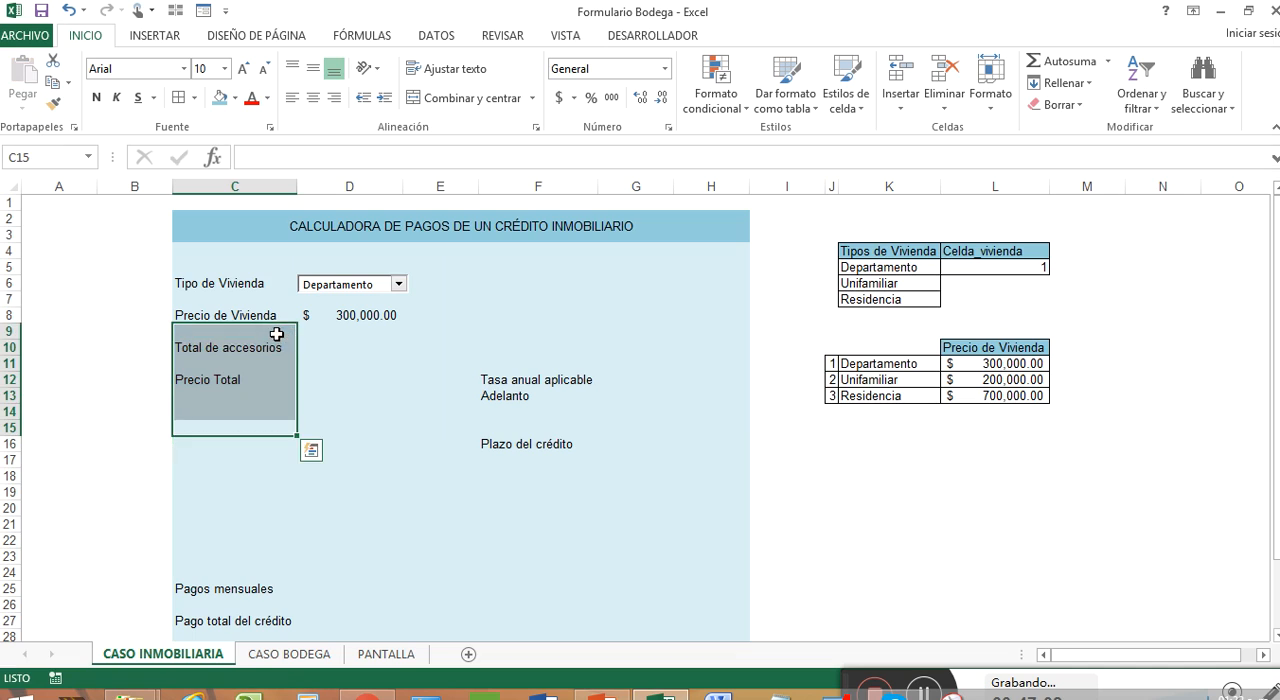
left_click(362, 361)
left_click(352, 345)
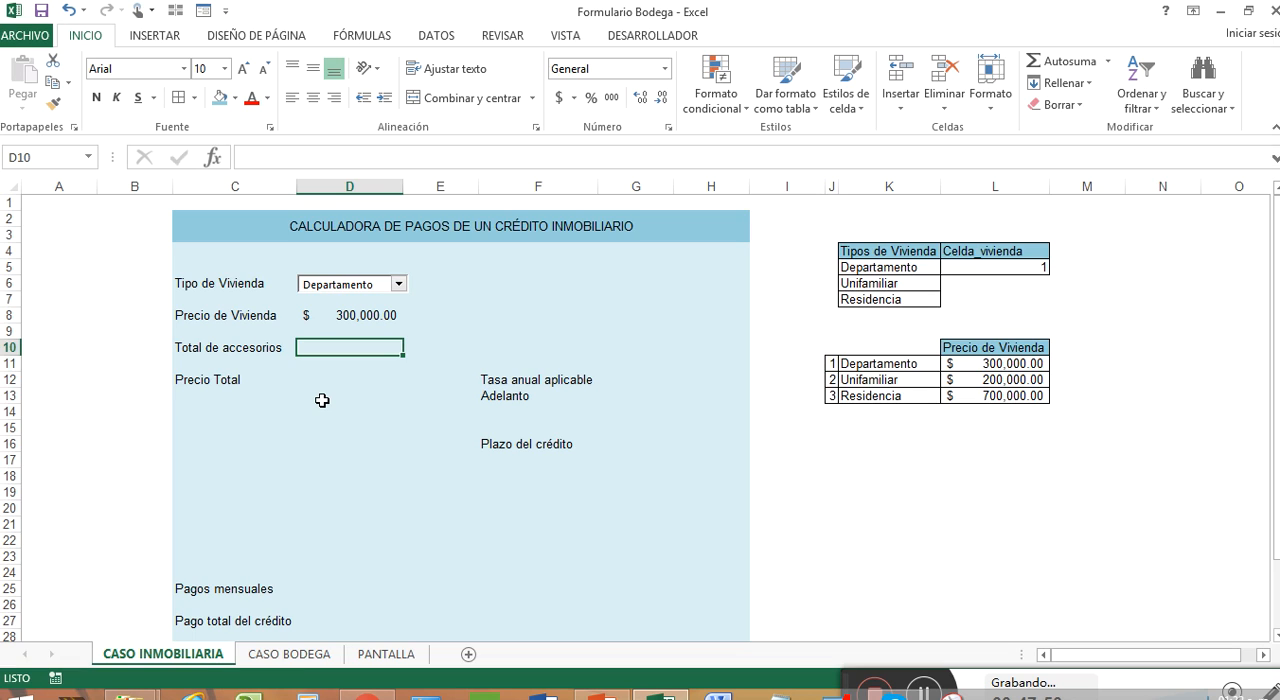
Step: Enter the heading Accesorios in K18, below the housing price table
left_click(866, 474)
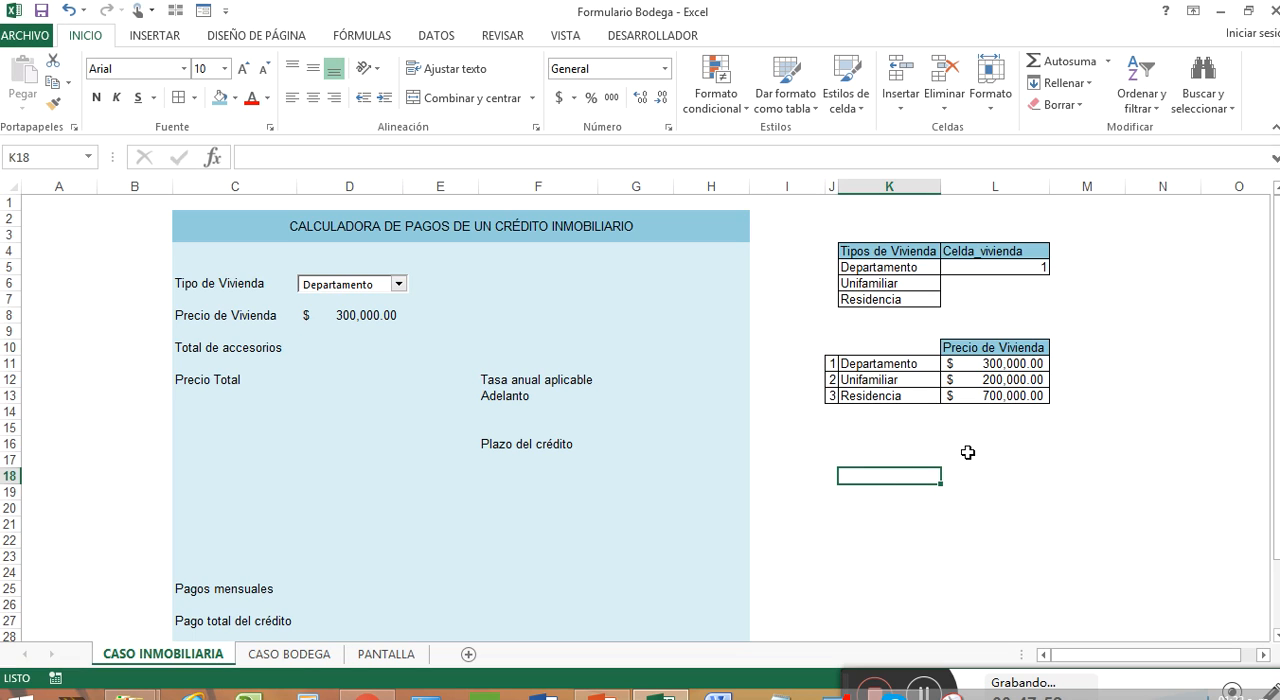
key("Right")
key("Left")
type("Accesorios")
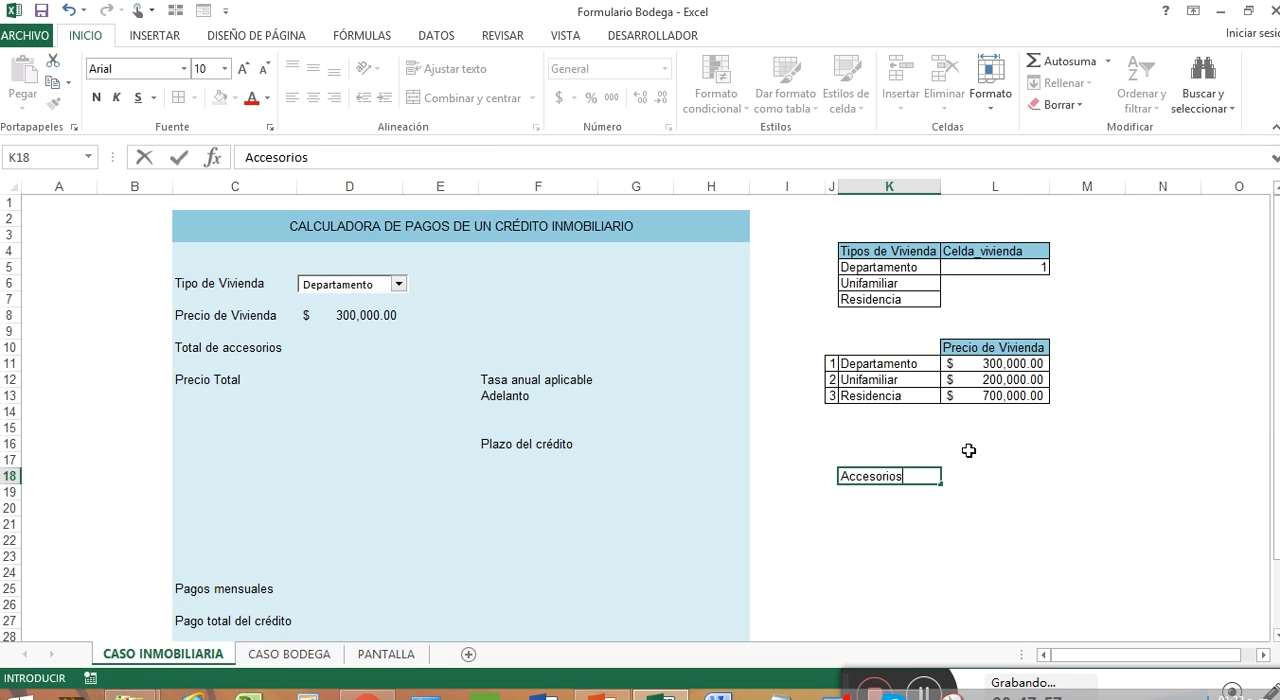
key("Return")
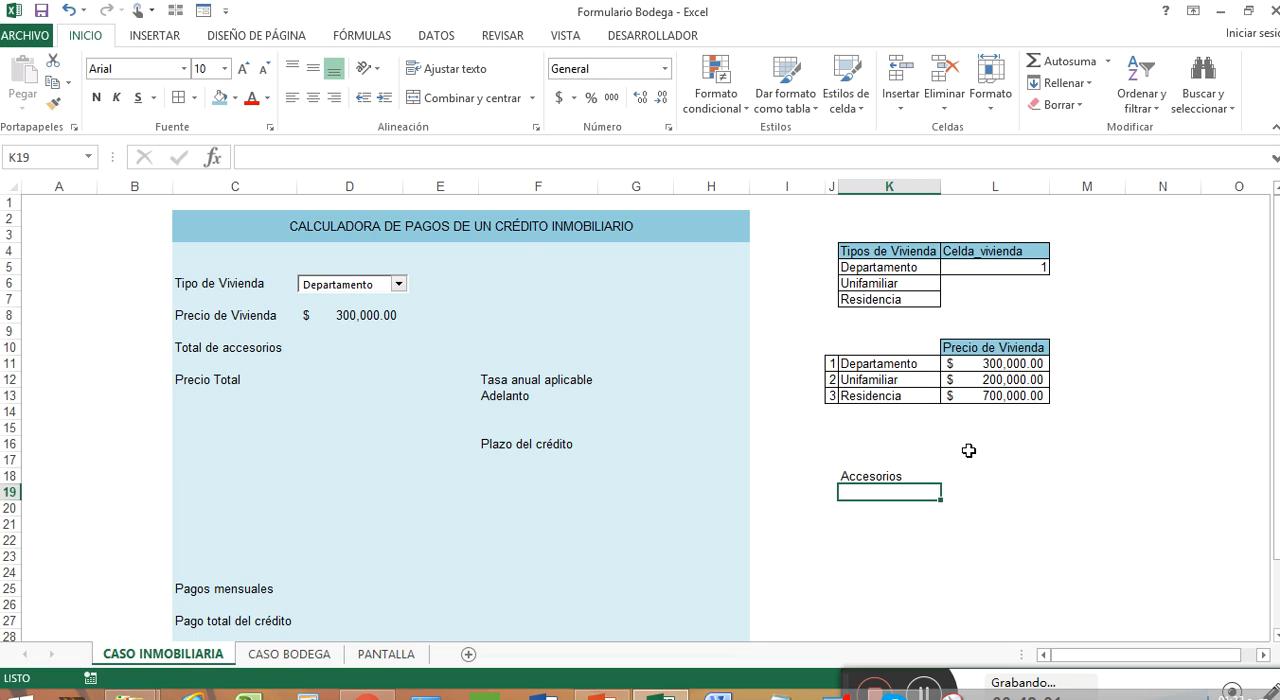
Step: Add the accessory Amoblado al 100% in K19 with a price of 50000 in L19
type("Amob")
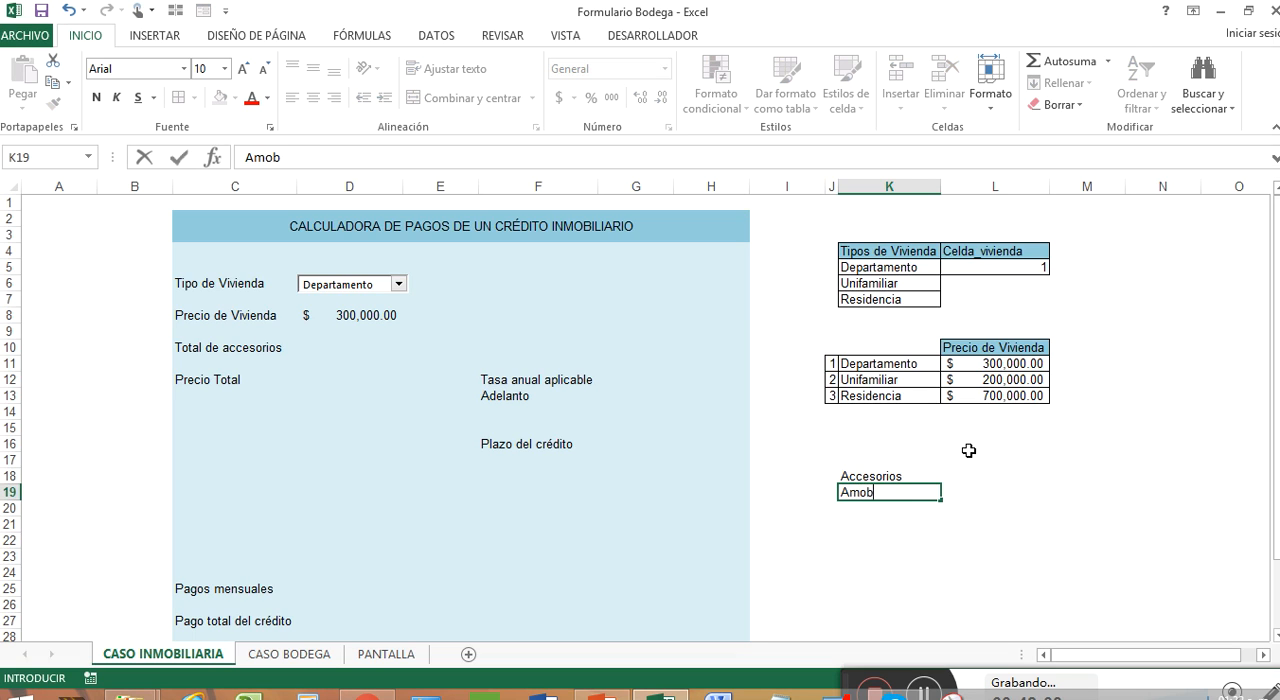
type("lado al 100%")
key("Tab")
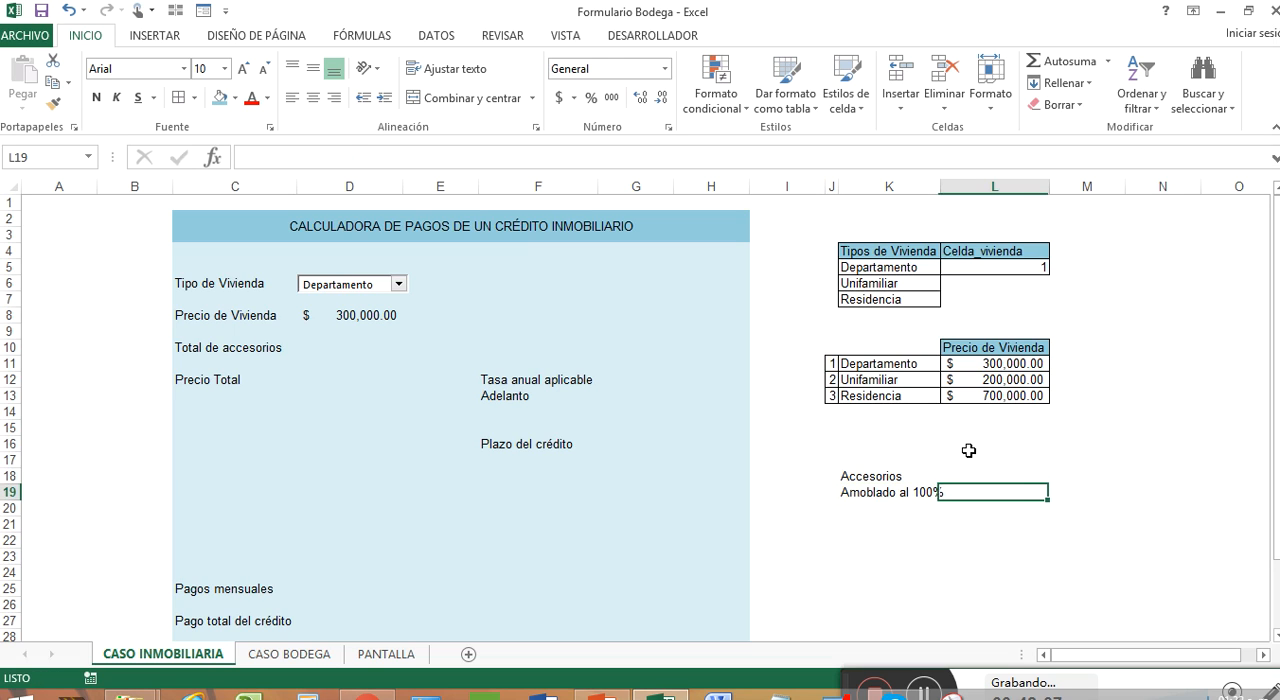
type("50")
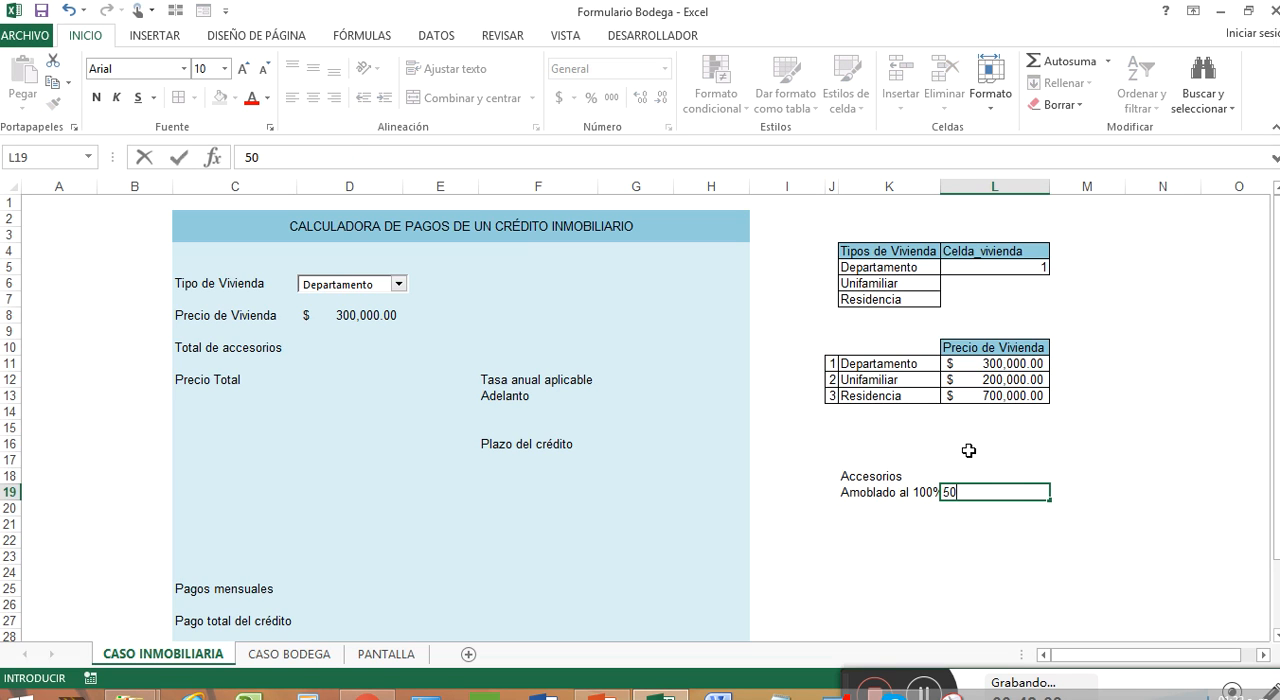
type("000")
key("Return")
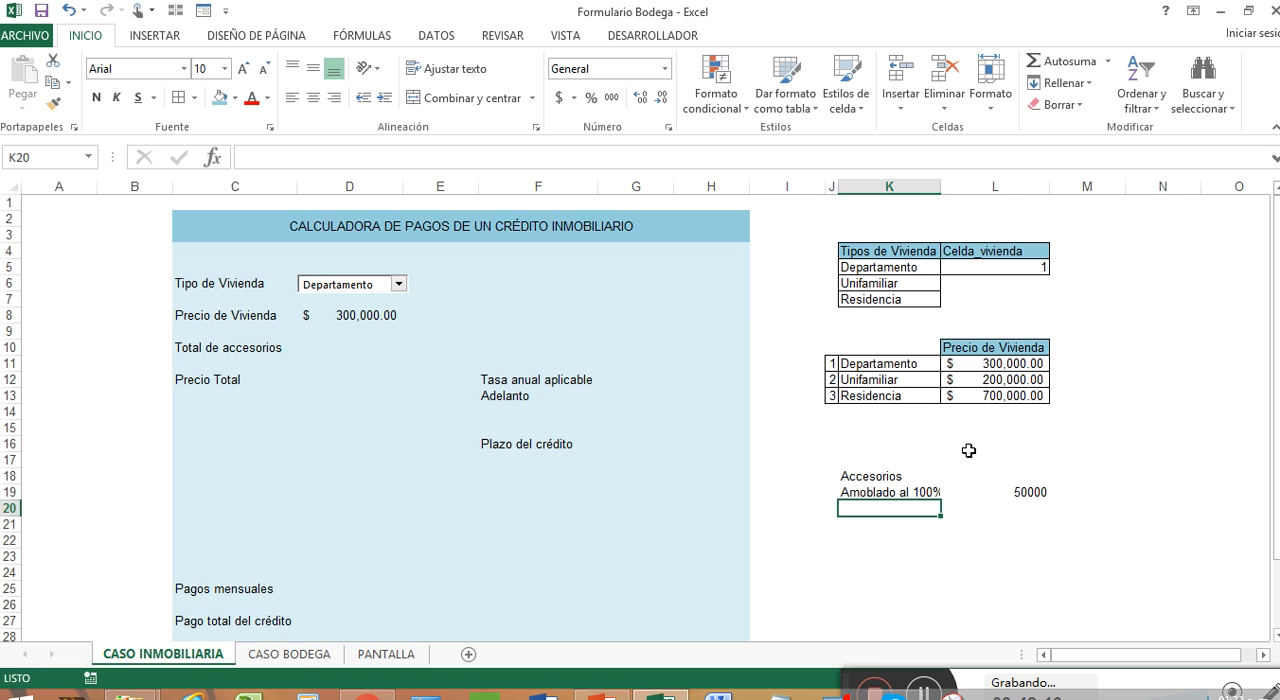
Step: Add the accessory Cocina in K20 with a price of 3000 in L20
type("Cocina")
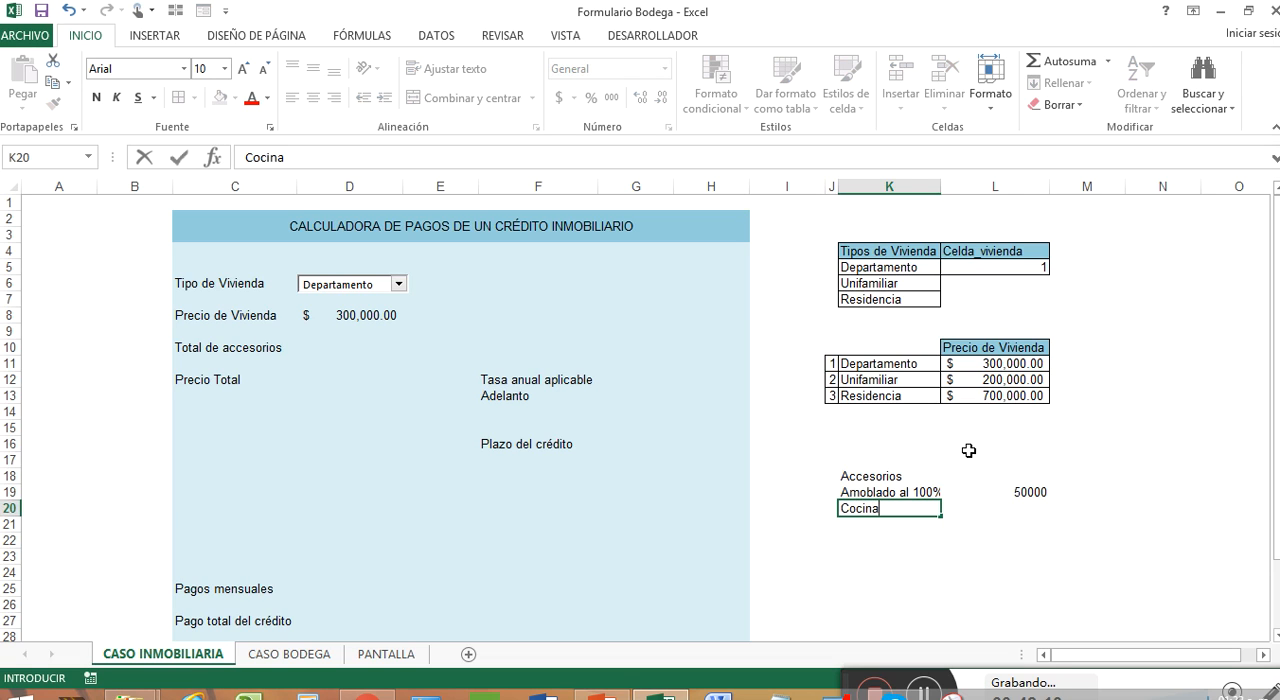
key("Tab")
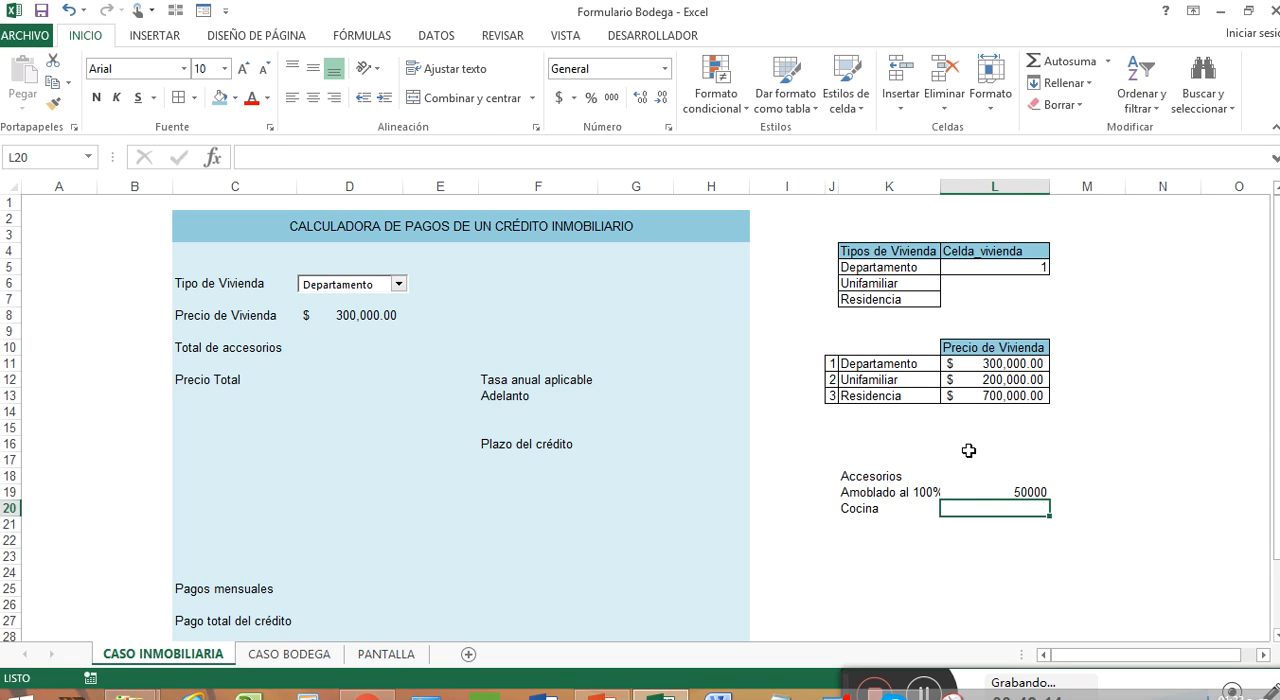
type("3000")
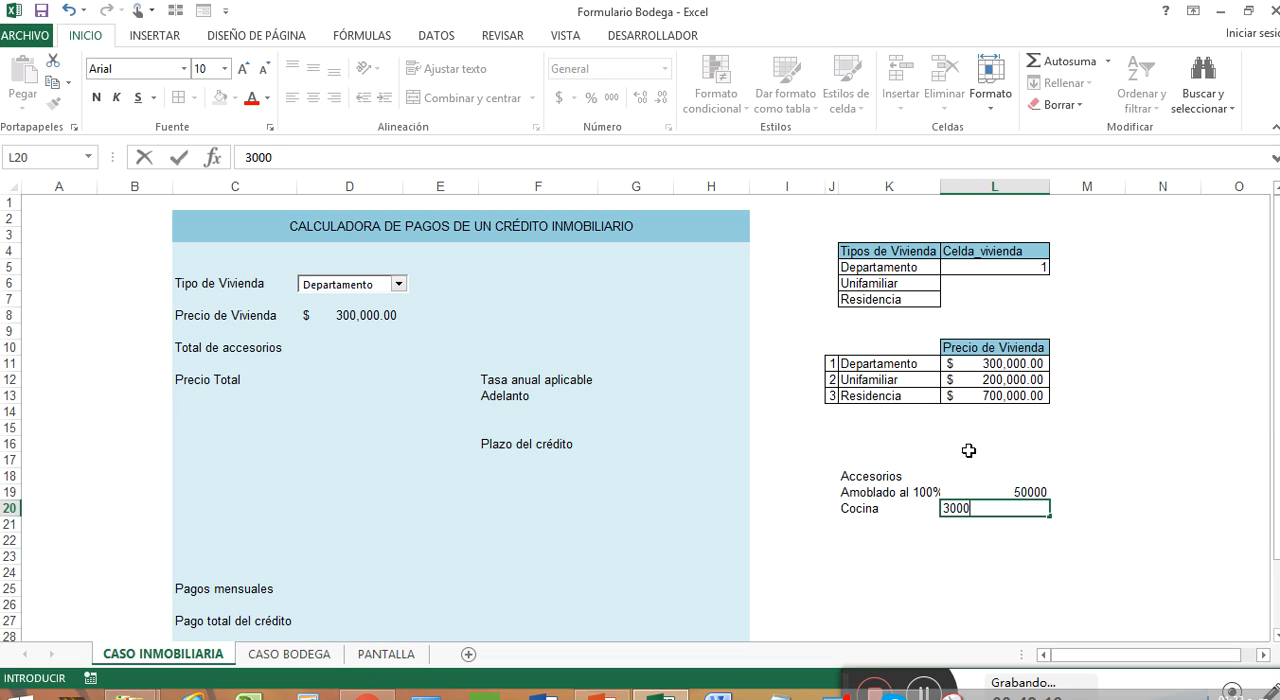
key("Return")
Step: Add the accessory Sala y Comedor in K21 with a price of 5000 in L21
type("Sala")
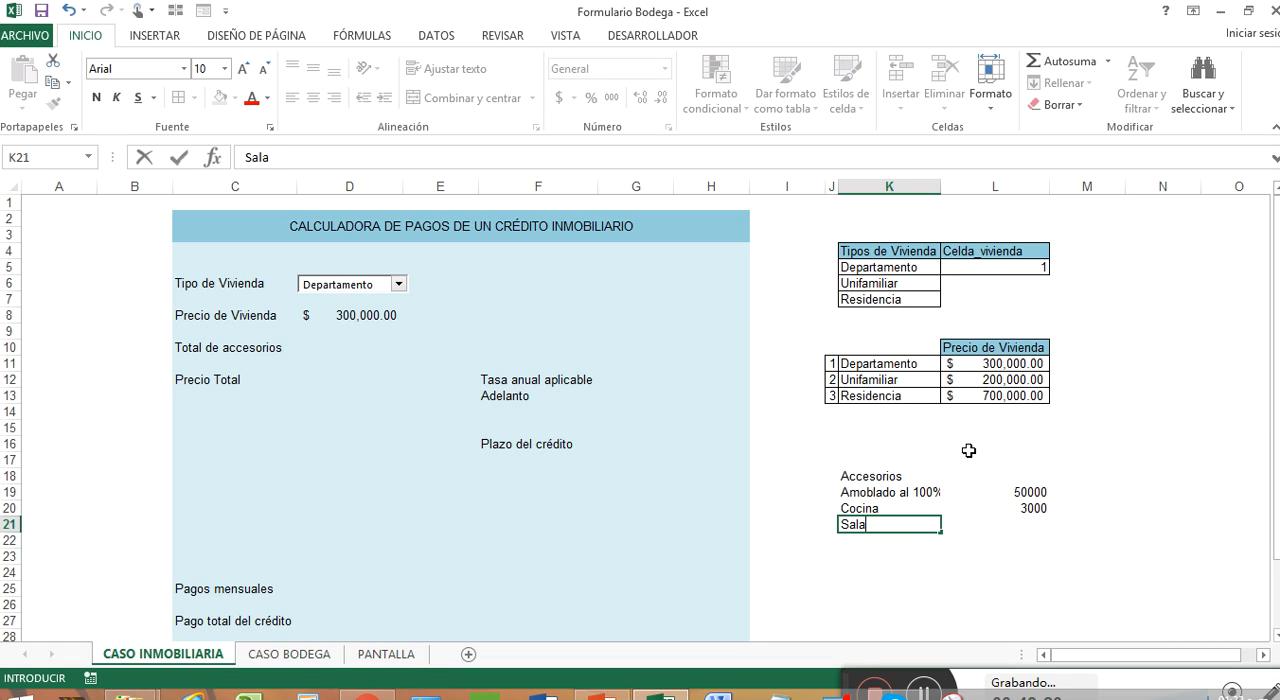
type(" y comedor")
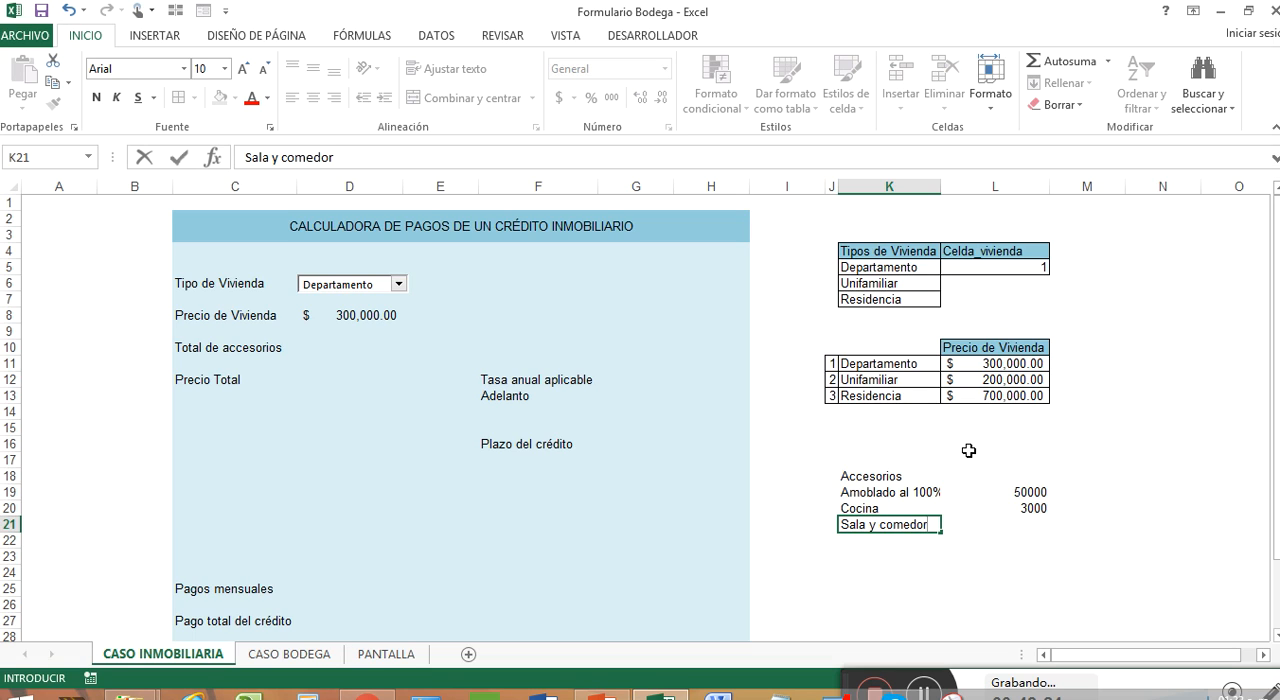
key("BackSpace")
key("BackSpace")
key("BackSpace")
key("BackSpace")
key("BackSpace")
key("BackSpace")
type("omedor")
key("Tab")
type("20")
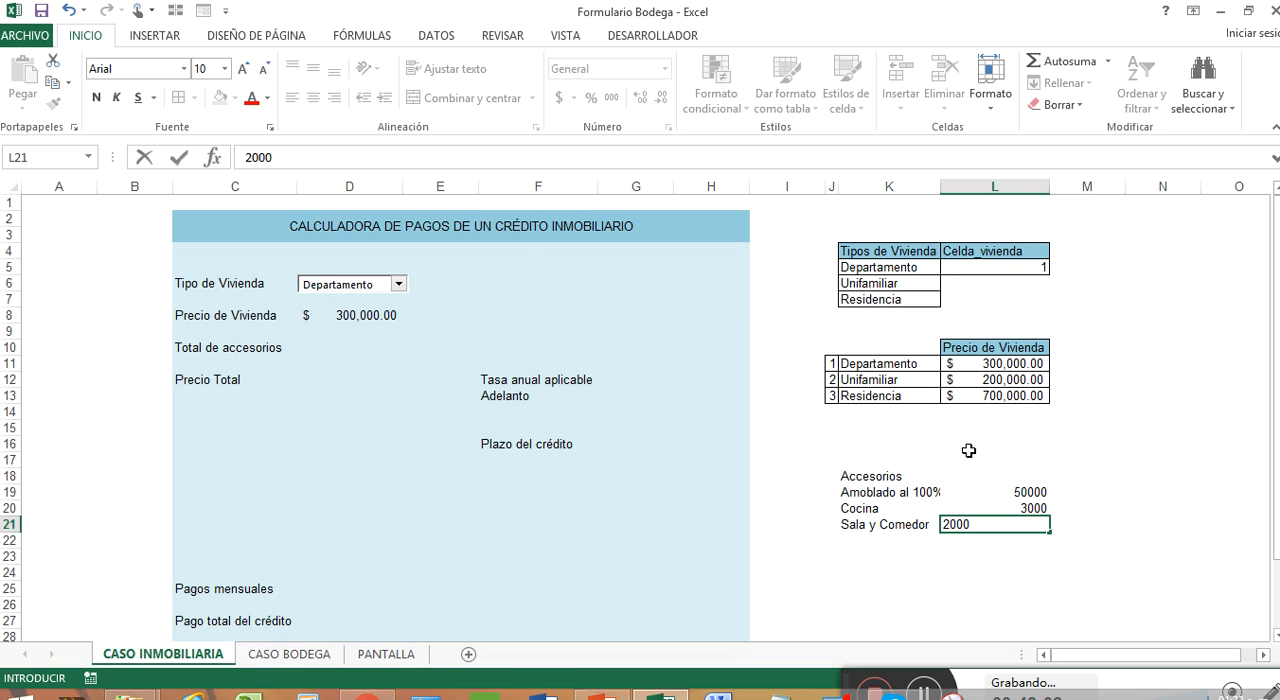
key("BackSpace")
key("BackSpace")
key("Return")
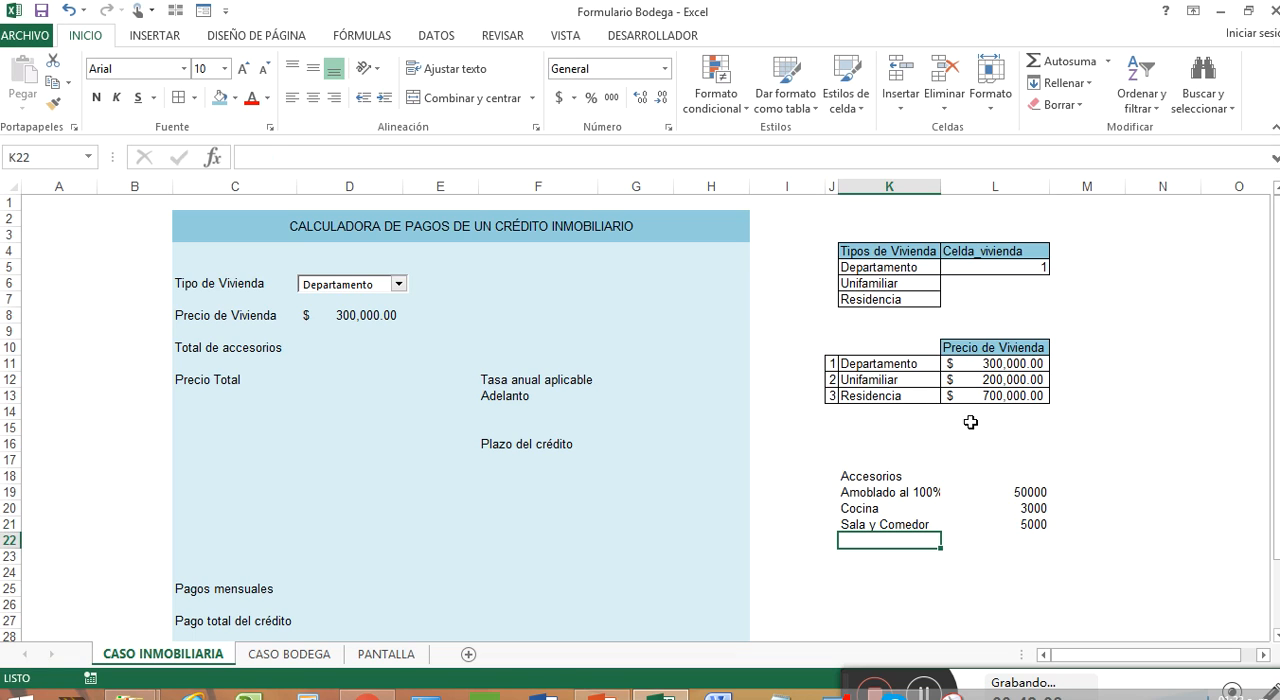
Step: Copy the currency format of L11 onto the accessory prices L19:L21 and autofit the width of column K
right_click(990, 365)
left_click(1206, 275)
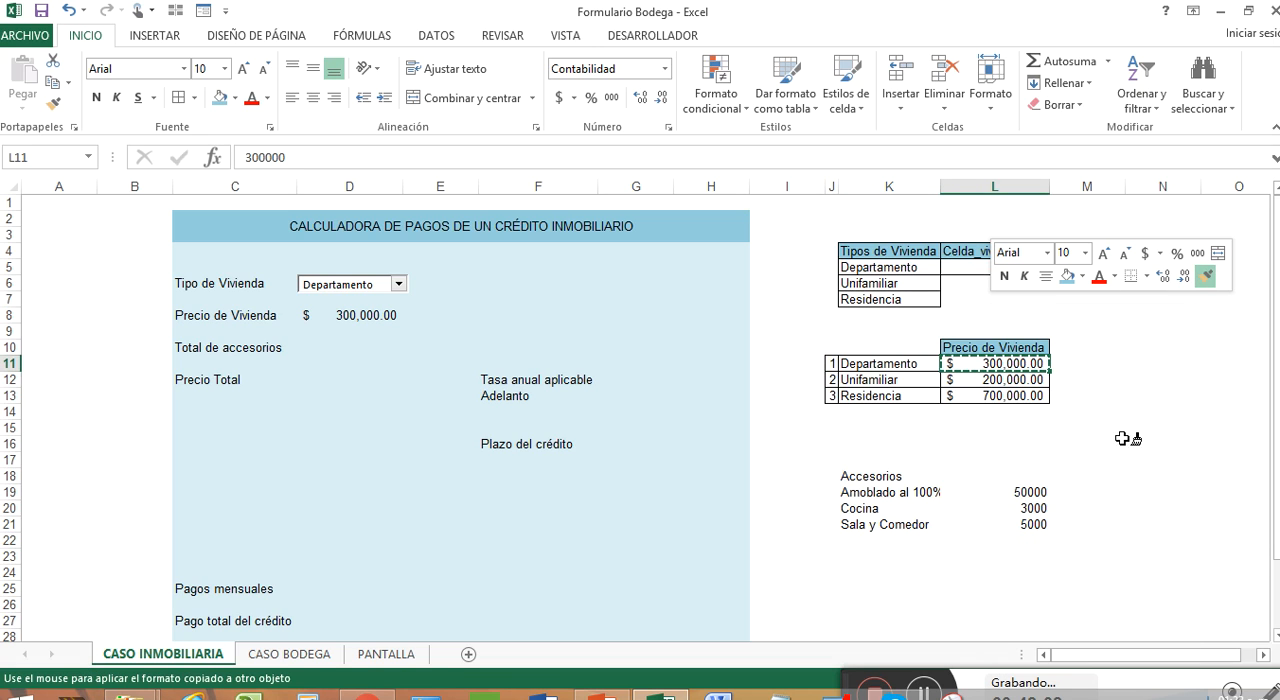
mouse_move(1028, 494)
left_mouse_down()
mouse_move(1030, 535)
mouse_move(1028, 518)
left_mouse_up()
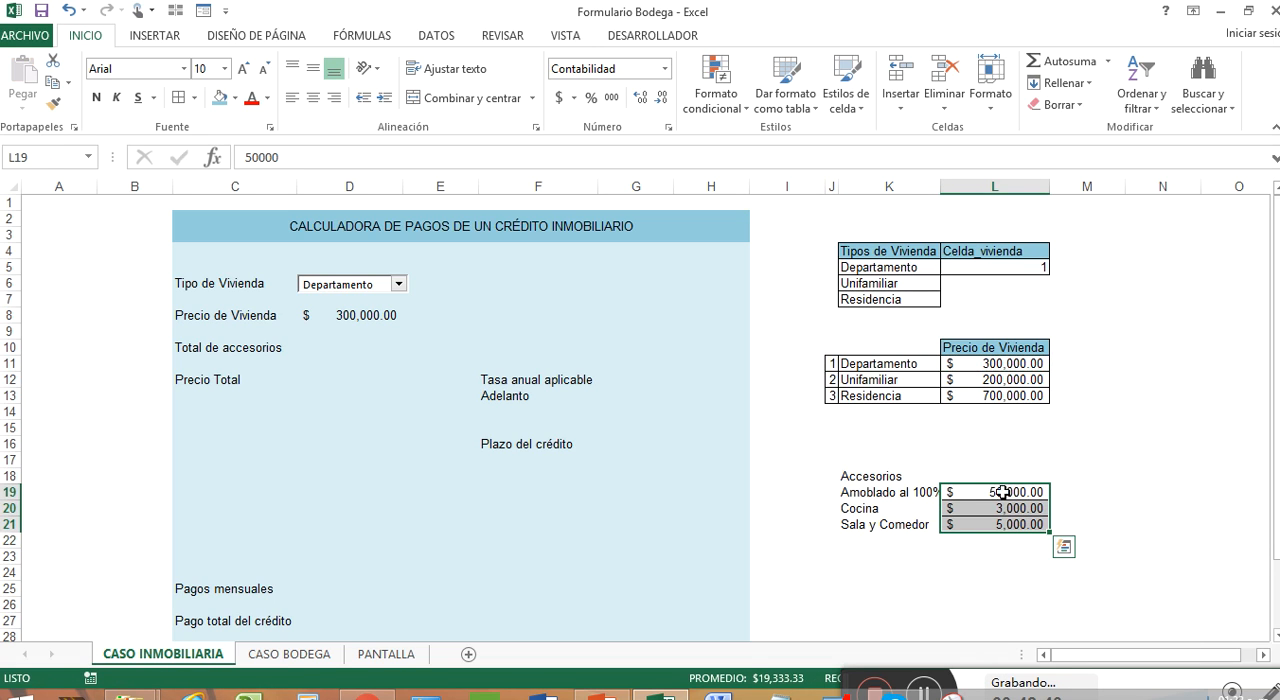
double_click(940, 186)
Step: Center the accessories list K18:K21 and its prices L19:L21 vertically and horizontally
left_click_drag(905, 476, 905, 524)
left_click_drag(963, 492, 963, 524, "ctrl")
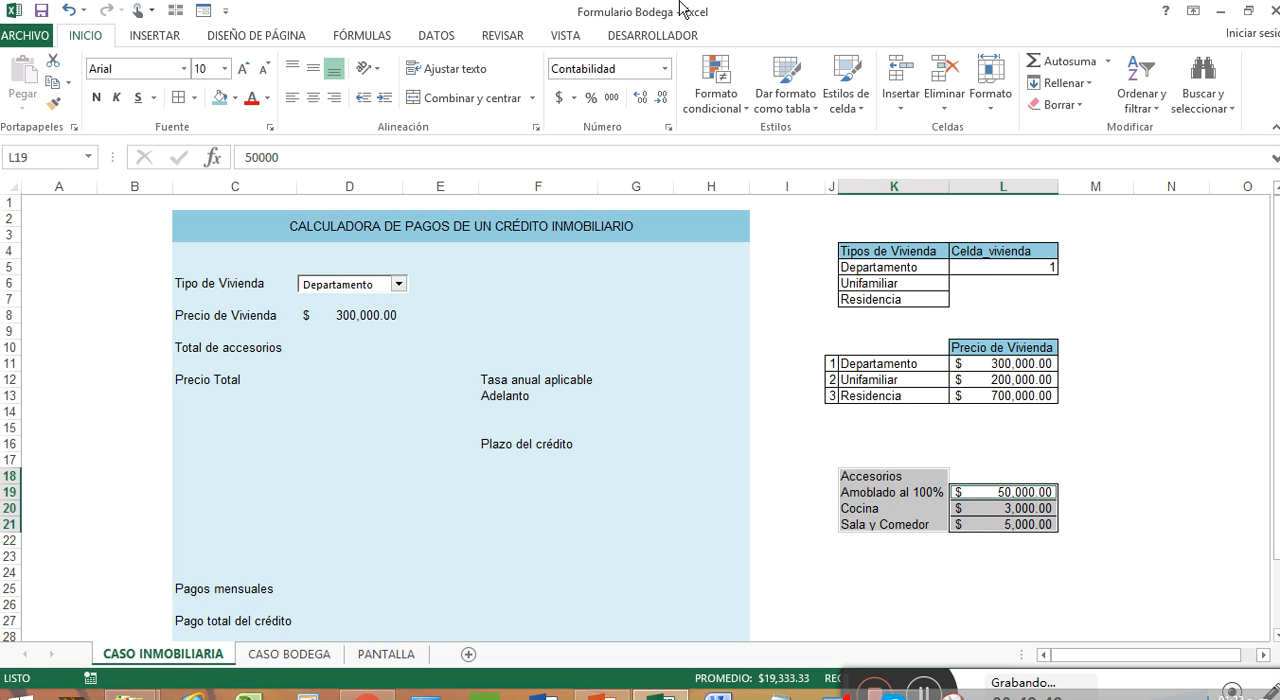
left_click(313, 67)
left_click(314, 97)
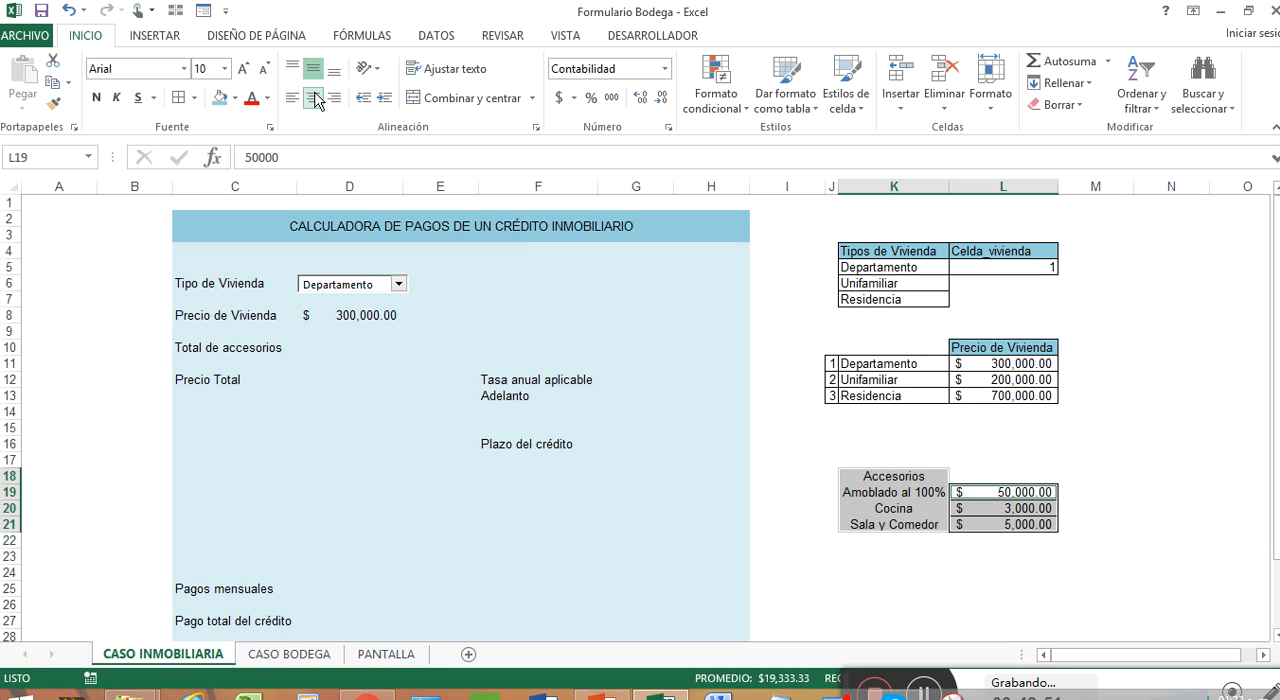
Step: Apply borders to the accessory names in K18:K21 and align them left
left_click(975, 491)
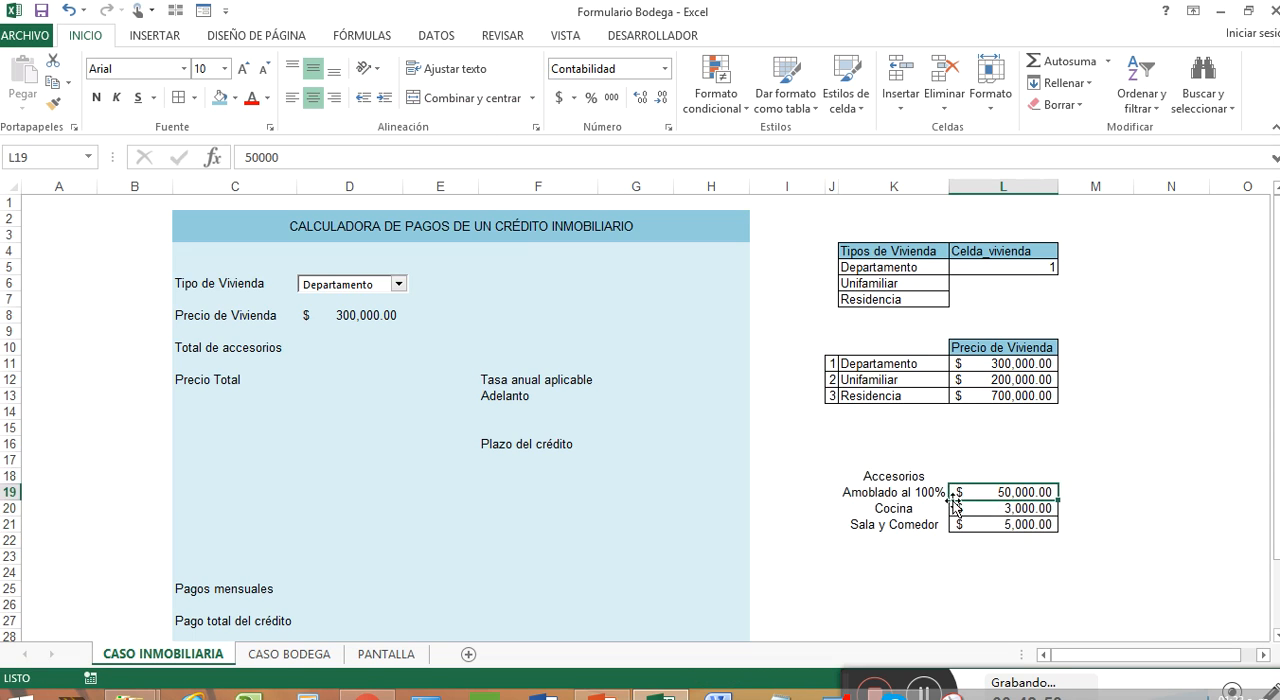
left_click_drag(892, 475, 895, 525)
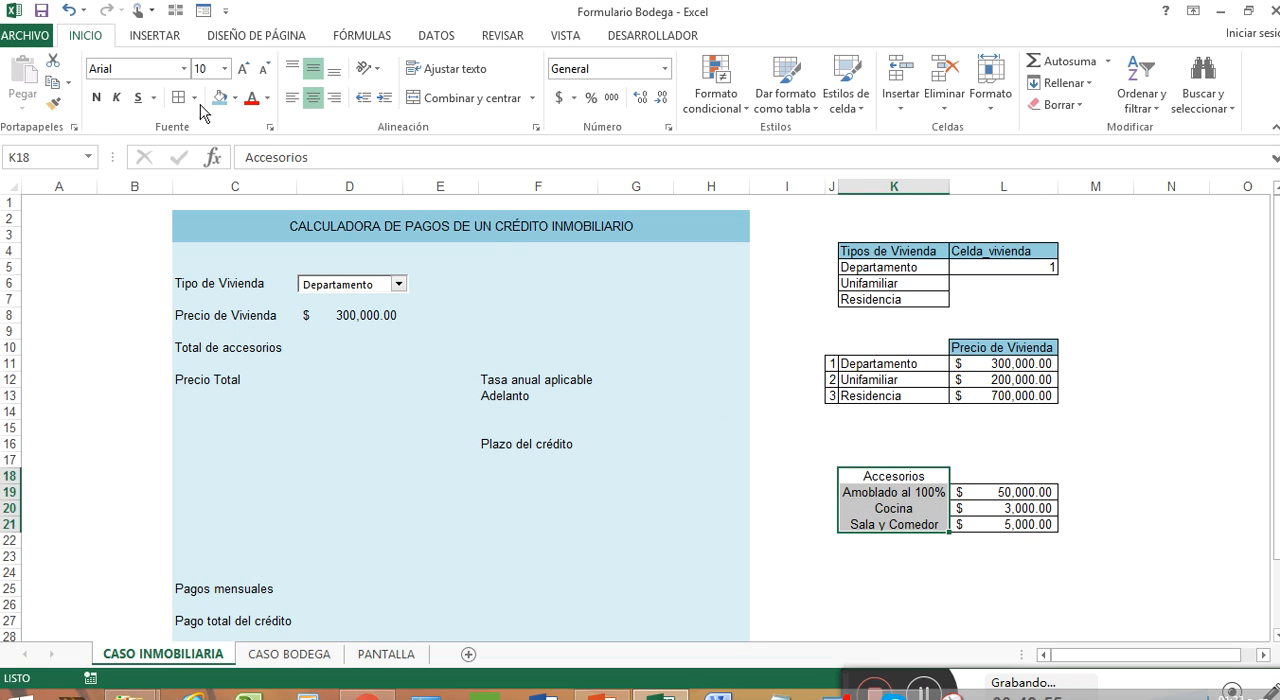
left_click(292, 97)
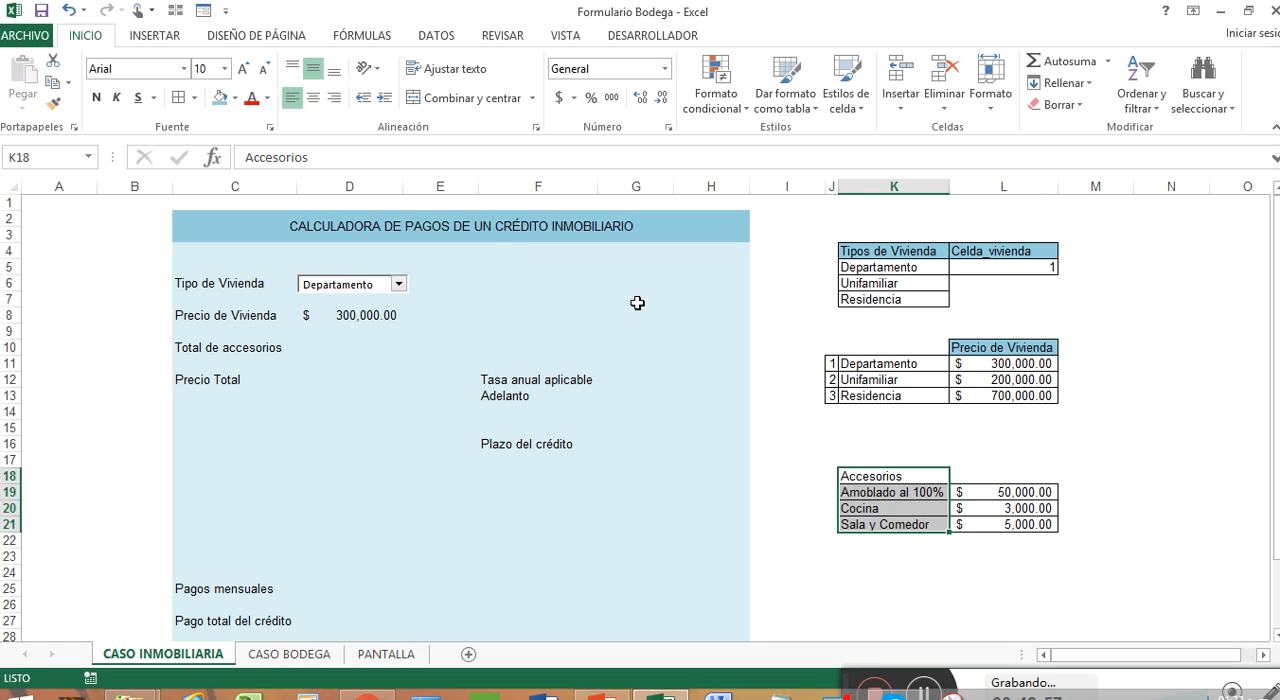
Step: Copy the blue header format of L10 onto the Accesorios heading in K18 and center it
right_click(975, 347)
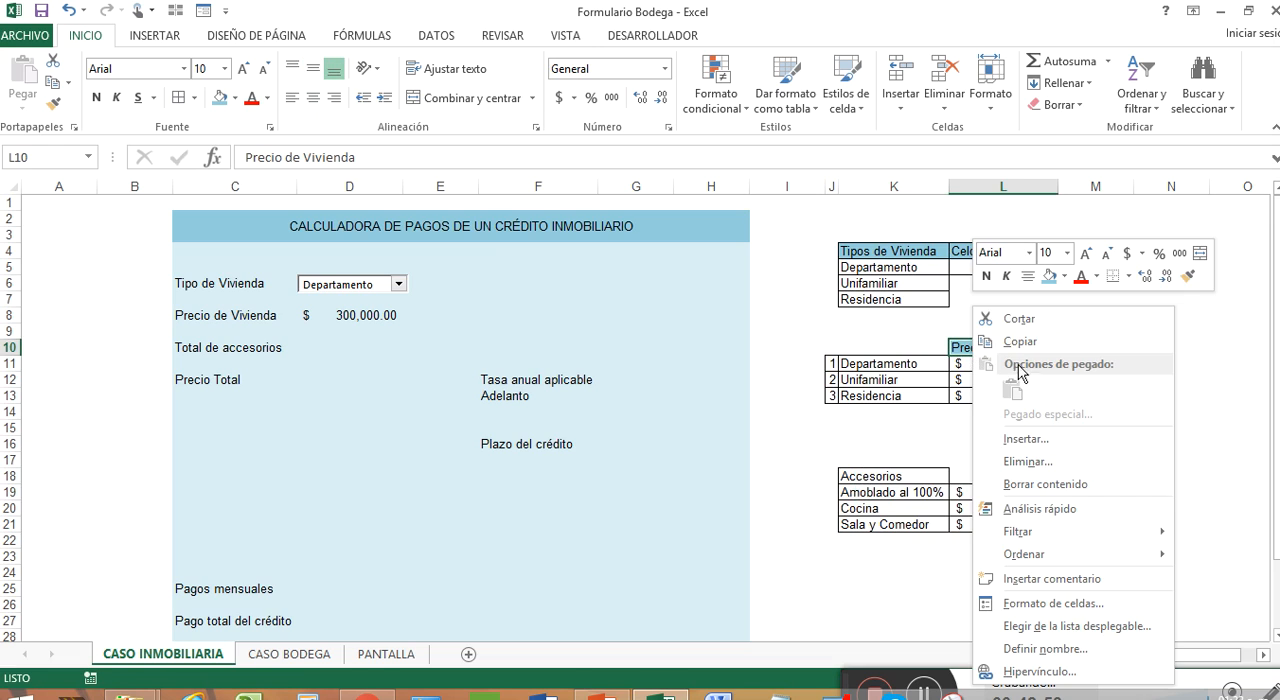
left_click(1186, 277)
left_click(928, 476)
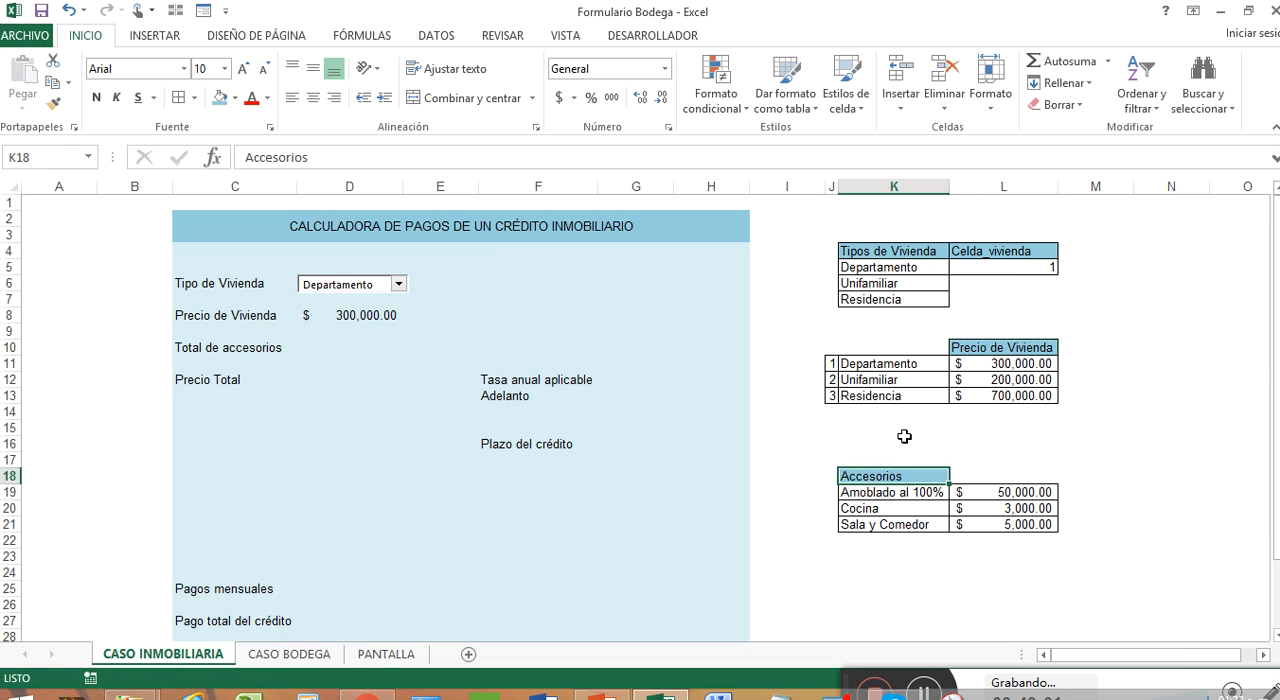
left_click(313, 97)
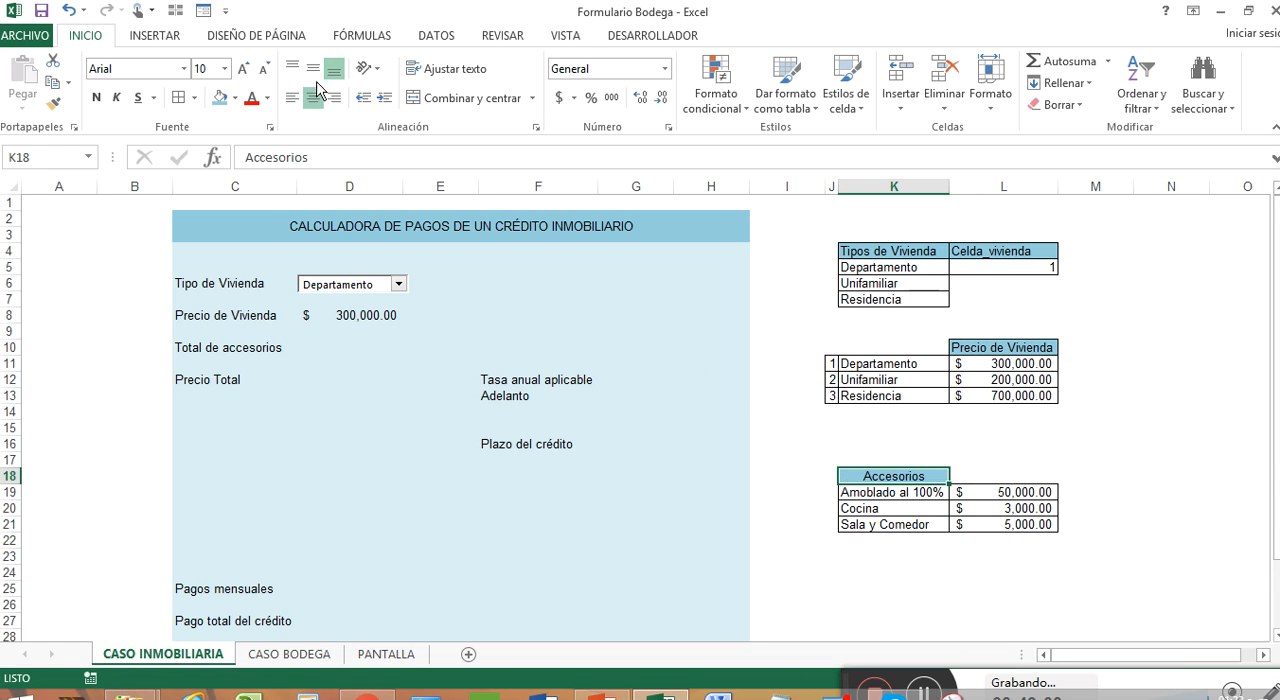
left_click(1034, 462)
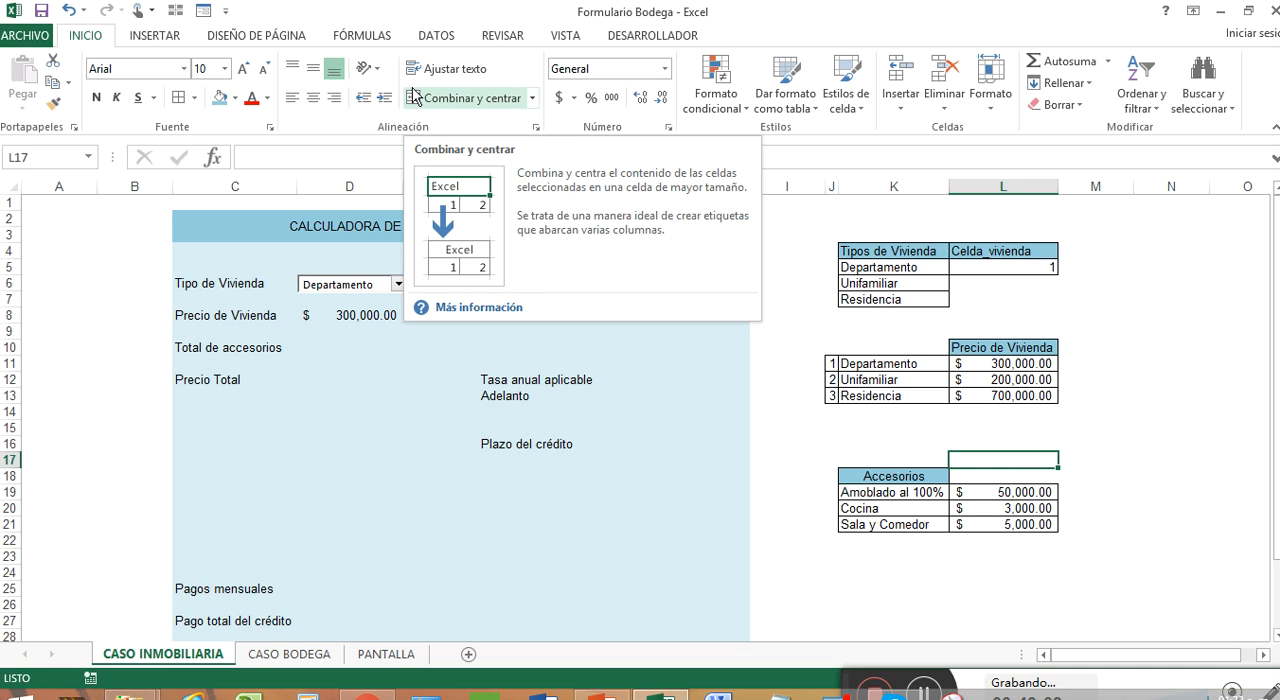
Step: Replace the accessory name in K19 with Lavandería
left_click(627, 36)
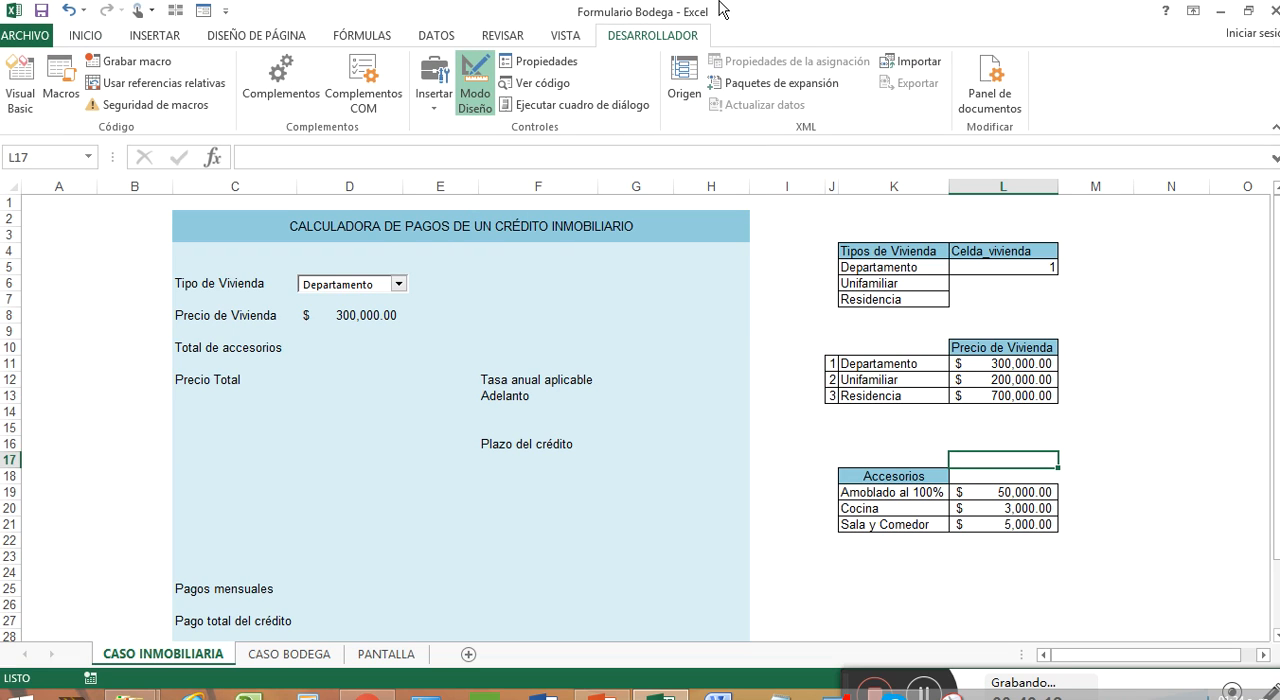
left_click(898, 493)
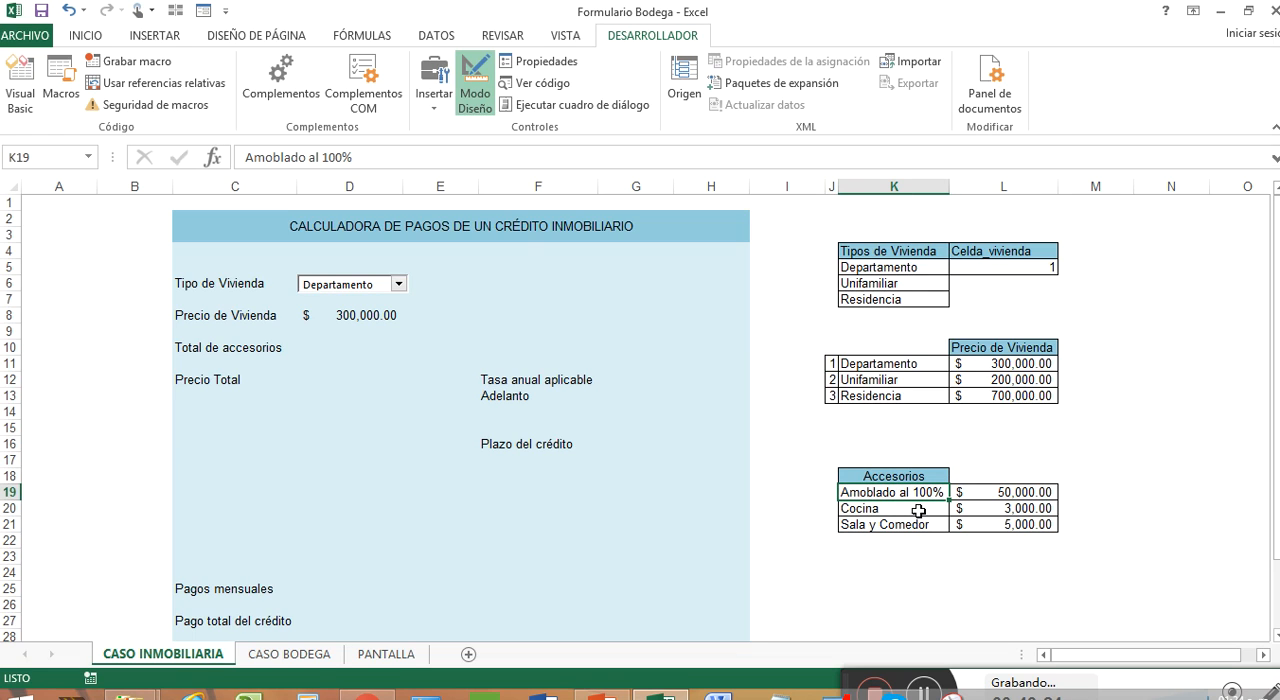
left_click(918, 510)
left_click(921, 527)
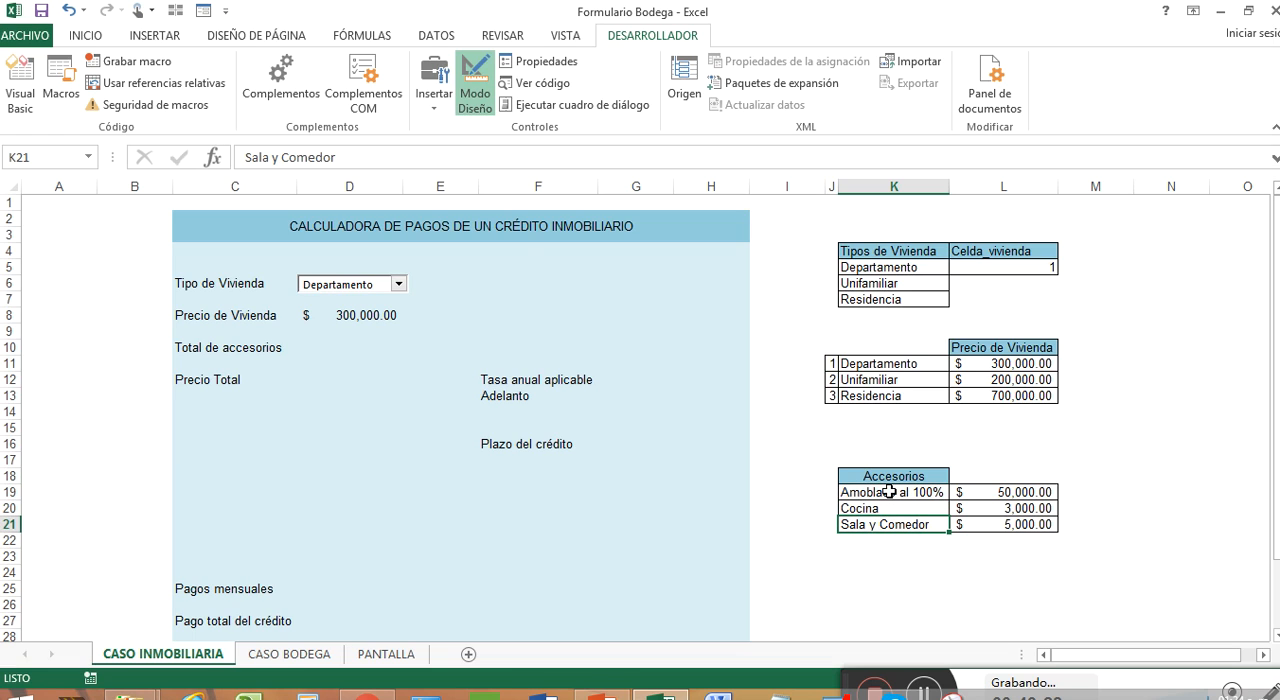
left_click(890, 492)
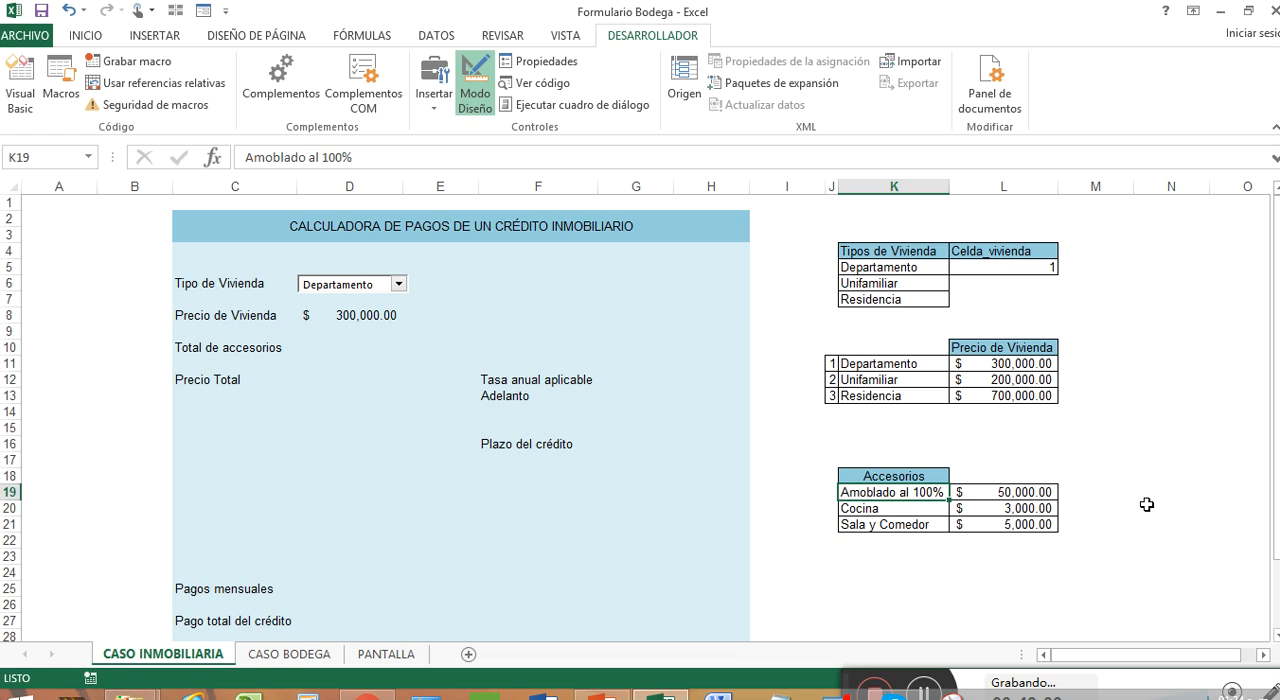
type("Lavan")
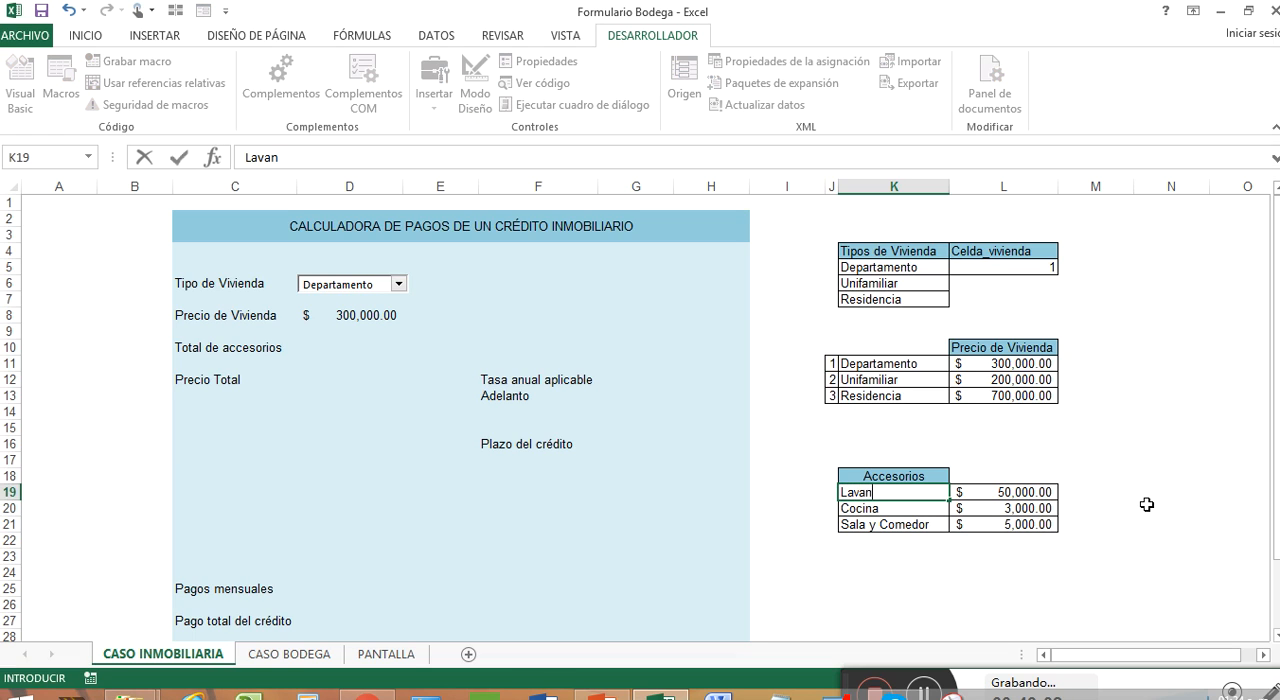
type("dería")
left_click(942, 522)
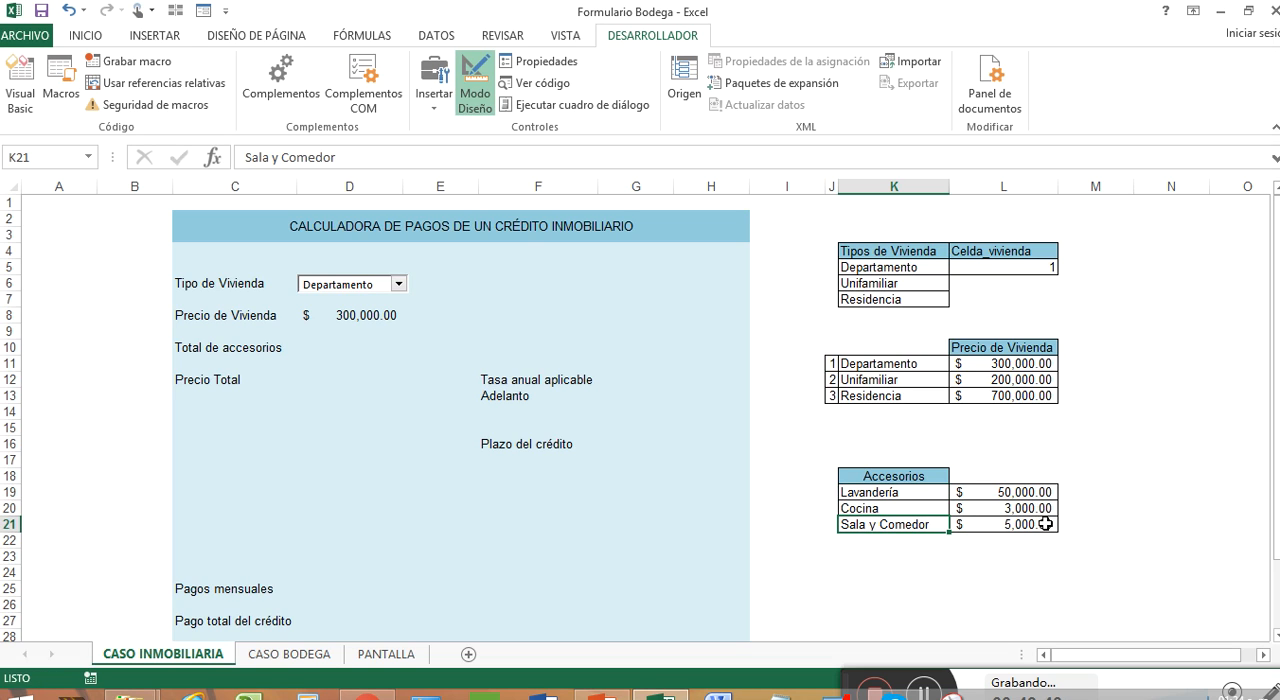
Step: Set the Lavandería price in L19 to 1000
left_click_drag(1040, 494, 1043, 525)
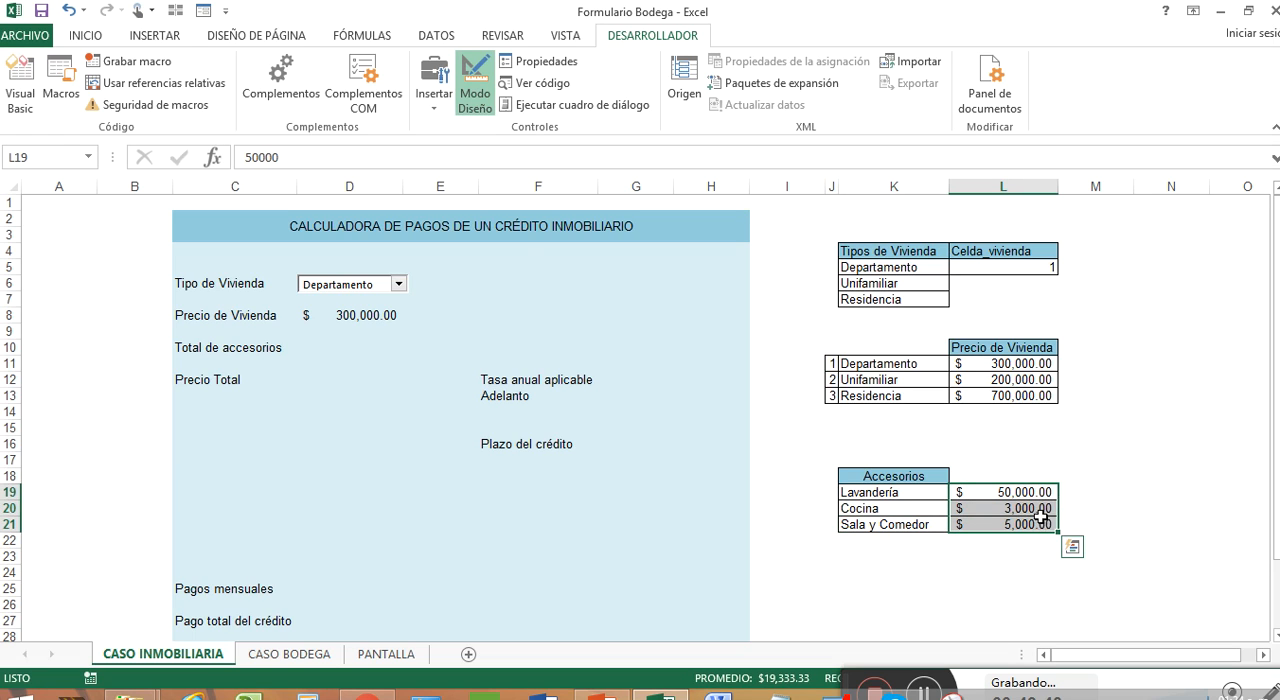
left_click(1036, 494)
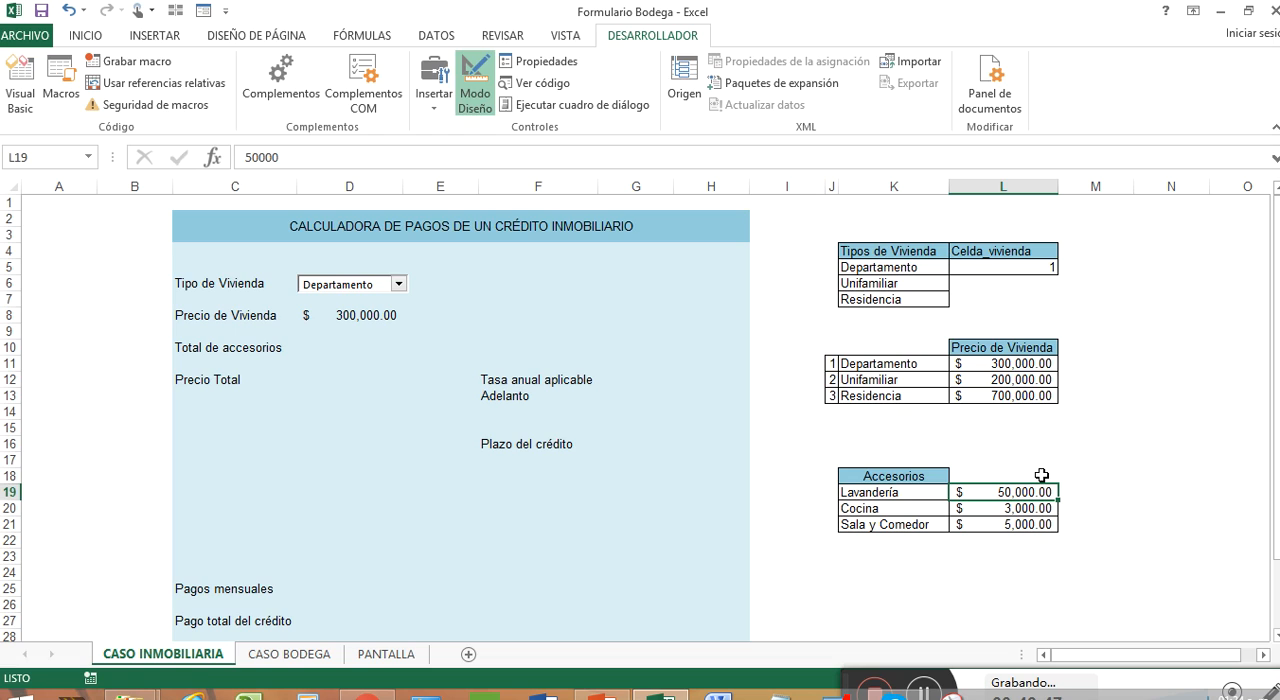
type("1000")
key("Return")
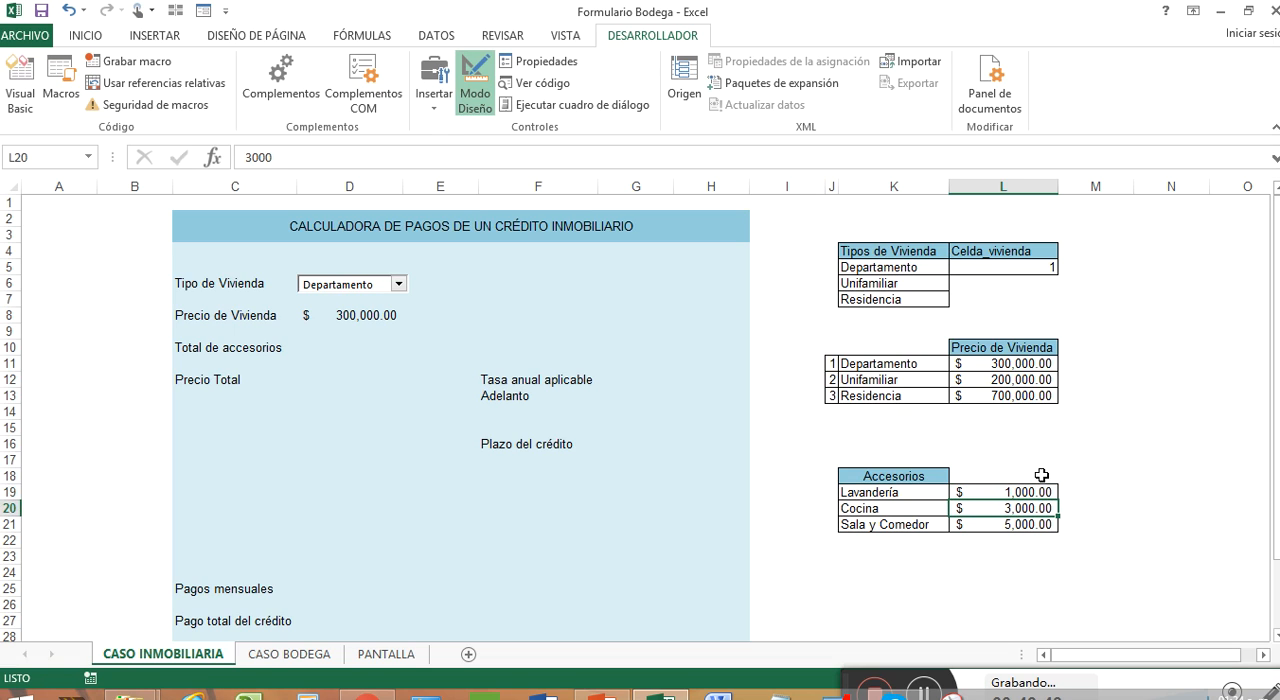
Step: Insert a form-control group box over about F4:H11, above the Tasa anual aplicable label
left_click(635, 284)
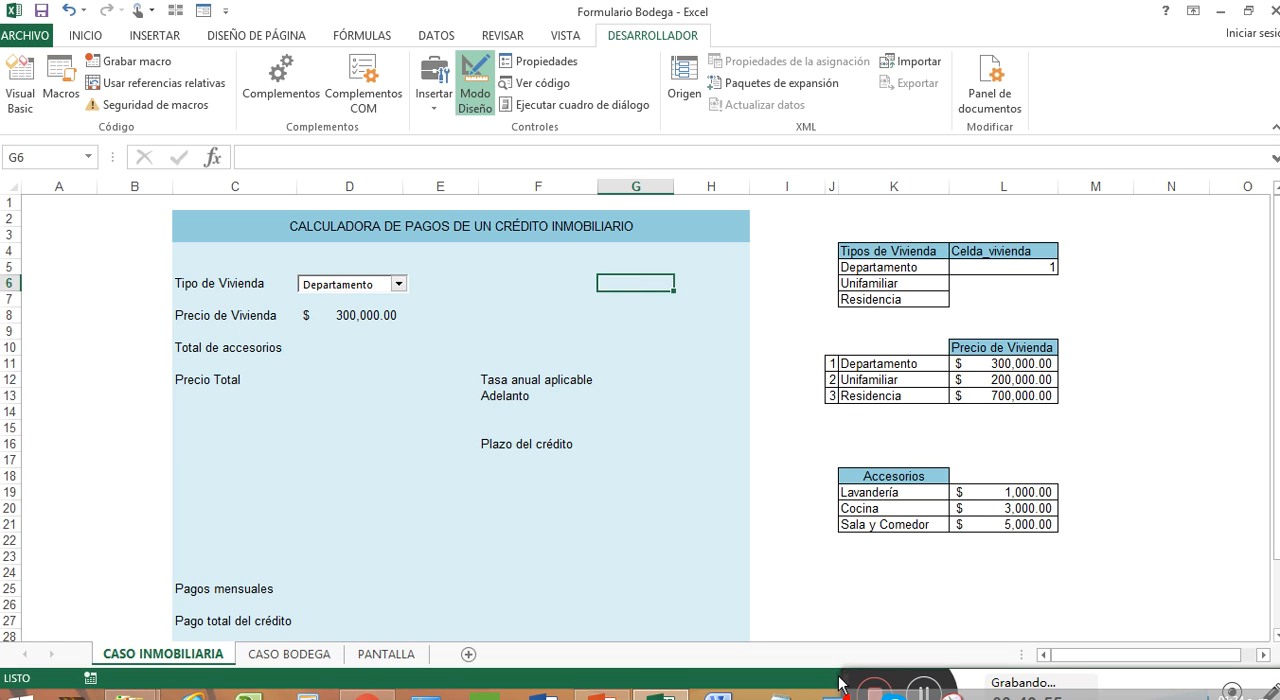
left_click_drag(846, 676, 840, 654)
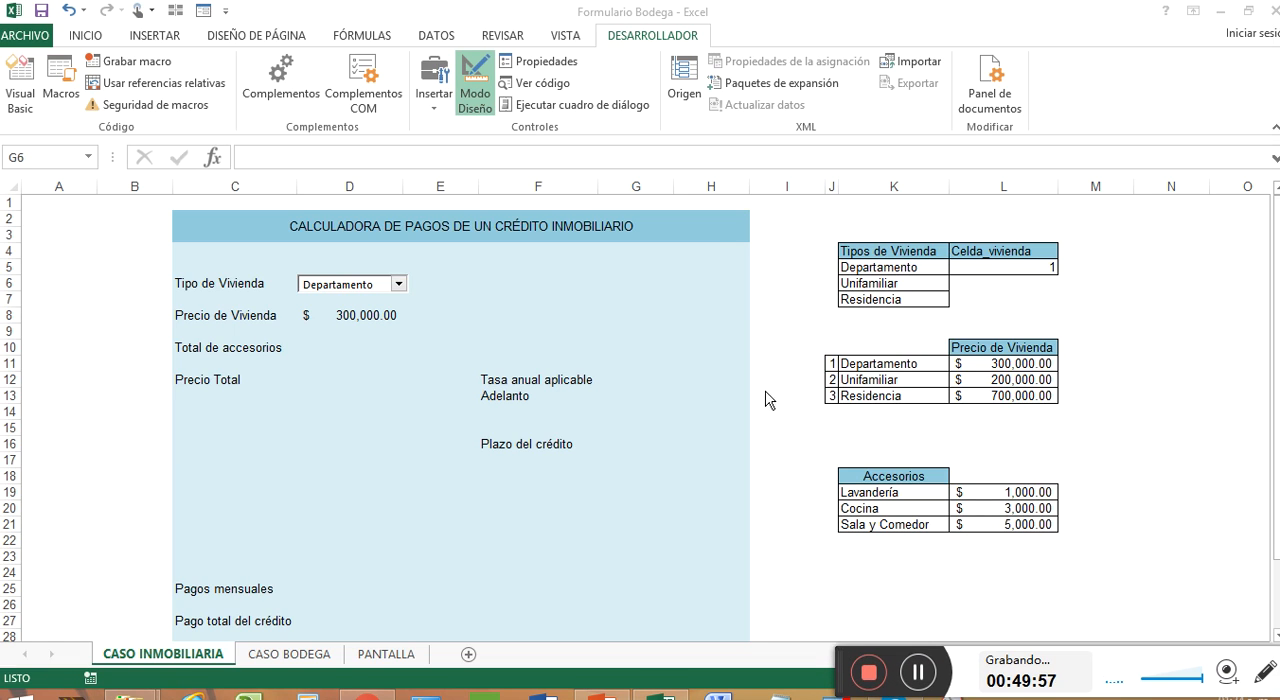
left_click(436, 100)
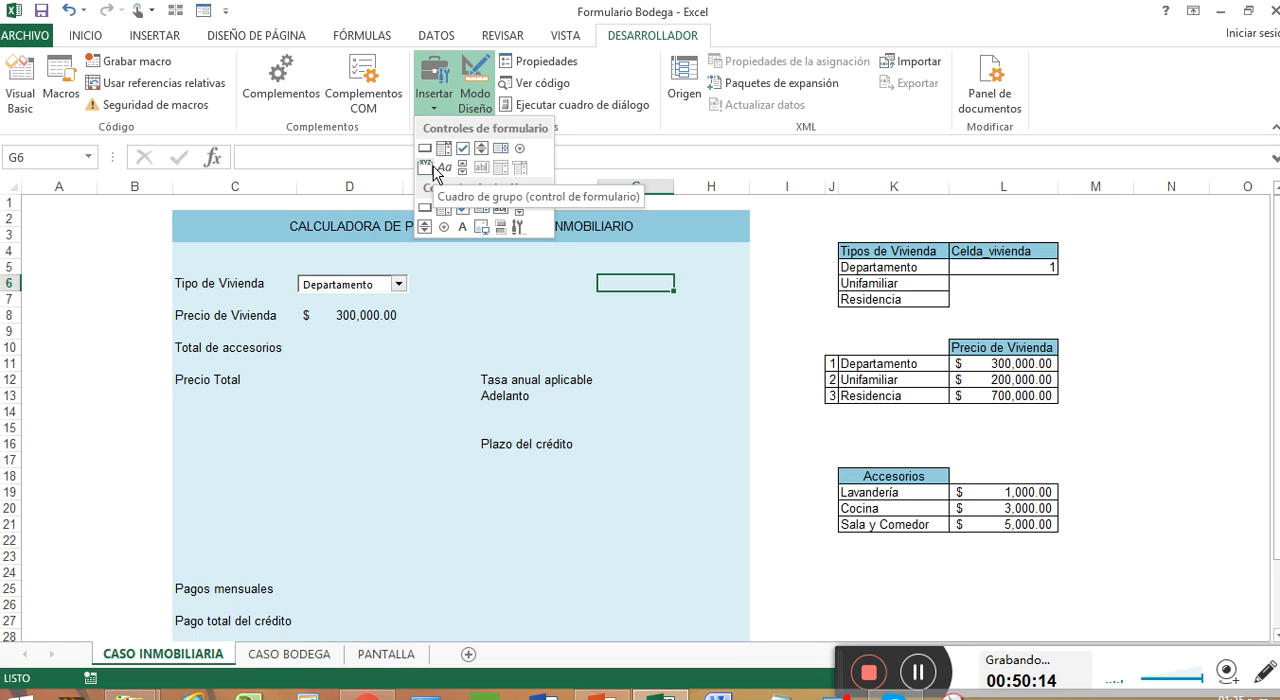
left_click(430, 167)
left_click_drag(496, 253, 655, 364)
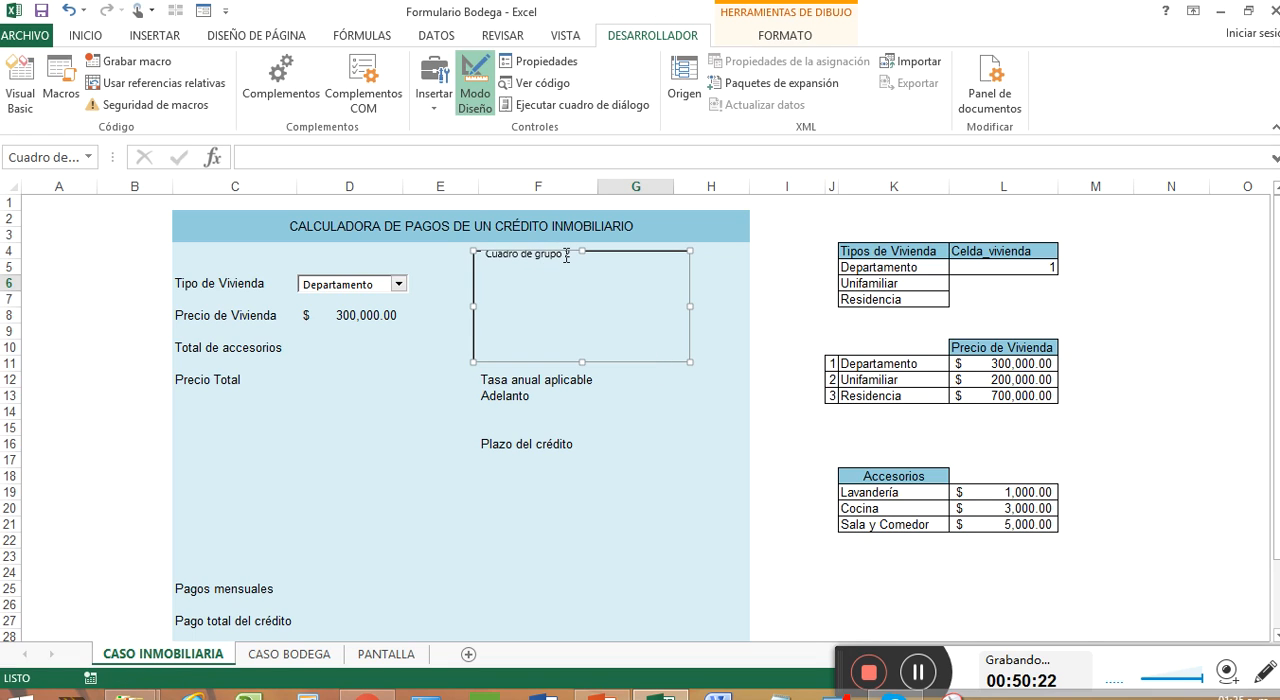
Step: Change the group box caption to Accesorios and select the caption text
left_click(568, 256)
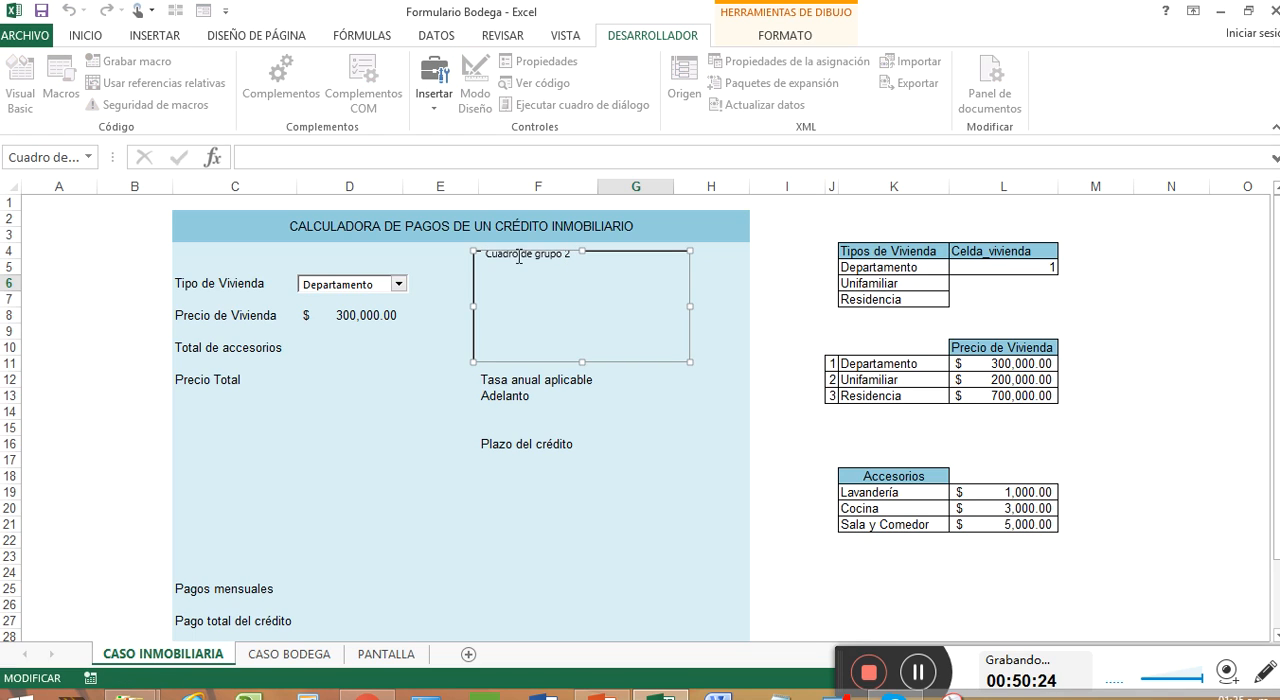
left_click_drag(487, 253, 525, 253)
key("Delete")
key("Delete")
key("Delete")
key("Delete")
key("Delete")
key("Delete")
key("Delete")
key("Delete")
key("Delete")
key("Delete")
key("Delete")
key("Delete")
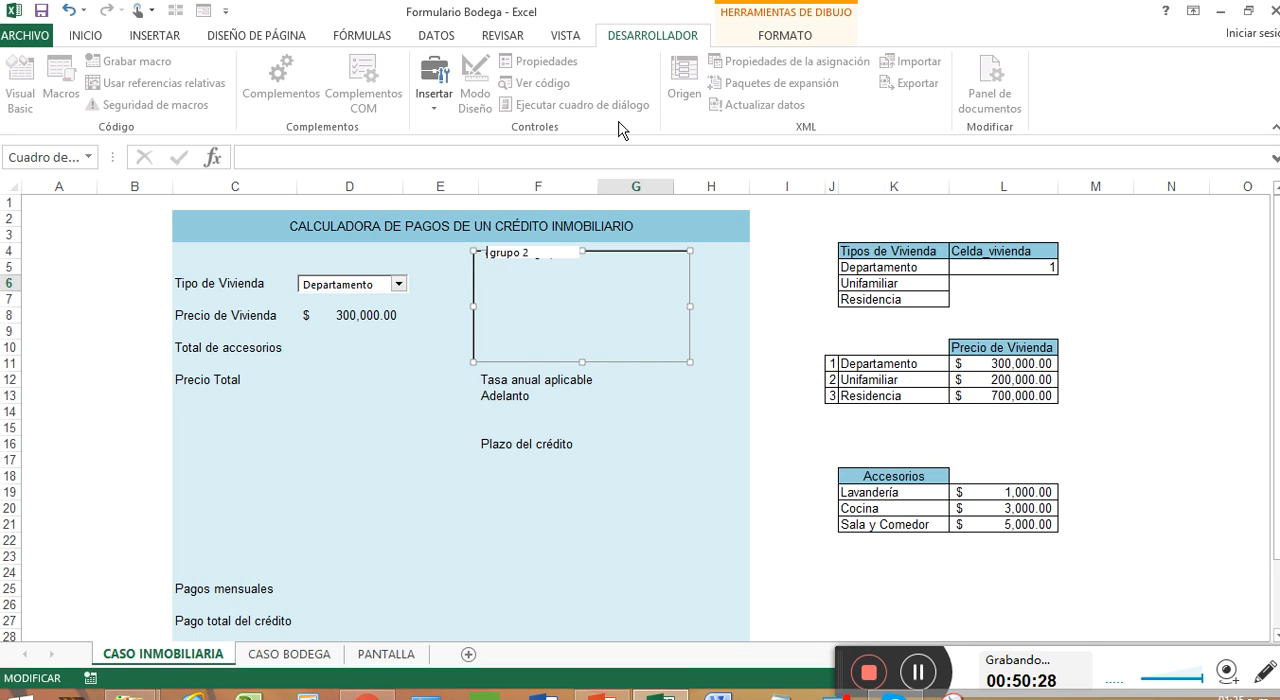
type("Accesorios")
left_click_drag(546, 254, 485, 254)
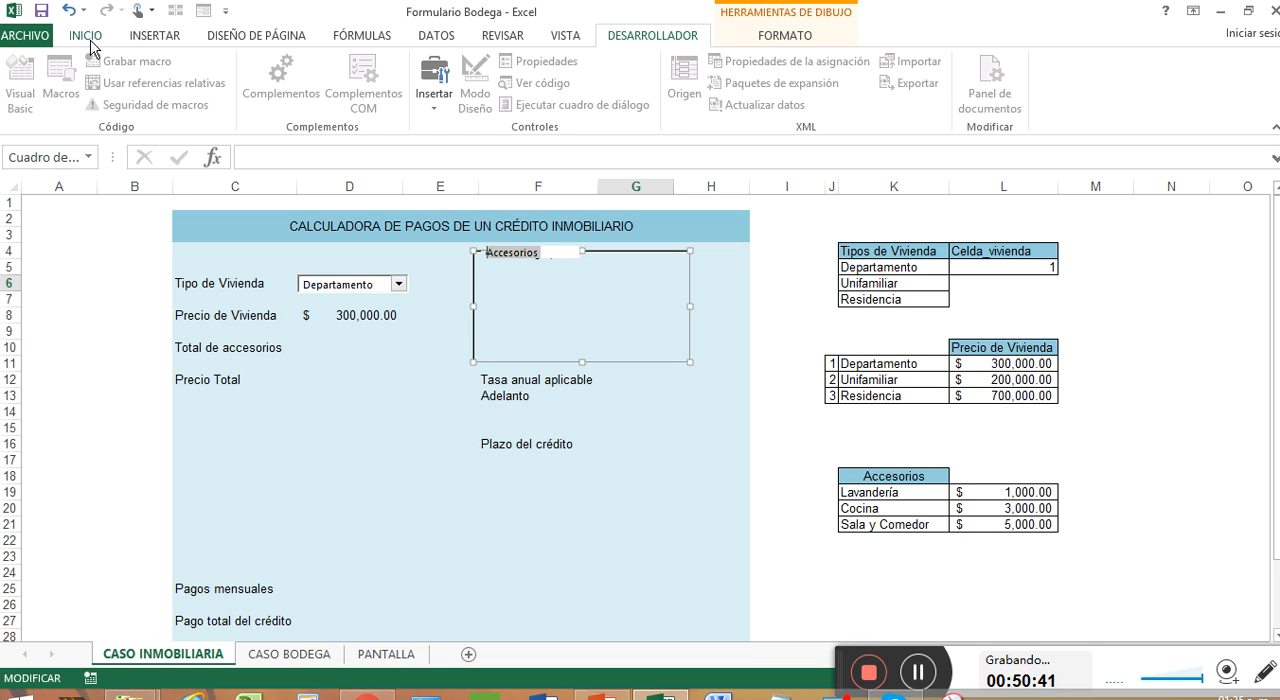
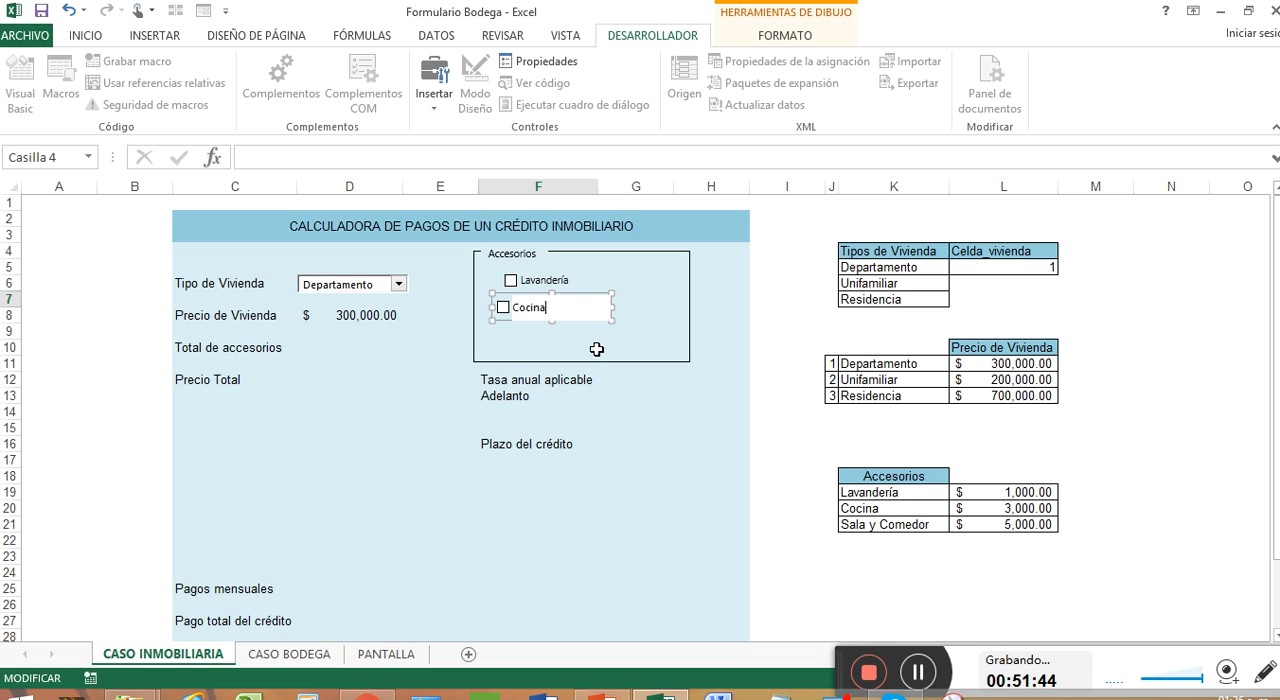
Step: Insert a third form-control check box below Cocina inside the Accesorios group box
left_click(571, 346)
left_click(436, 101)
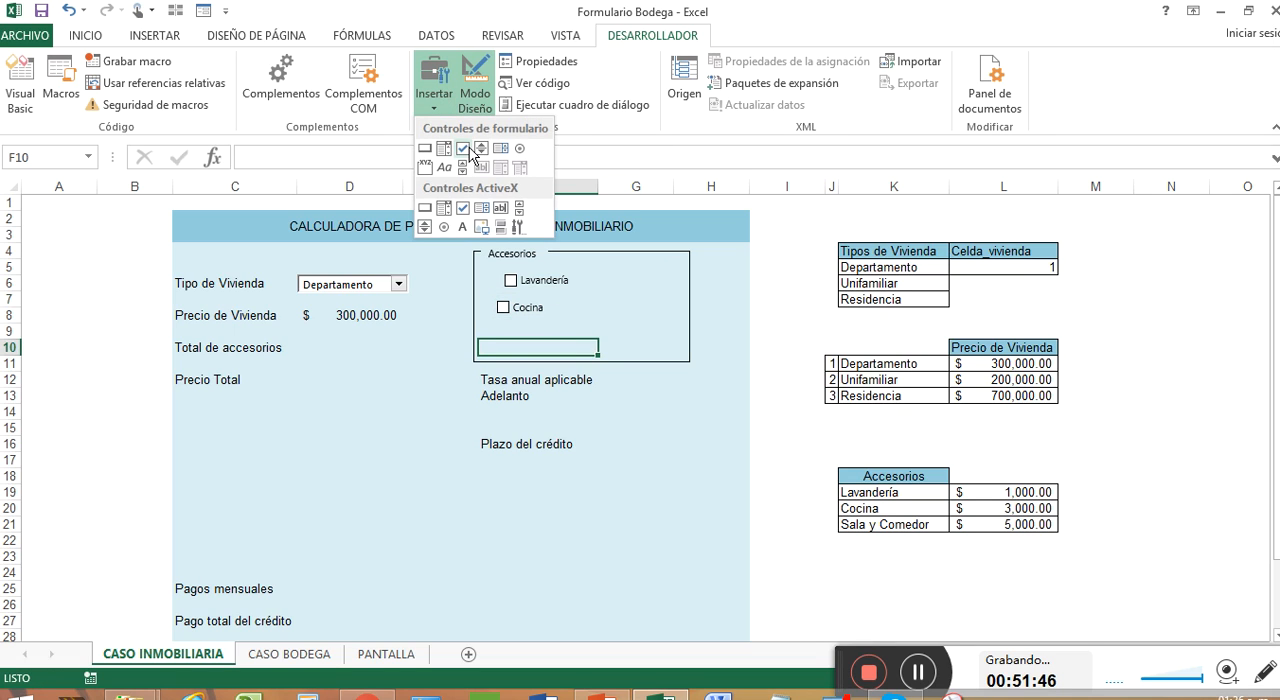
left_click(446, 160)
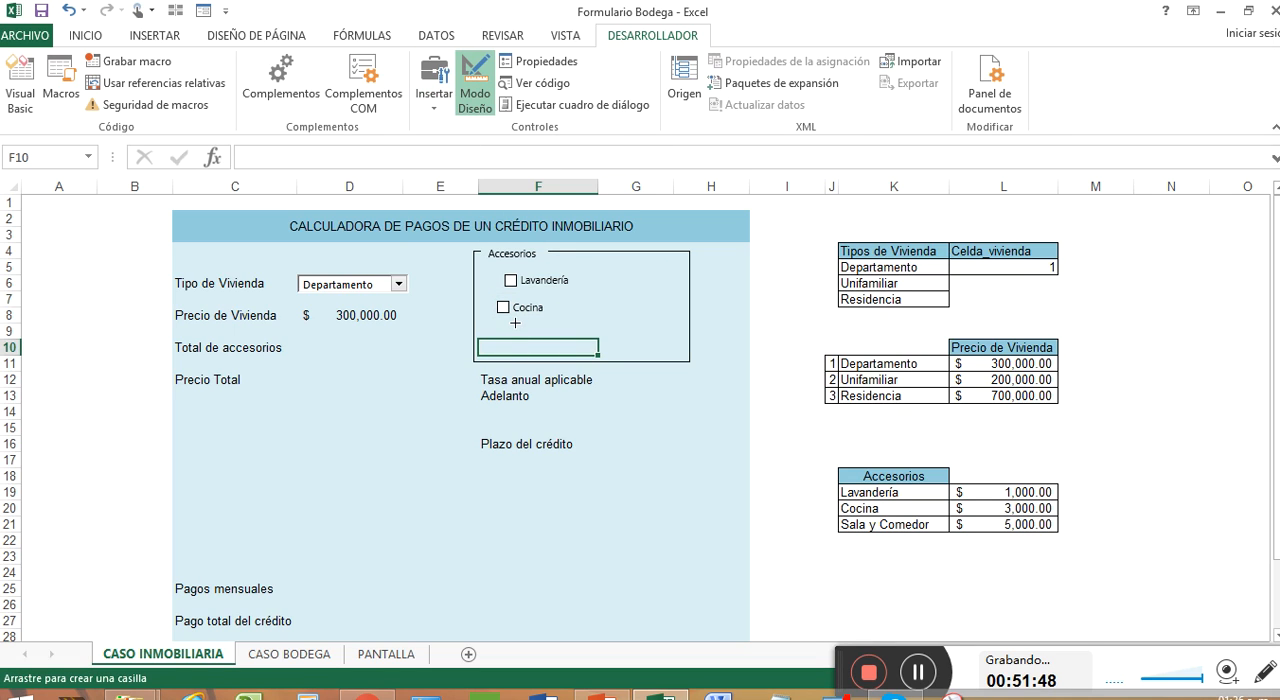
left_click_drag(515, 322, 607, 346)
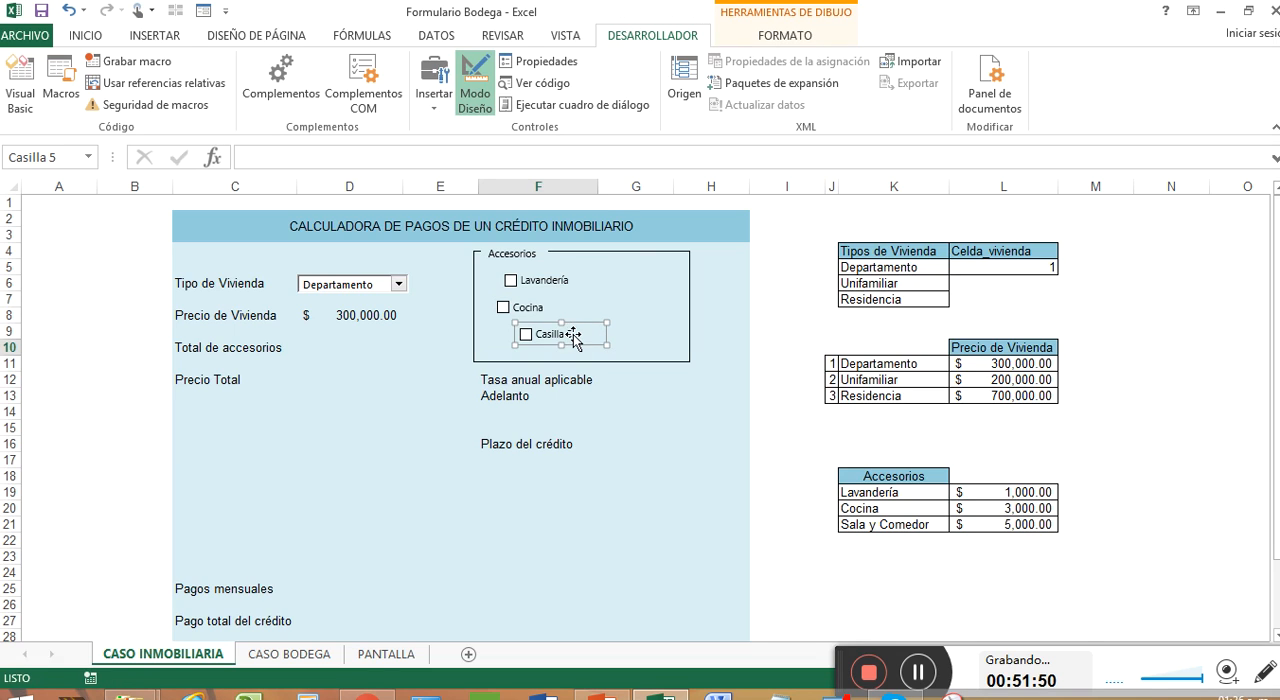
Step: Change the new check box caption to Sala y Comedor and widen the control to fit the text
left_click(570, 335)
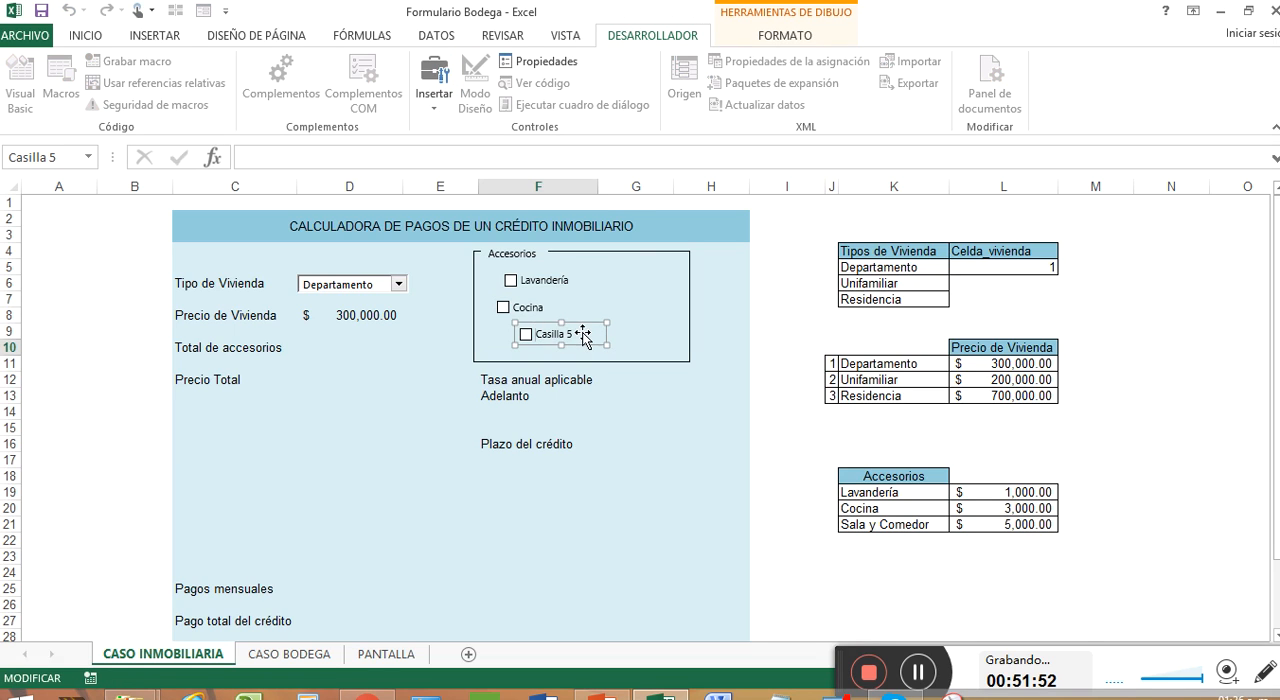
key("Delete")
key("Delete")
key("Delete")
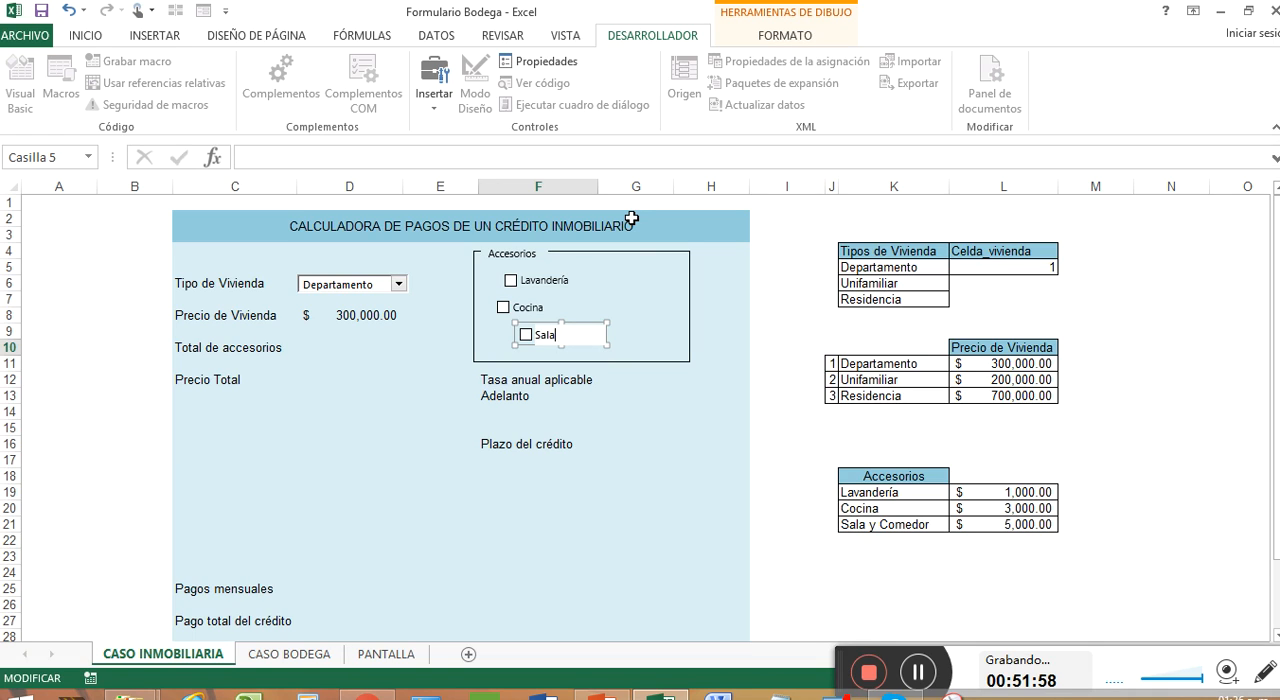
type("Sala y Comedo")
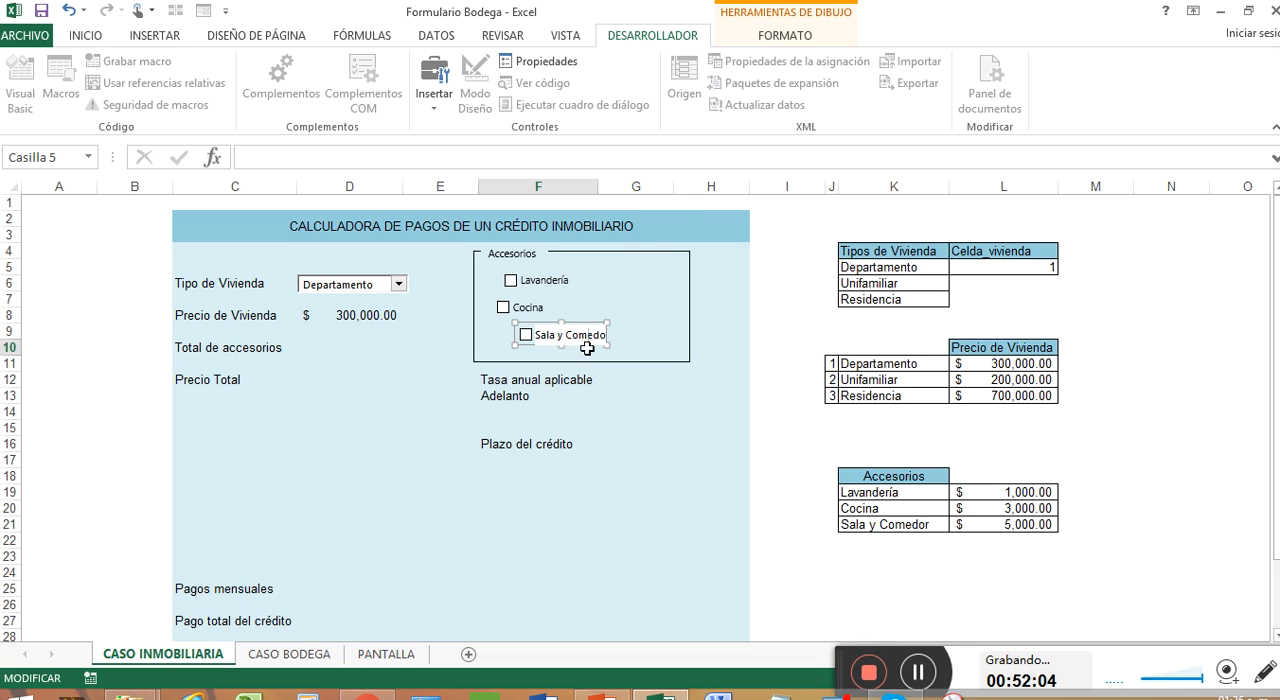
left_click_drag(607, 345, 633, 345)
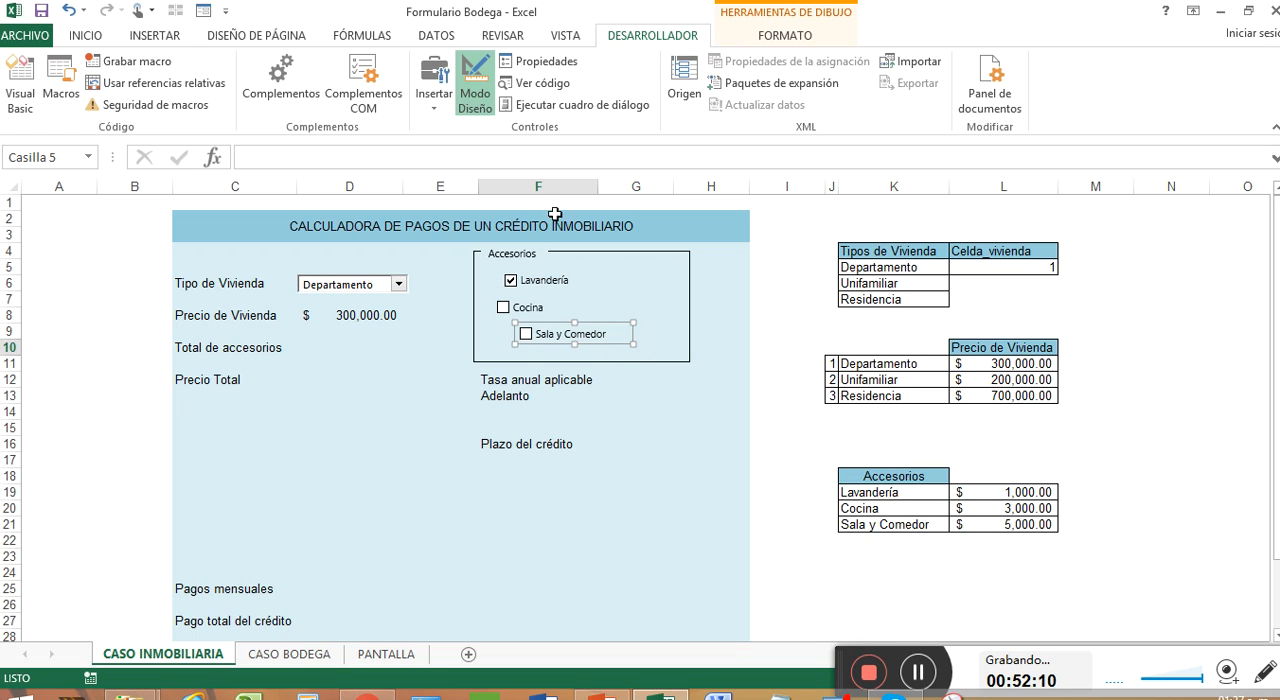
left_click(636, 297)
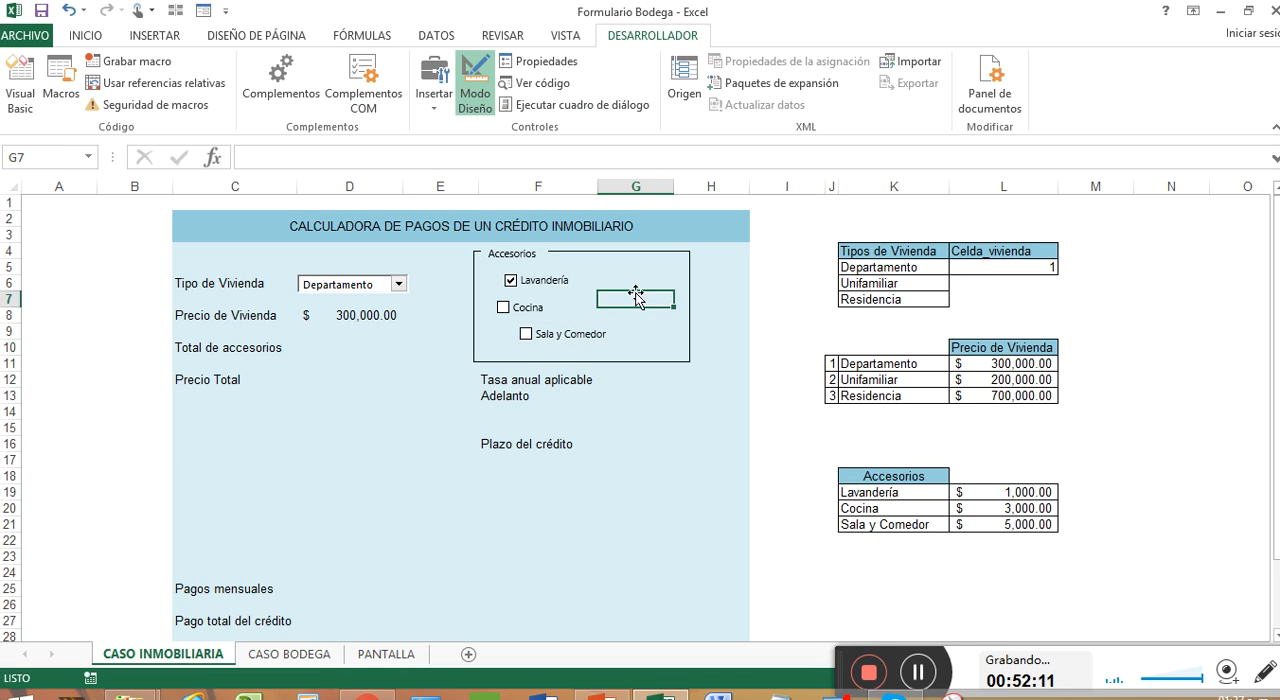
Step: Link the Lavandería check box to cell M19 and turn on Sombreado 3D for it
left_click(528, 285)
right_click(535, 278)
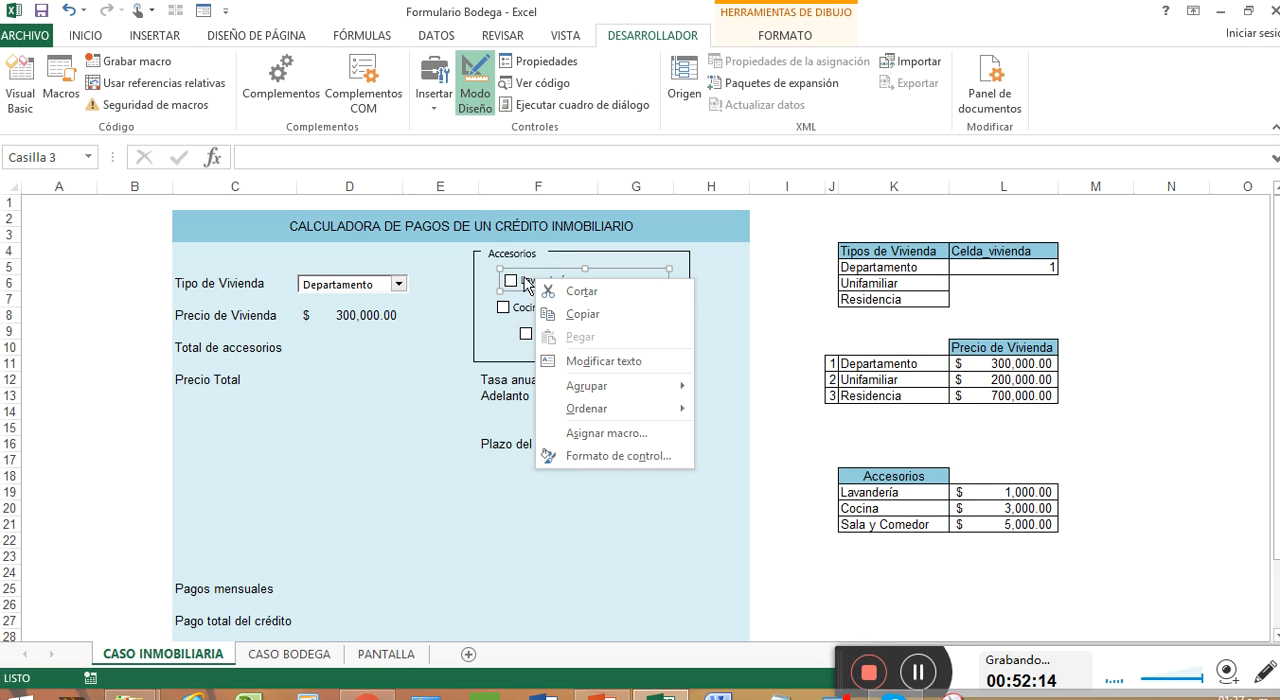
left_click(525, 279)
right_click(525, 278)
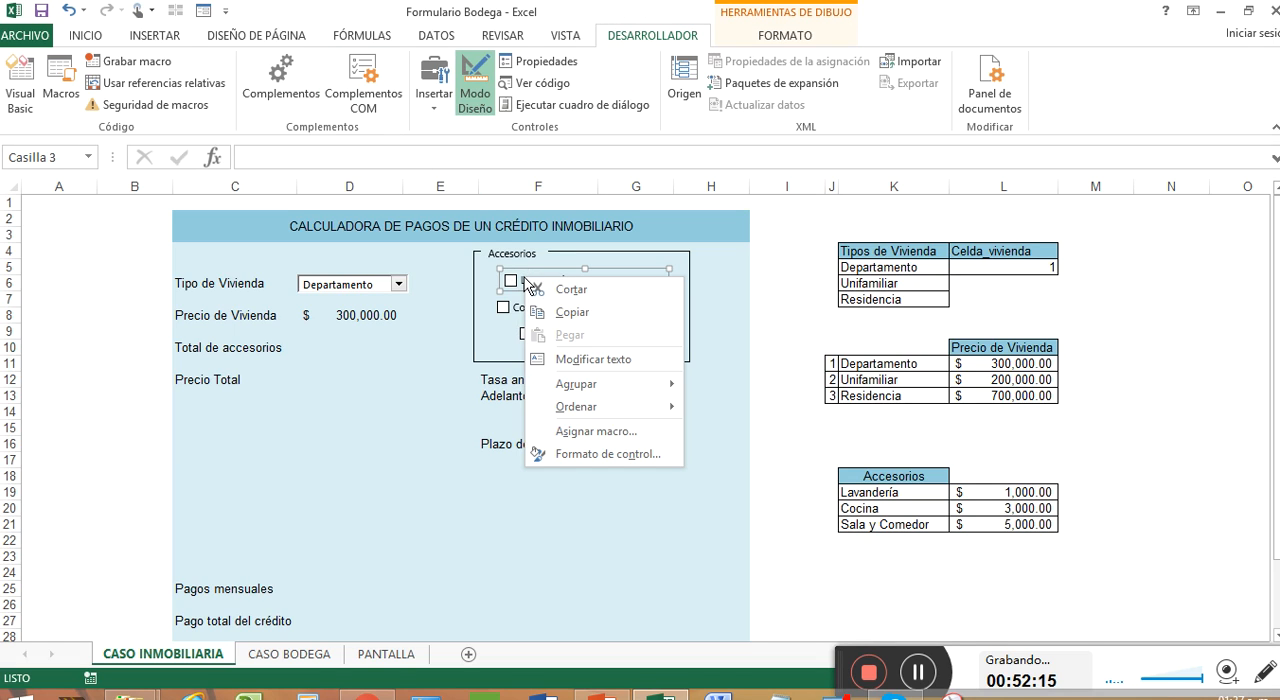
left_click(614, 455)
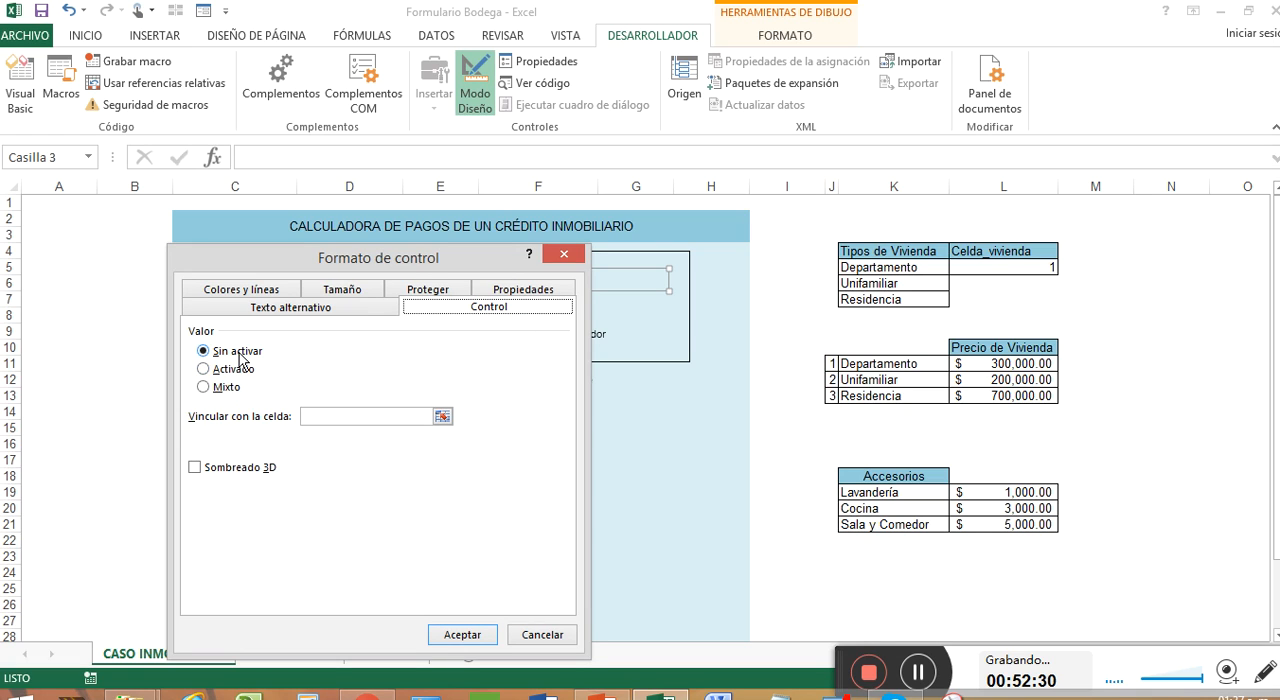
left_click(442, 416)
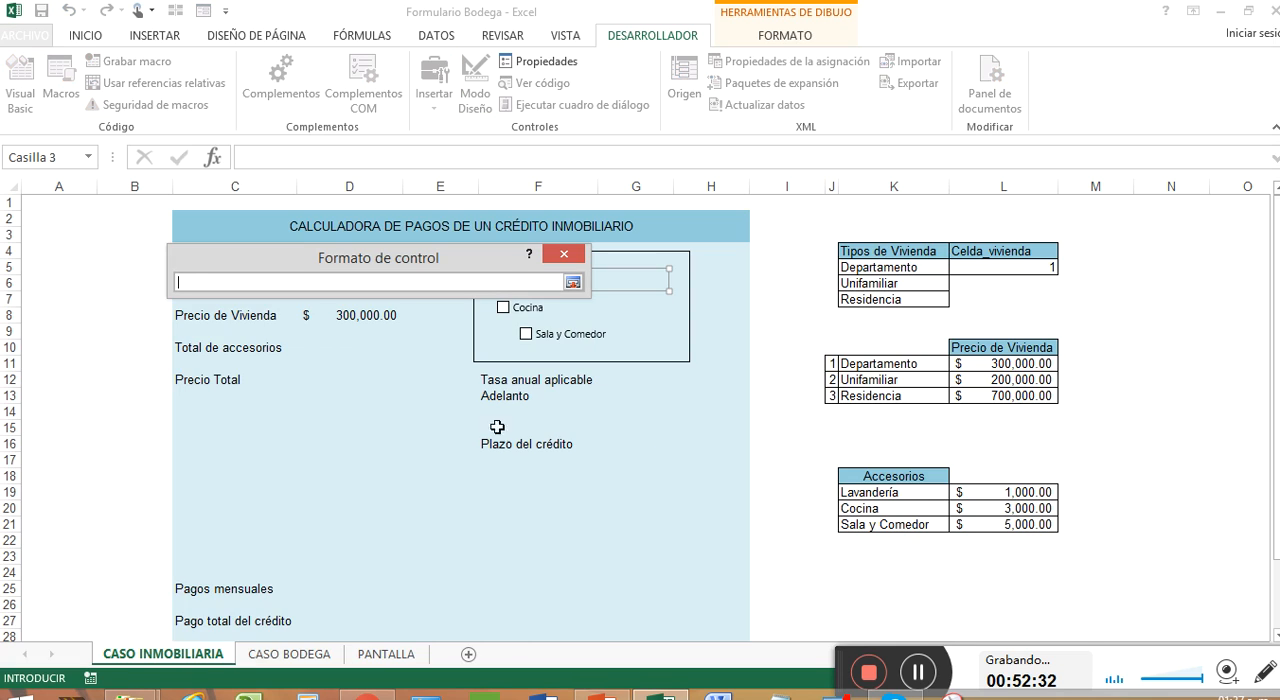
left_click(1072, 491)
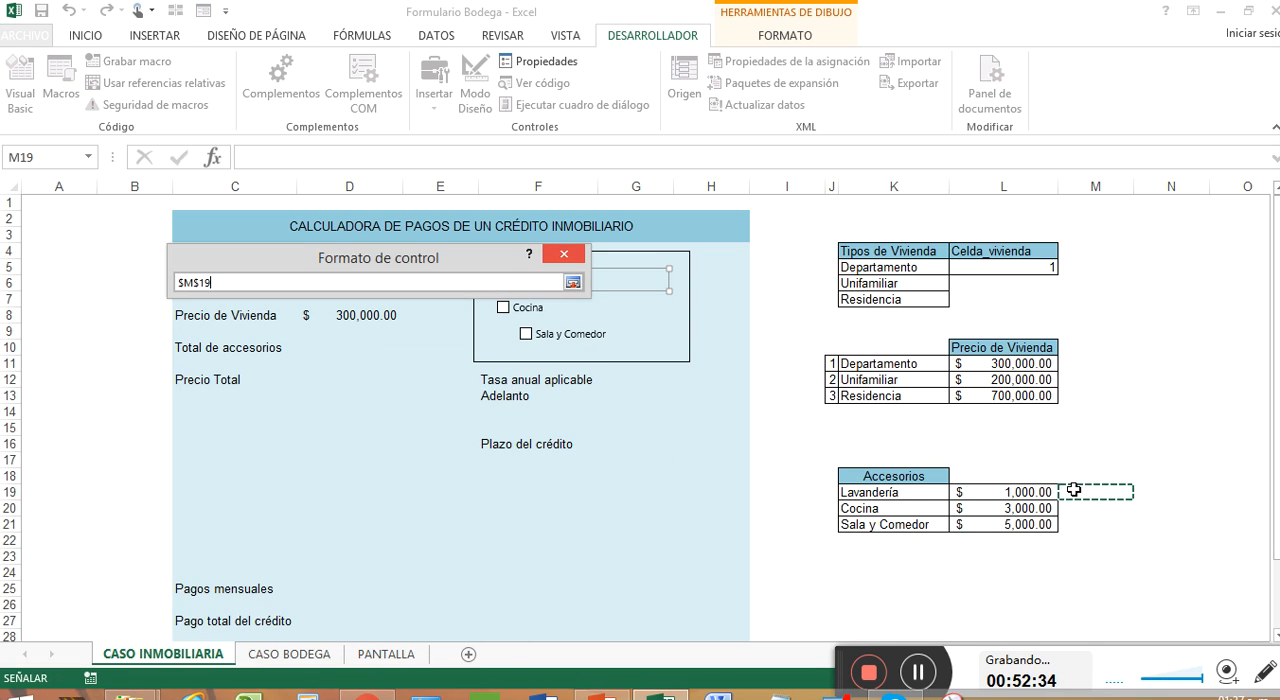
left_click(573, 283)
left_click(196, 470)
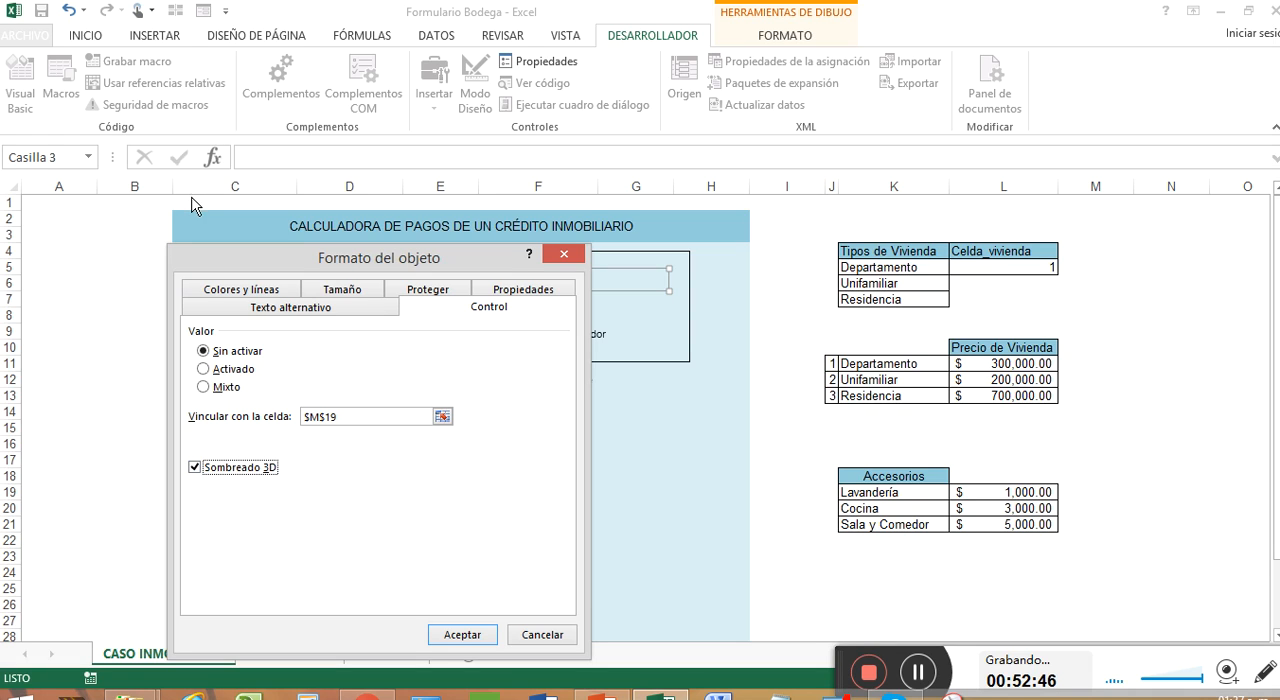
left_click(458, 634)
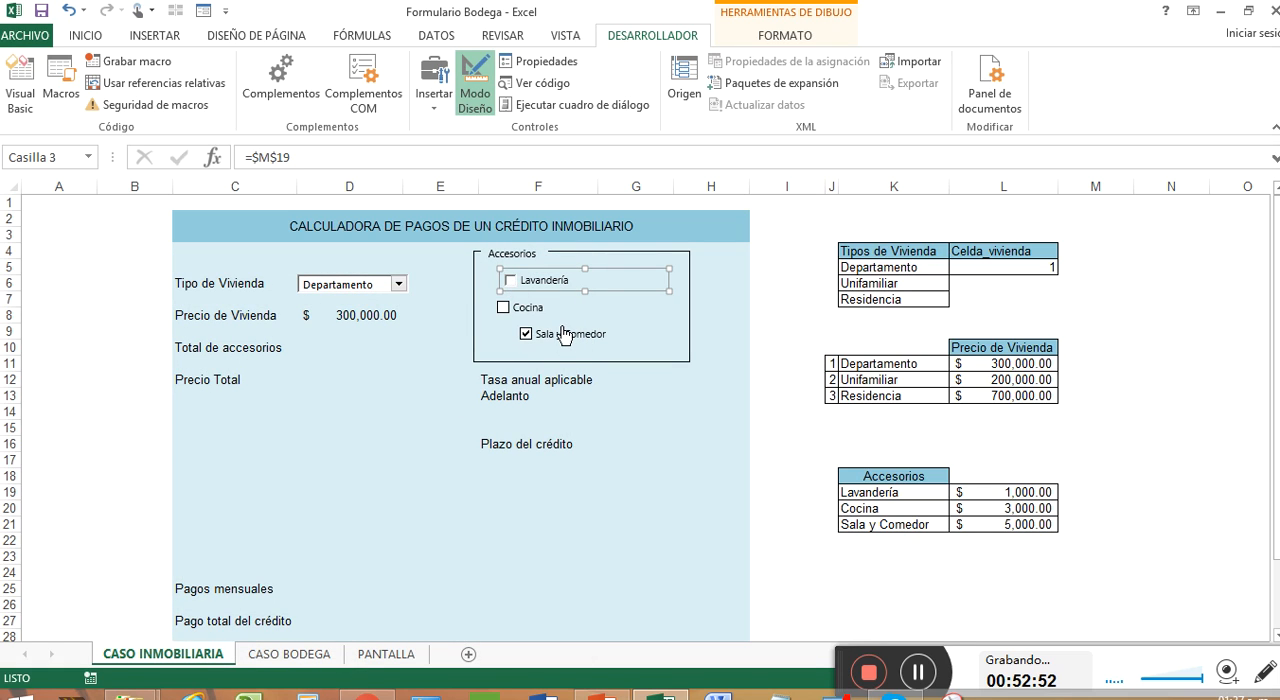
Step: Tick the Lavandería check box, autofit column M and select the linked cell M19
left_click(612, 298)
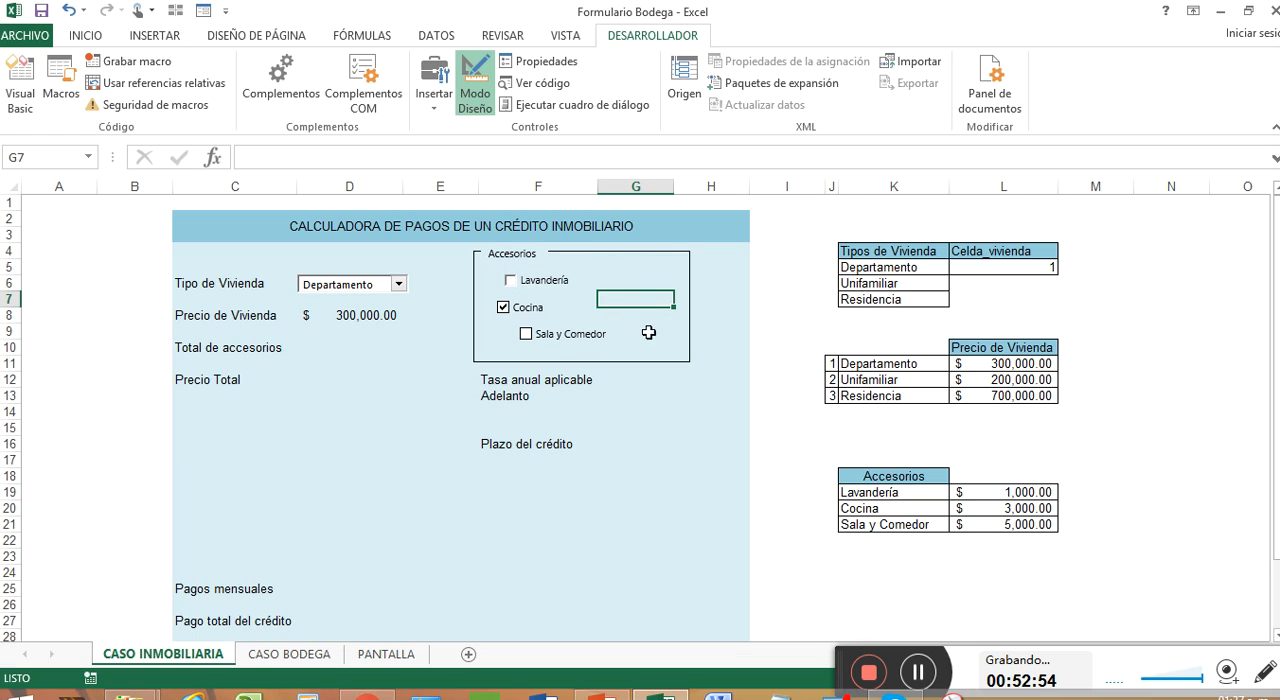
left_click(517, 286)
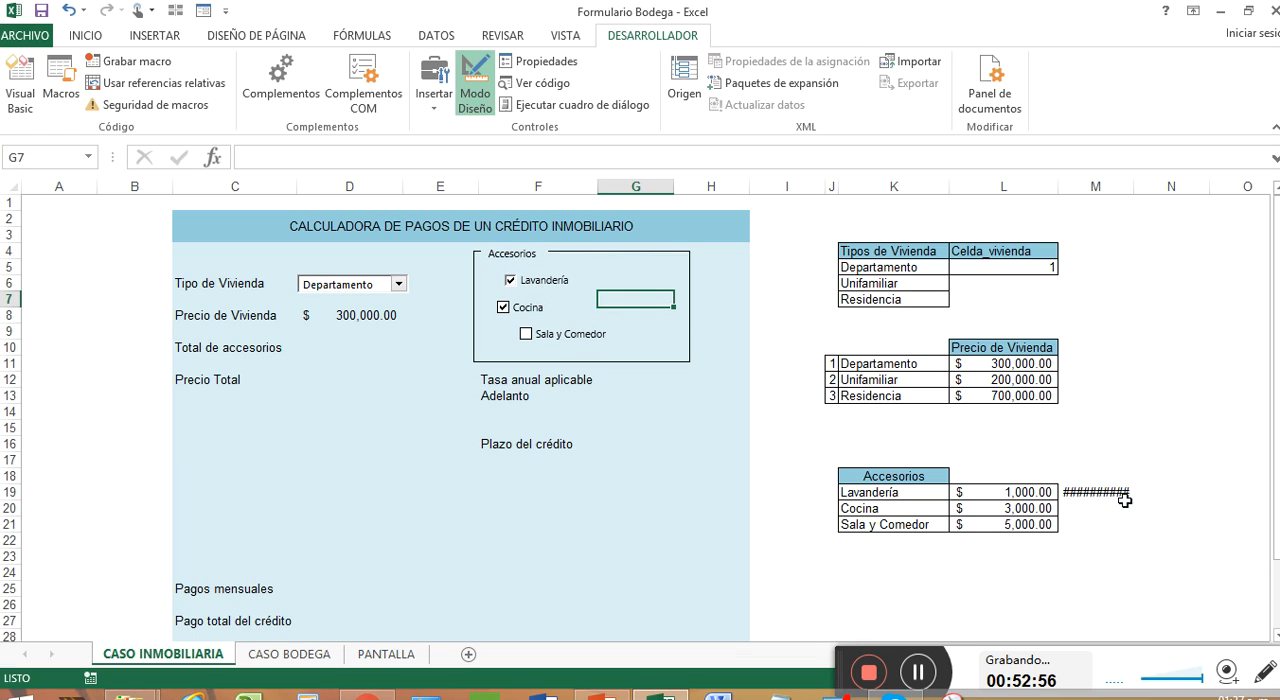
double_click(1133, 187)
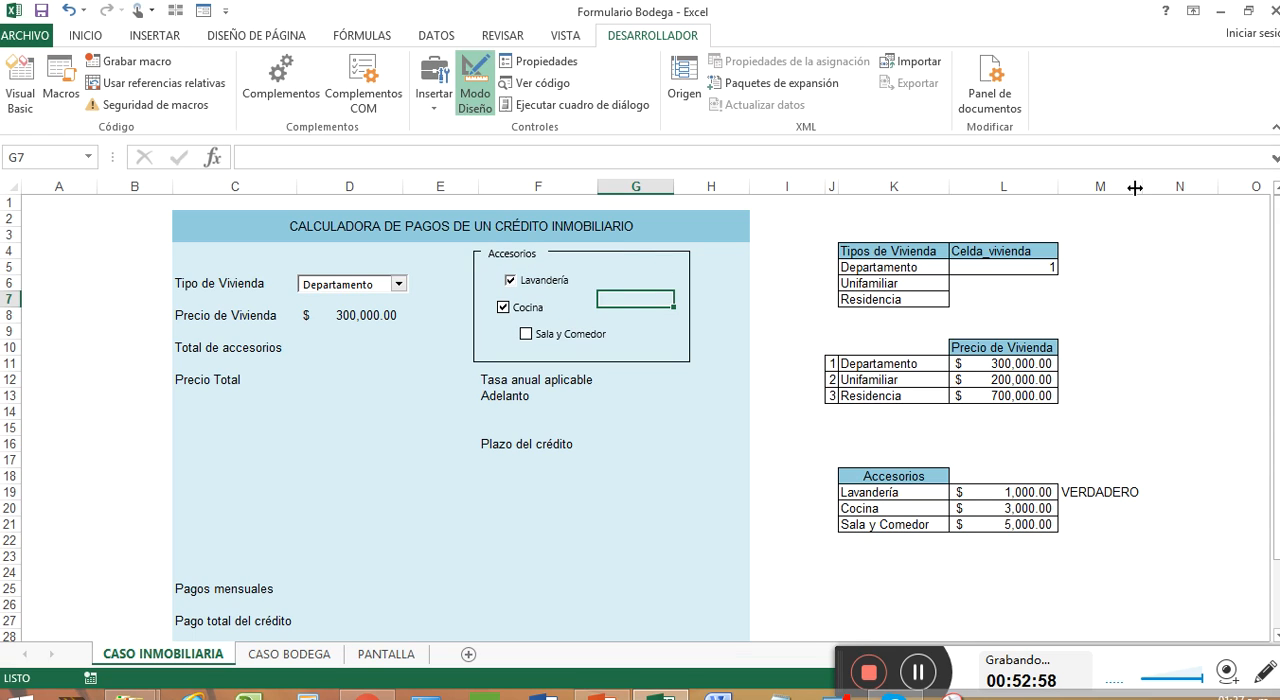
left_click(1100, 490)
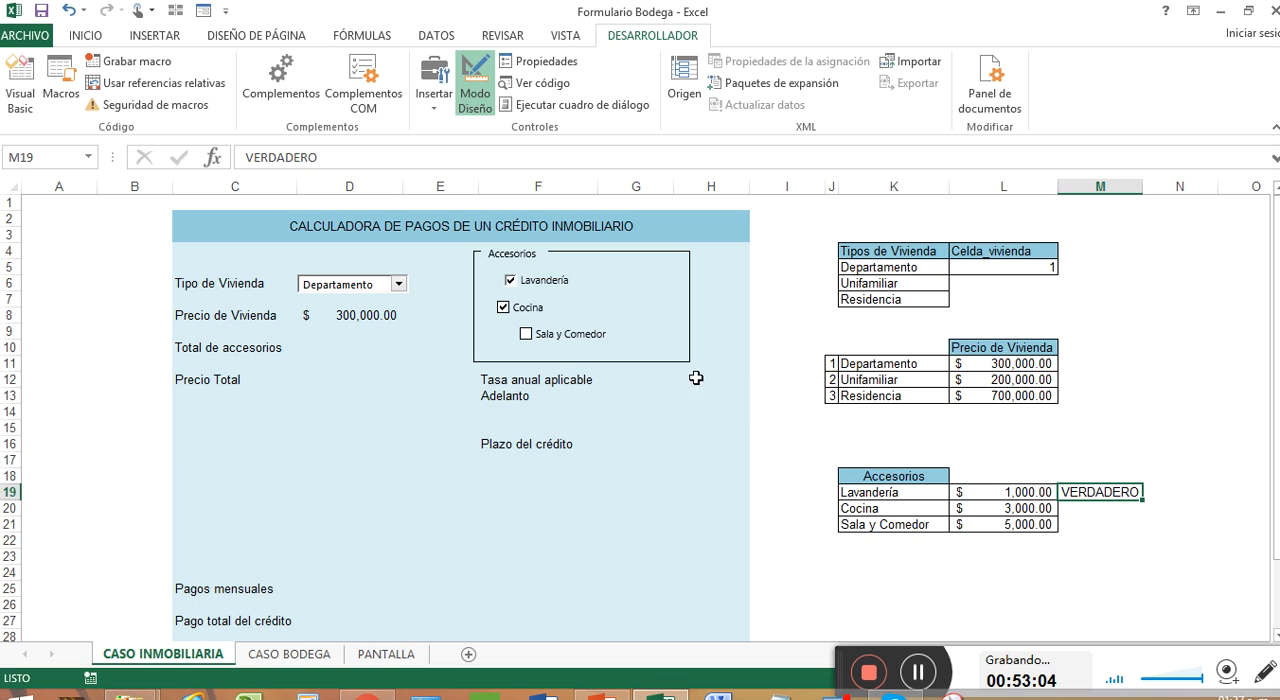
left_click(545, 316)
left_click(577, 314)
right_click(578, 314)
key("Escape")
right_click(569, 302)
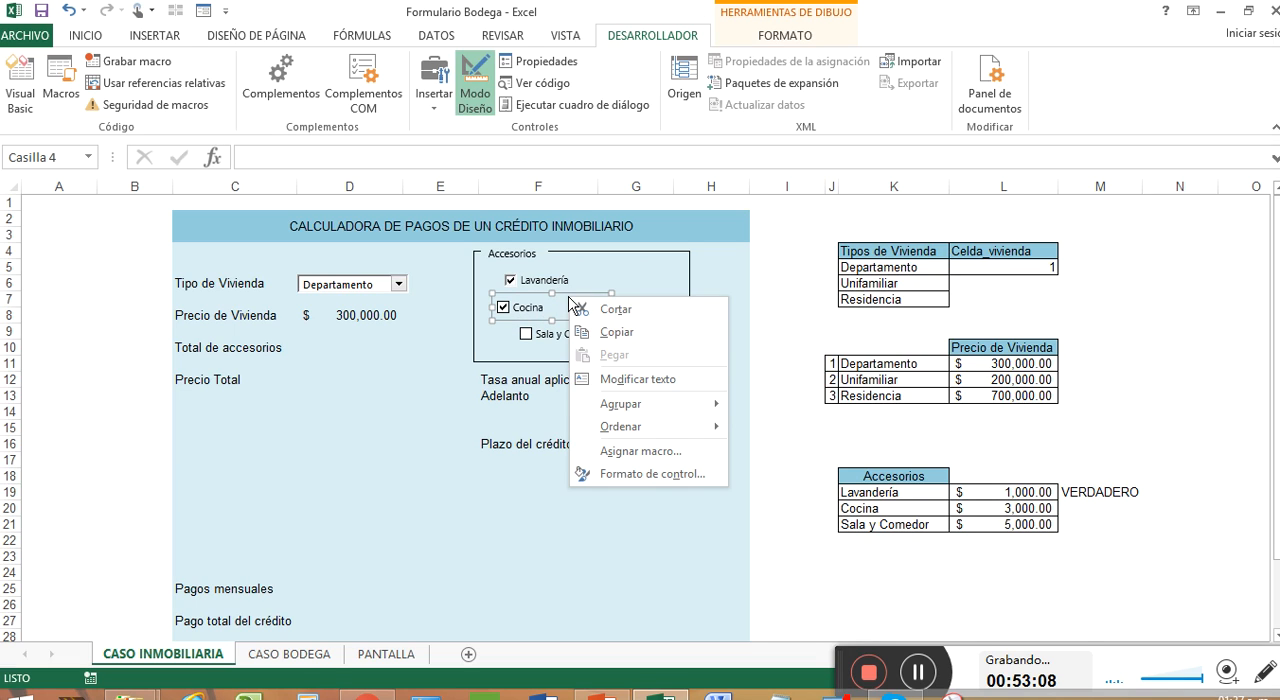
left_click(700, 474)
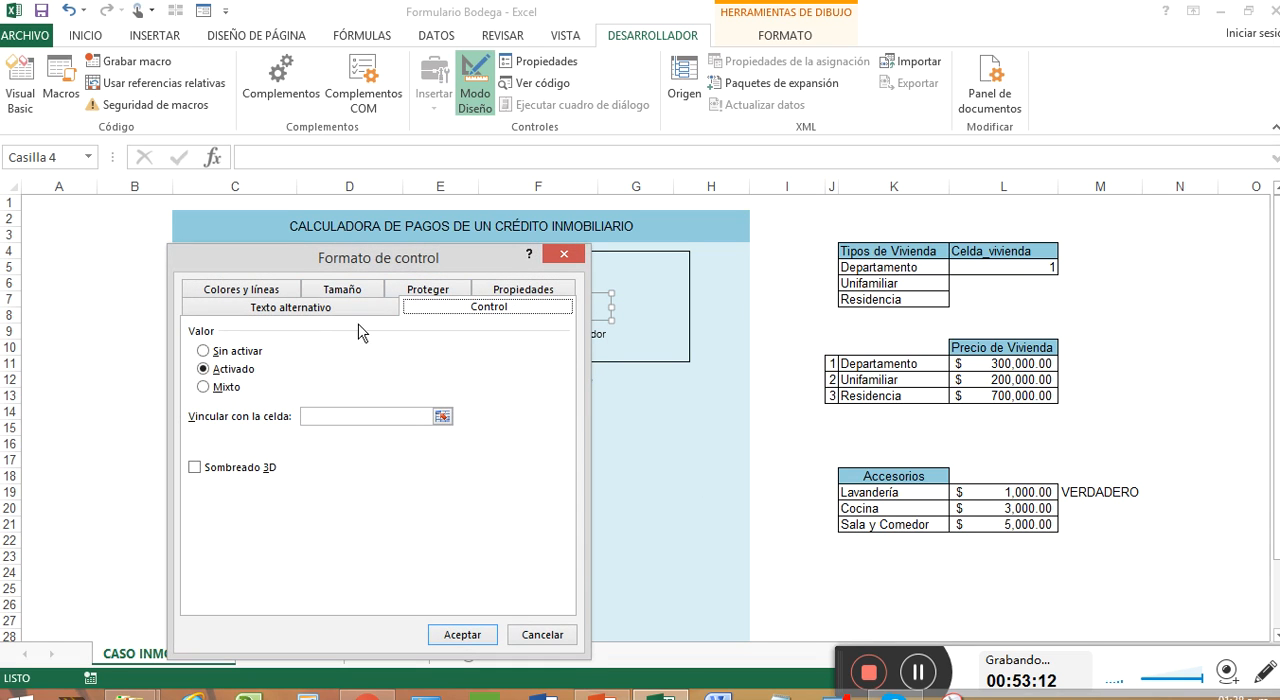
left_click(566, 254)
Step: Set the Lavandería check box value to Sin activar in its control format
right_click(590, 284)
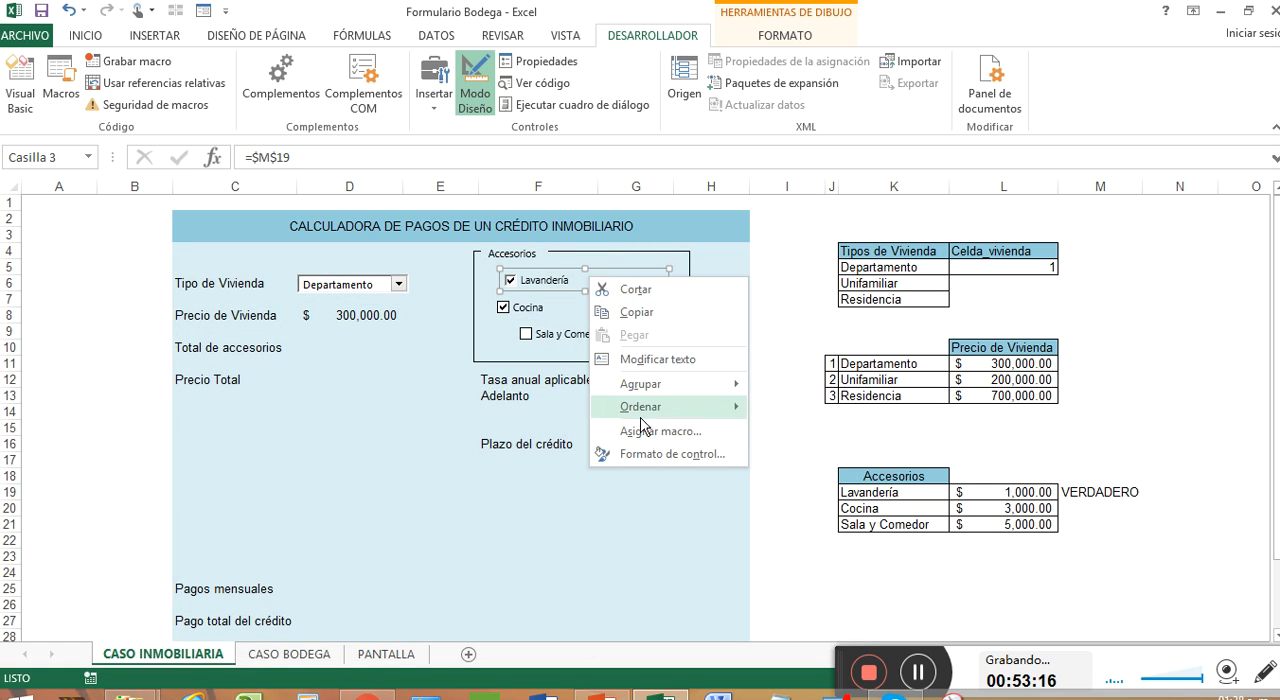
left_click(674, 458)
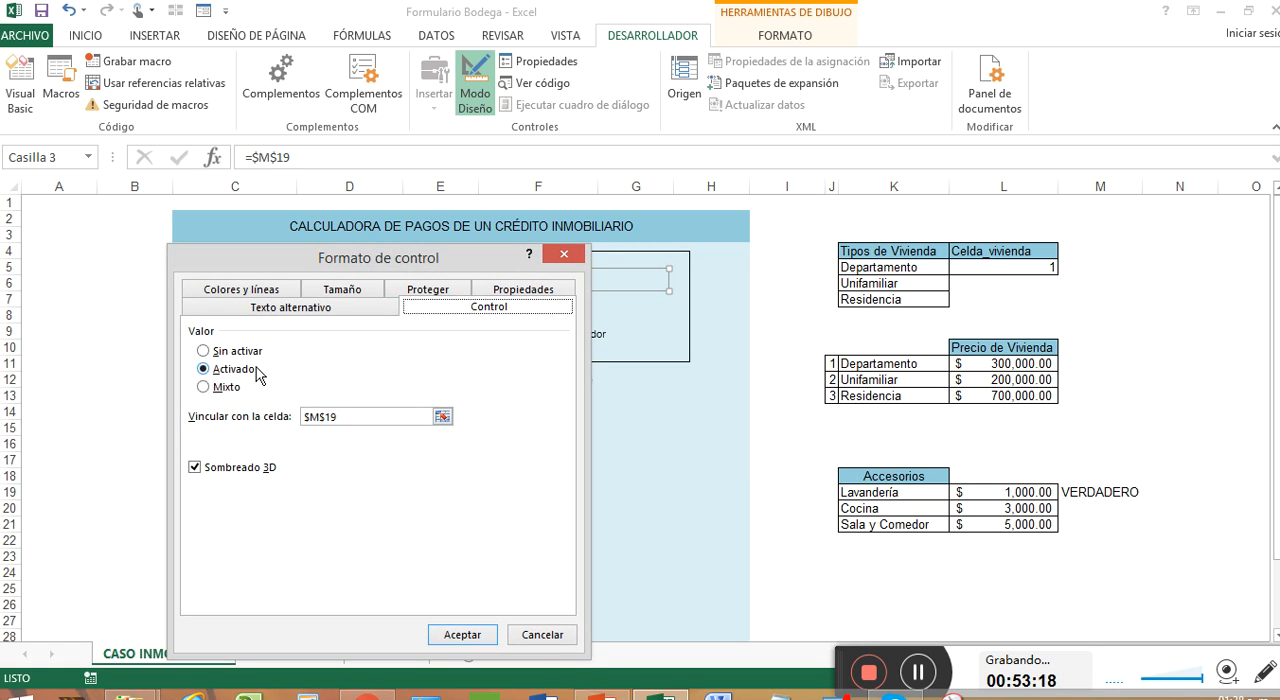
left_click(238, 358)
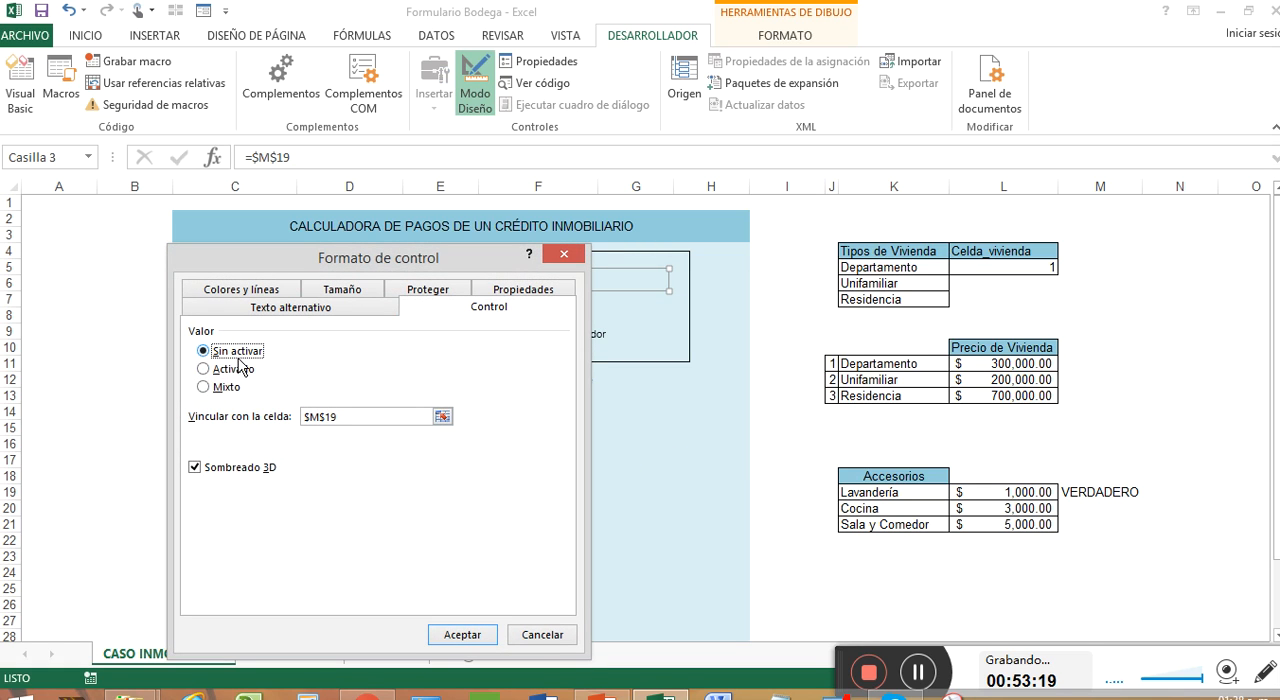
left_click(466, 634)
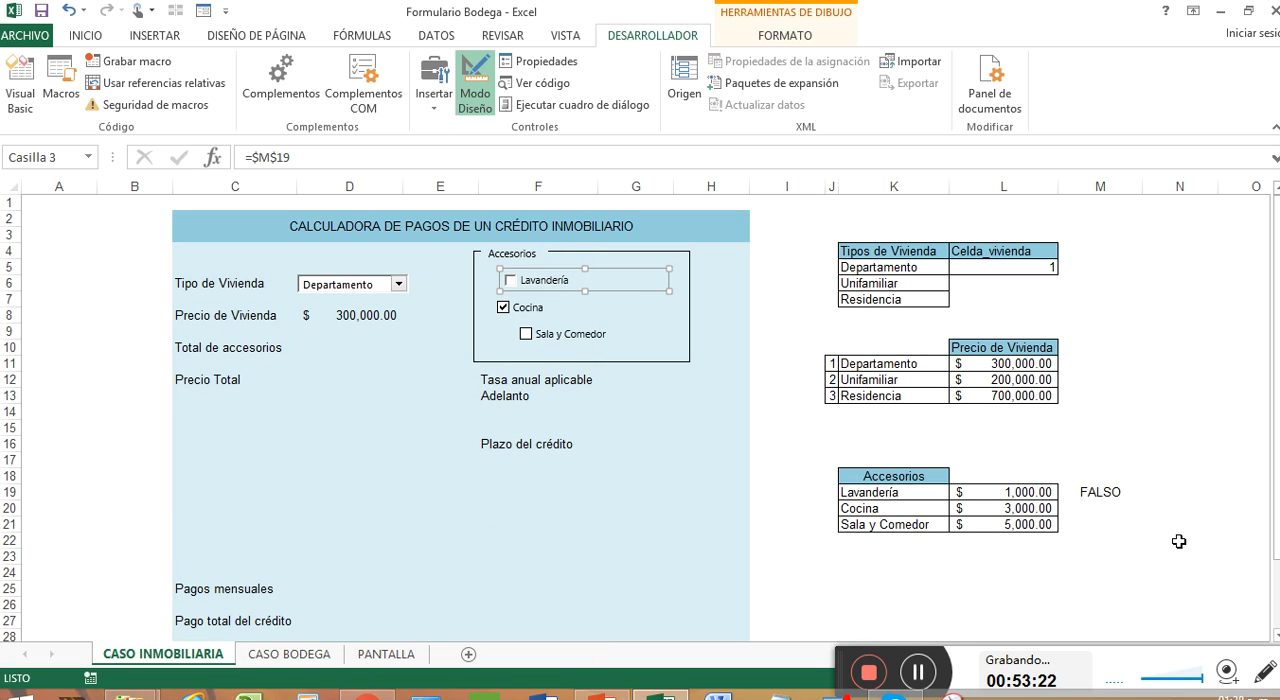
Step: Link the Cocina check box to cell M20 with Sombreado 3D, then tick Lavandería
right_click(575, 308)
left_click(700, 488)
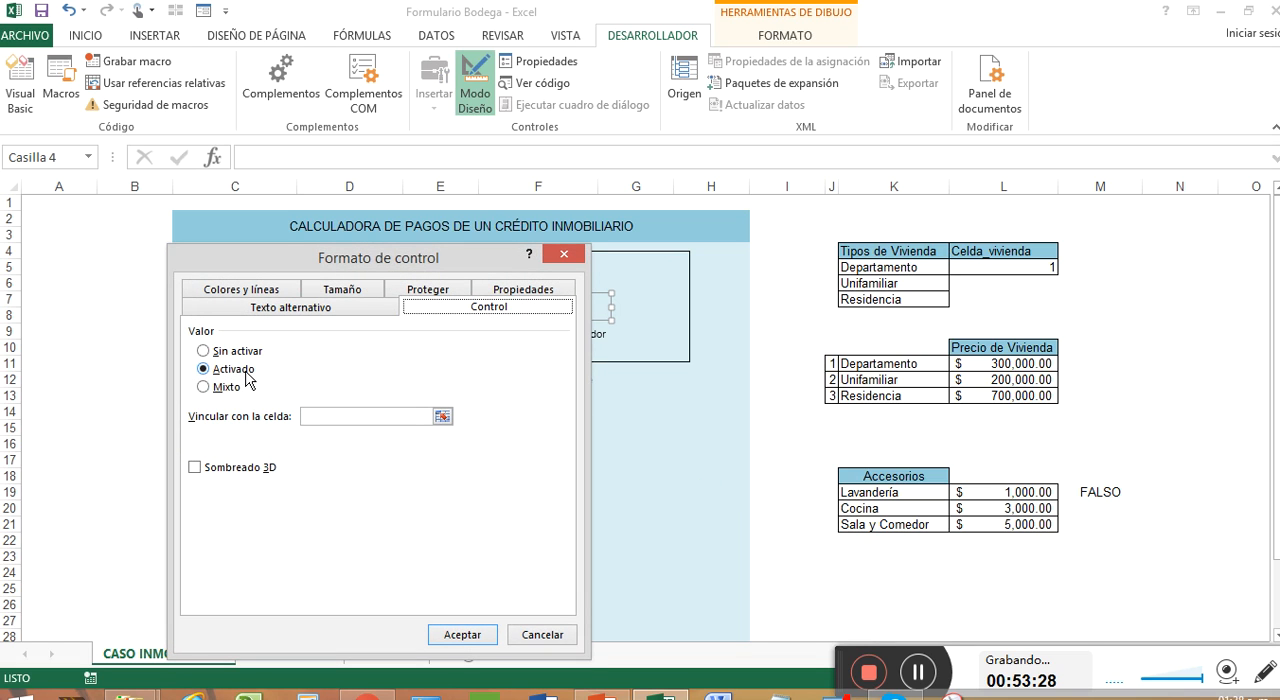
left_click(442, 416)
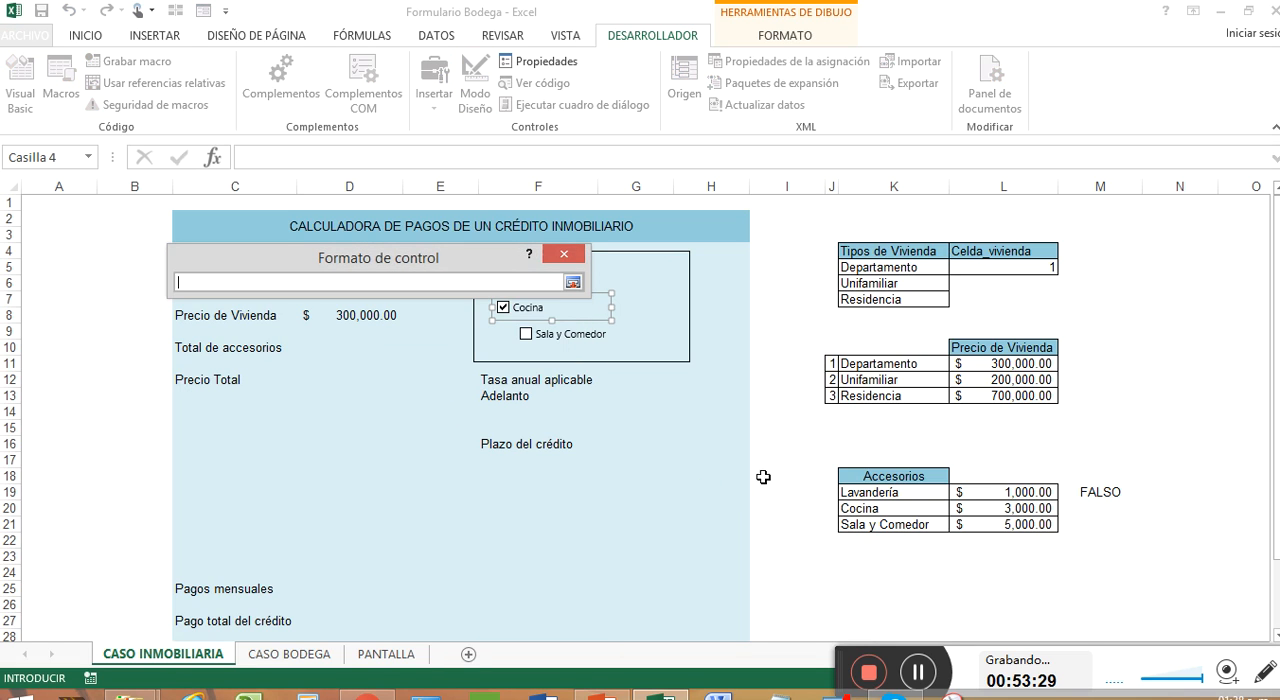
left_click(1077, 510)
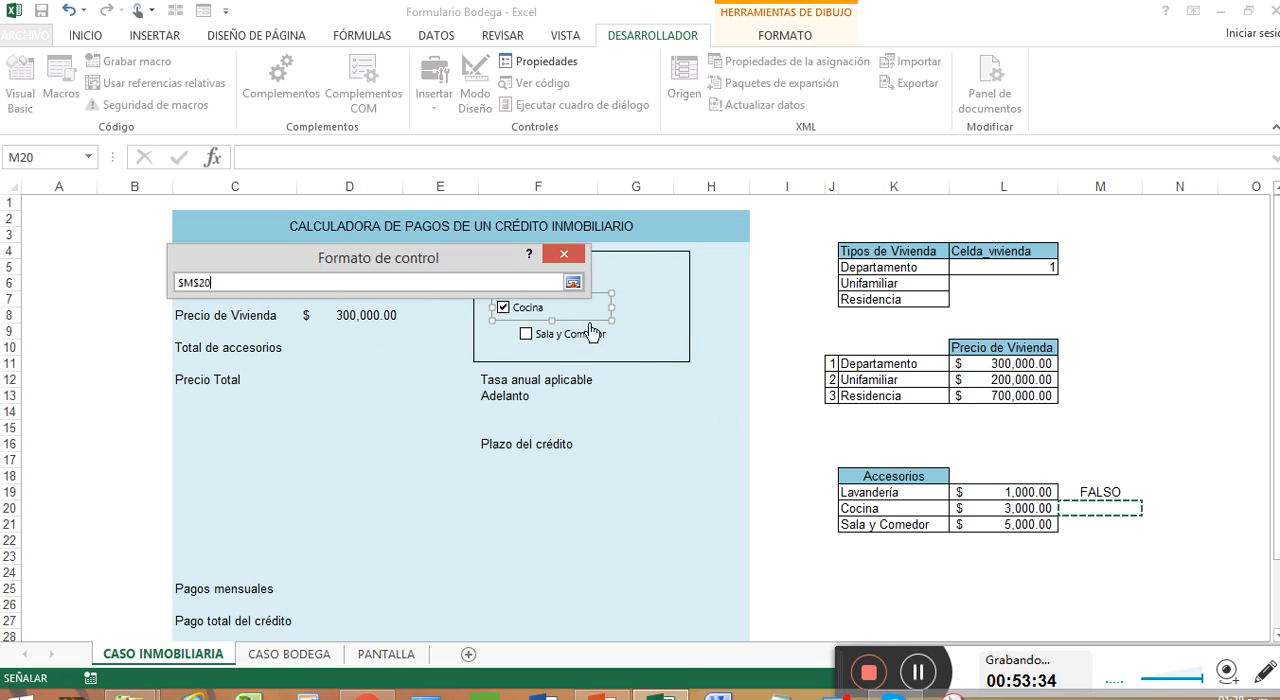
left_click(573, 283)
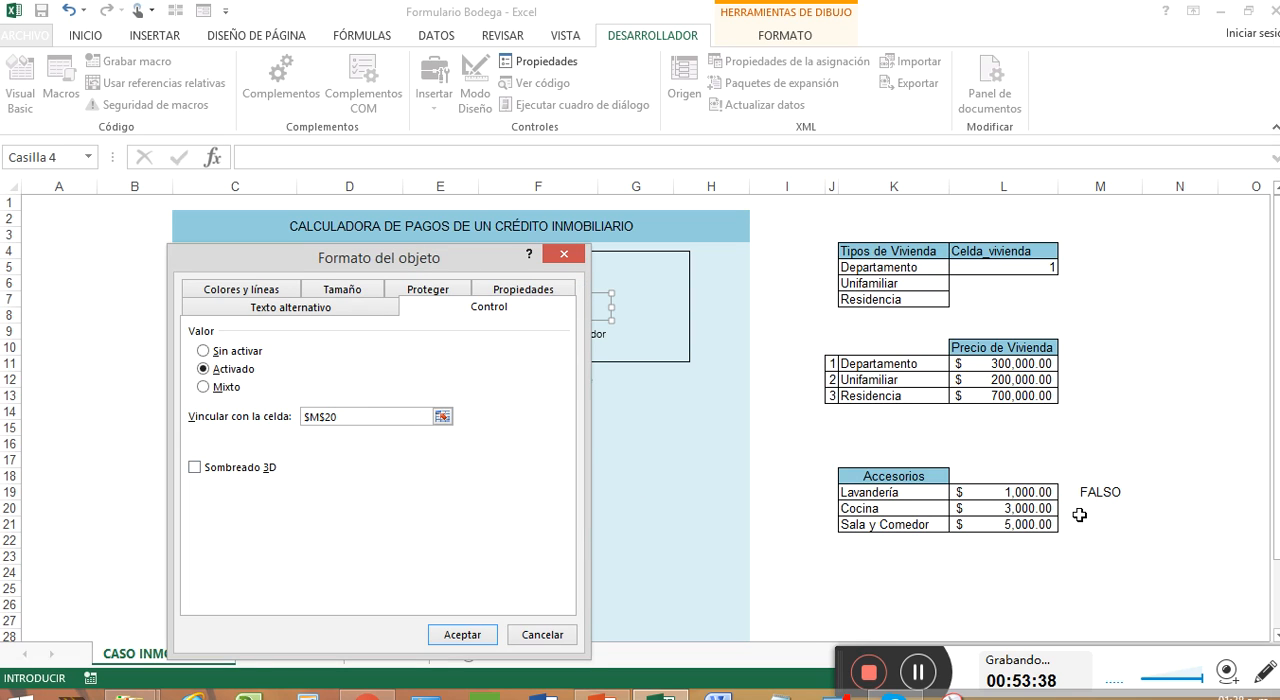
left_click(196, 469)
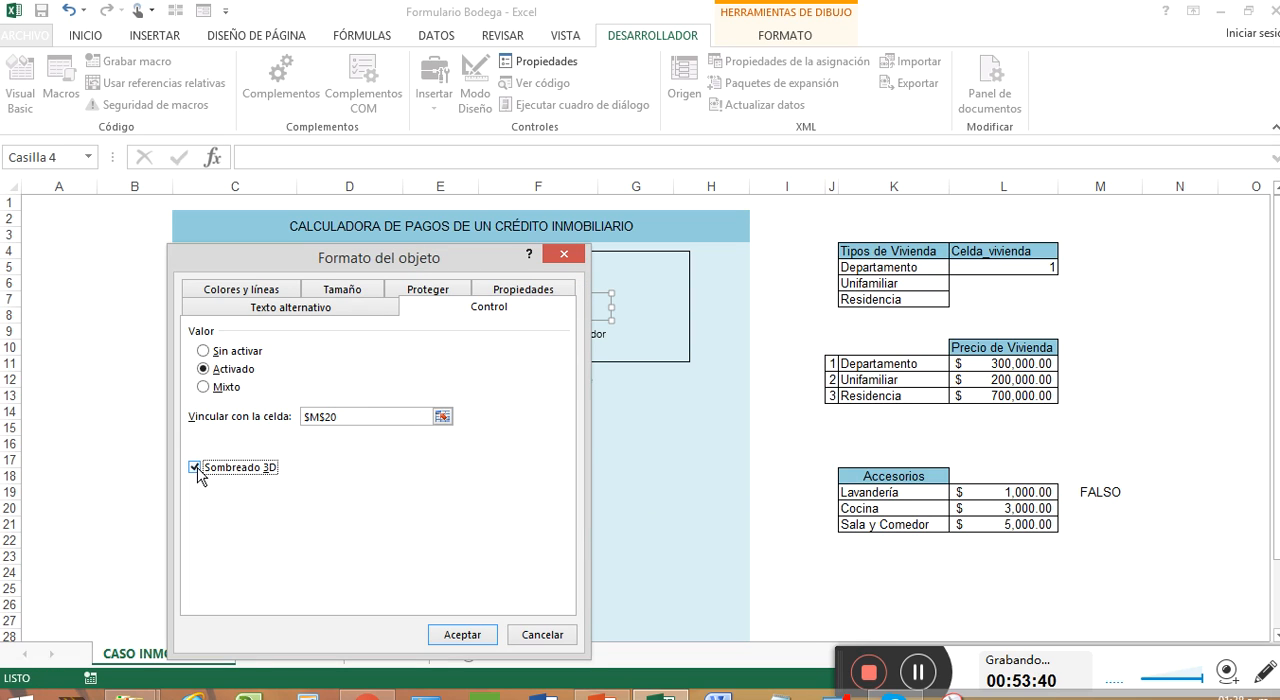
left_click(475, 636)
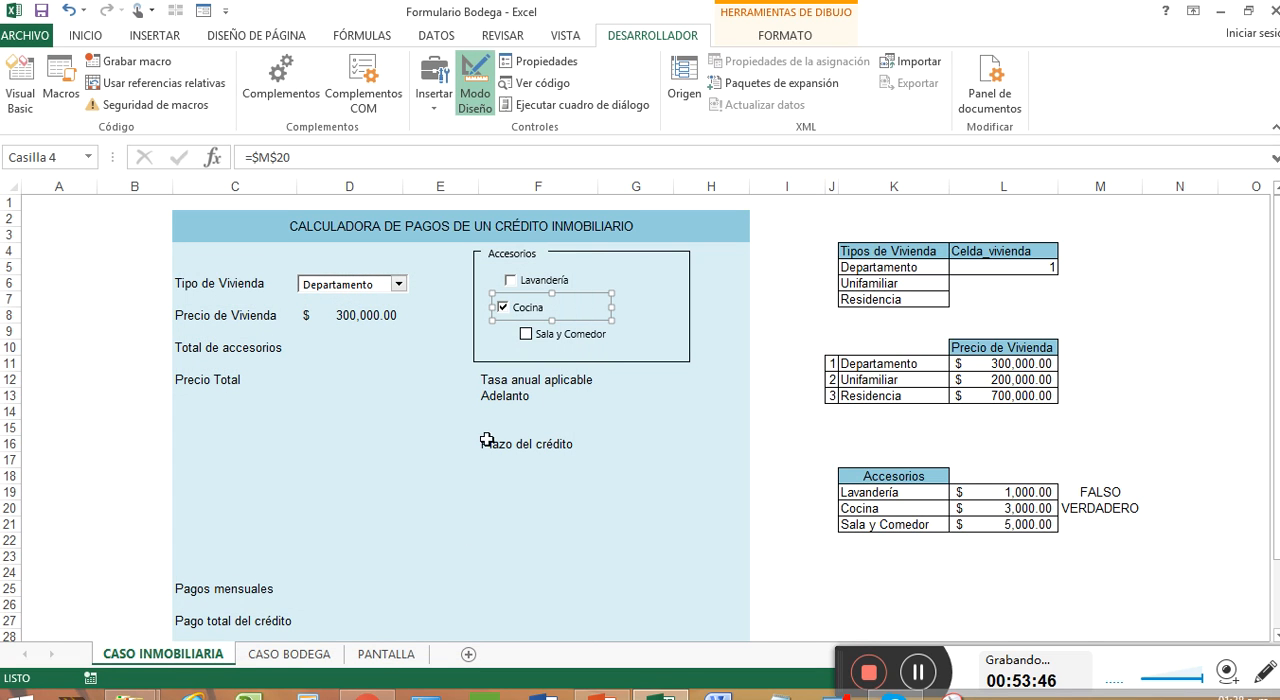
left_click(620, 398)
left_click(512, 284)
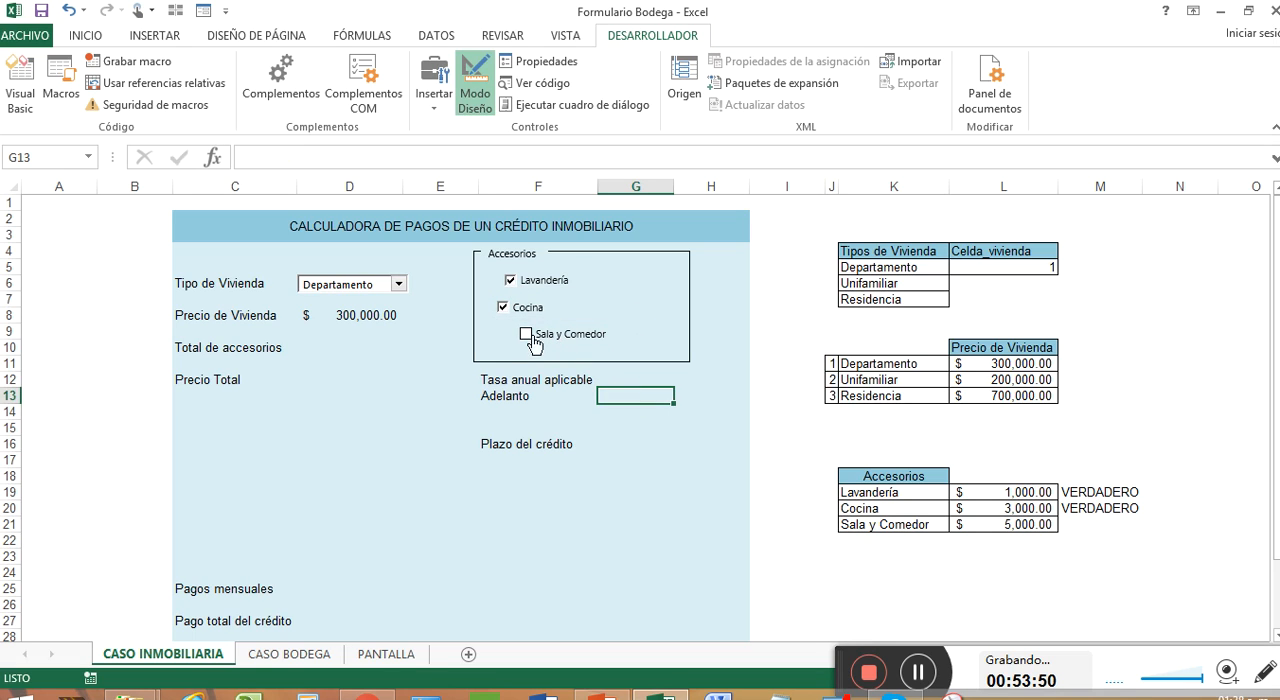
Step: Link the Sala y Comedor check box to cell M21 and turn on Sombreado 3D for it
right_click(627, 344)
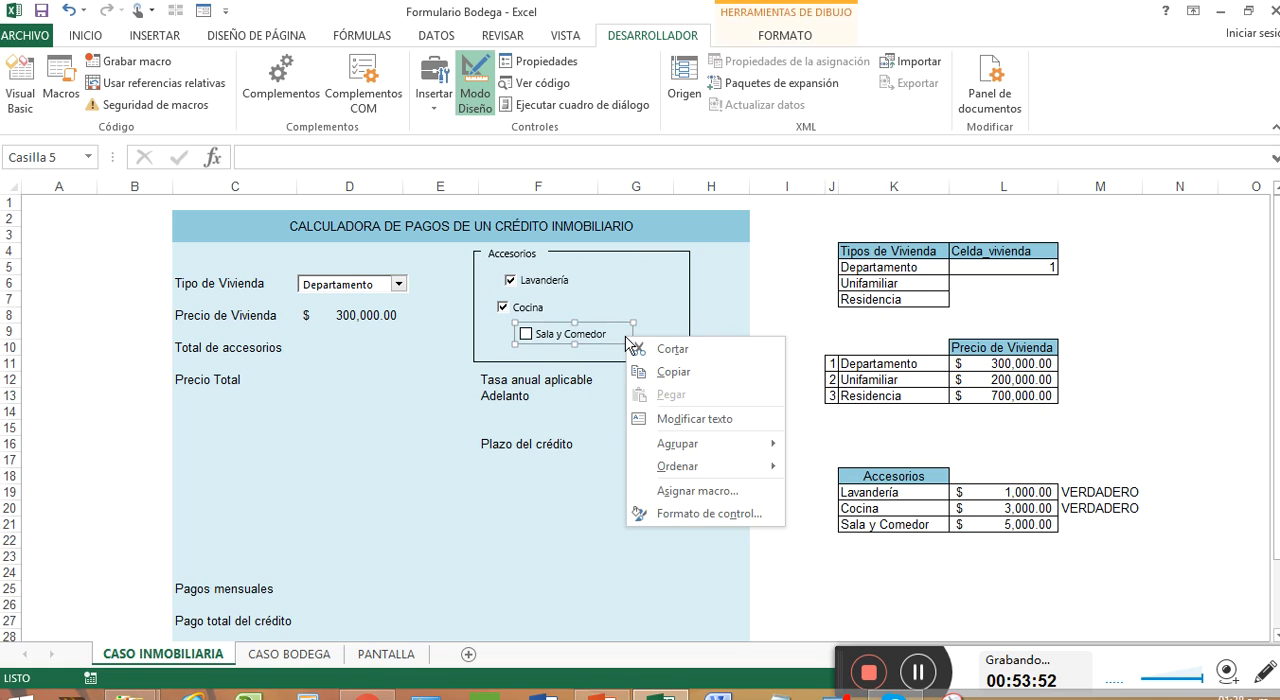
left_click(720, 507)
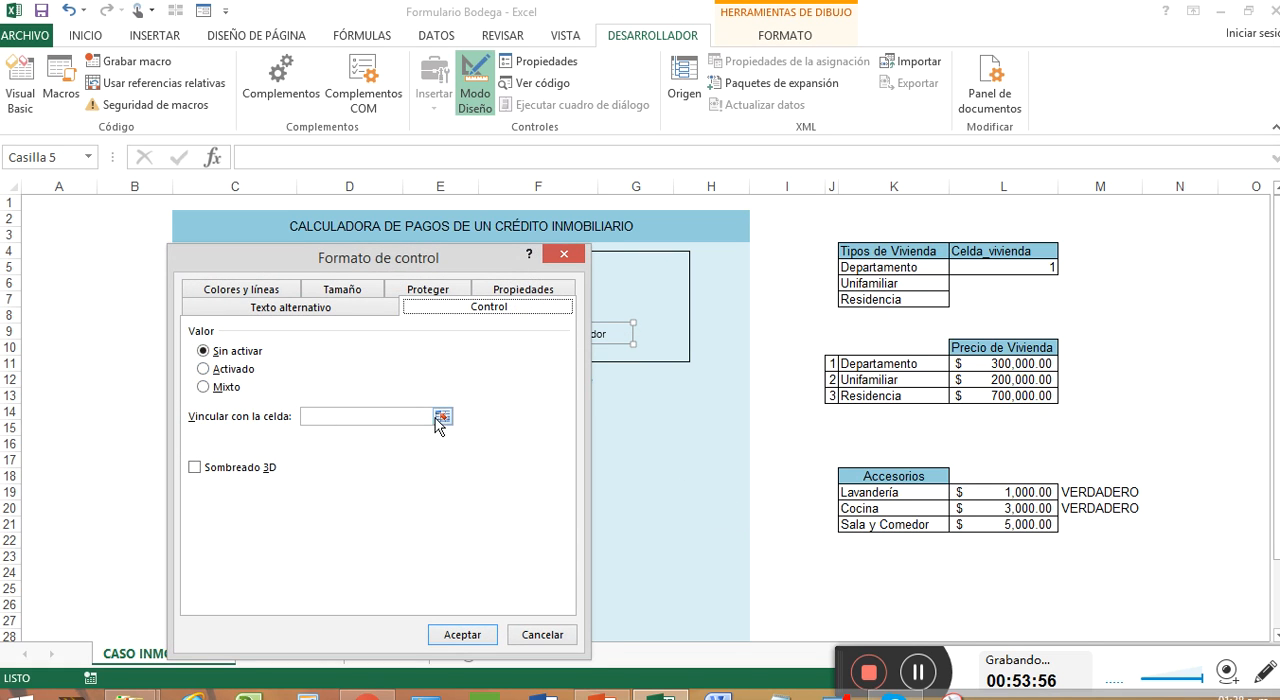
left_click(441, 418)
left_click(1107, 528)
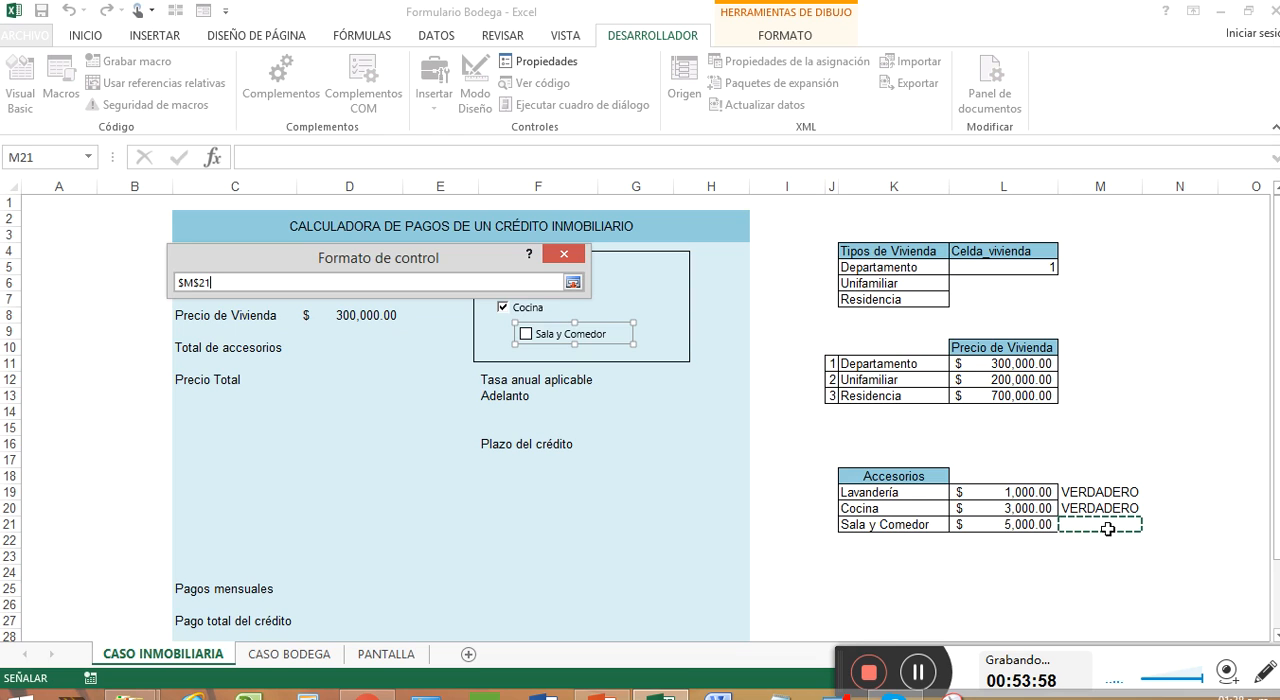
left_click(573, 283)
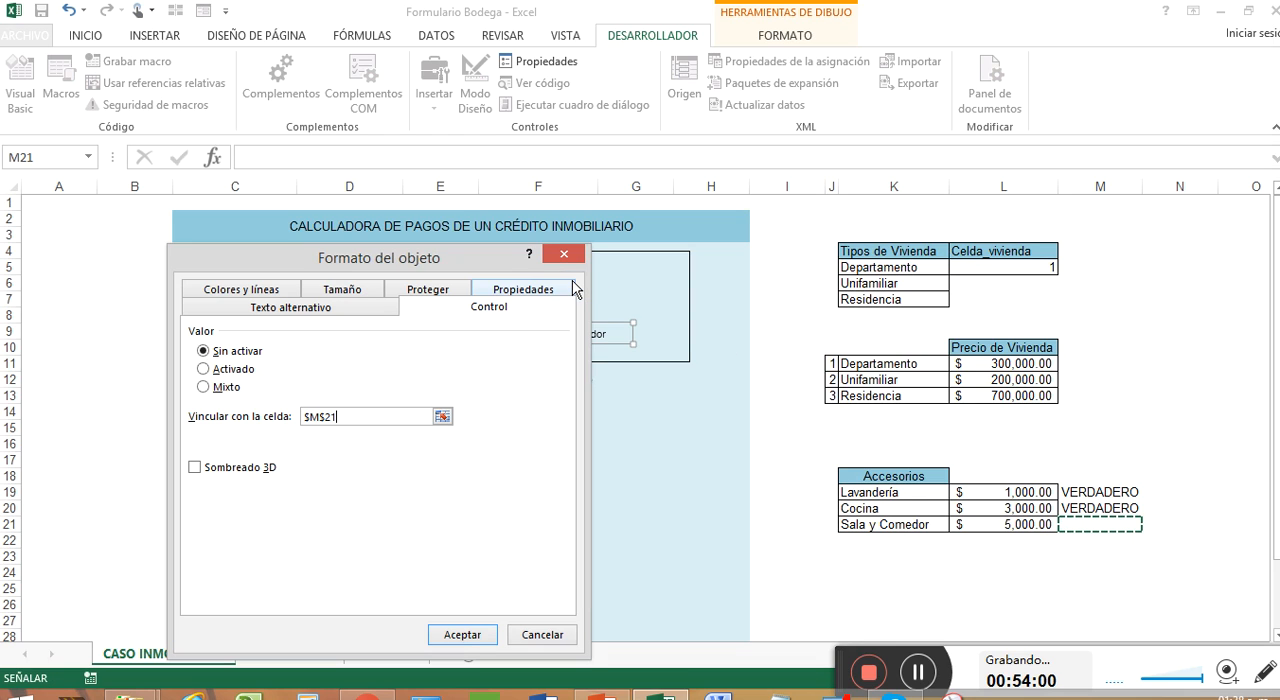
left_click(196, 468)
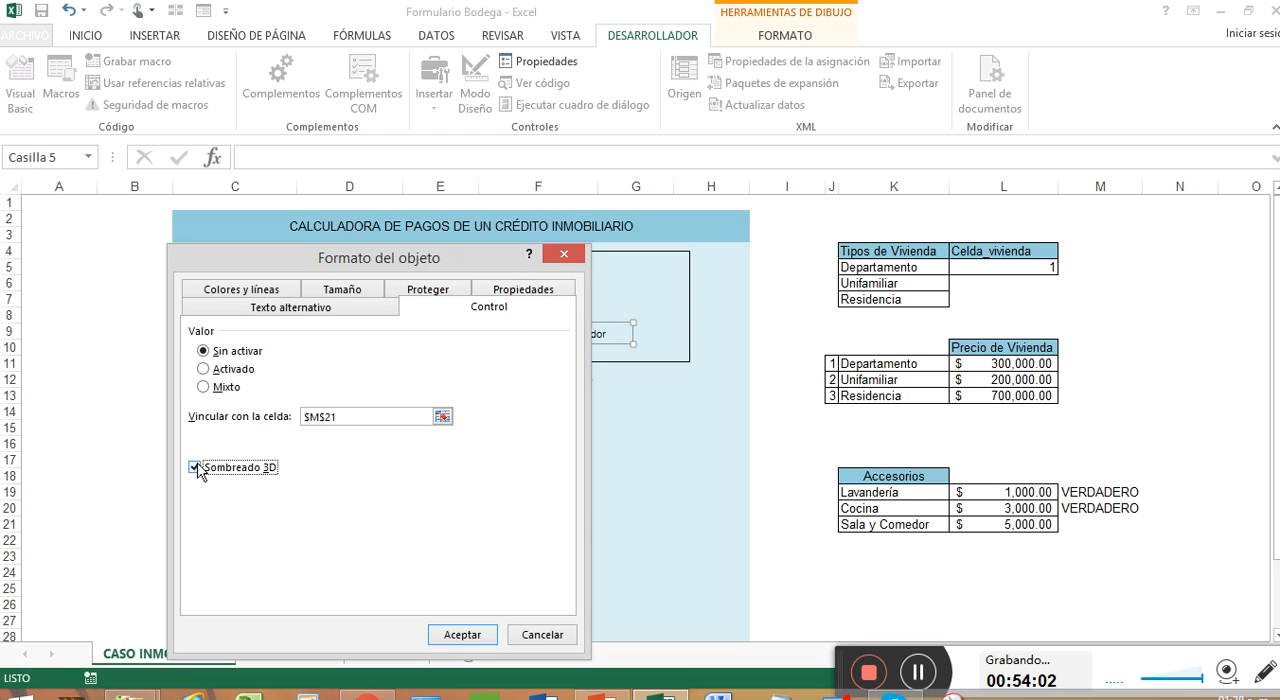
left_click(463, 635)
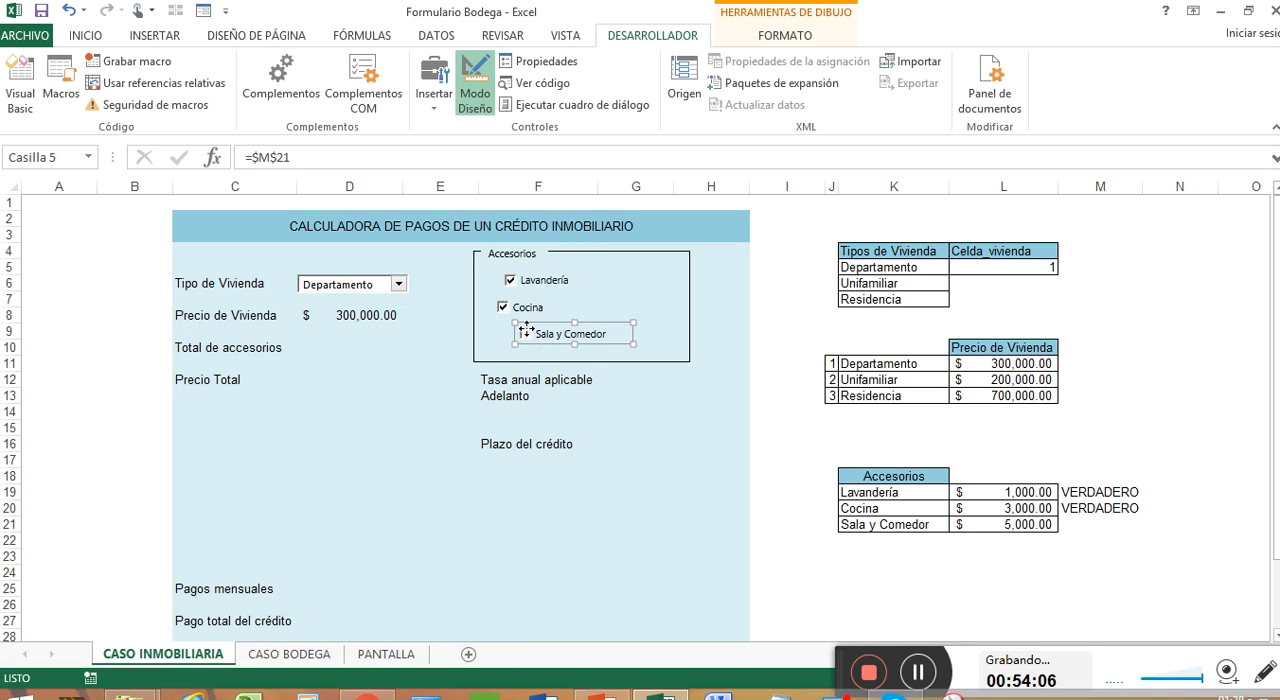
left_click(616, 297)
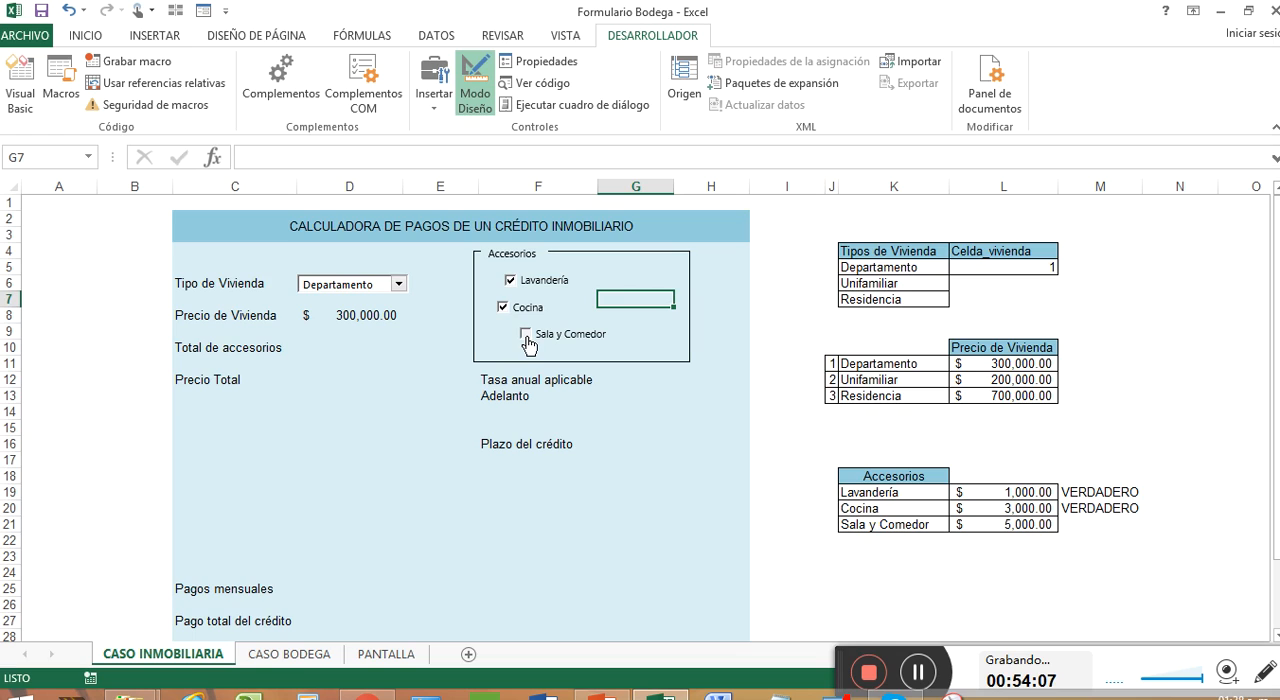
Step: Test the linked cells by ticking Sala y Comedor, then clear the Sala y Comedor, Cocina and Lavandería check boxes
left_click(526, 338)
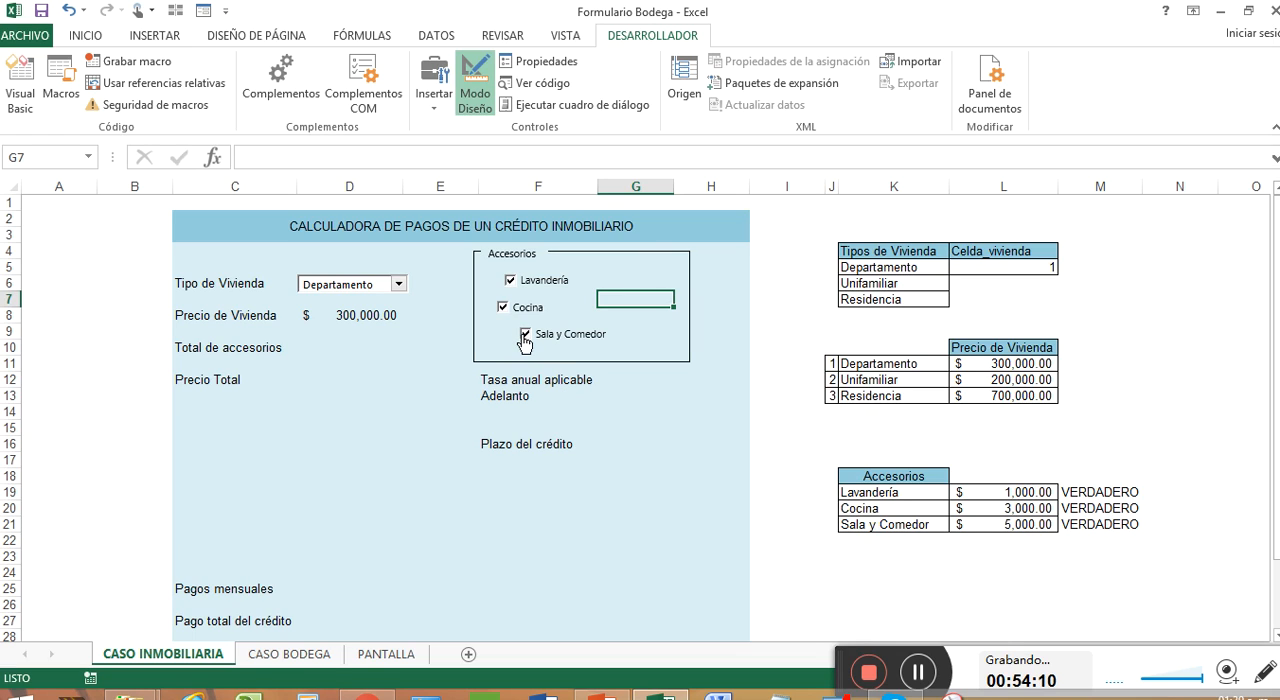
left_click(524, 338)
left_click(504, 312)
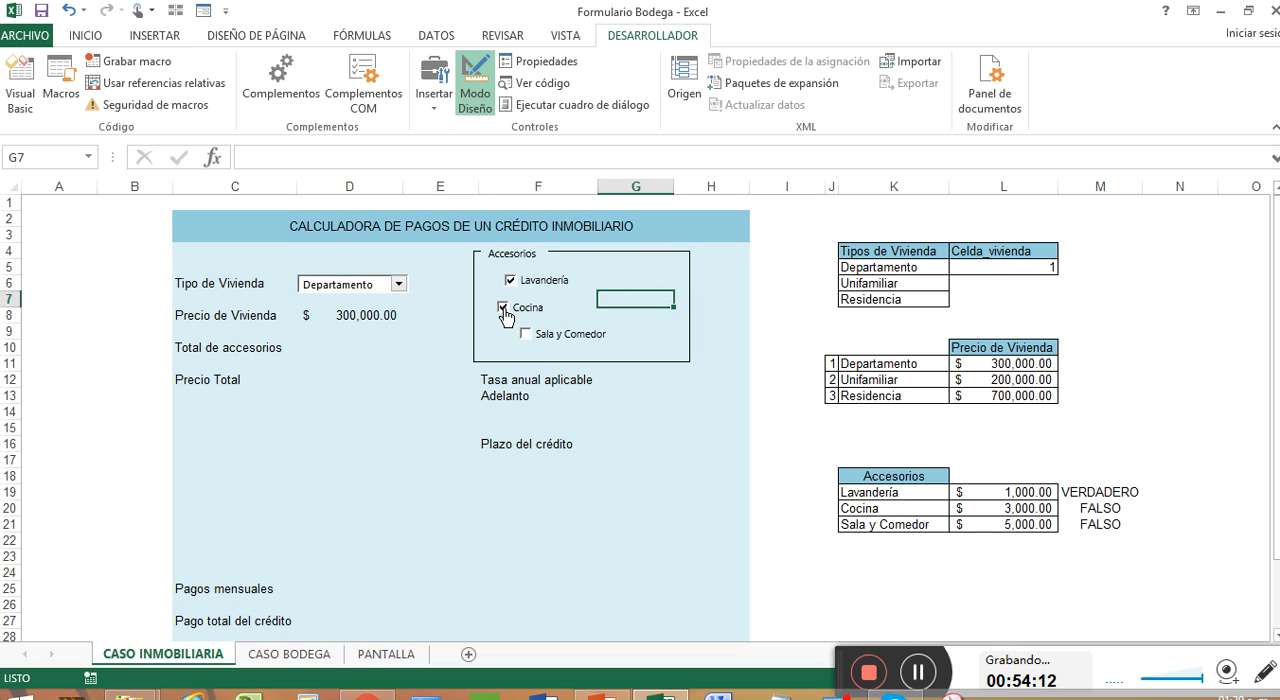
left_click(509, 280)
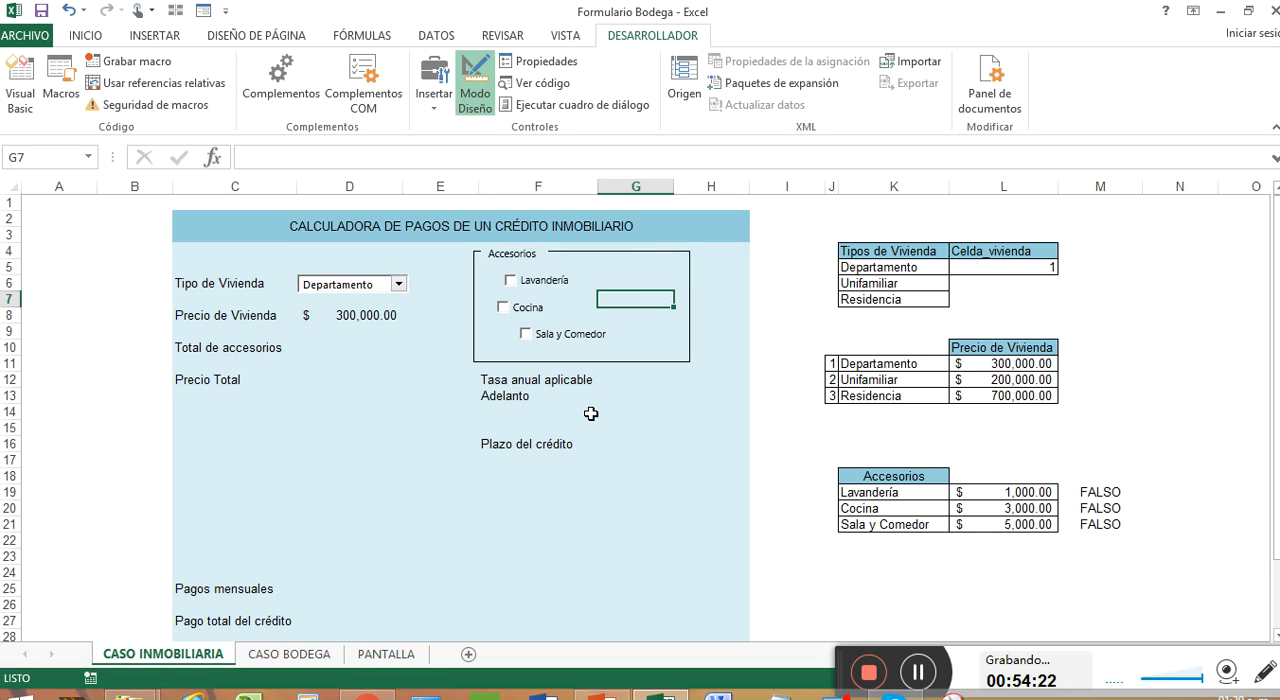
left_click(587, 285)
right_click(589, 284)
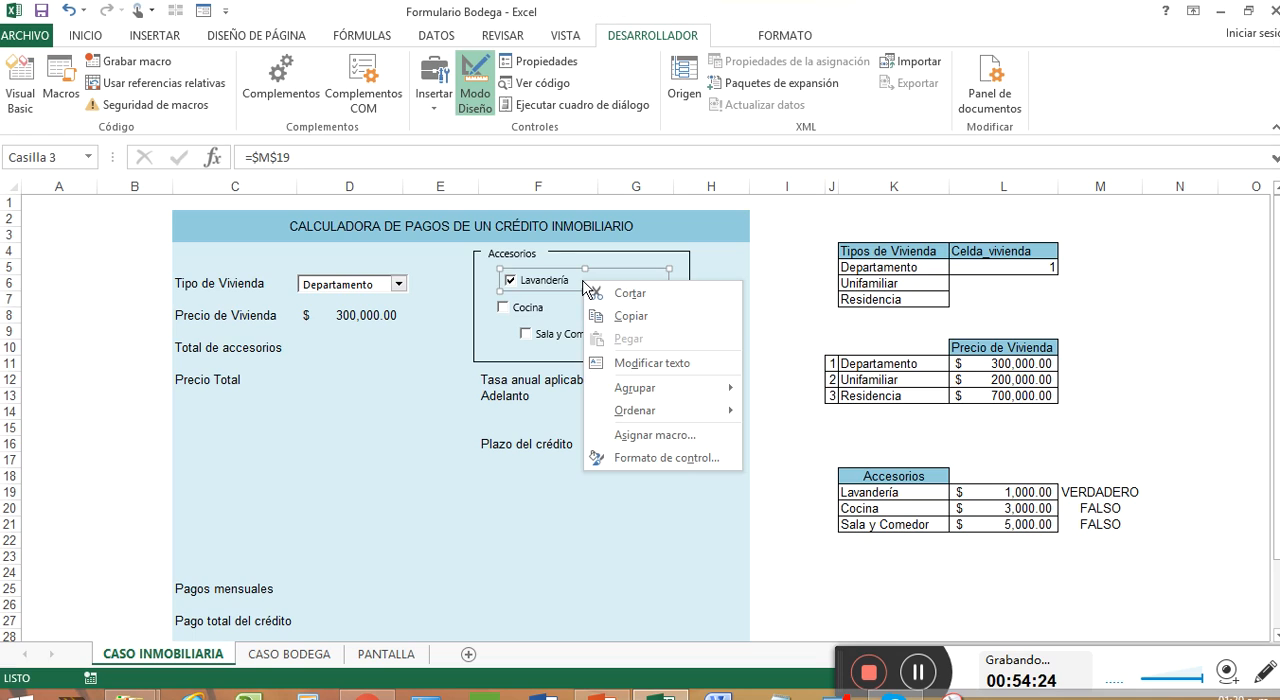
key("Escape")
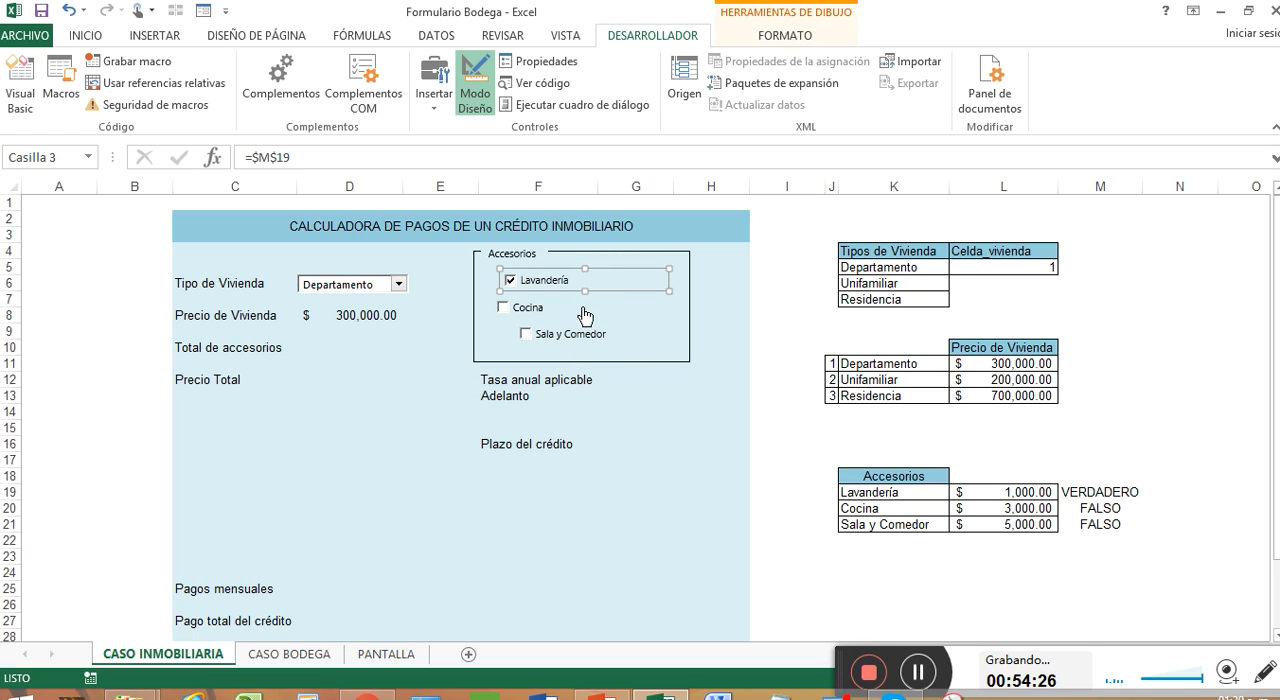
left_click(584, 310, "ctrl")
left_click(600, 333, "ctrl")
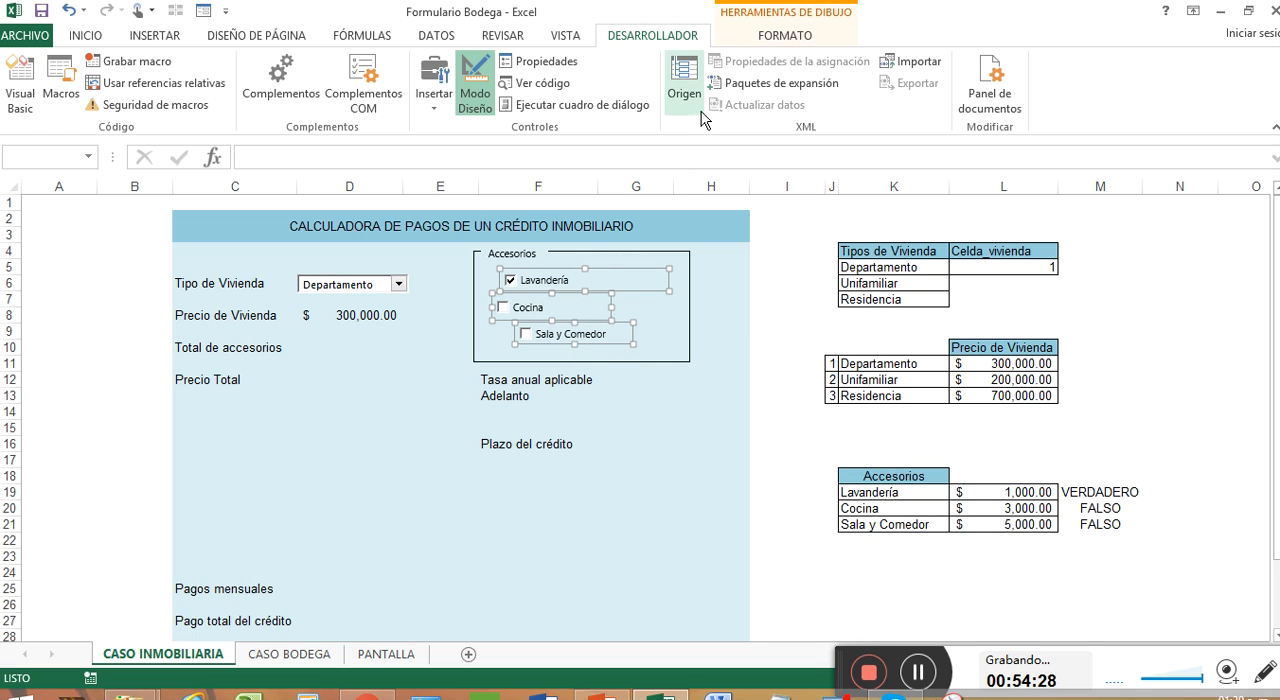
left_click(785, 38)
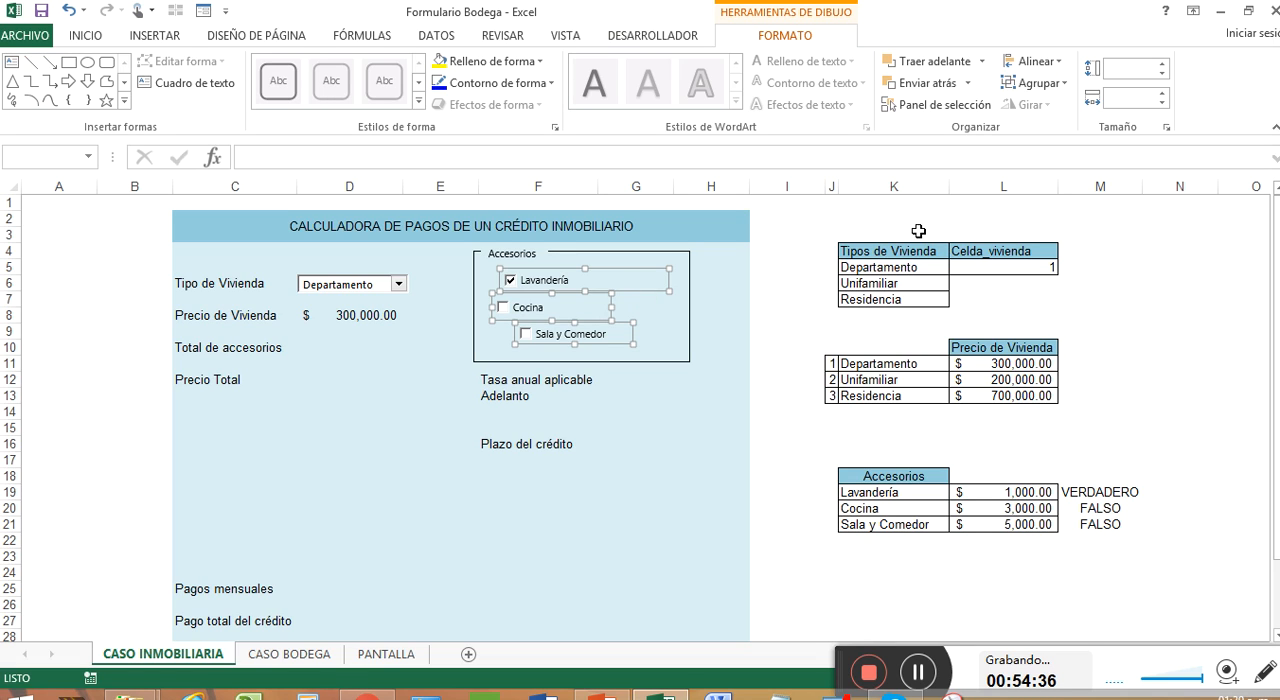
right_click(661, 302)
right_click(606, 286)
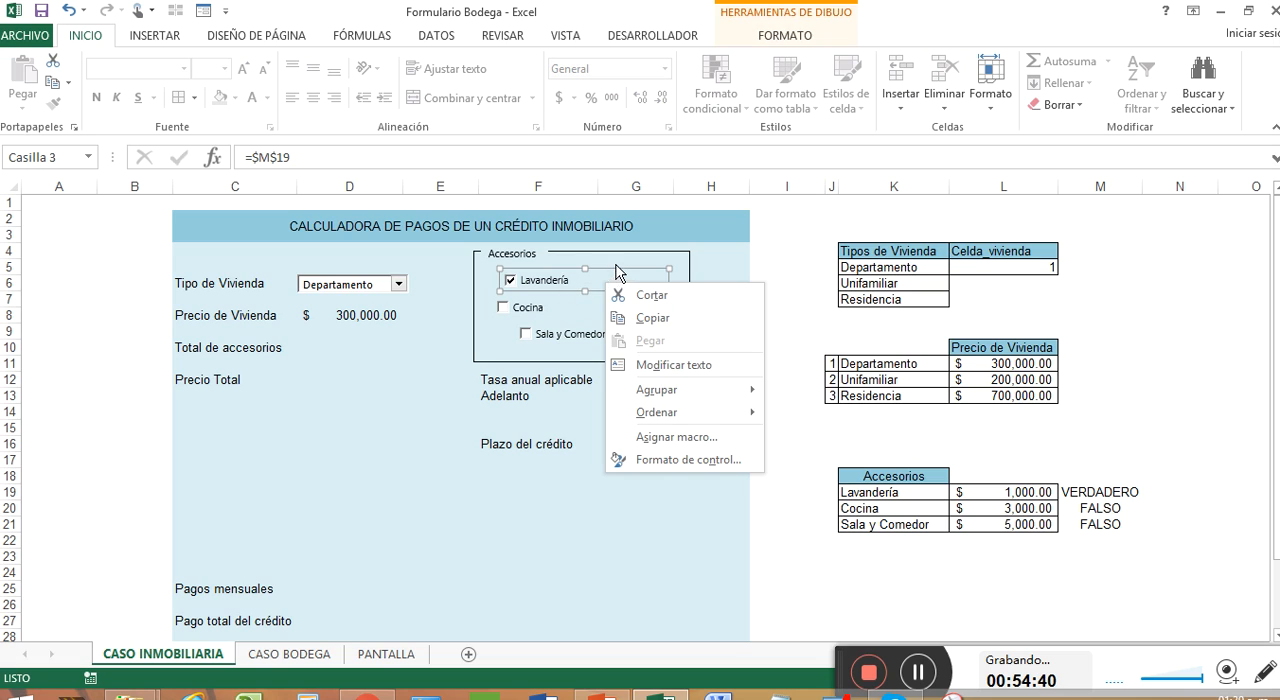
left_click(615, 264)
left_click(926, 671)
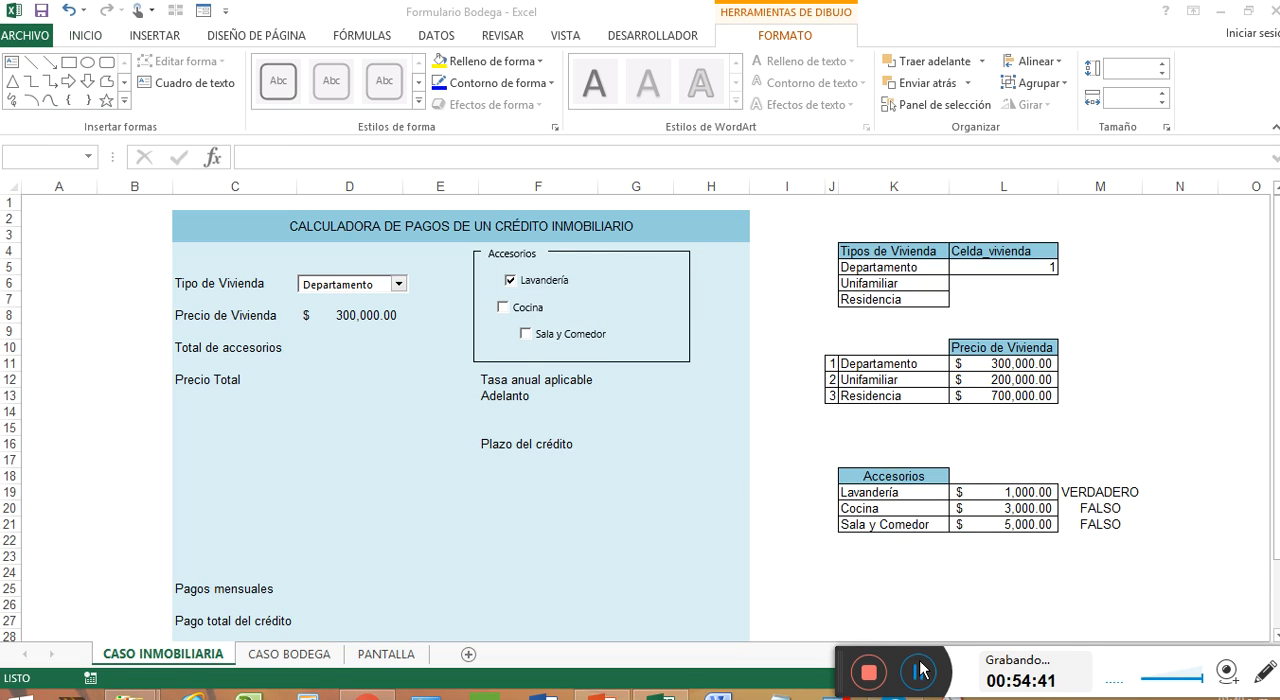
left_click(623, 339)
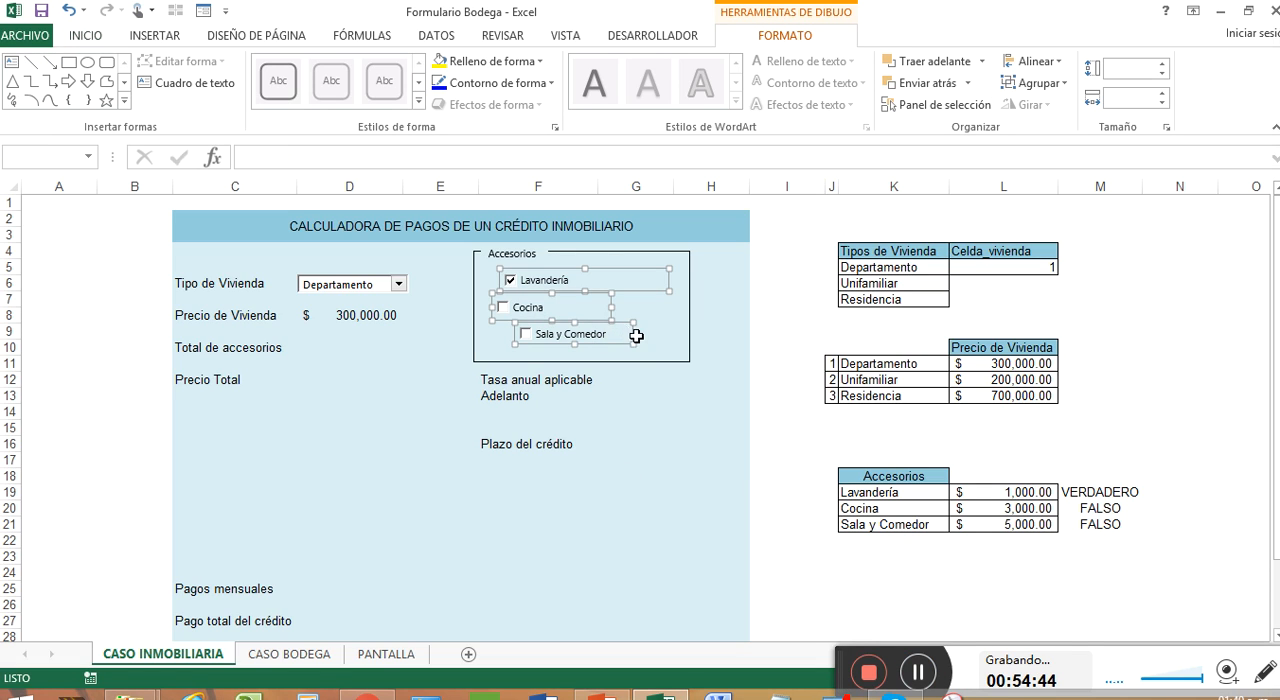
left_click(636, 336)
left_click(612, 338)
left_click(586, 345)
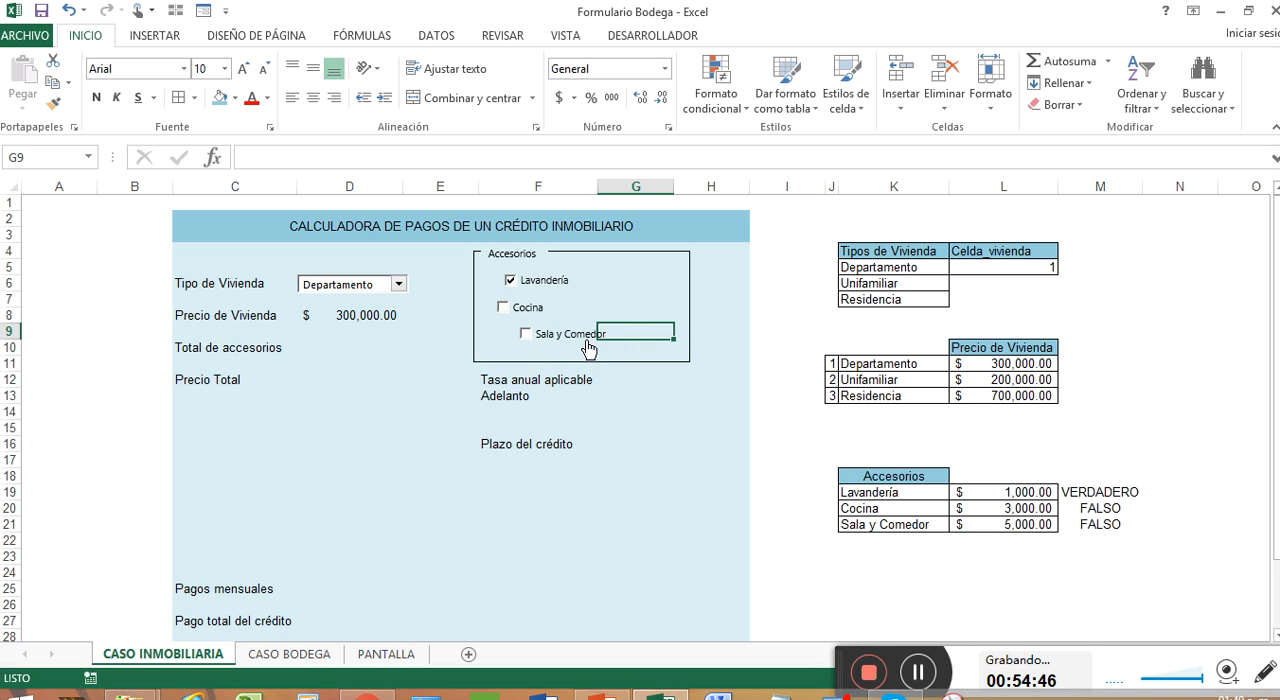
Step: Tick the Sala y Comedor check box and clear the Lavandería check box
left_click(588, 345)
left_click(572, 288)
Step: Select the Lavandería, Cocina and Sala y Comedor check boxes together and align them to the left
right_click(607, 292)
key("Escape")
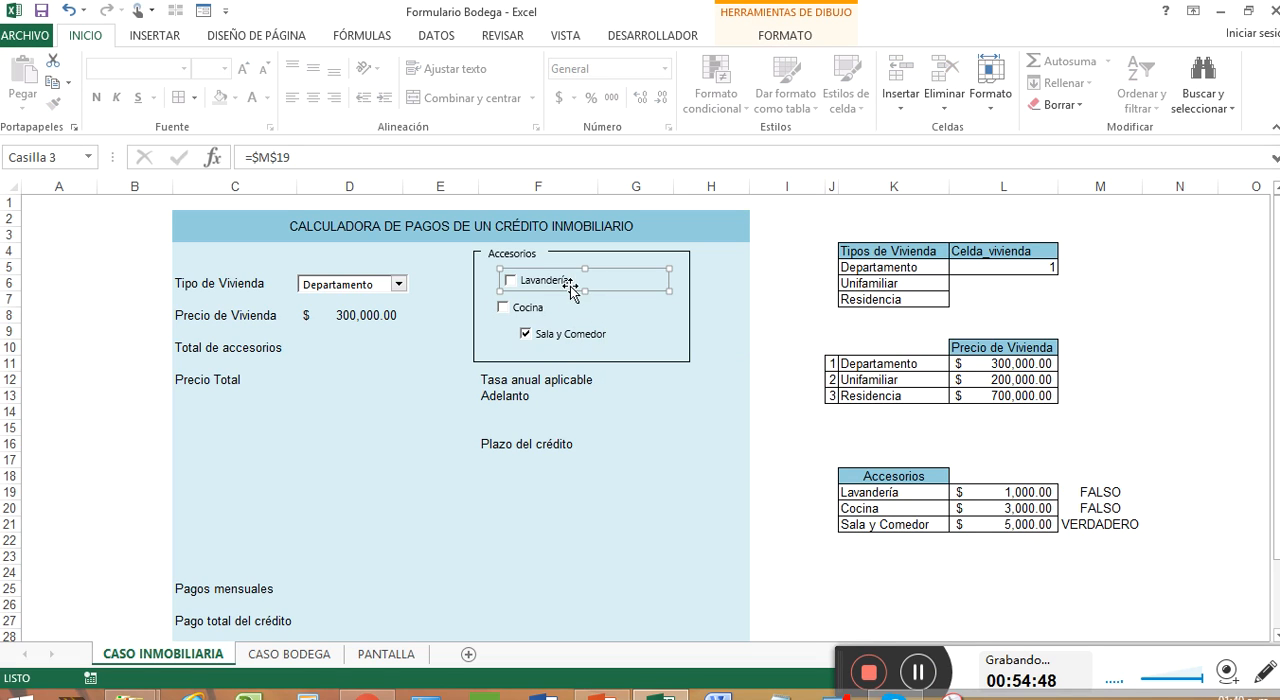
left_click(548, 308, "ctrl")
left_click(582, 336, "ctrl")
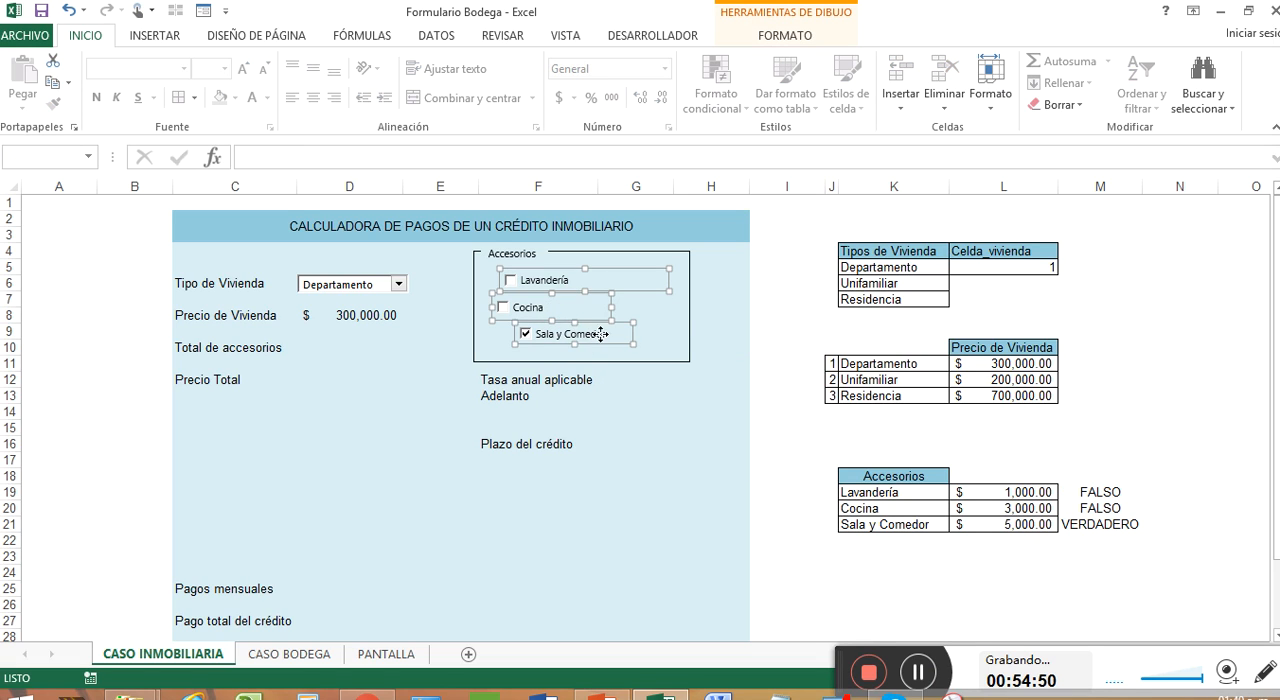
left_click(787, 36)
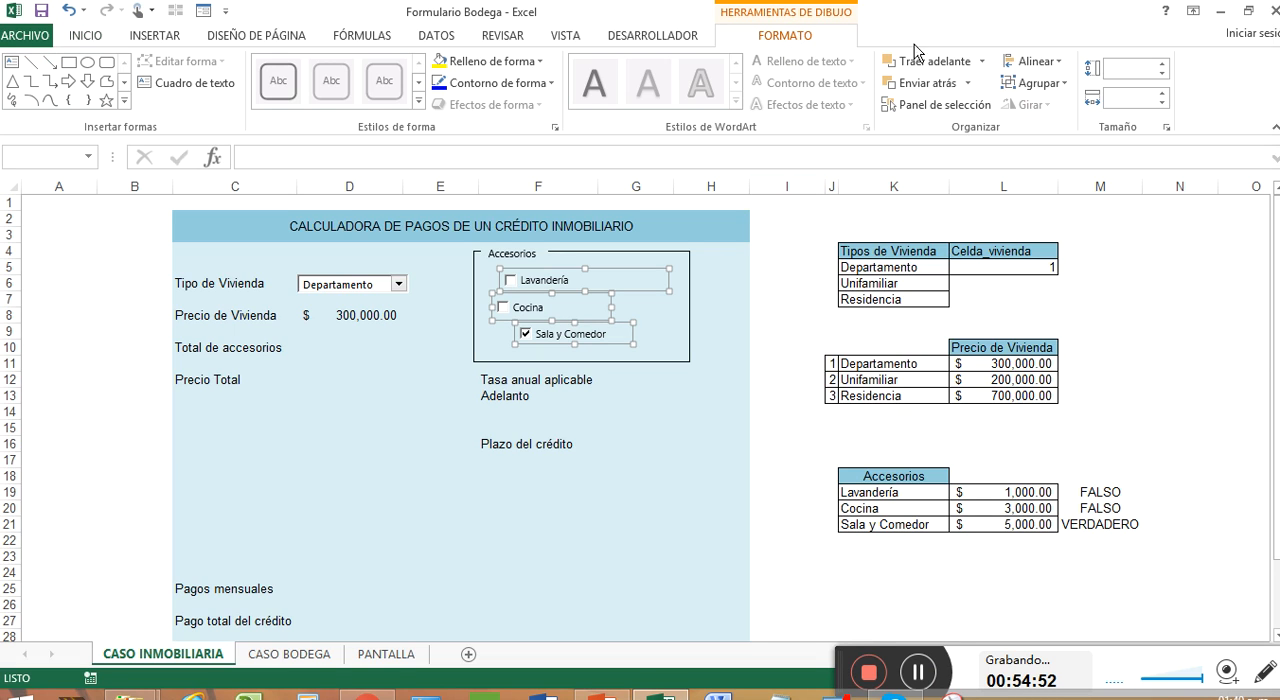
left_click(1036, 62)
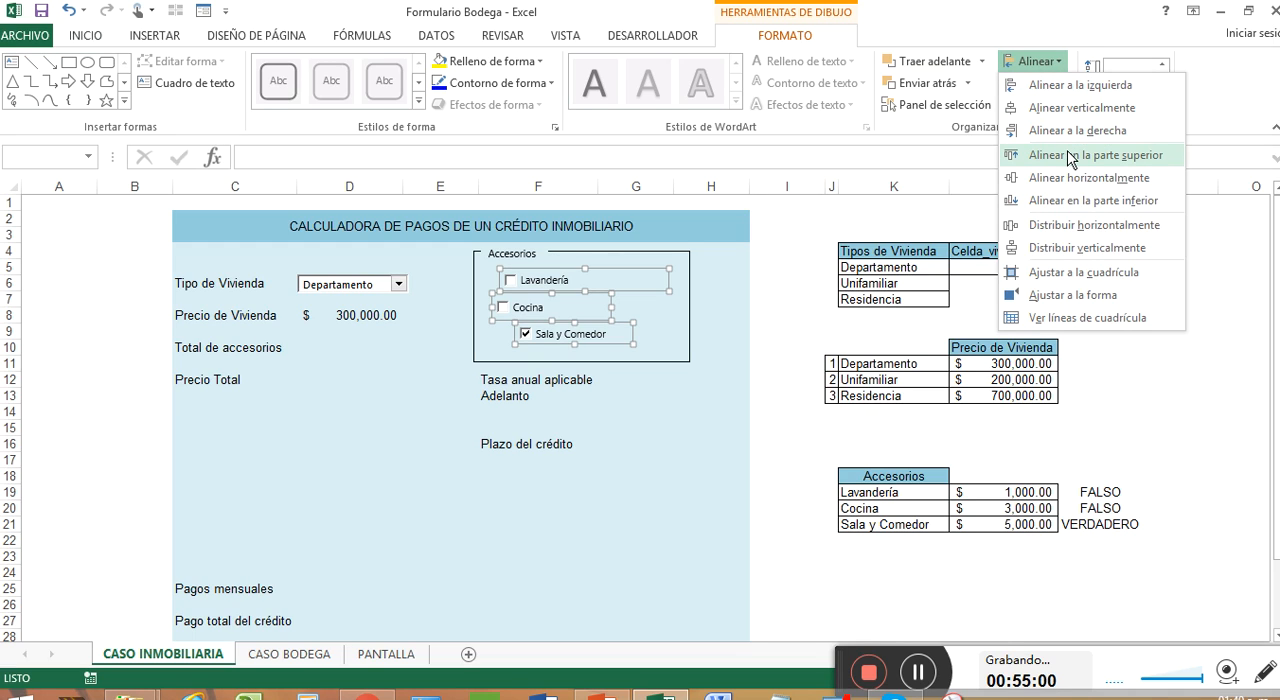
left_click(1126, 88)
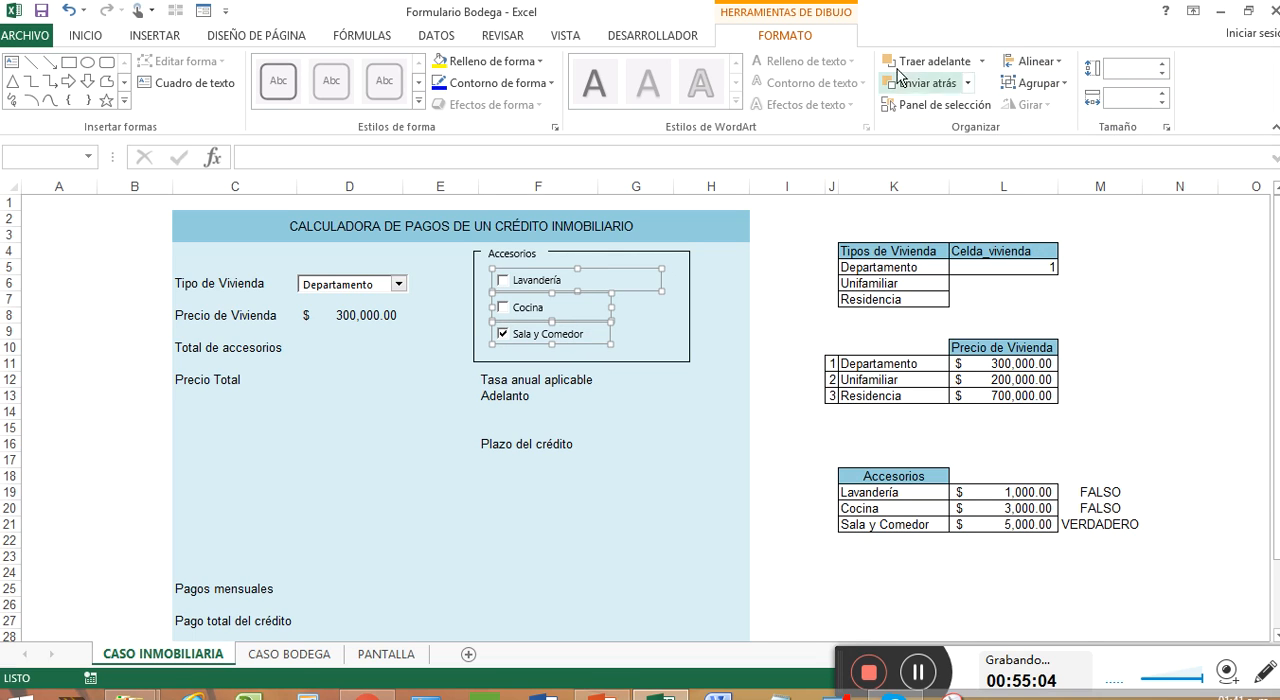
Step: Open the alignment options for the three selected accessory check boxes
left_click(1056, 62)
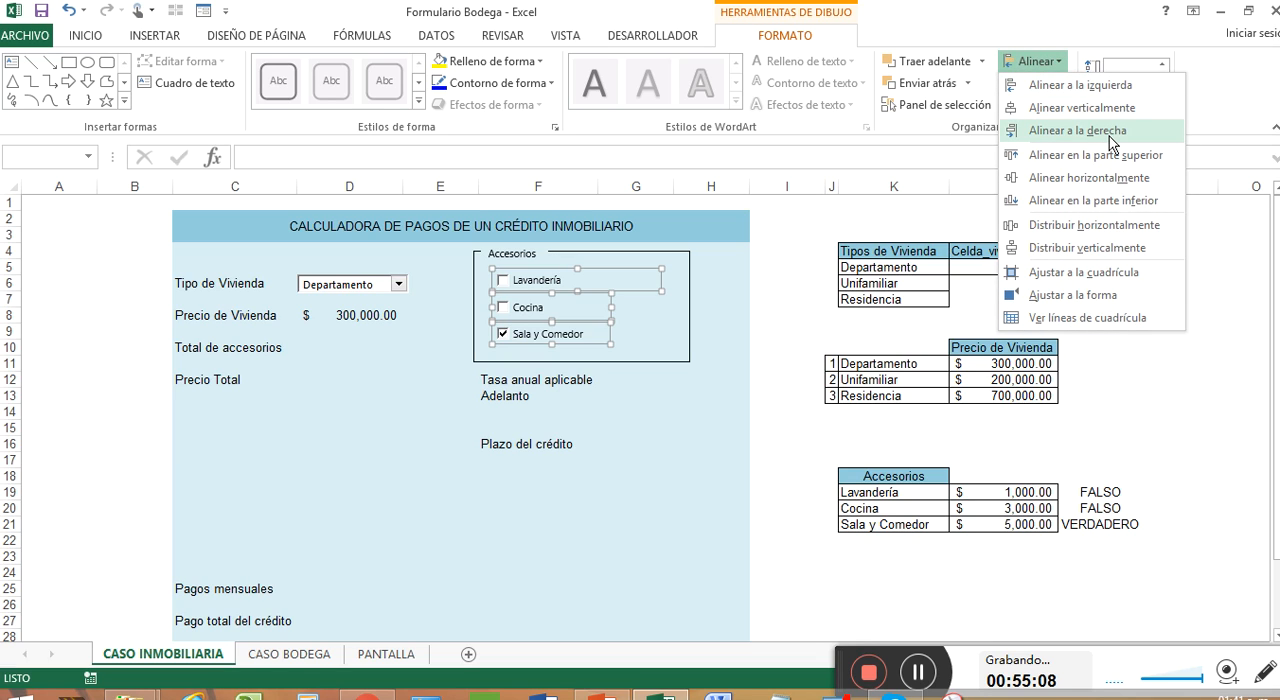
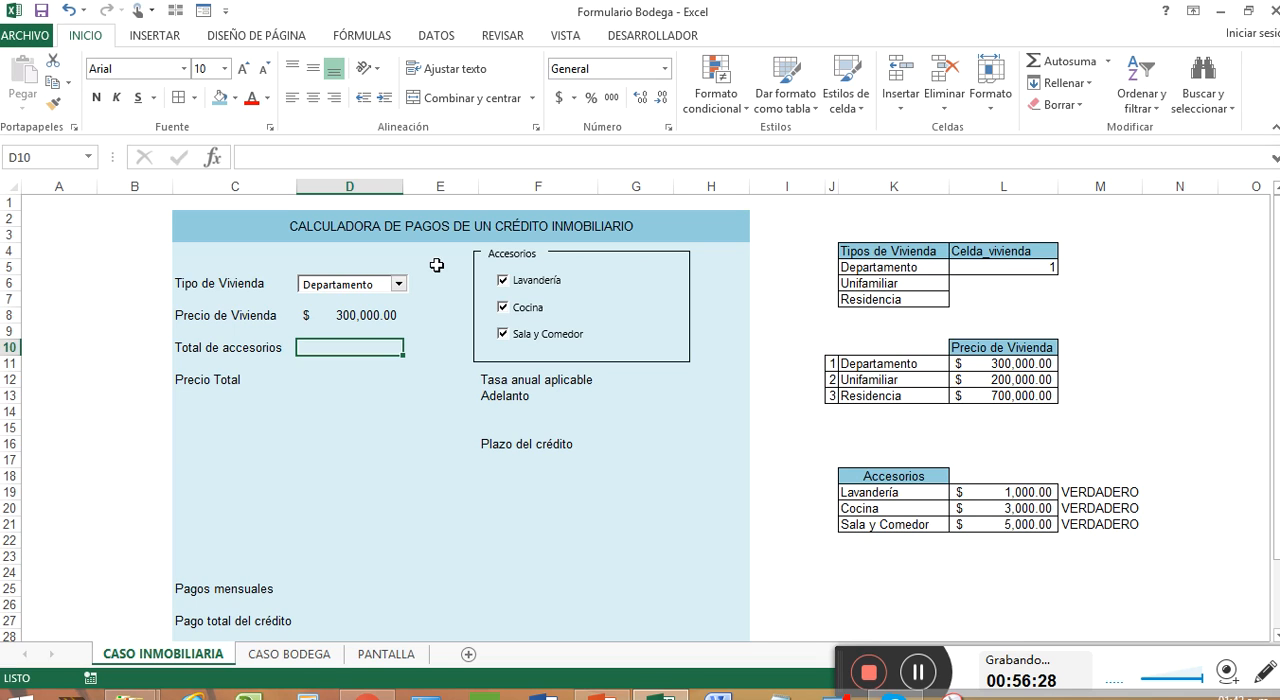
type("+si")
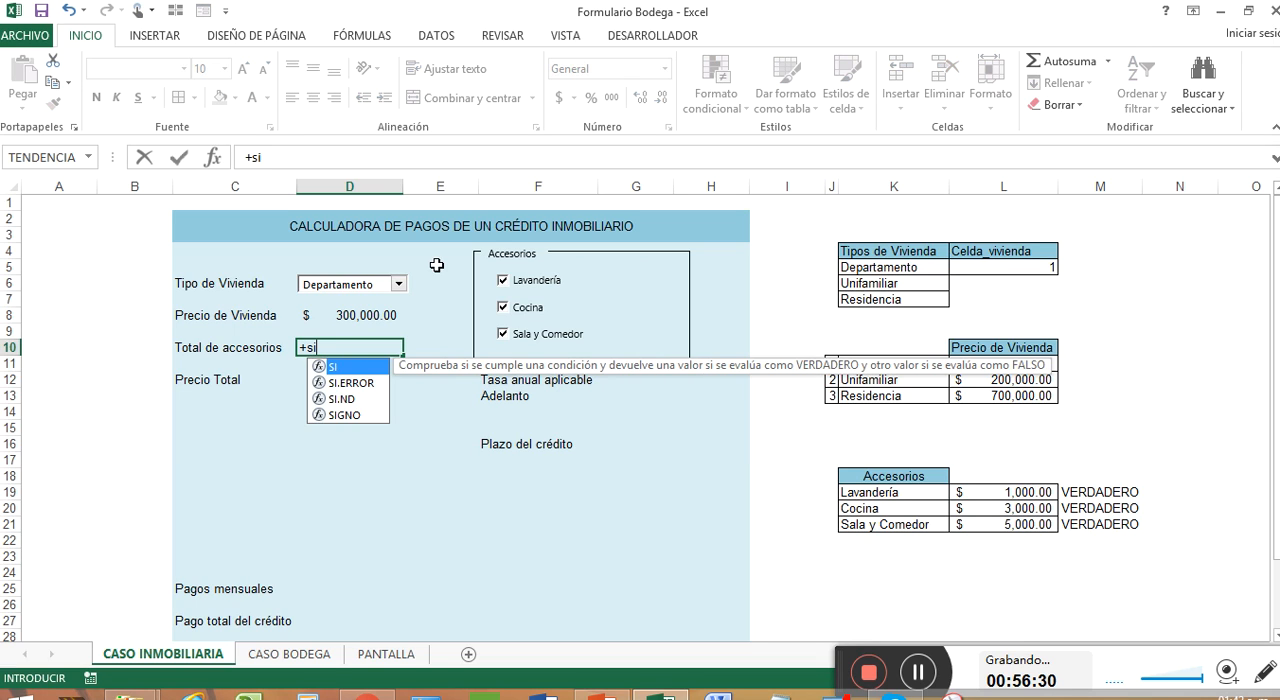
key("Tab")
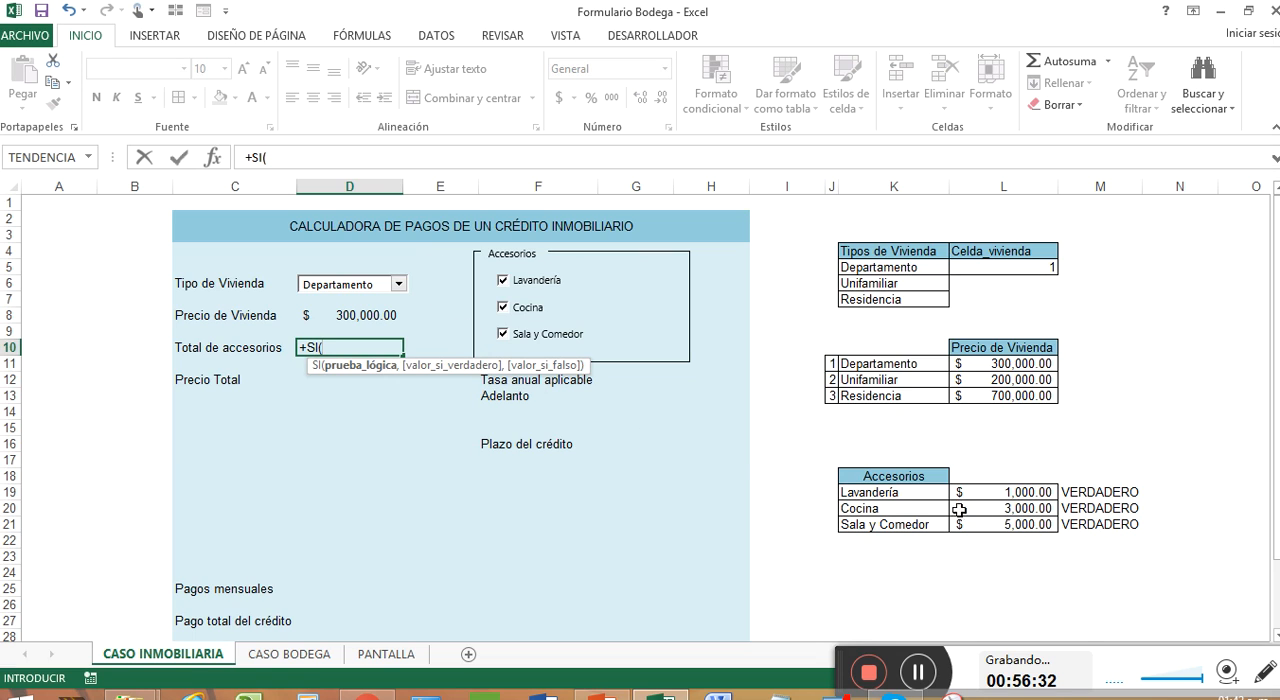
left_click(1085, 494)
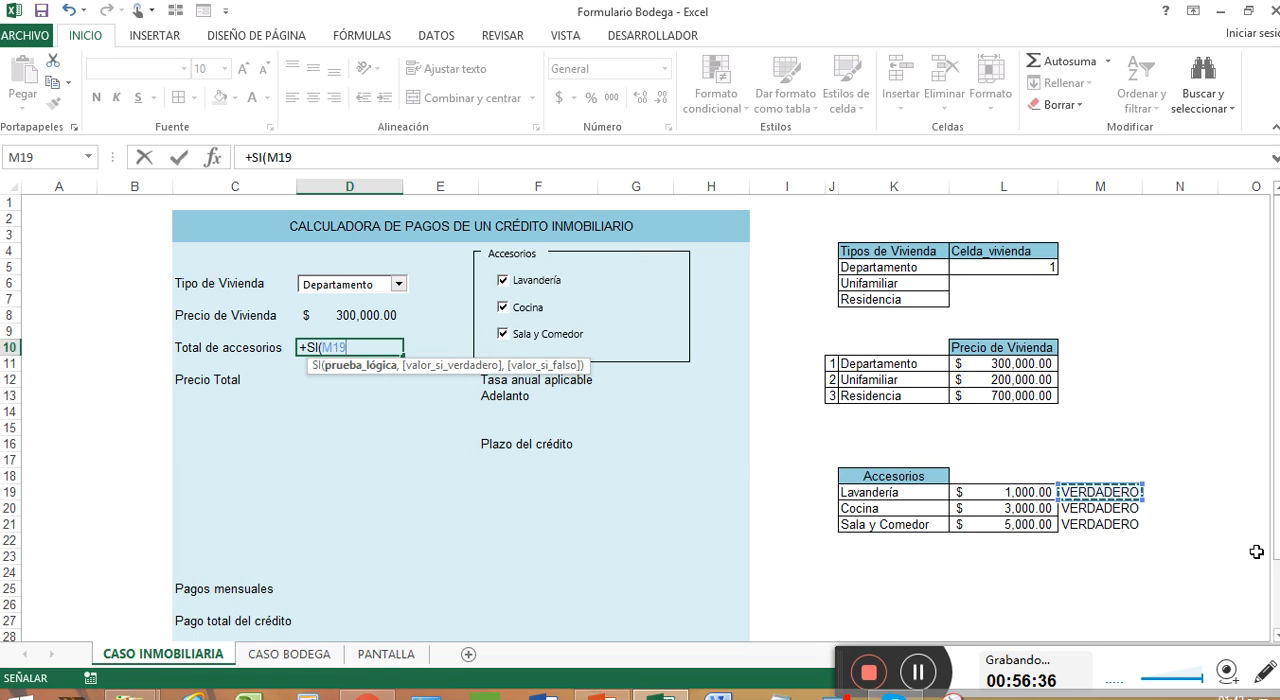
type("=\"")
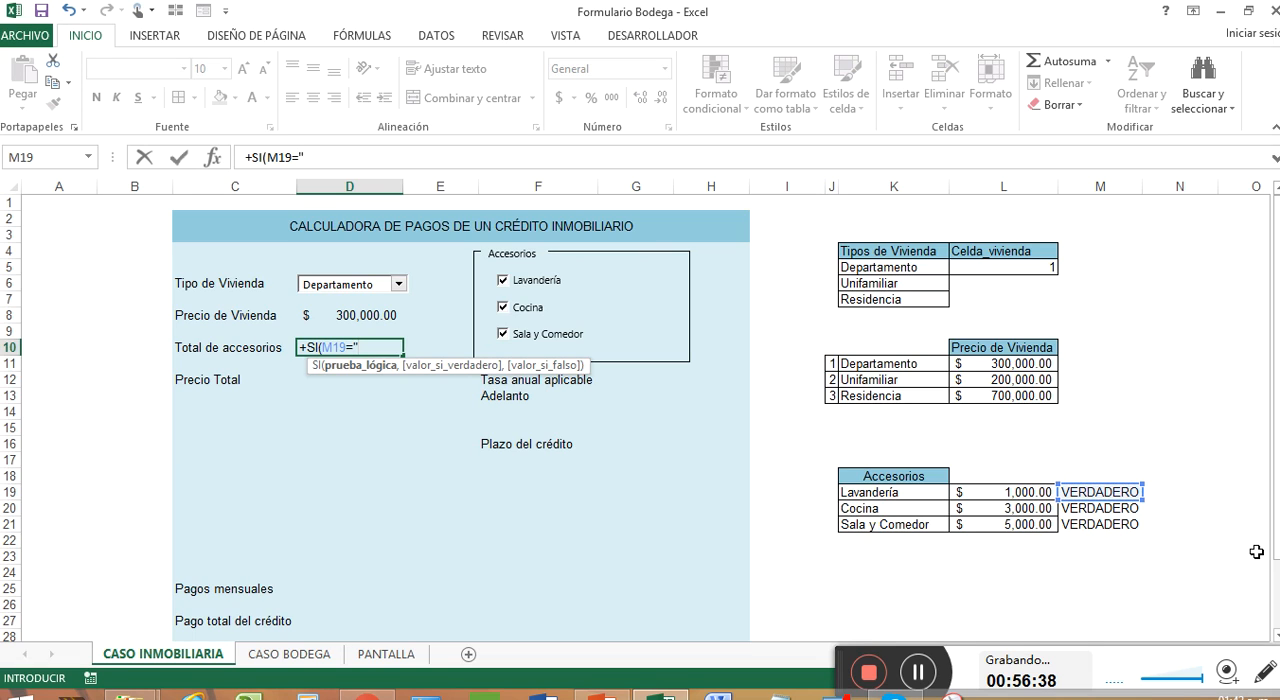
type("verdader")
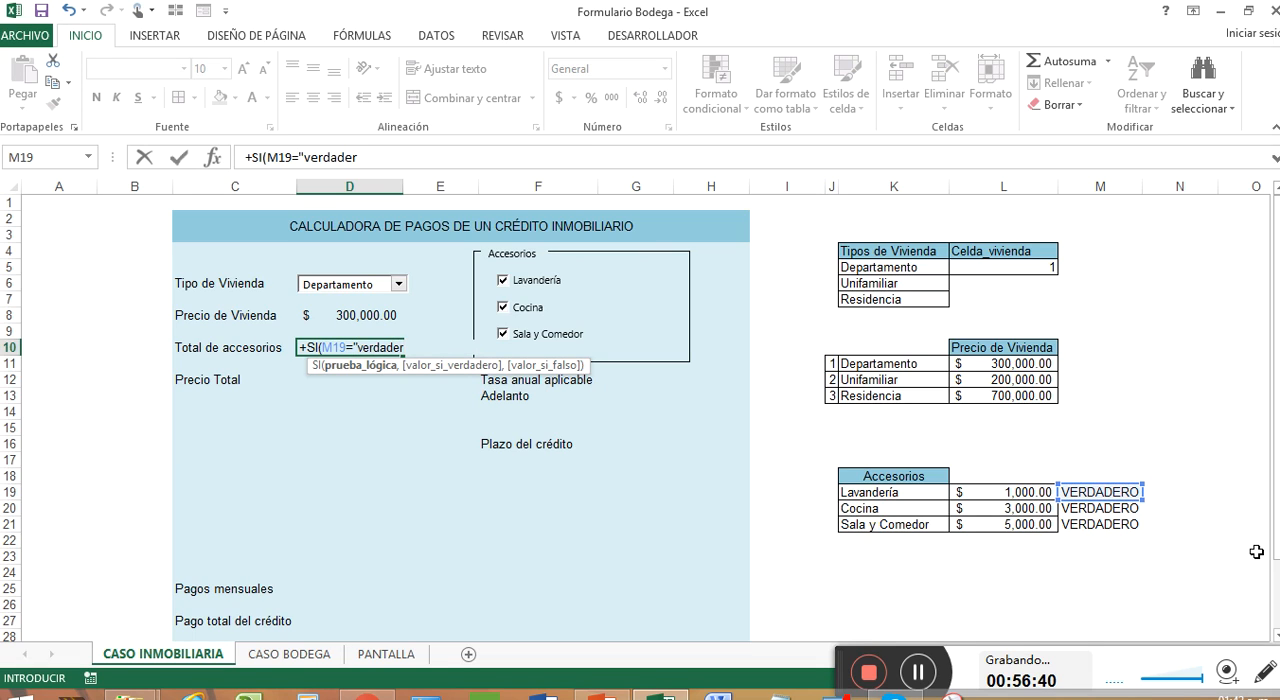
type("#,")
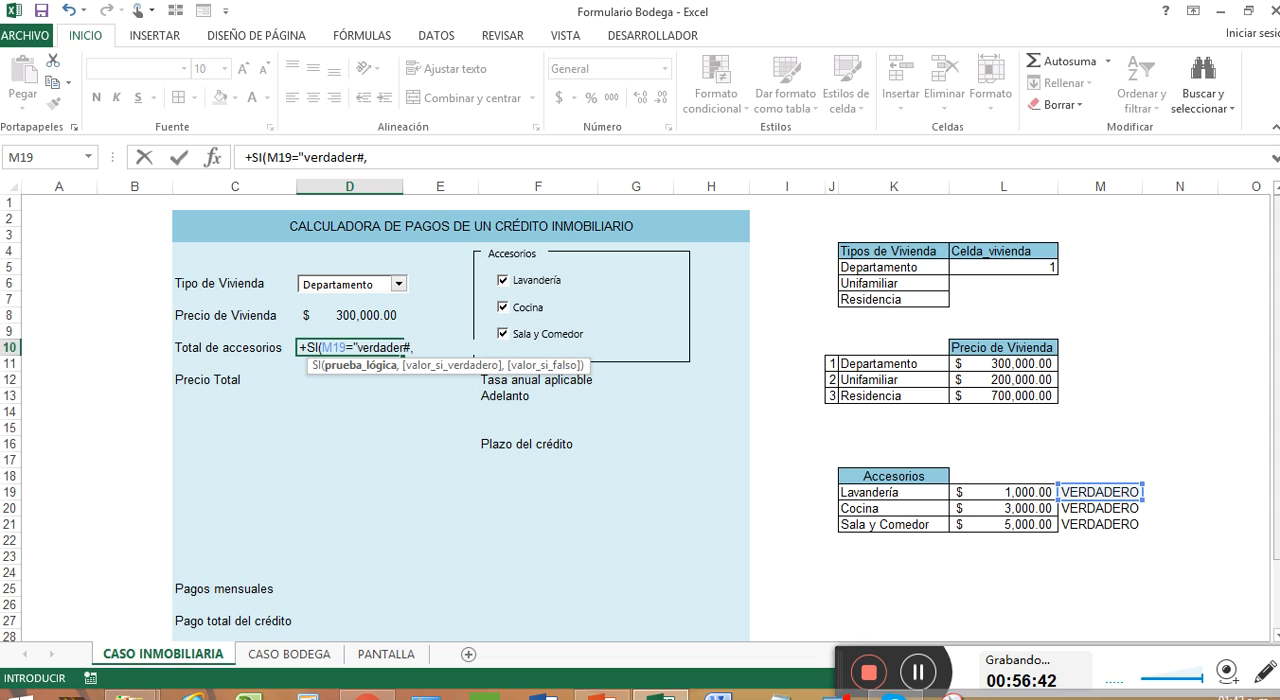
left_click(1035, 492)
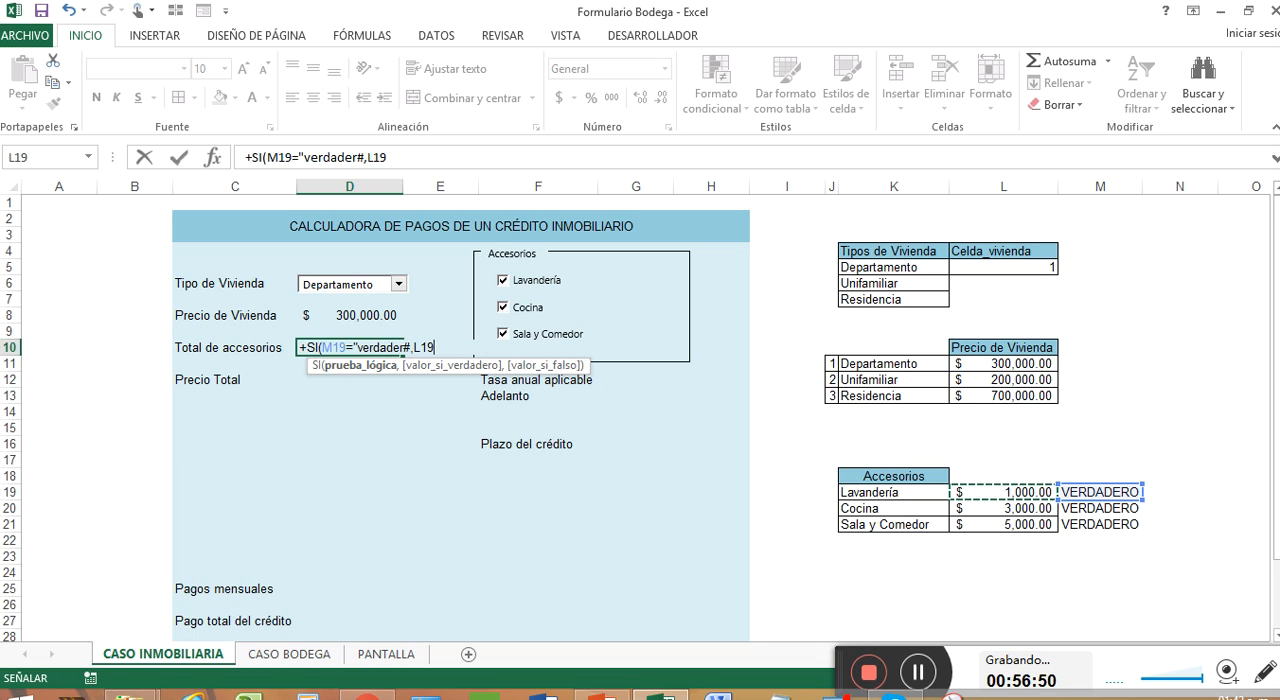
type(",")
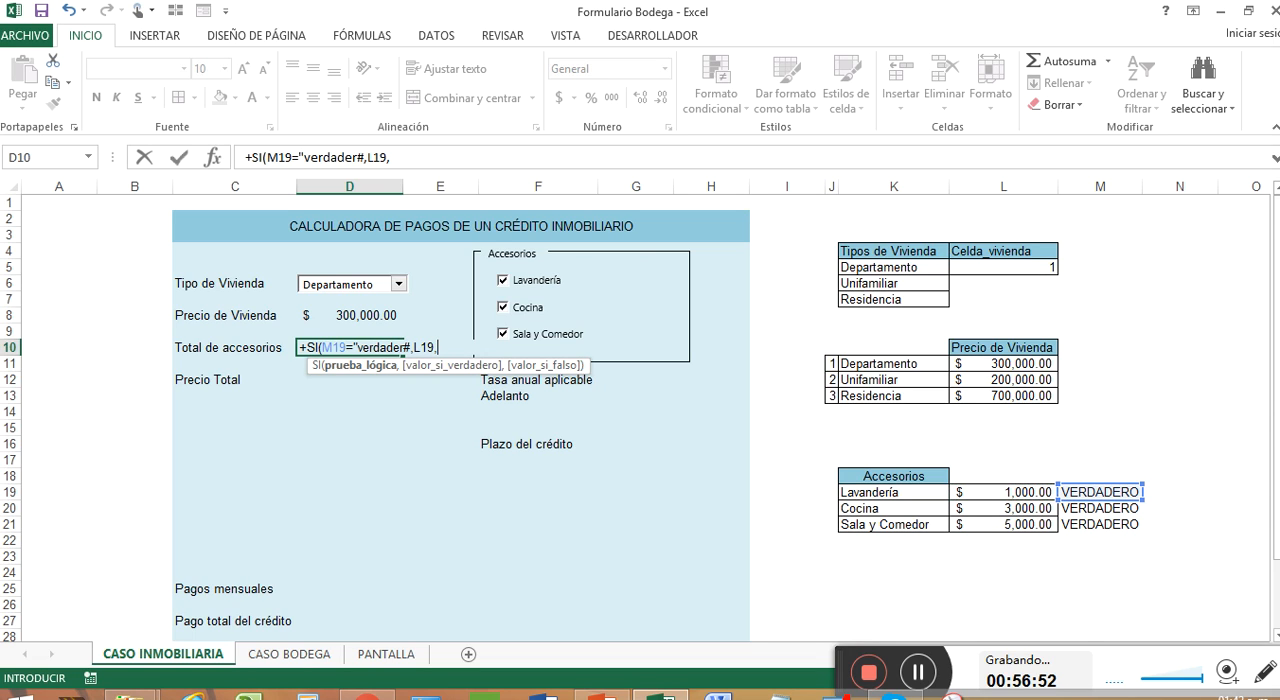
key("BackSpace")
left_click(1024, 493)
left_click(1035, 269)
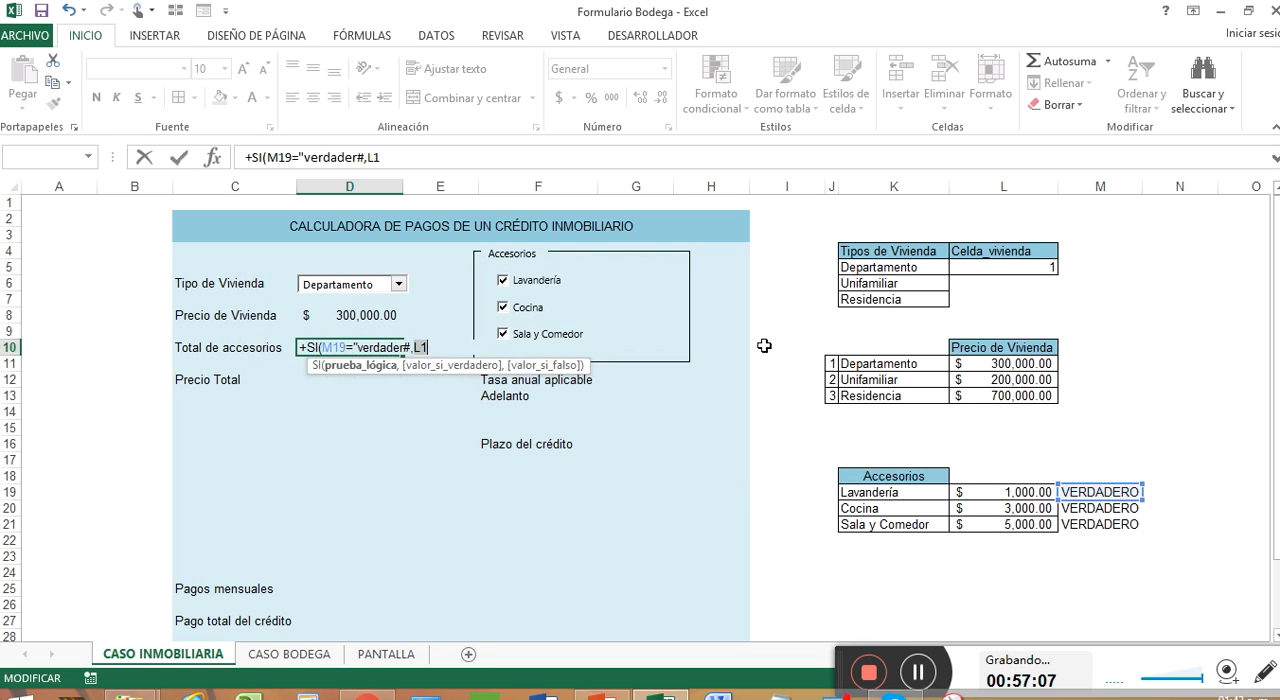
key("Escape")
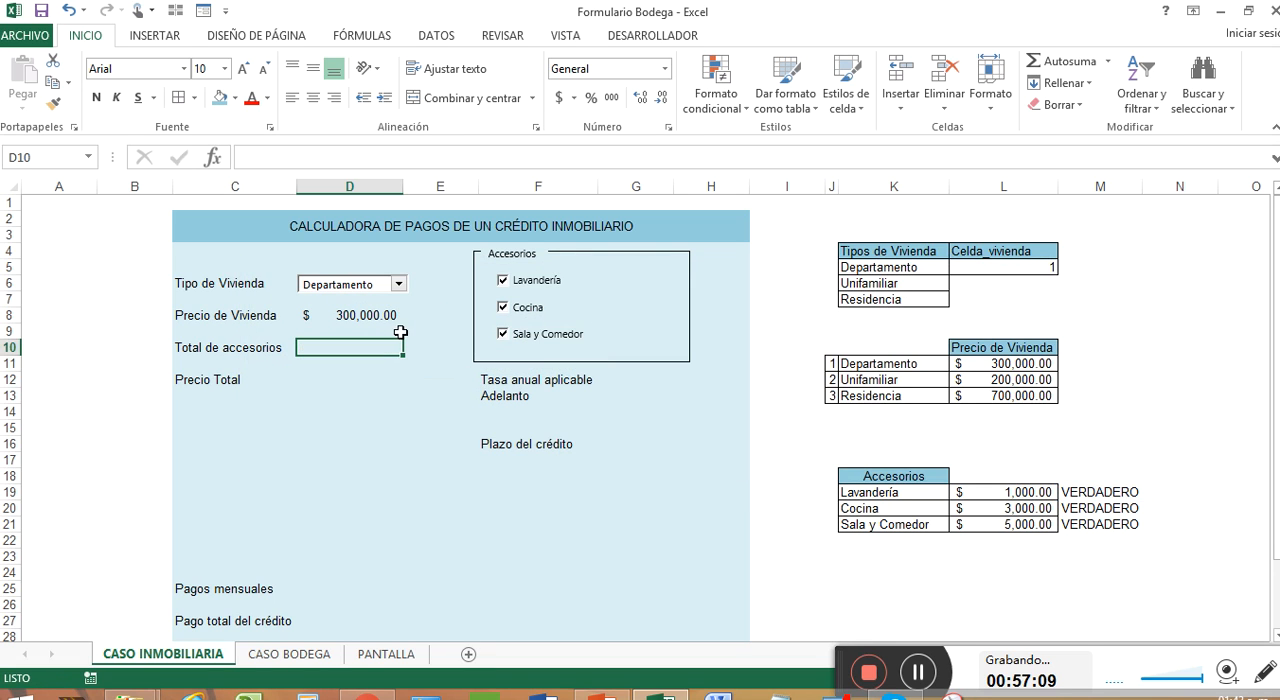
Step: Start an SI formula in the Total de accesorios cell D10 with the condition M19="verdadero"
type("+SI(")
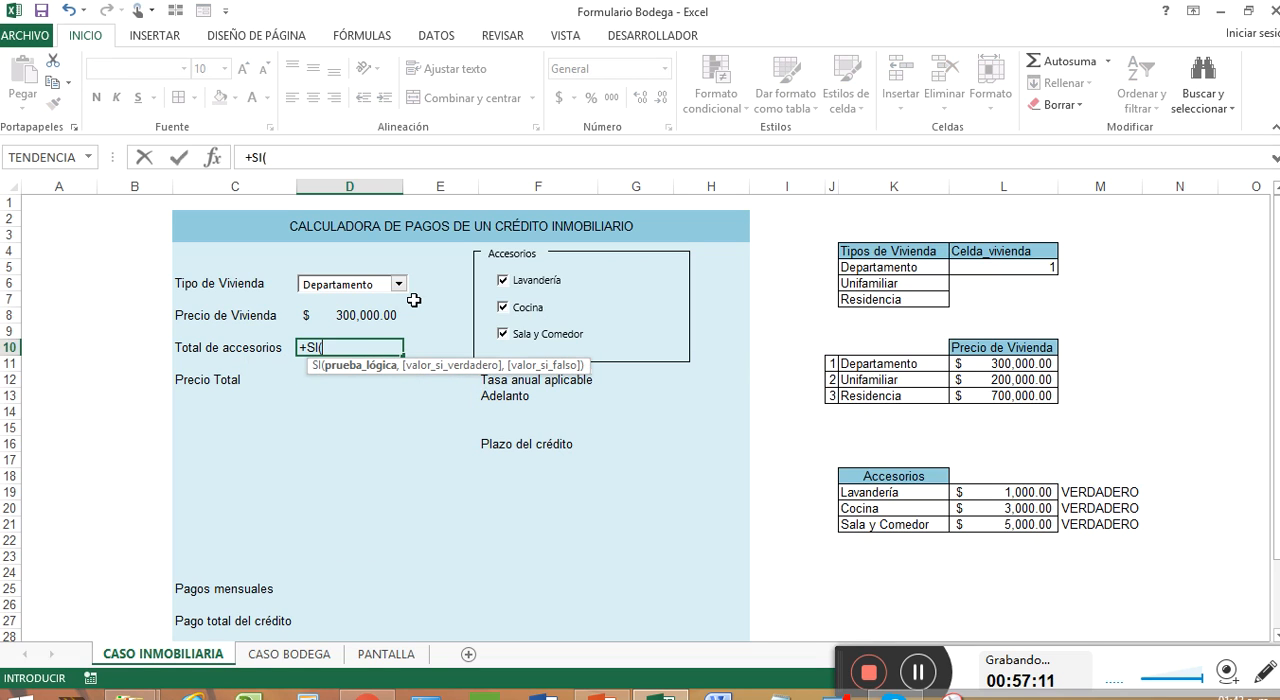
left_click(1072, 491)
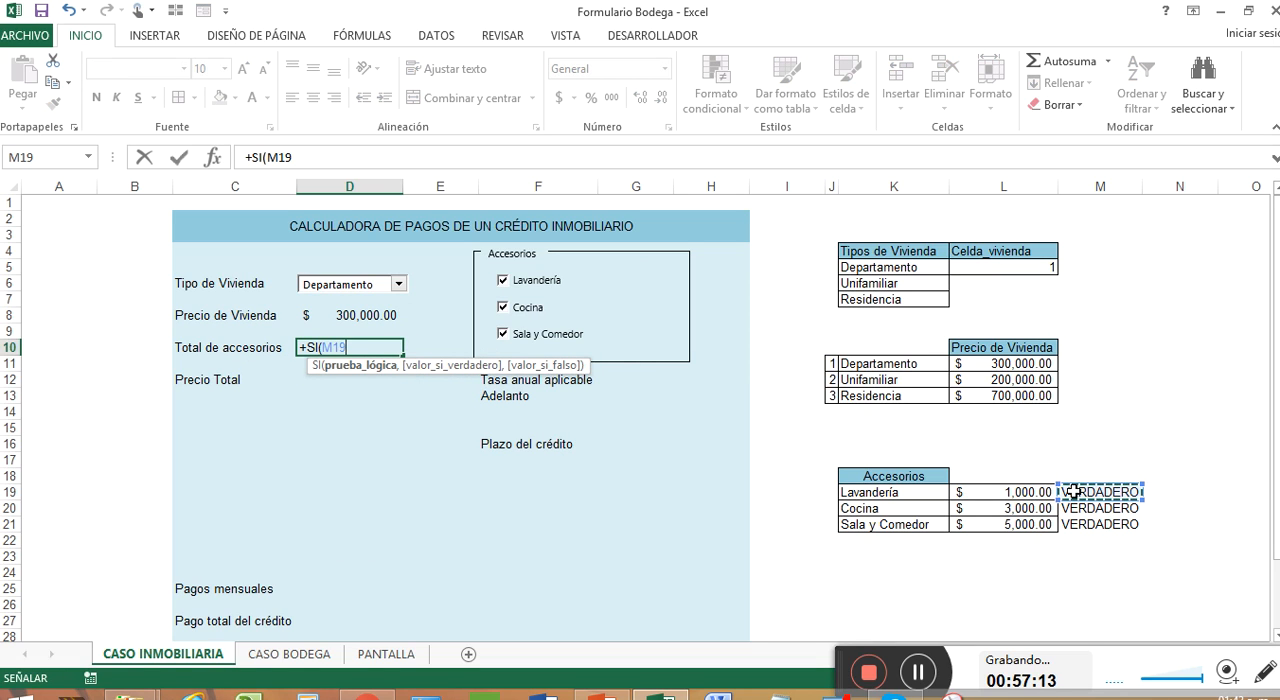
type("=")
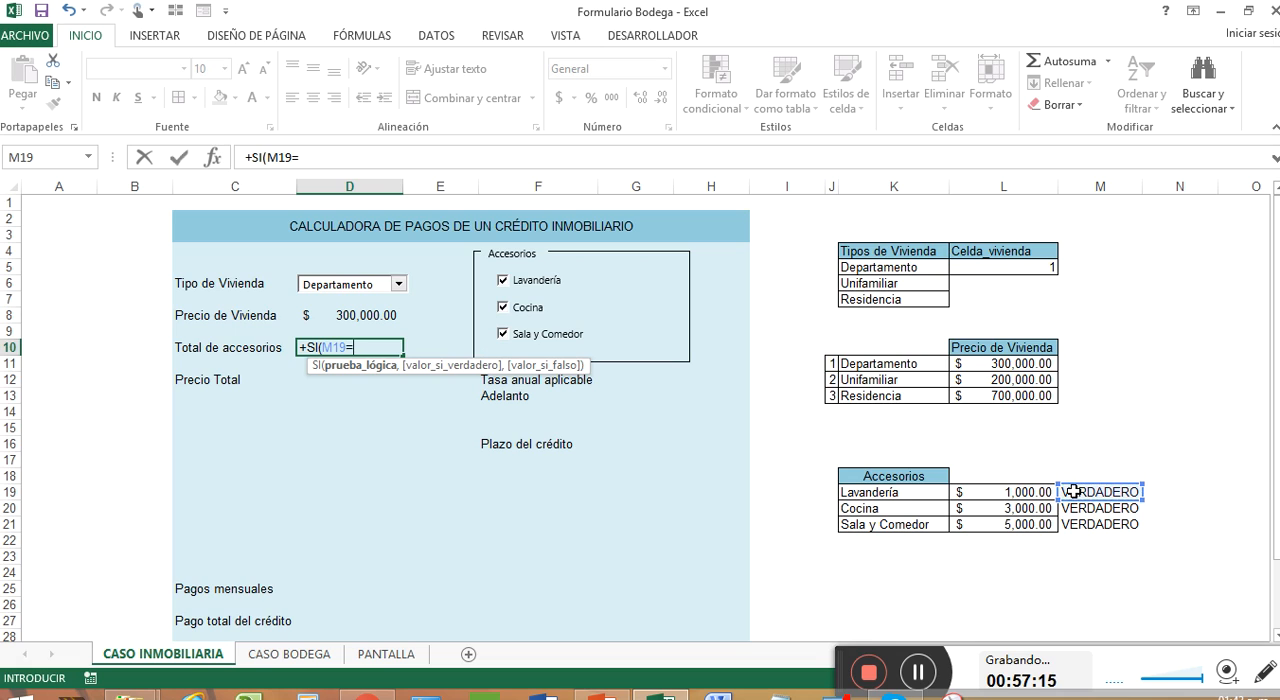
type("verad")
key("BackSpace")
key("BackSpace")
key("BackSpace")
key("BackSpace")
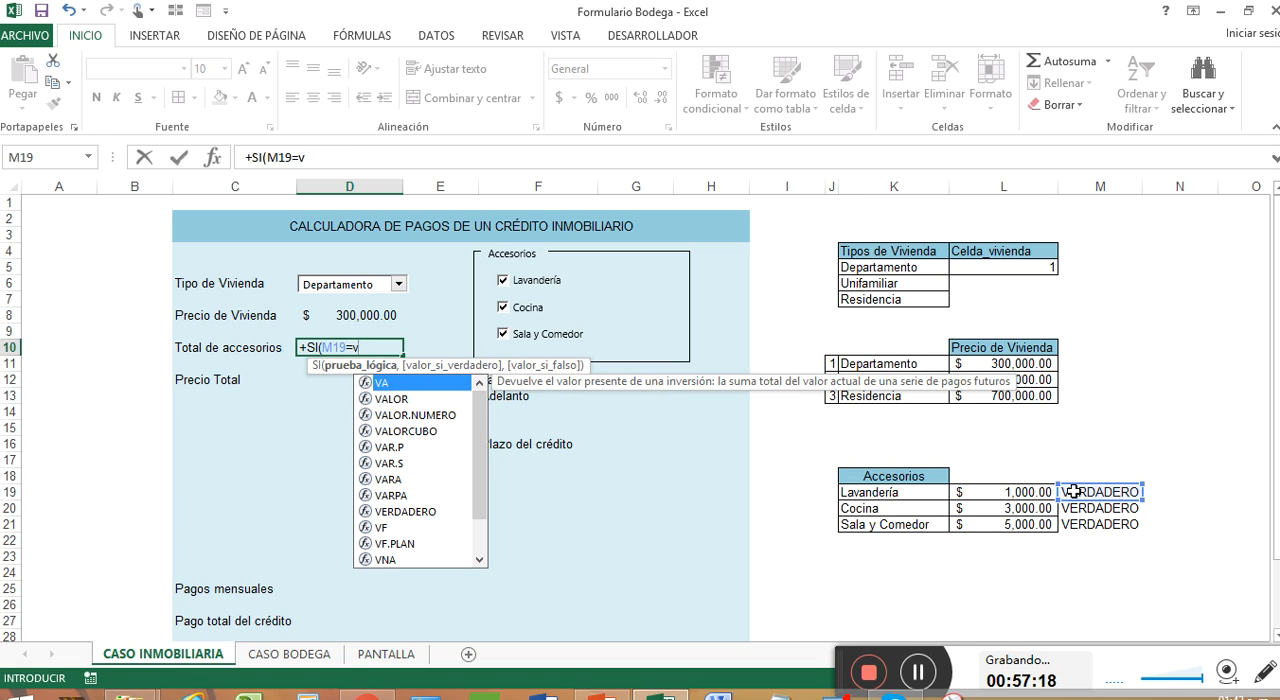
key("BackSpace")
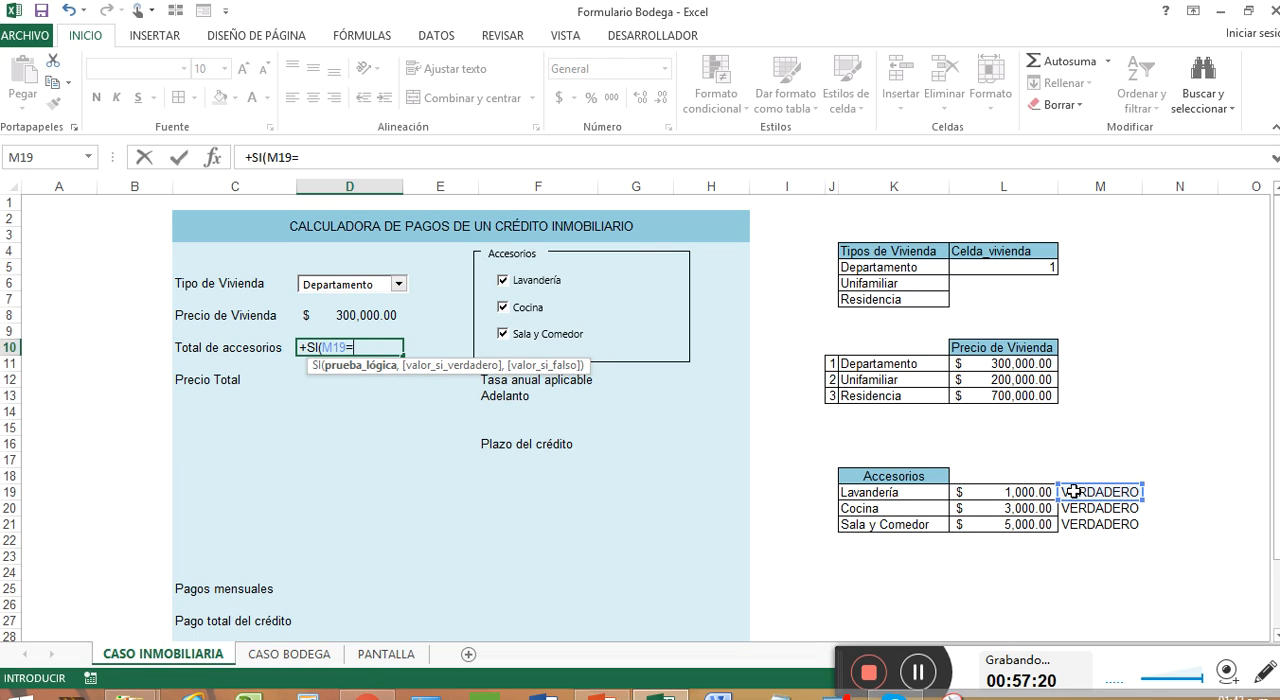
type("verdadero")
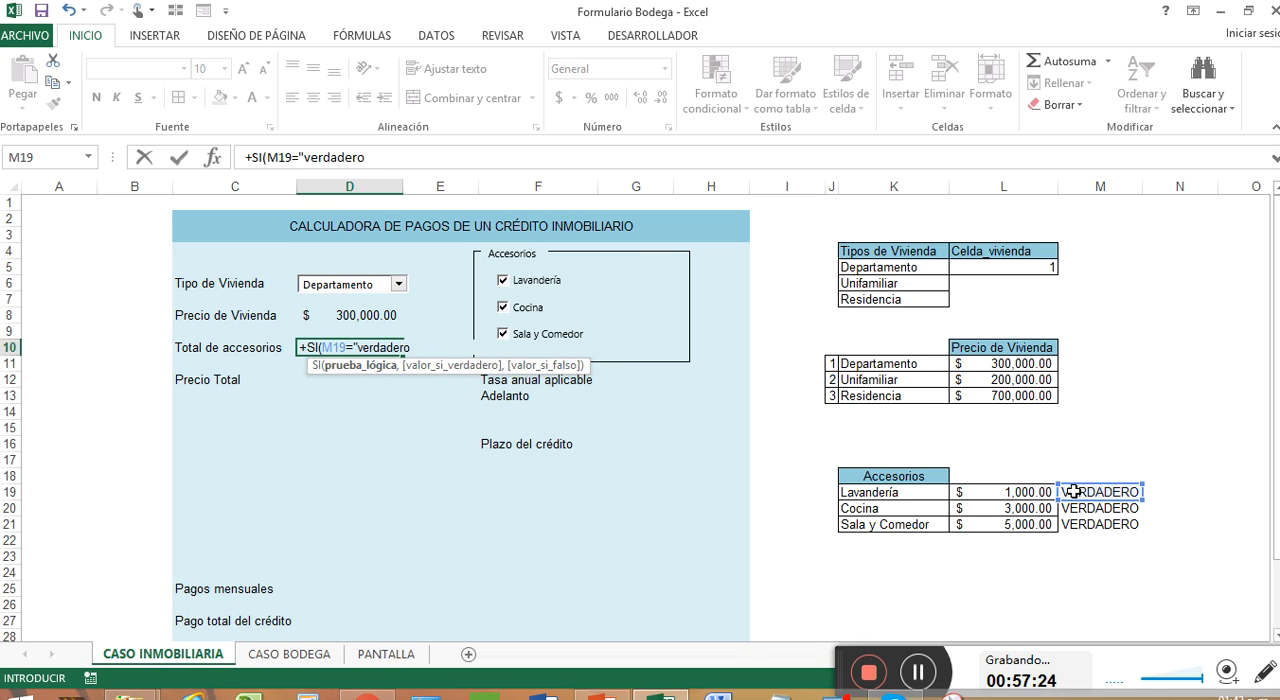
type("\",")
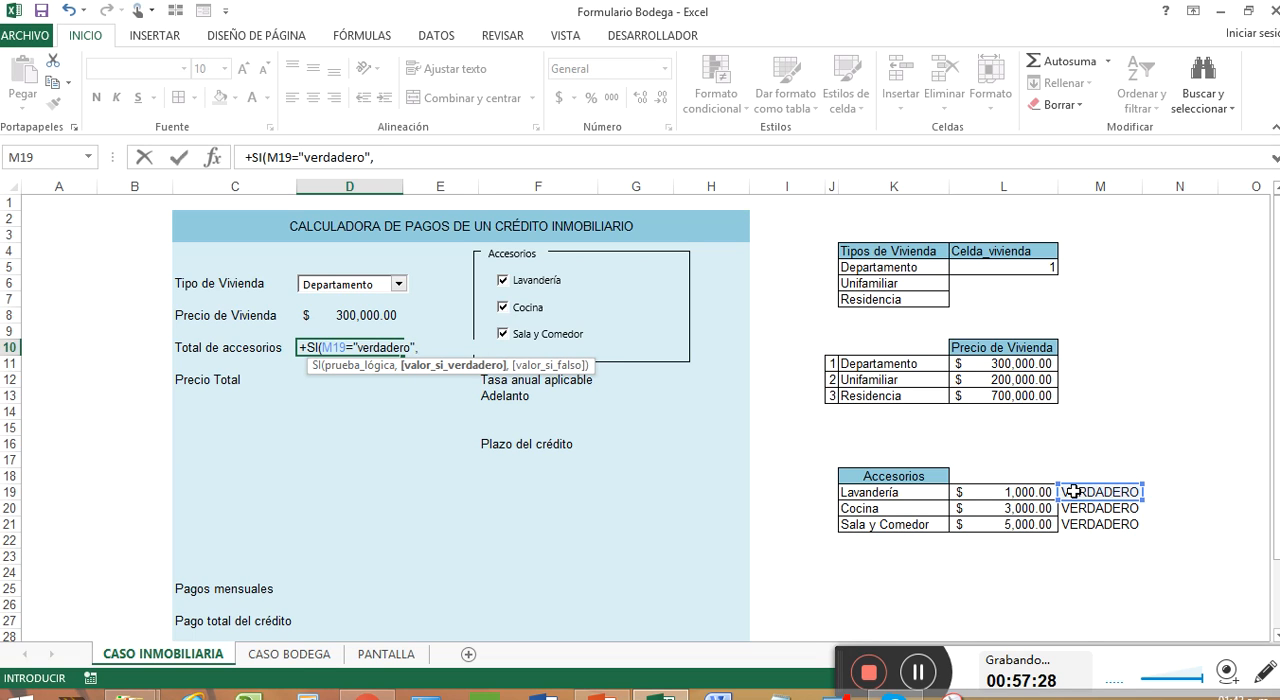
type("SI(")
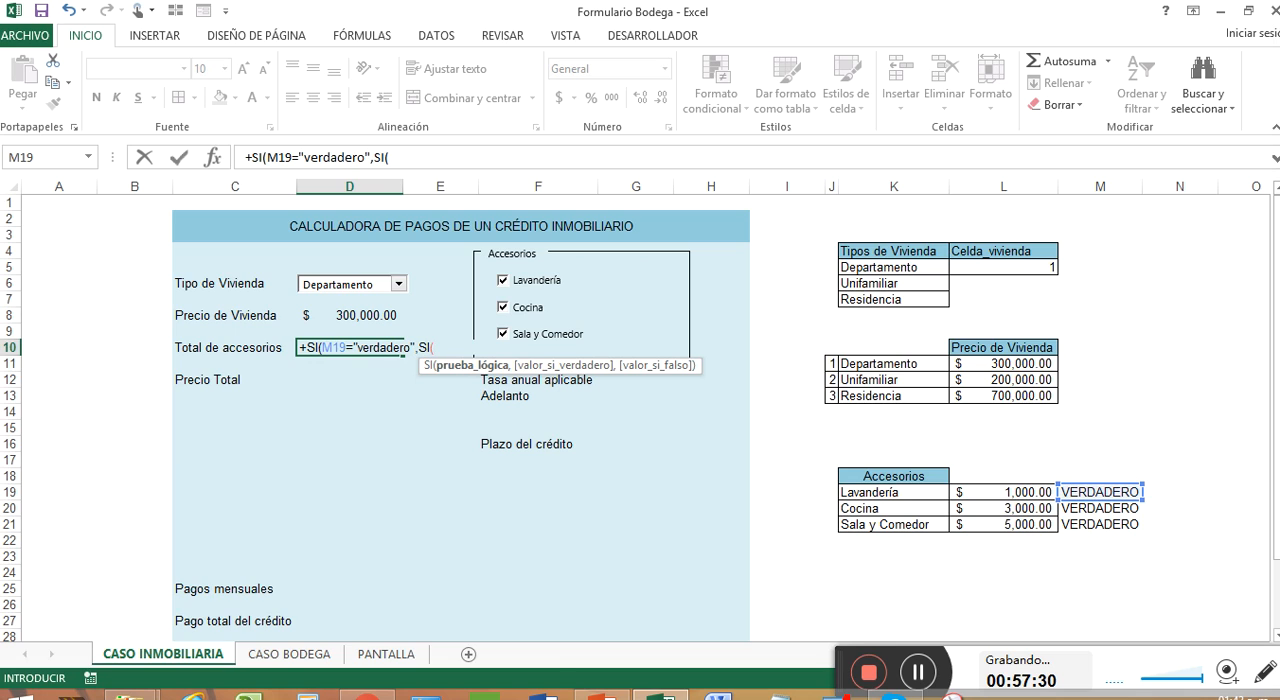
Step: Nest a second SI as the true value of the D10 formula, with the condition M20="verdadero"
left_click(1088, 510)
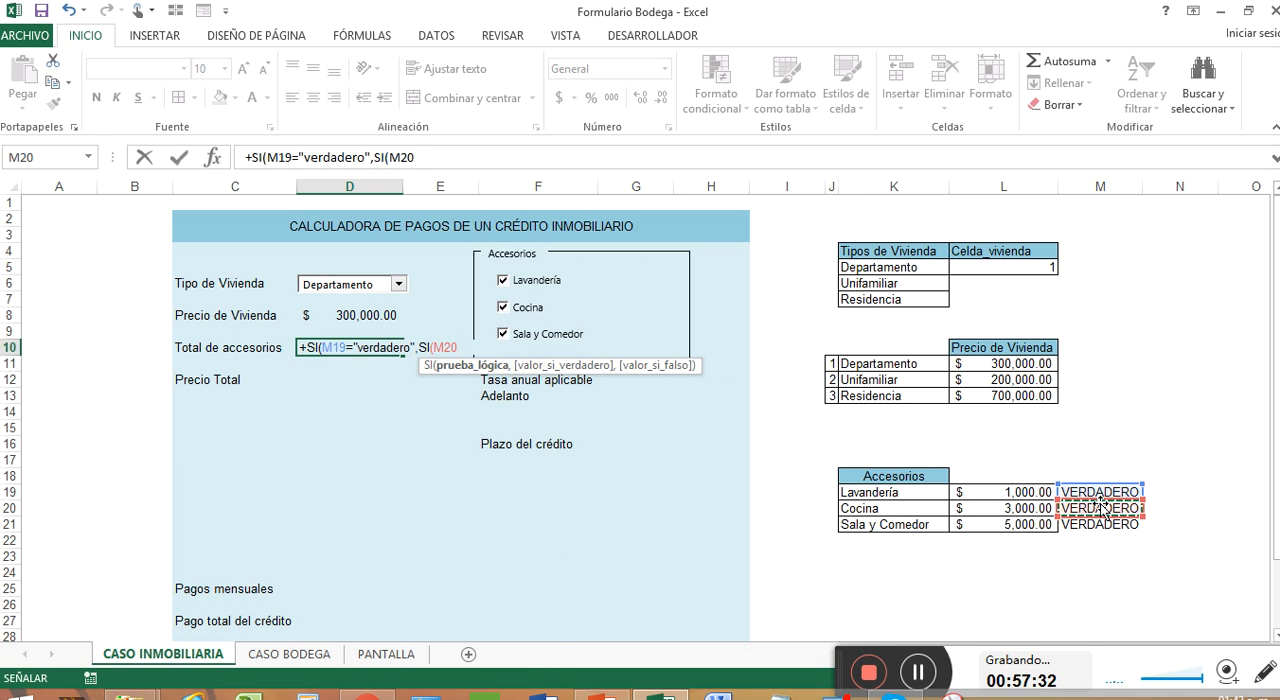
type("=")
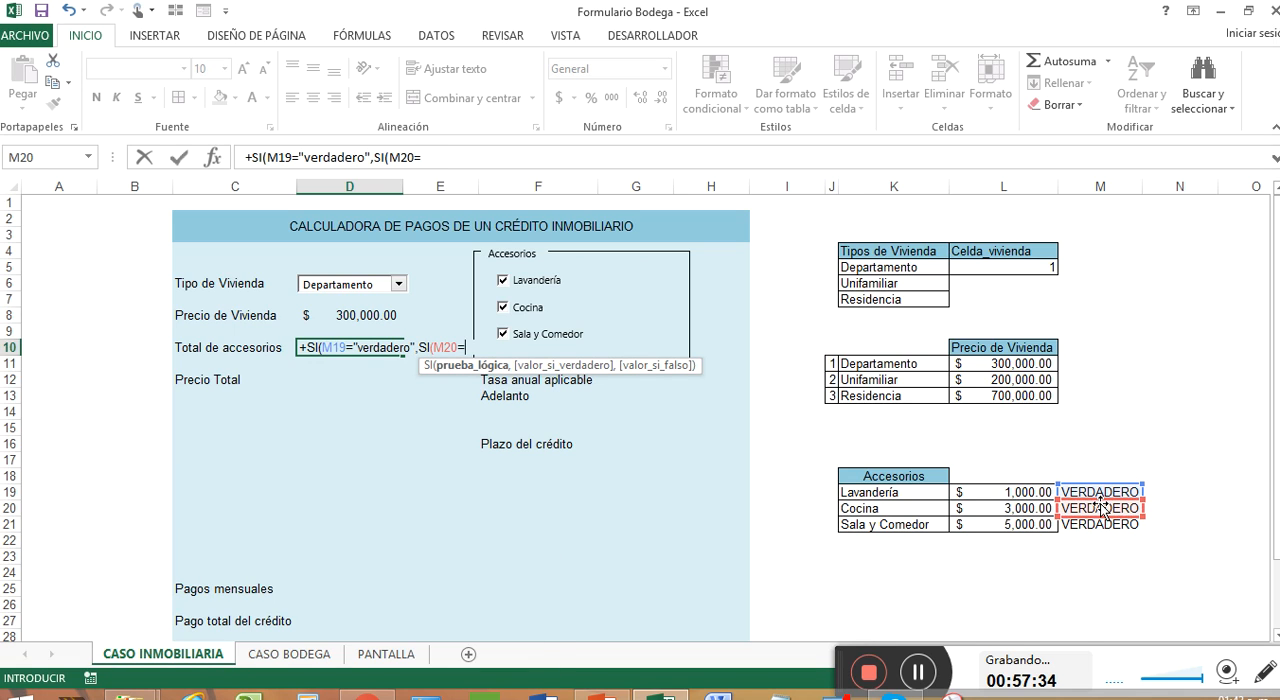
type("ver")
key("BackSpace")
key("BackSpace")
type("\"verdadero\"")
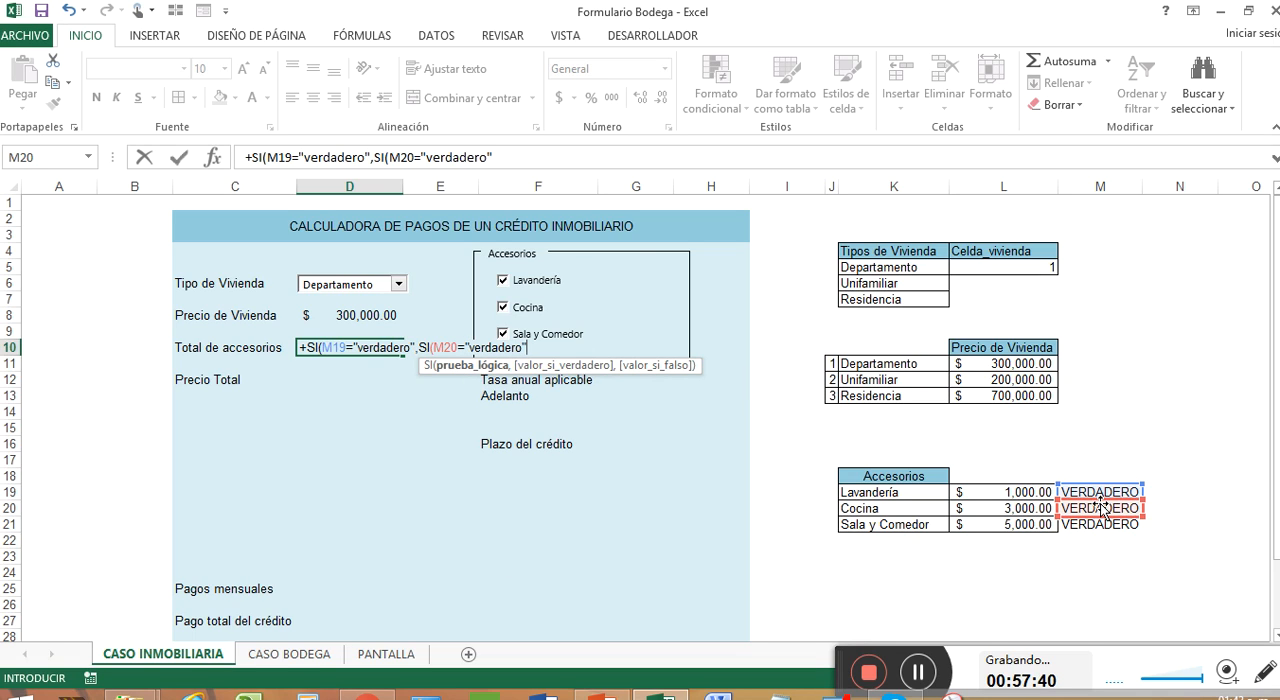
type(",SI(")
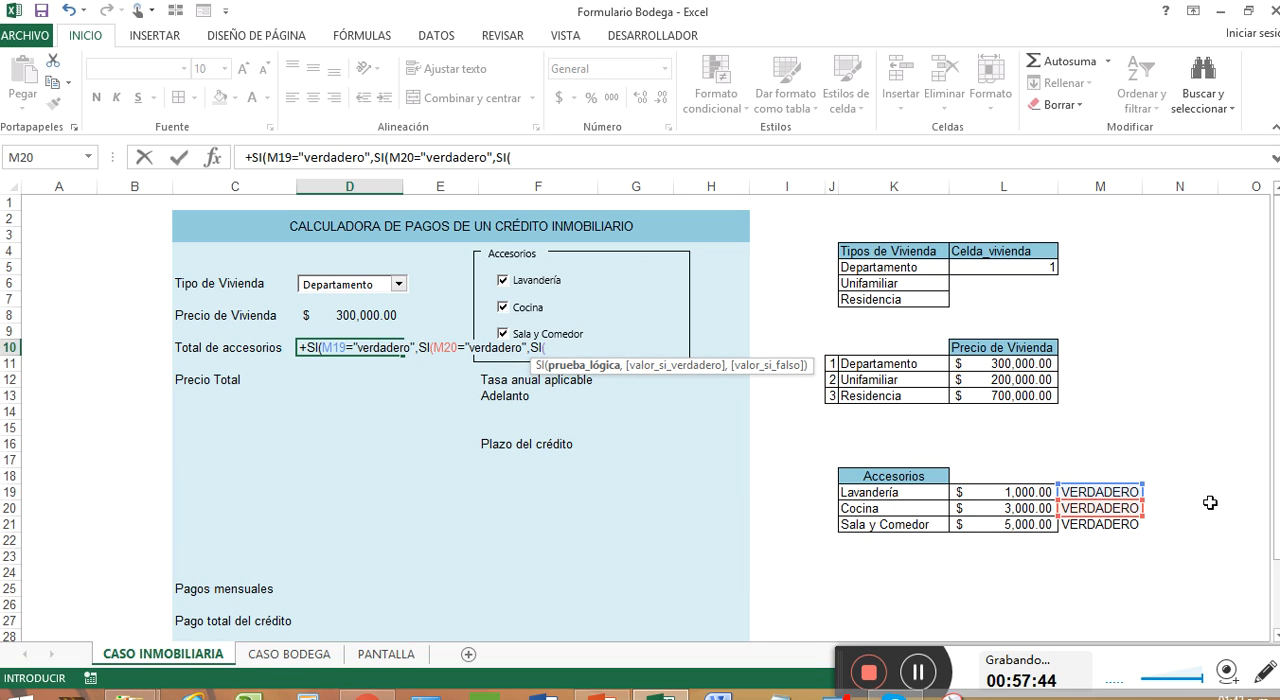
Step: Nest a third SI as the true value of the M20 test, with the condition M21="verdadero"
left_click(1137, 524)
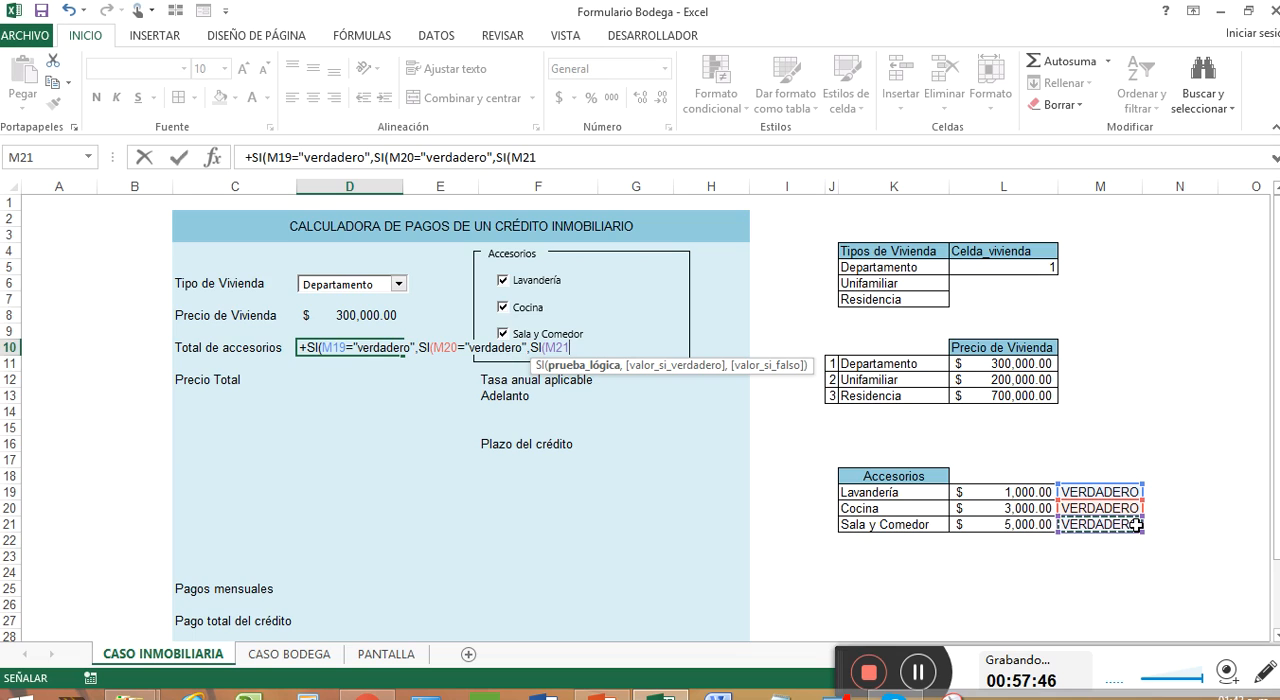
type("e")
key("BackSpace")
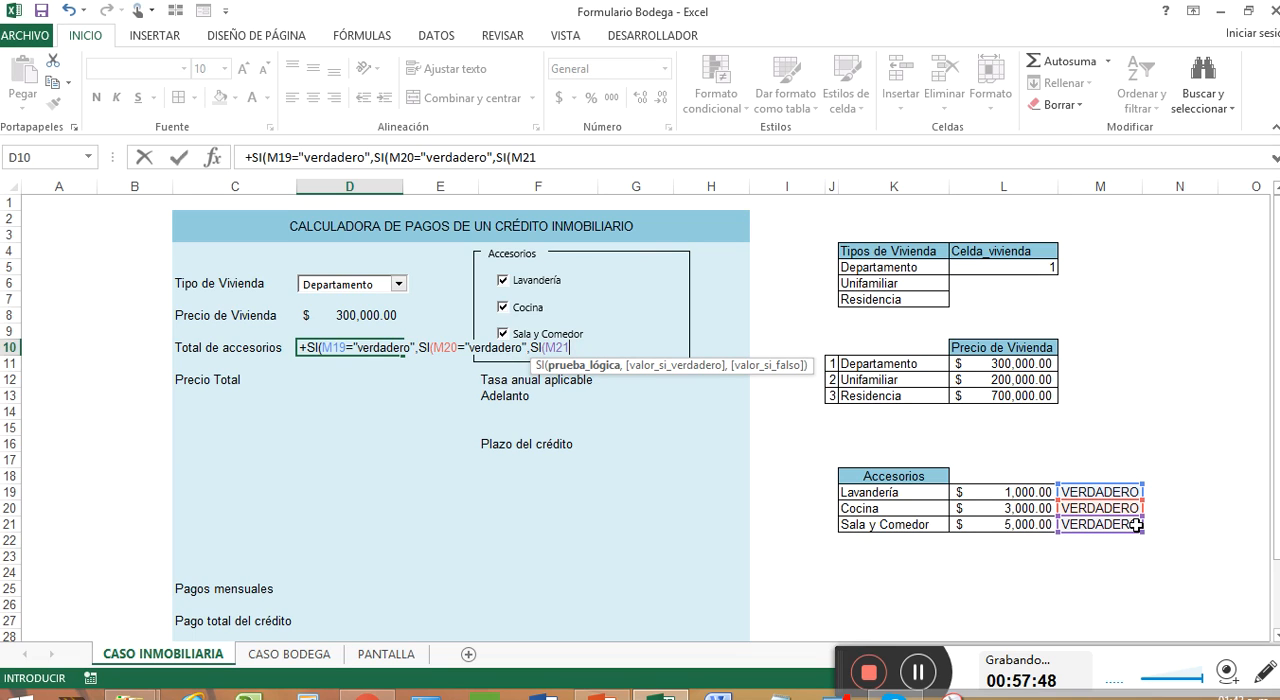
type("=\"veradaer")
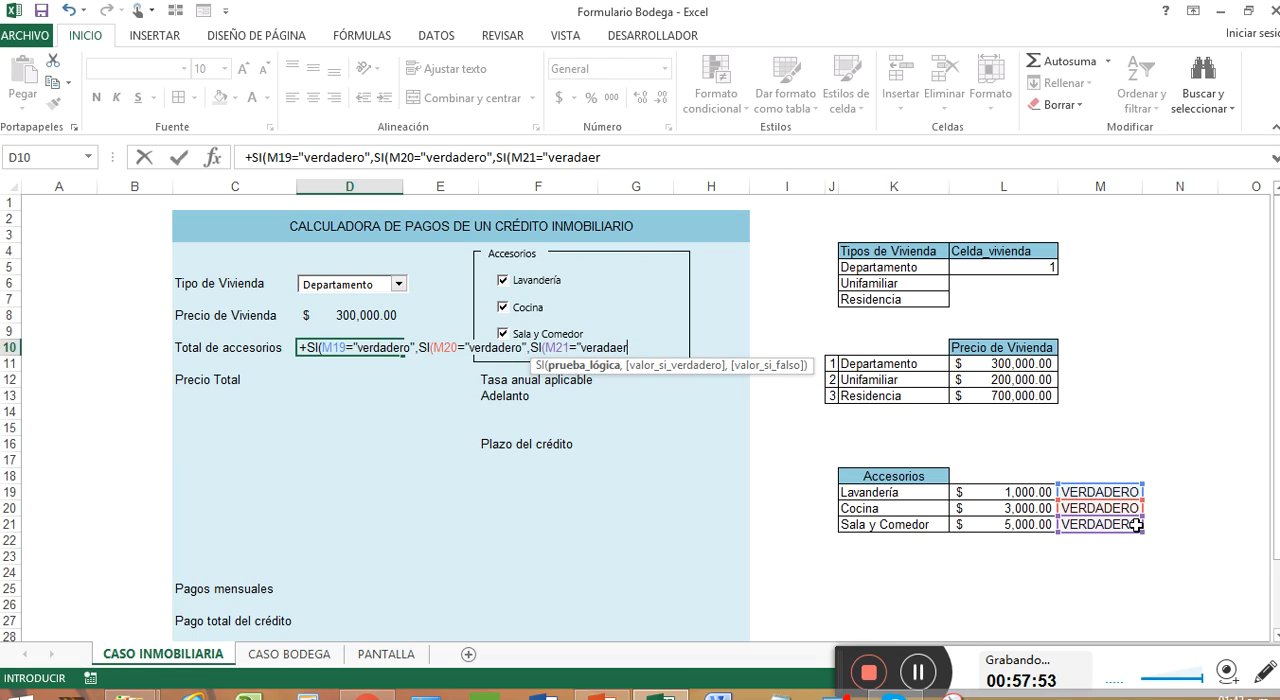
key("BackSpace")
key("BackSpace")
key("BackSpace")
key("BackSpace")
key("BackSpace")
type("dadero\",")
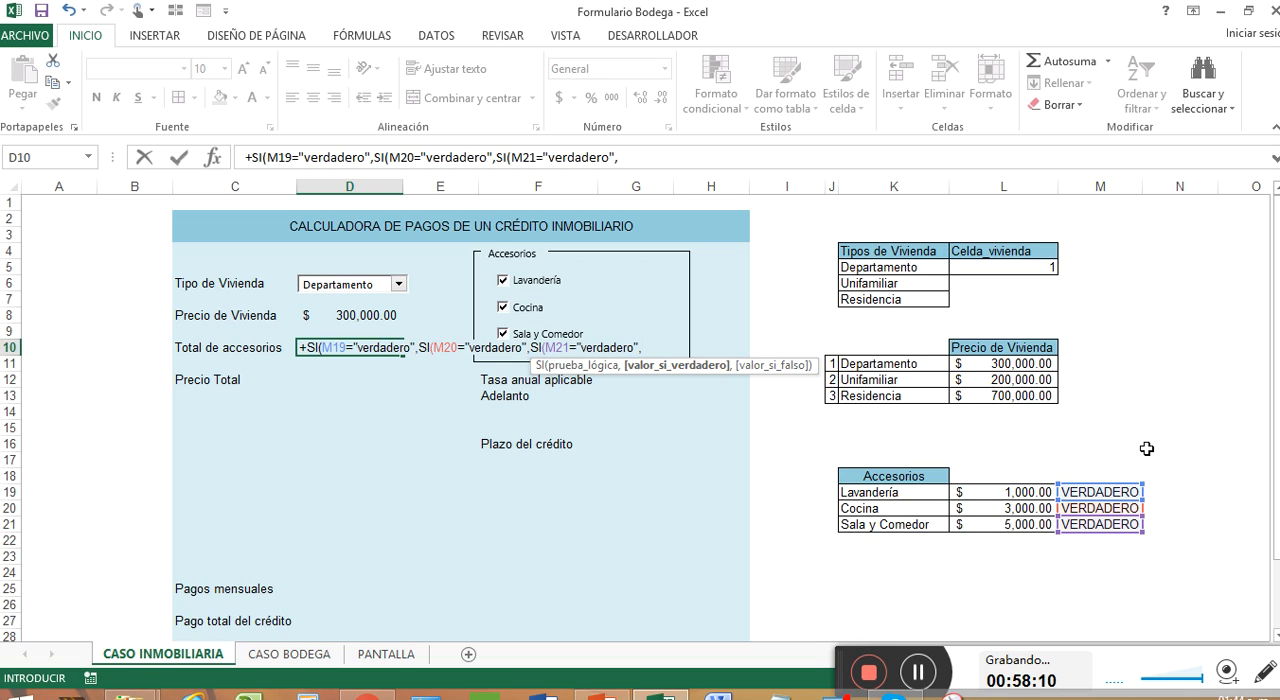
Step: Enter SUMA(L19:L21) as the true value of the M21 condition
type("suma")
key("Tab")
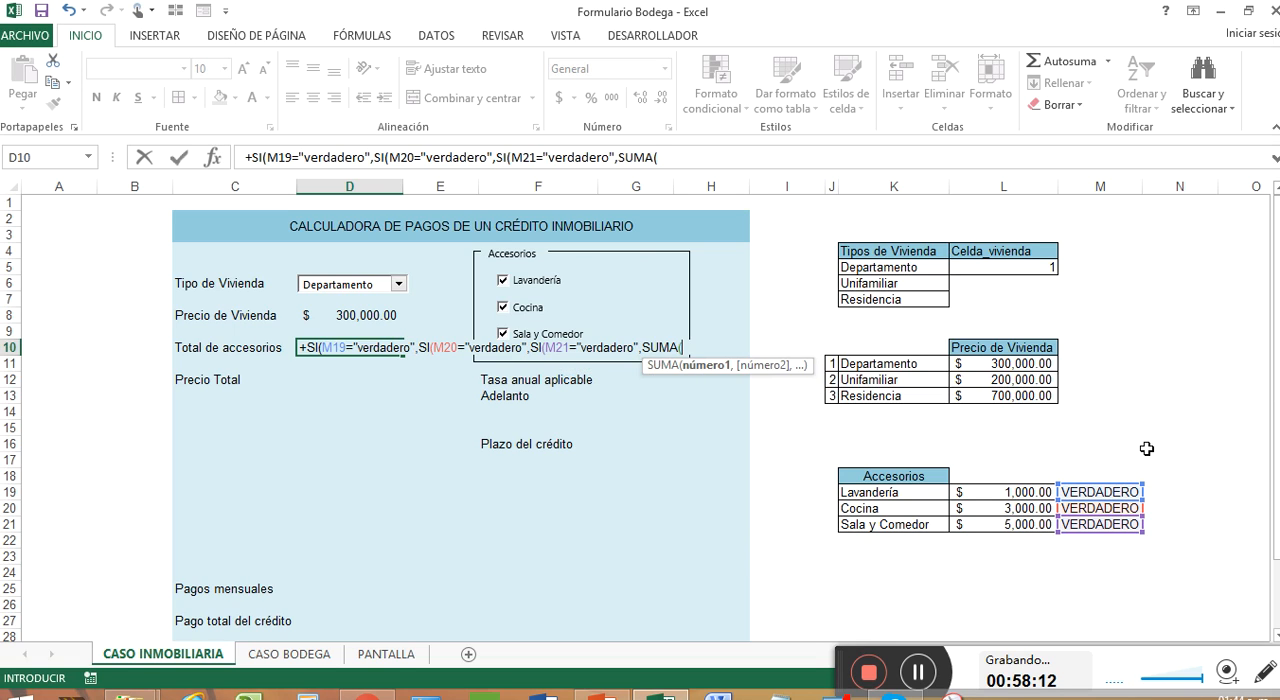
left_click_drag(1025, 493, 1026, 530)
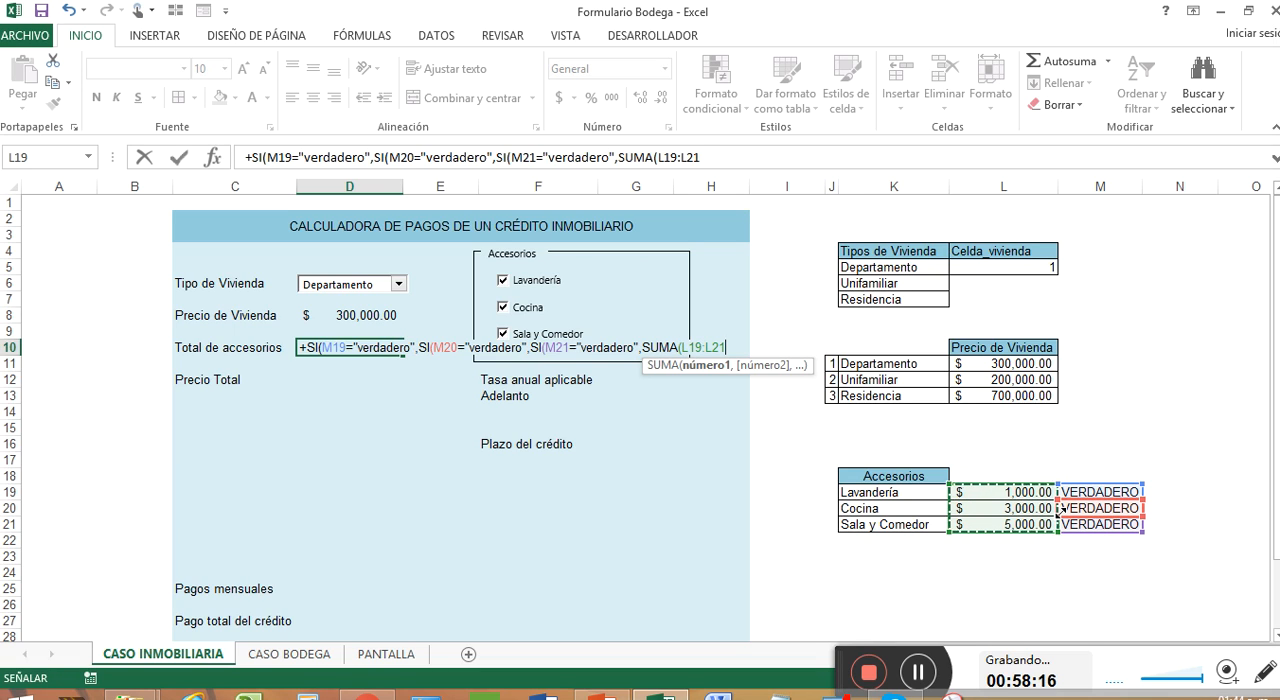
type("),")
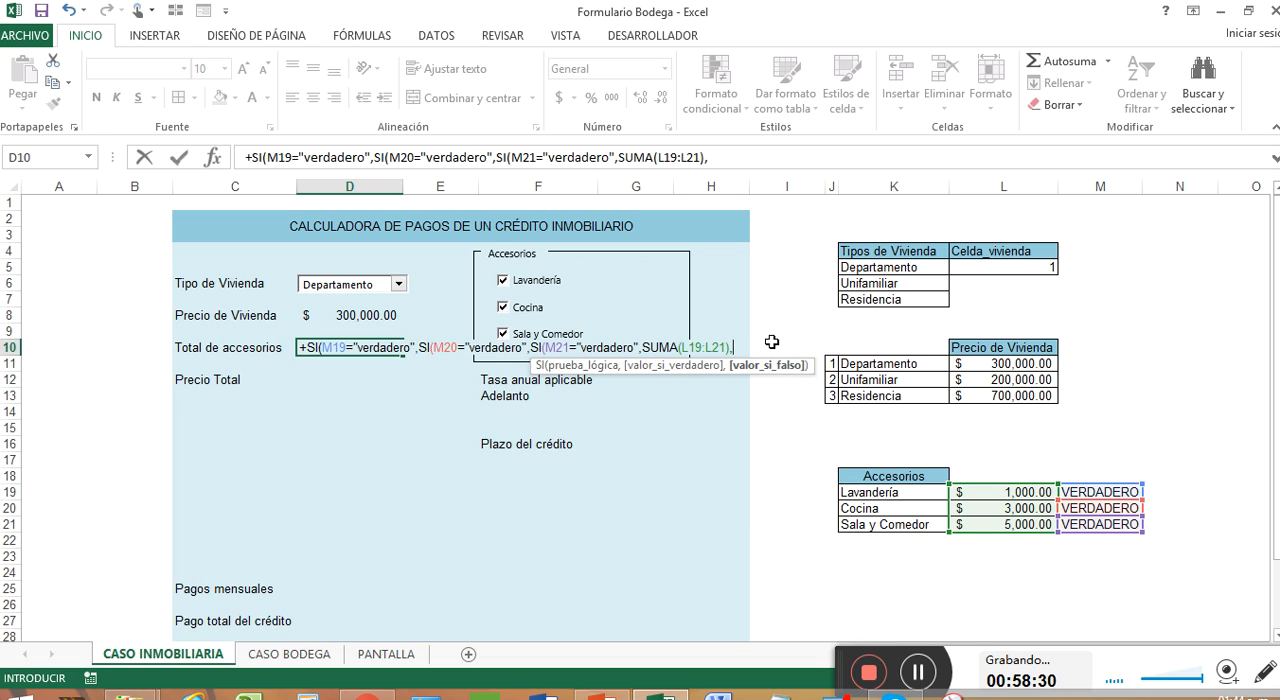
Step: Enter SUMA(L19:L20) as the false value of the M21 condition and close the innermost SI
type("suma")
key("Tab")
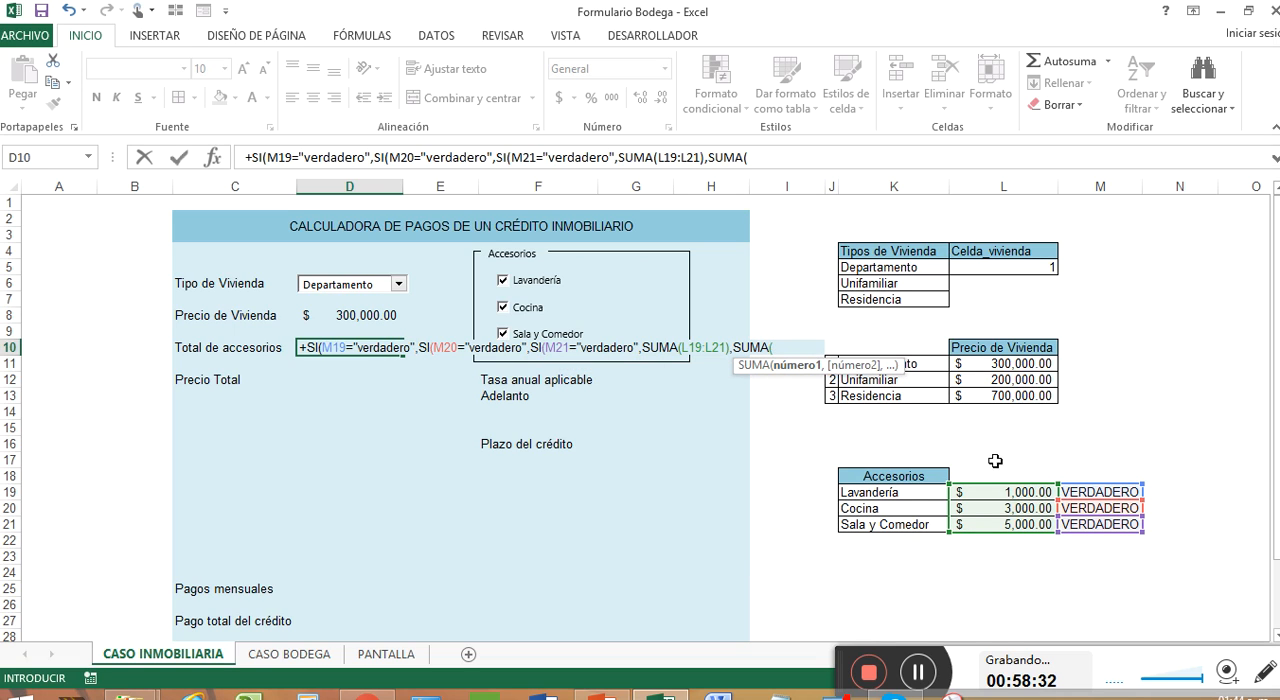
left_click(1002, 496)
left_click_drag(1002, 500, 1004, 508)
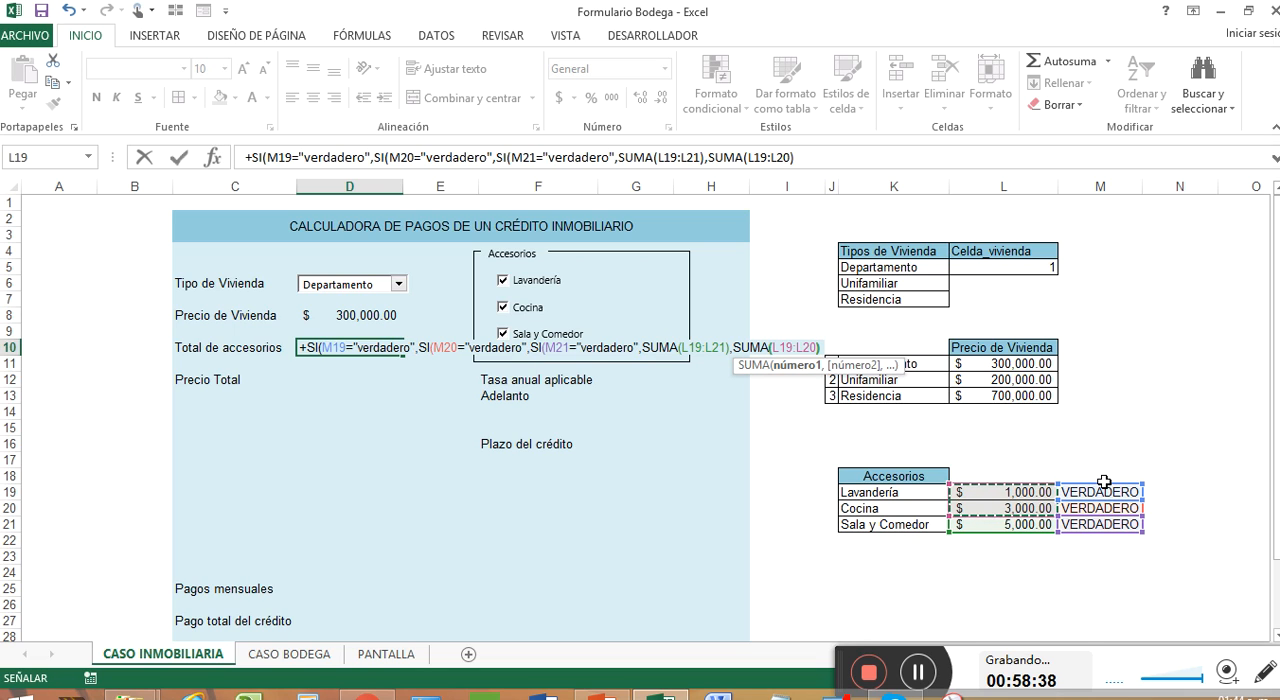
type("),")
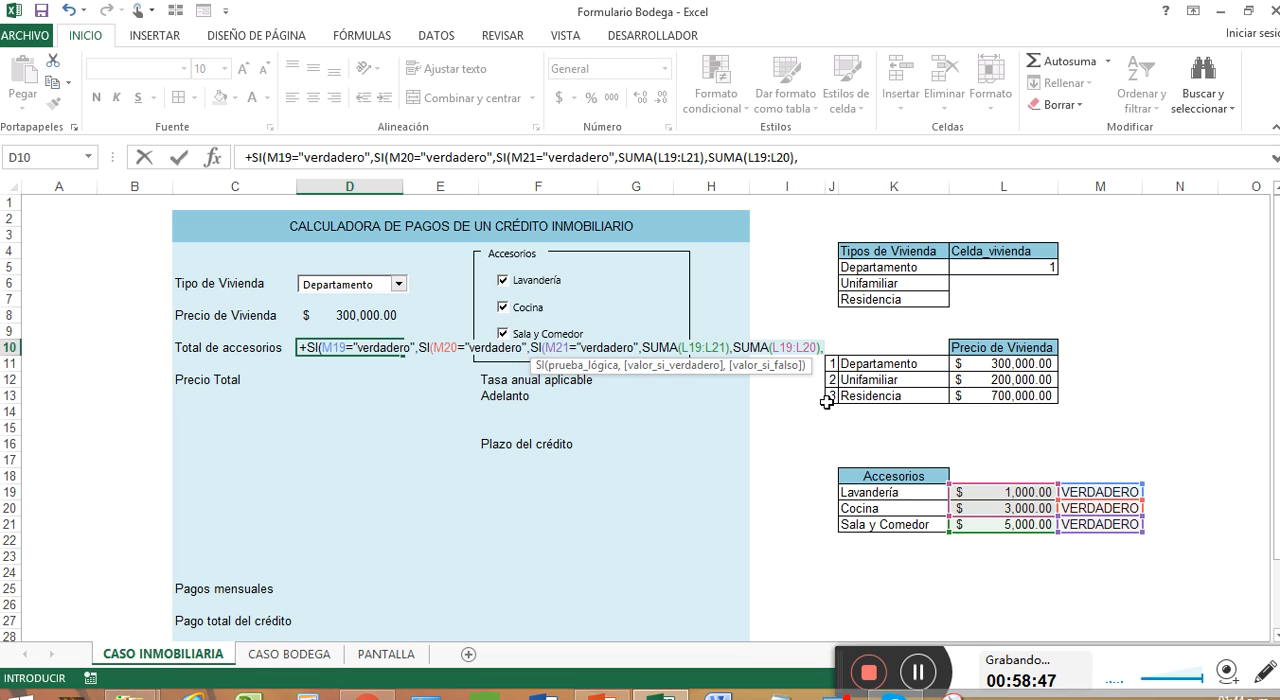
type("s")
key("BackSpace")
key("BackSpace")
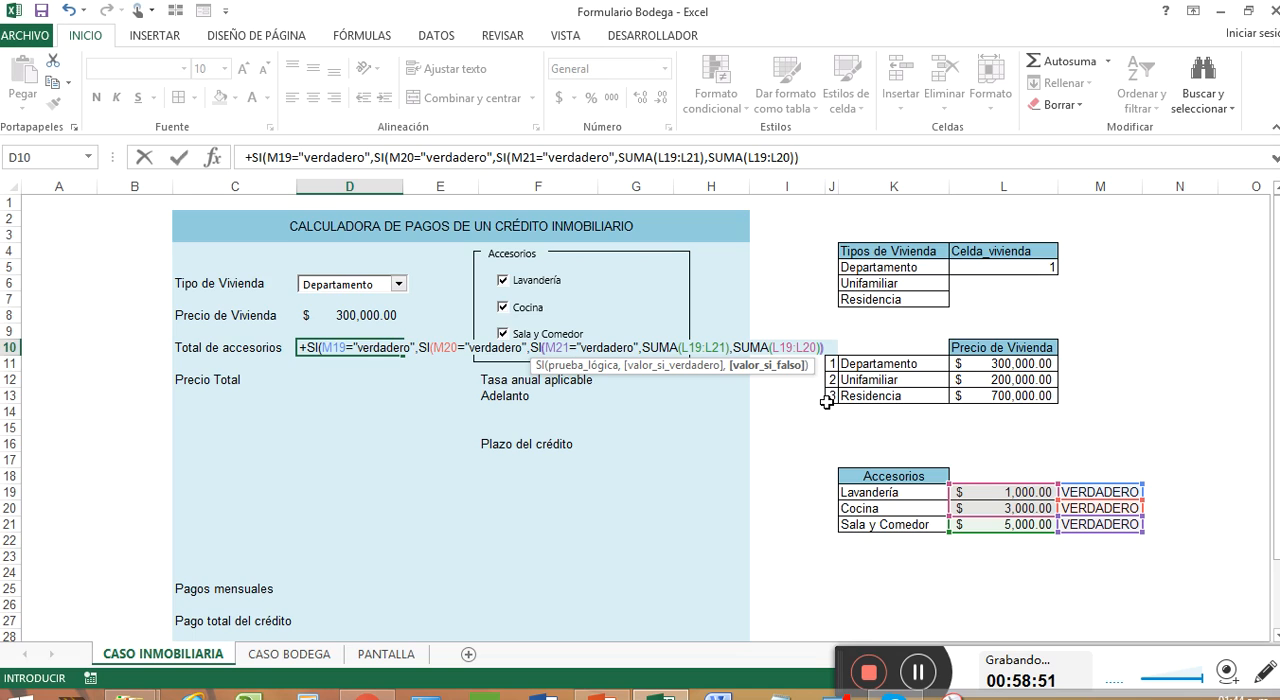
Step: Enter SUMA(L19,L21) as the false value of the M20 condition in the D10 formula
type(",")
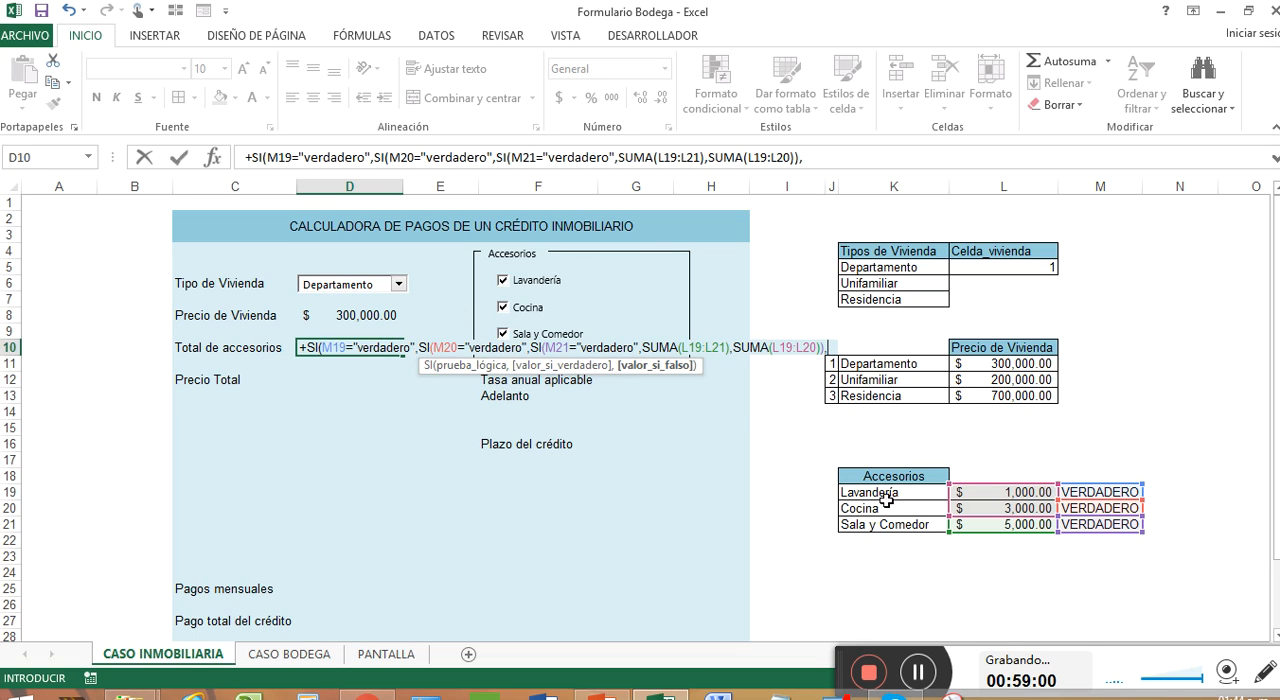
type("suma")
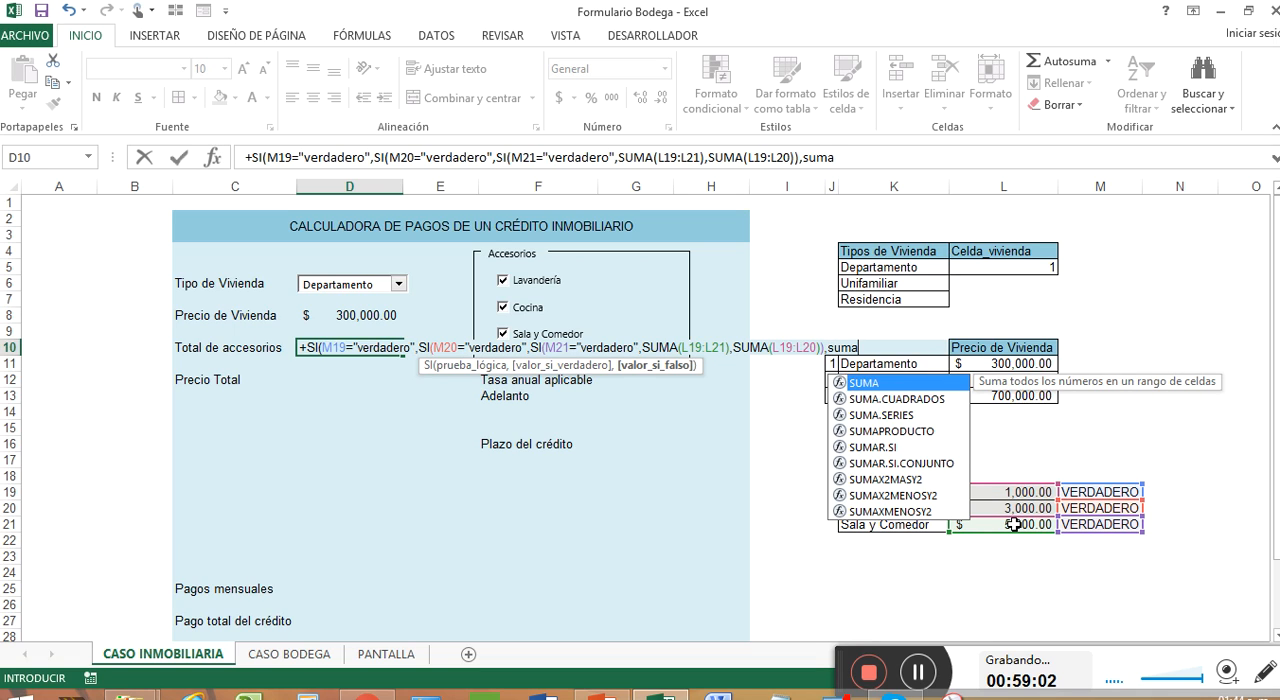
key("Tab")
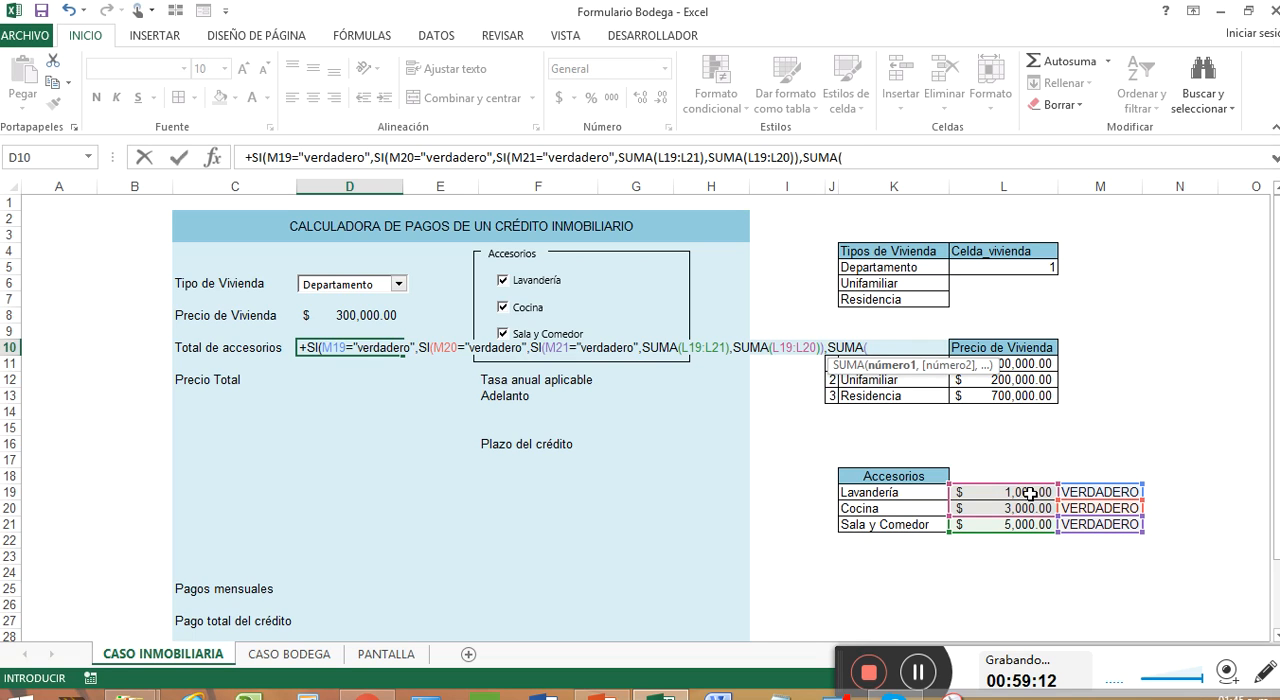
left_click(1030, 493)
type(",")
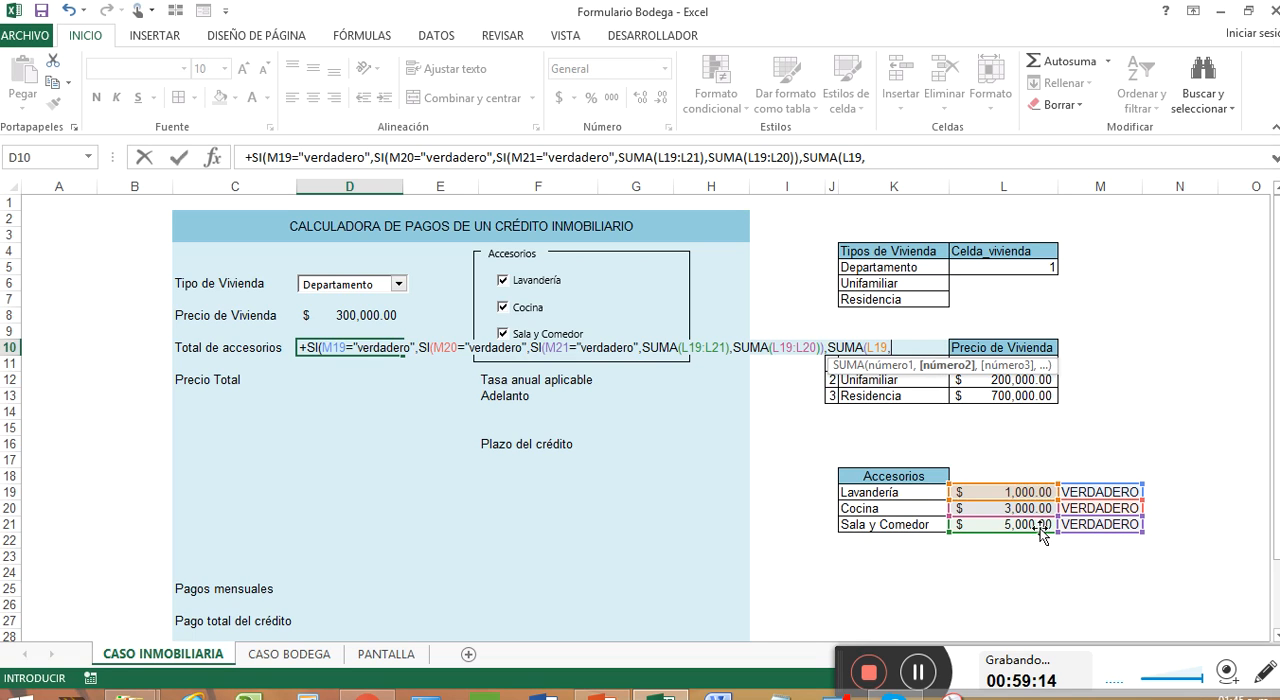
left_click(1036, 526)
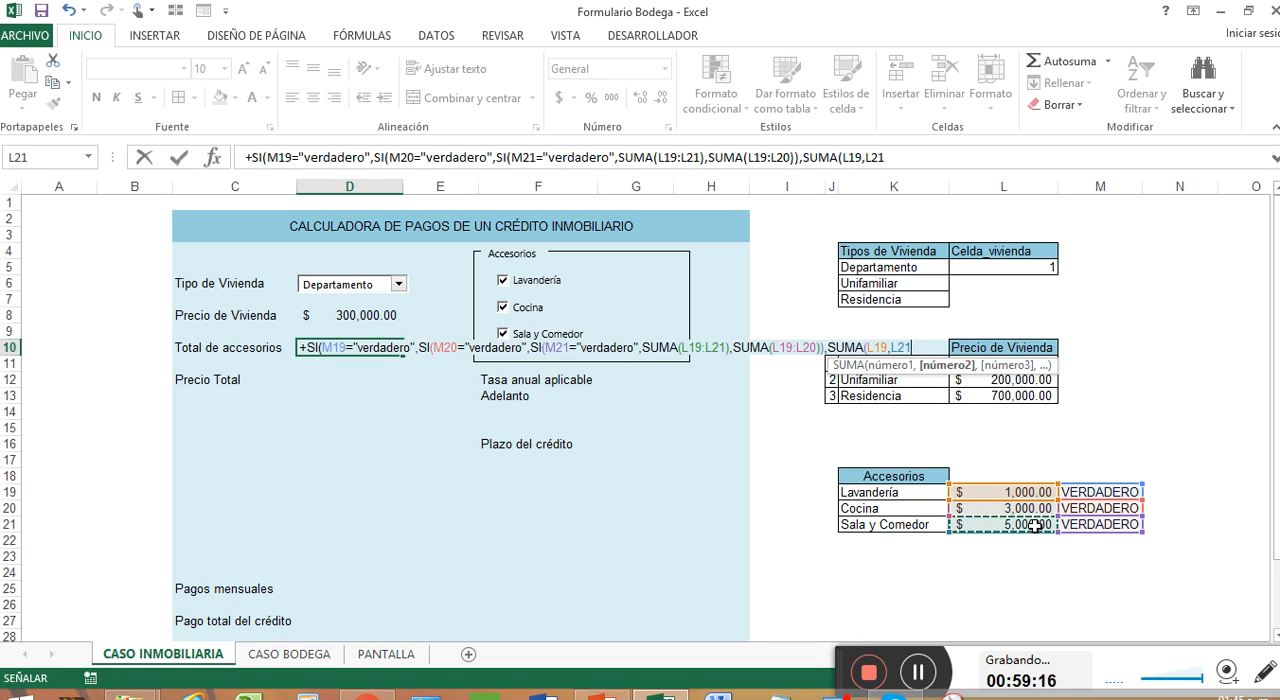
type(")")
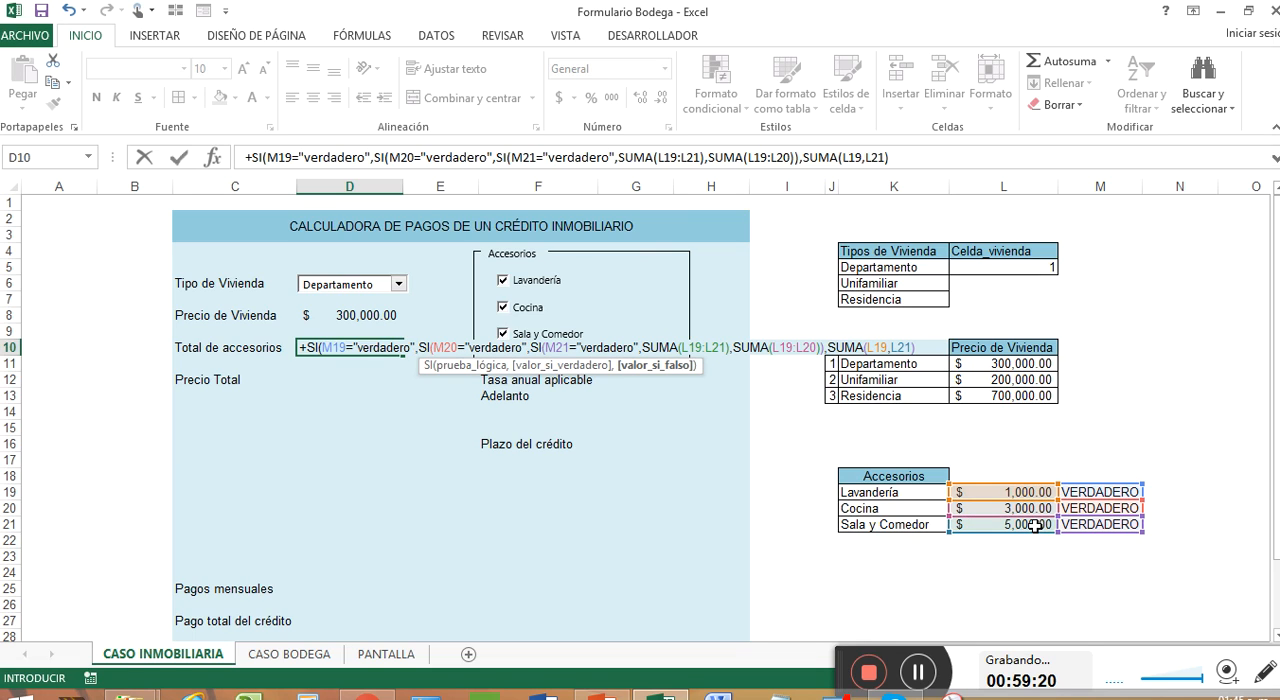
type(")")
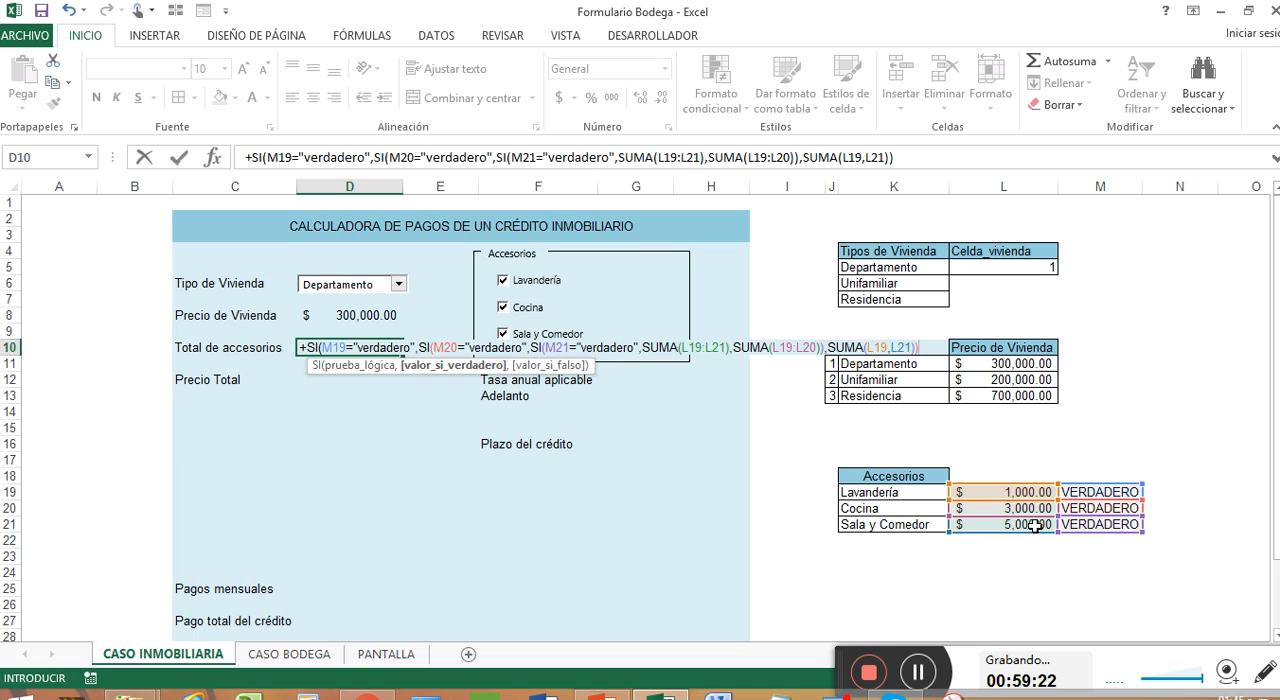
Step: Close the M20 SI, enter L19 as the false value of the M19 condition and complete the D10 formula
key("BackSpace")
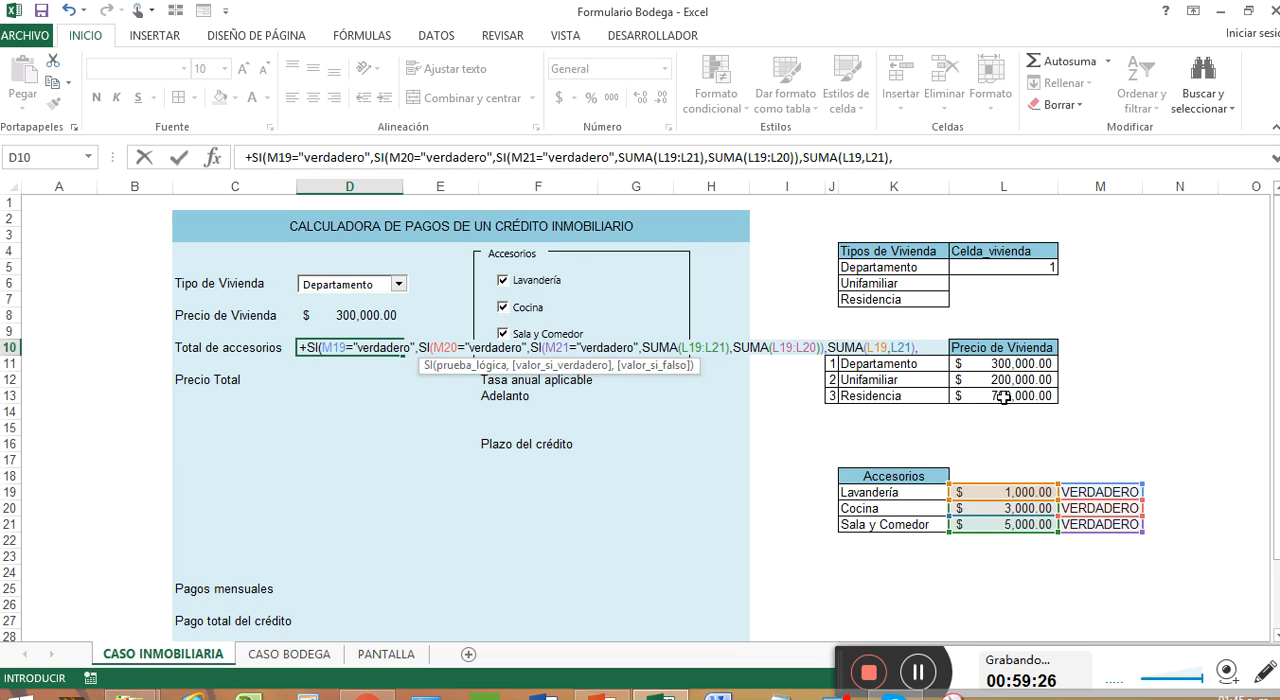
key("BackSpace")
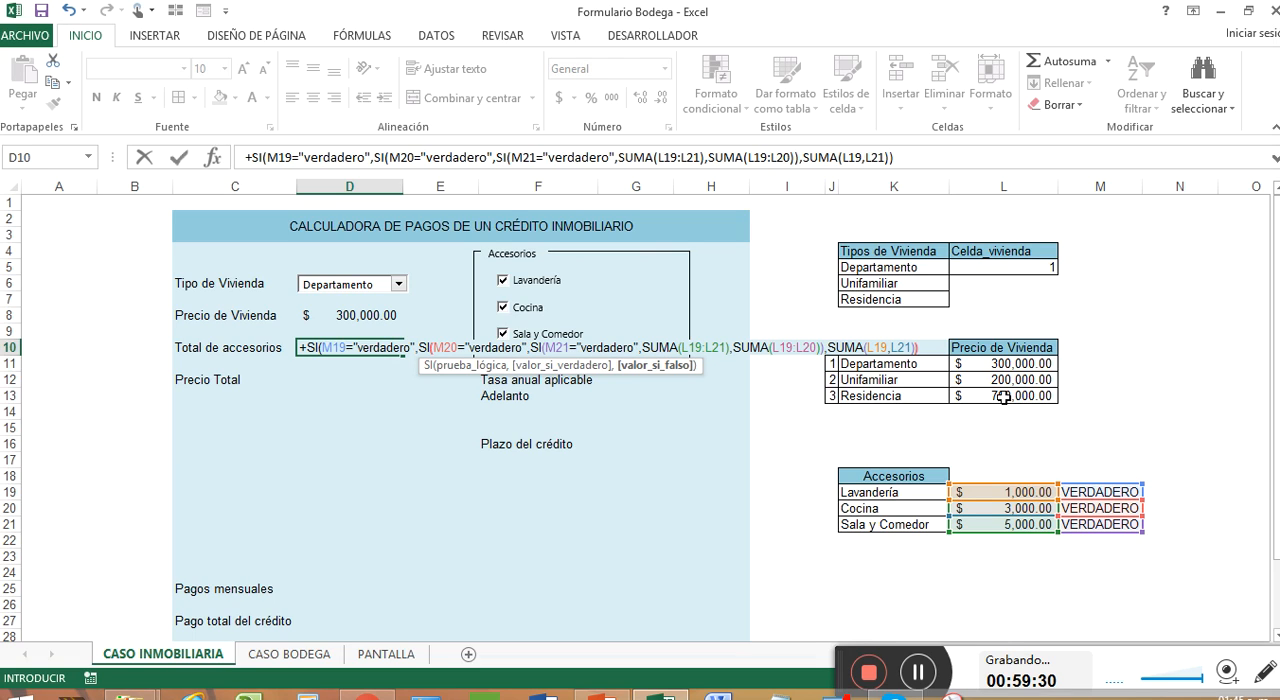
type(",")
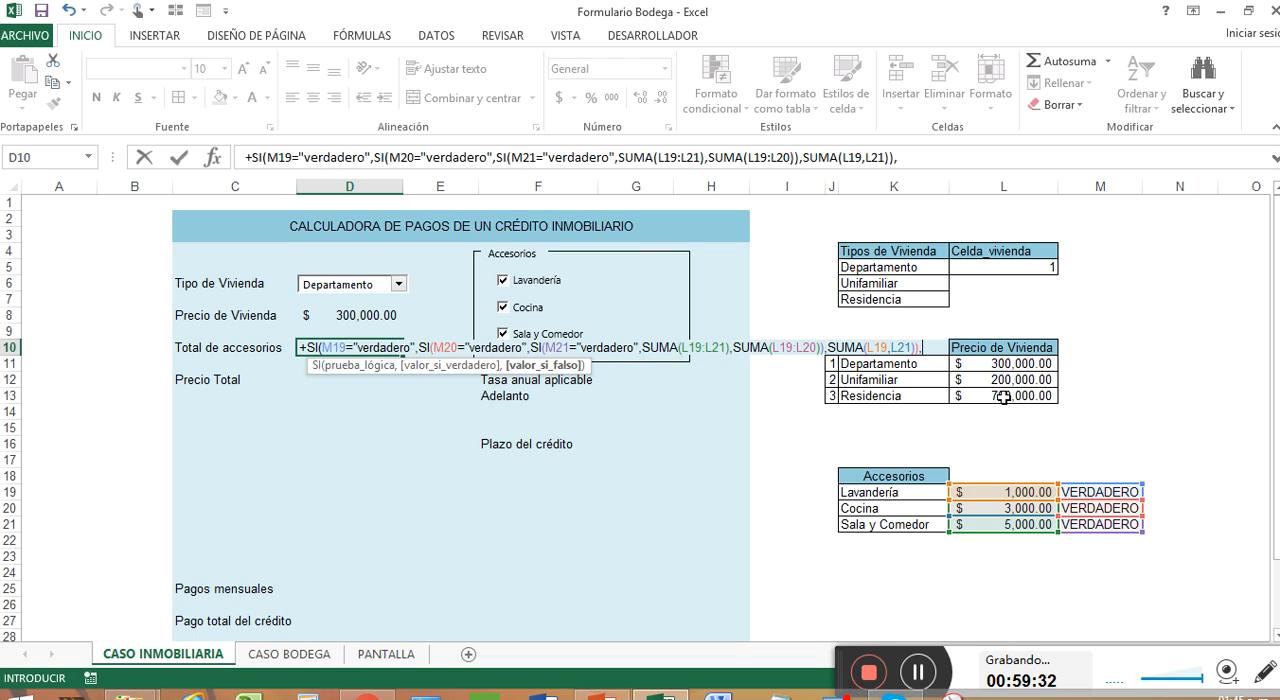
left_click(1005, 485)
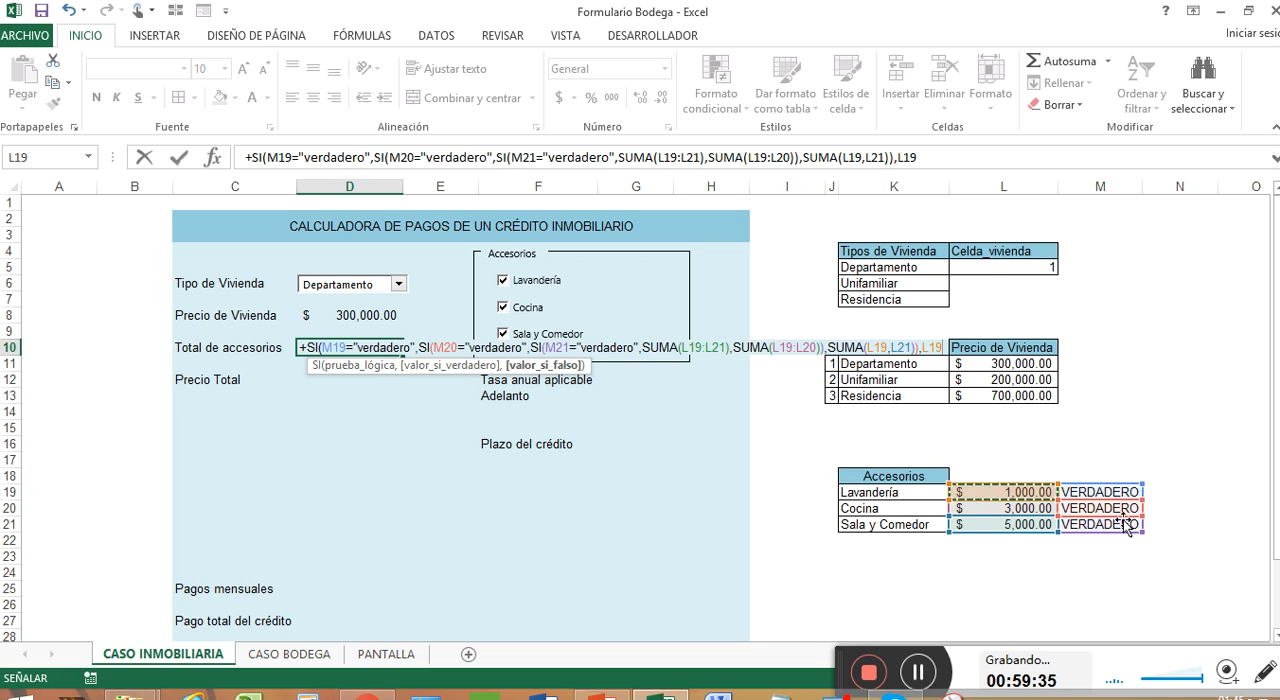
type(")")
key("Return")
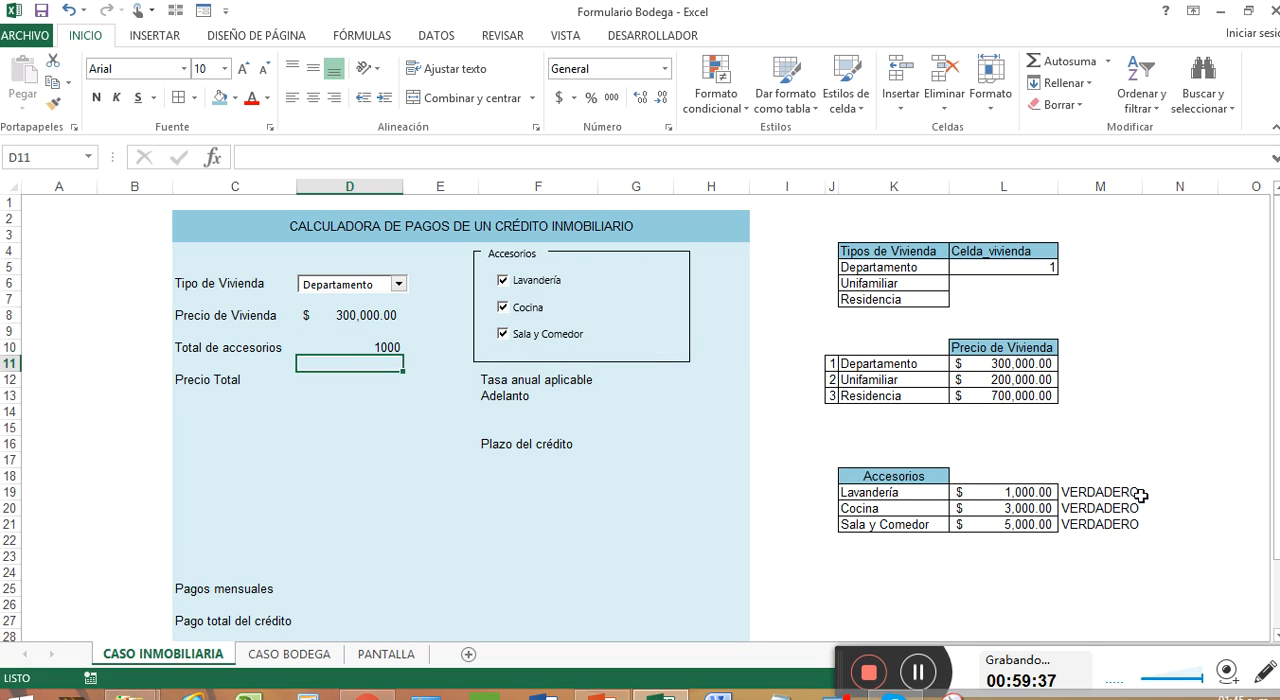
Step: Clear the nested SI formula from the Total de accesorios cell D10
left_click(396, 347)
type("+")
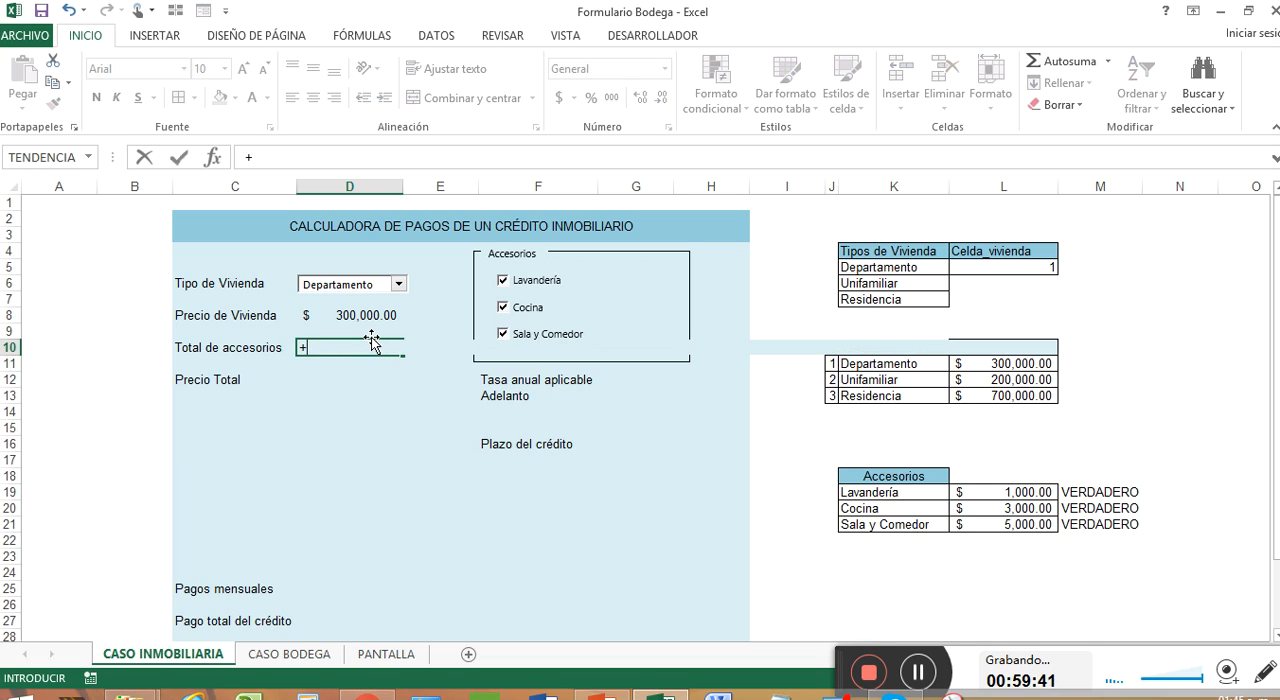
key("BackSpace")
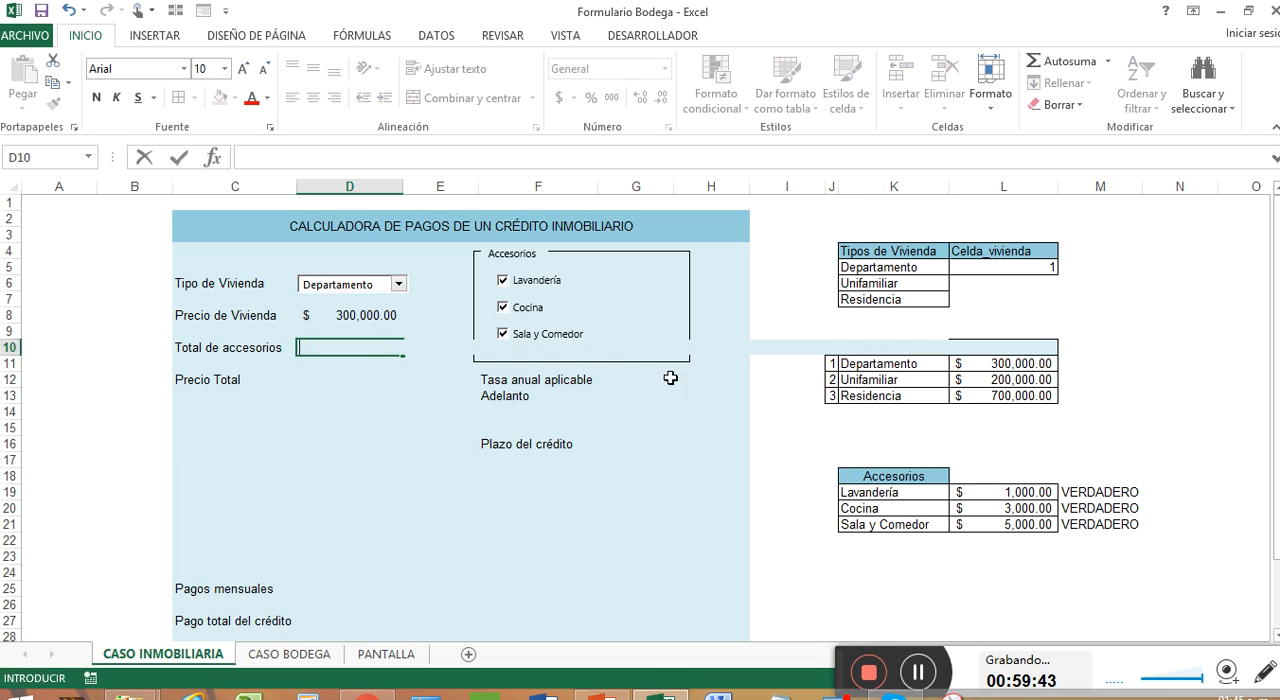
key("Escape")
key("Delete")
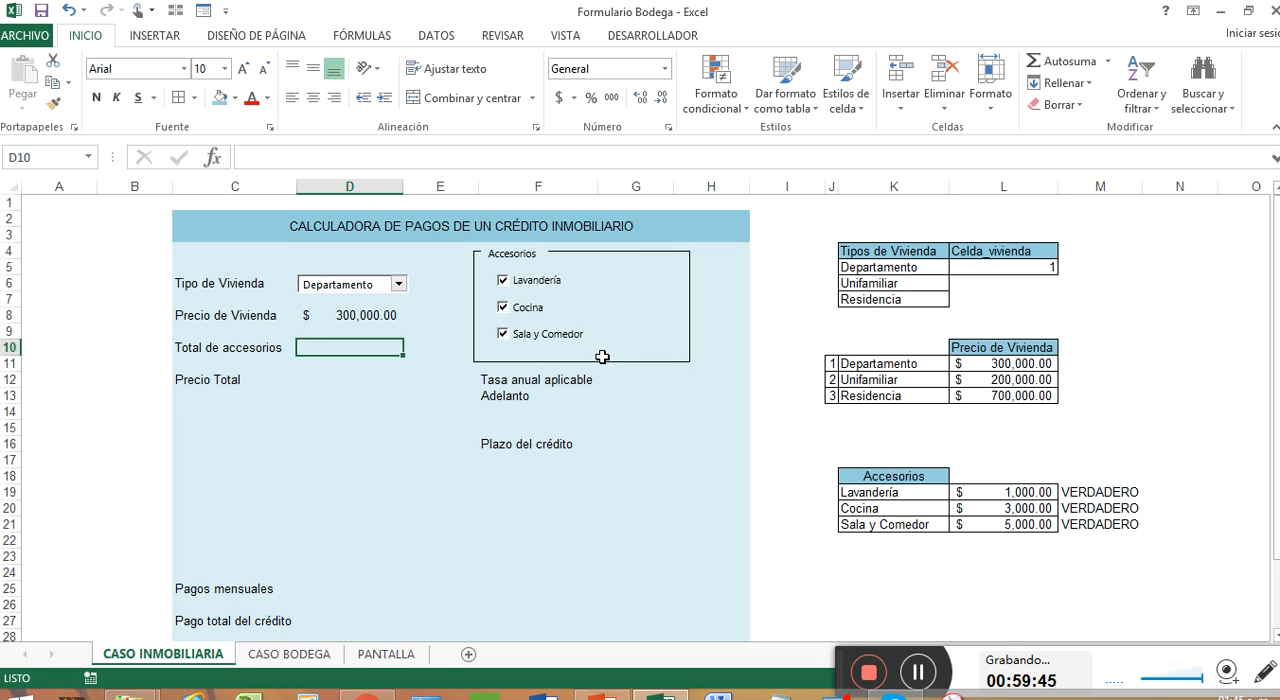
Step: Enter a SI formula in N19 that returns L19 when M19="verdadero" and 0 otherwise
left_click(1165, 492)
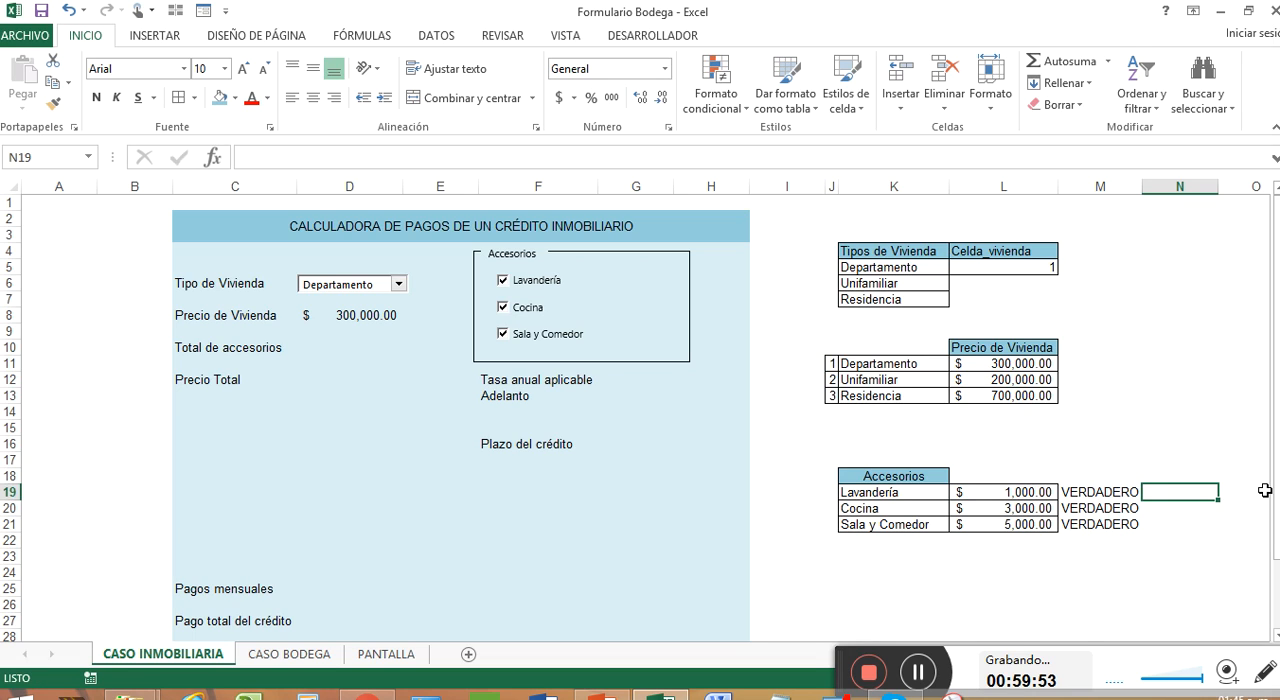
type("+si")
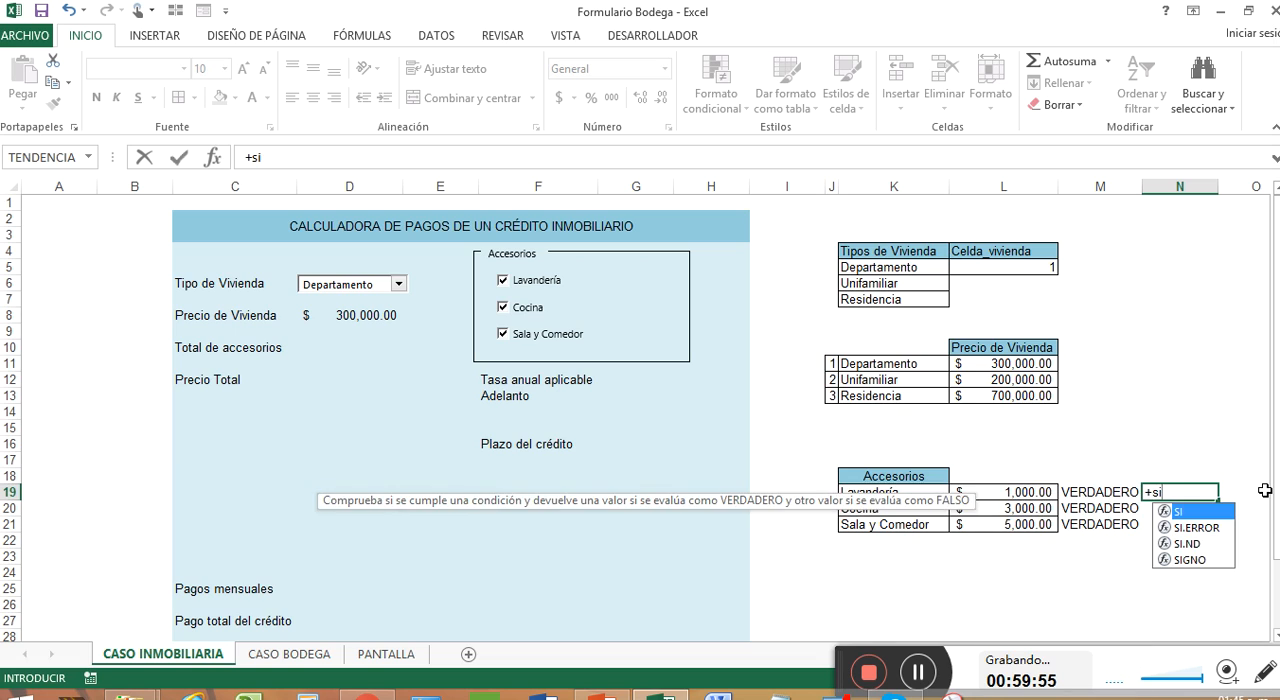
key("Tab")
key("Left")
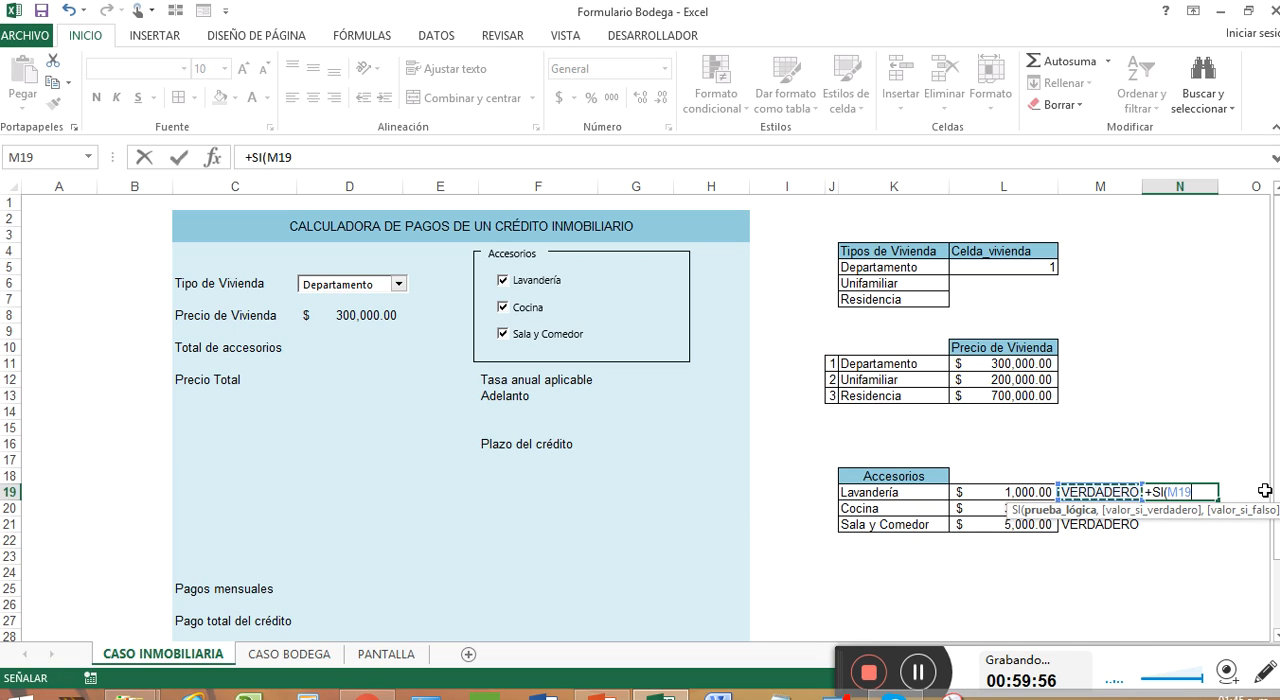
type("=")
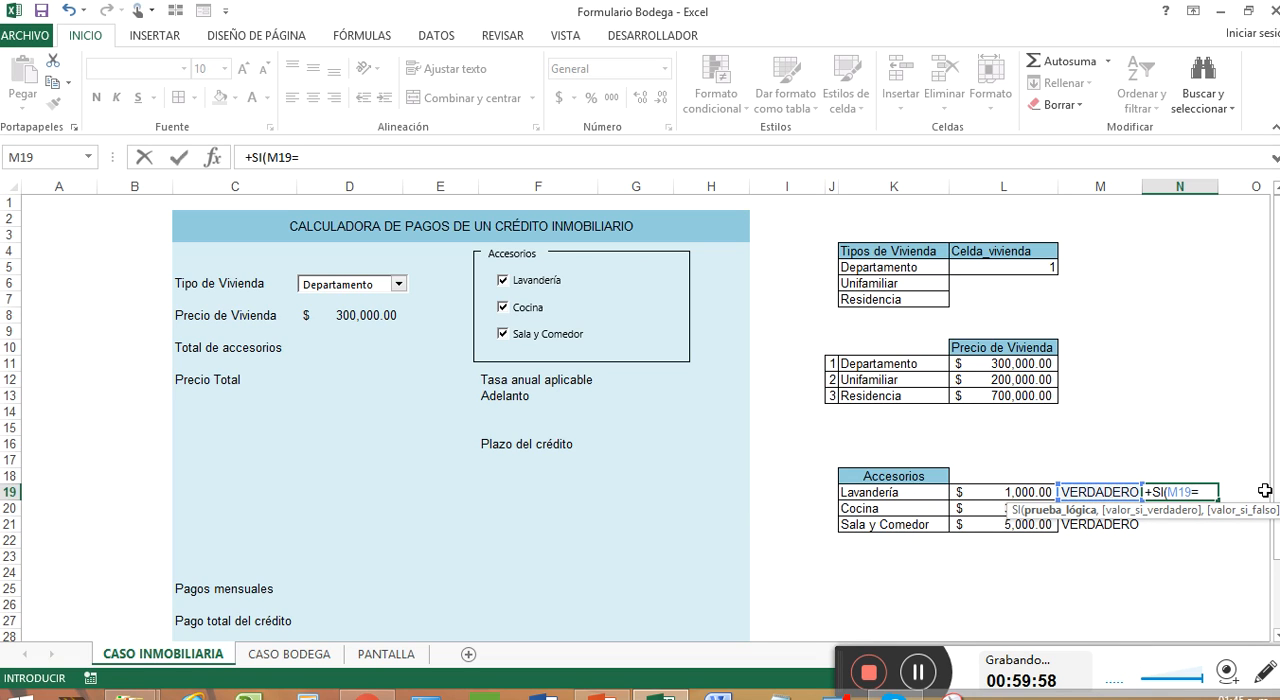
type("\"verdadero")
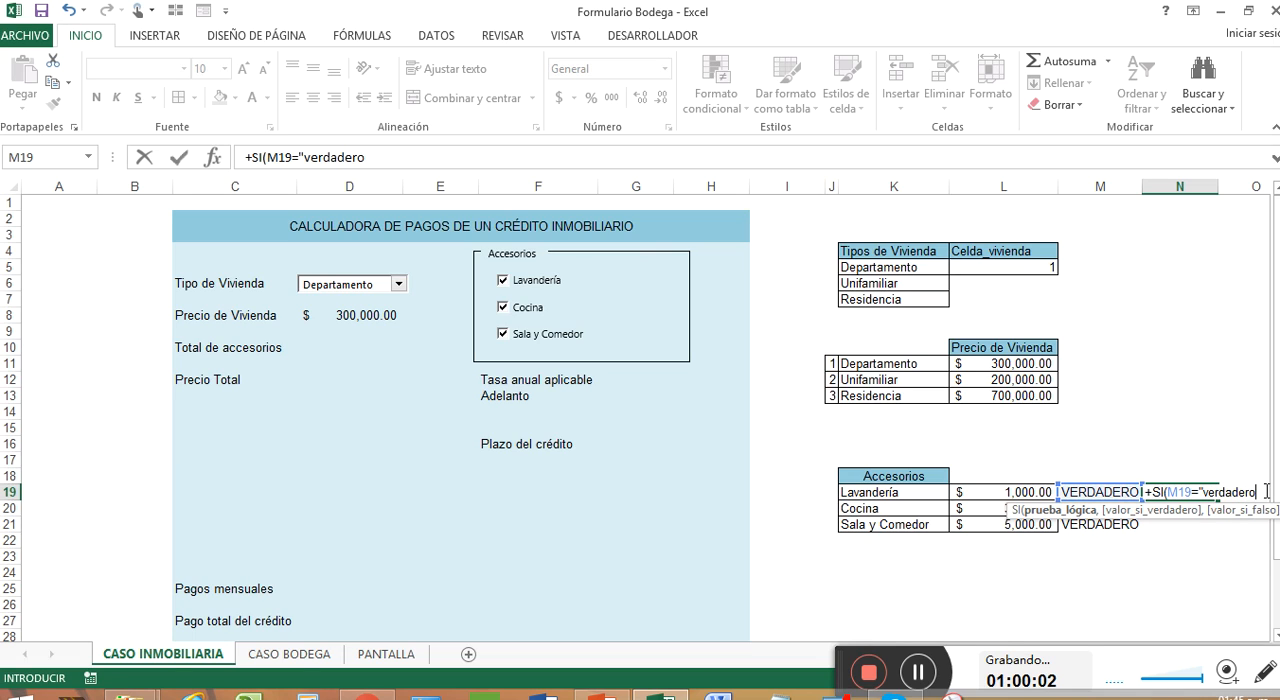
type("\",")
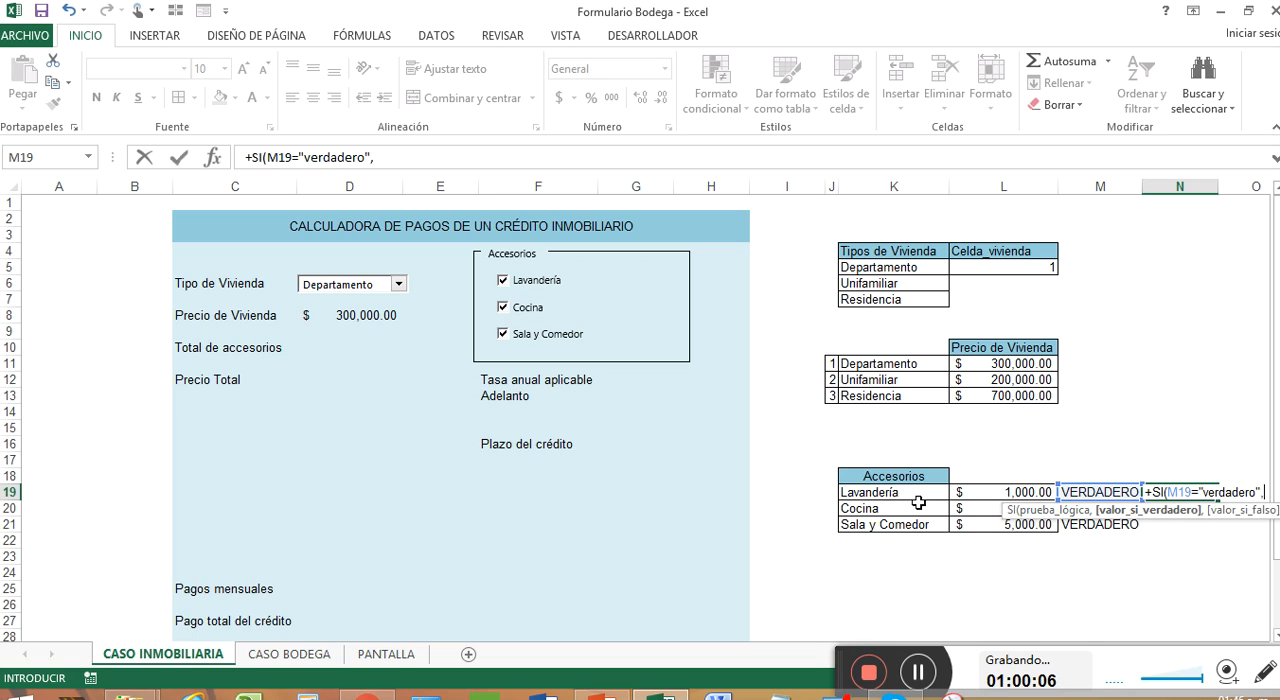
left_click(1012, 492)
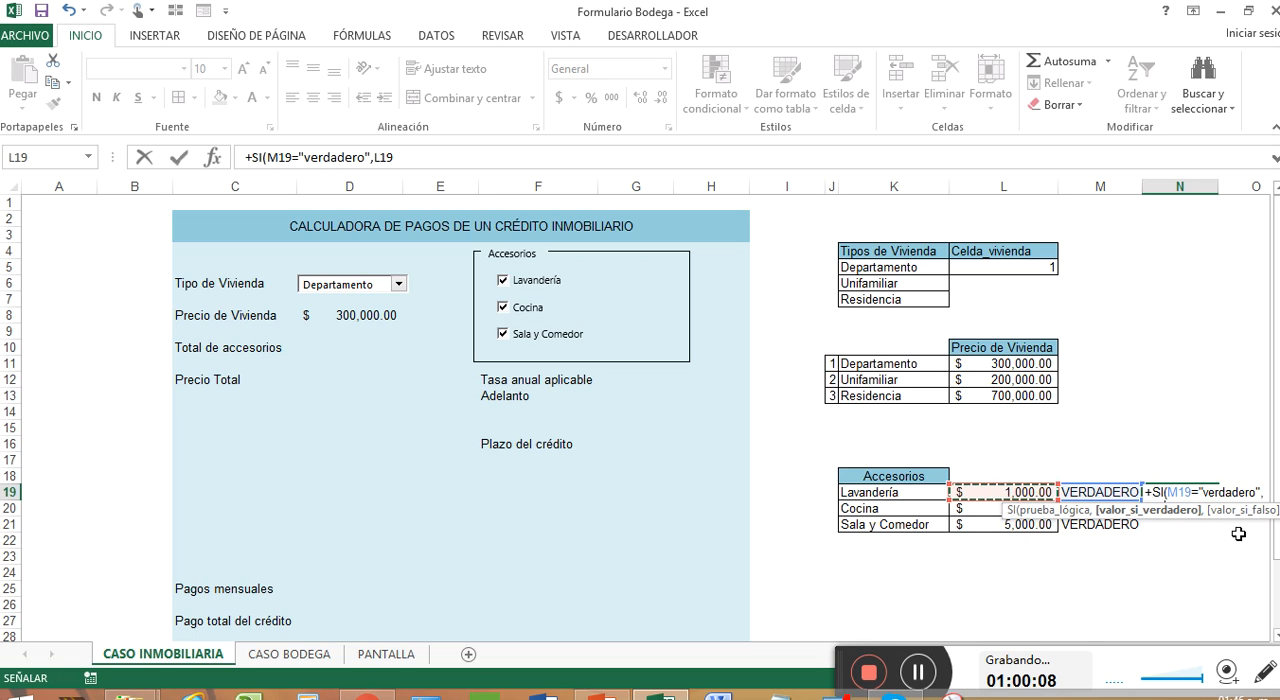
type(",")
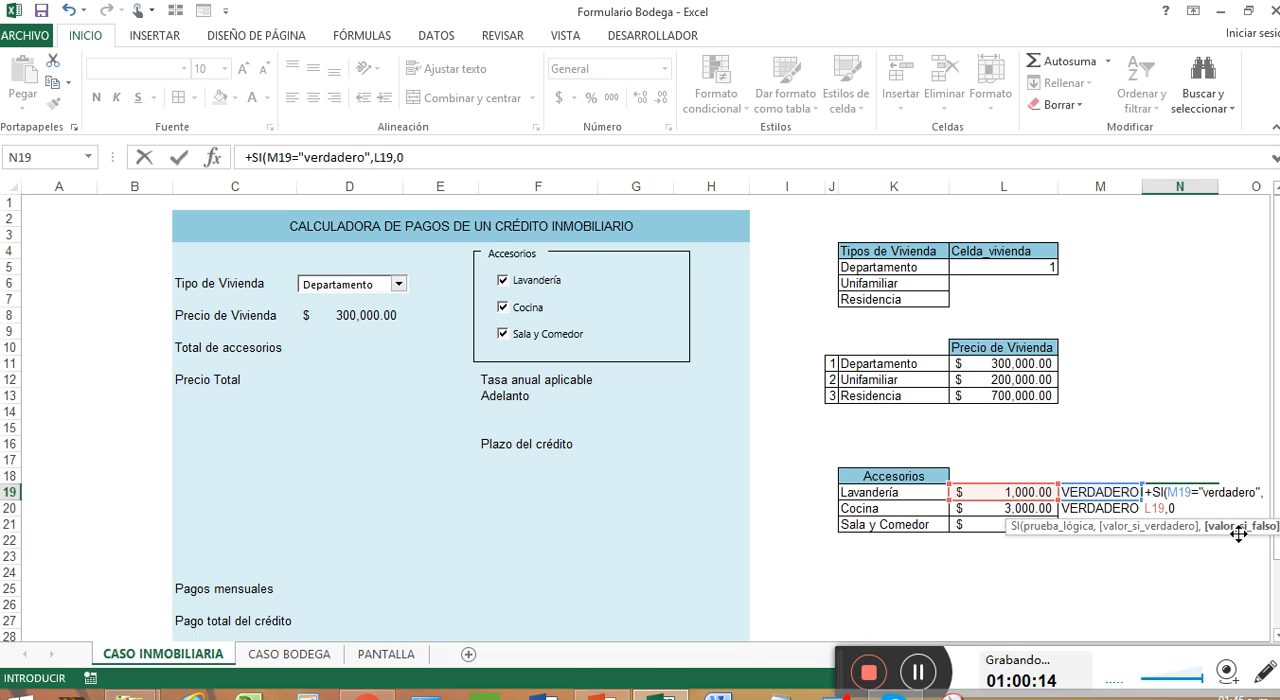
type("0)")
key("Return")
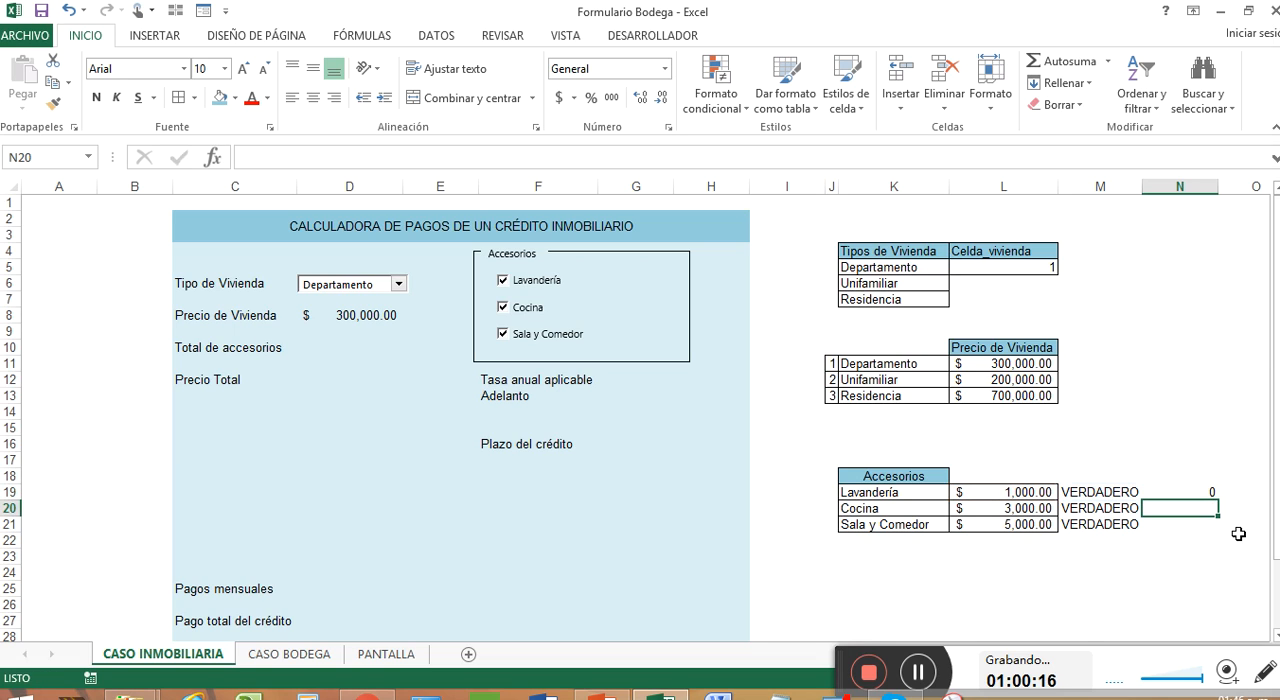
Step: Fill the N19 formula down through N21 and check the copied formula in N20
left_click(1198, 492)
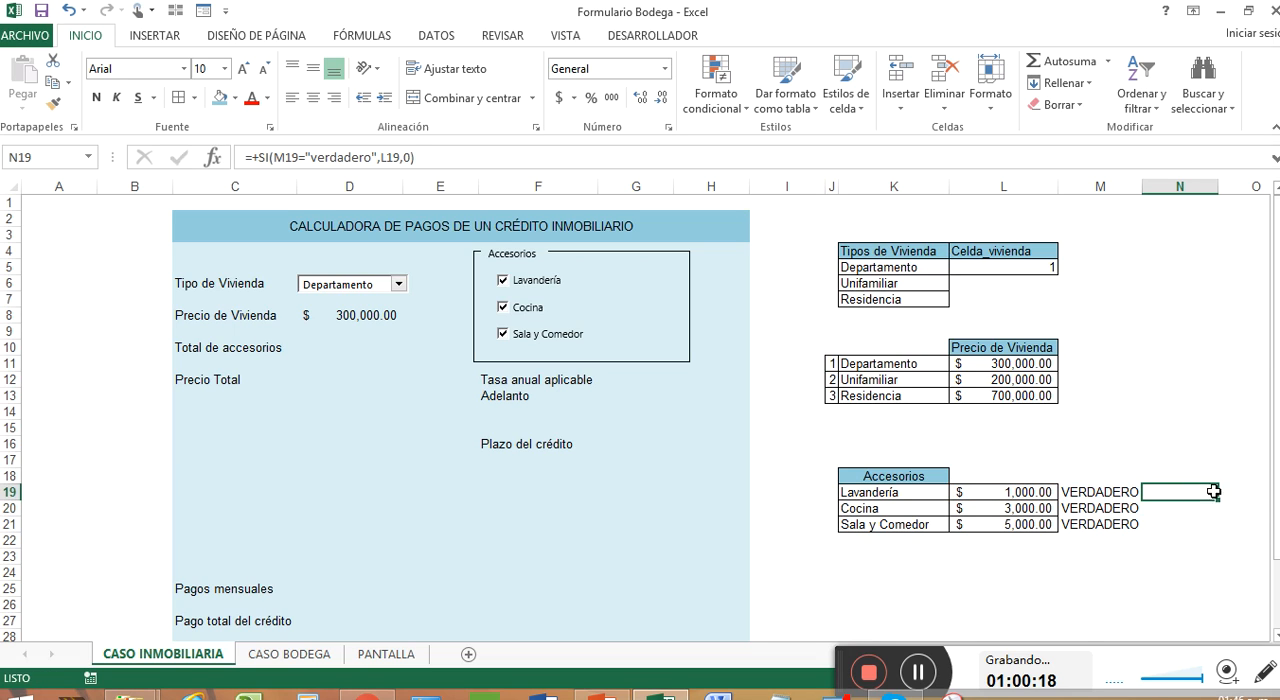
left_click_drag(1219, 500, 1218, 538)
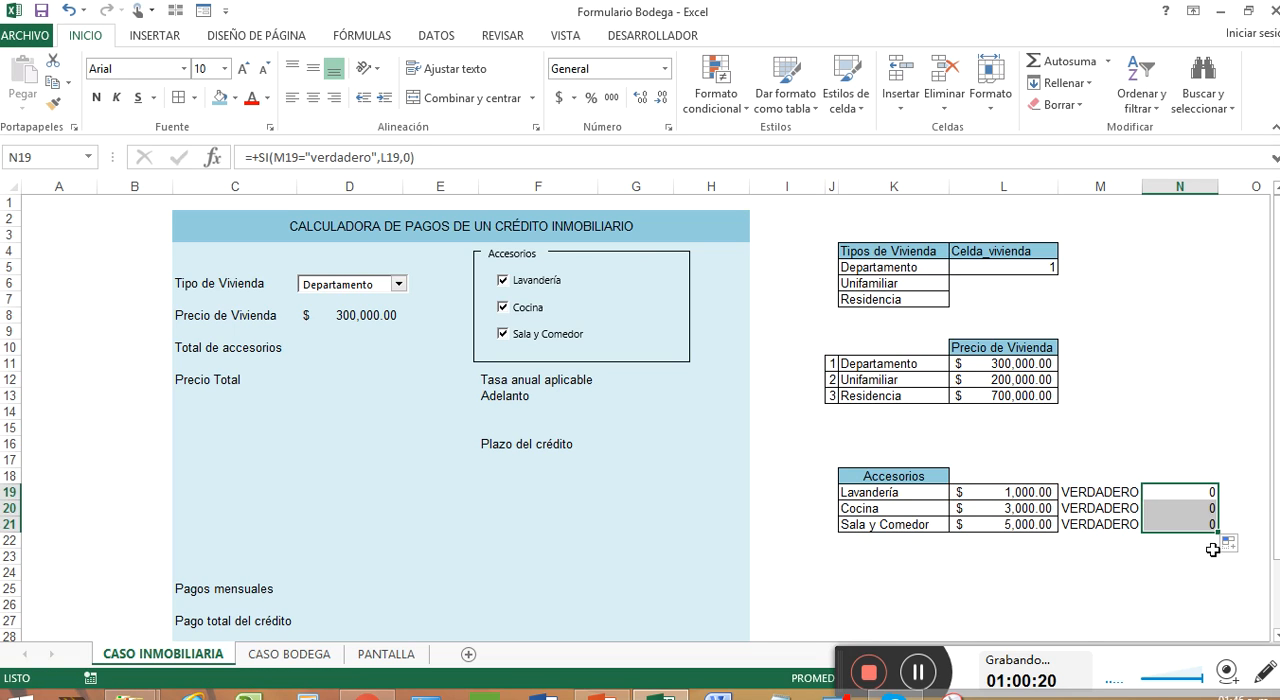
left_click(1192, 508)
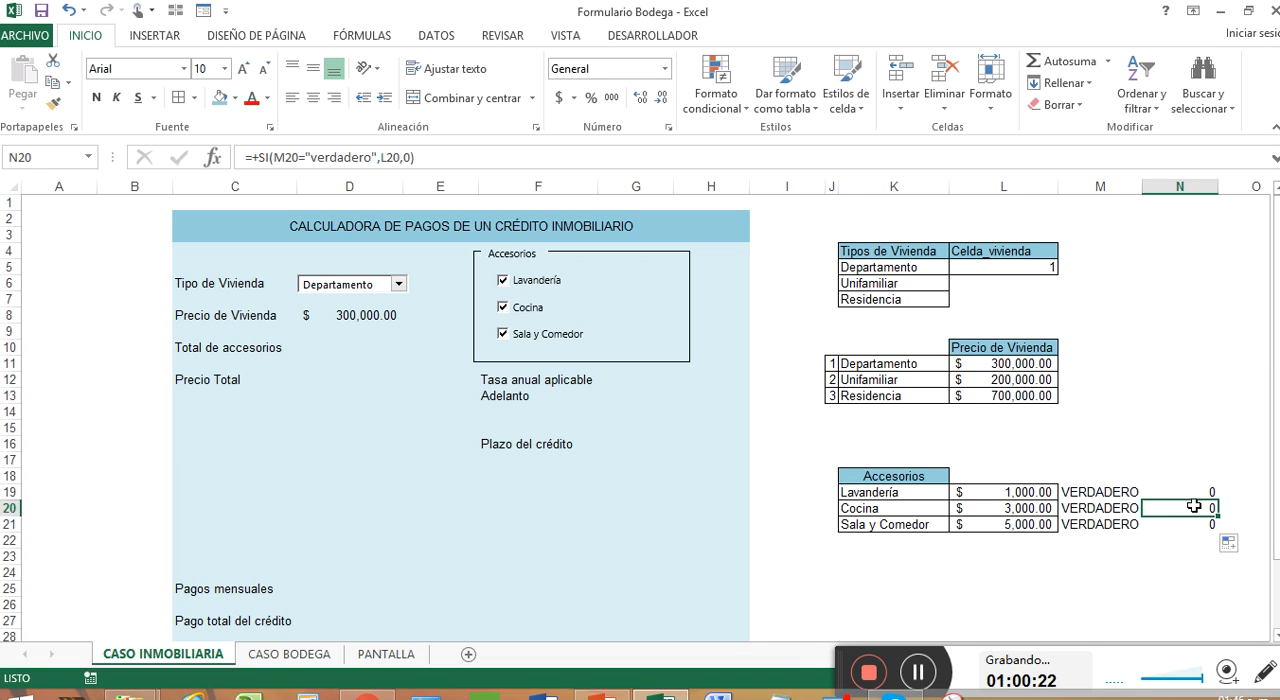
Step: Change the comparison text in the N19 formula to uppercase "VERDADERO"
double_click(1198, 490)
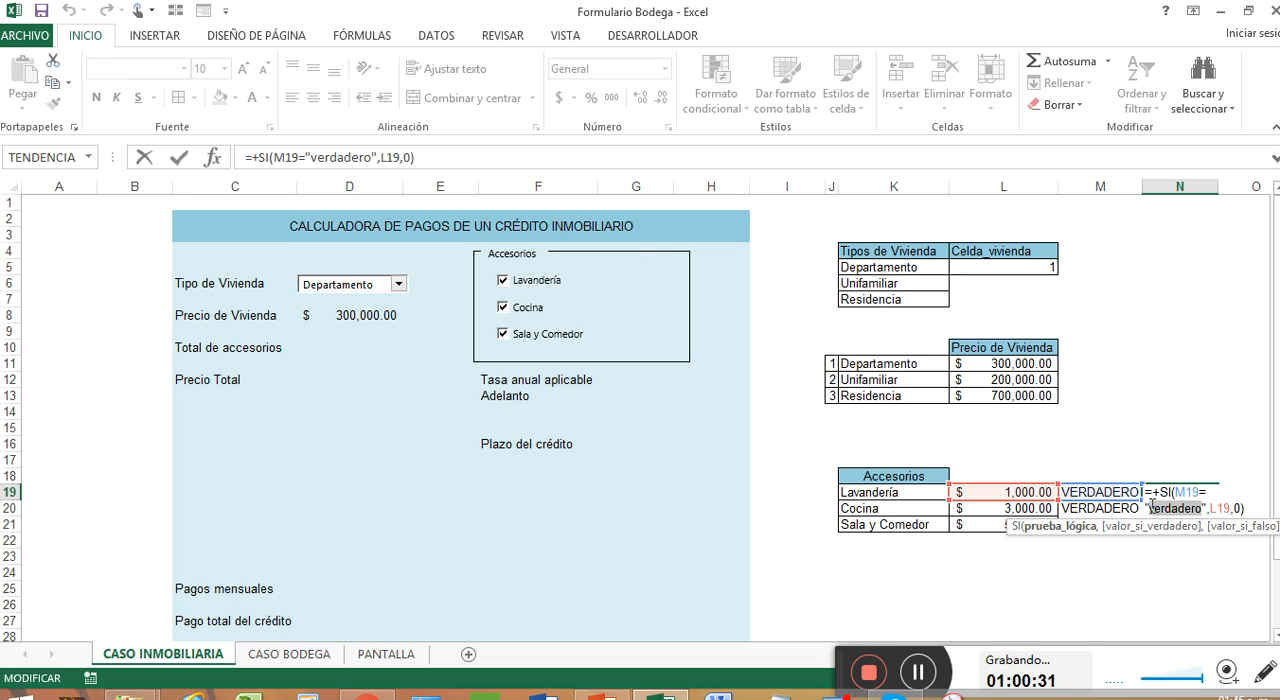
type("VERDAD")
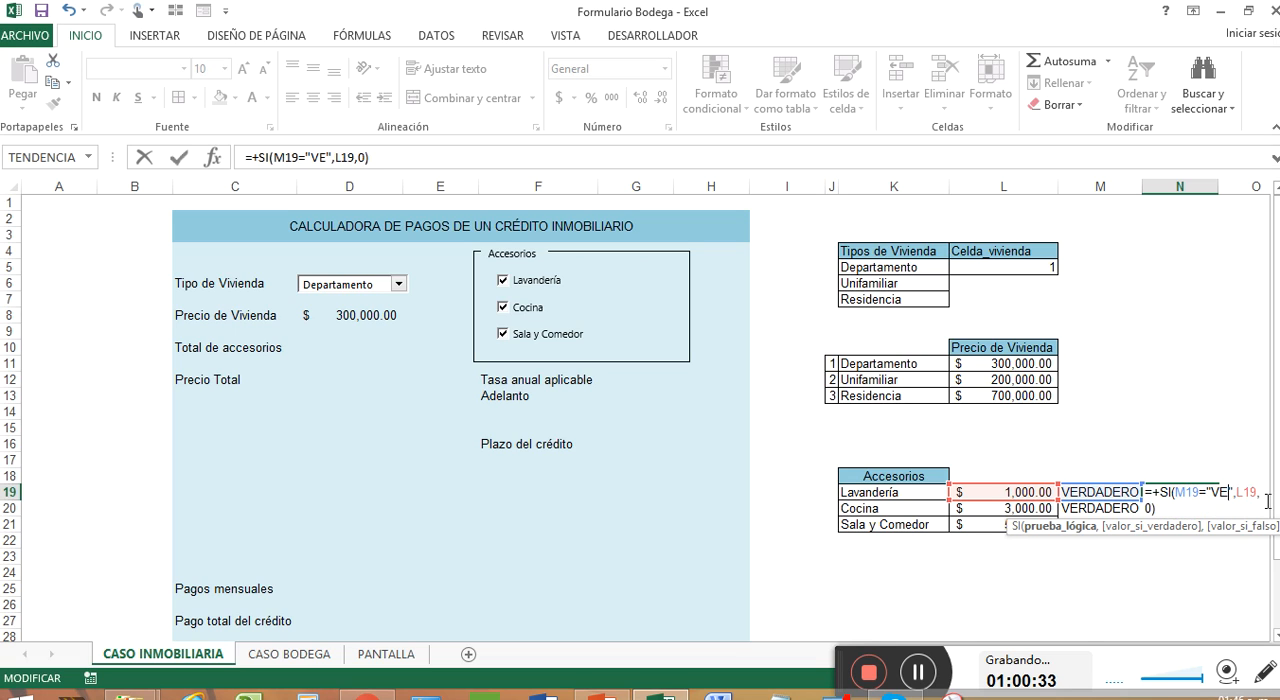
type("ERO")
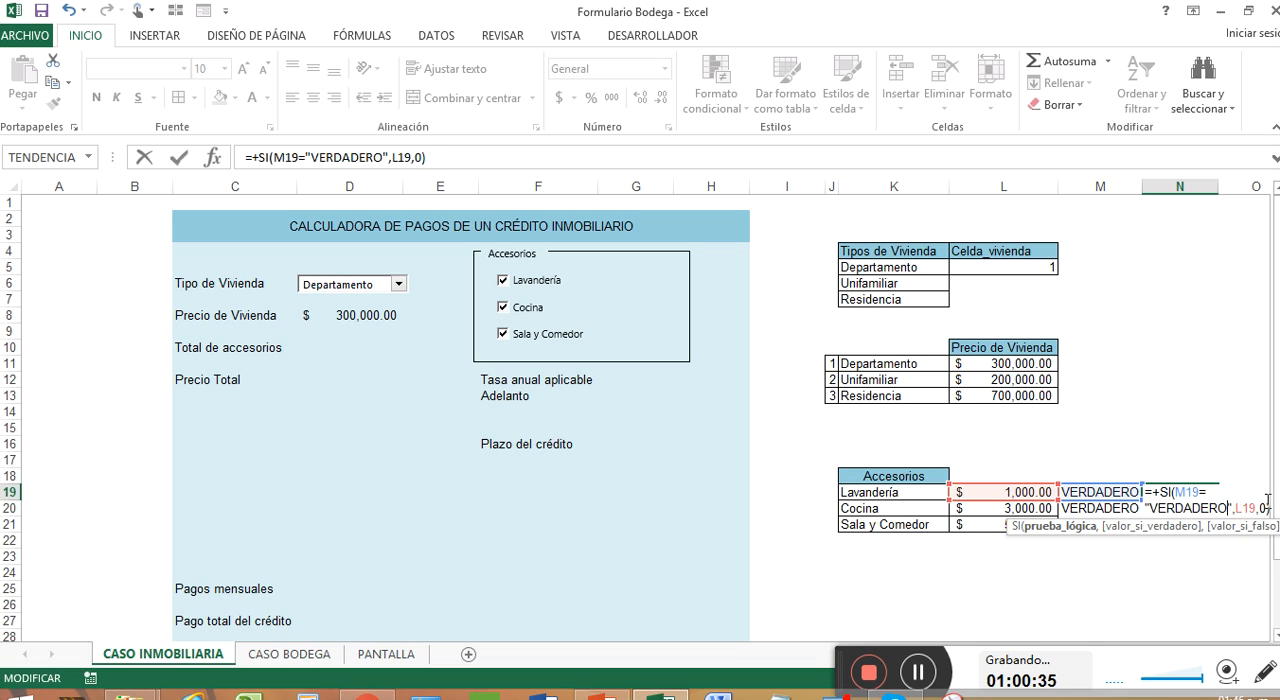
key("Return")
double_click(1194, 490)
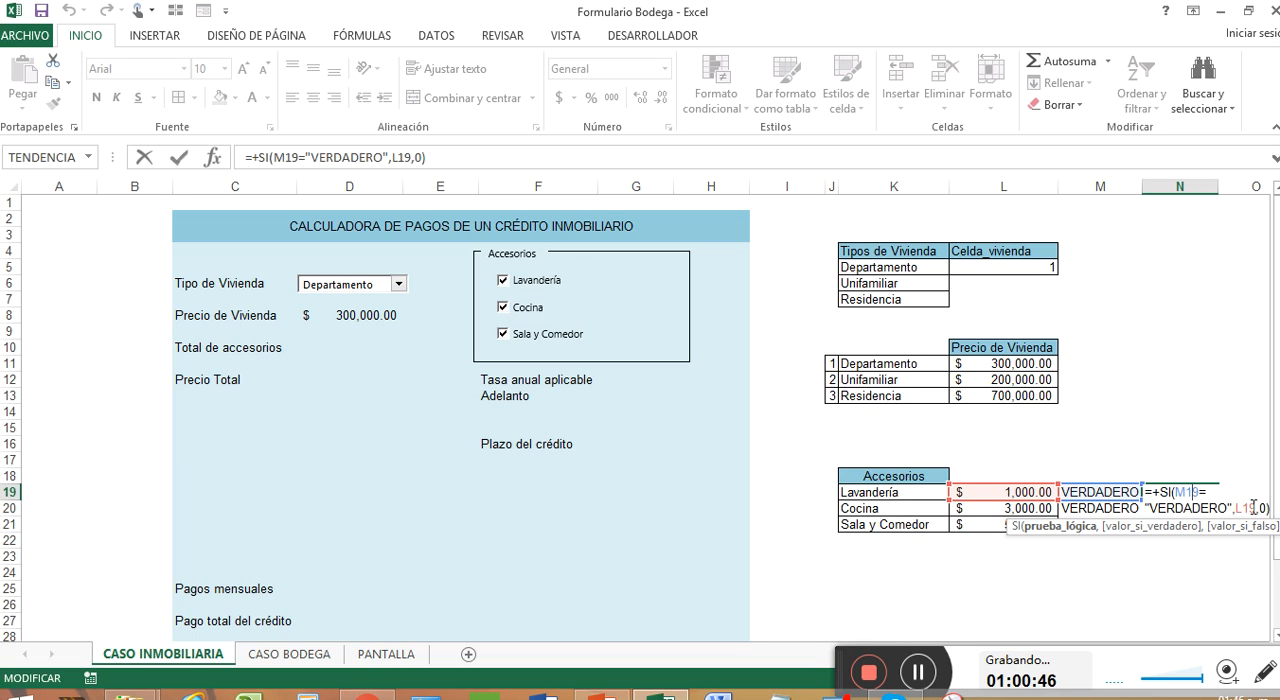
key("Return")
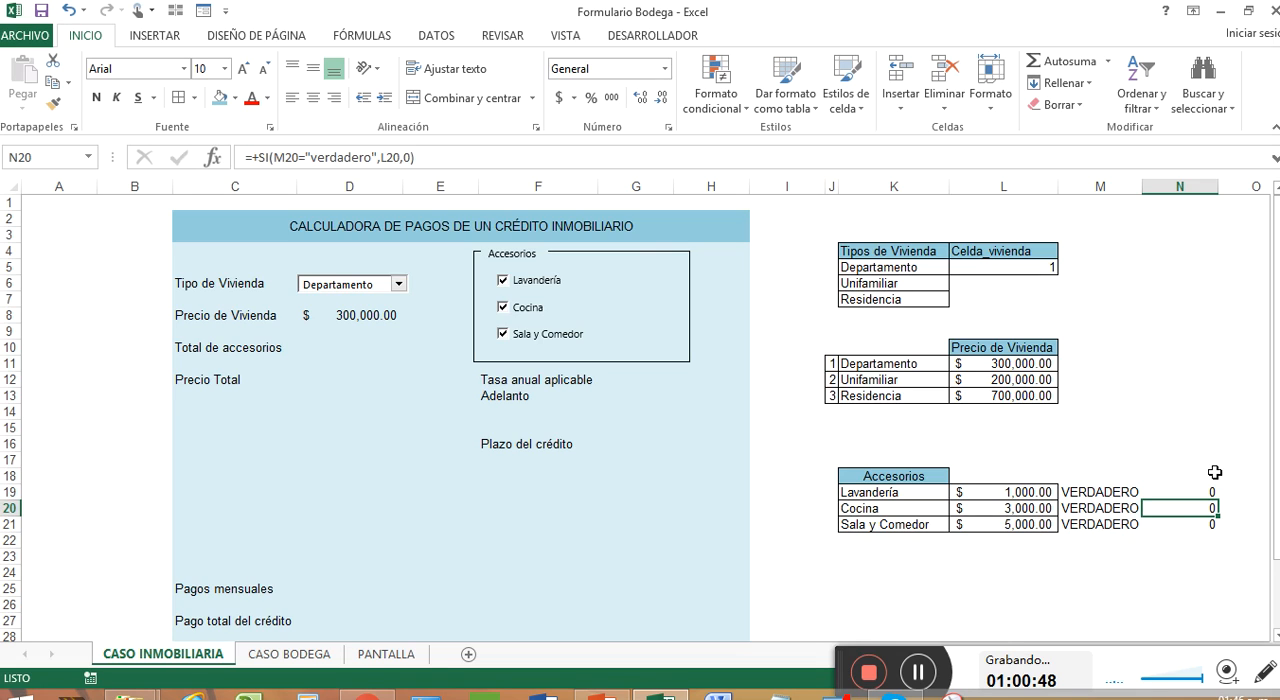
Step: Remove the quotation marks around VERDADERO in the N19 SI formula and fill the corrected formula down through N21
left_click_drag(1192, 488, 1195, 526)
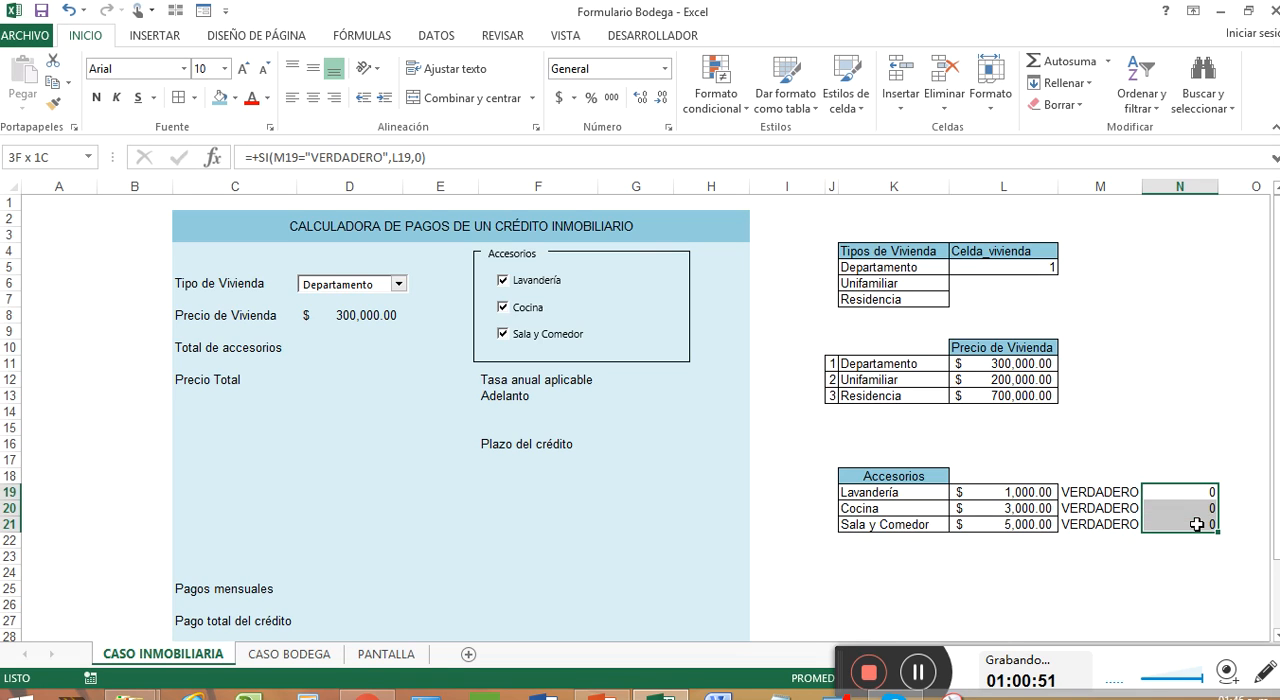
left_click(921, 672)
left_click(1195, 489)
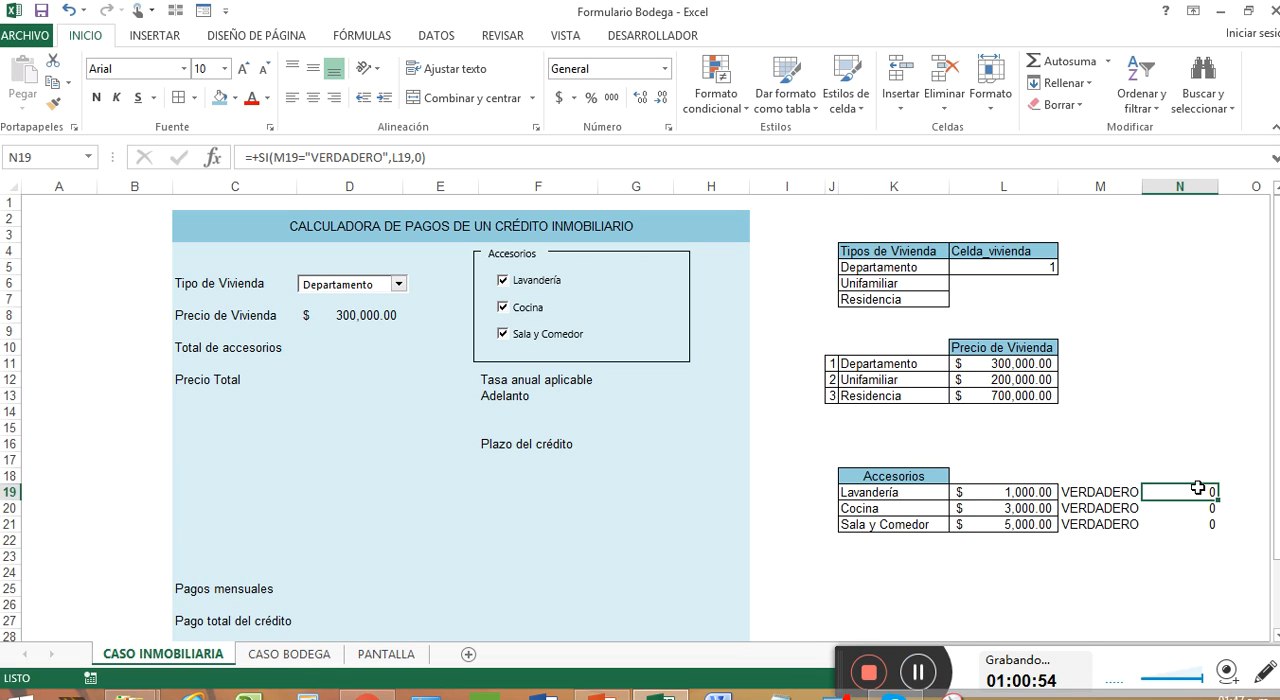
double_click(1199, 489)
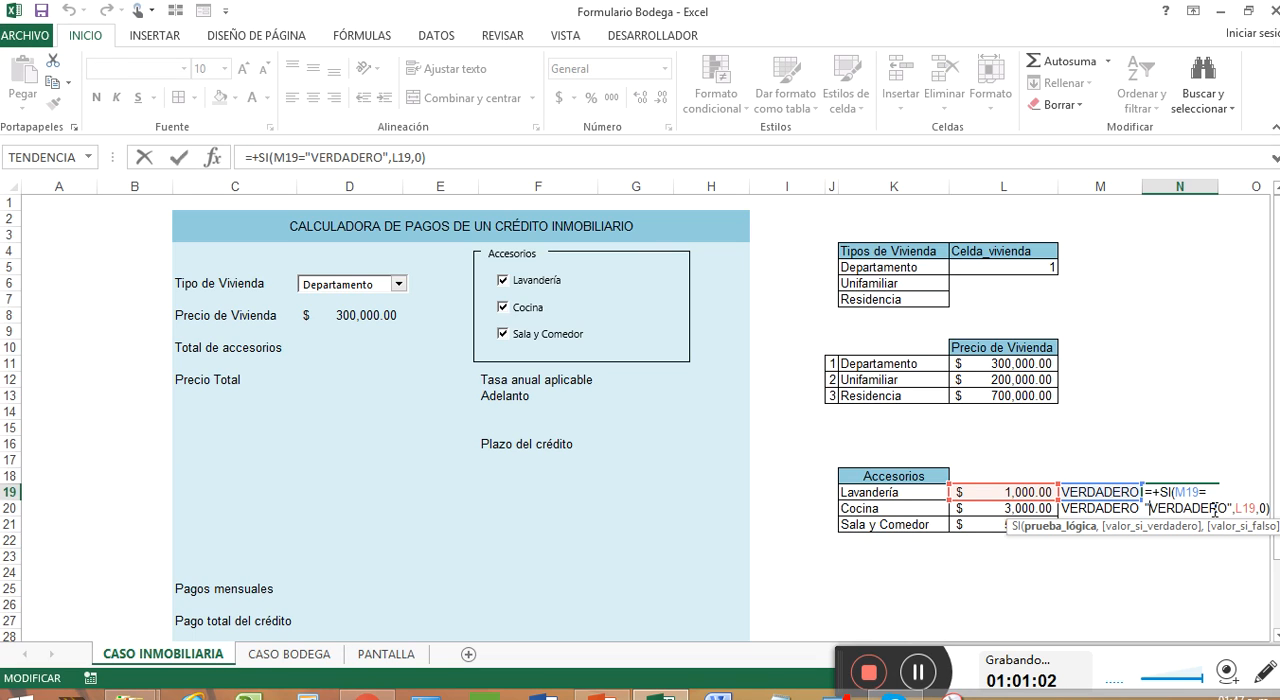
key("BackSpace")
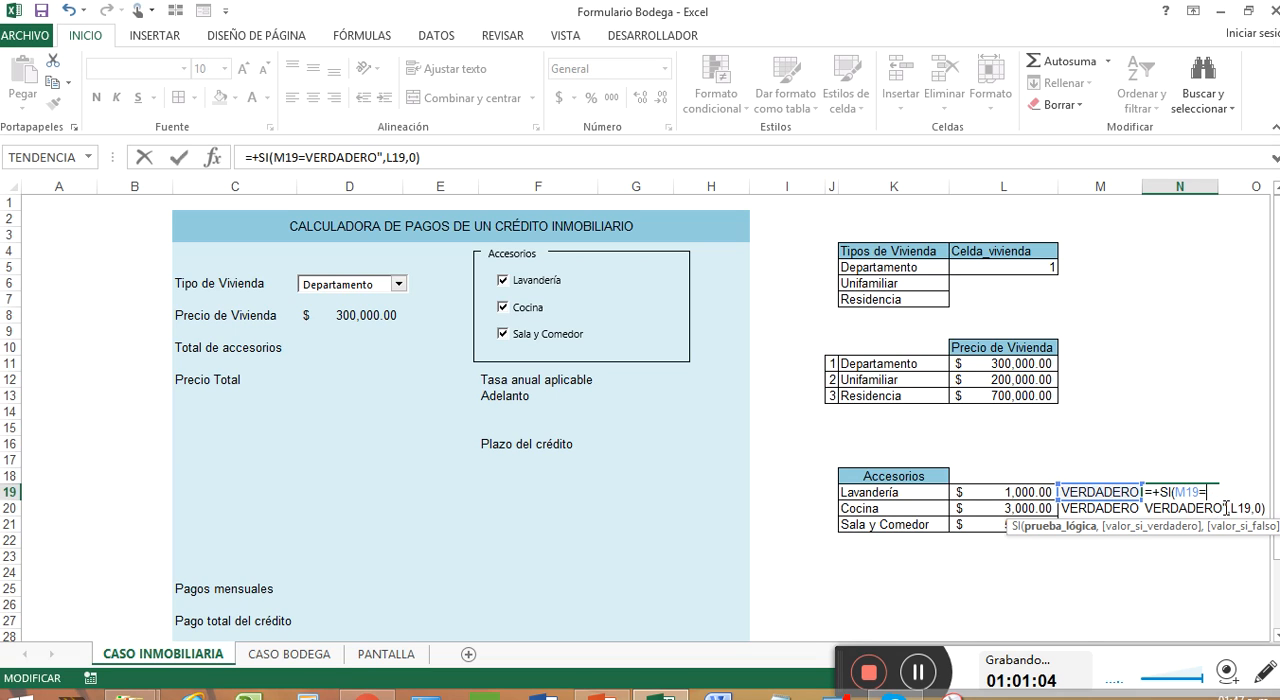
key("BackSpace")
key("Return")
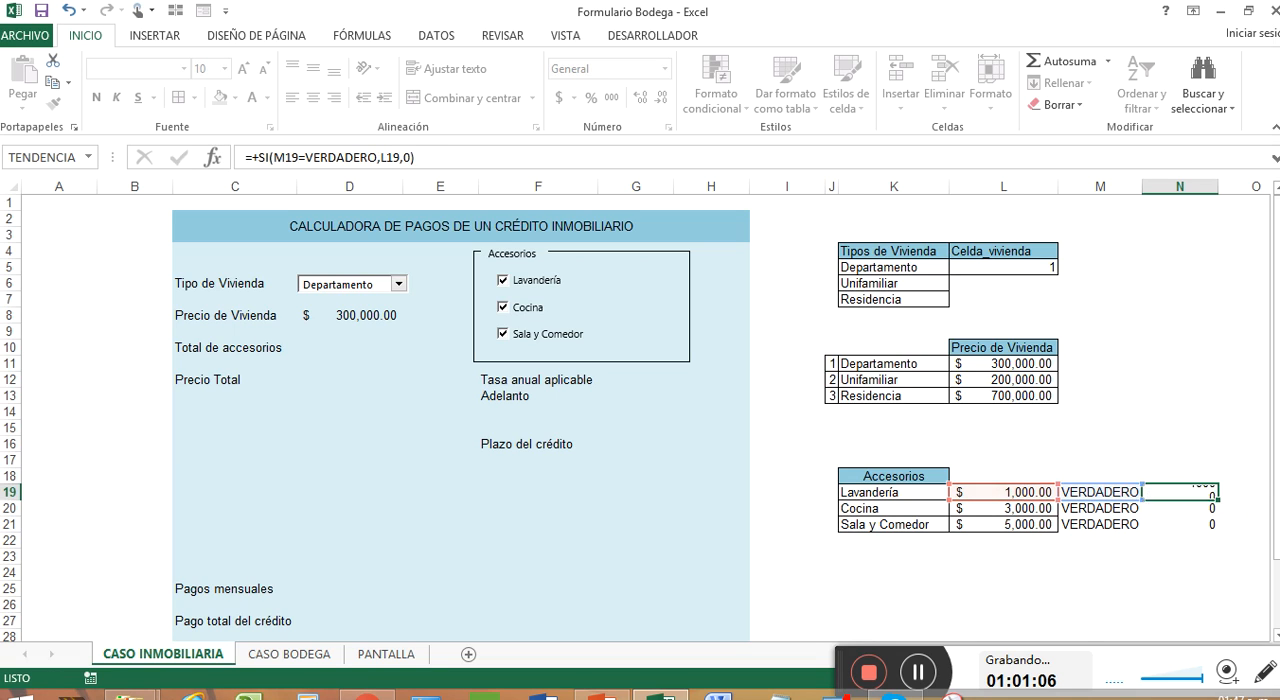
left_click(1188, 494)
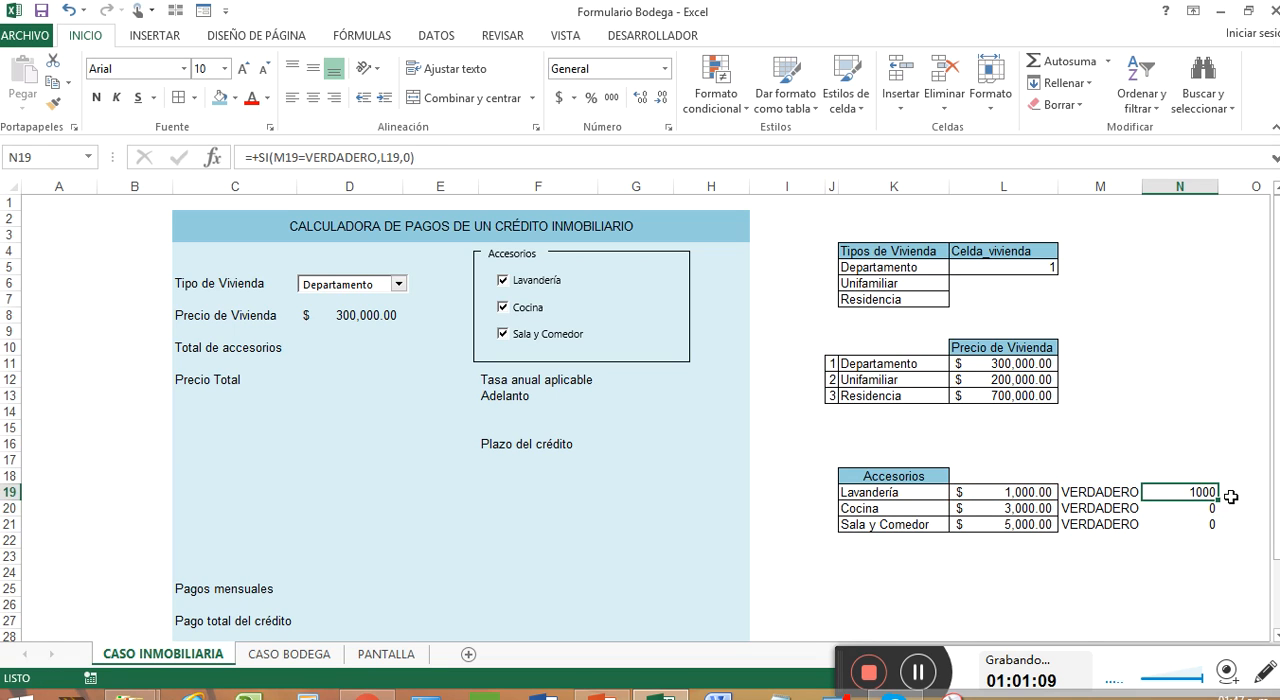
left_click_drag(1219, 502, 1218, 530)
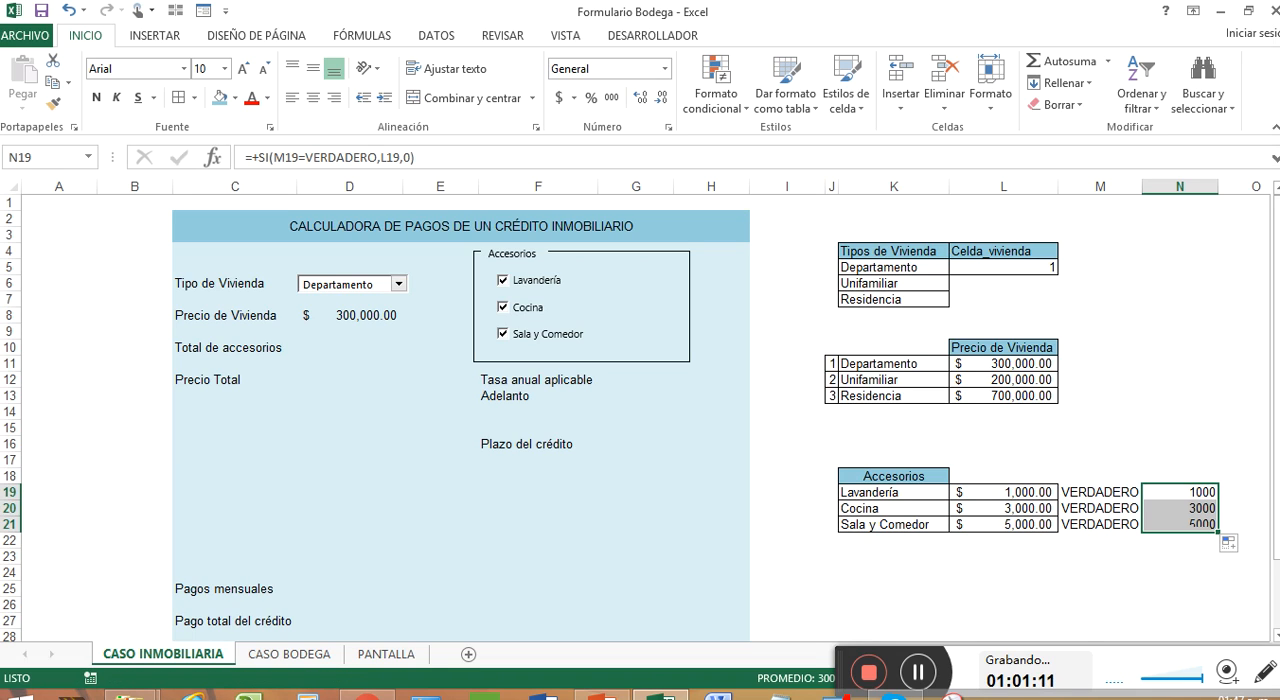
Step: Enter a SUMA formula over N19:N21 in the Total de accesorios cell D10
left_click(318, 352)
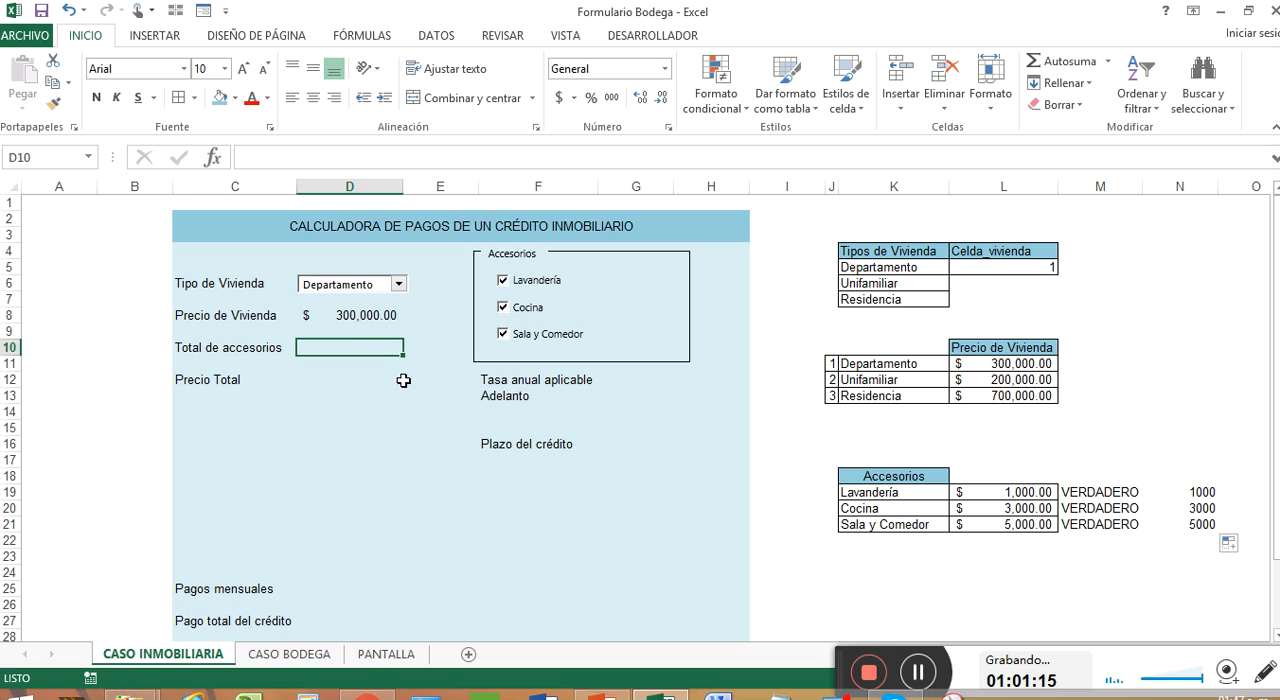
left_click(1196, 494)
left_click_drag(1196, 494, 1202, 525)
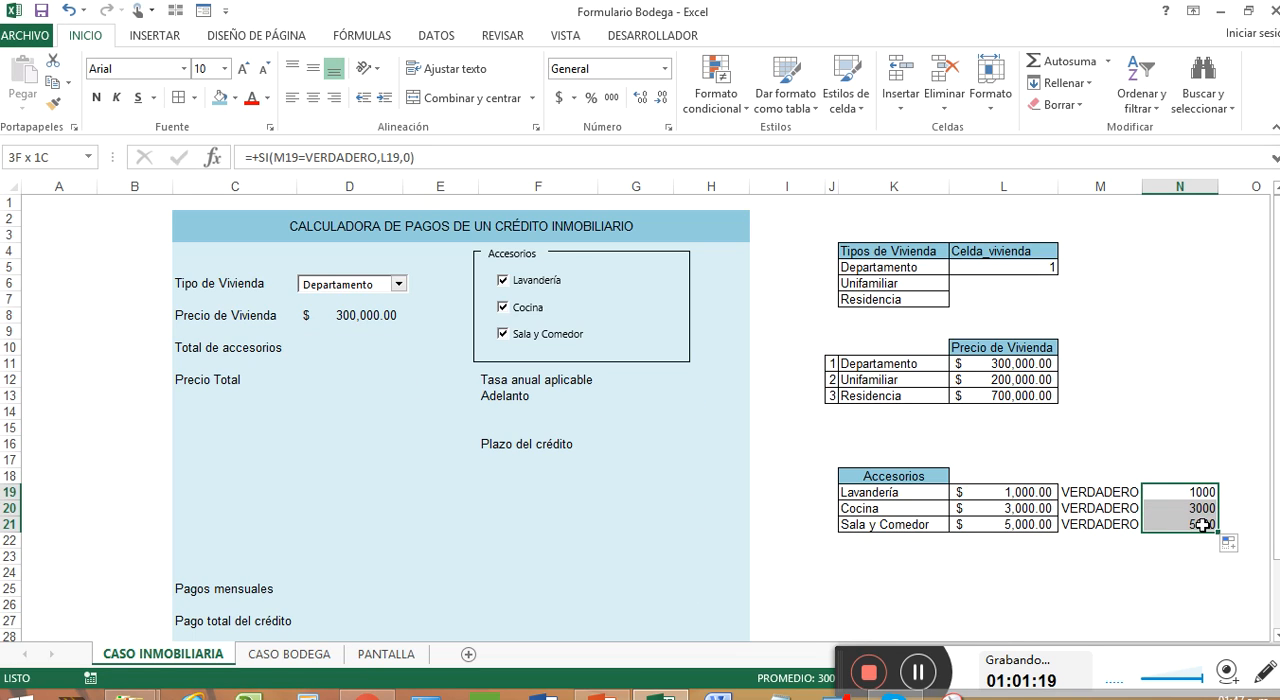
left_click_drag(1112, 496, 1118, 517)
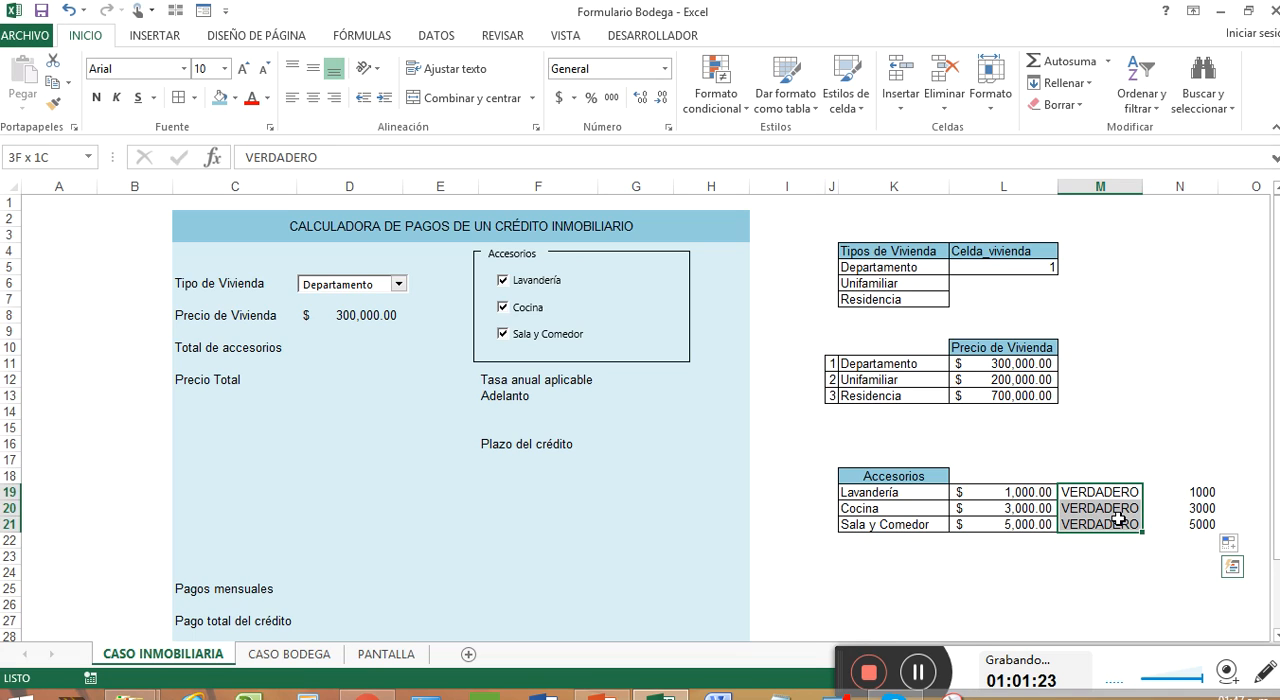
left_click_drag(1127, 488, 1132, 524)
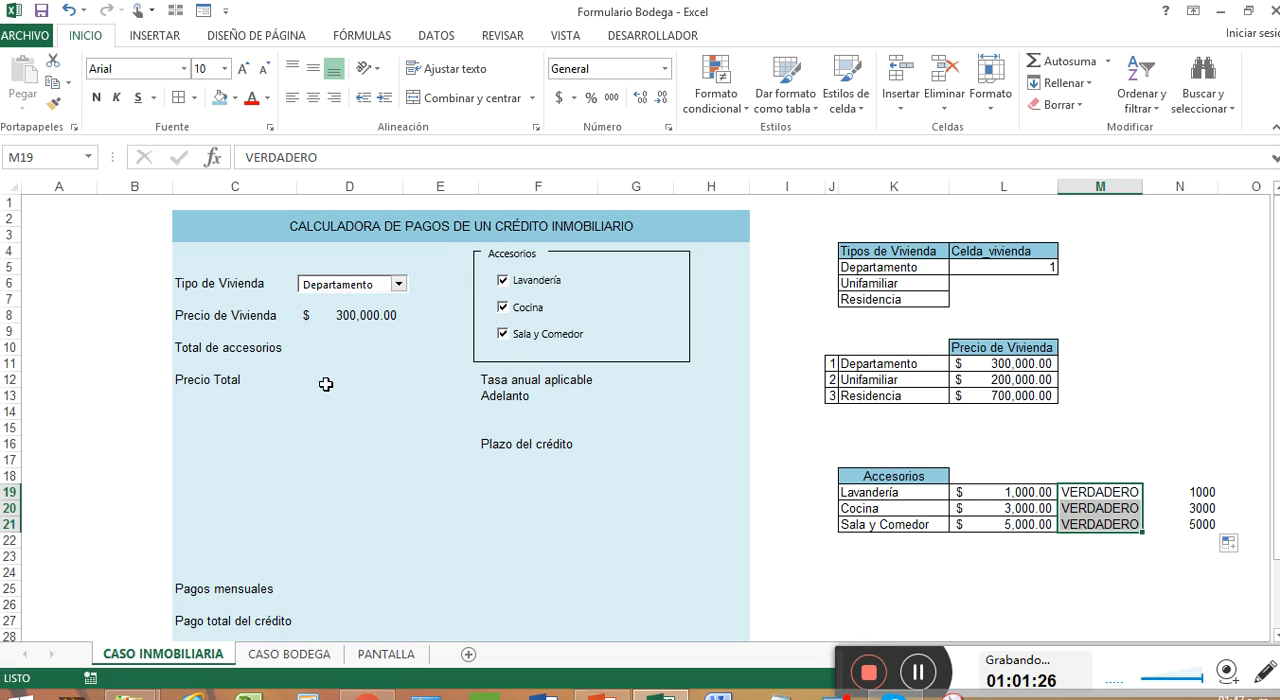
left_click(336, 350)
type("+")
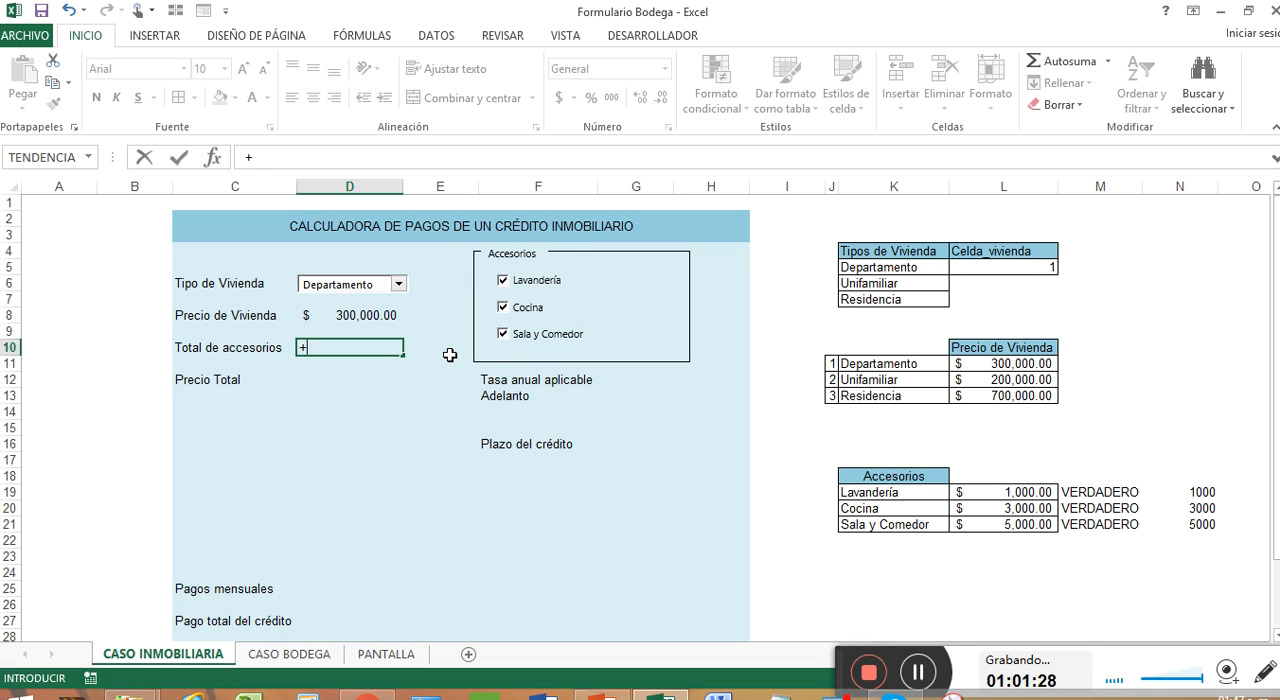
type("SUMA(")
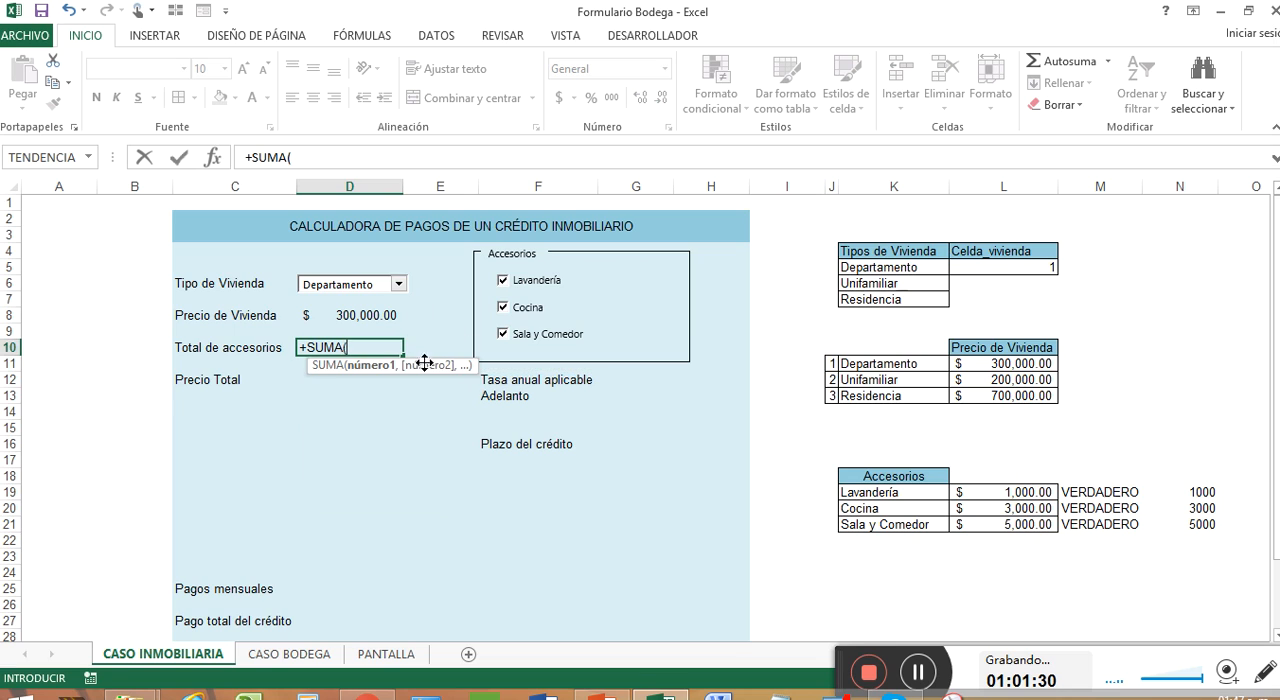
left_click_drag(1186, 487, 1199, 524)
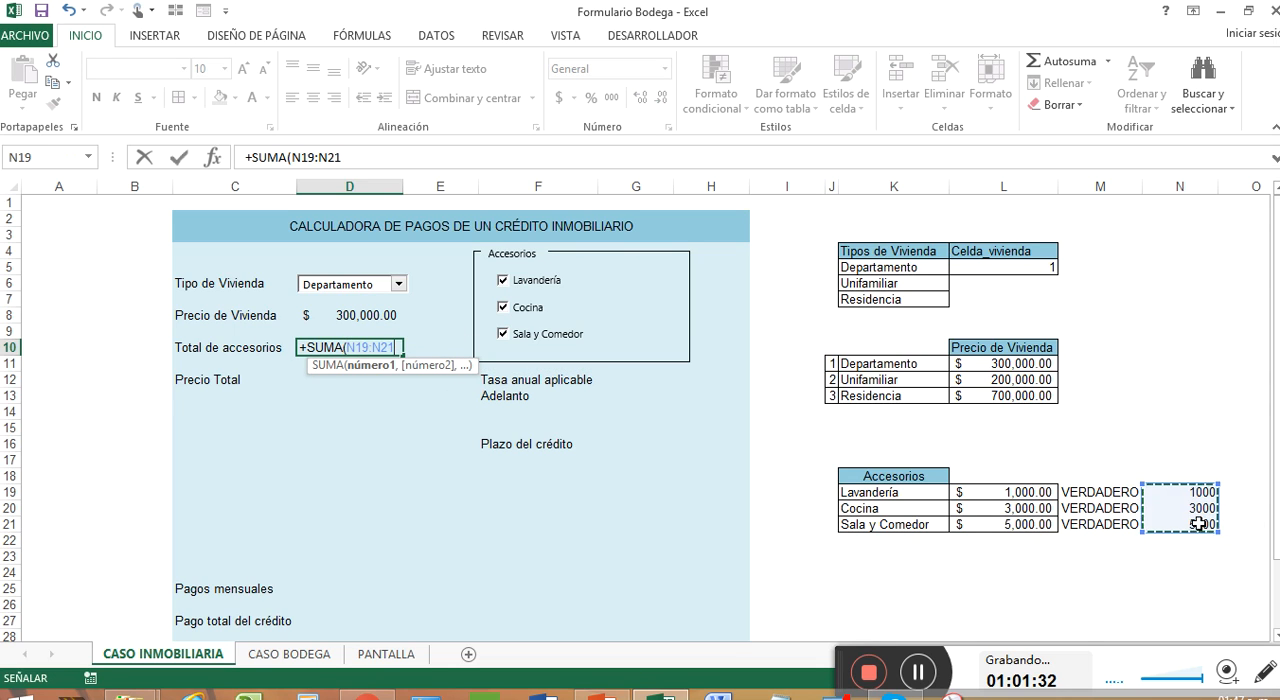
key("Return")
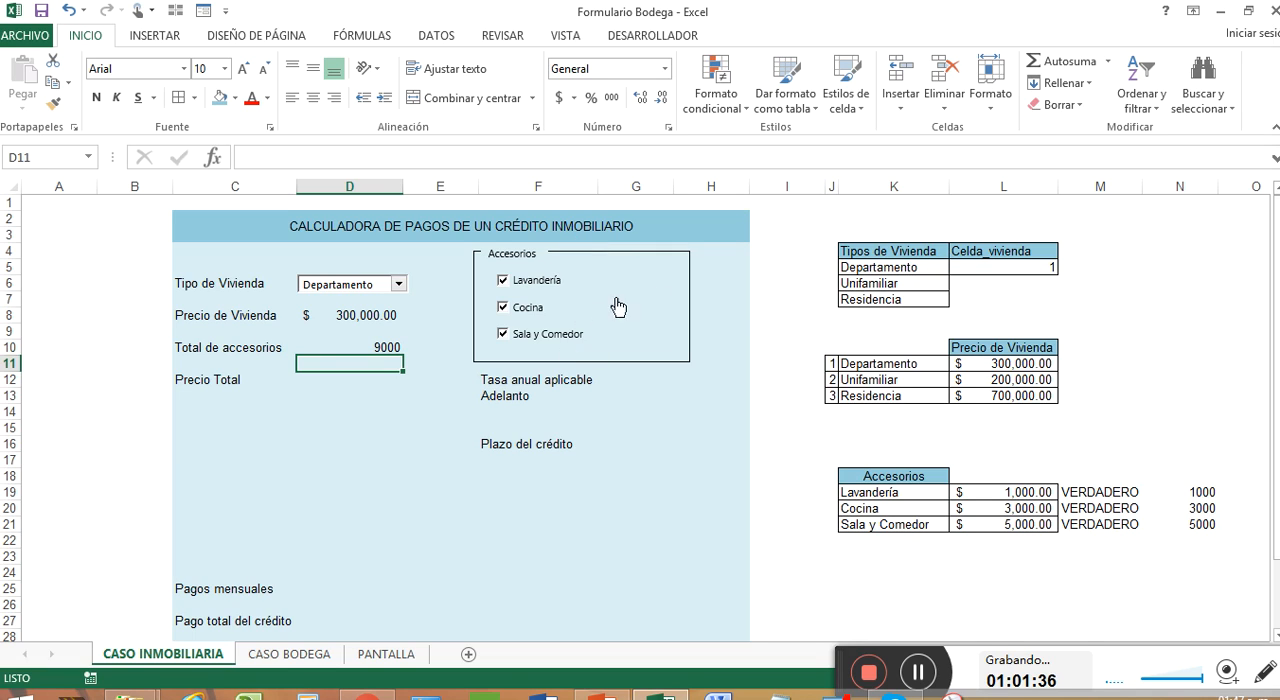
Step: Copy the accounting format of L19 onto N19:N21 and apply cell borders across M19:N21
left_click_drag(1038, 494, 1041, 524)
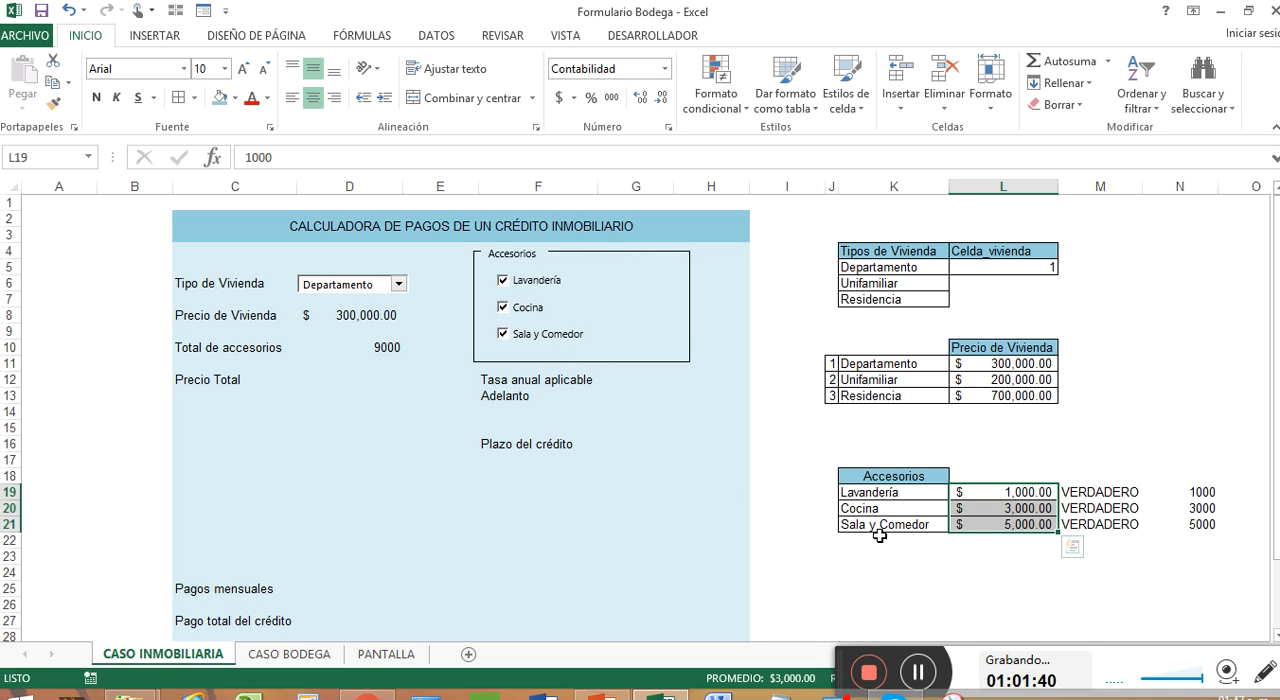
right_click(1035, 494)
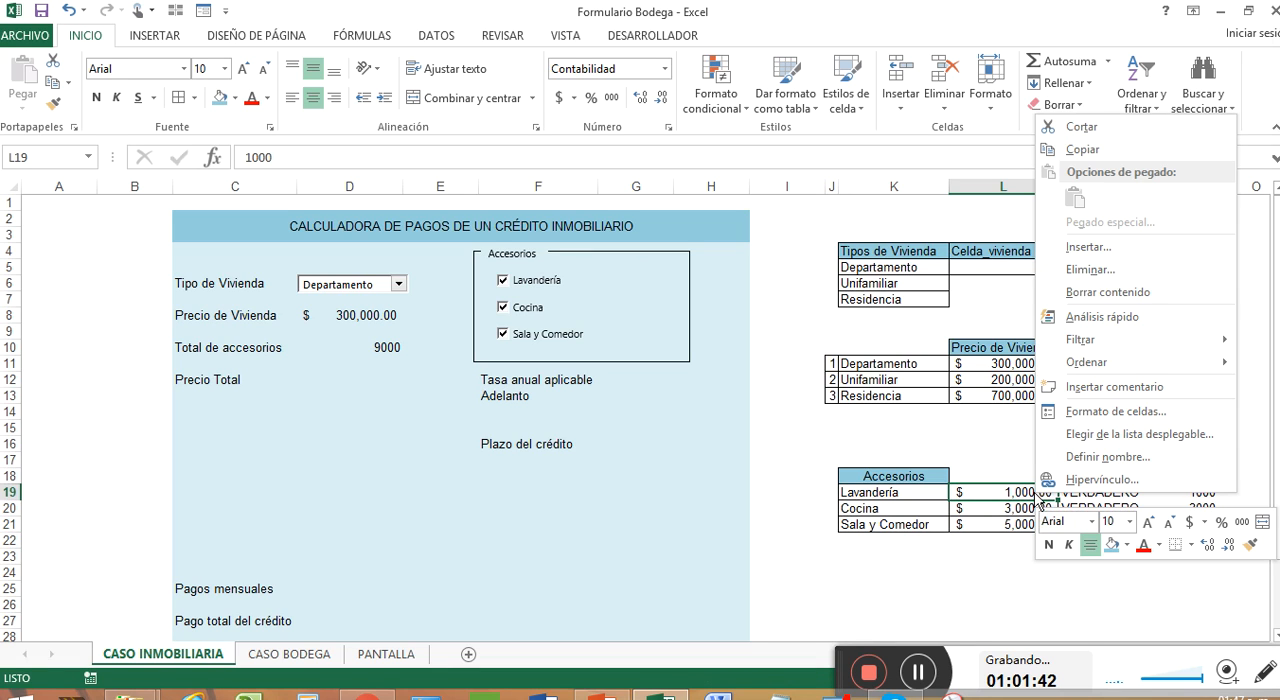
left_click(1250, 543)
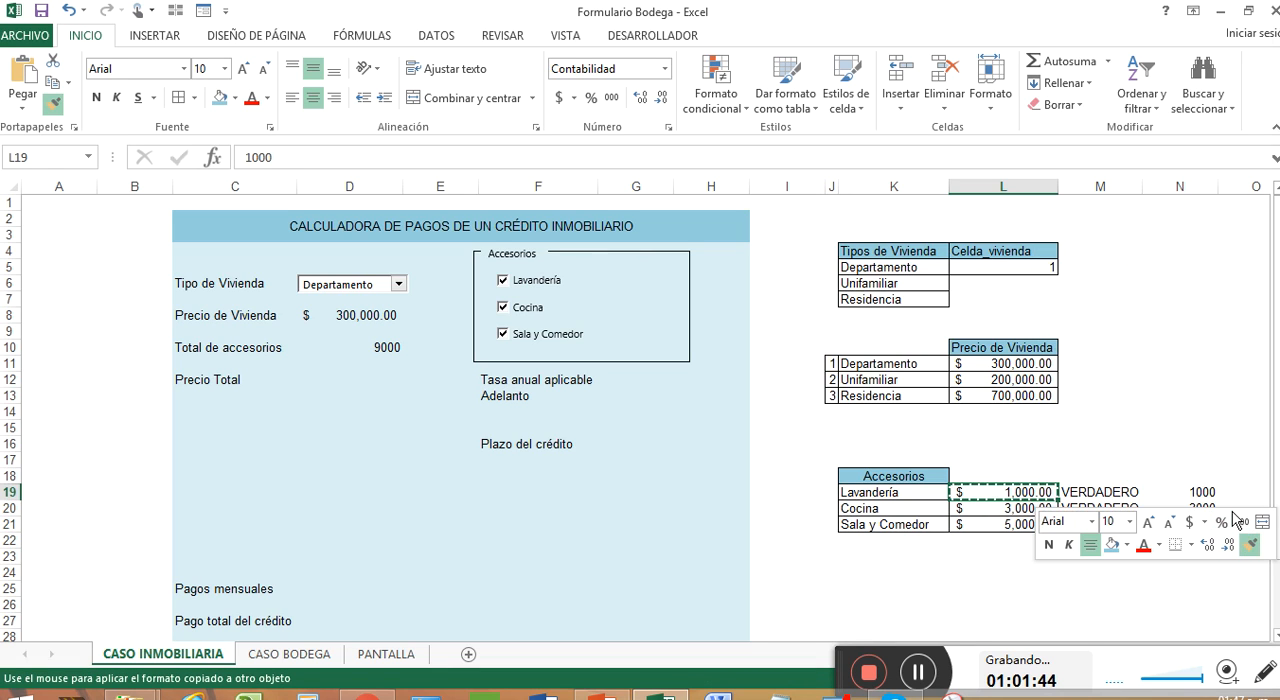
left_click_drag(1212, 492, 1214, 525)
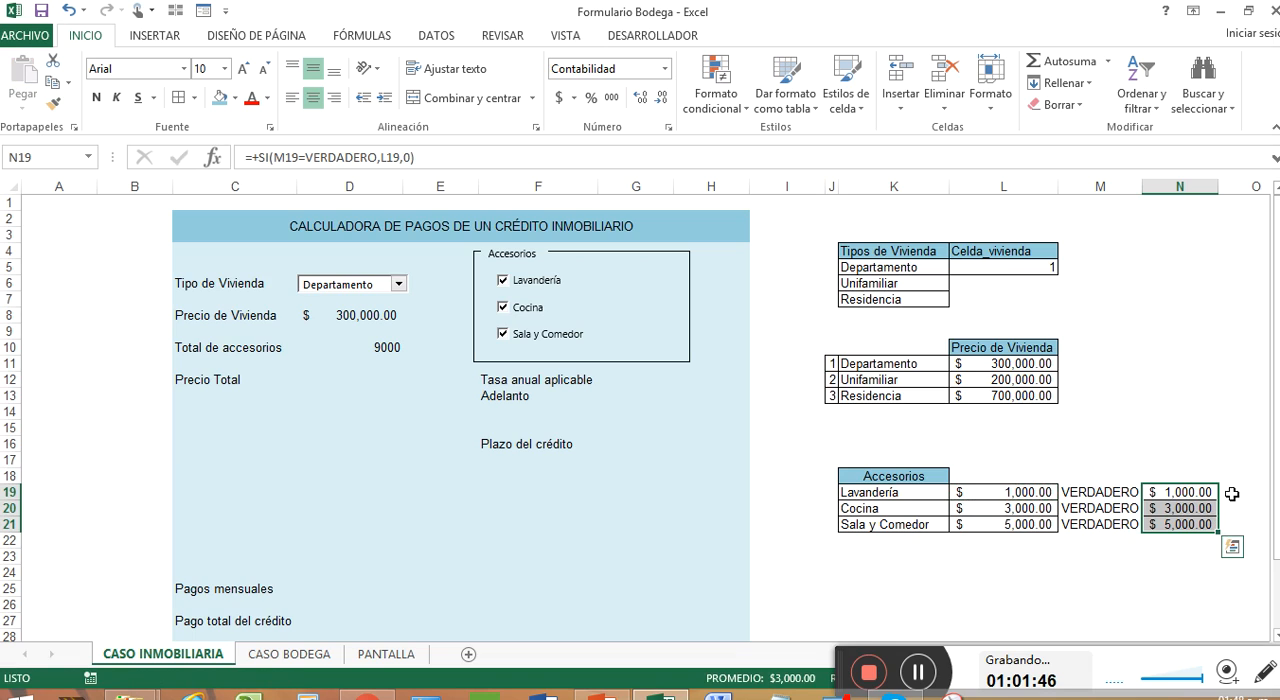
key("shift+Left")
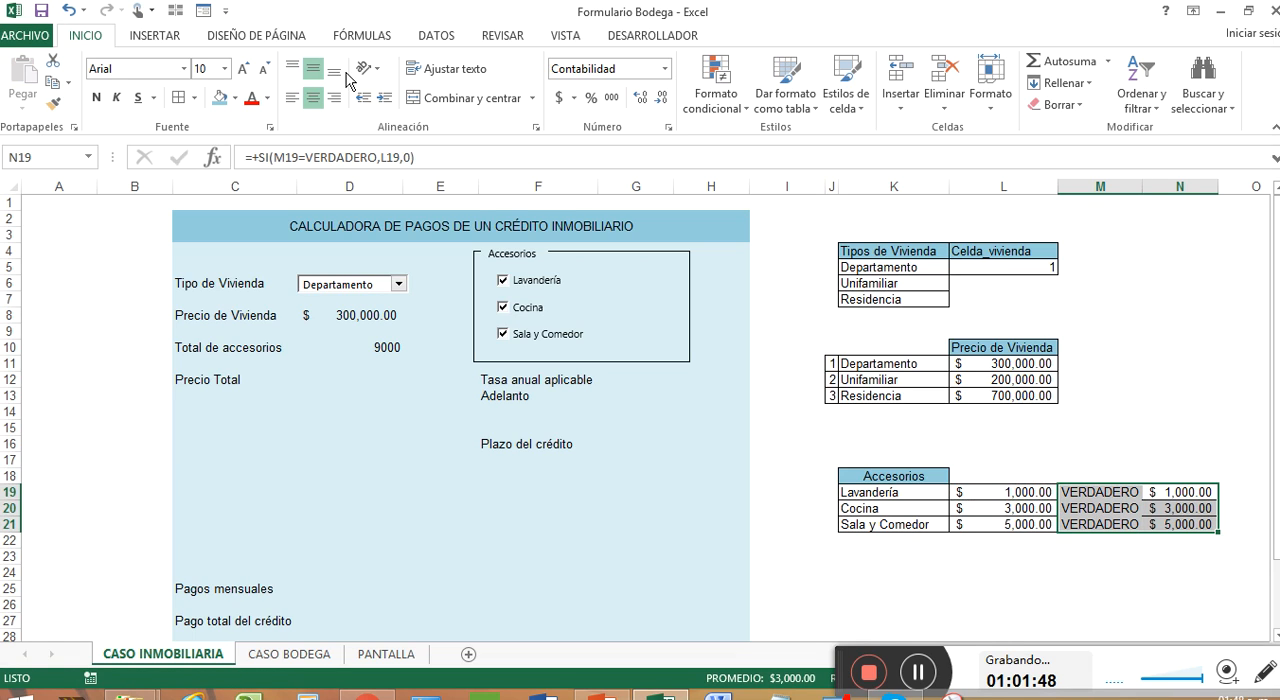
left_click(218, 97)
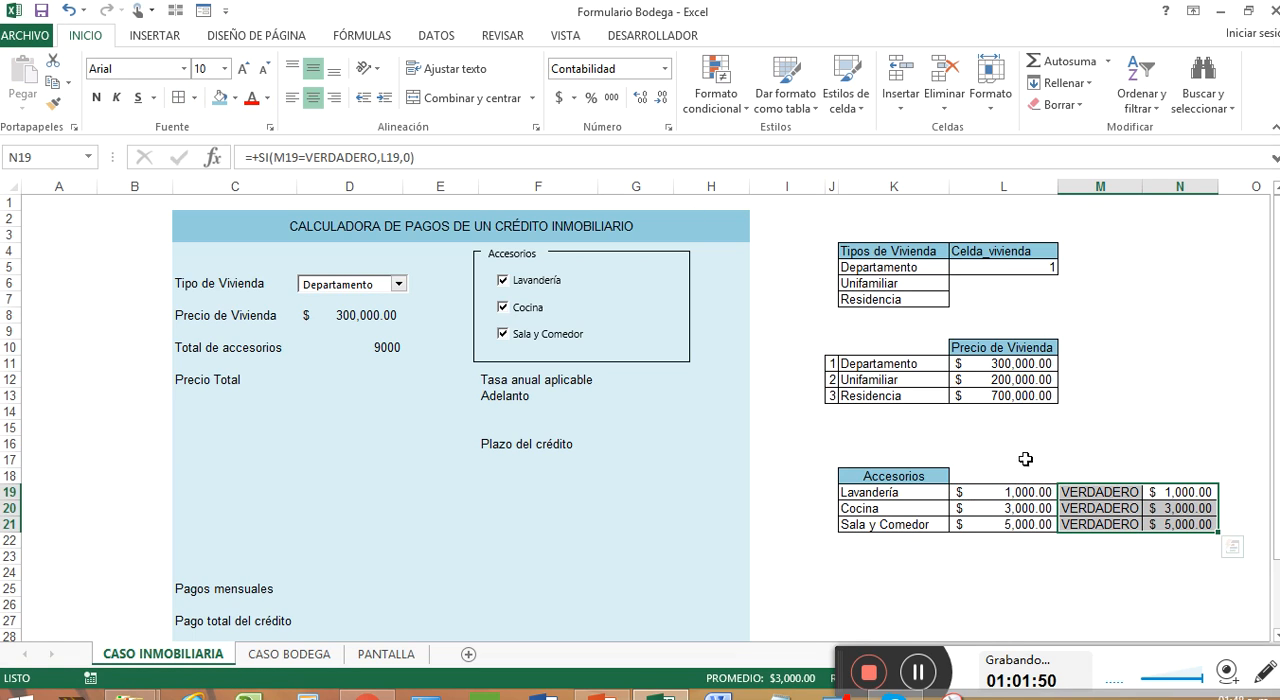
Step: Add the headers CONDICIÓN in M18, VALOR FINAL in N18 and VALOR in L18 to the accessories table
left_click(1095, 479)
type("CON")
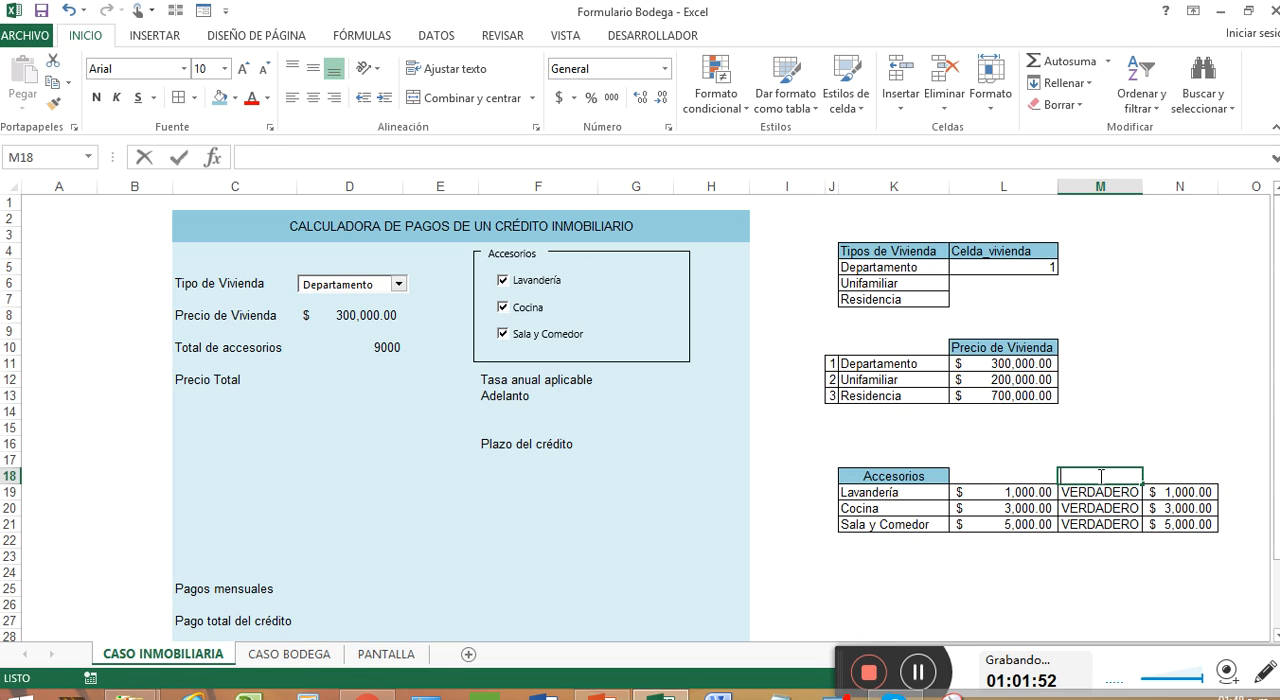
type("DICIÓN")
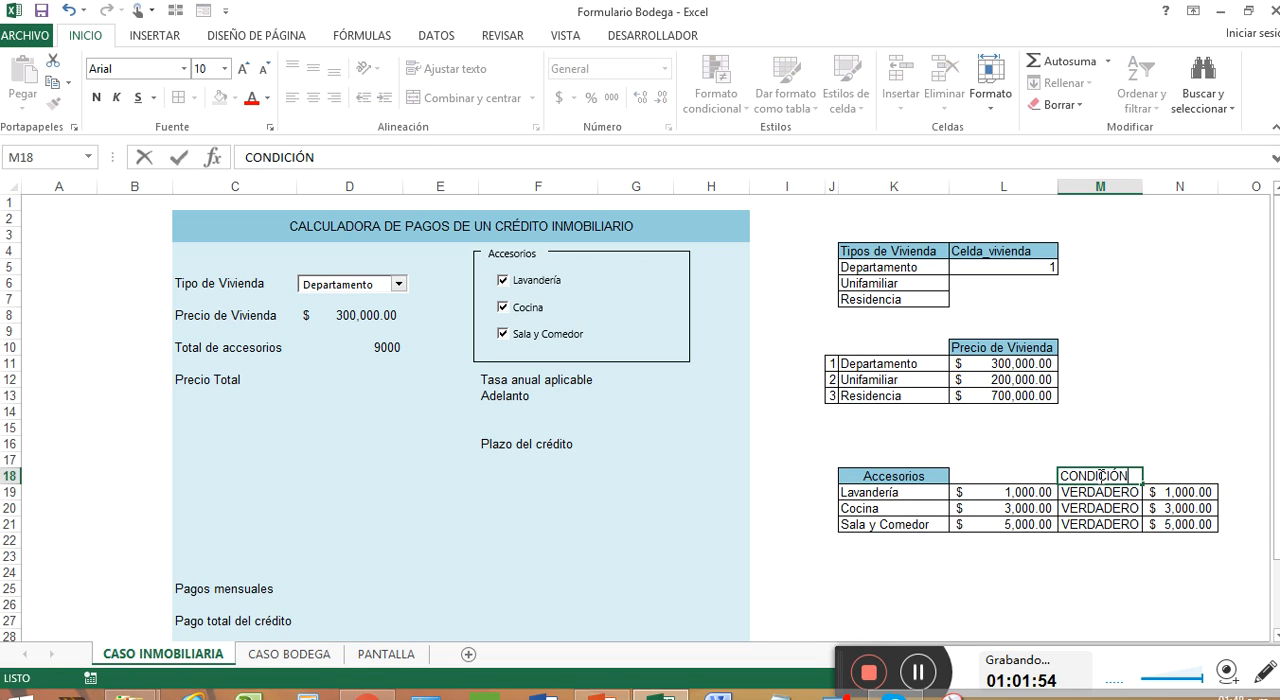
key("Tab")
type("VALO")
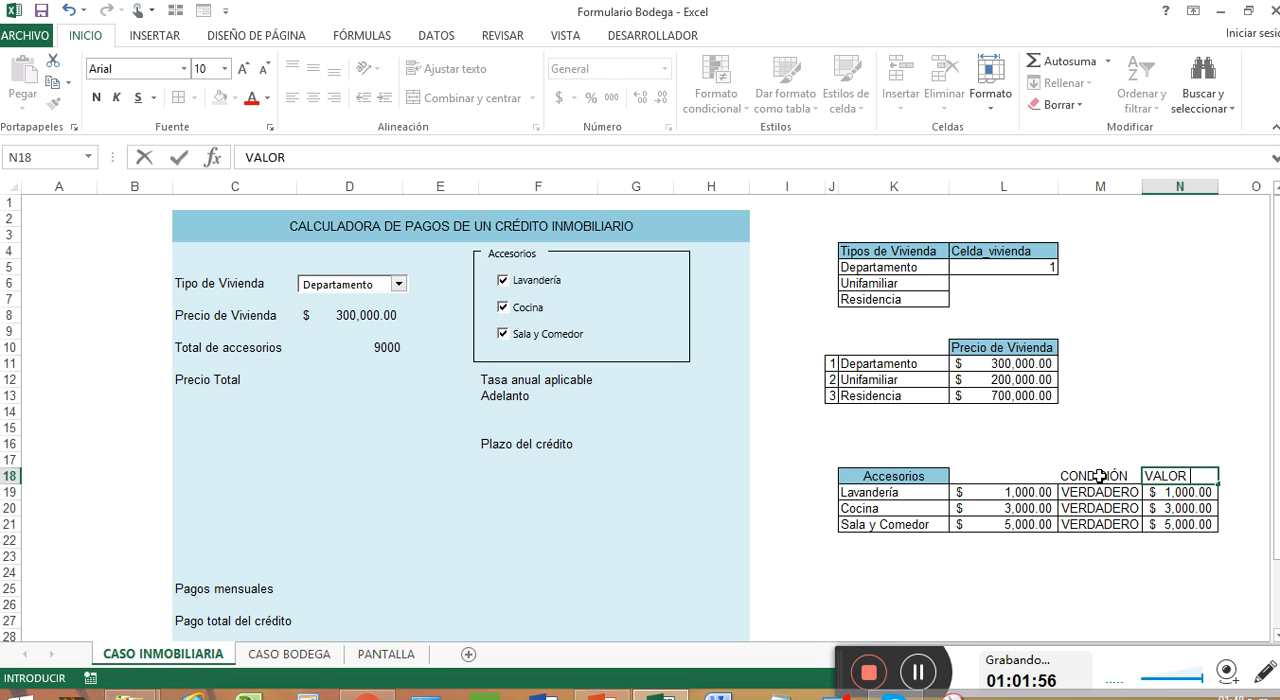
type("R FINAL")
key("BackSpace")
type("AL")
left_click(1010, 502)
left_click(1116, 498)
left_click(1028, 474)
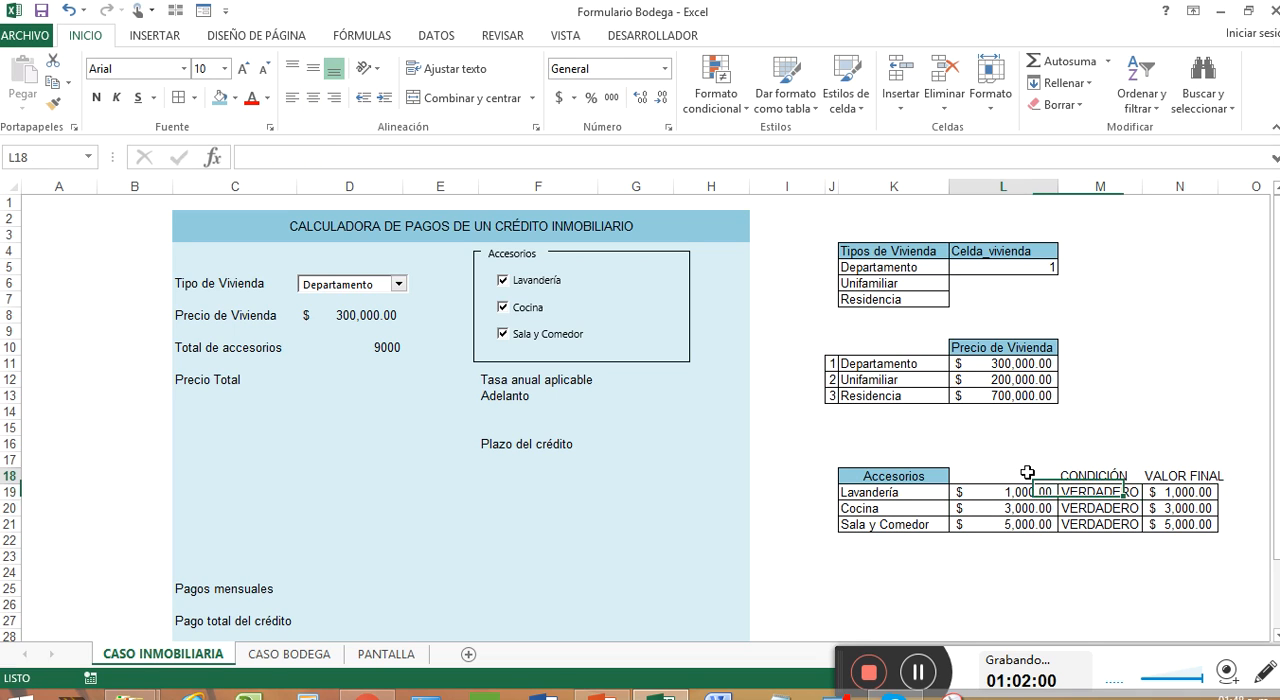
type("VALOR")
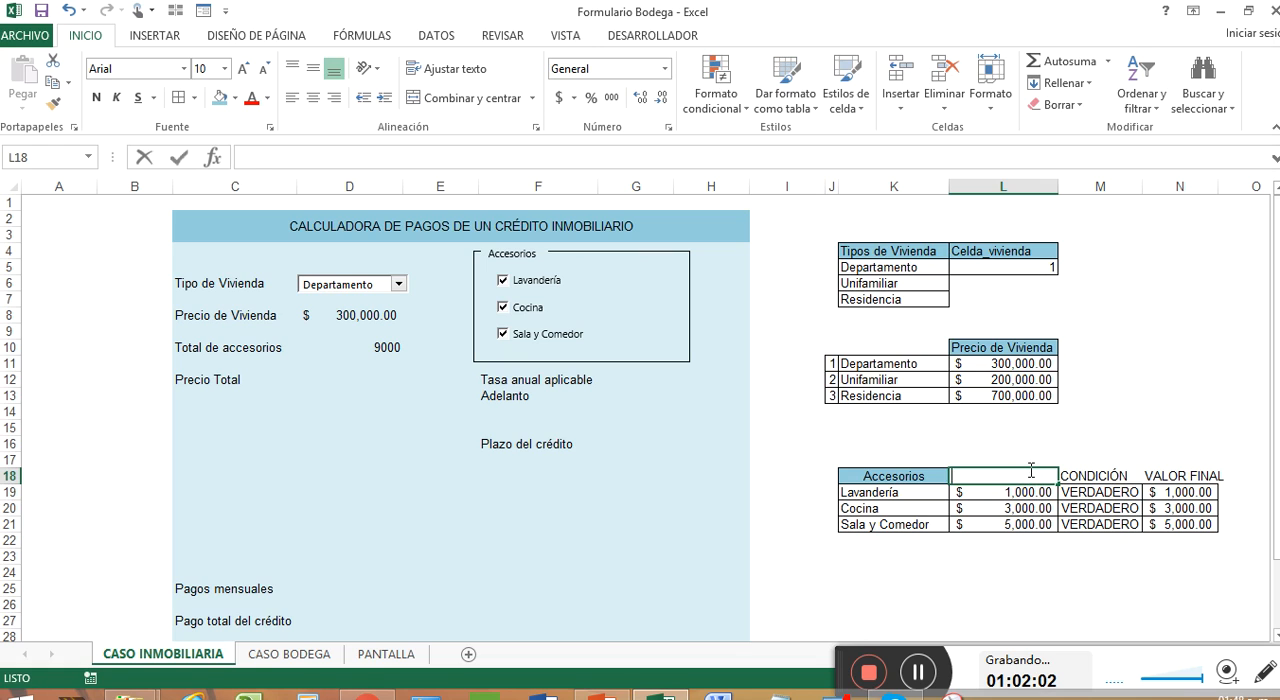
key("Return")
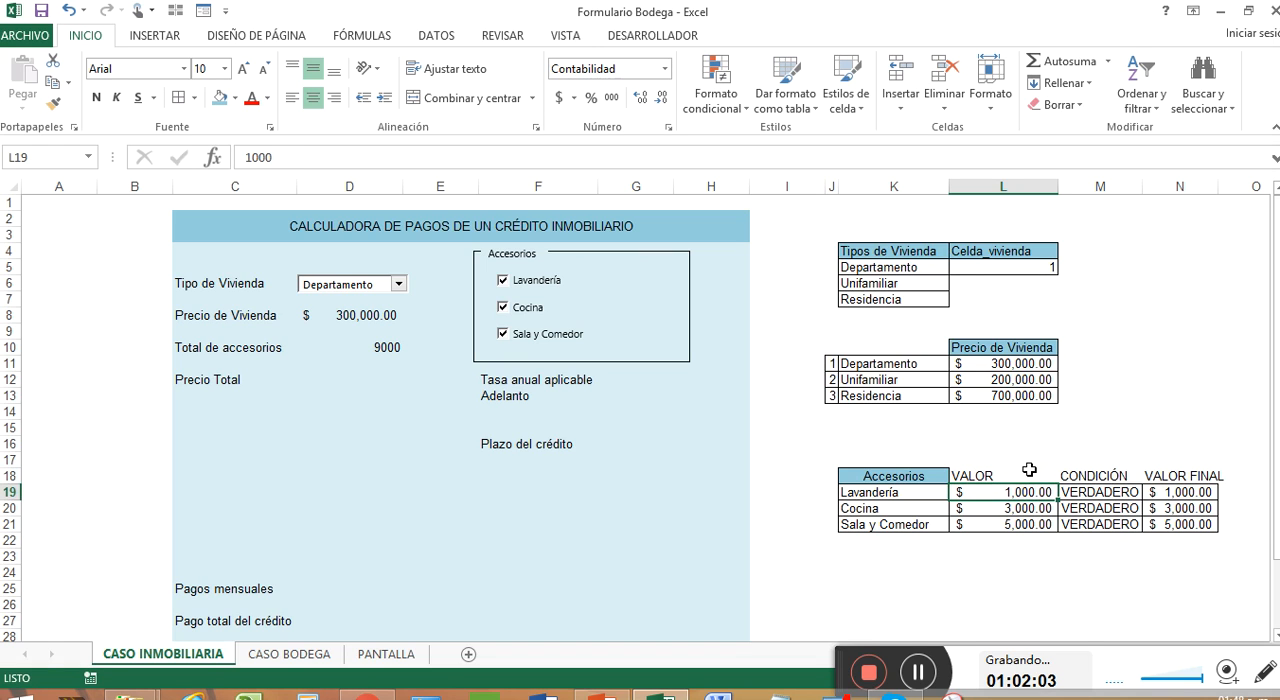
Step: Copy the Accesorios header format from K18 onto L18:N18 and autofit the width of column N
right_click(905, 480)
left_click(1124, 543)
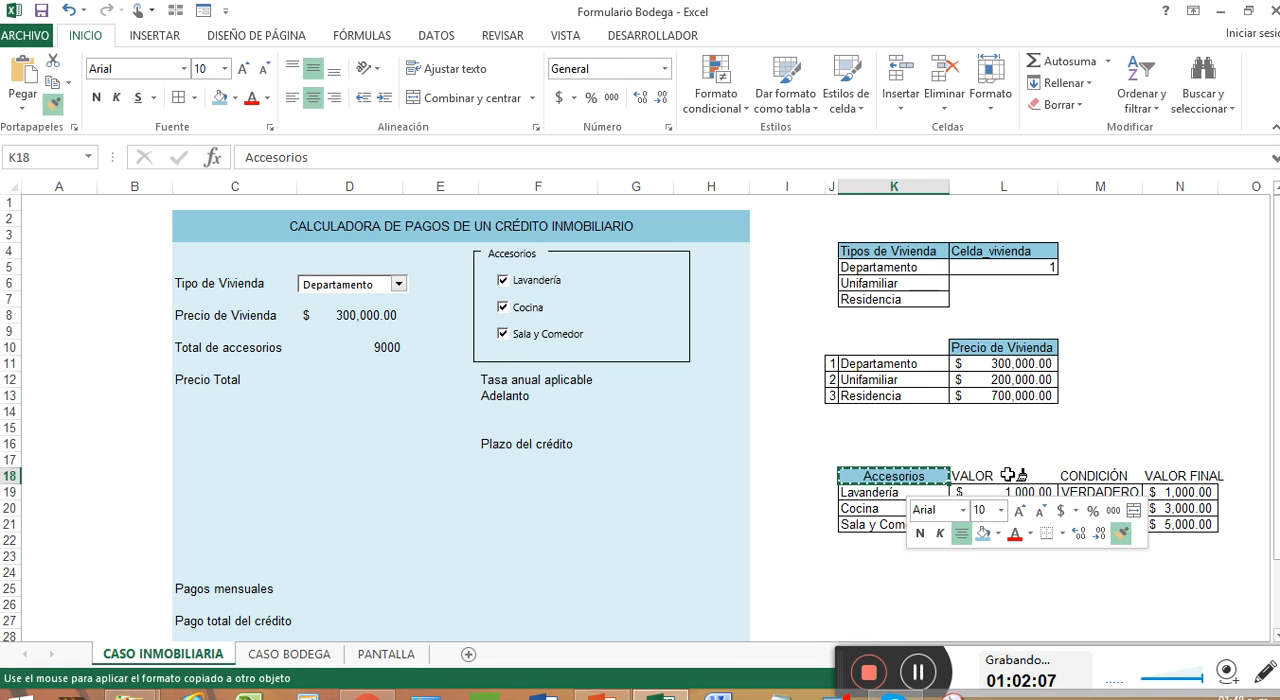
left_click_drag(960, 476, 1160, 477)
left_click(1095, 540)
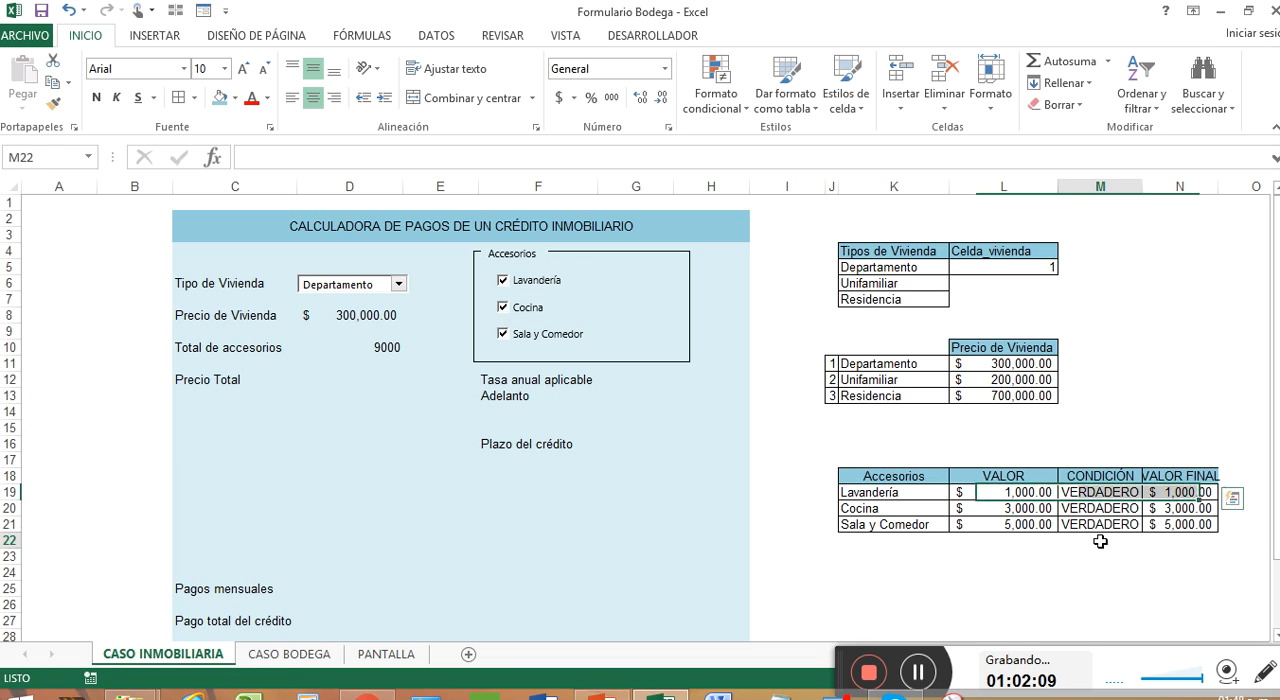
double_click(1218, 187)
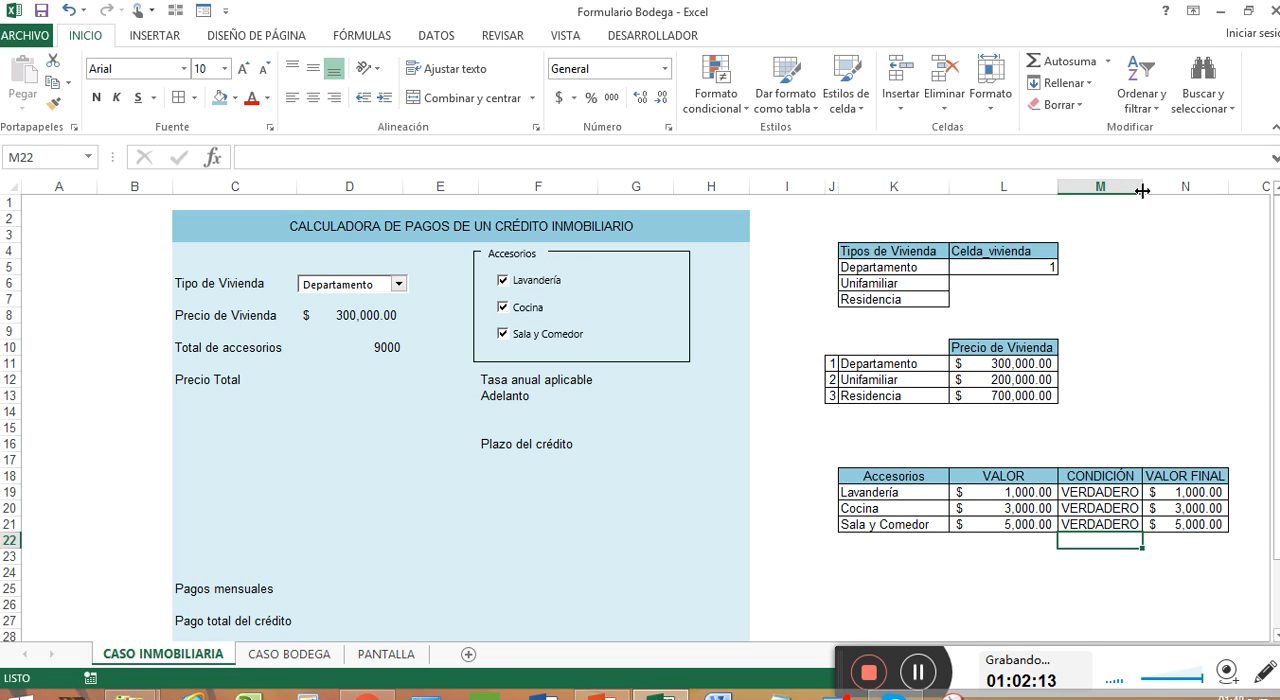
Step: Copy the cell format of N19 onto the Total de accesorios cell D10
left_click(370, 347)
right_click(1188, 493)
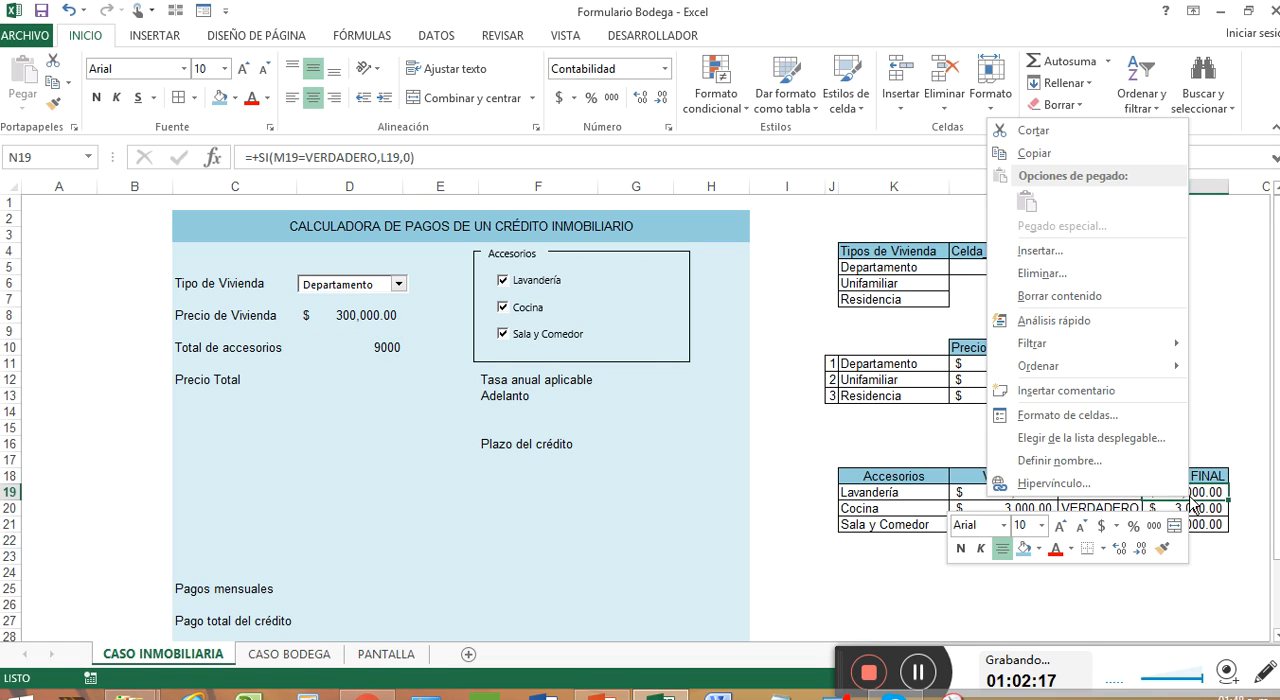
left_click(1161, 548)
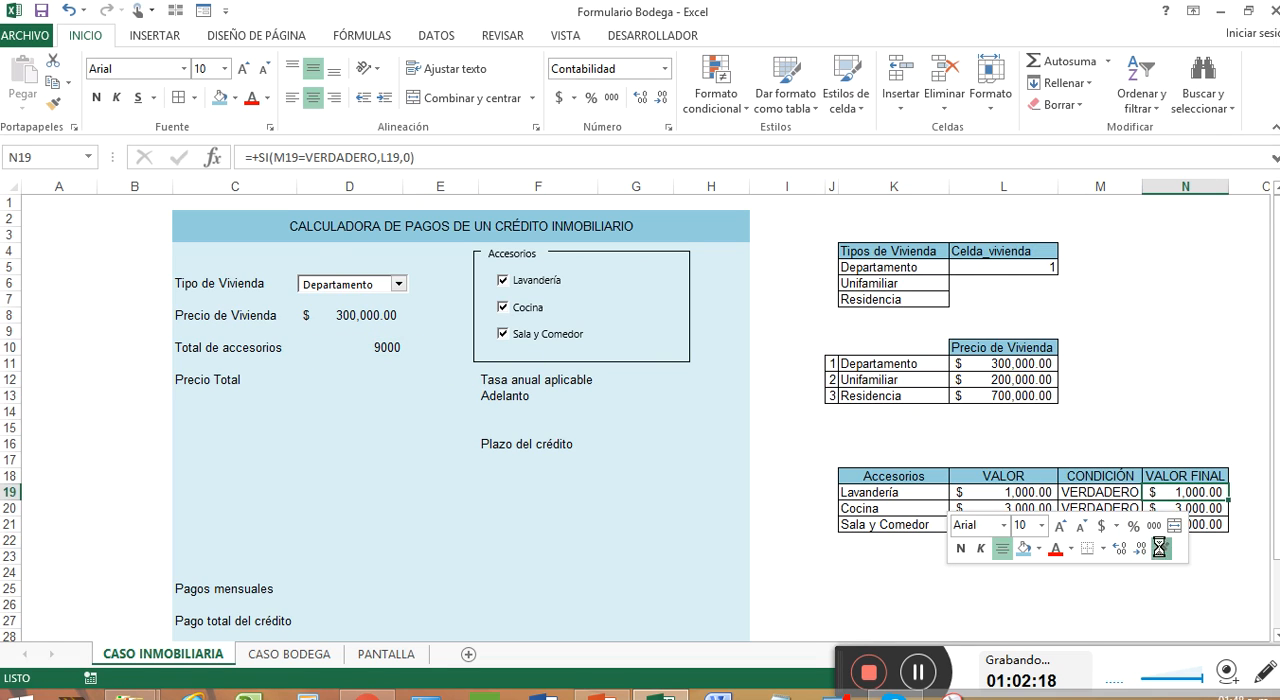
left_click(365, 344)
Step: Copy the cell format of the Precio de Vivienda cell D8 onto the Total de accesorios cell D10
left_click(375, 320)
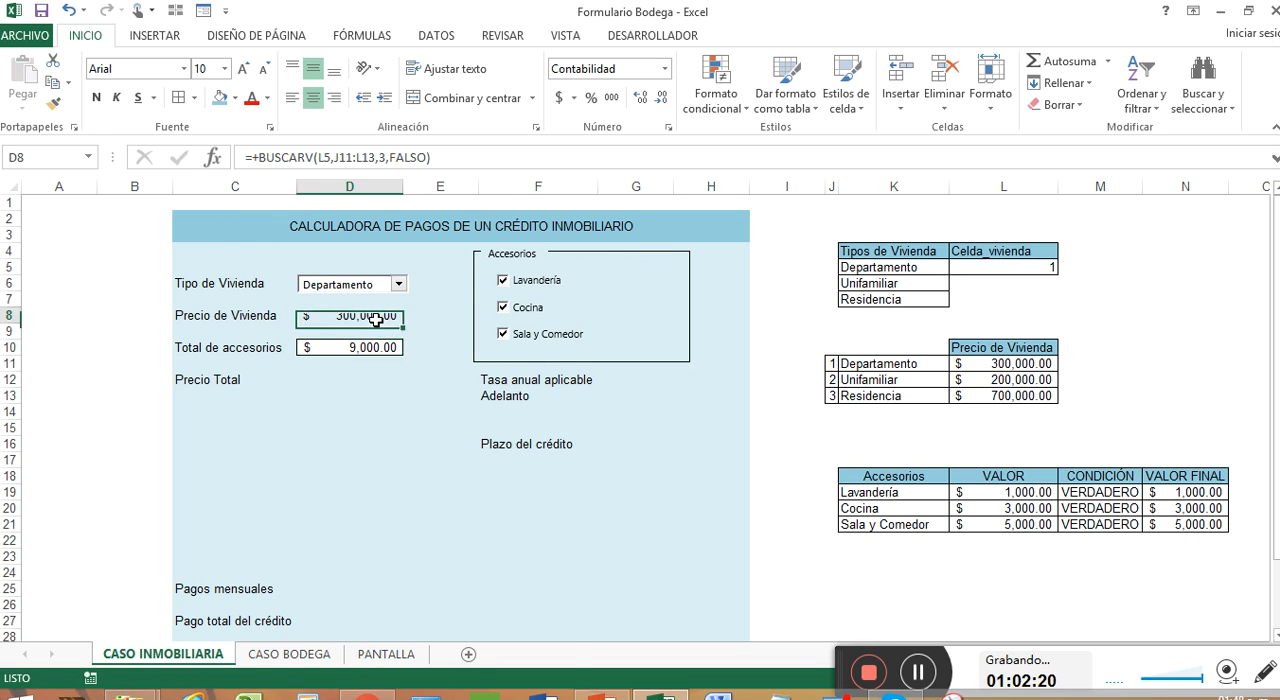
right_click(378, 308)
left_click(591, 277)
left_click(357, 350)
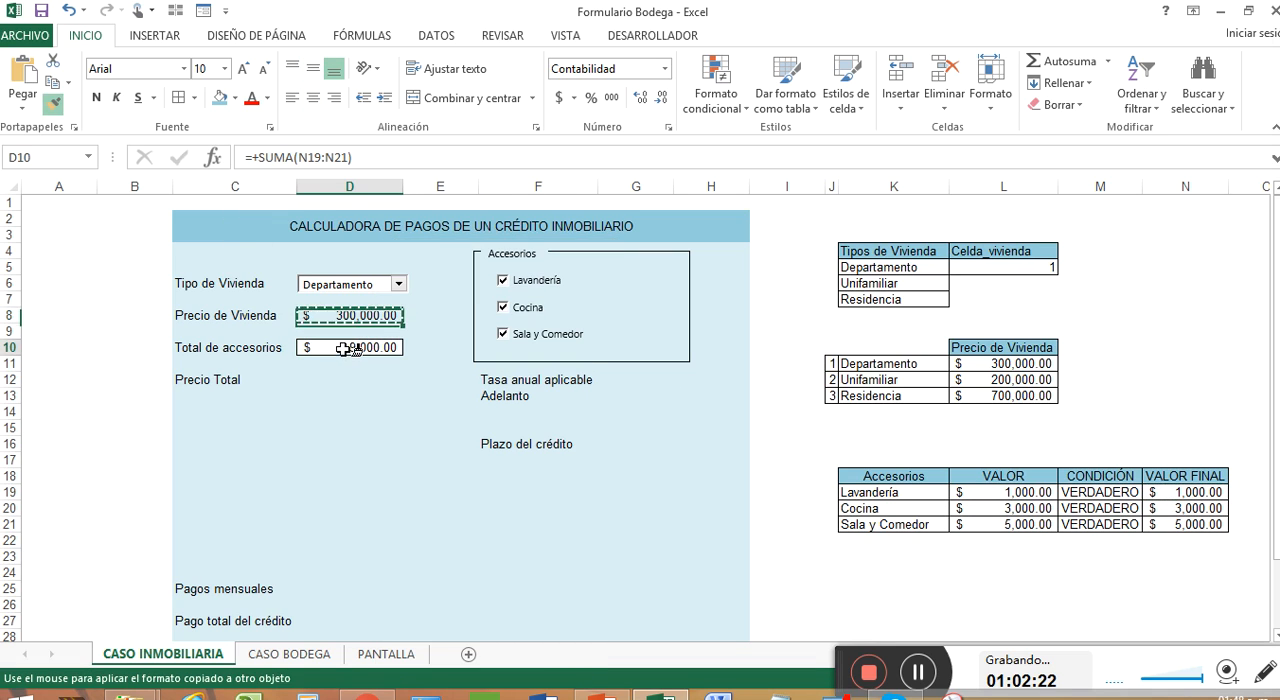
key("Return")
Step: Enter the formula +SUMA(D8,D10) in the Precio Total cell D12
left_click(349, 391)
left_click(356, 379)
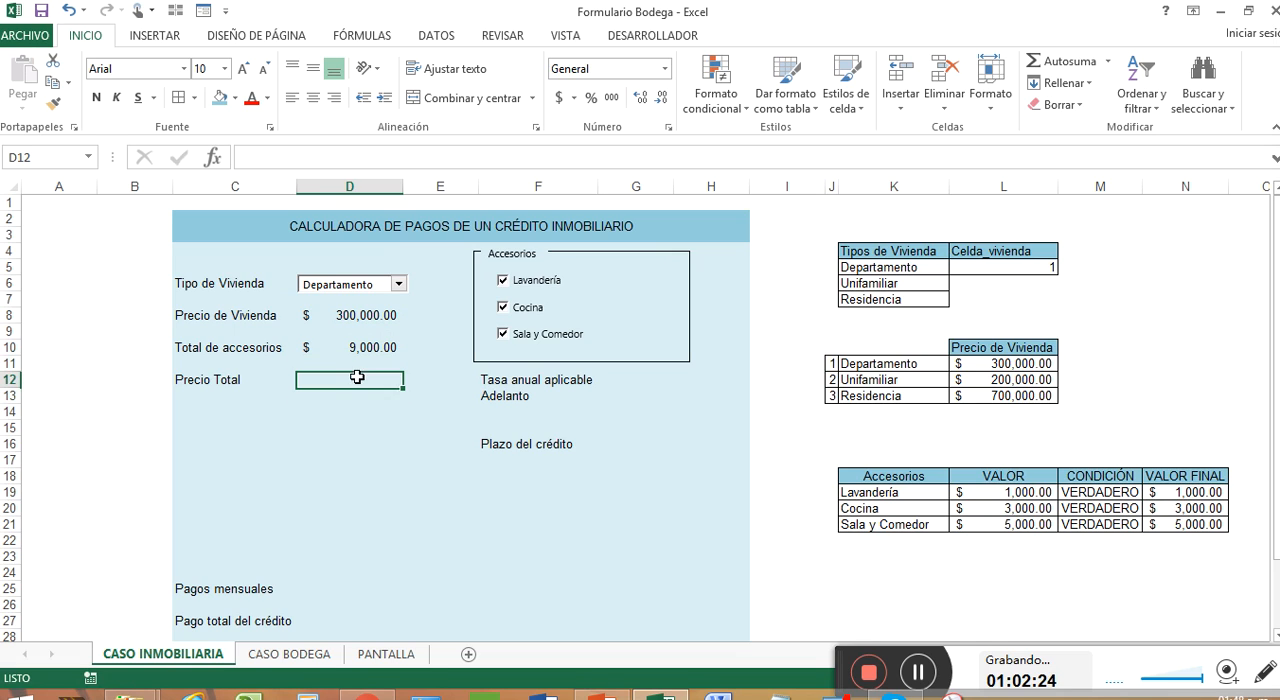
type("+SUMA(")
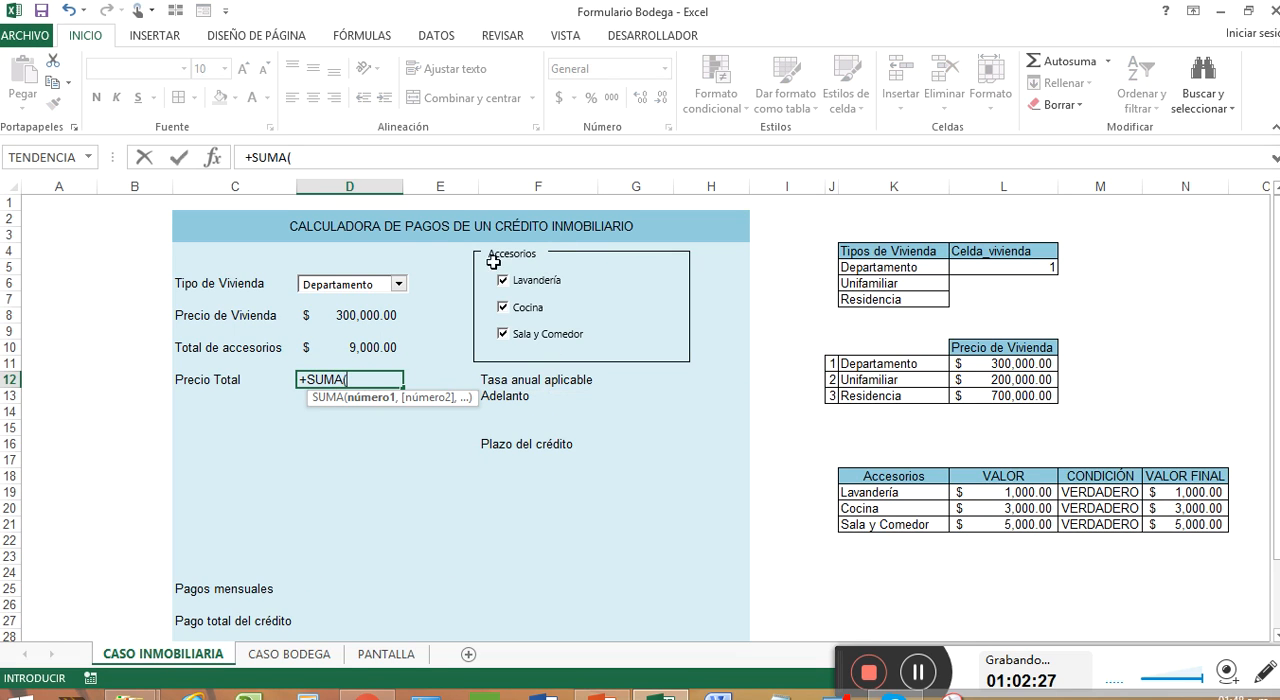
left_click(370, 316)
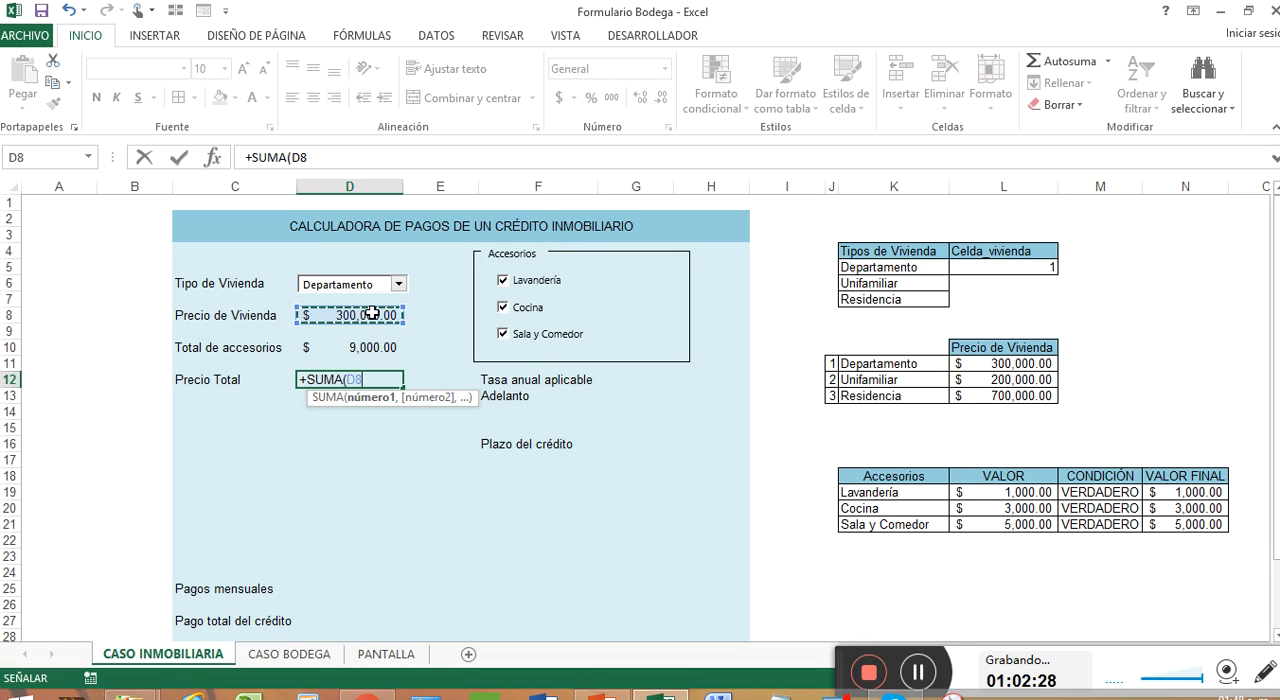
type(",")
left_click(376, 348)
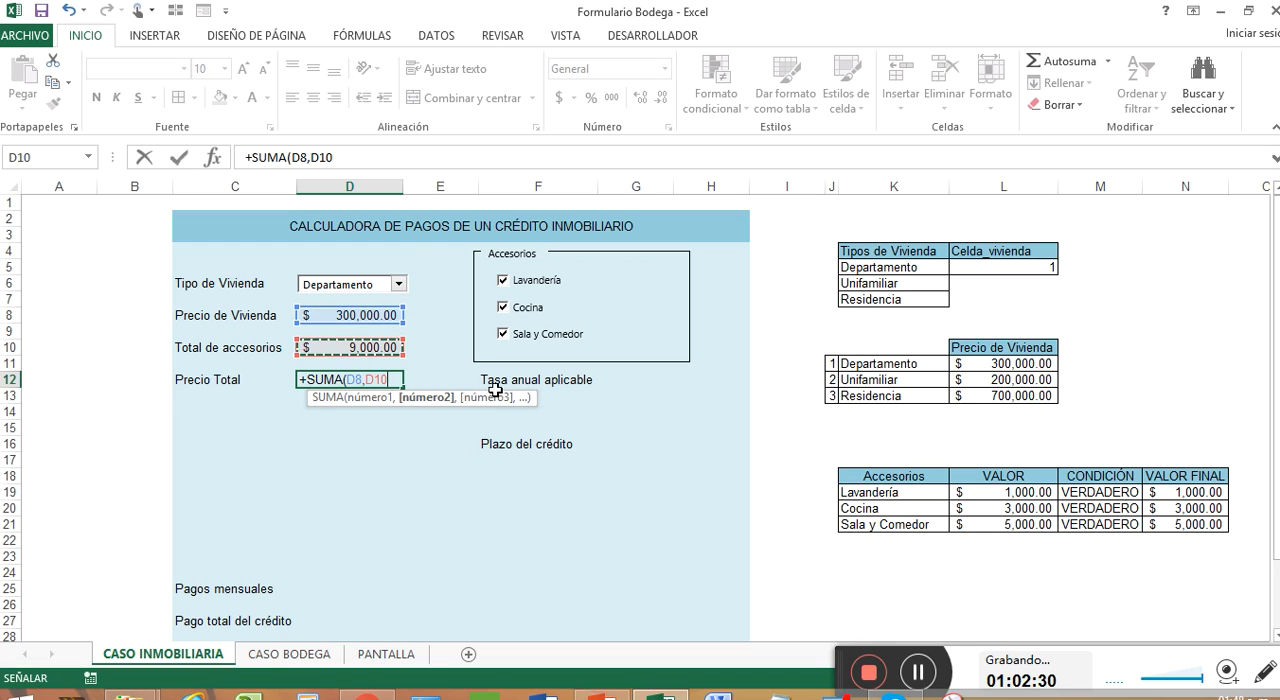
type(")")
key("Return")
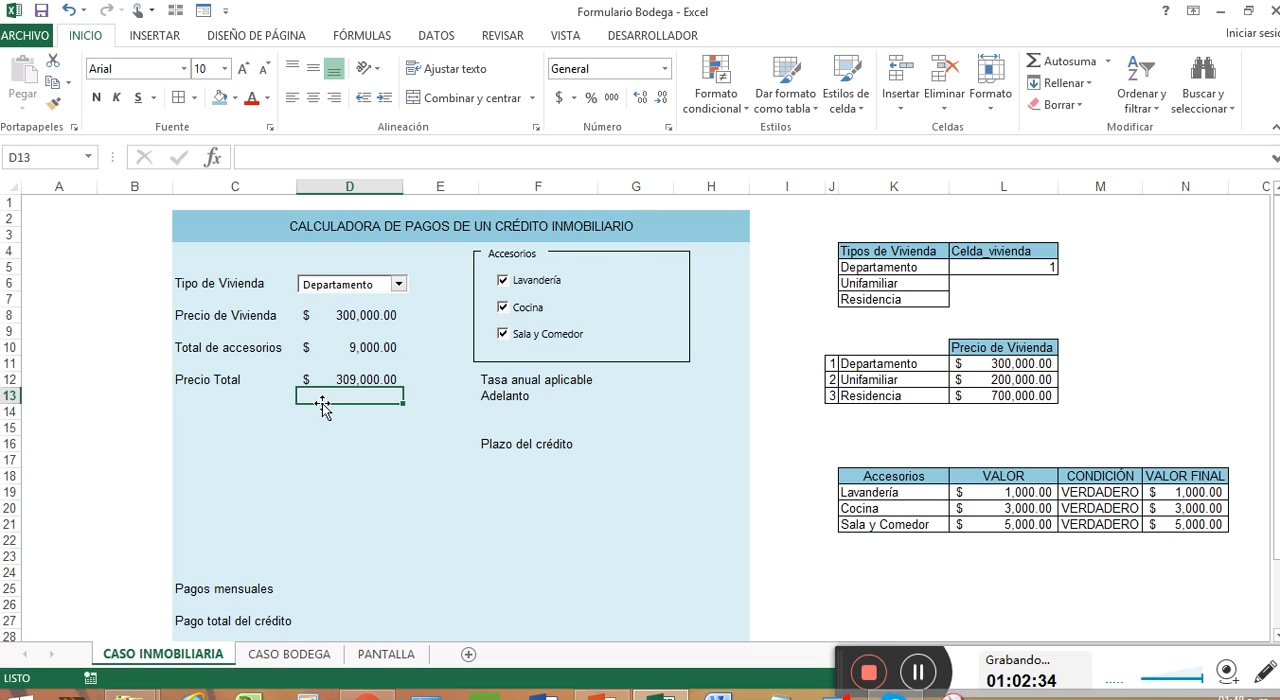
Step: Test the price formulas by switching Tipo de Vivienda between Unifamiliar and Departamento, ending on Unifamiliar
left_click(398, 284)
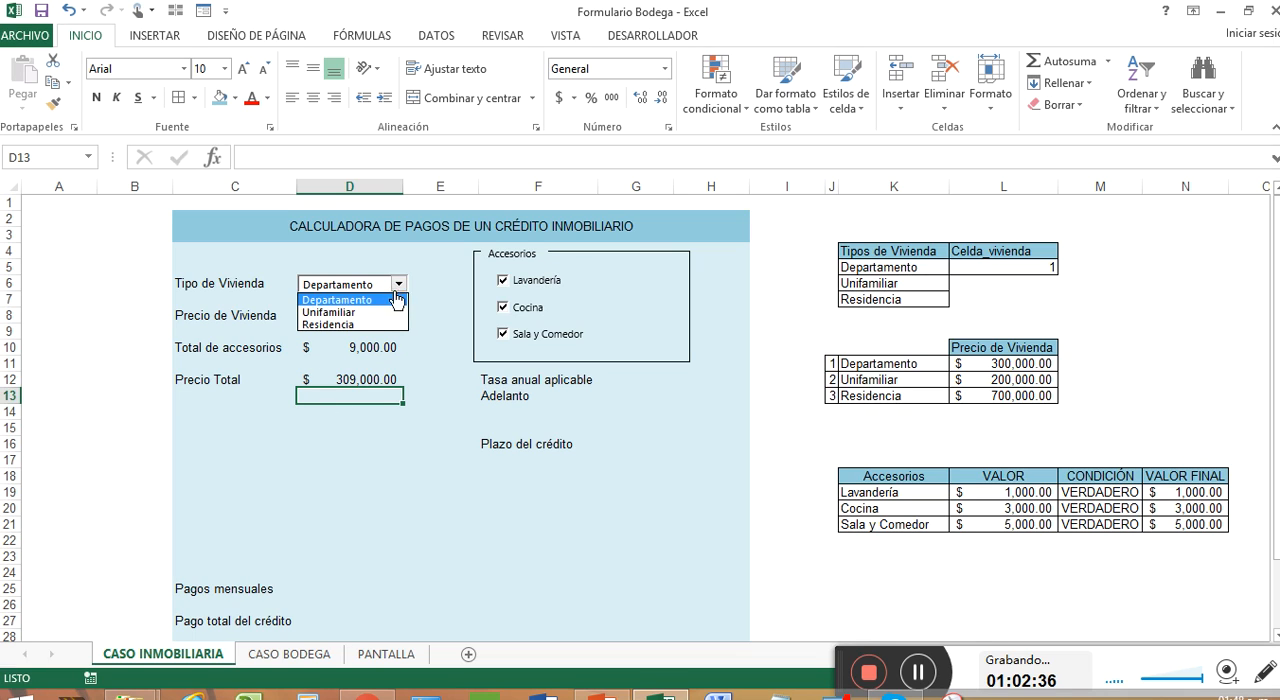
left_click(385, 304)
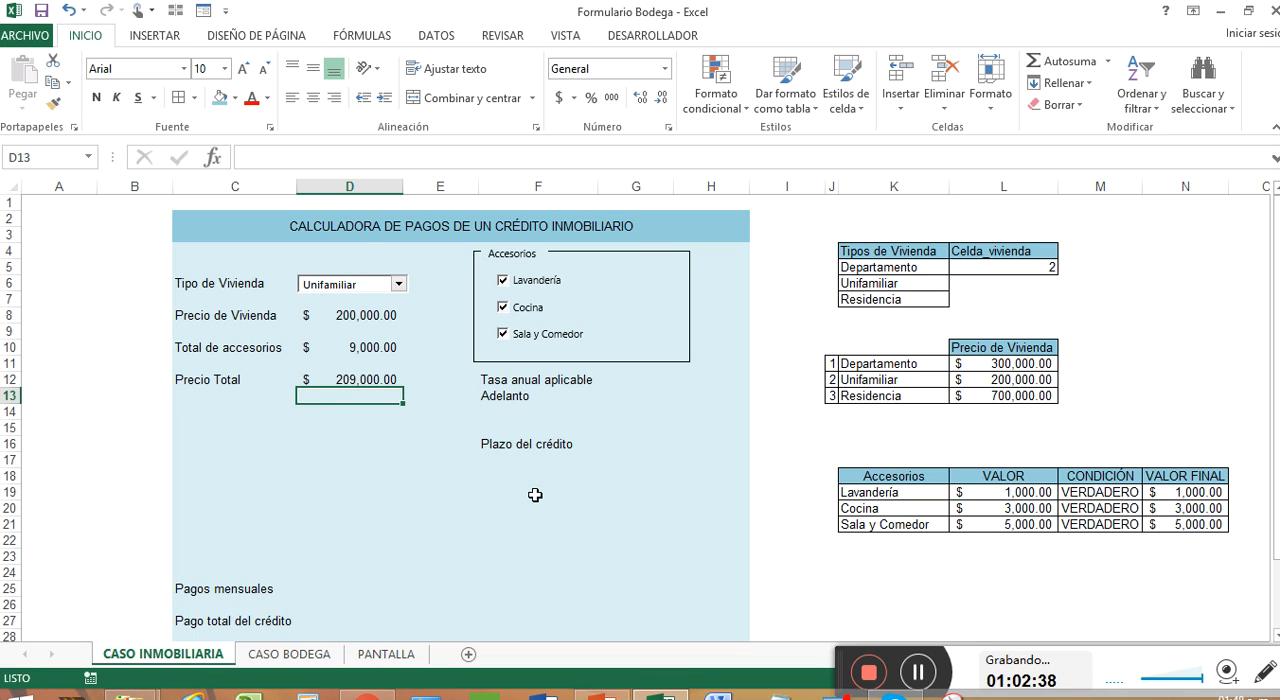
left_click(398, 284)
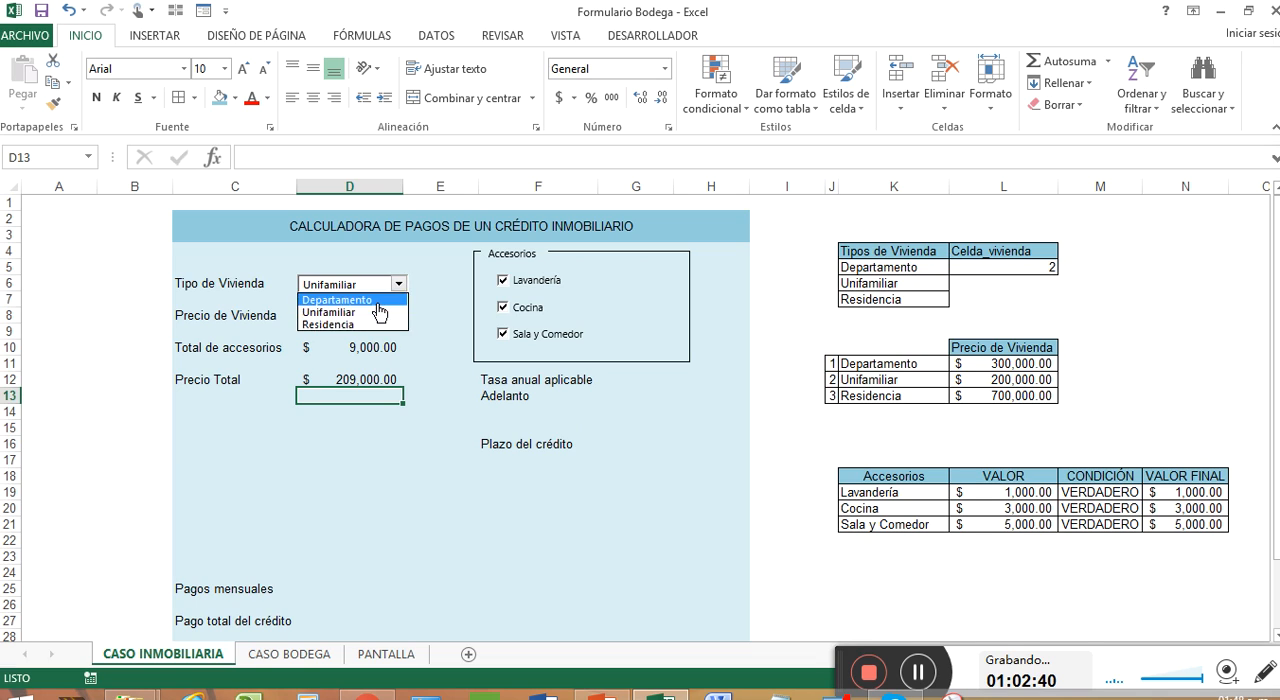
left_click(378, 304)
left_click(399, 284)
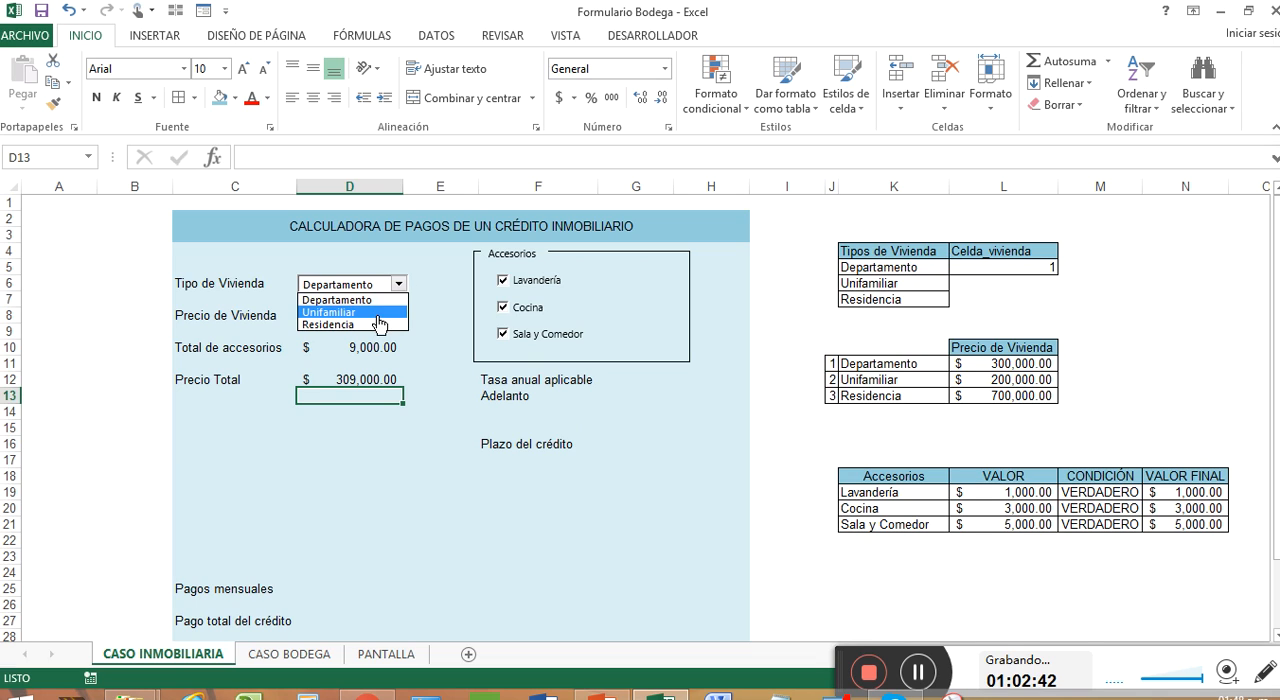
left_click(376, 313)
Step: Test the totals by toggling the Lavandería, Cocina and Sala y Comedor checkboxes, leaving only Cocina ticked, and select Precio Total cell D12
left_click(527, 310)
left_click(530, 336)
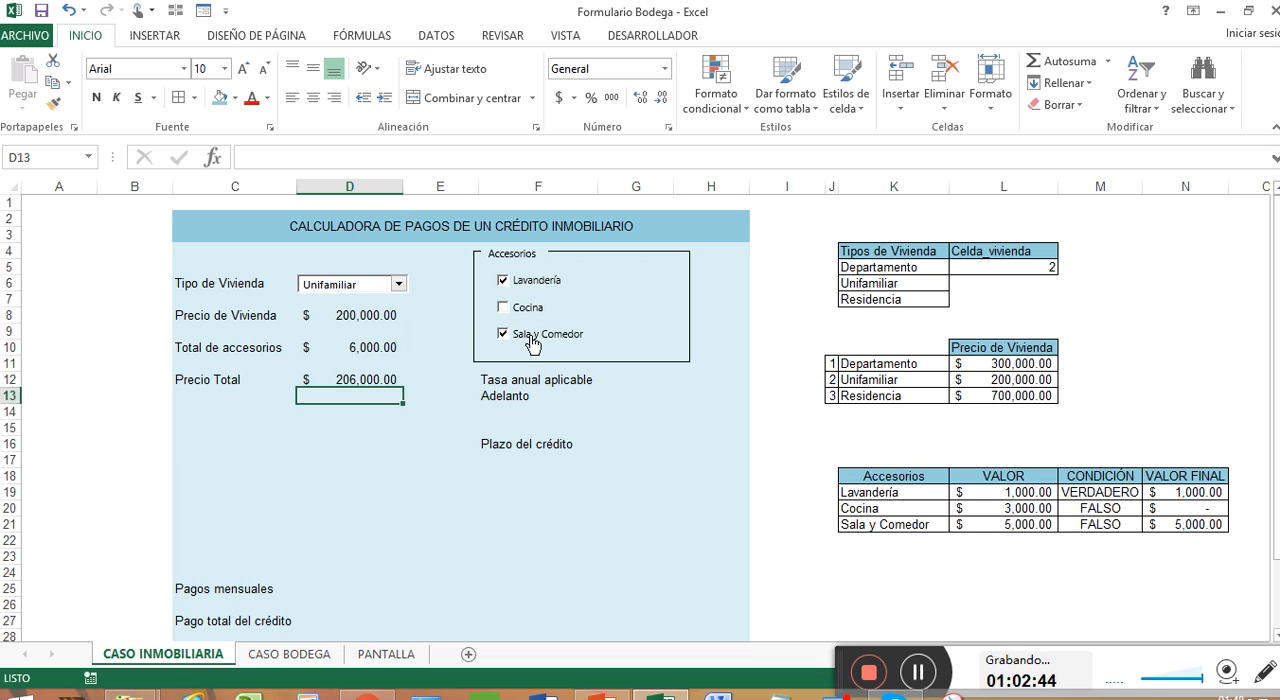
left_click(503, 280)
left_click(528, 308)
left_click(538, 335)
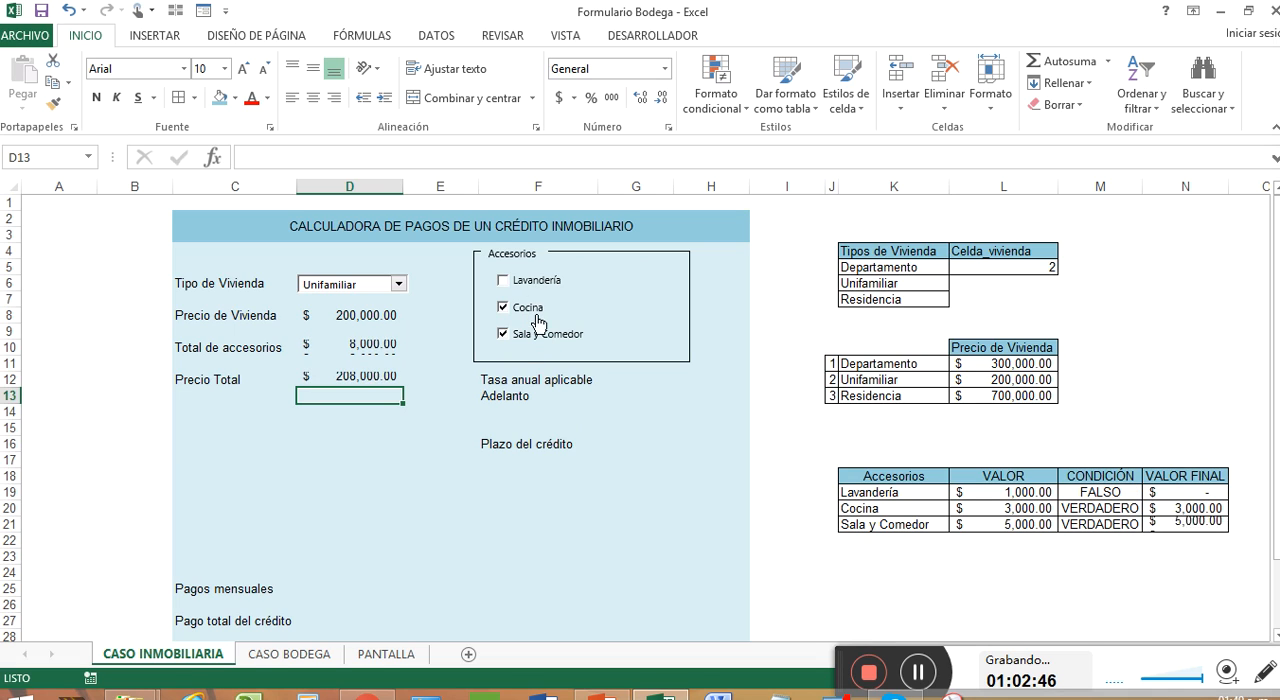
left_click(538, 282)
left_click(532, 308)
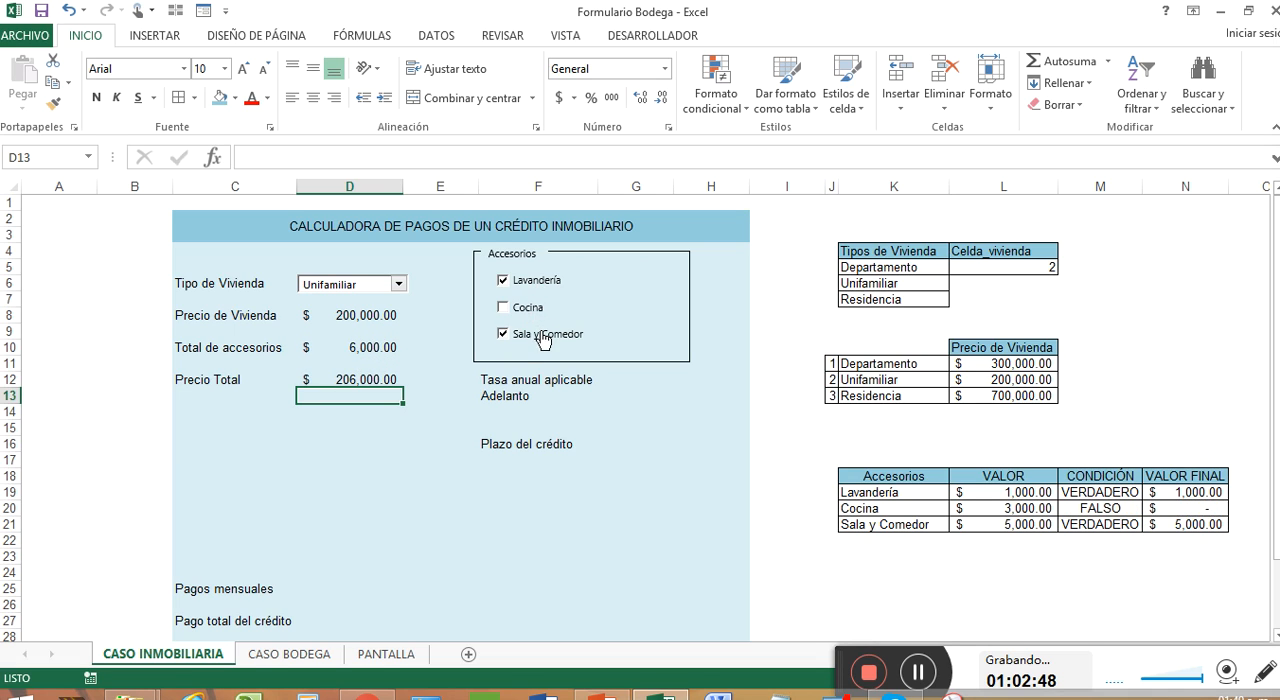
left_click(540, 336)
left_click(535, 282)
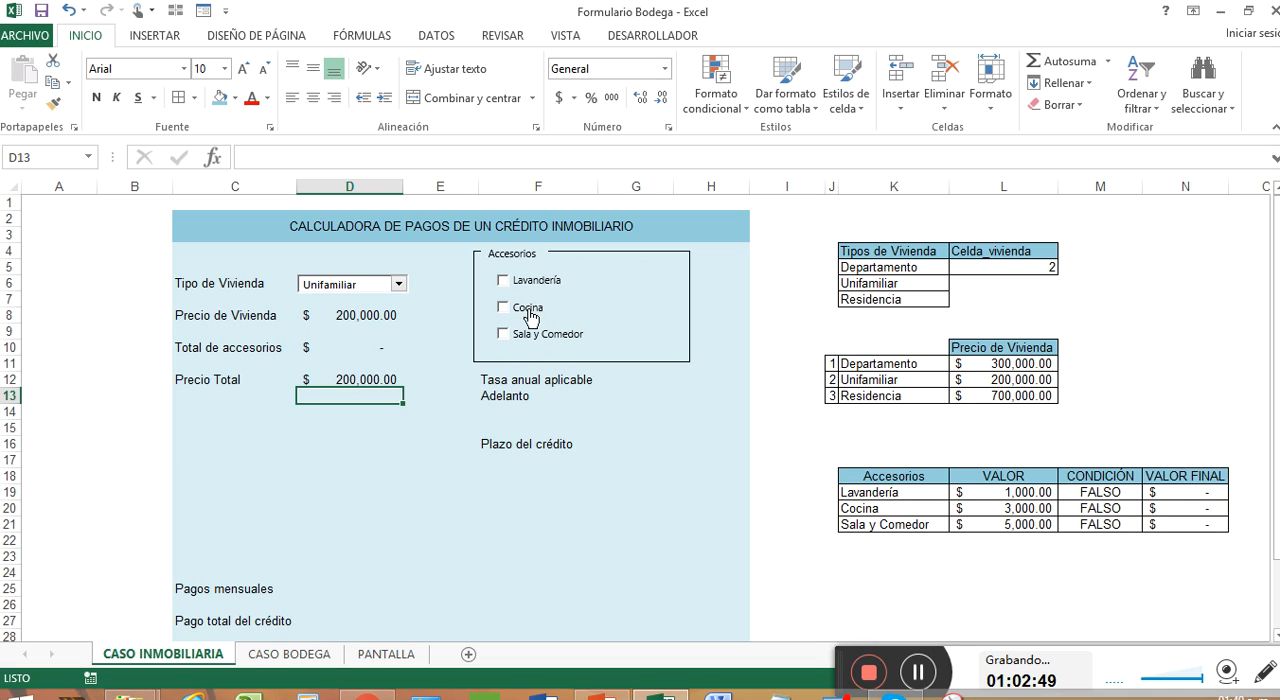
left_click(365, 381)
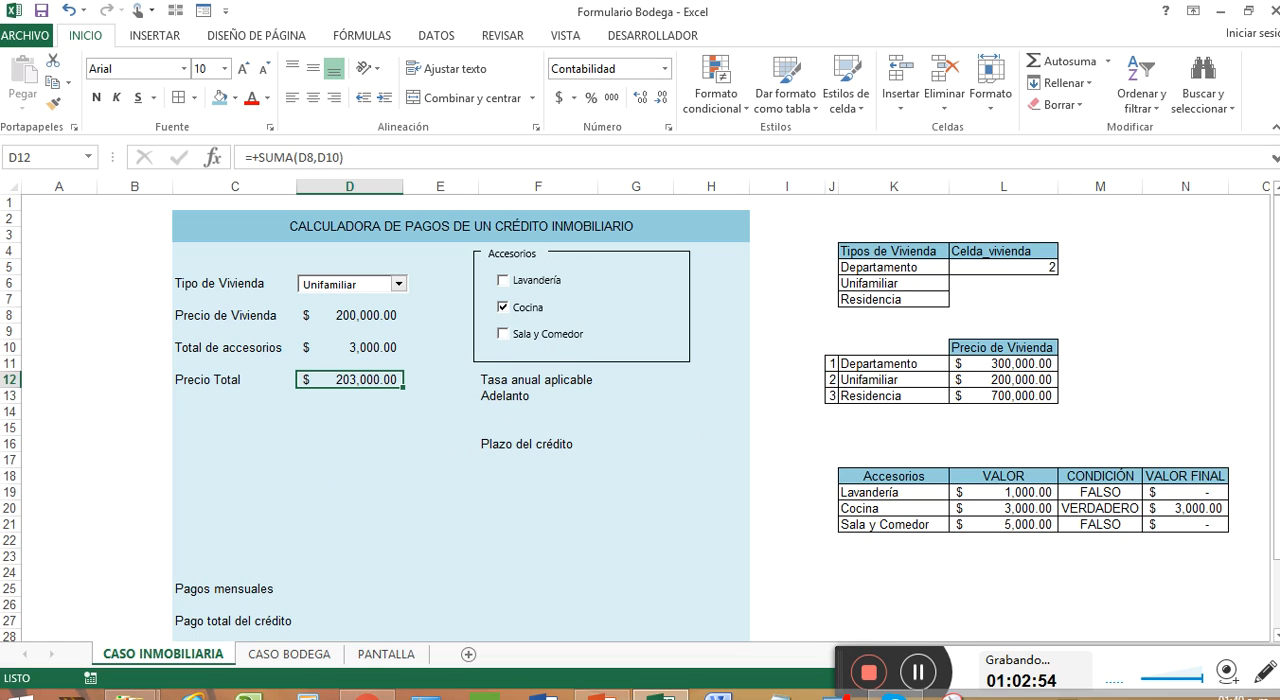
left_click(917, 671)
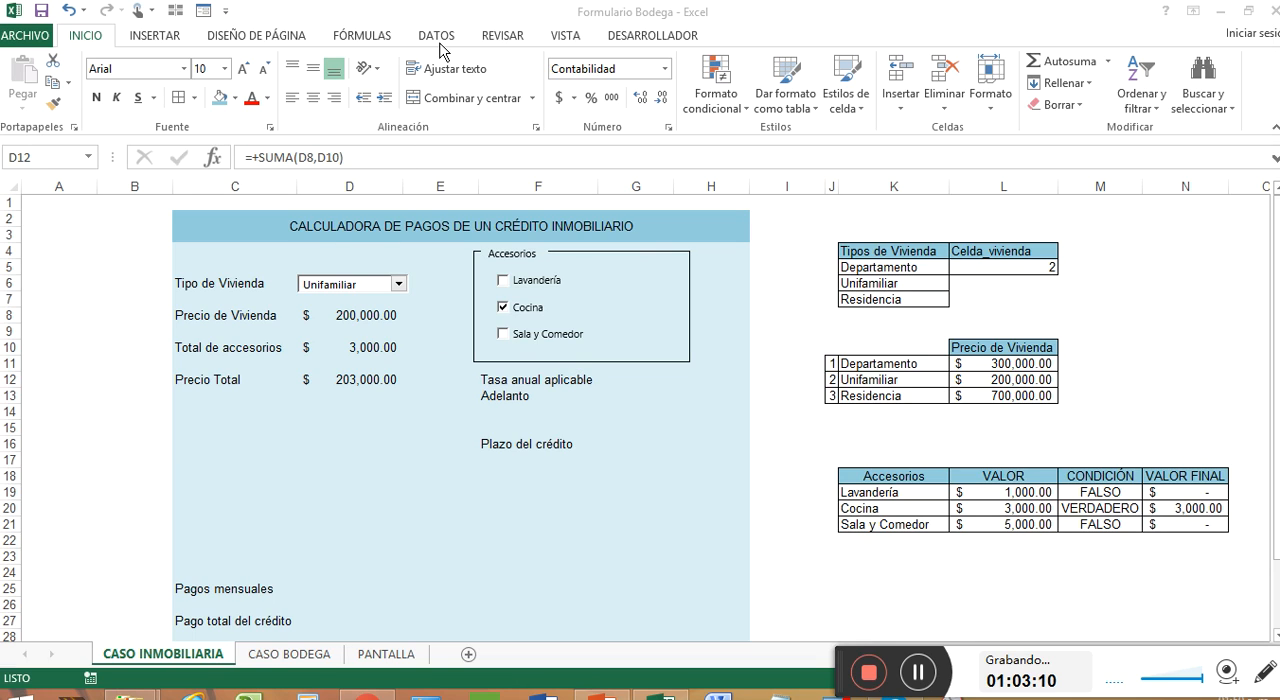
Step: Insert a form-control group box below Precio Total, spanning about rows 14 to 22 of columns C to E, and caption it Financiamiento
left_click(652, 36)
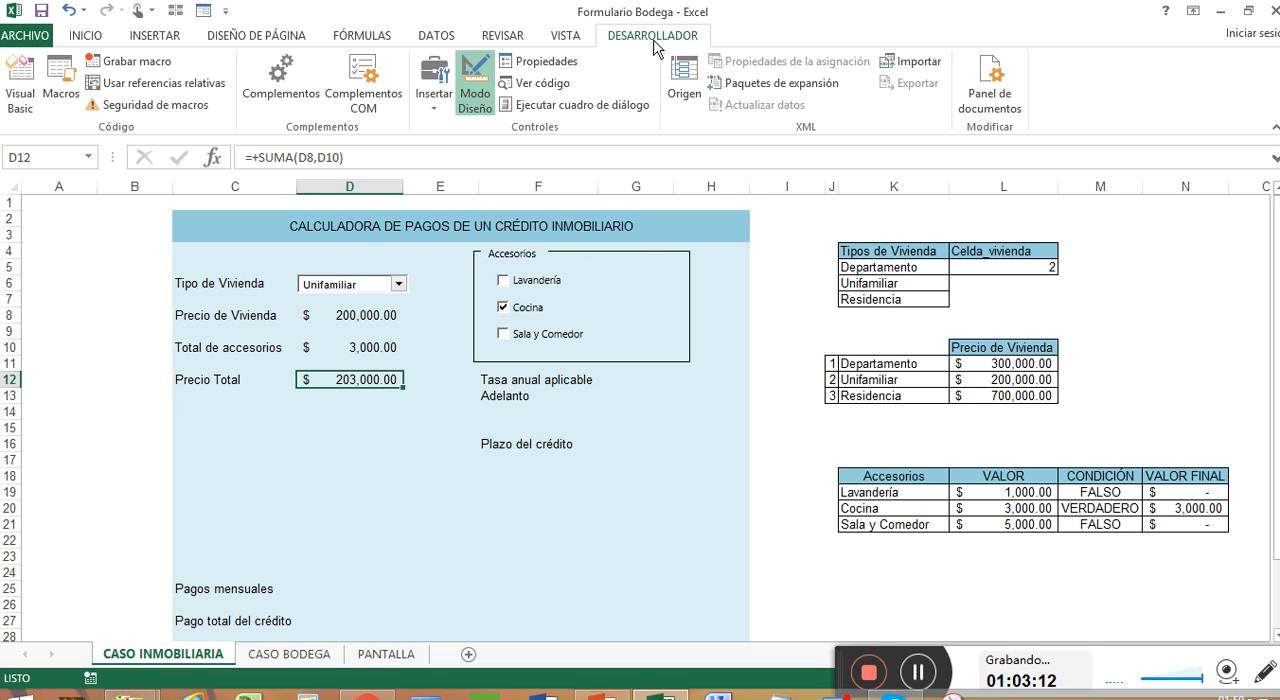
left_click(438, 100)
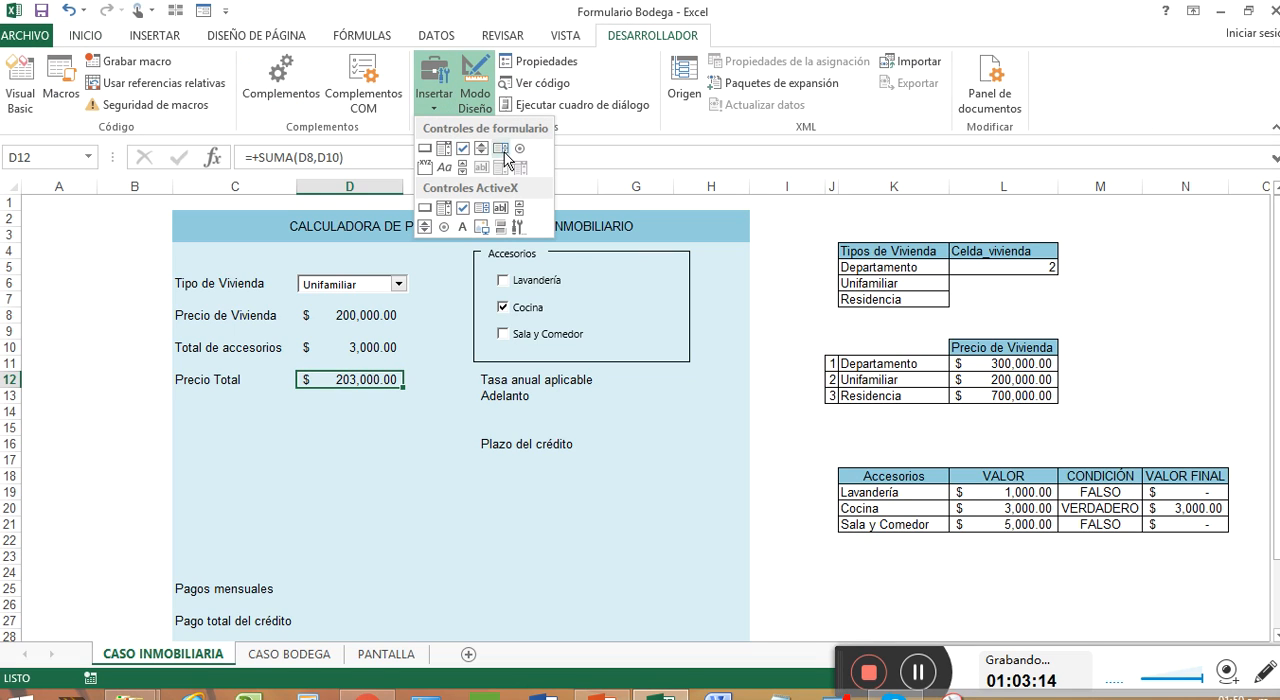
left_click(425, 167)
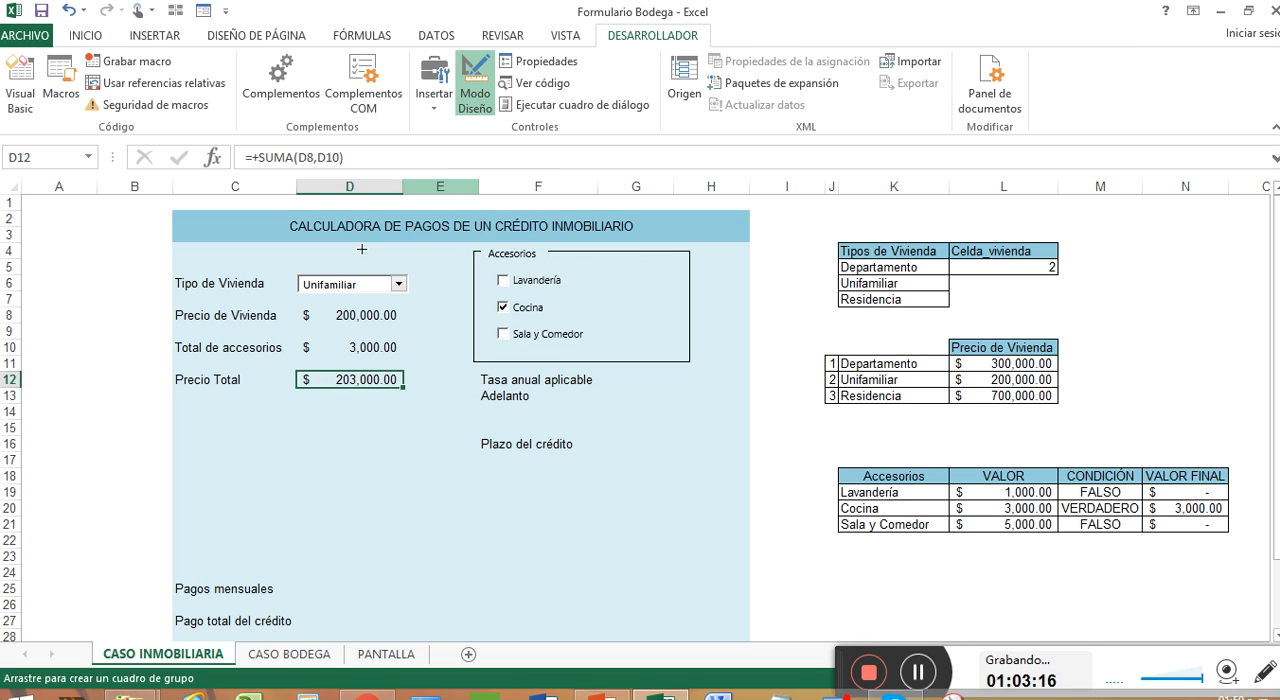
left_click_drag(183, 419, 410, 540)
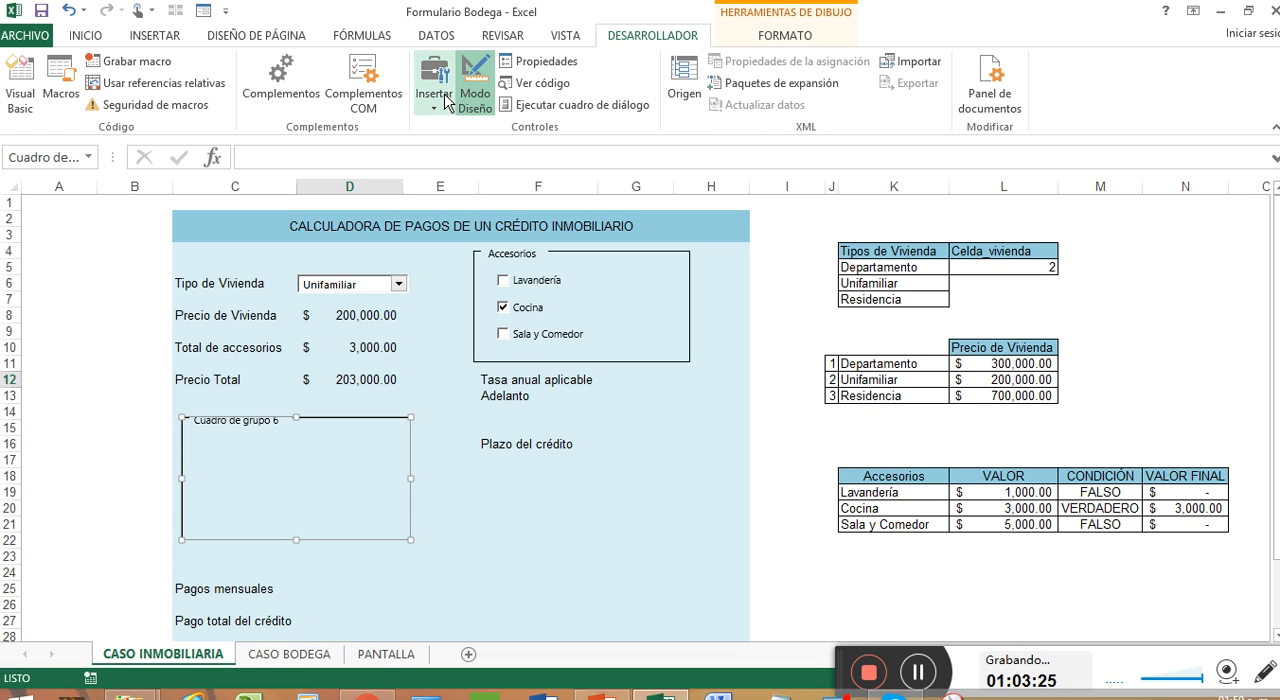
left_click(272, 422)
left_click_drag(276, 422, 191, 417)
key("BackSpace")
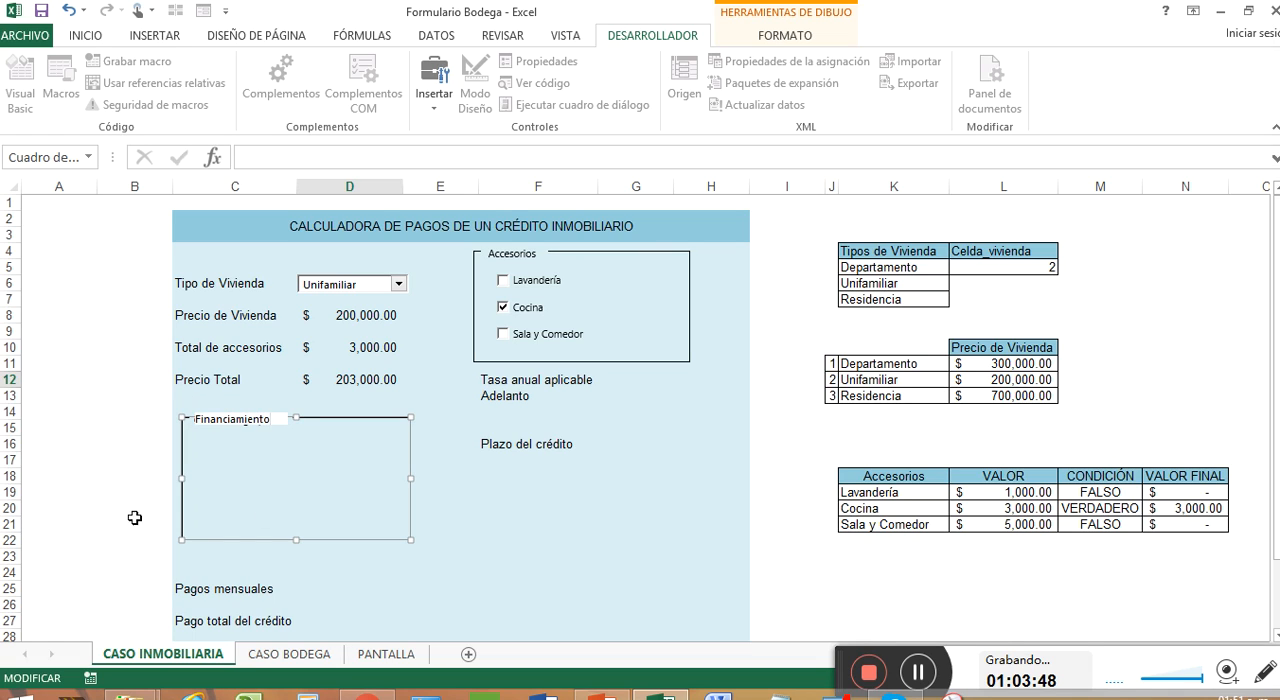
left_click(331, 487)
left_click(433, 80)
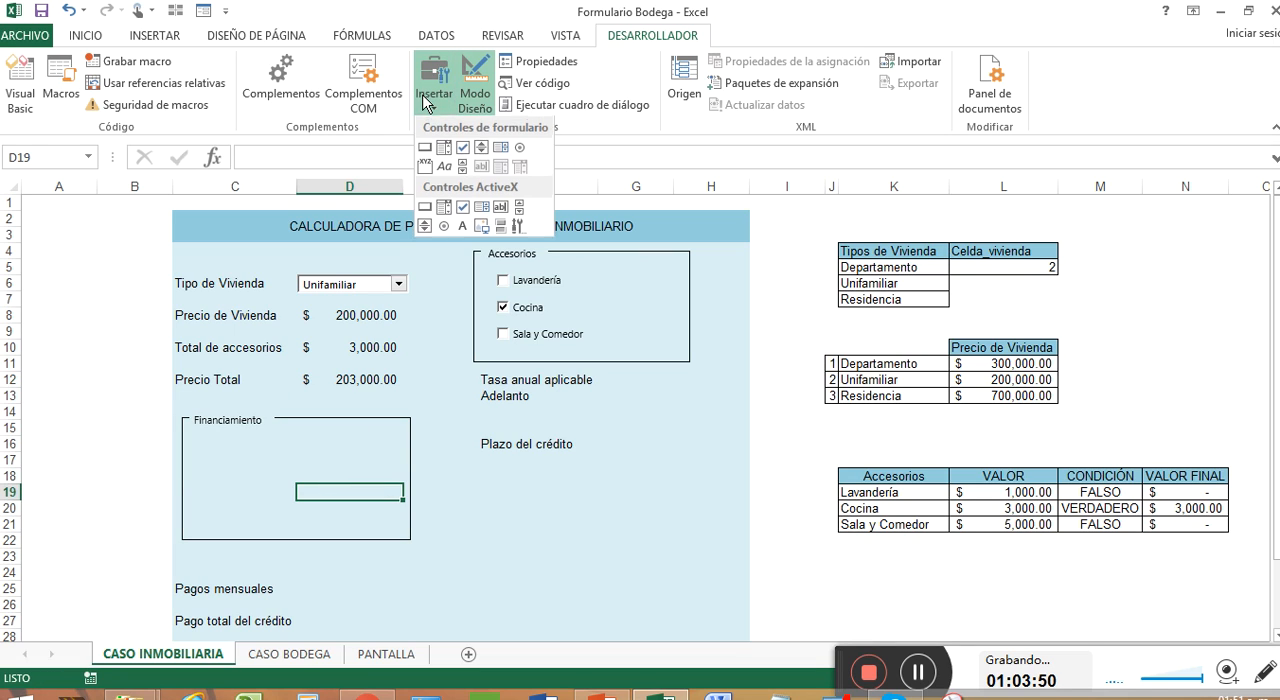
left_click(516, 147)
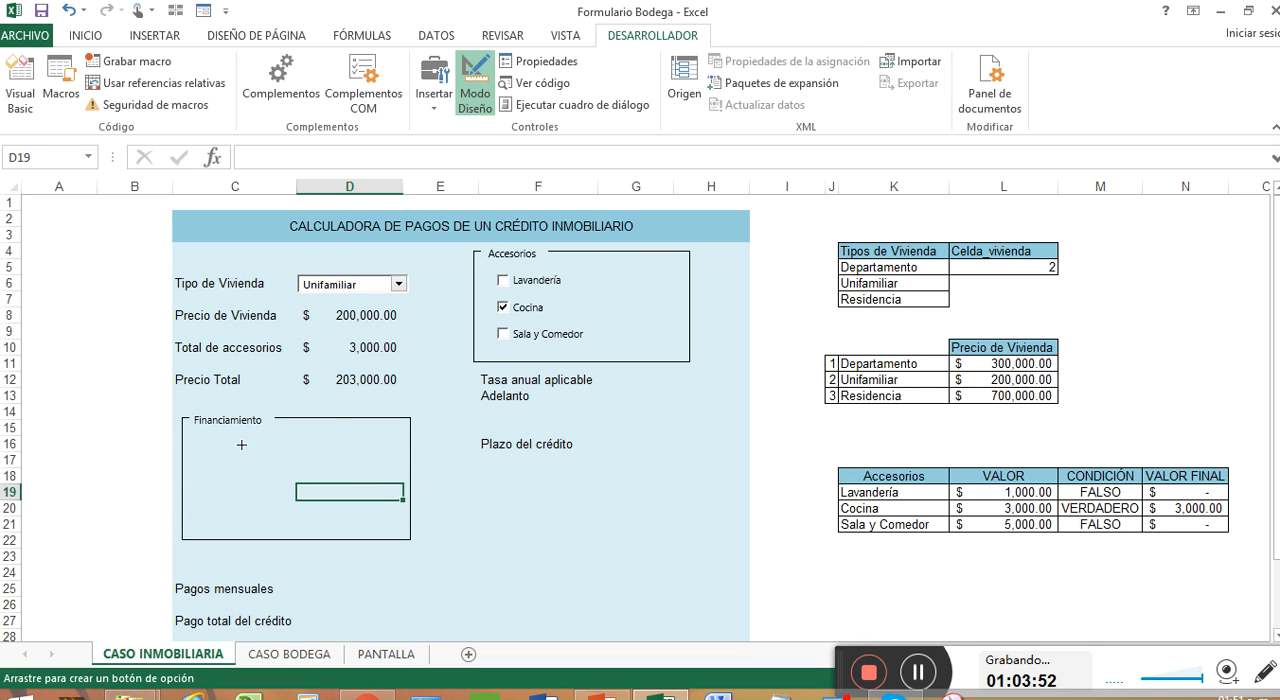
mouse_move(216, 442)
left_mouse_down()
mouse_move(353, 465)
mouse_move(320, 494)
mouse_move(320, 537)
mouse_move(320, 526)
left_mouse_up()
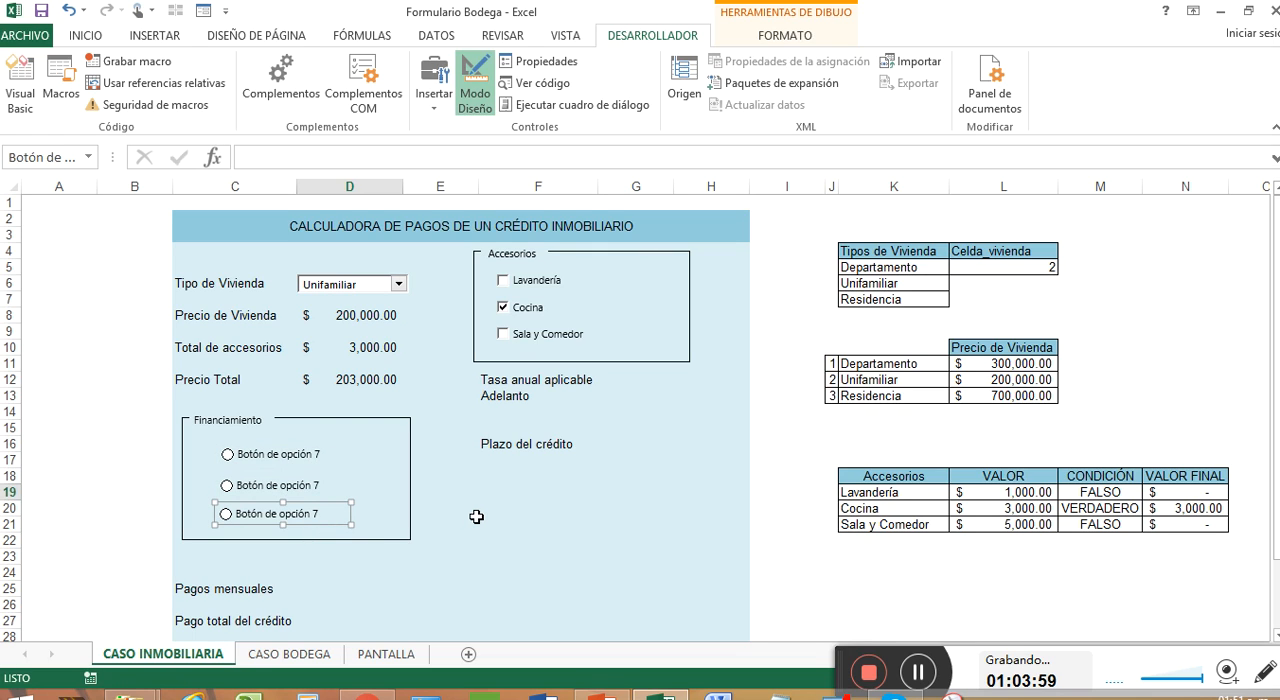
left_click(908, 673)
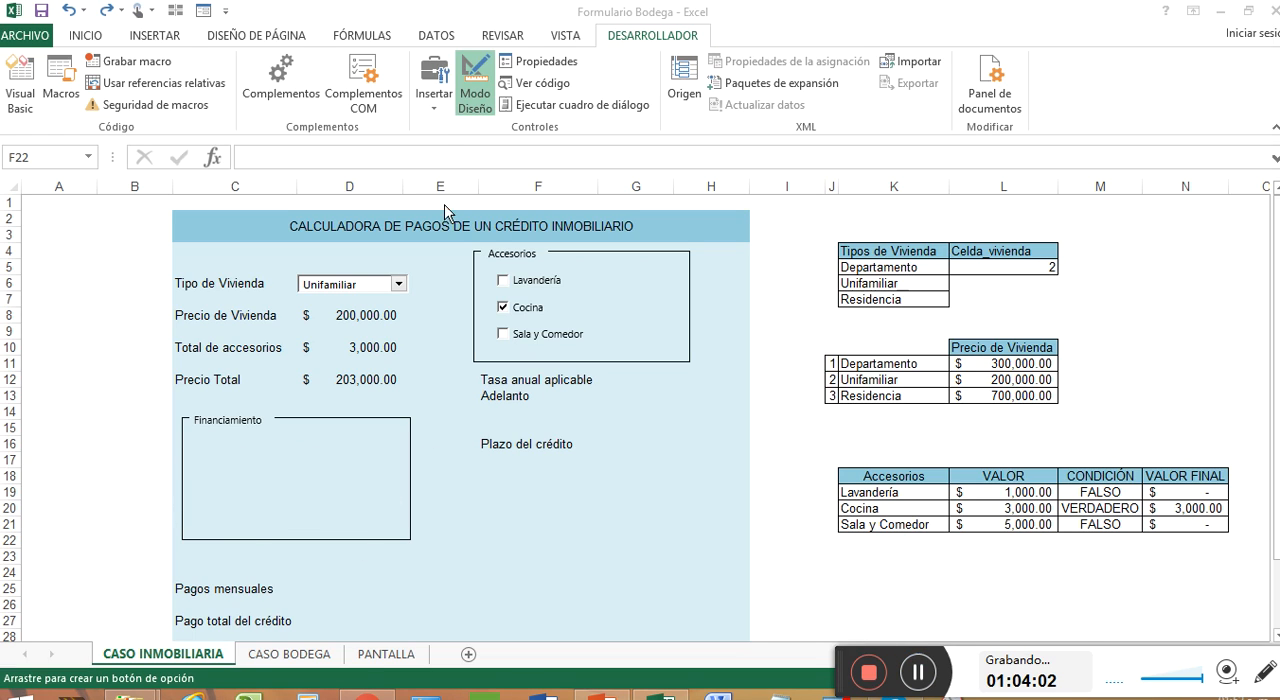
Step: Start inserting a form-control option button for the Financiamiento group box
left_click(436, 112)
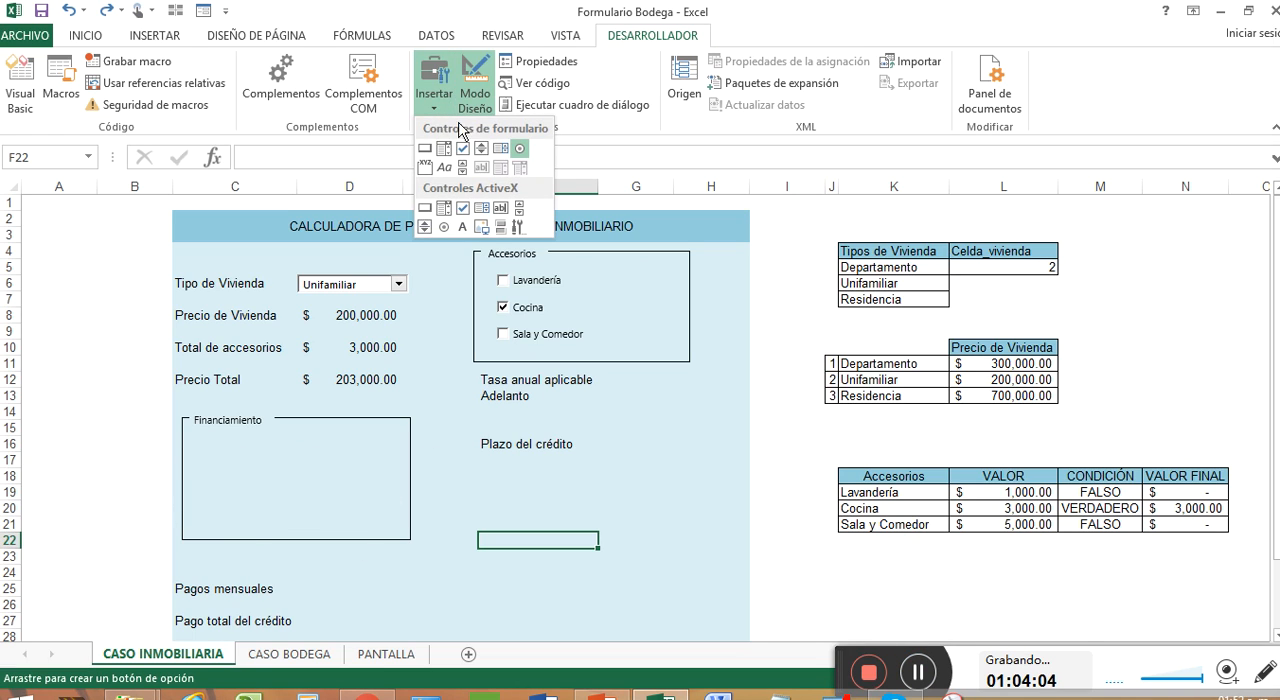
left_click(517, 147)
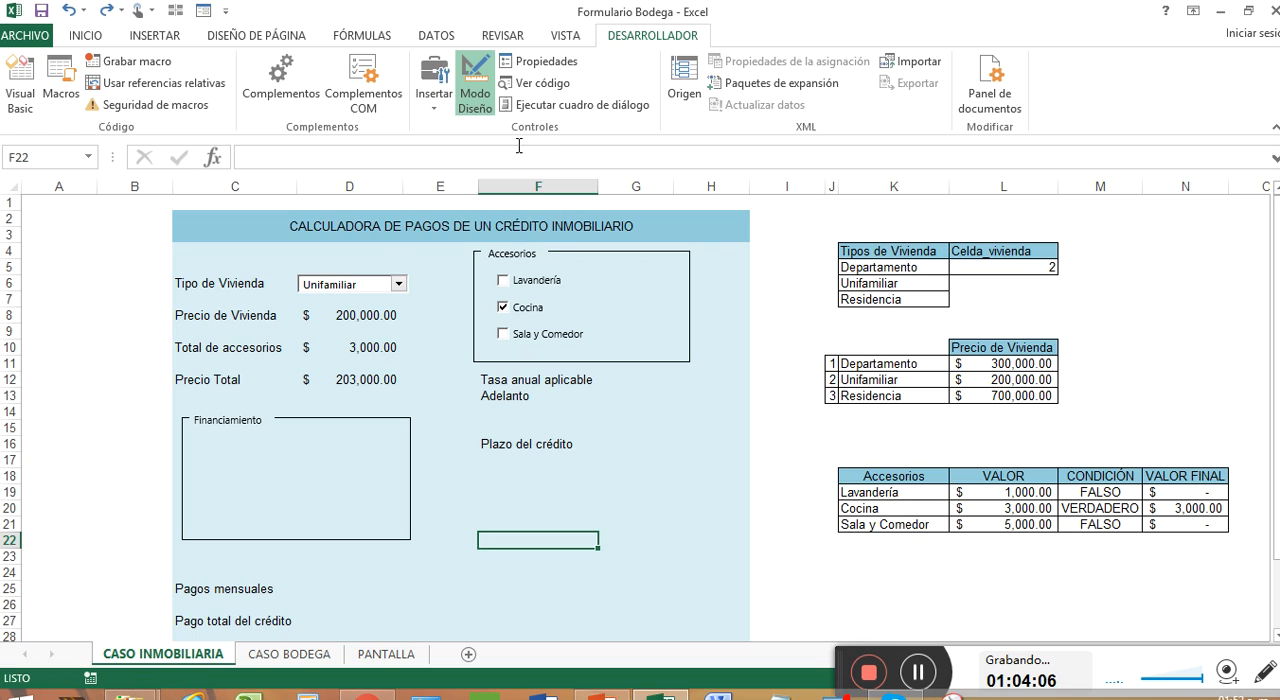
left_click(432, 86)
left_click(519, 148)
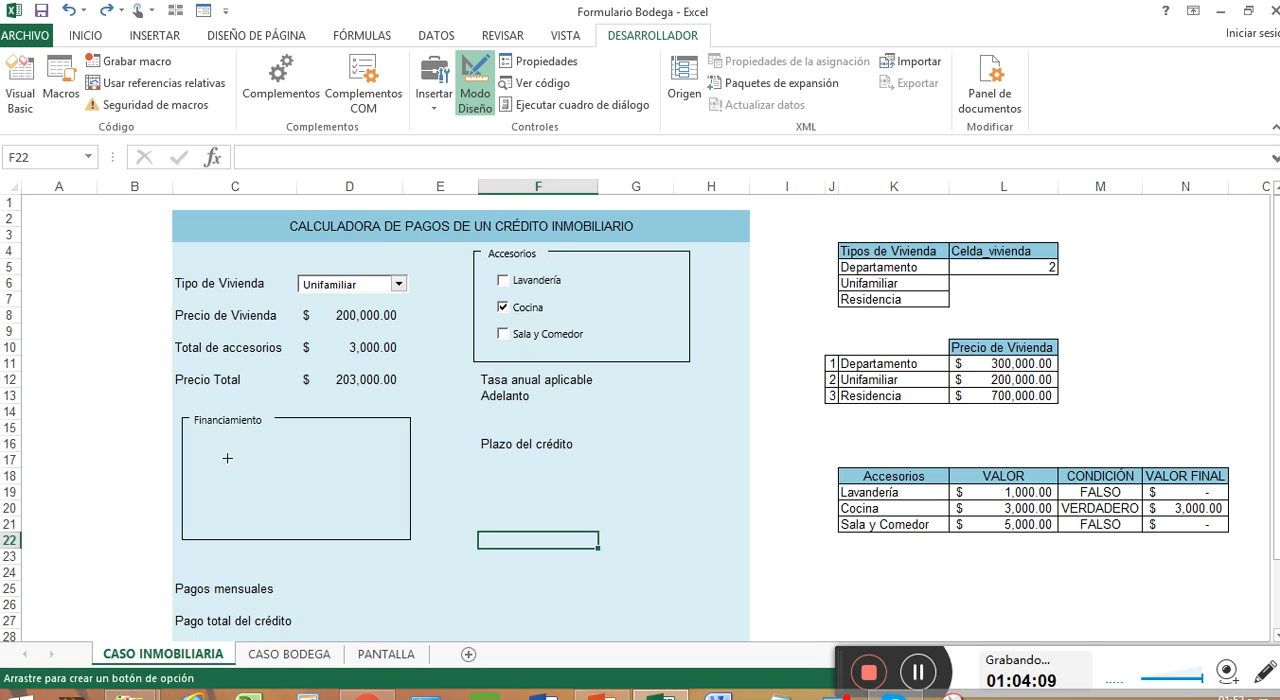
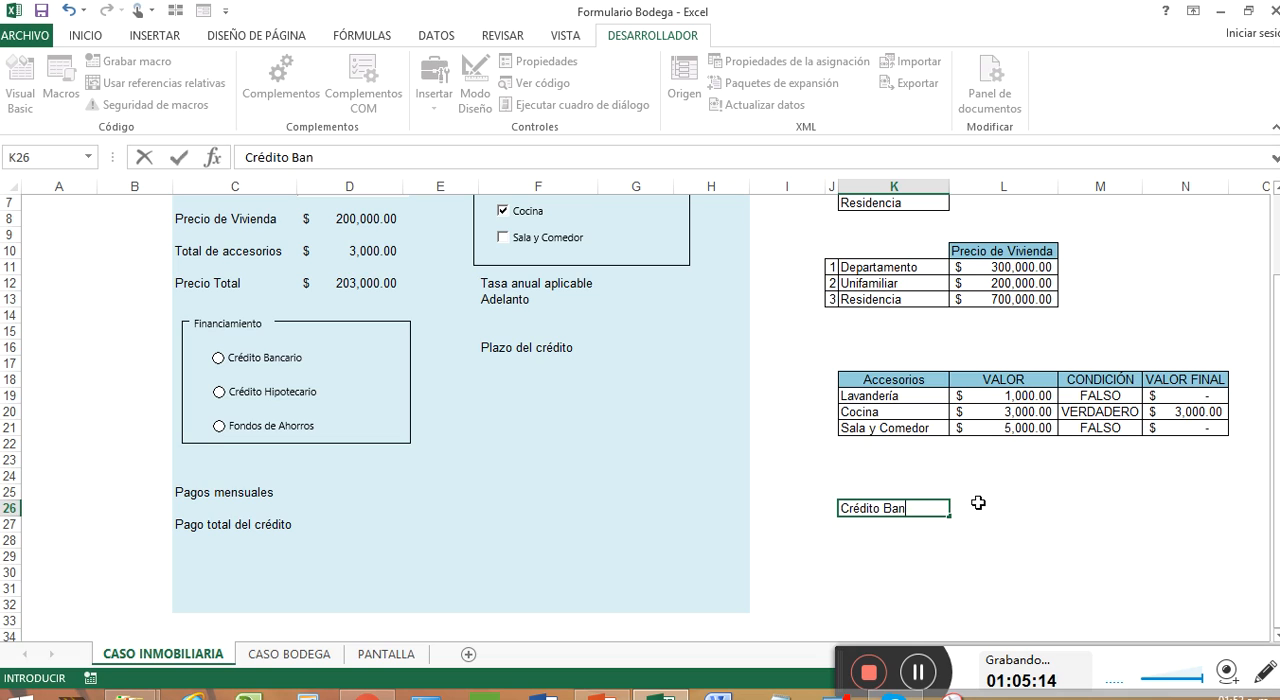
Step: List the financing types Crédito Bancario, Crédito Hipotecario and Fondos de Ahorro in cells K26 to K28
key("Return")
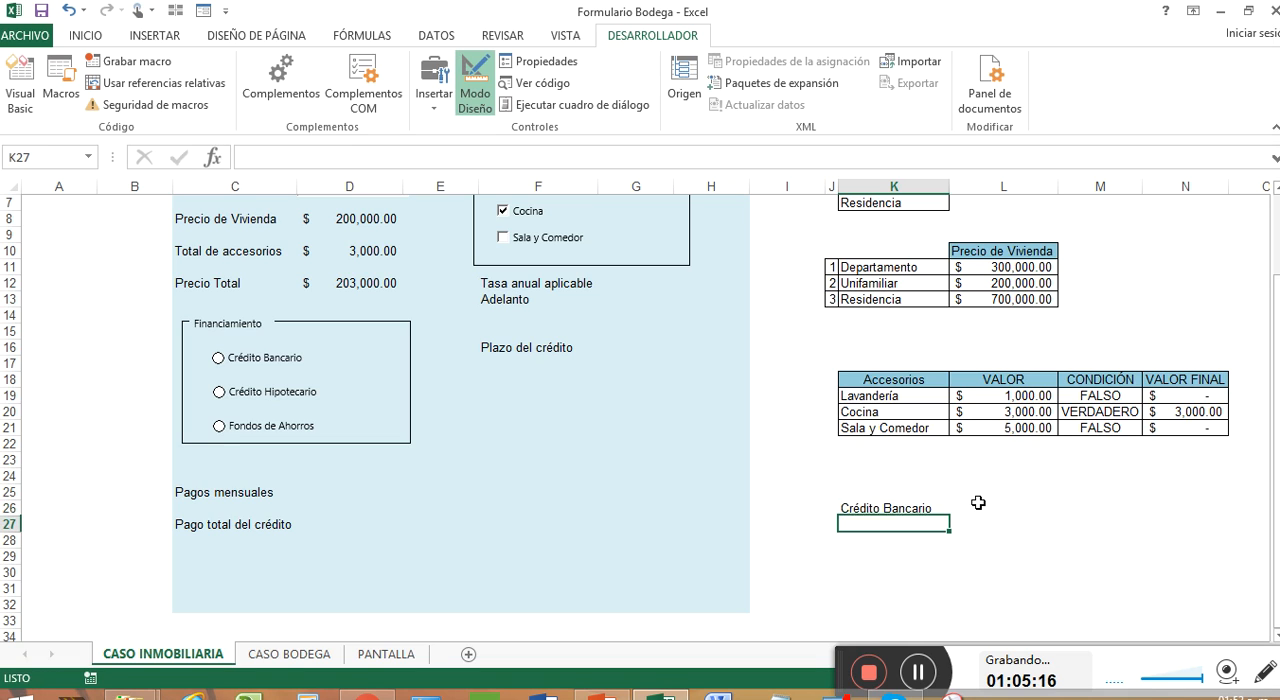
type("C")
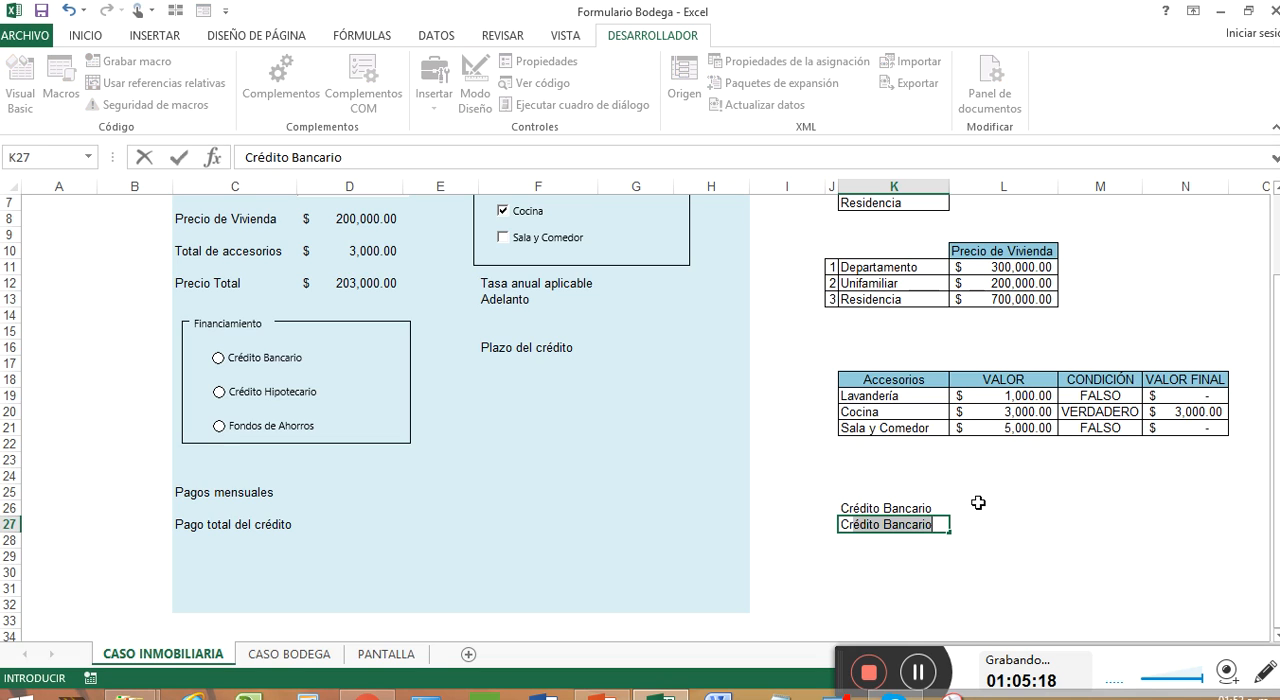
type("rédito H")
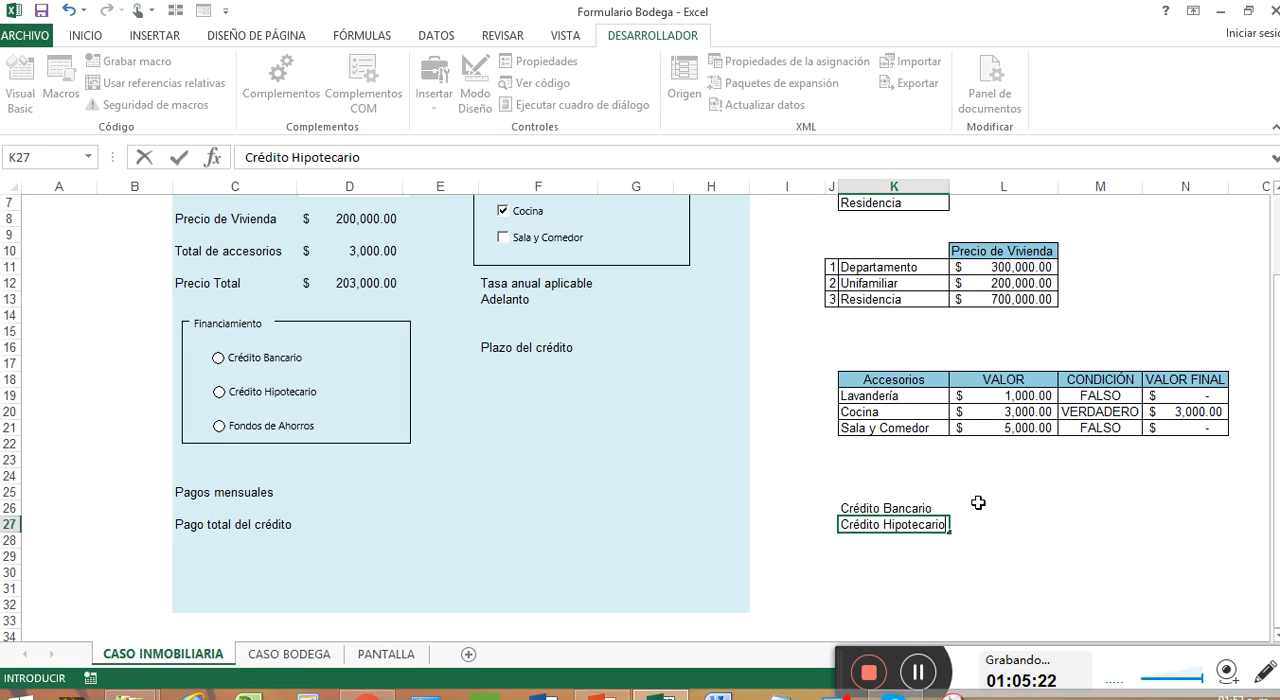
type("ipotecario")
key("Return")
type("Fondos de Ahorro")
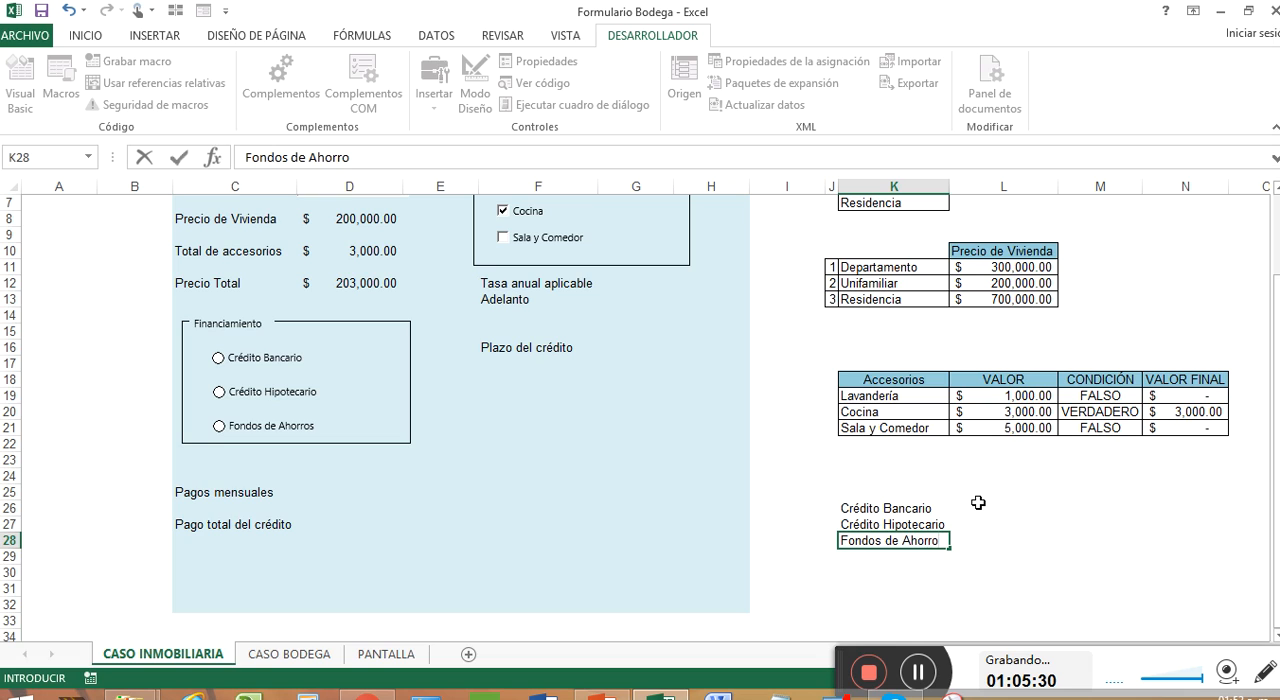
Step: Enter the label Financiamiento in K25, directly above the list of financing types
left_click(875, 490)
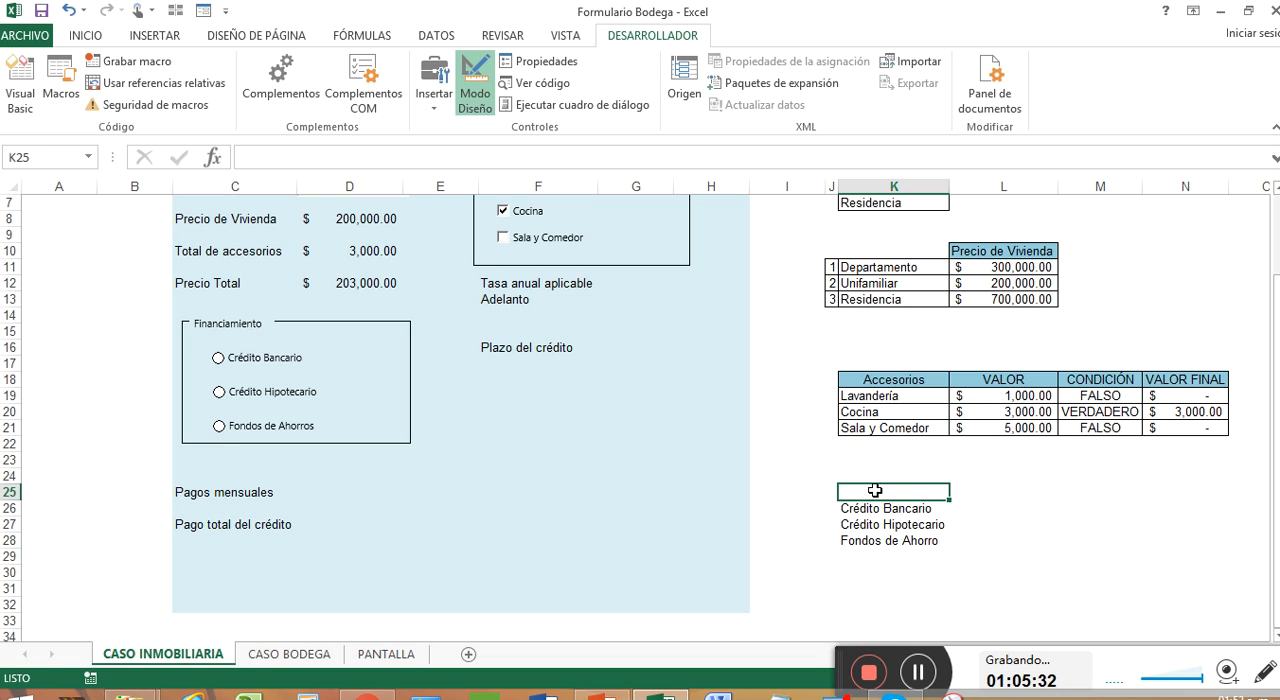
type("Financiam")
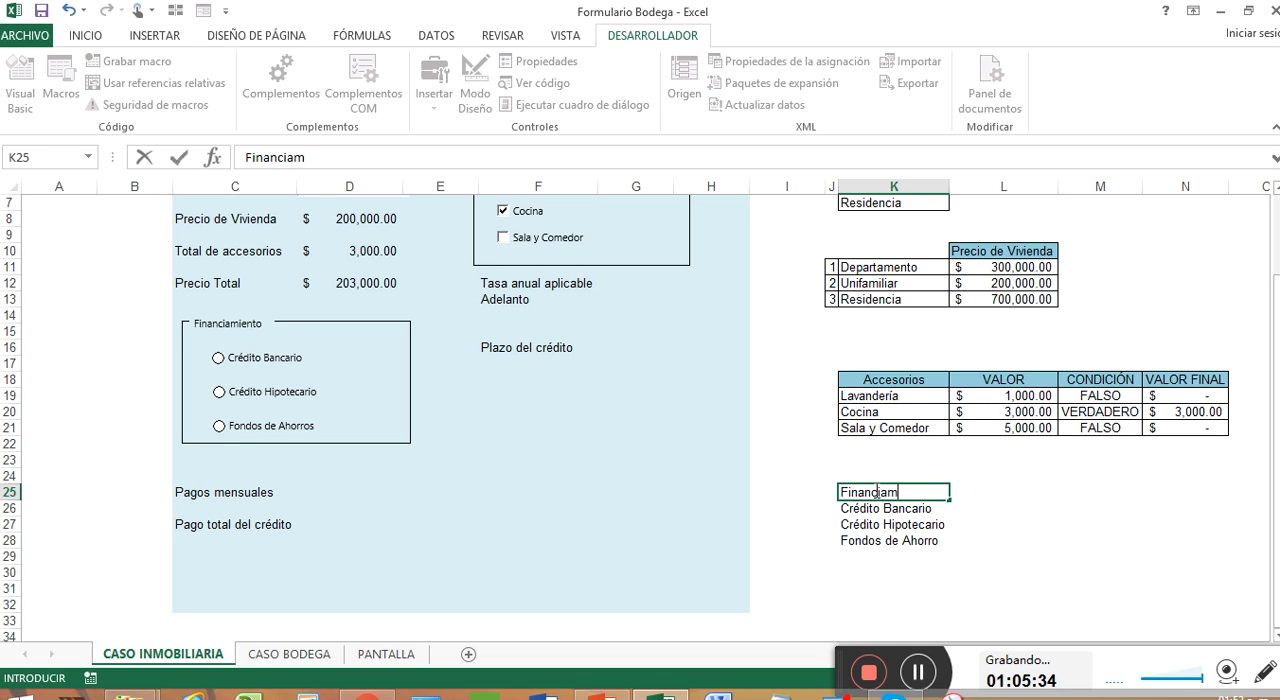
type("iento")
left_click(968, 494)
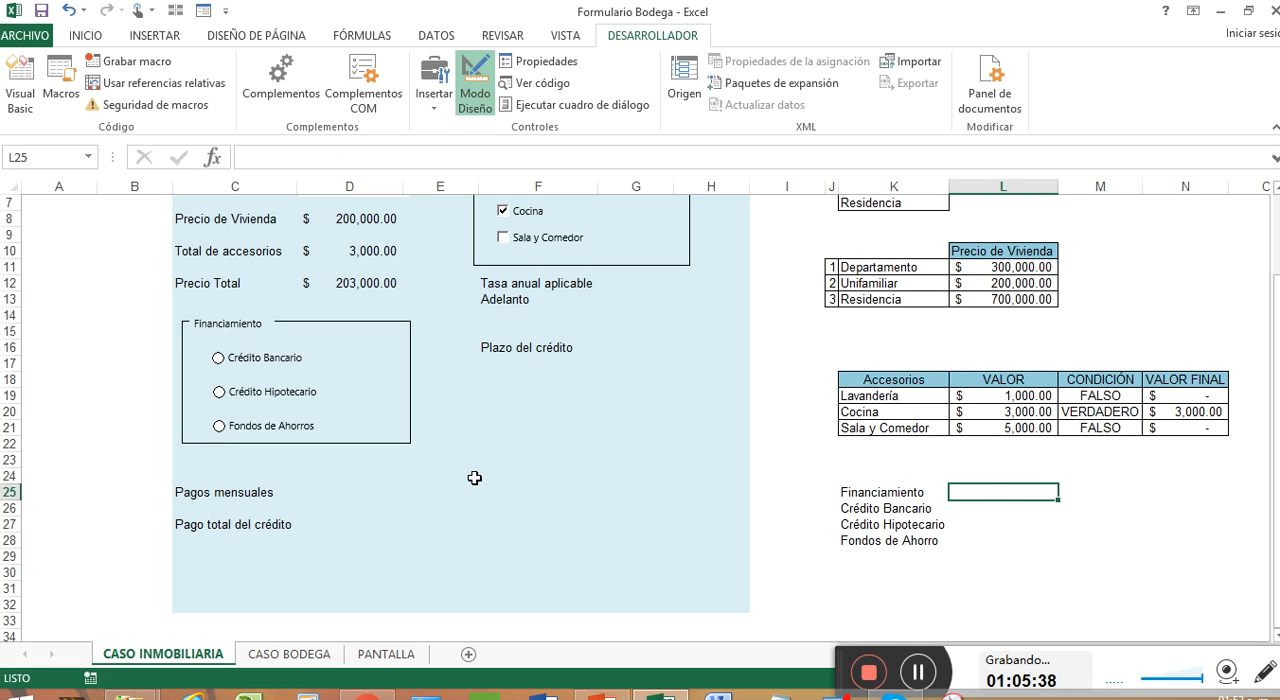
Step: Link the Crédito Bancario option button to cell $L$25, turn on its 3D shading and deselect it
right_click(284, 357)
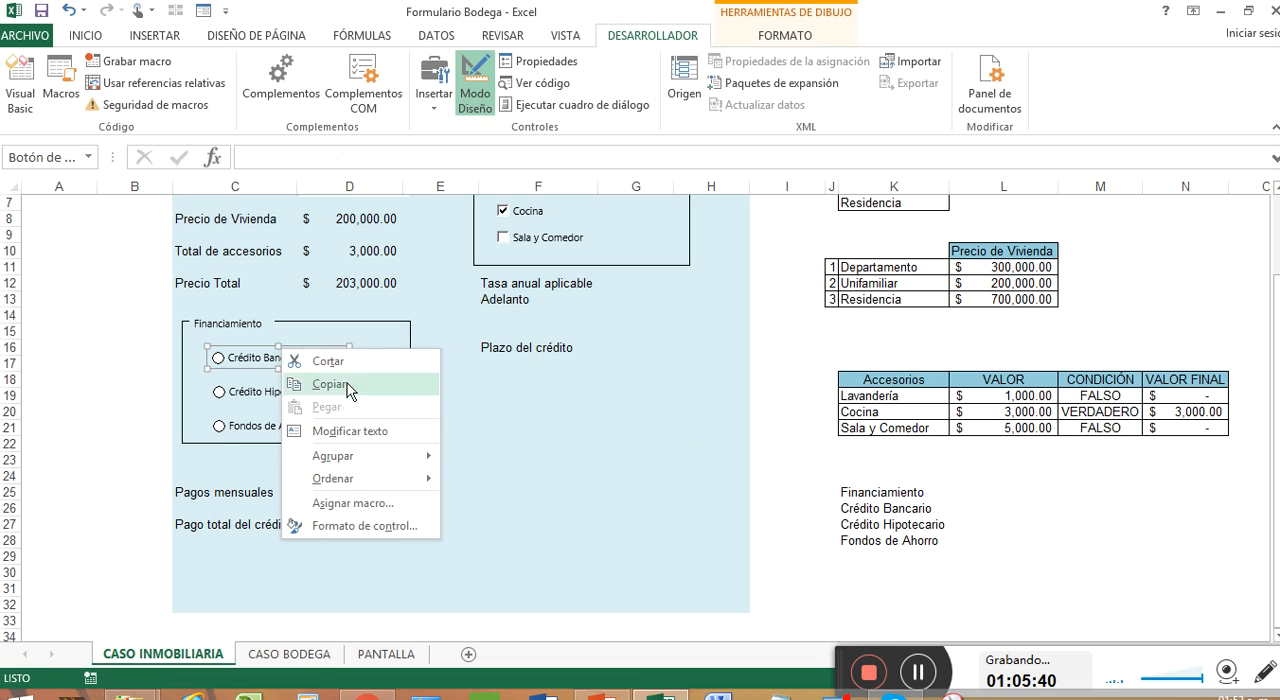
left_click(398, 526)
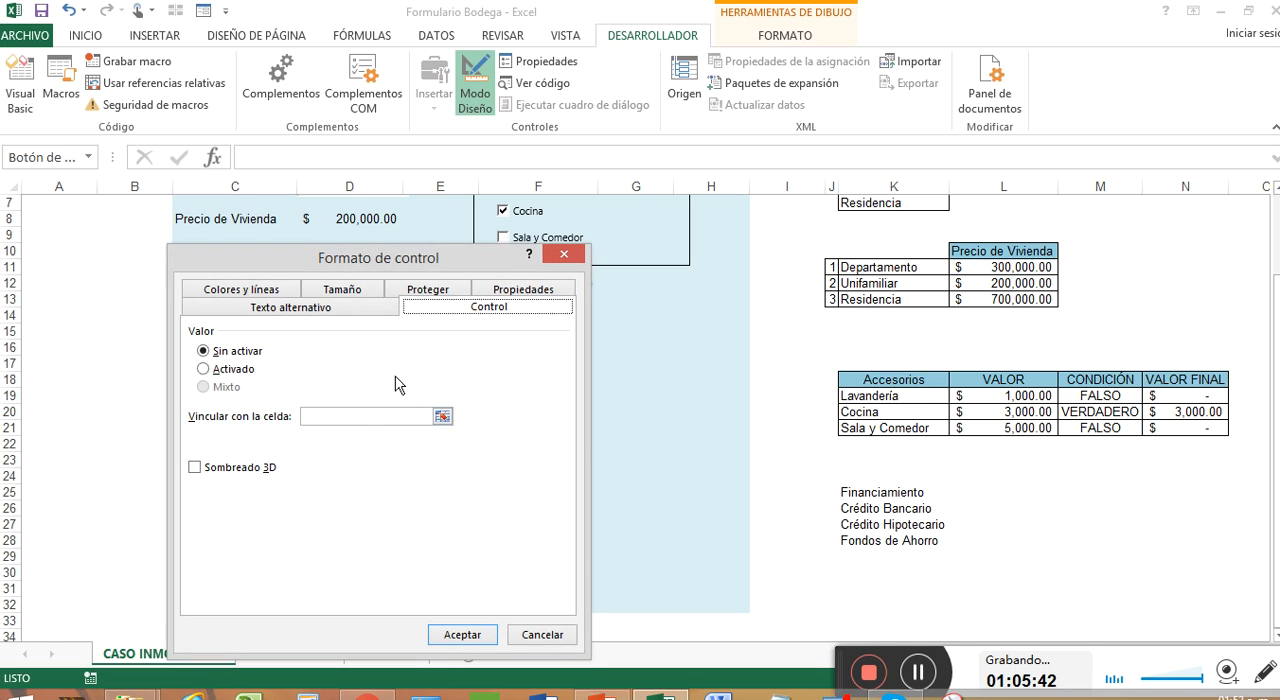
left_click(442, 416)
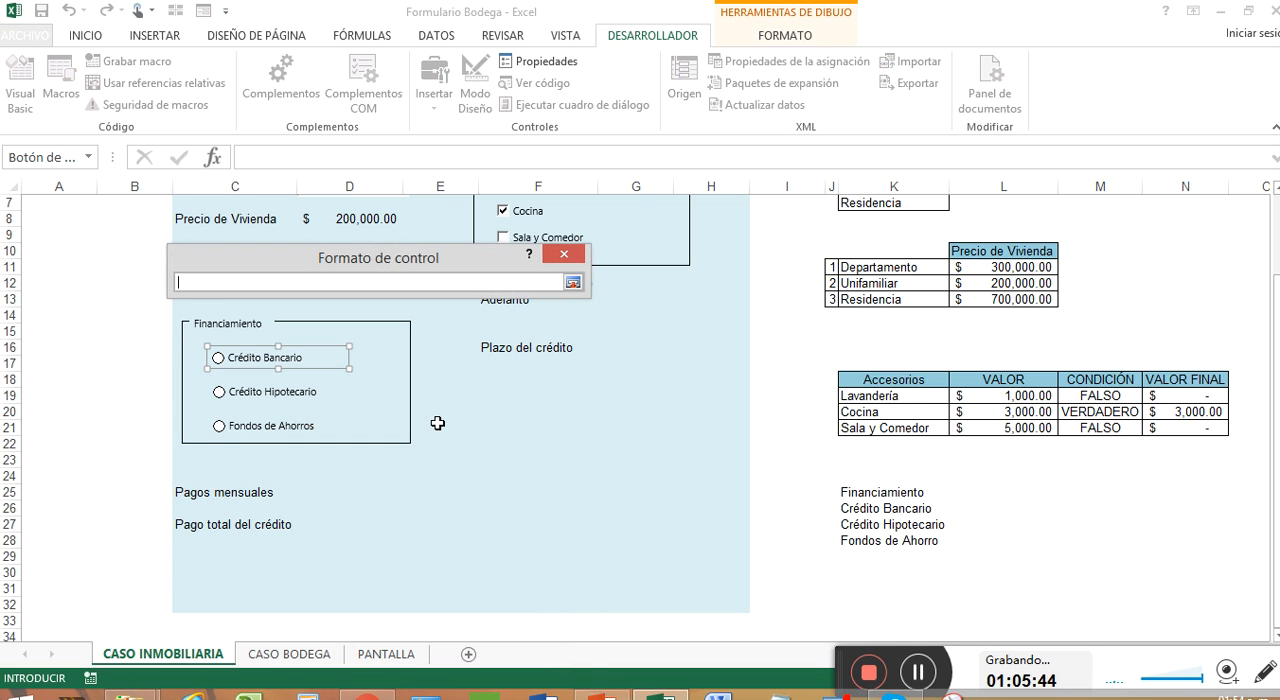
left_click(968, 492)
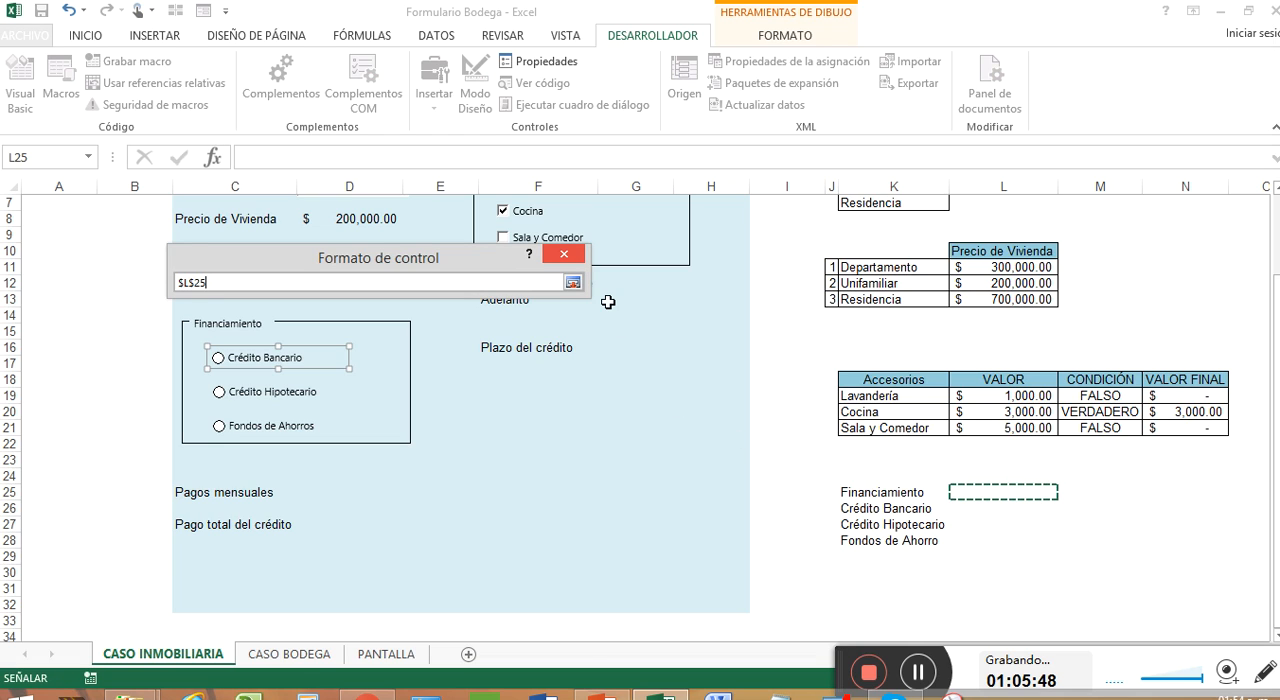
left_click(573, 282)
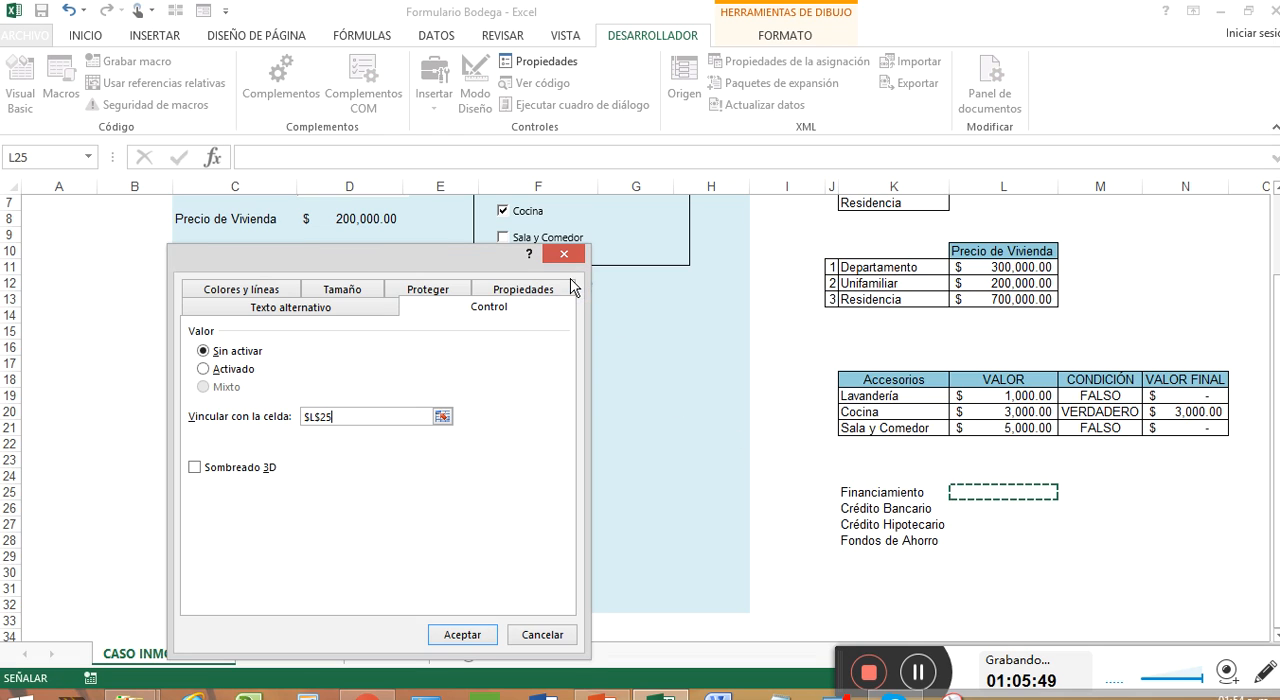
left_click(259, 470)
left_click(462, 634)
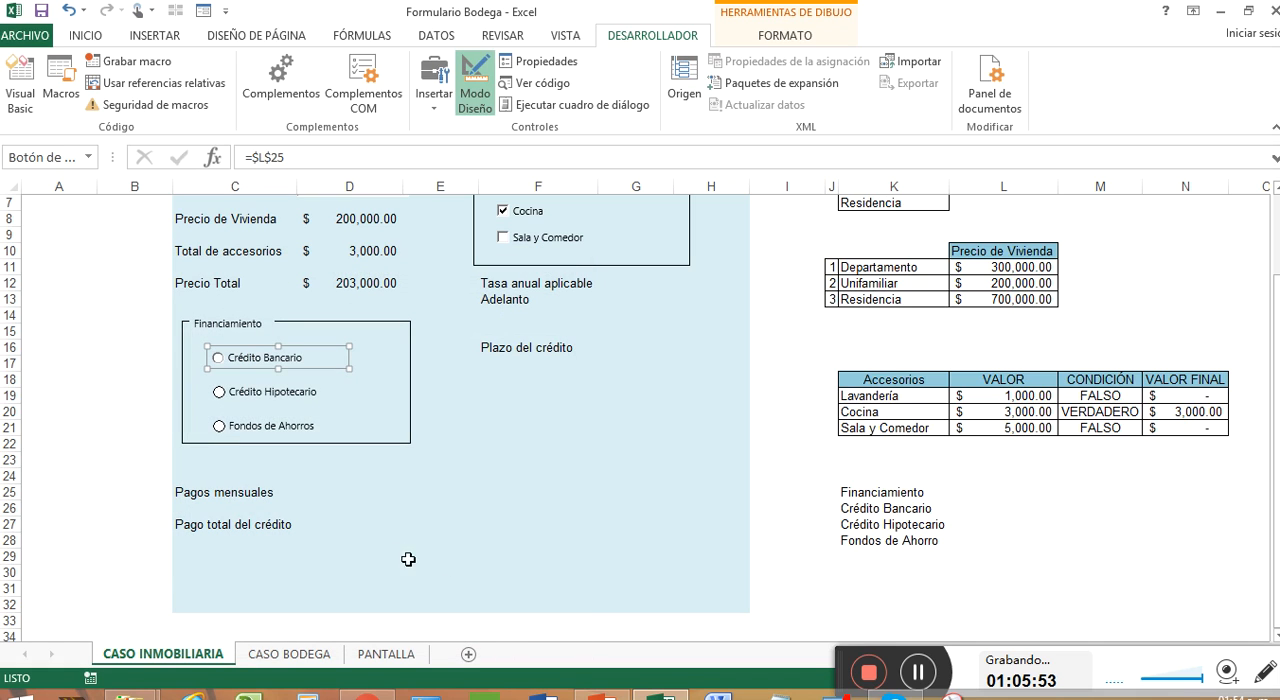
left_click(364, 412)
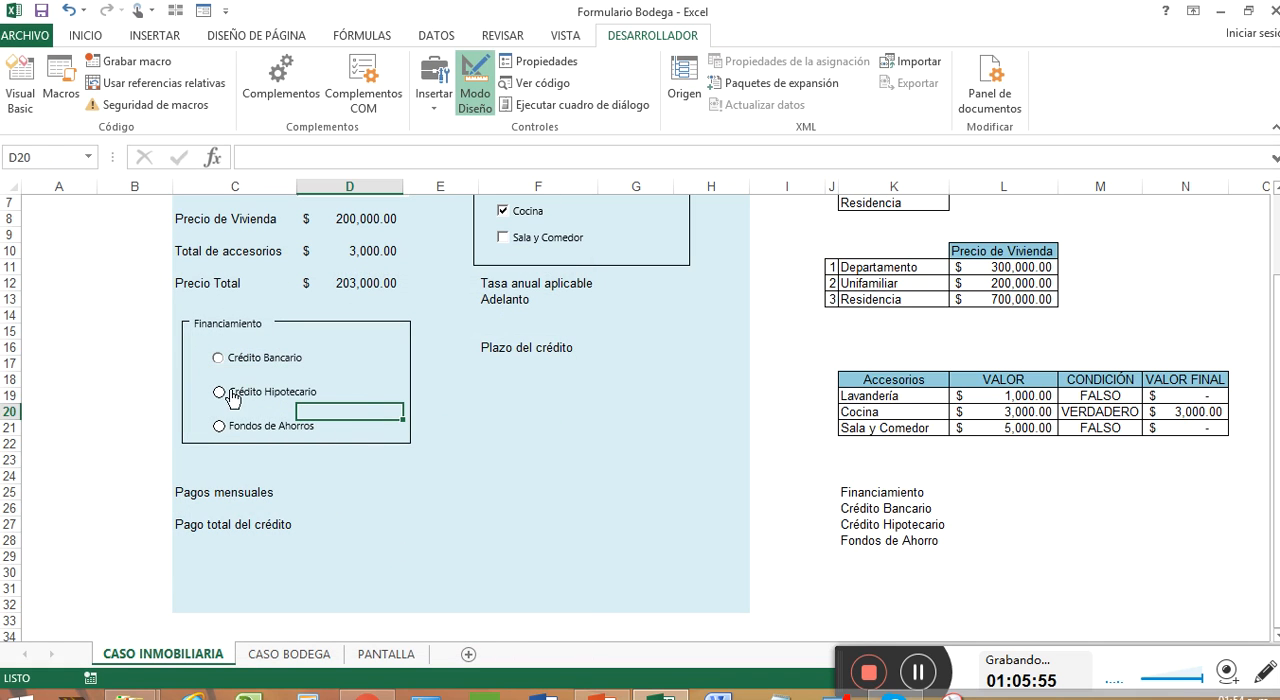
Step: Select the Crédito Bancario, Crédito Hipotecario and Fondos de Ahorros option buttons together and left-align them
right_click(280, 368)
left_click(247, 368)
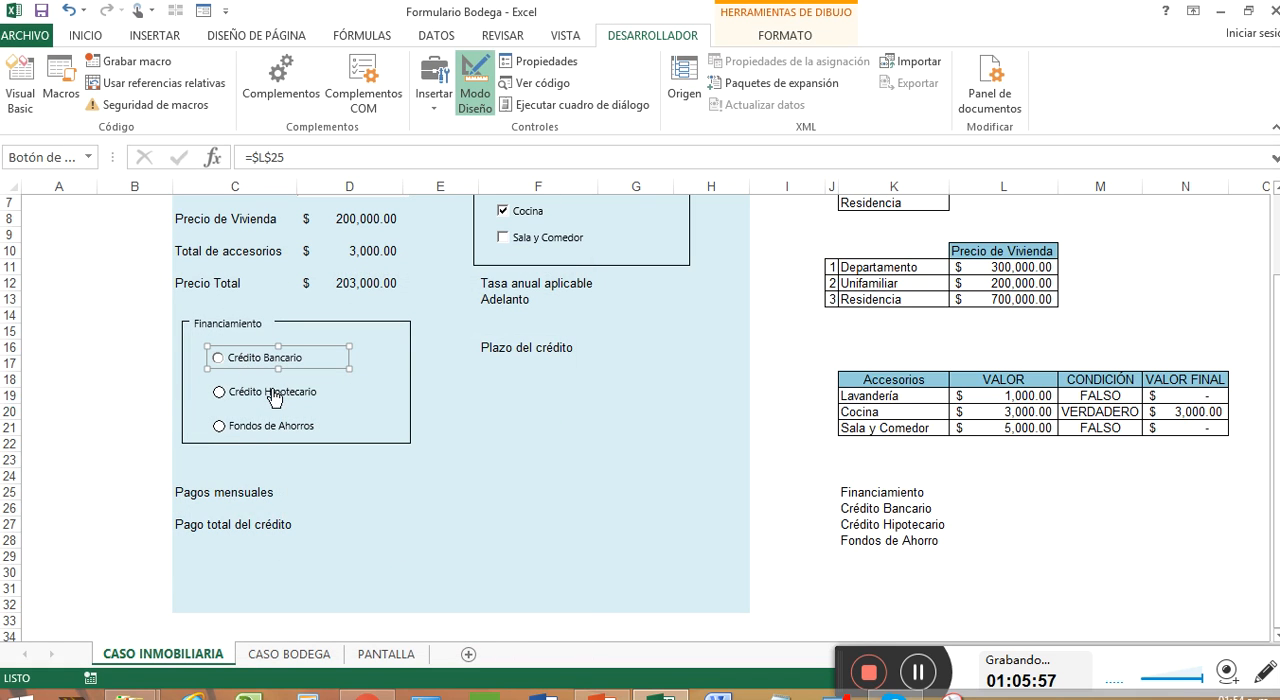
left_click(273, 395, "ctrl")
left_click(280, 425, "ctrl")
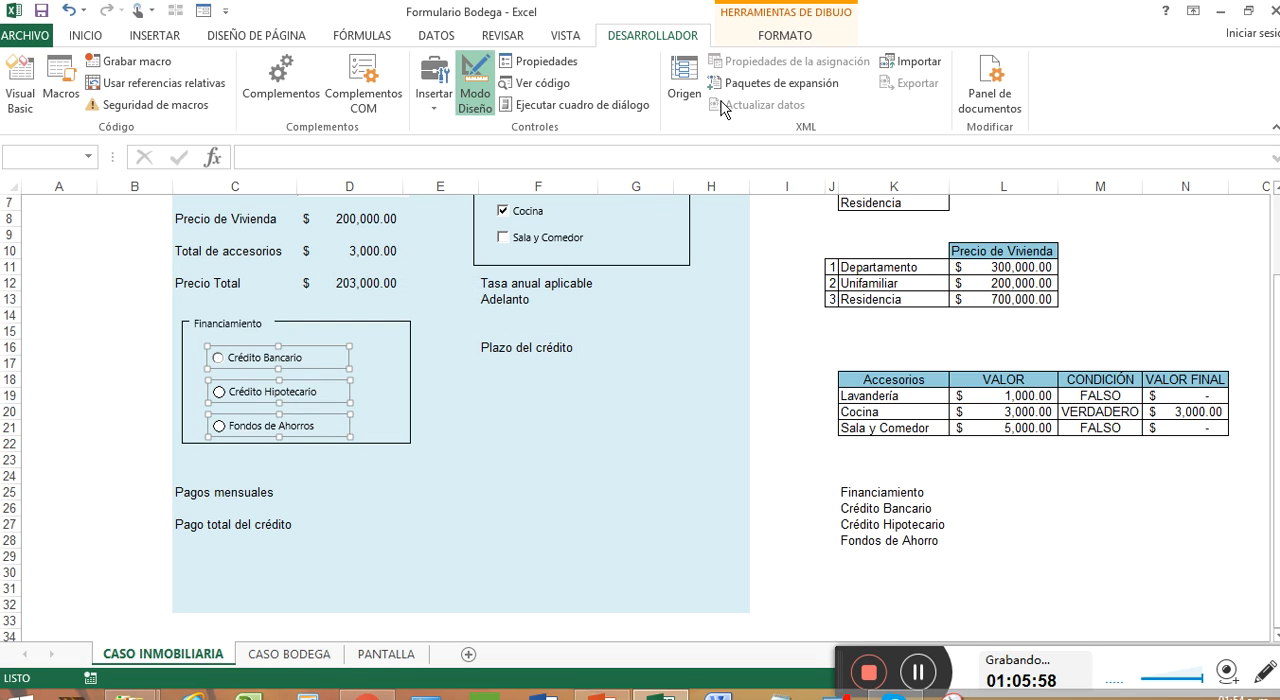
left_click(786, 36)
left_click(1035, 61)
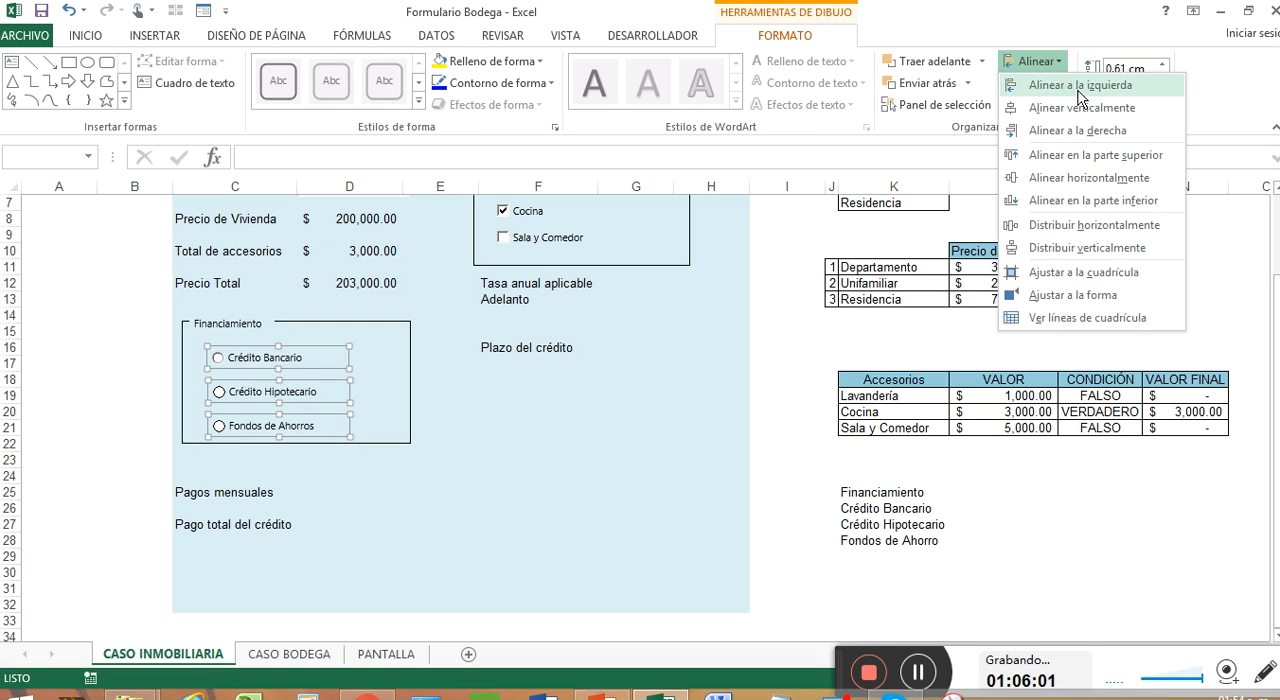
left_click(1121, 88)
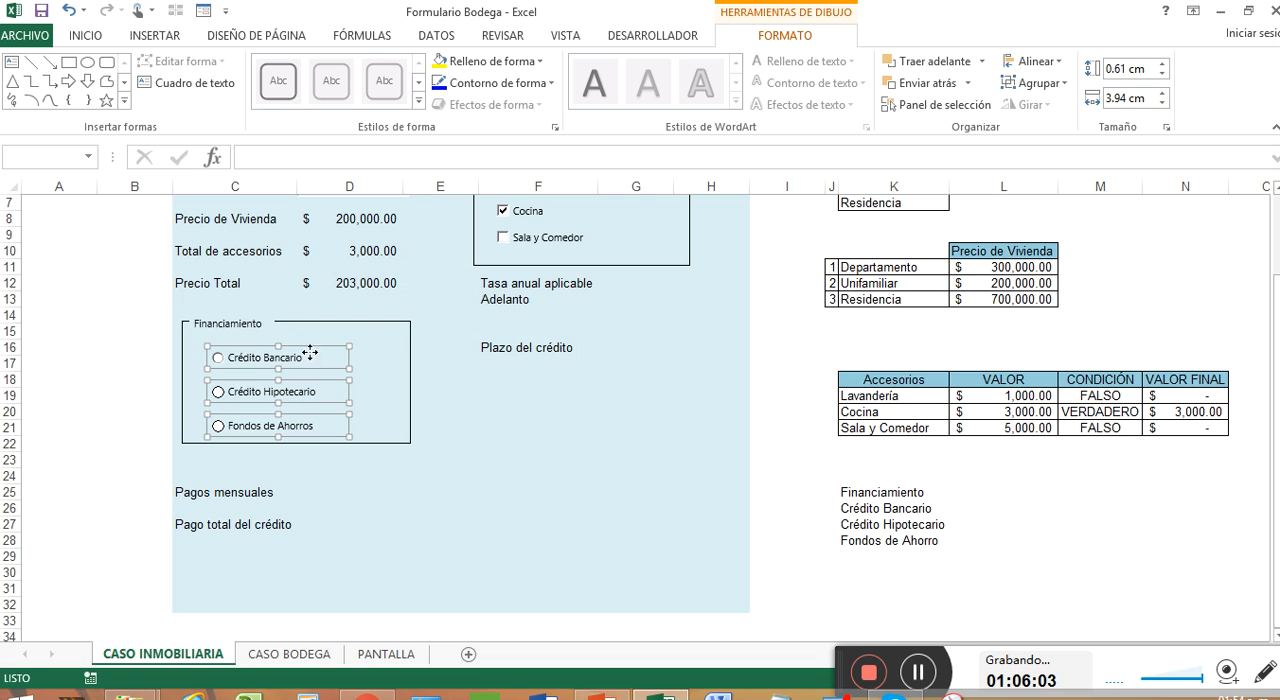
Step: Test the cell link by choosing Crédito Hipotecario and then Fondos de Ahorros in the Financiamiento group
right_click(370, 369)
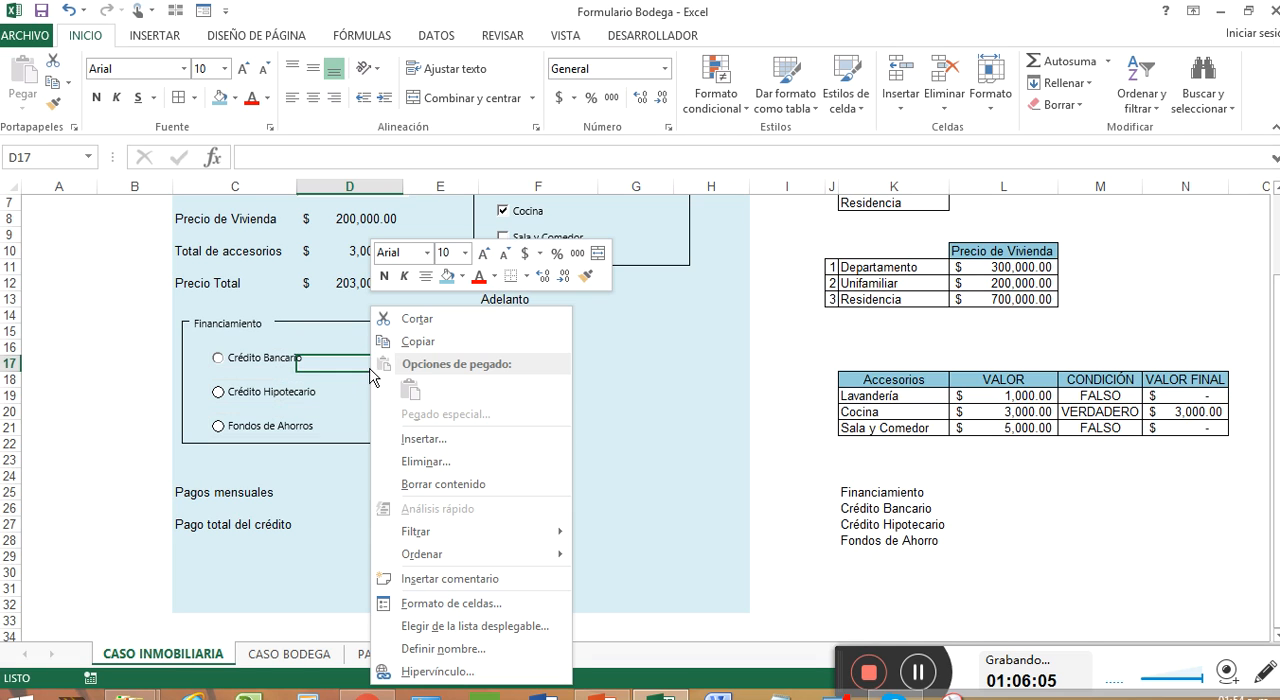
left_click(193, 330)
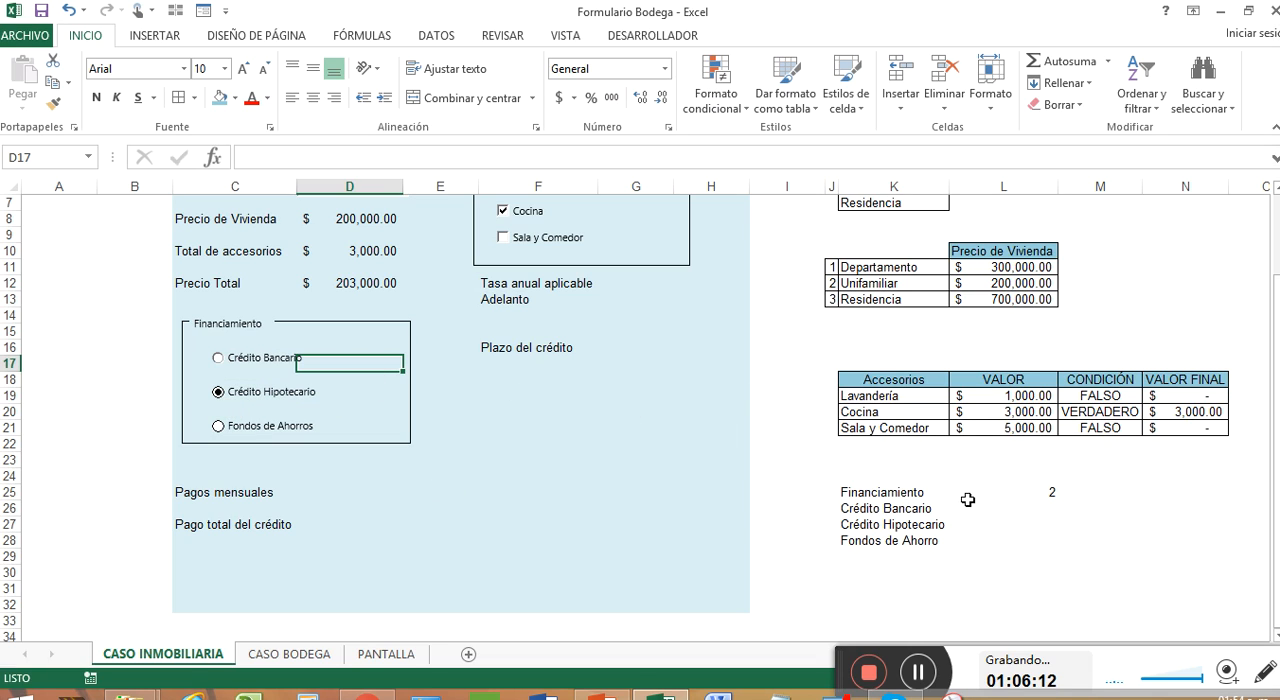
left_click(219, 427)
left_click(920, 672)
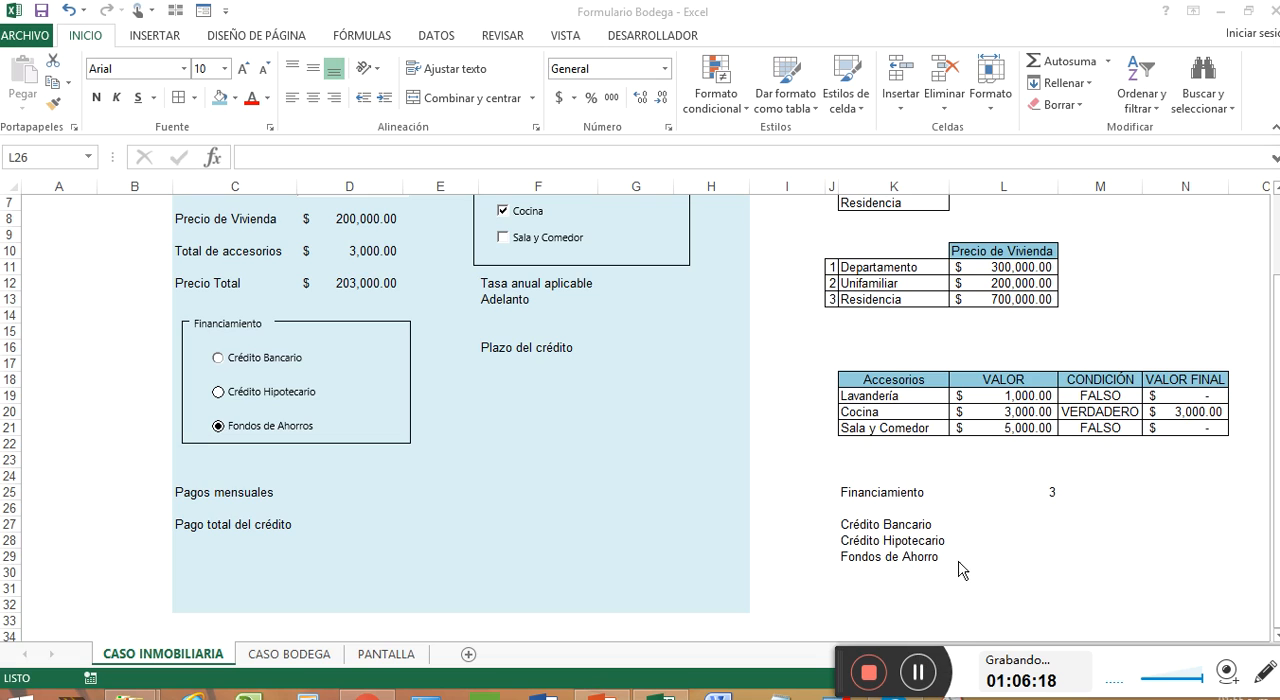
Step: Enter the column header tasa in L26, above the cells beside the financing types
left_click(994, 528)
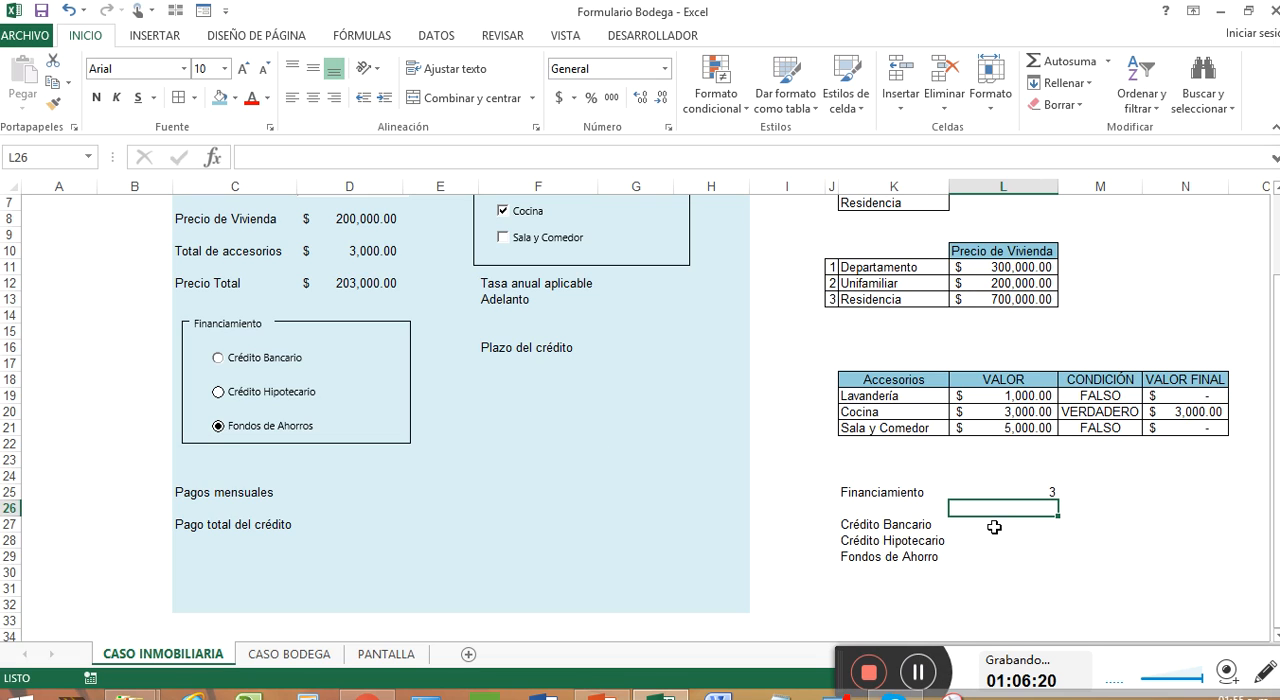
type("tasa")
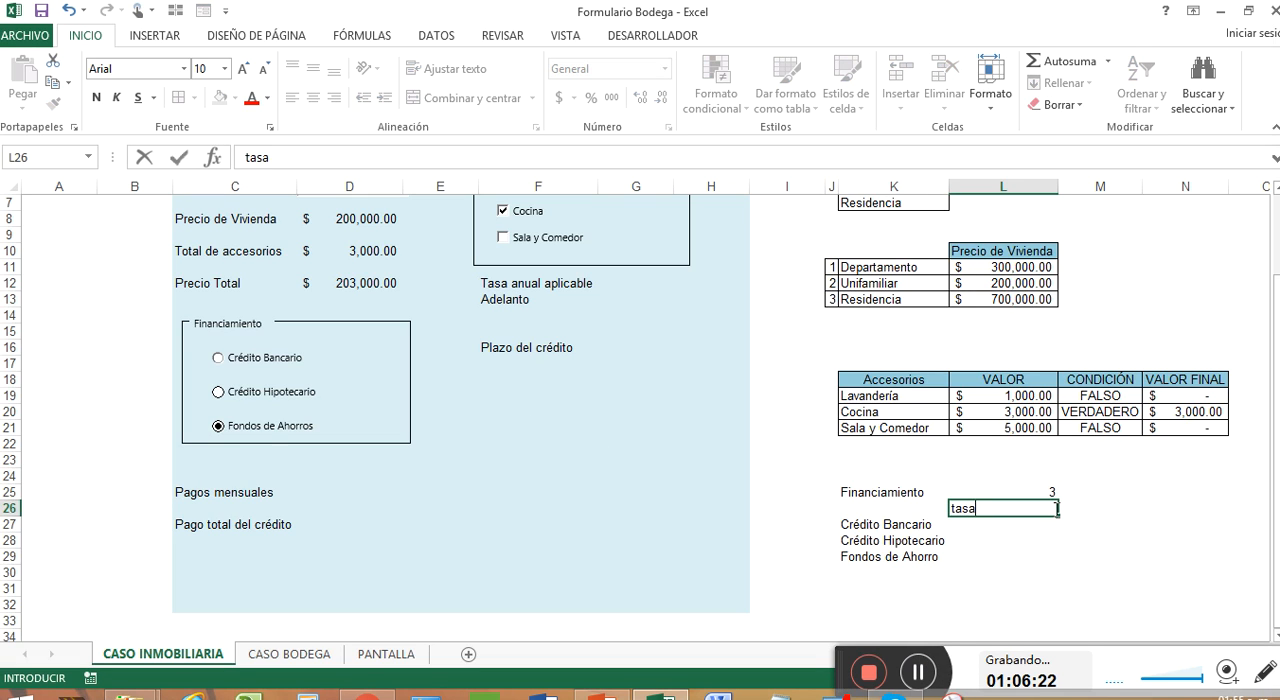
key("Return")
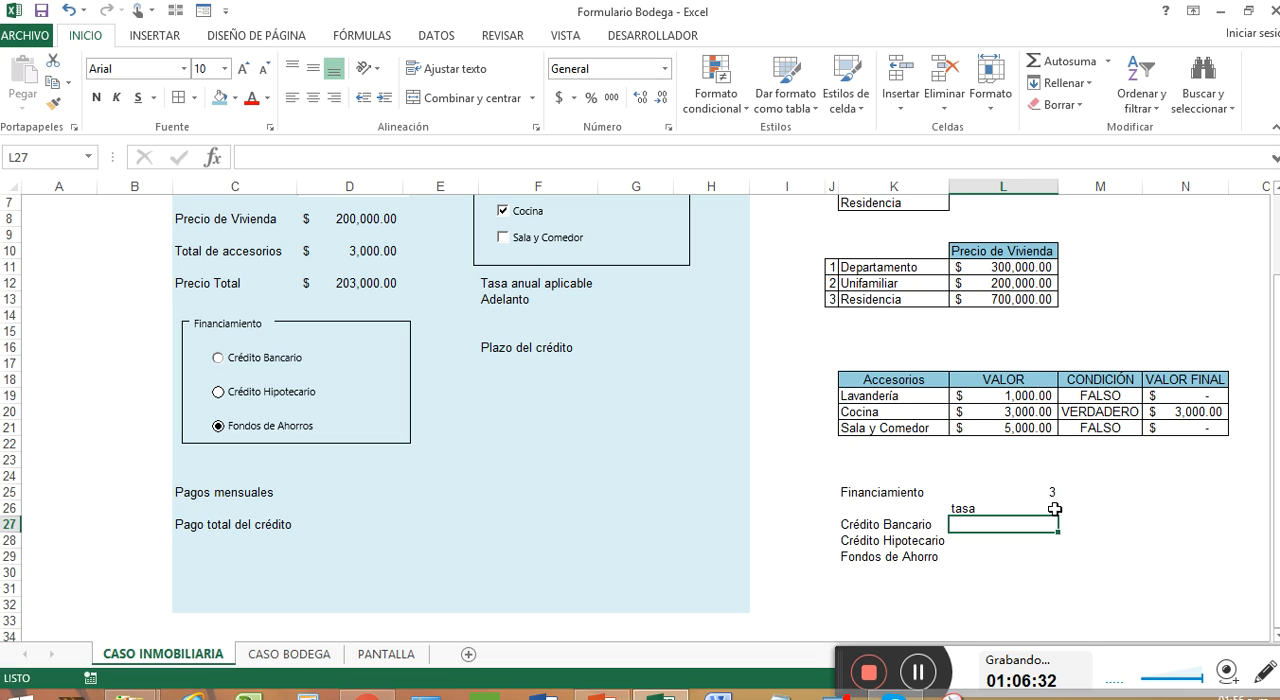
Step: Enter the rates 9% for Crédito Bancario, 7.50% for Crédito Hipotecario and 4% for Fondos de Ahorro in L27 to L29
type("9")
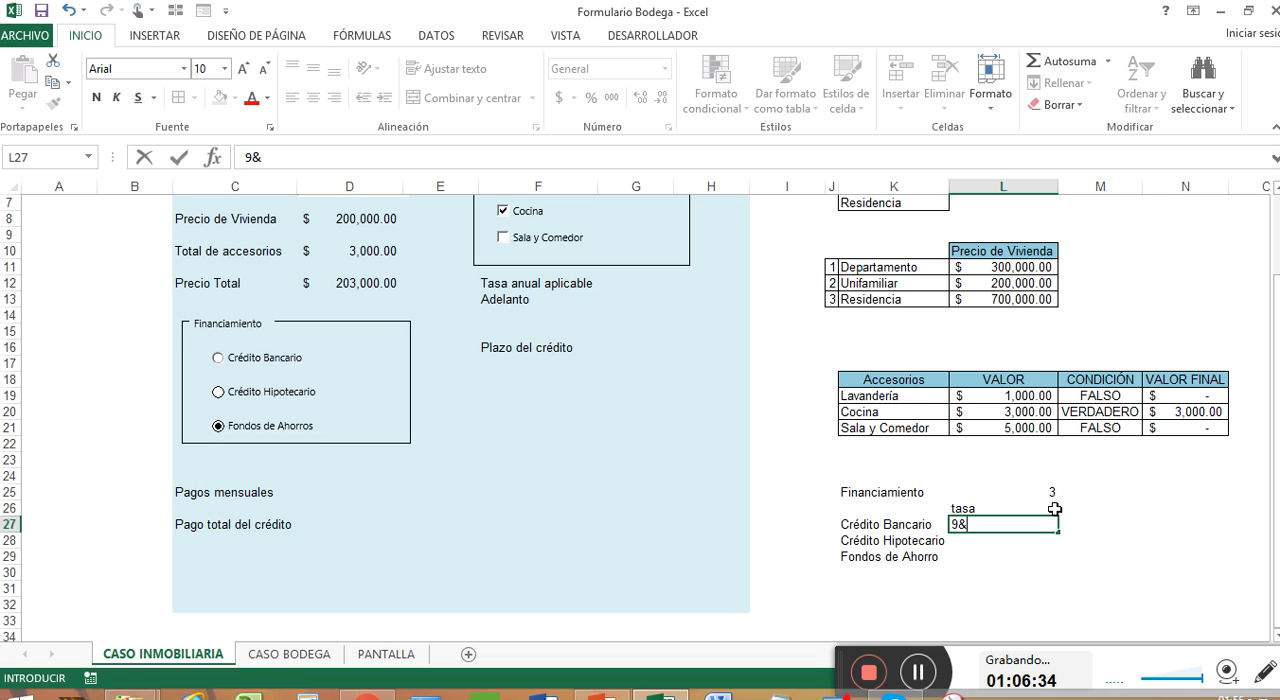
type("%")
key("Return")
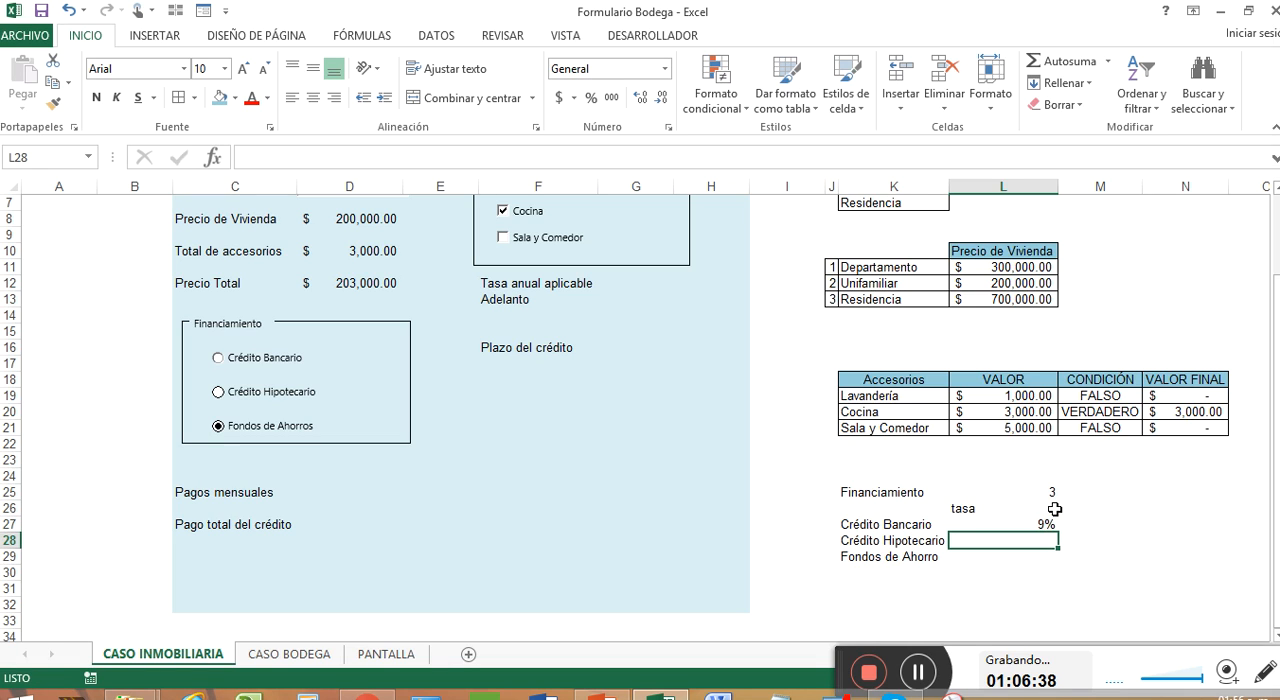
type("7")
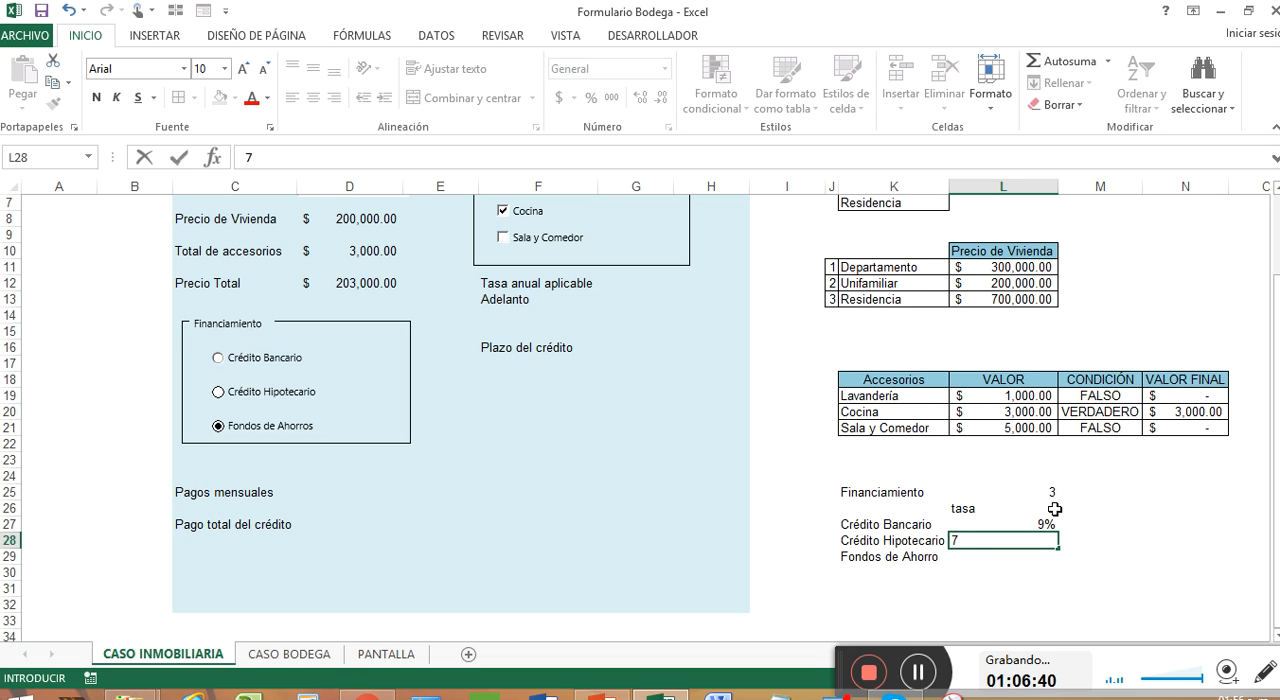
type(".50%")
key("Return")
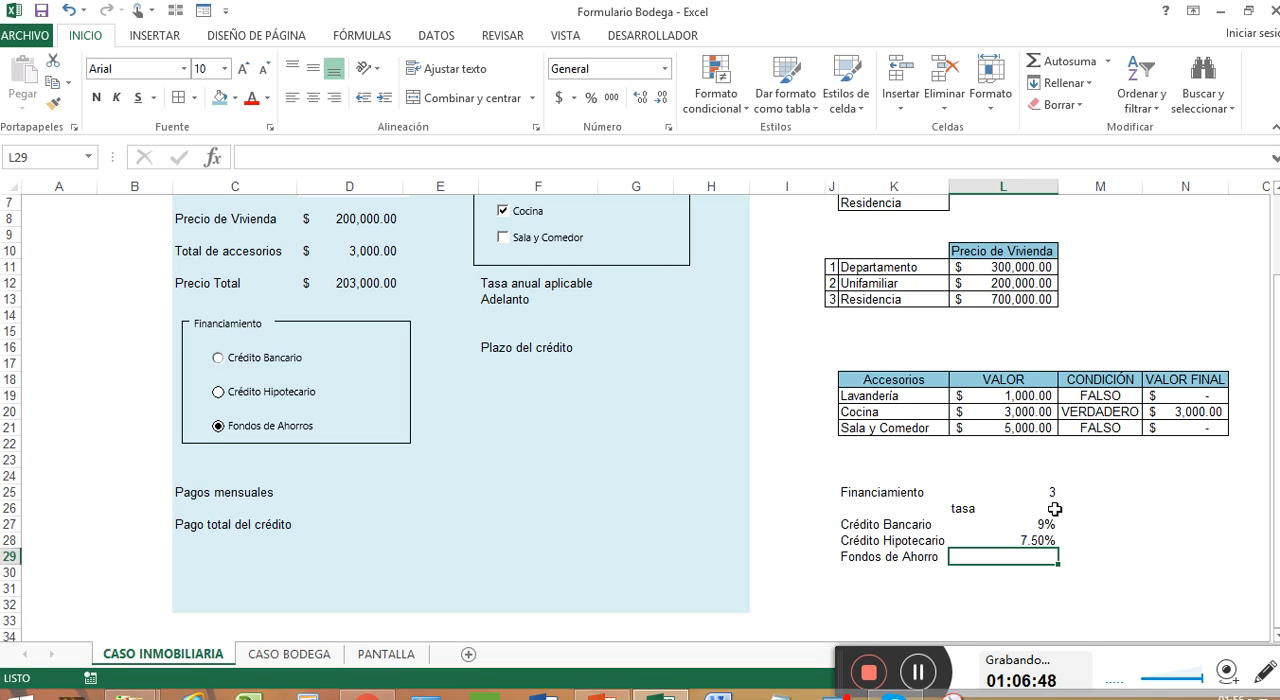
type("4")
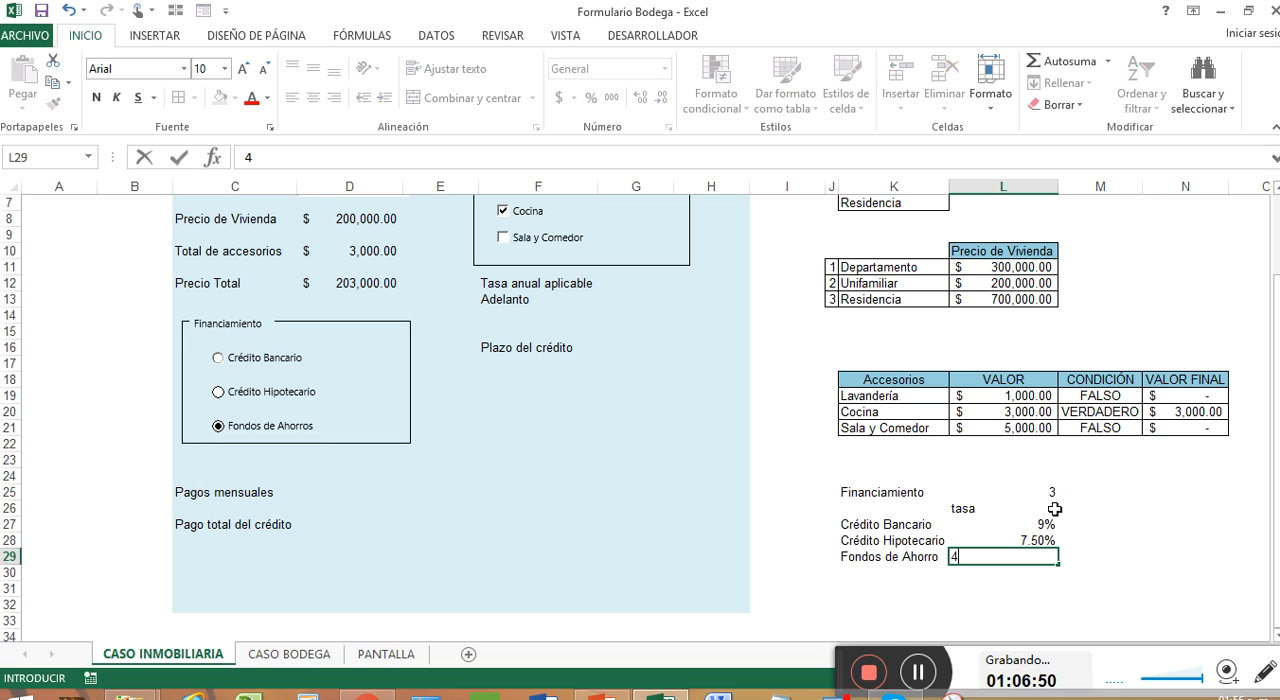
type("%")
key("Return")
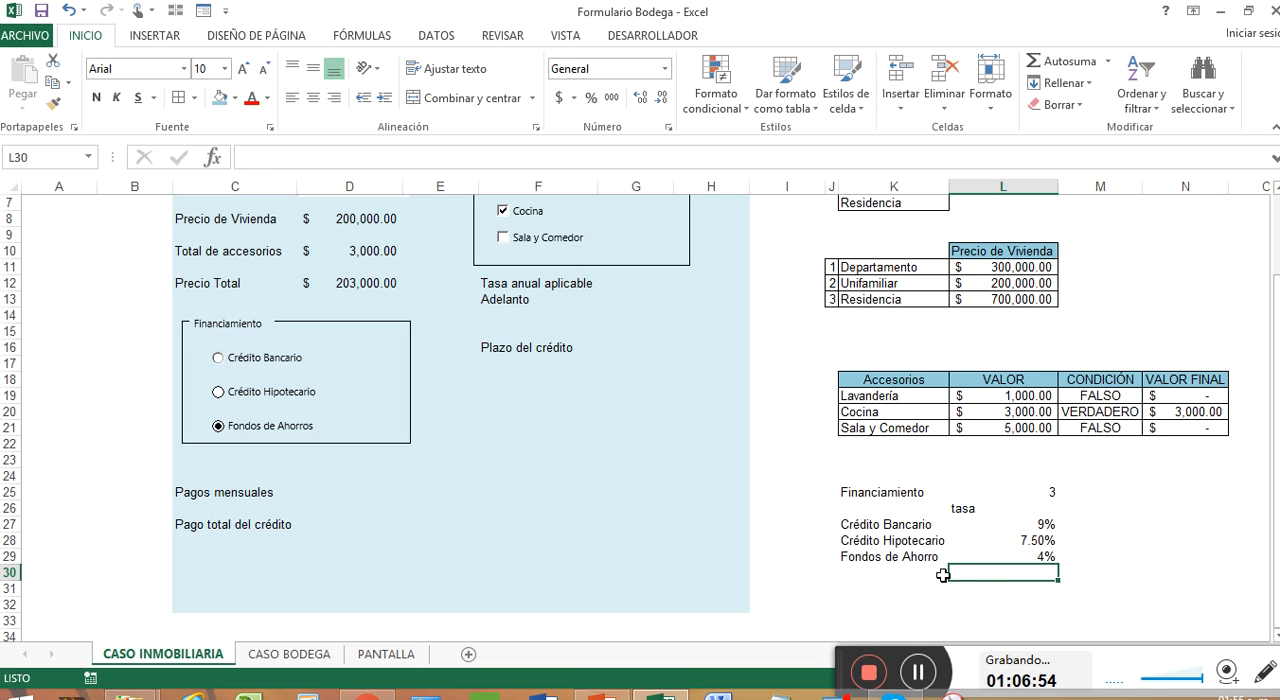
Step: Rearrange the labels Tasa anual aplicable, Adelanto and Plazo del crédito into F14, F16 and F18, leaving a blank row between them
scroll(898, 610, "up", 1)
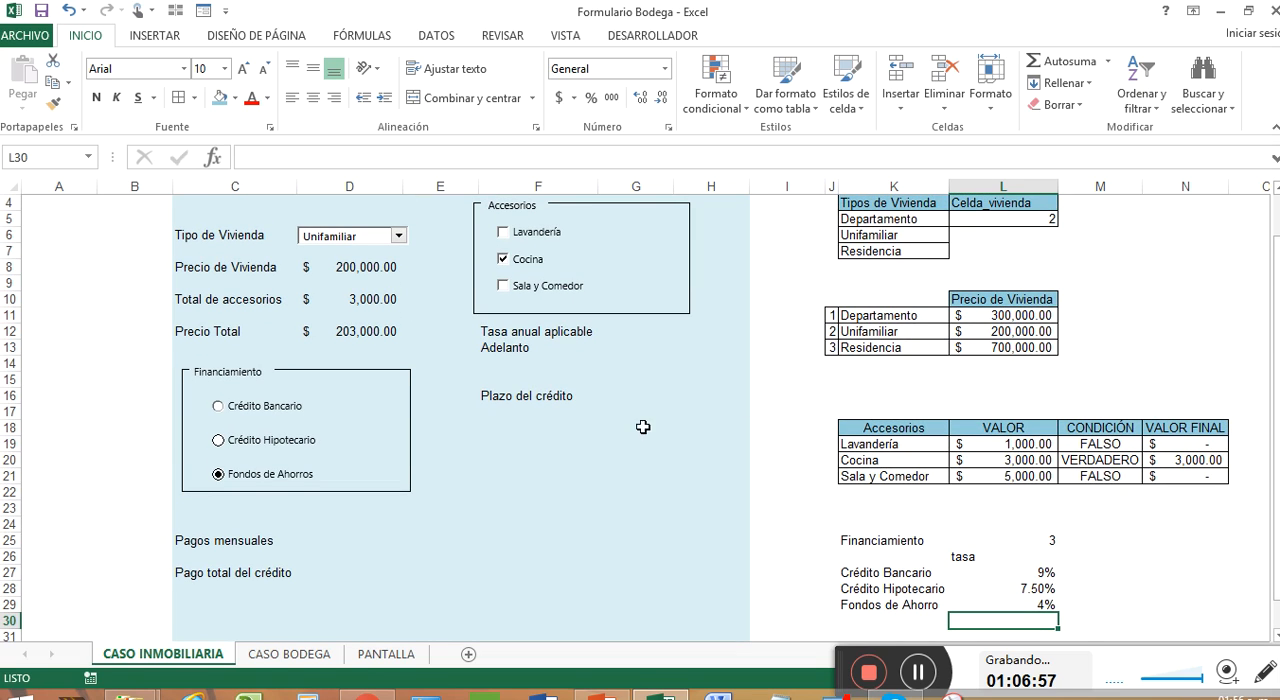
left_click(520, 348)
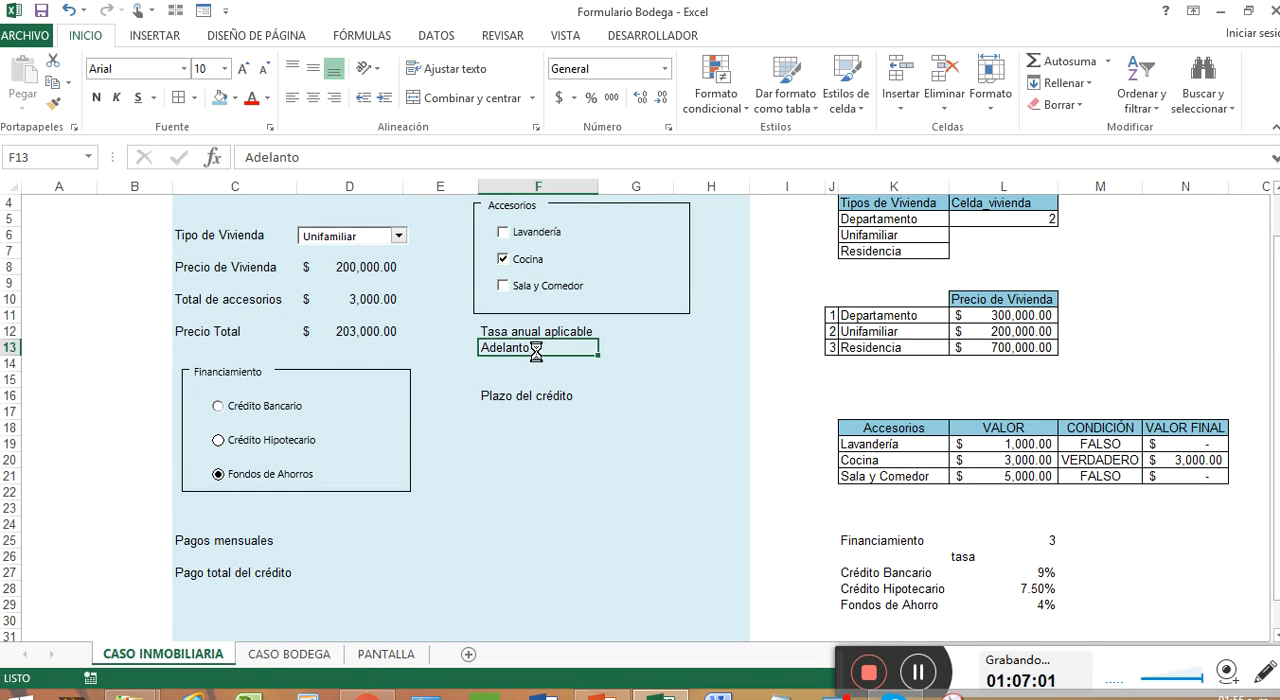
key("ctrl+c")
left_click(528, 362)
key("Return")
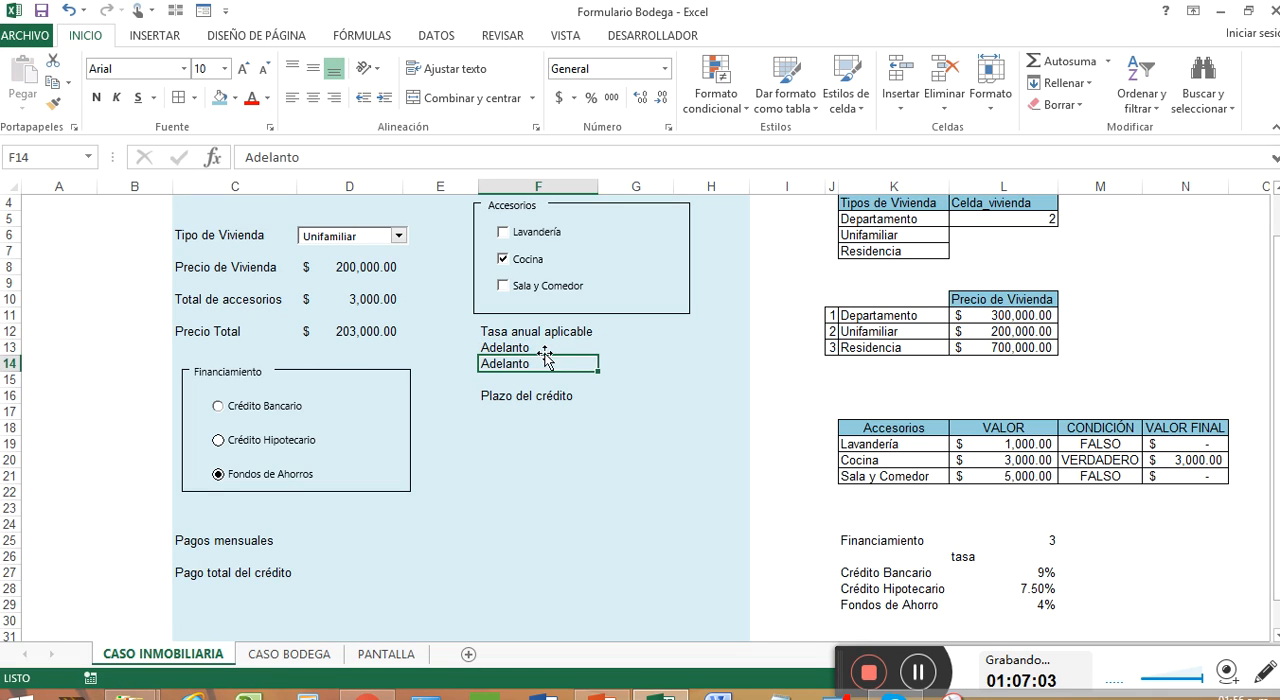
left_click(540, 349)
key("Delete")
left_click_drag(546, 333, 565, 440)
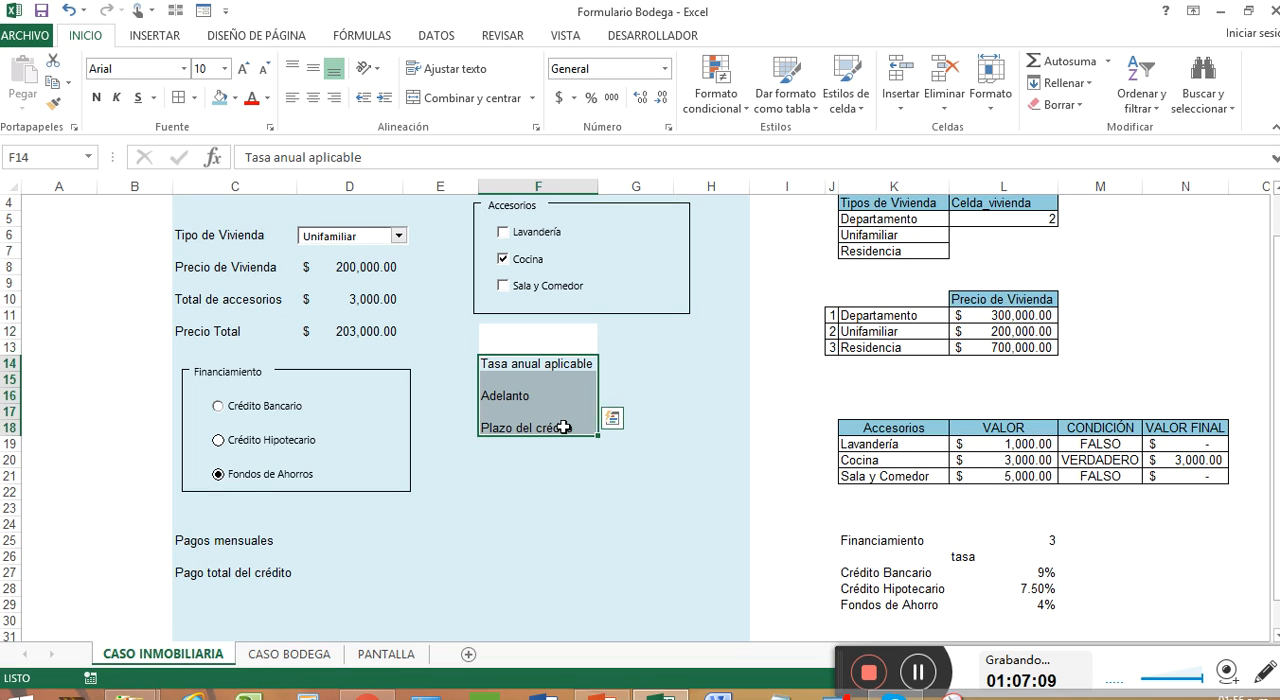
Step: Restore the light-blue background of the vacated cells F12 and F13 from the neighbouring column, and select G14 beside Tasa anual aplicable
left_click(626, 333)
left_click_drag(673, 339, 528, 340)
left_click_drag(674, 339, 677, 354)
left_click(615, 367)
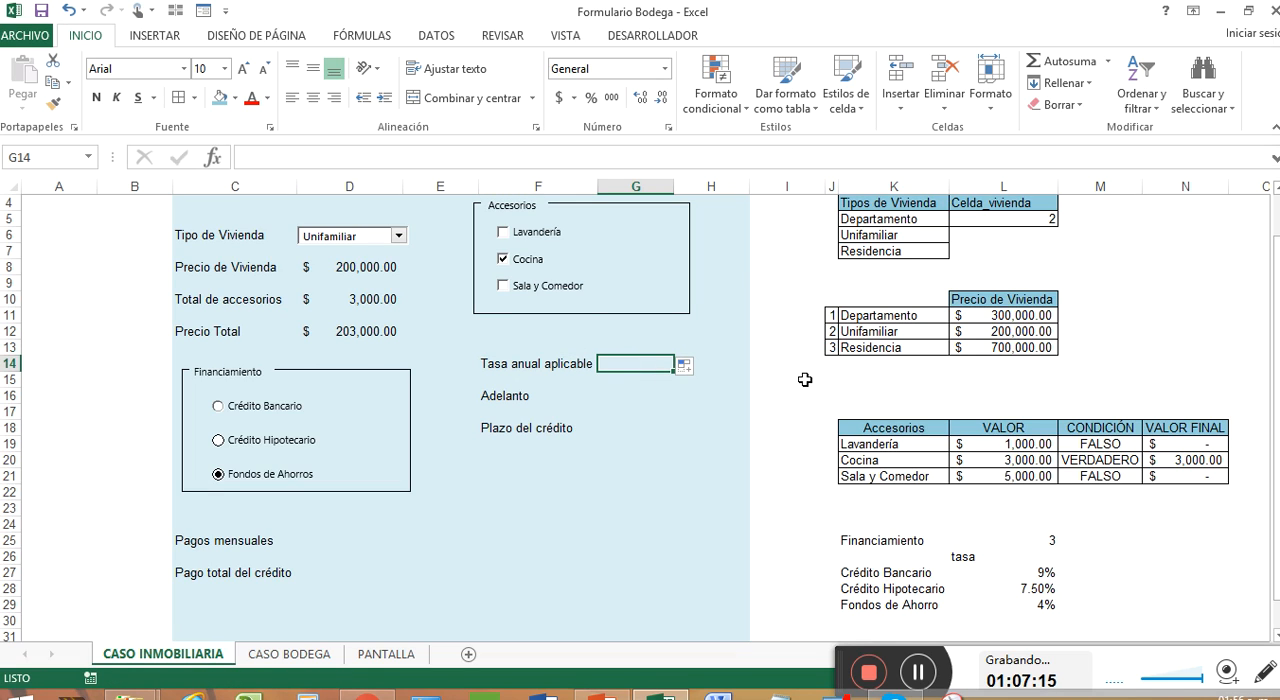
Step: Re-enter the rate column header in L26 in capitals as TASA
left_click(987, 558)
type("TASA")
key("Return")
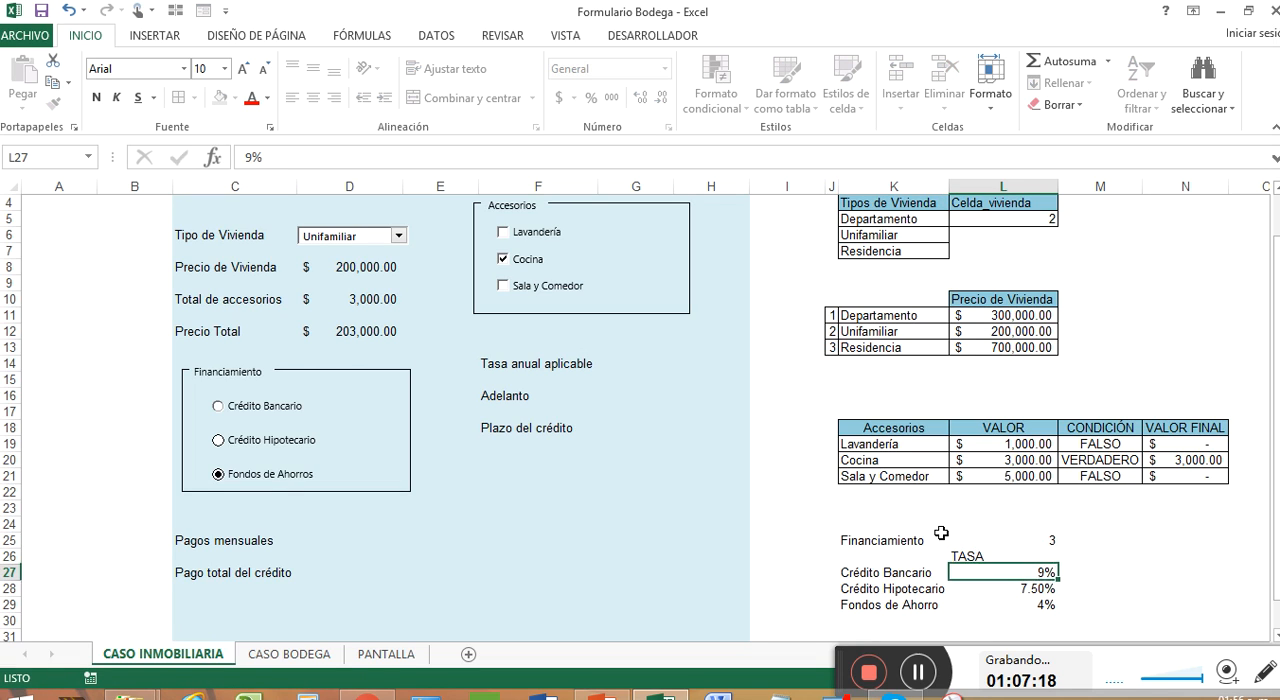
Step: Clear the fill and add all borders on the financing table cells K25:L25, L26 and K27:L29
left_click_drag(972, 558, 1000, 606)
left_click(913, 573, "ctrl")
left_click_drag(913, 573, 915, 606)
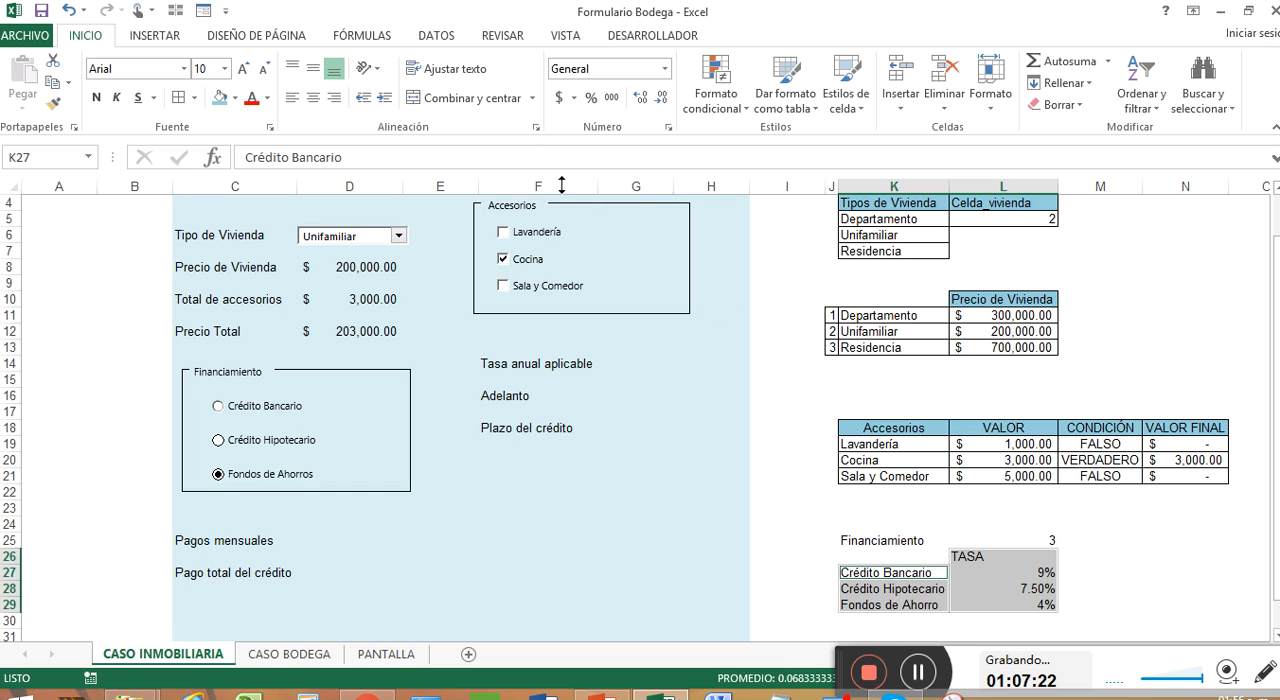
left_click_drag(927, 542, 971, 540)
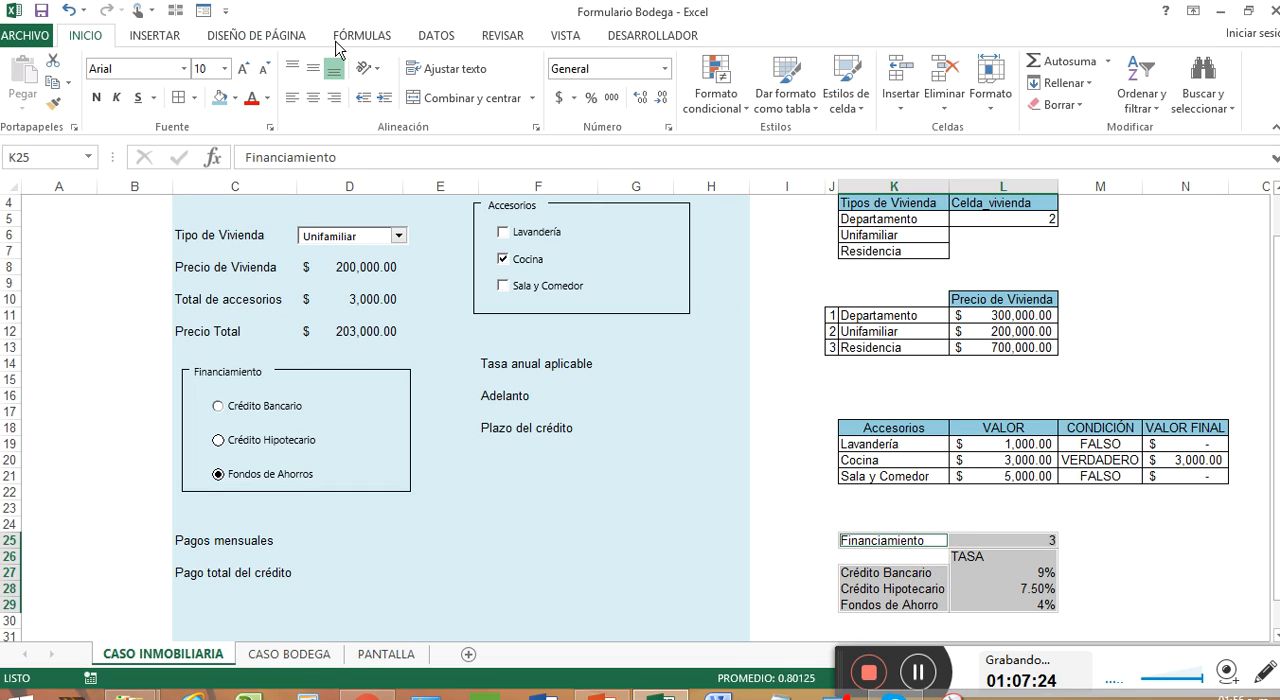
left_click(234, 98)
left_click(232, 264)
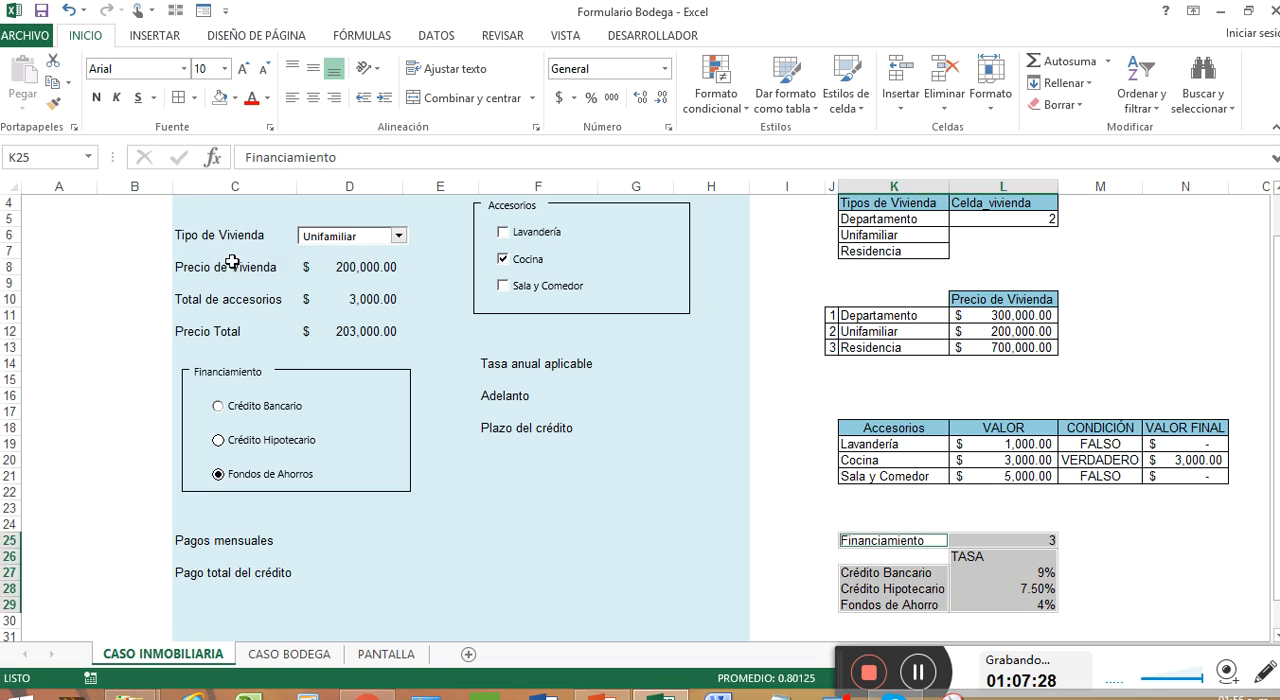
left_click(179, 99)
left_click(1012, 546)
Step: Fill the TASA header, the Financiamiento label and the three financing type labels with a light blue theme colour
left_click(1012, 556)
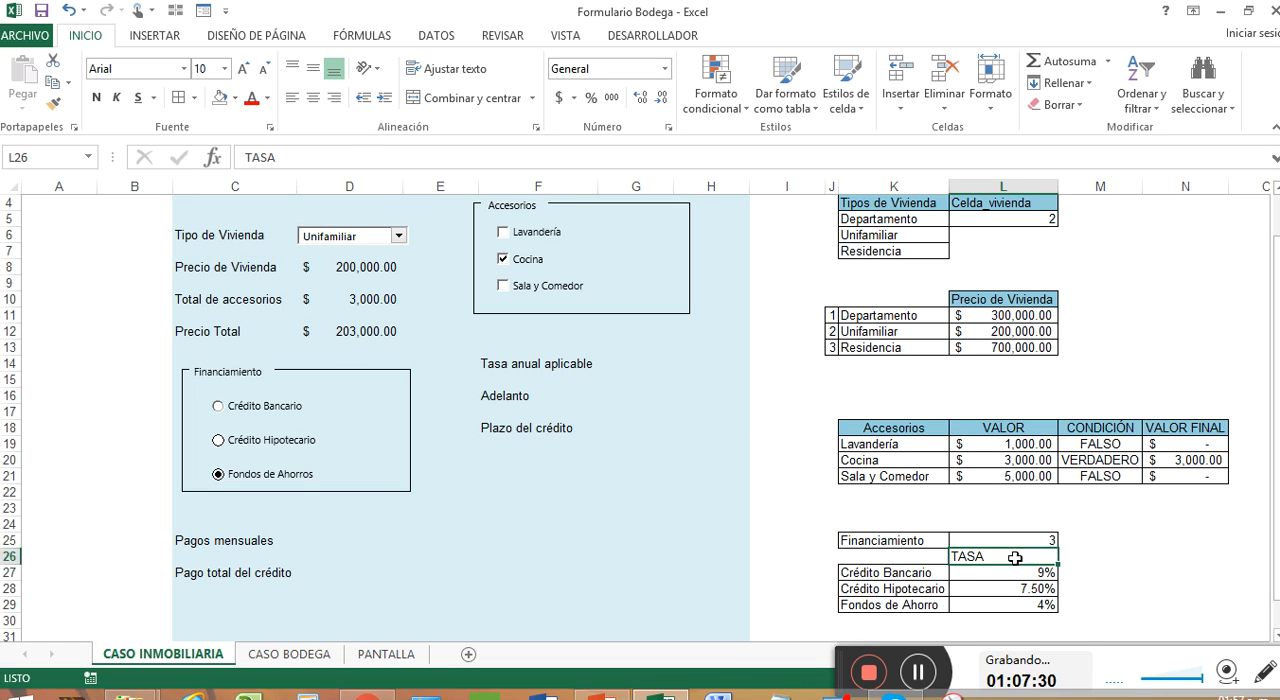
left_click_drag(935, 572, 928, 598)
left_click(910, 540)
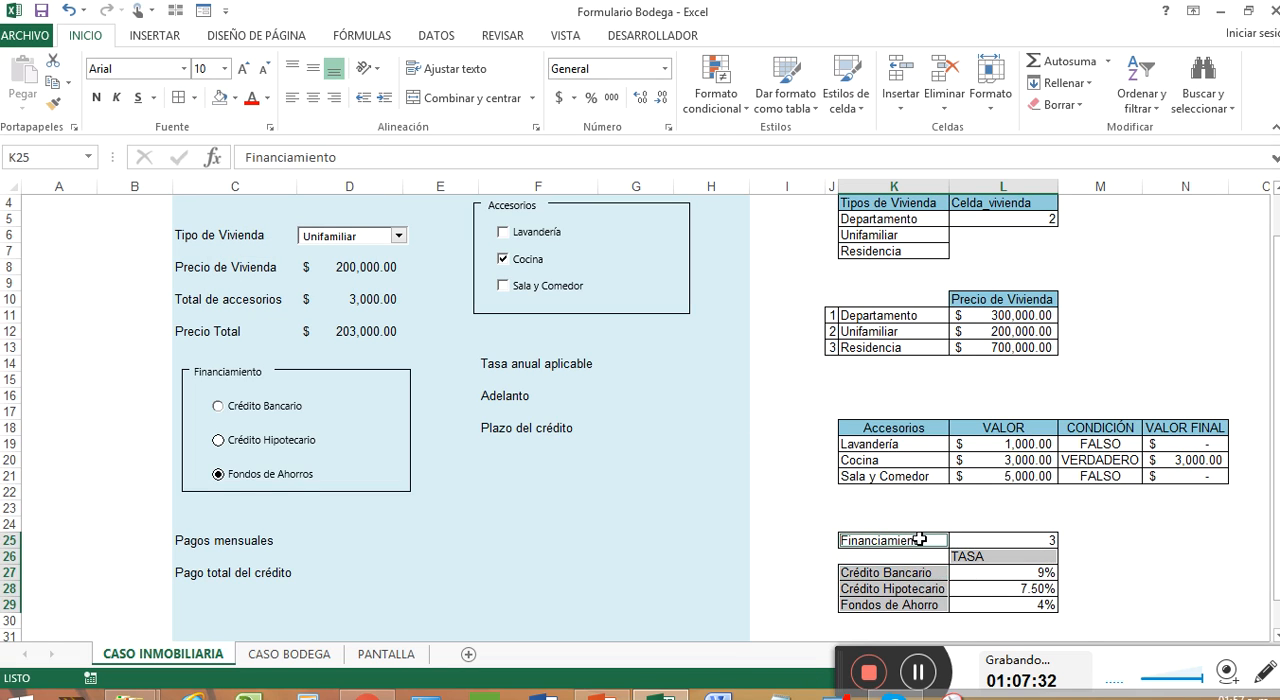
left_click(235, 98)
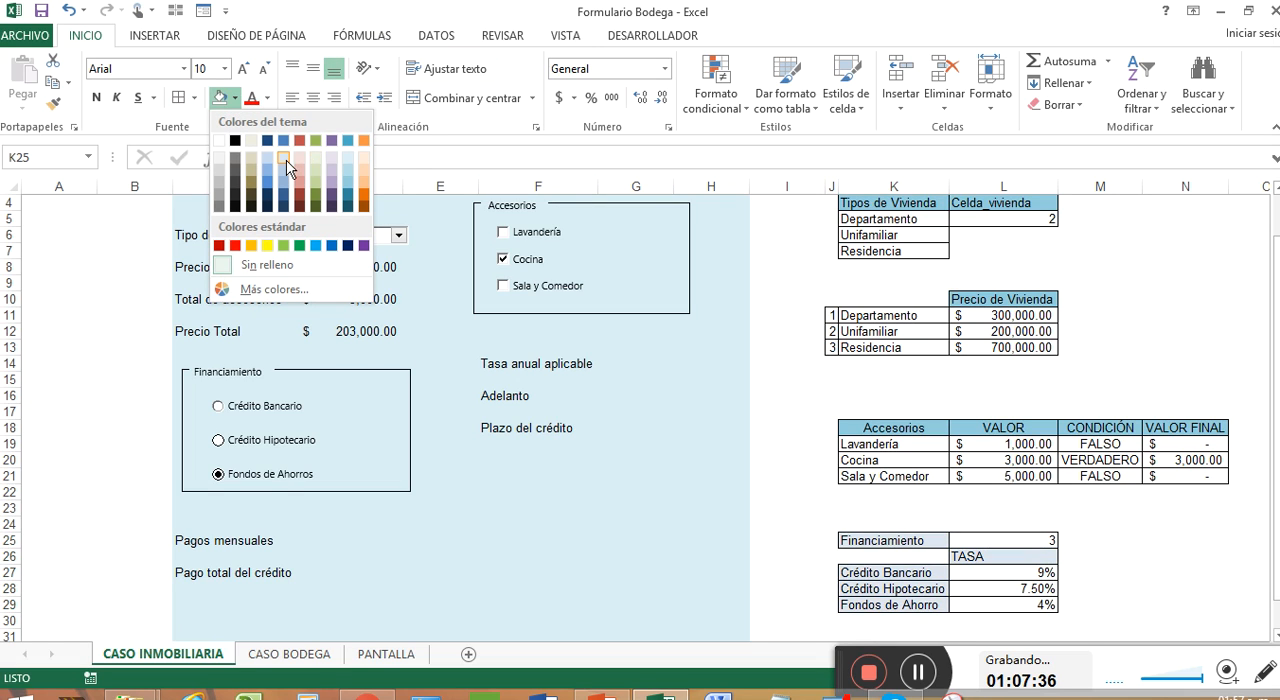
left_click(338, 186)
left_click(1073, 564)
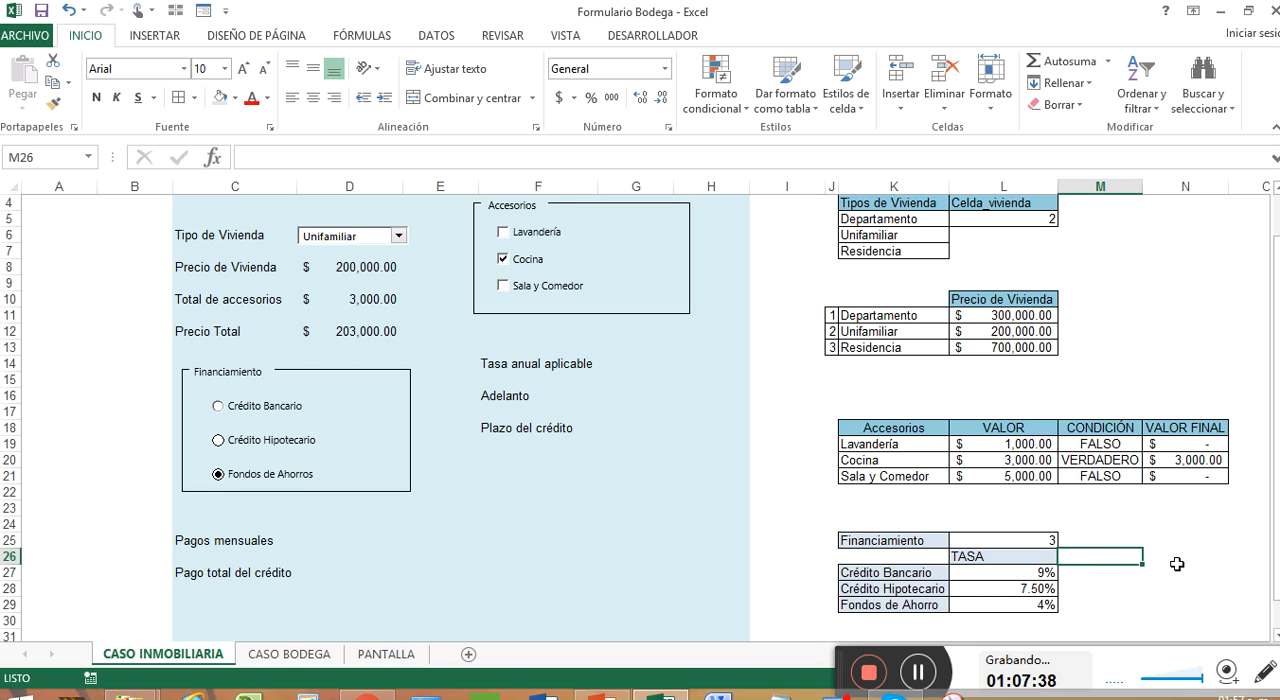
Step: Copy the Accesorios header's formatting onto the Financiamiento label in K25 and the three financing type labels in K27:K29
right_click(886, 428)
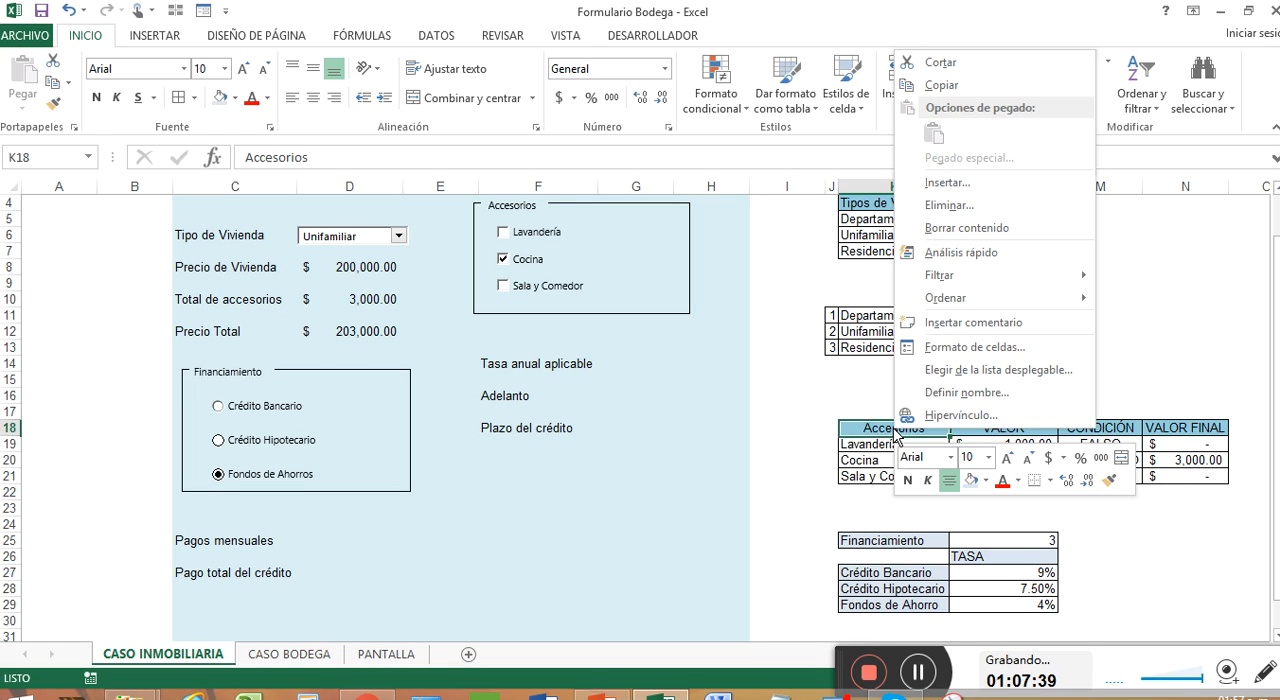
left_click(1108, 480)
left_click(944, 538)
right_click(918, 538)
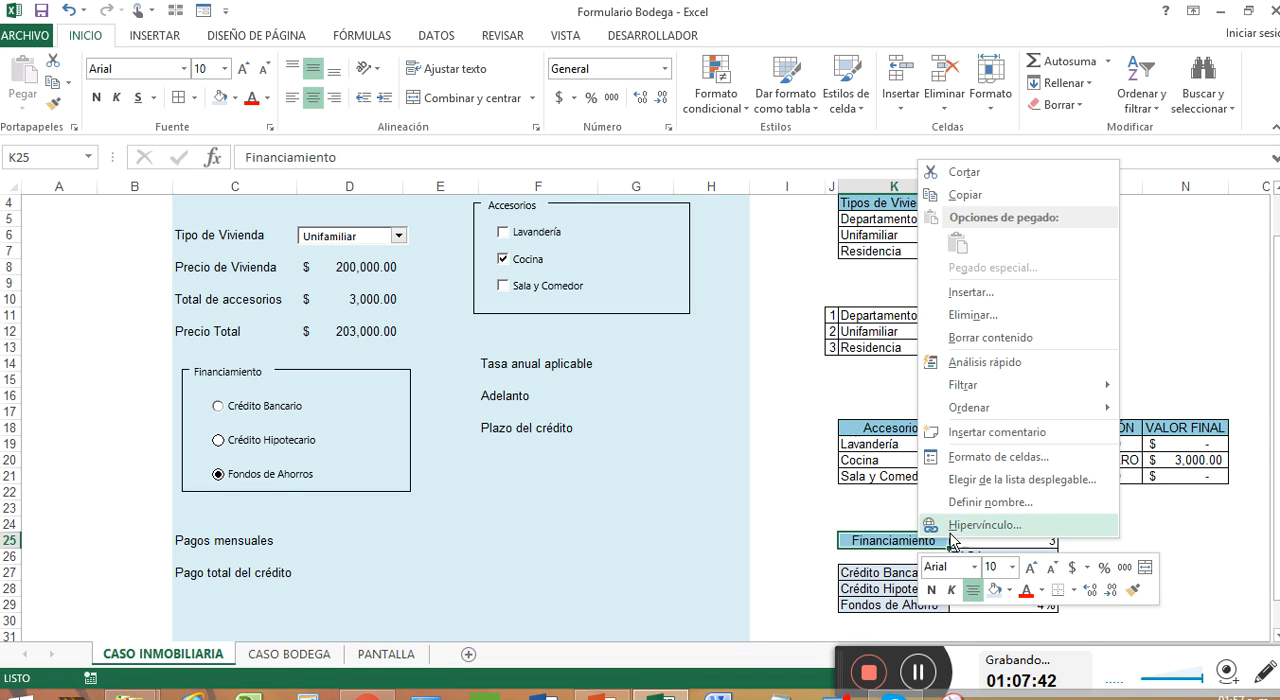
left_click(1131, 588)
left_click_drag(900, 572, 903, 604)
right_click(905, 604)
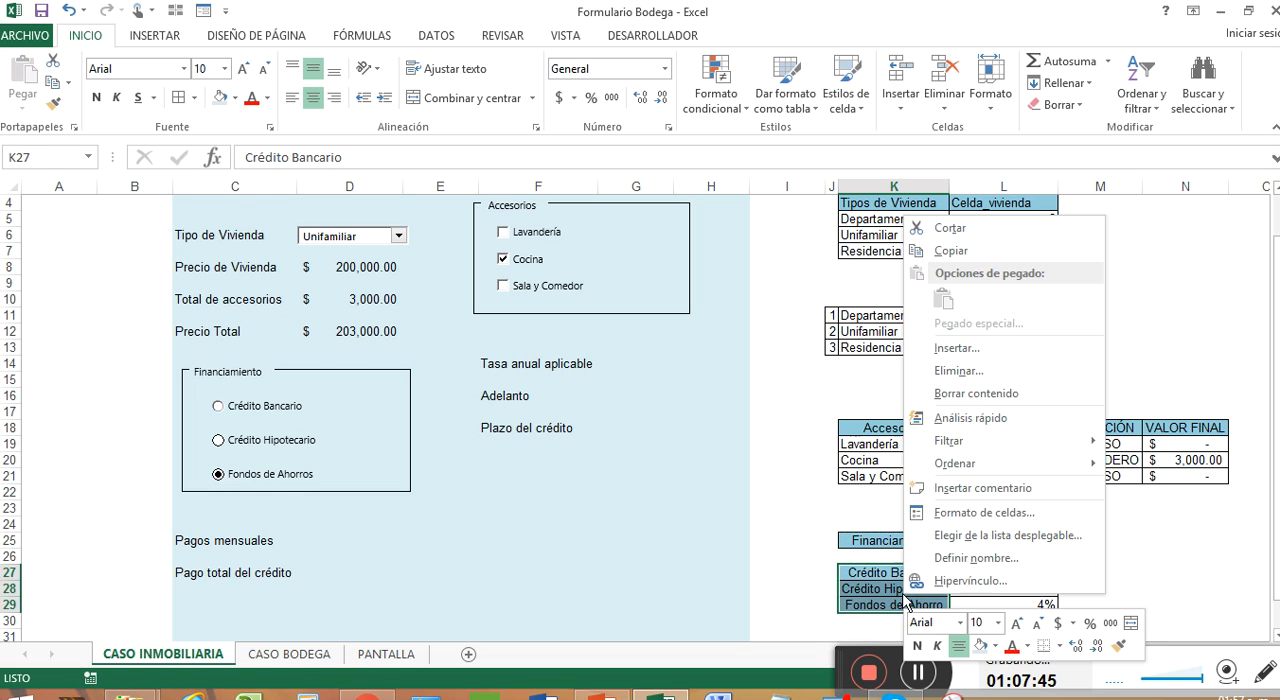
left_click(1118, 645)
left_click_drag(1020, 563, 1010, 590)
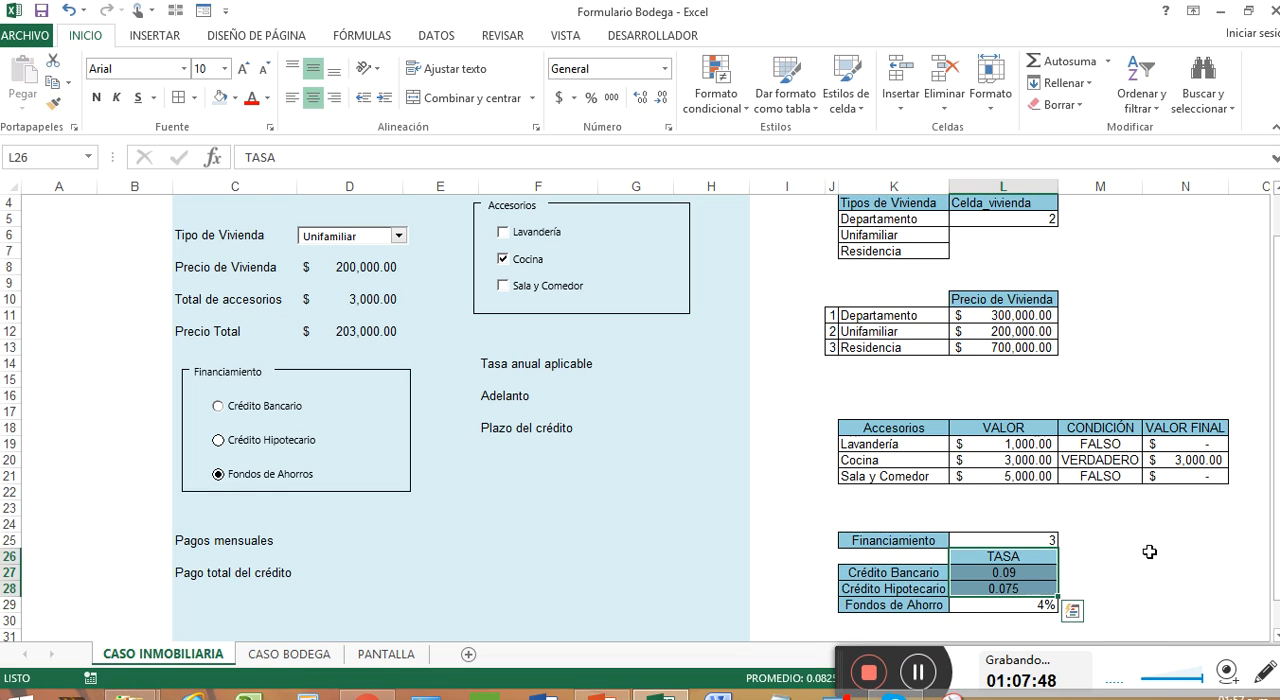
key("ctrl+z")
left_click(927, 584)
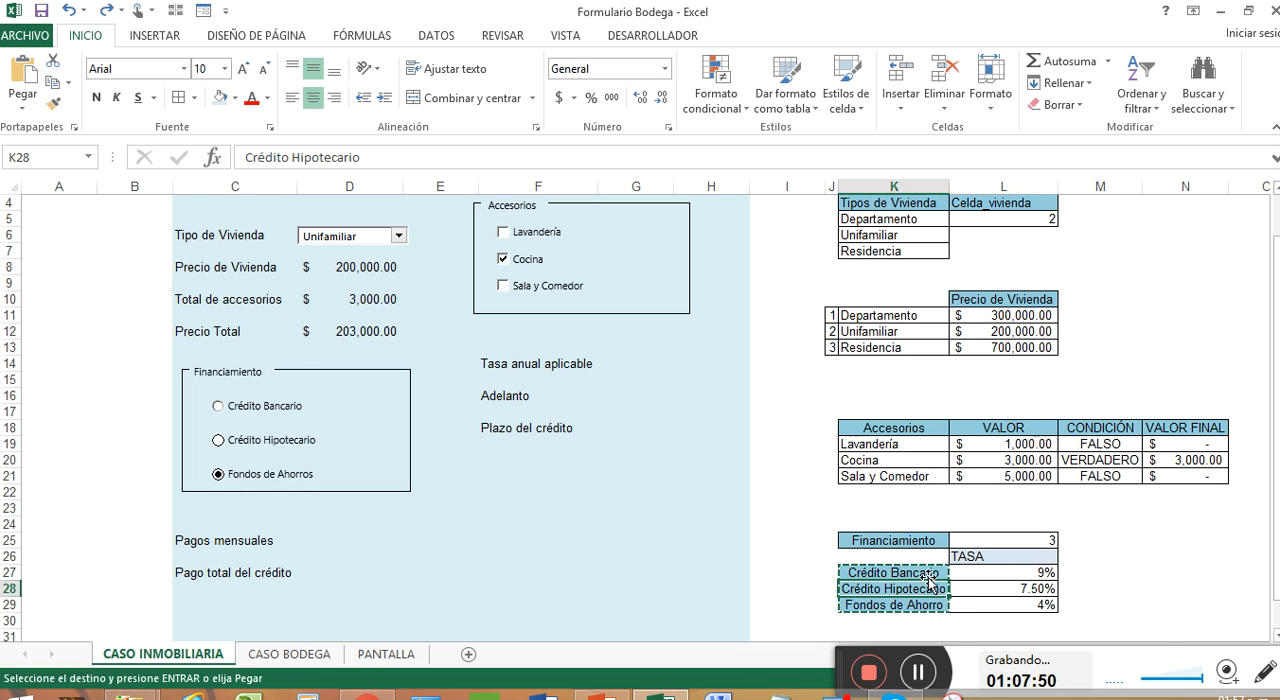
right_click(929, 577)
key("Escape")
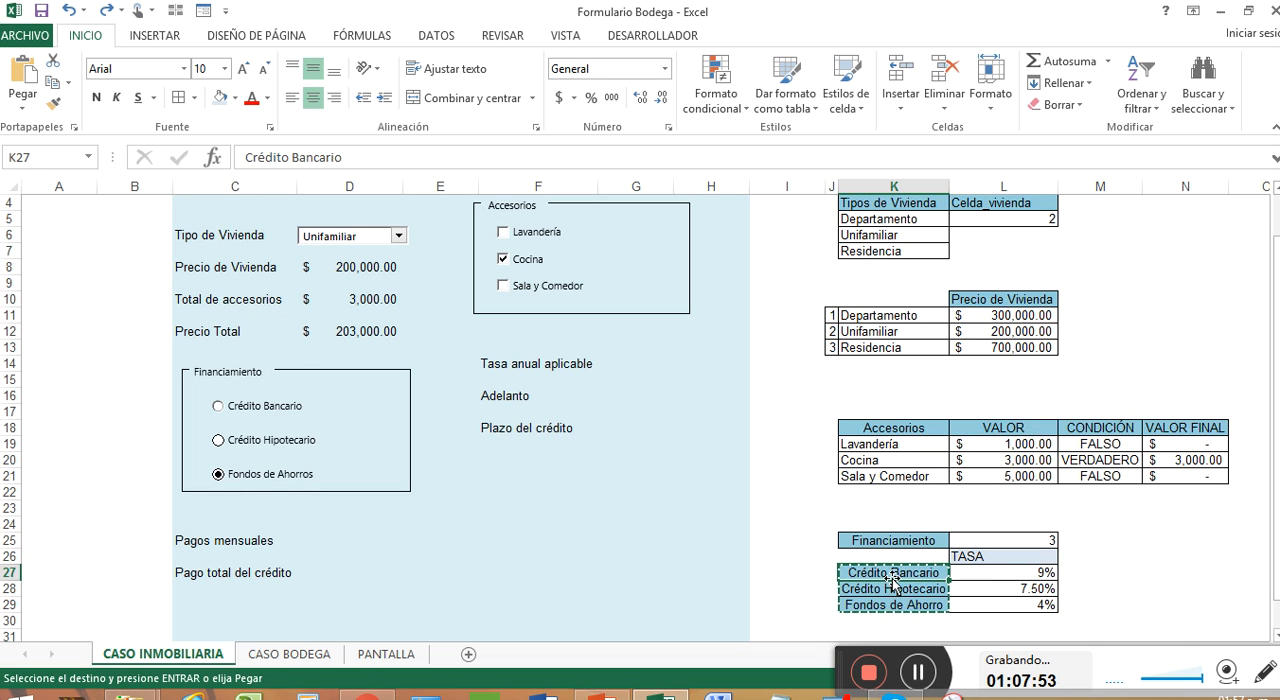
key("Escape")
Step: Copy the formatting of the Crédito Bancario label in K27 onto the TASA header in L26 only
right_click(896, 576)
left_click(1108, 624)
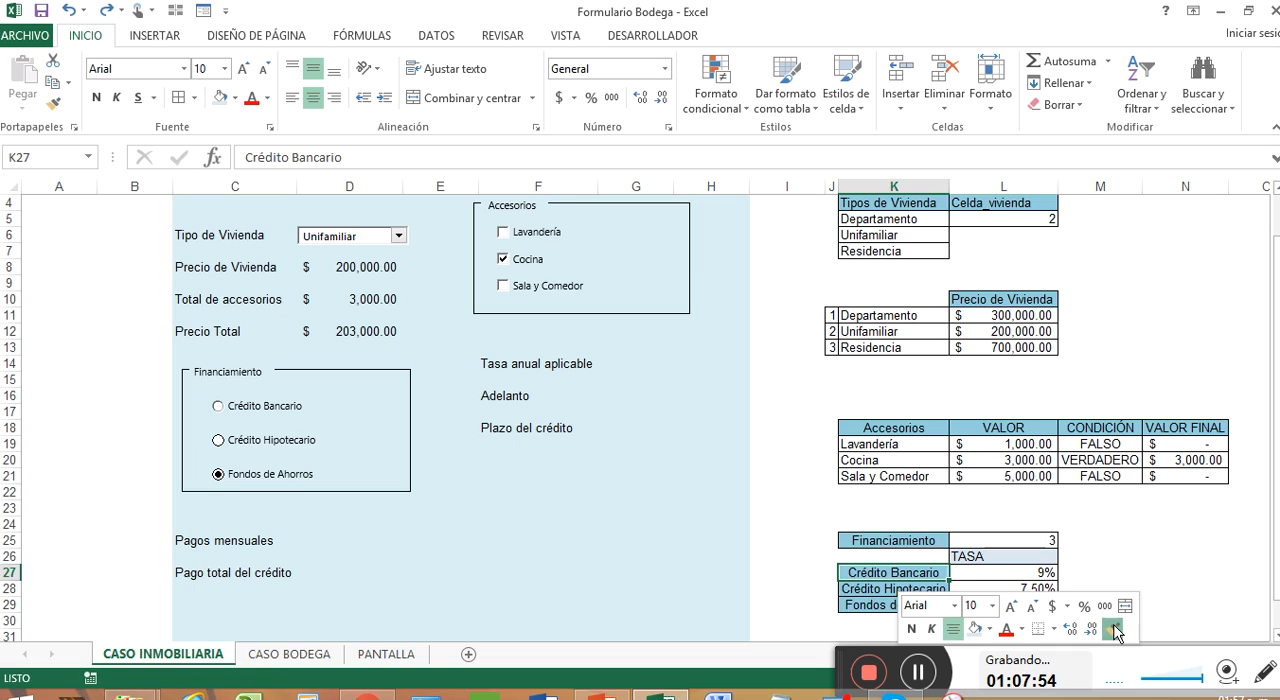
left_click(1033, 559)
left_click(1120, 559)
left_click(1150, 578)
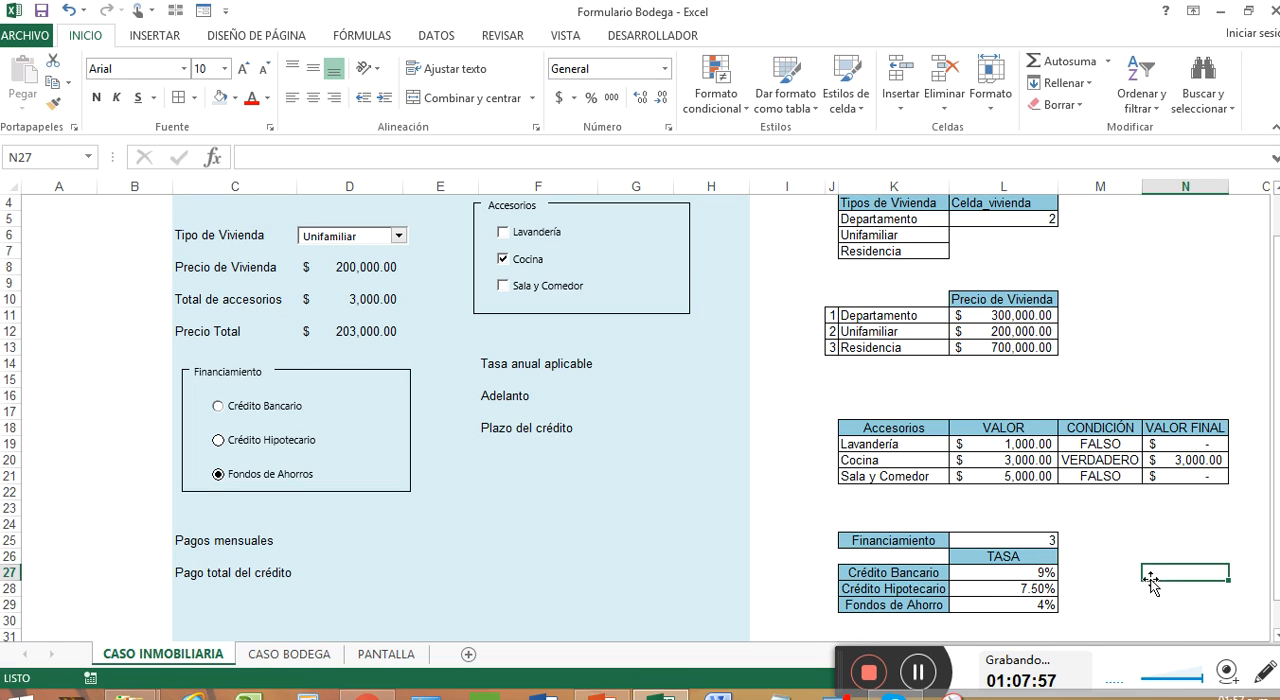
left_click(638, 363)
type("+")
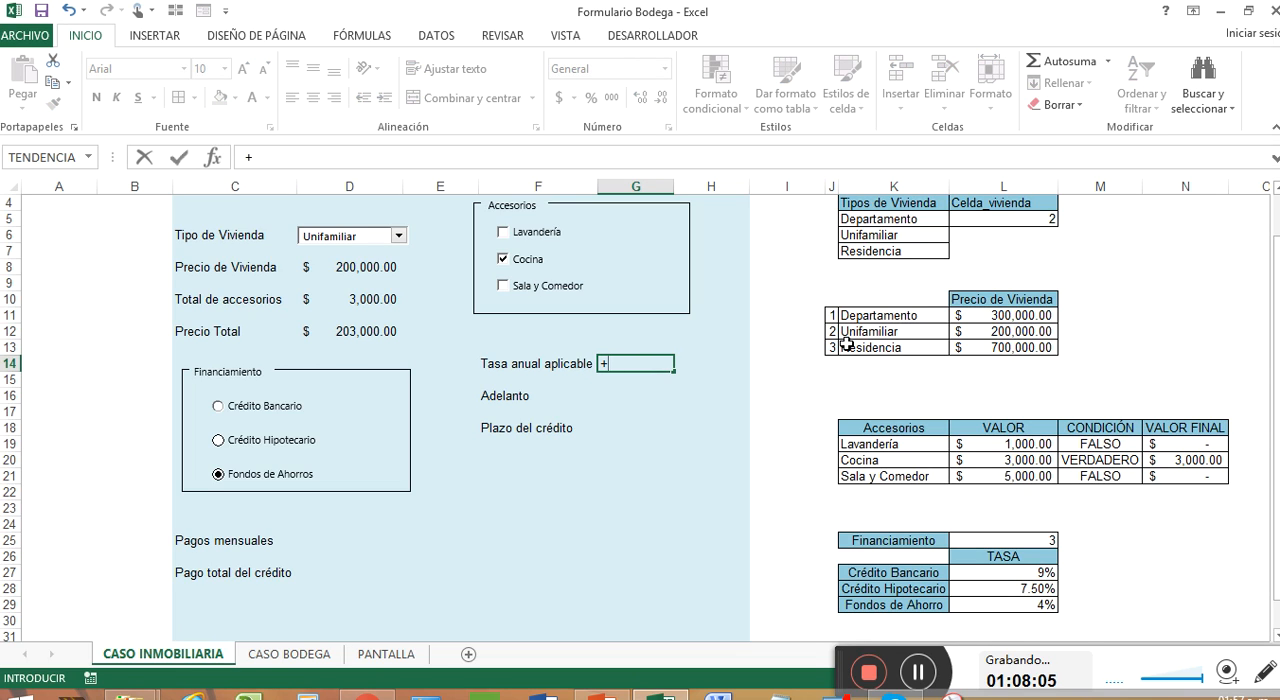
type("SI")
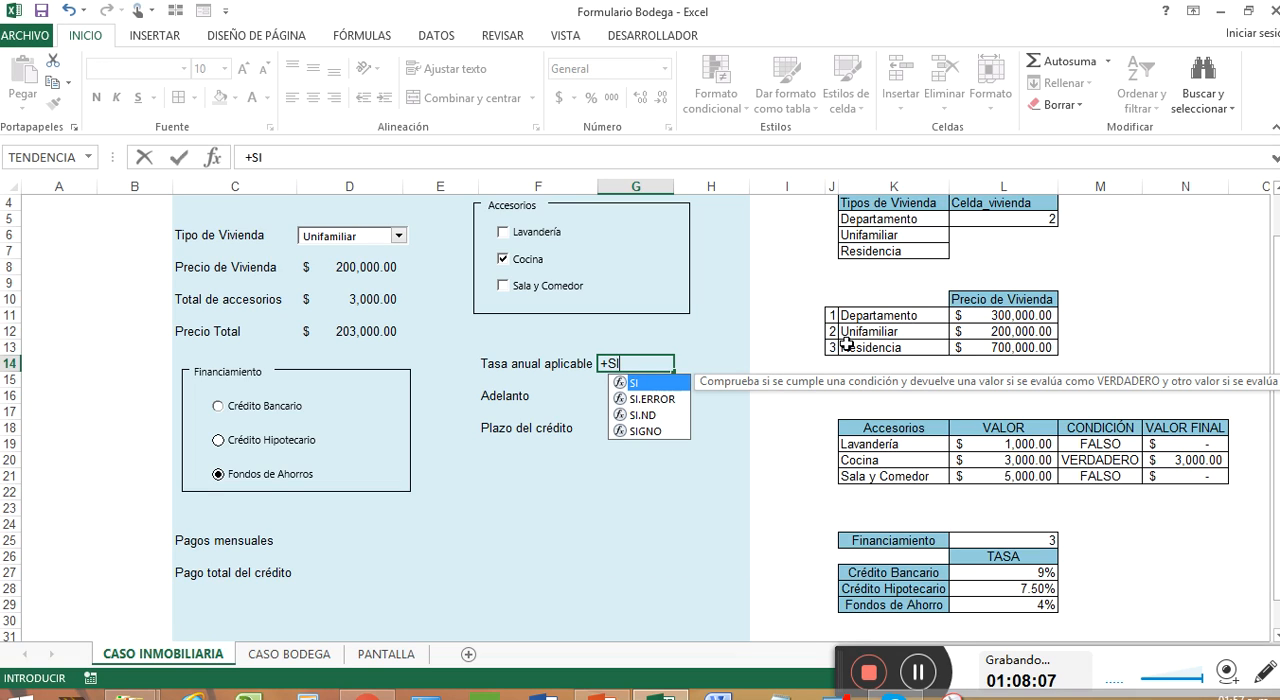
type("(")
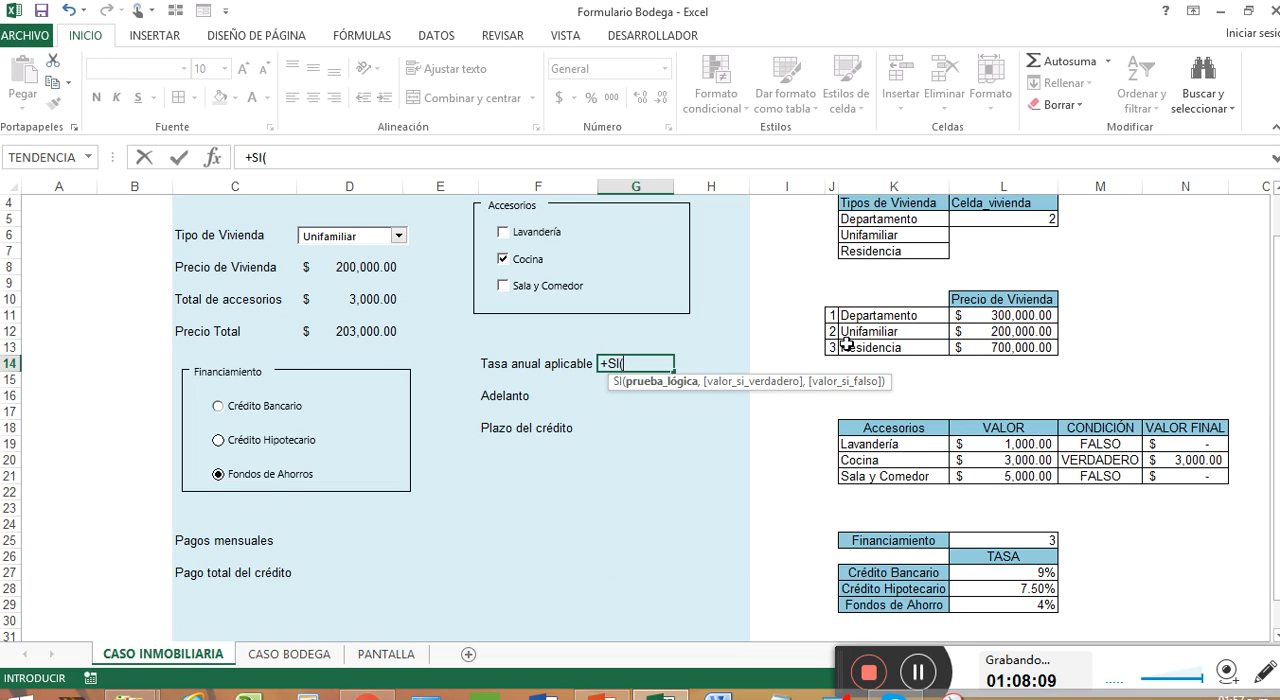
left_click(1045, 540)
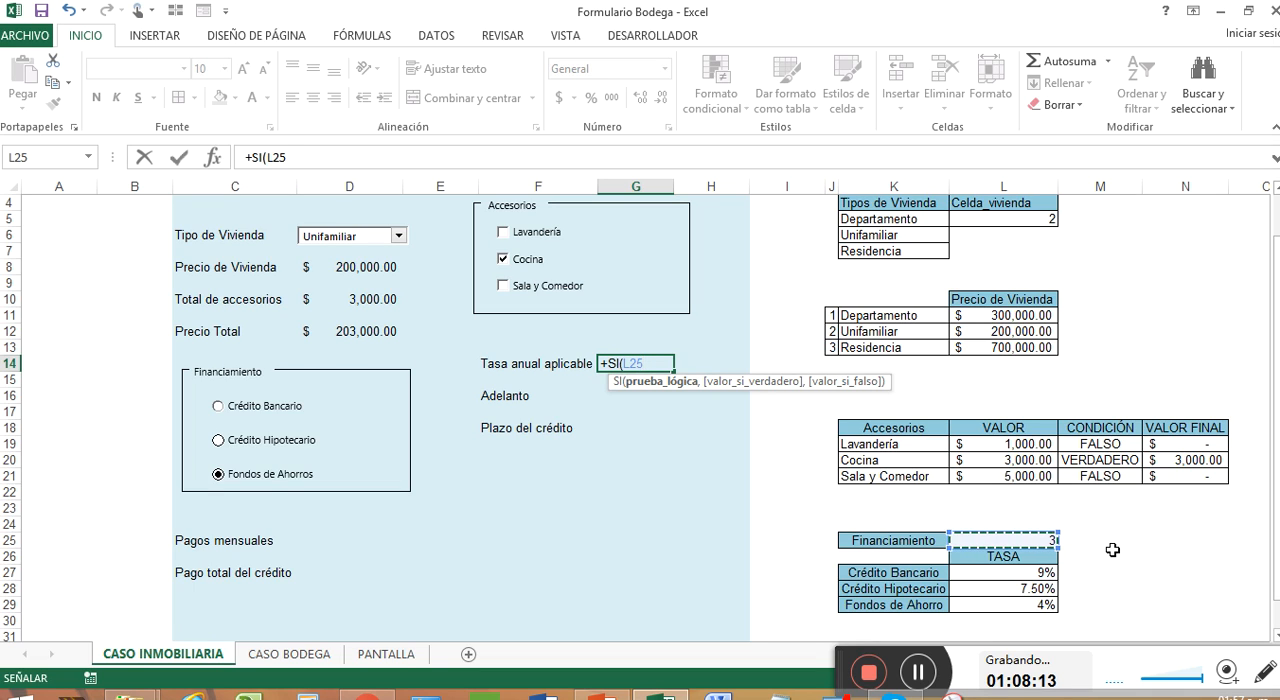
key("Escape")
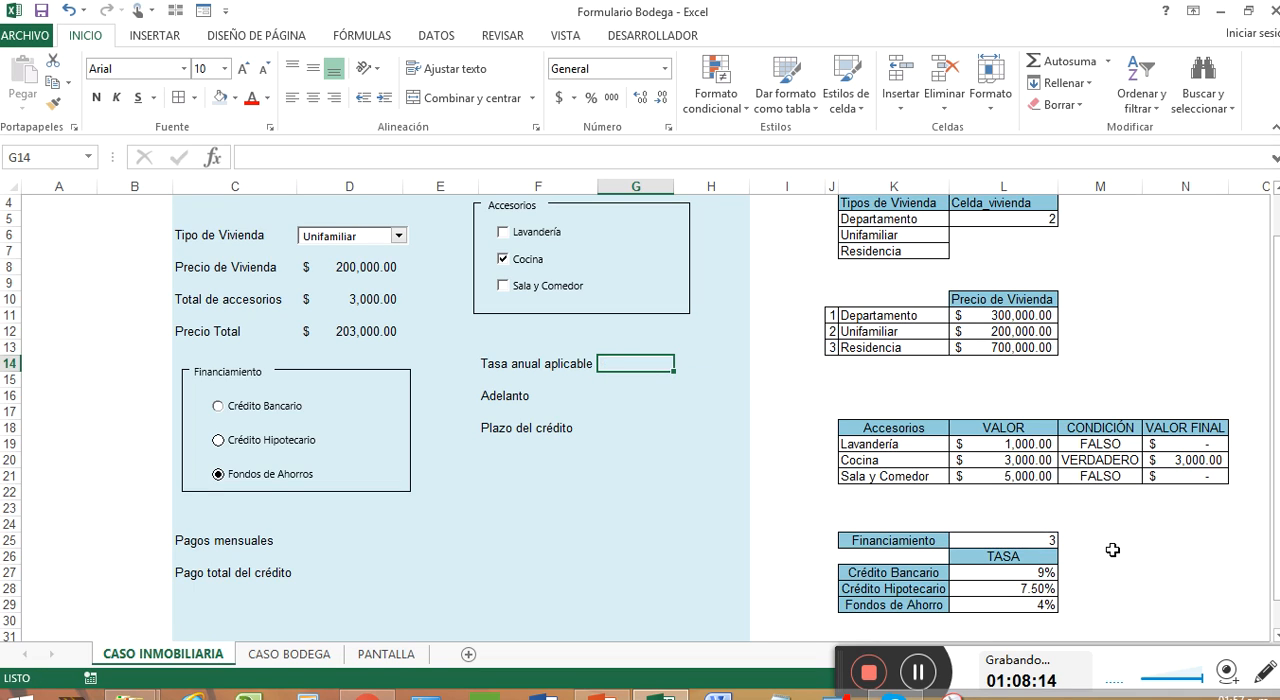
Step: Number the financing types 1, 2 and 3 in J27 to J29, beside their labels
left_click(828, 573)
type("1")
key("Return")
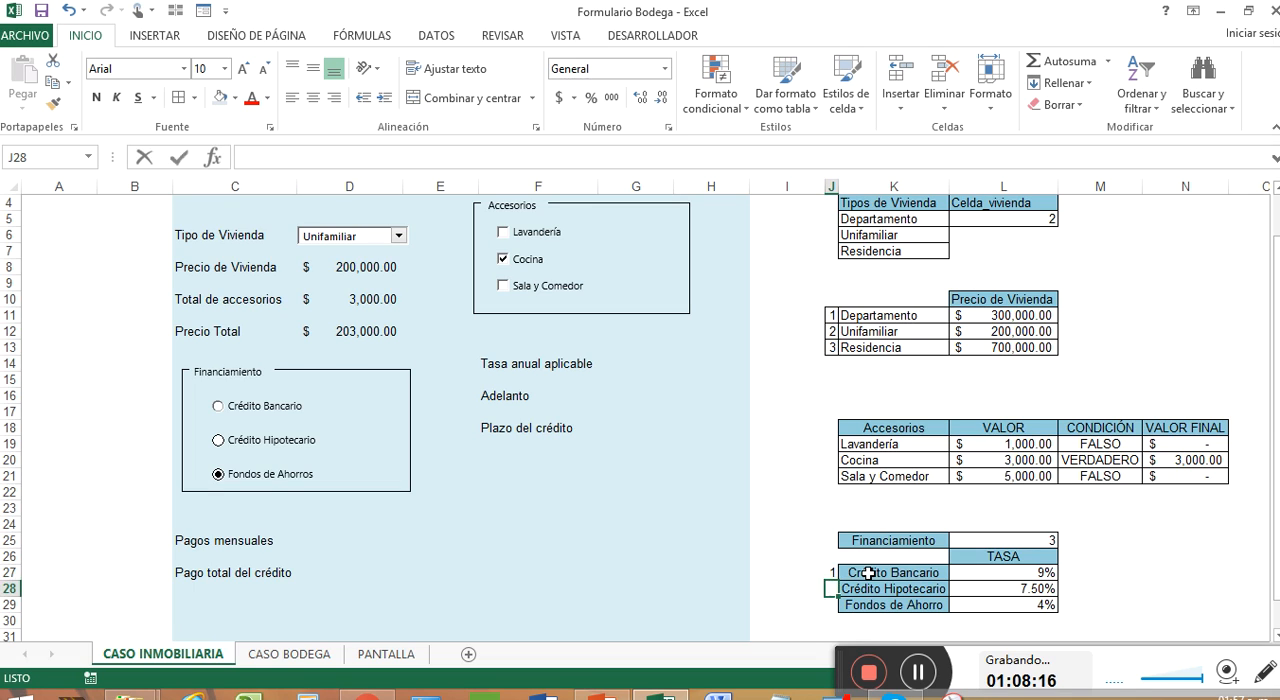
type("2")
key("Return")
type("3")
key("Return")
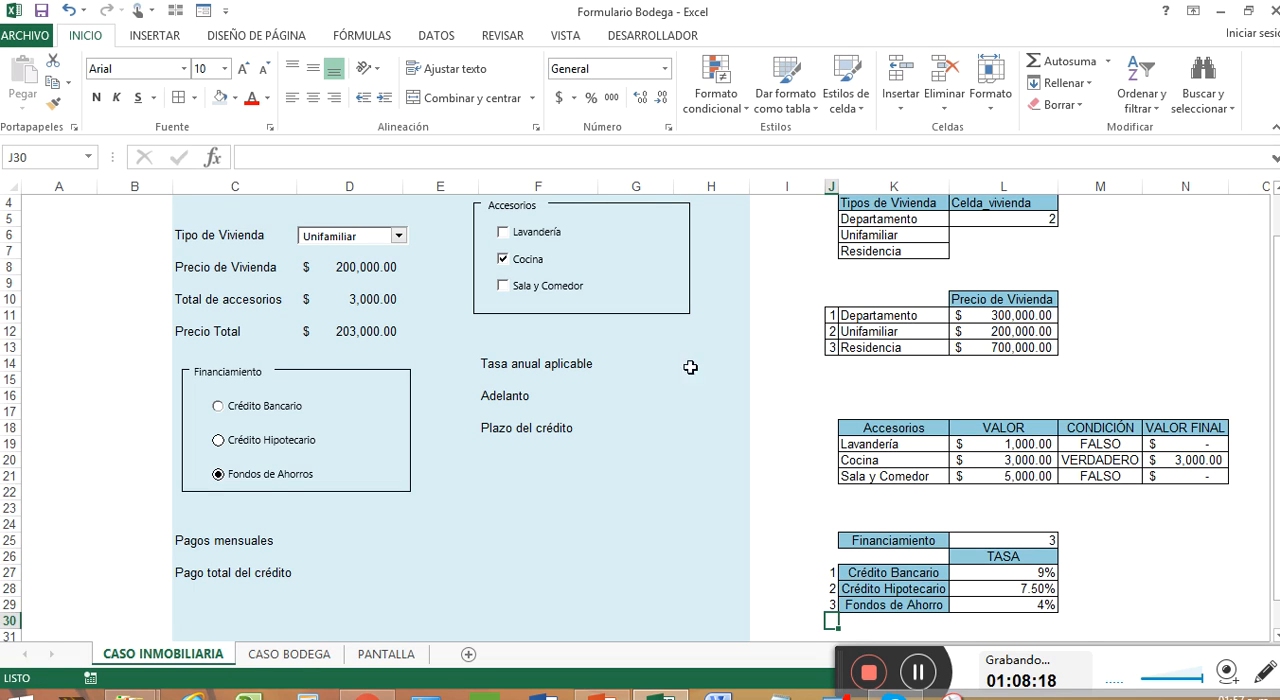
Step: Enter the formula +BUSCARV(L25,J27:L29,3) in G14 to look up the Tasa anual aplicable for the chosen financing
left_click(640, 364)
type("+")
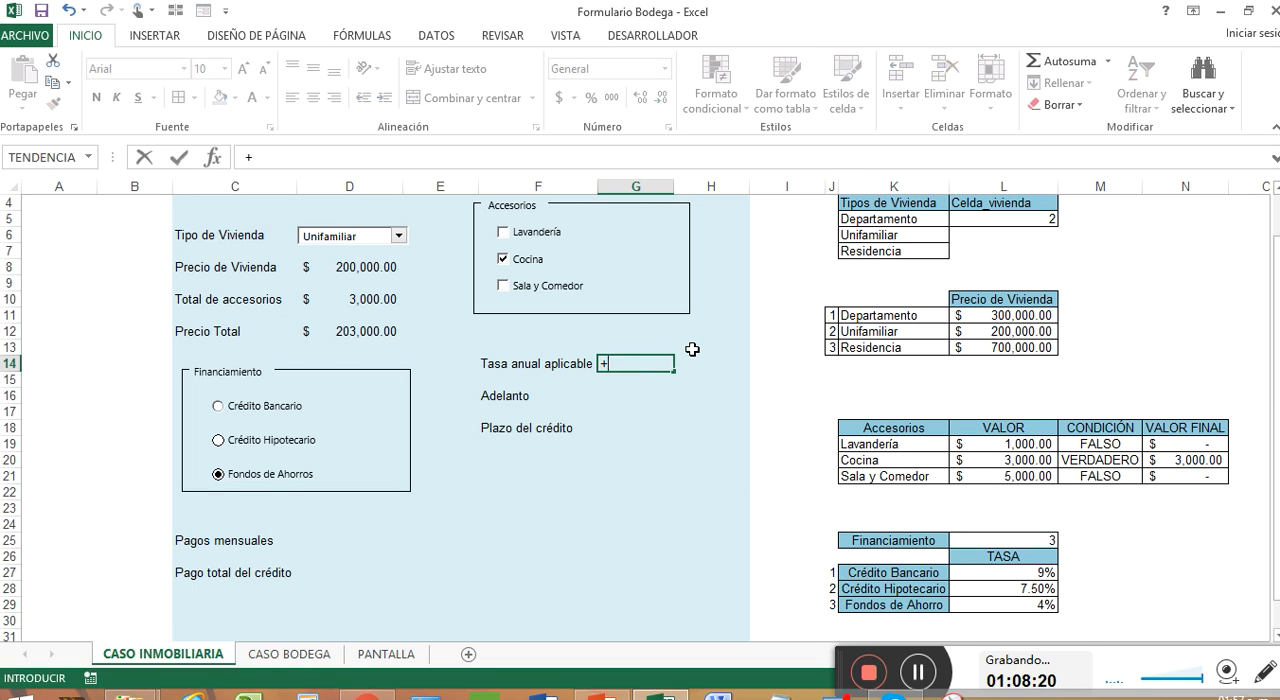
type("BUS")
key("Down")
key("Down")
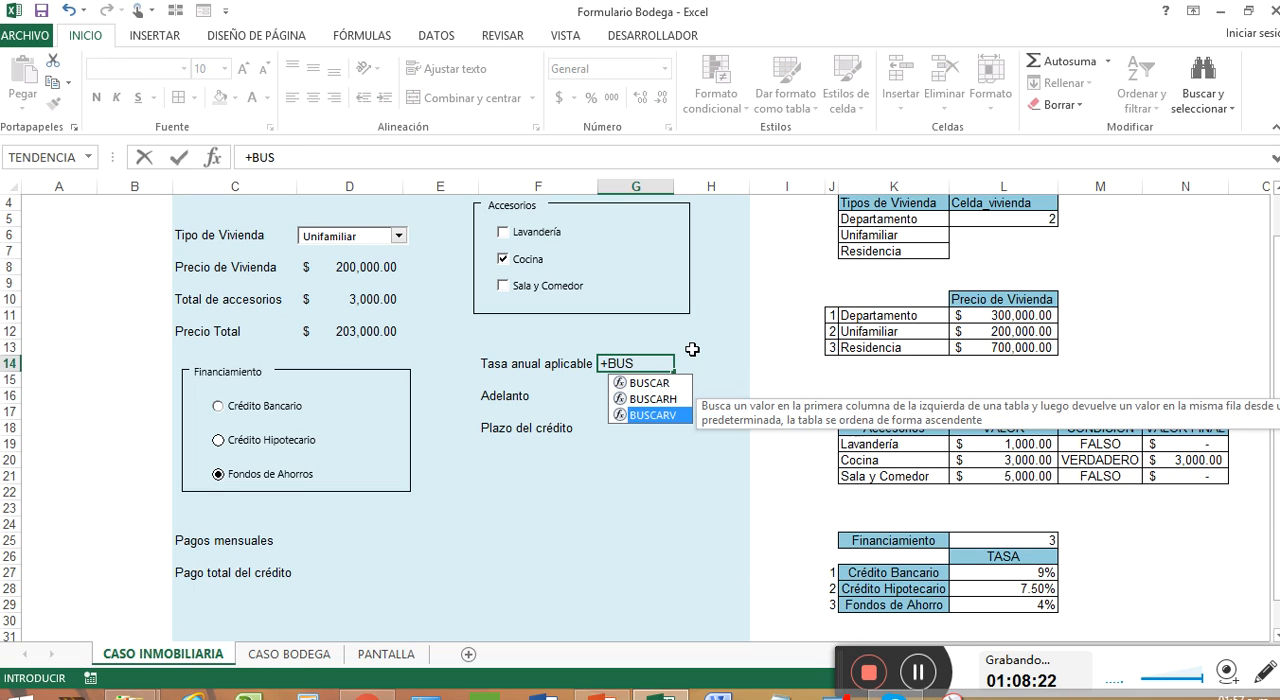
key("Tab")
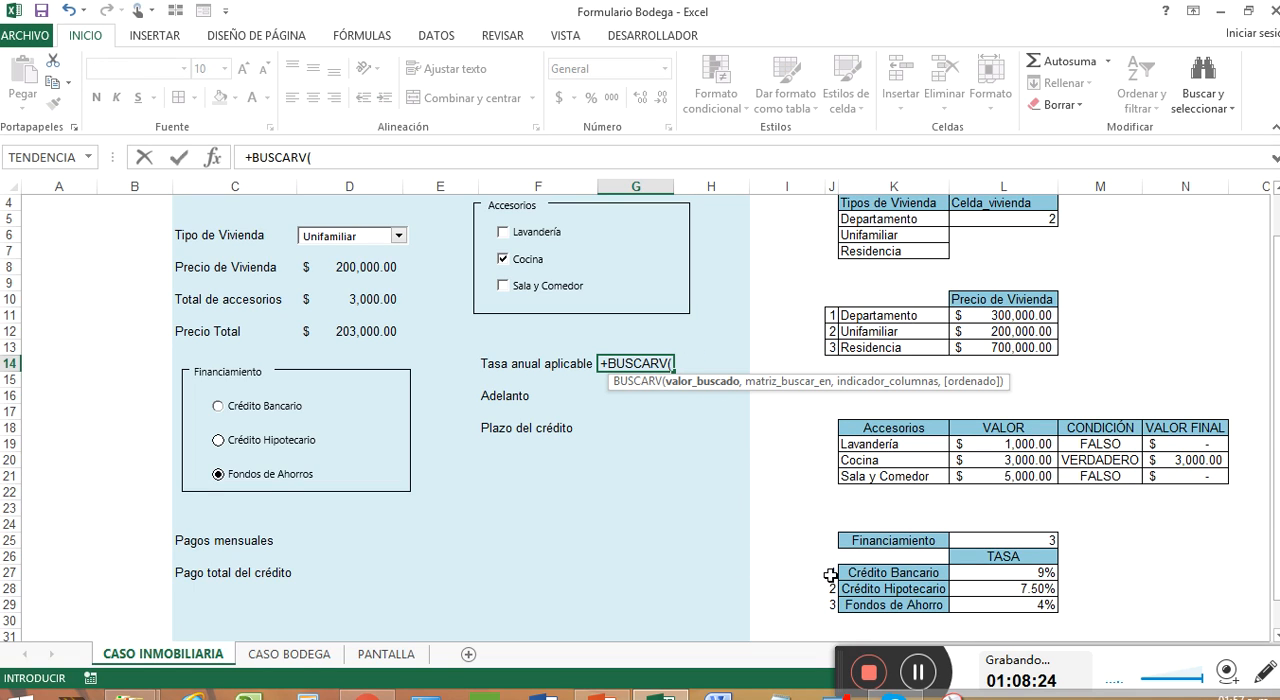
left_click(1004, 538)
type(",")
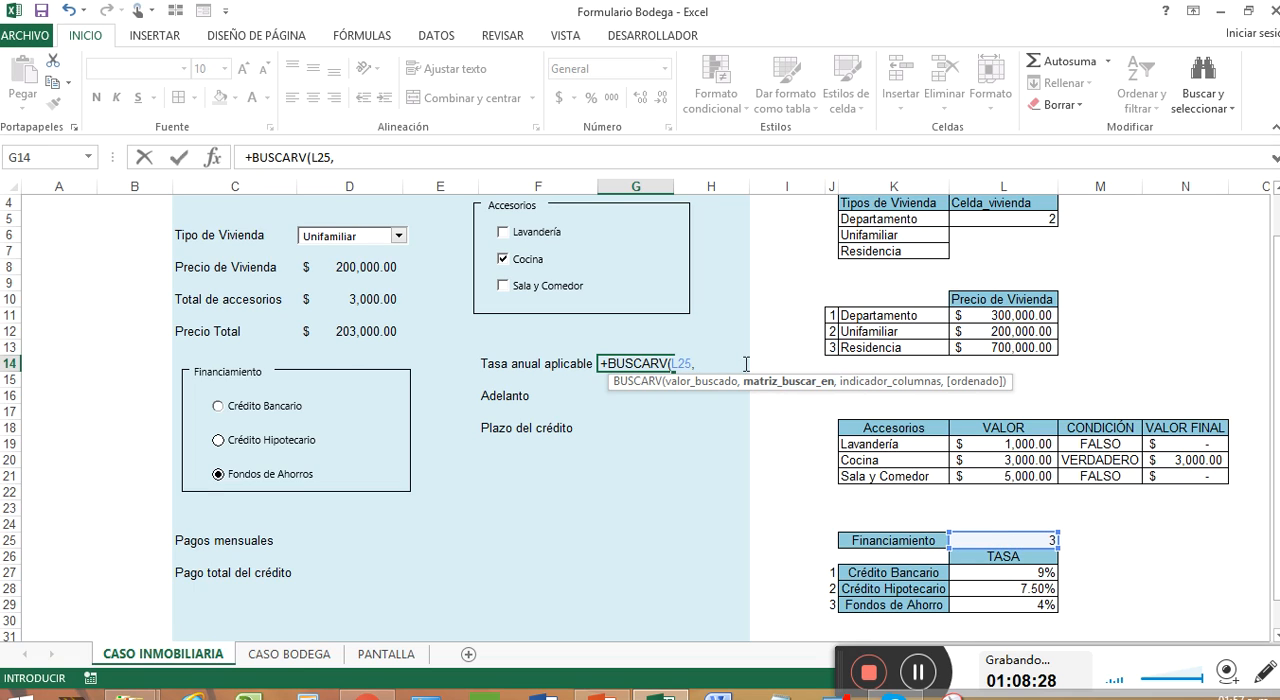
left_click_drag(832, 573, 1013, 610)
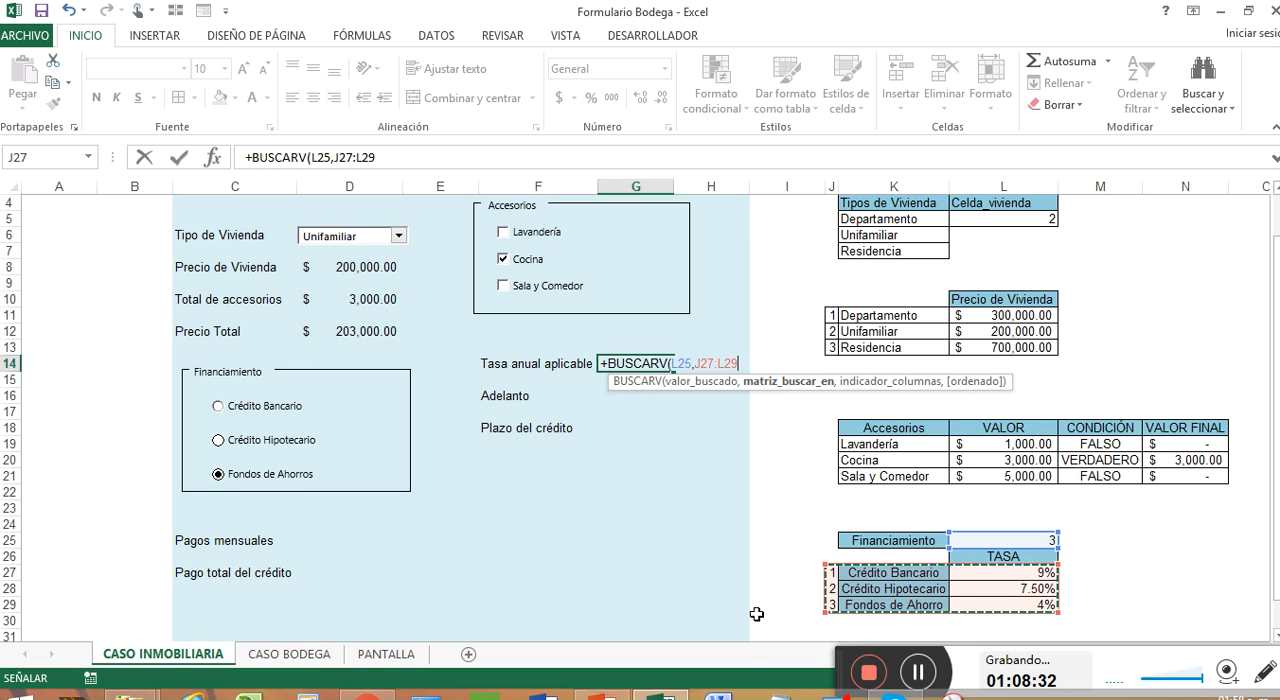
type(",")
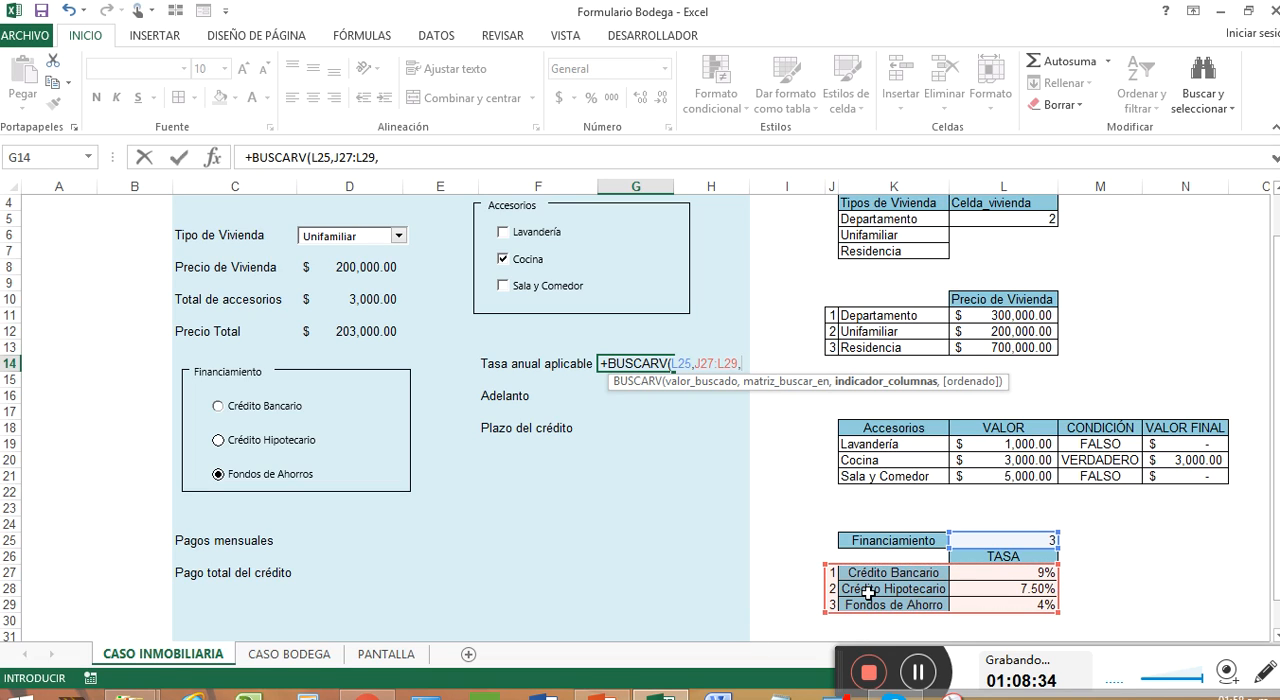
type("3")
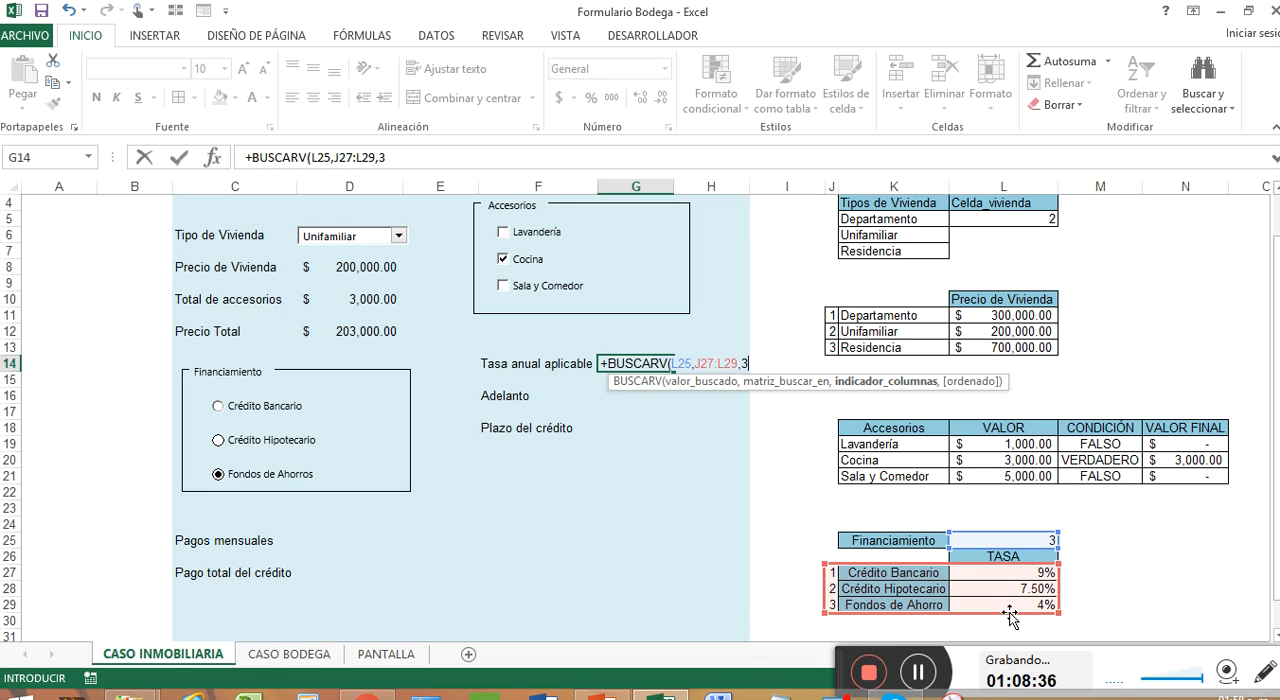
key("Return")
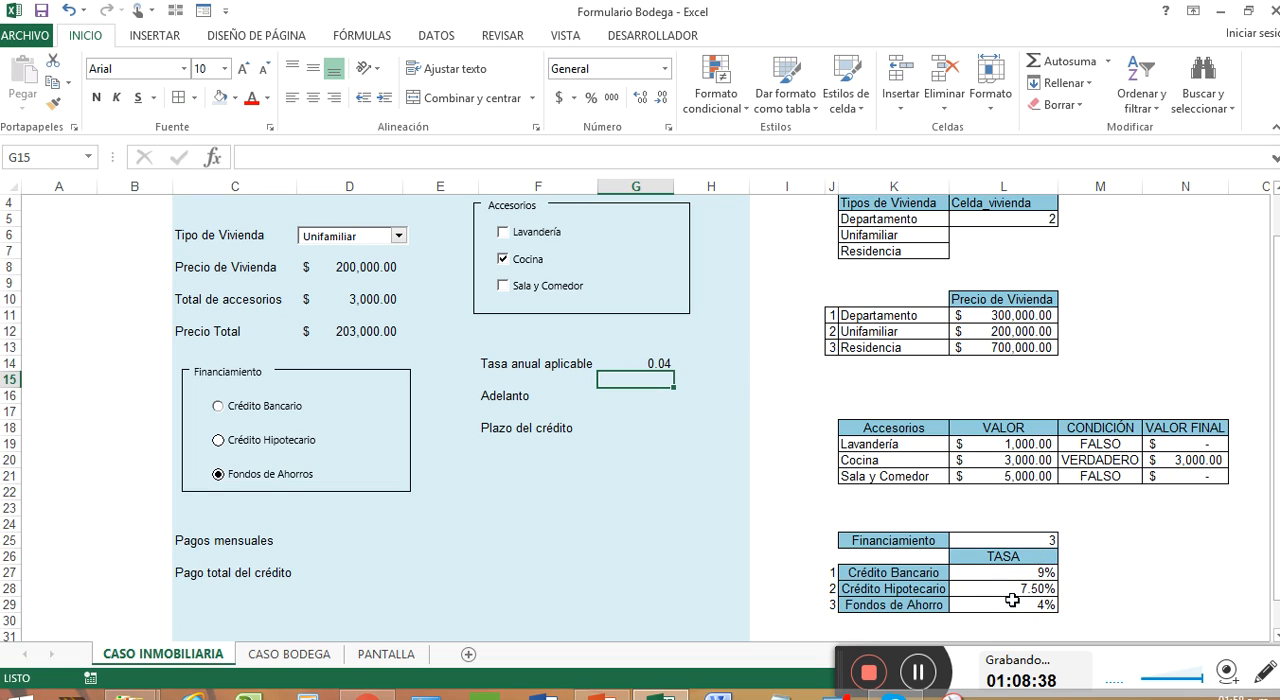
Step: Format the Tasa anual aplicable in G14 as a percentage with two decimals
left_click(663, 366)
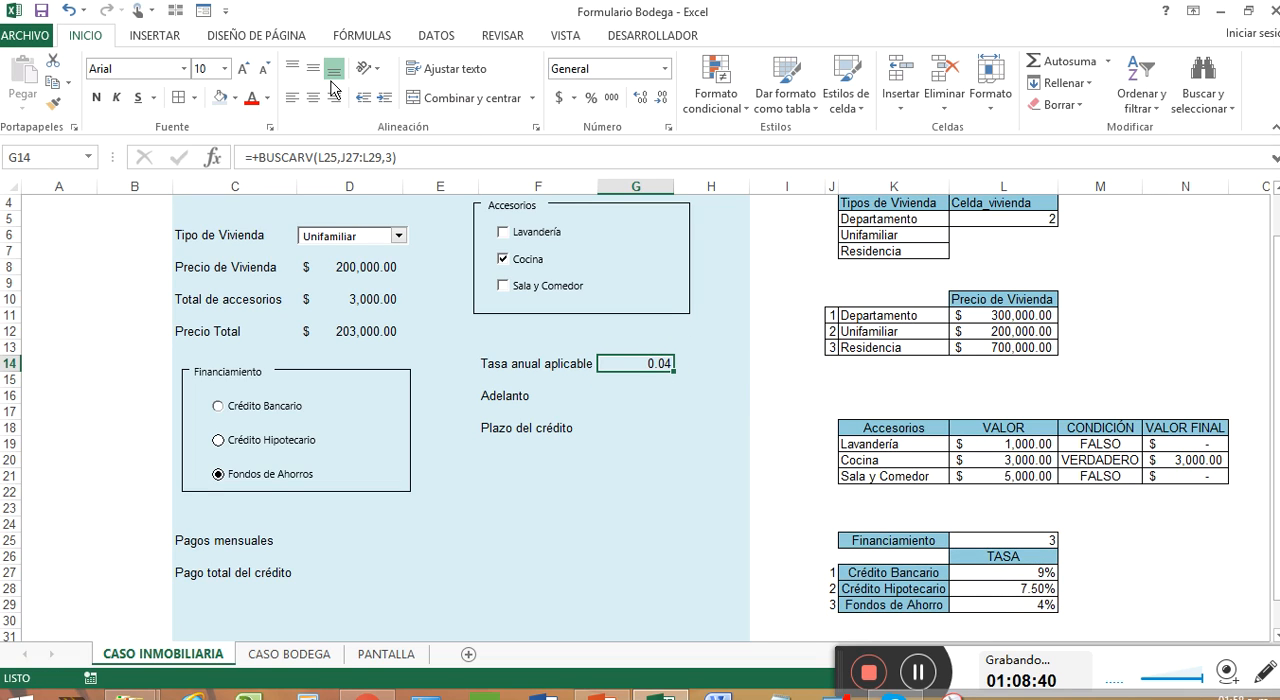
left_click(591, 97)
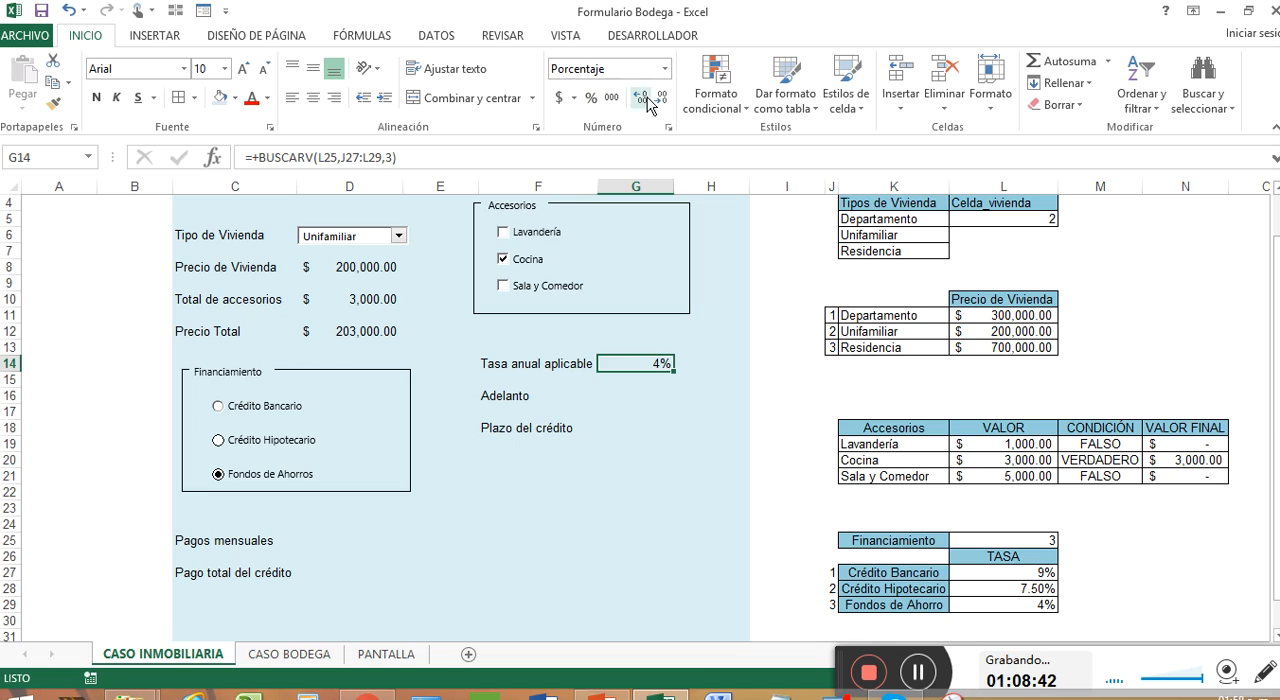
left_click(641, 98)
left_click(646, 100)
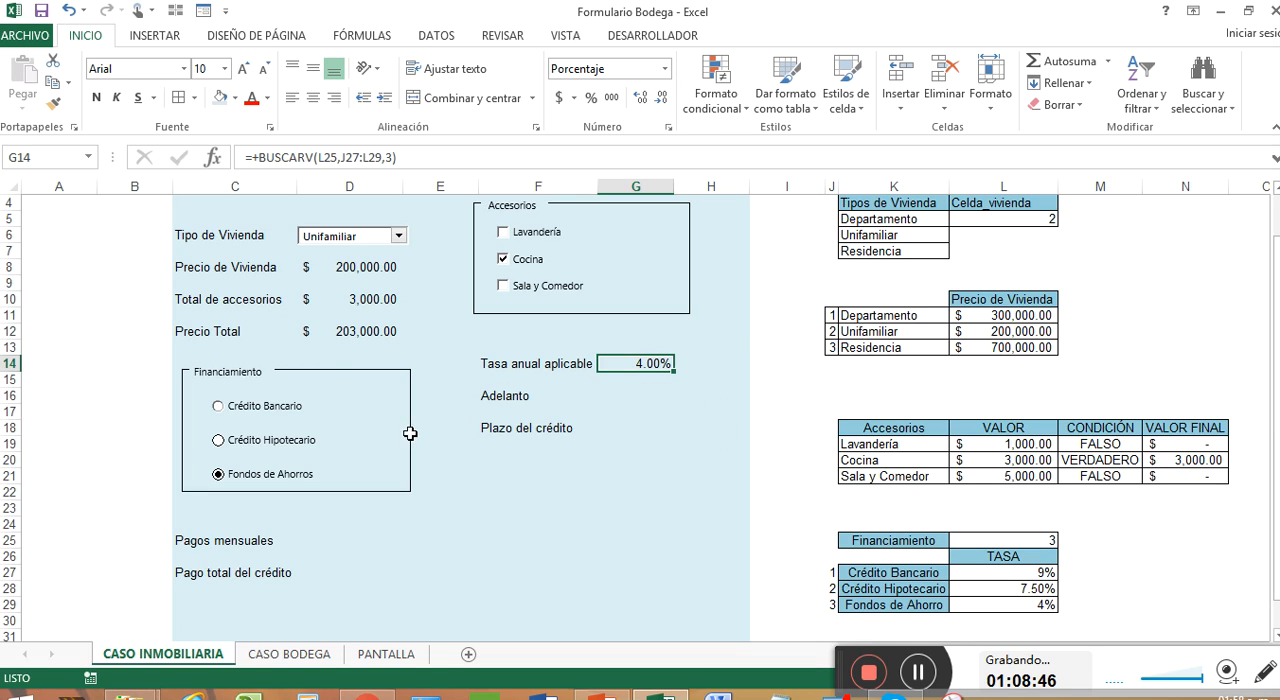
Step: Test the rate lookup by switching the financing option to Crédito Hipotecario and then Crédito Bancario
left_click(264, 449)
left_click(252, 417)
left_click(252, 413)
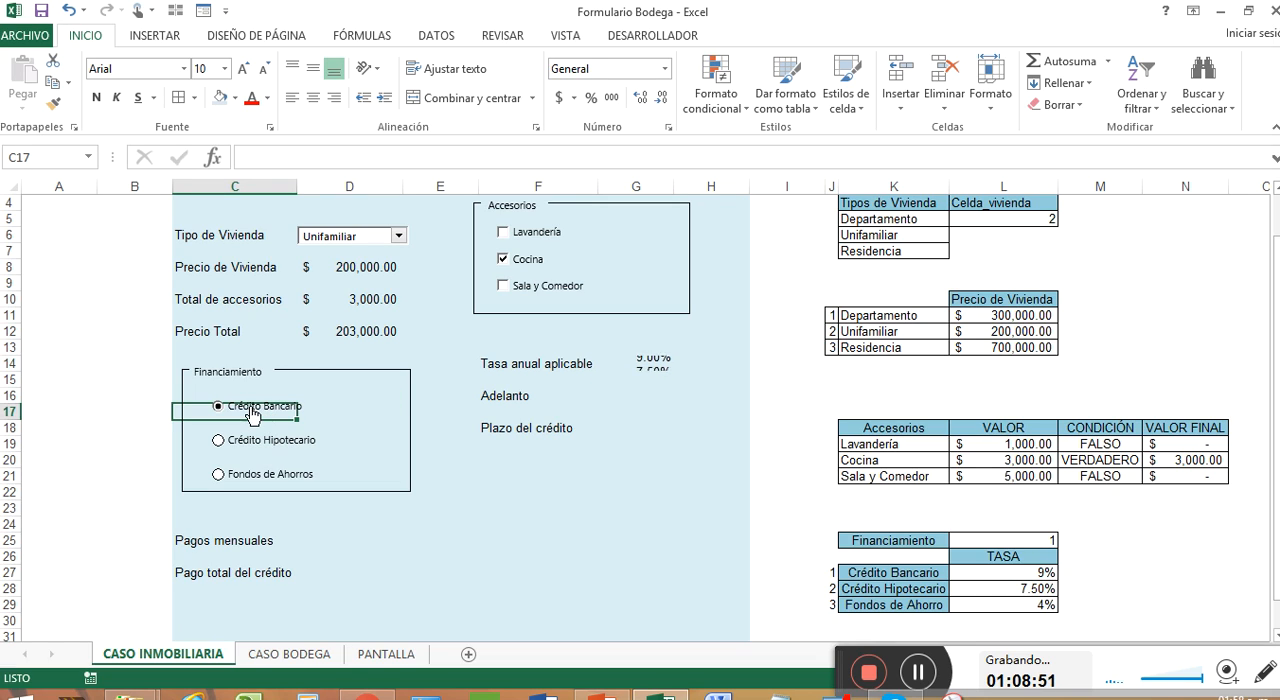
left_click(357, 394)
left_click(463, 478)
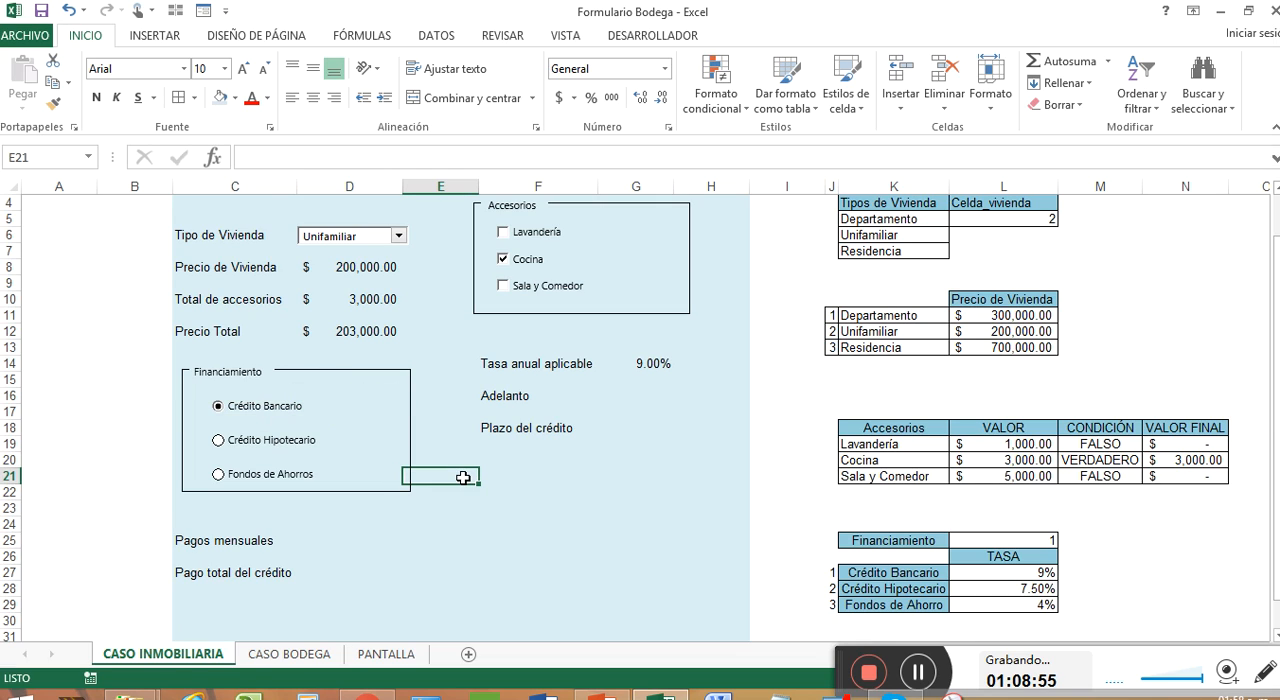
left_click(581, 487)
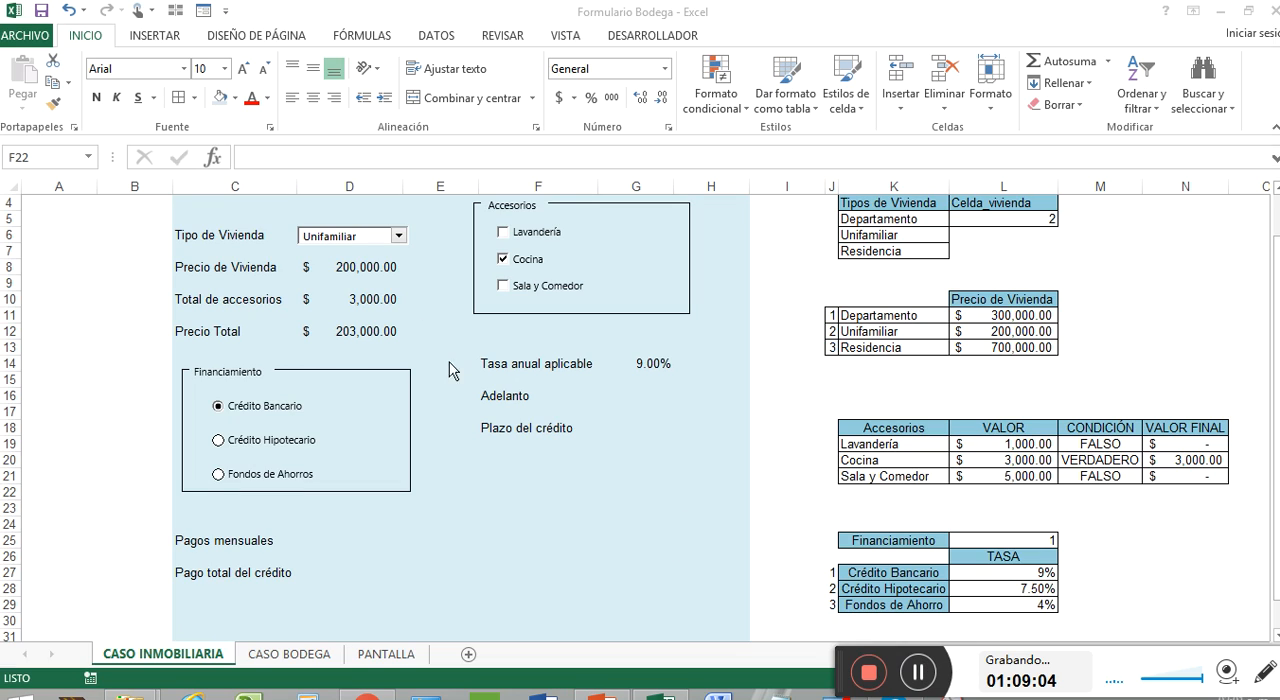
Step: Insert a spin button form control beside the Adelanto cell G16
left_click(660, 398)
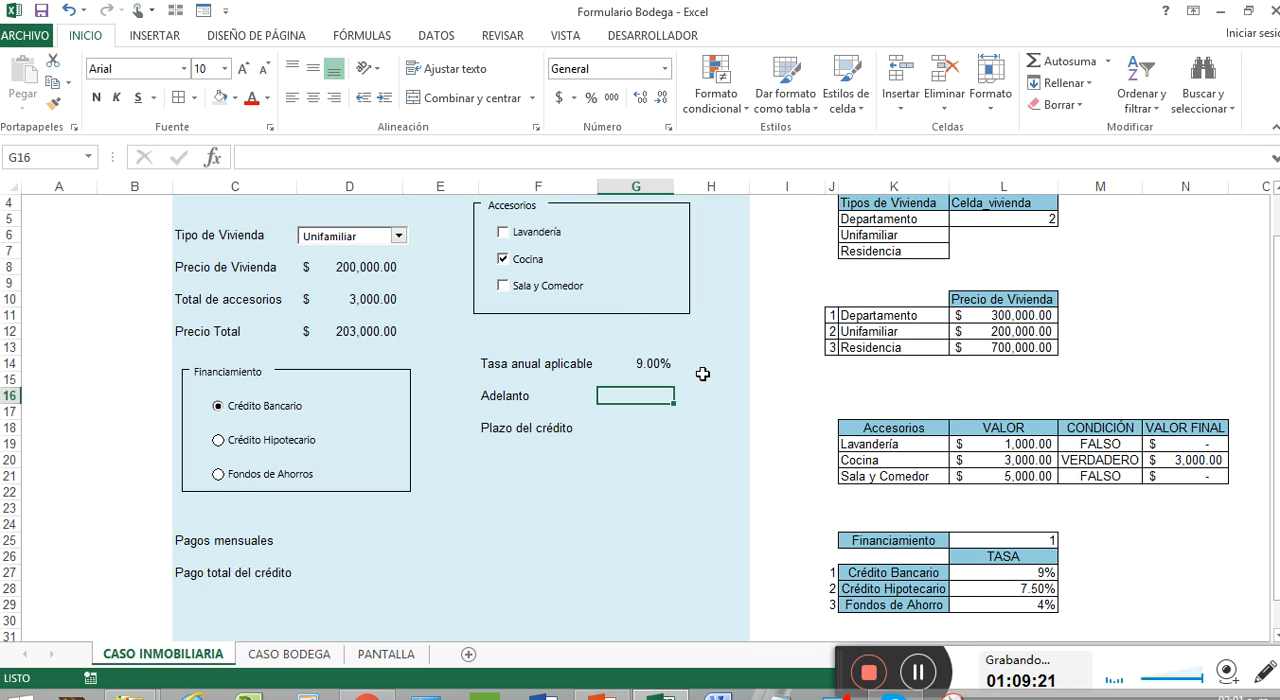
left_click(155, 37)
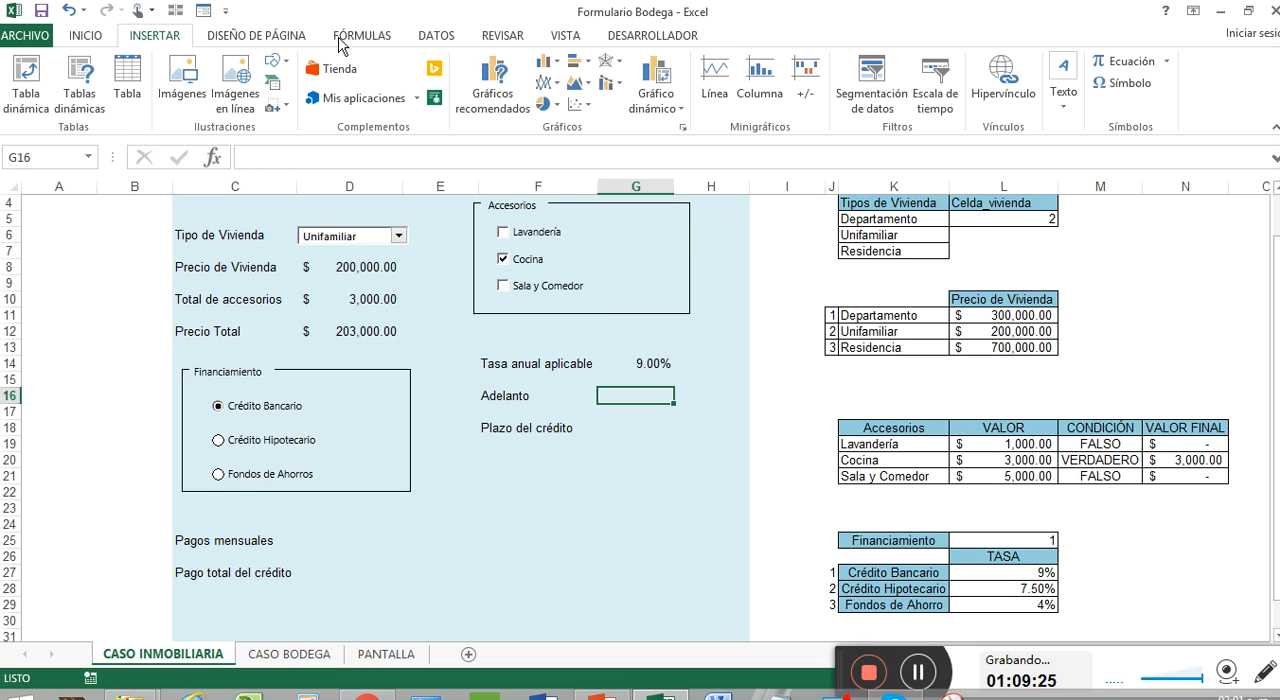
left_click(648, 36)
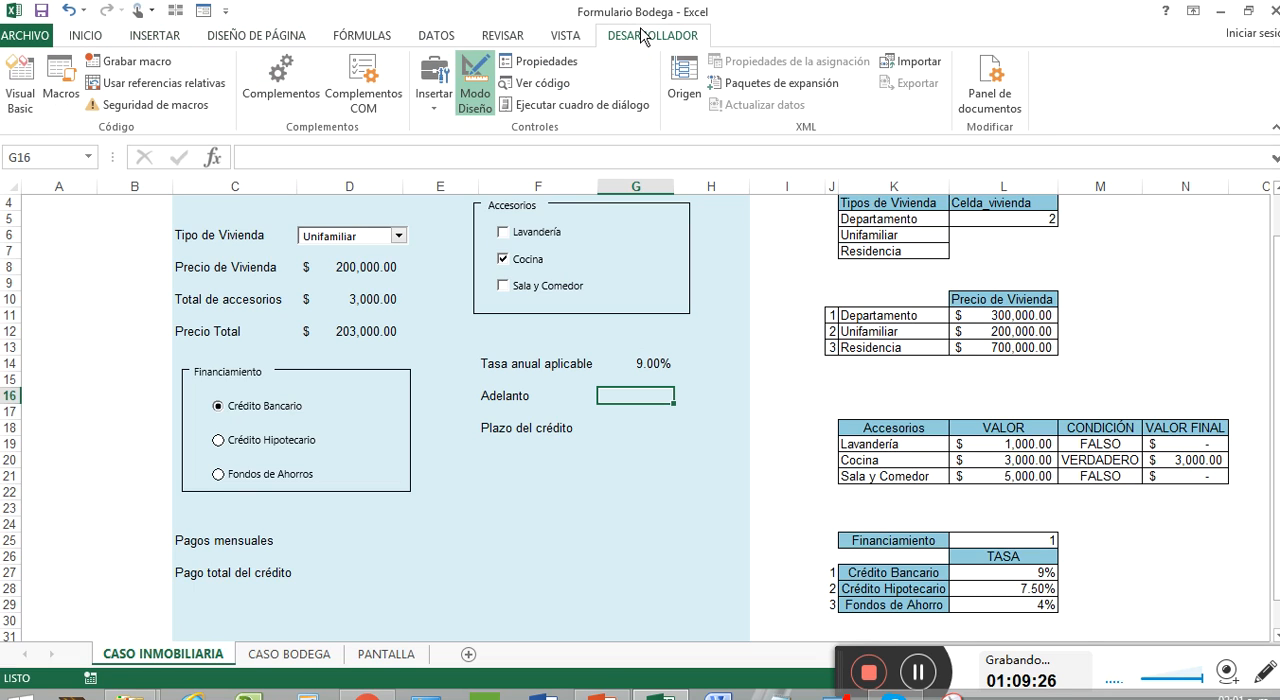
left_click(447, 117)
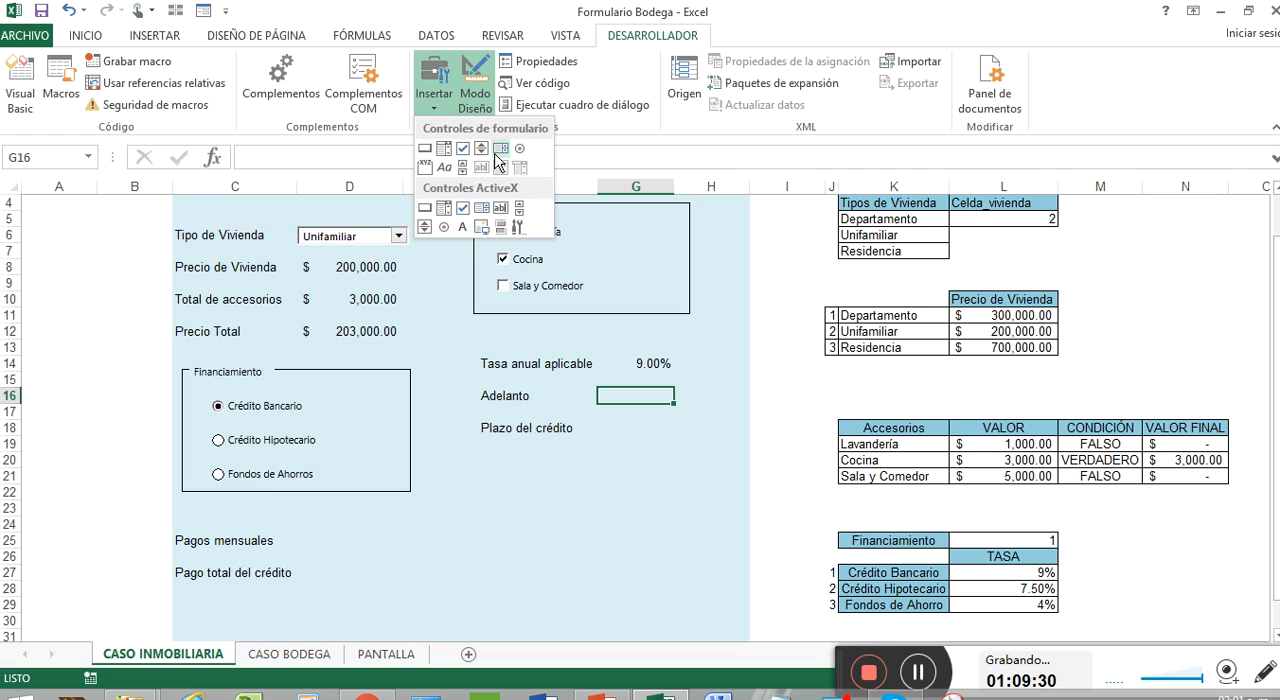
left_click(481, 150)
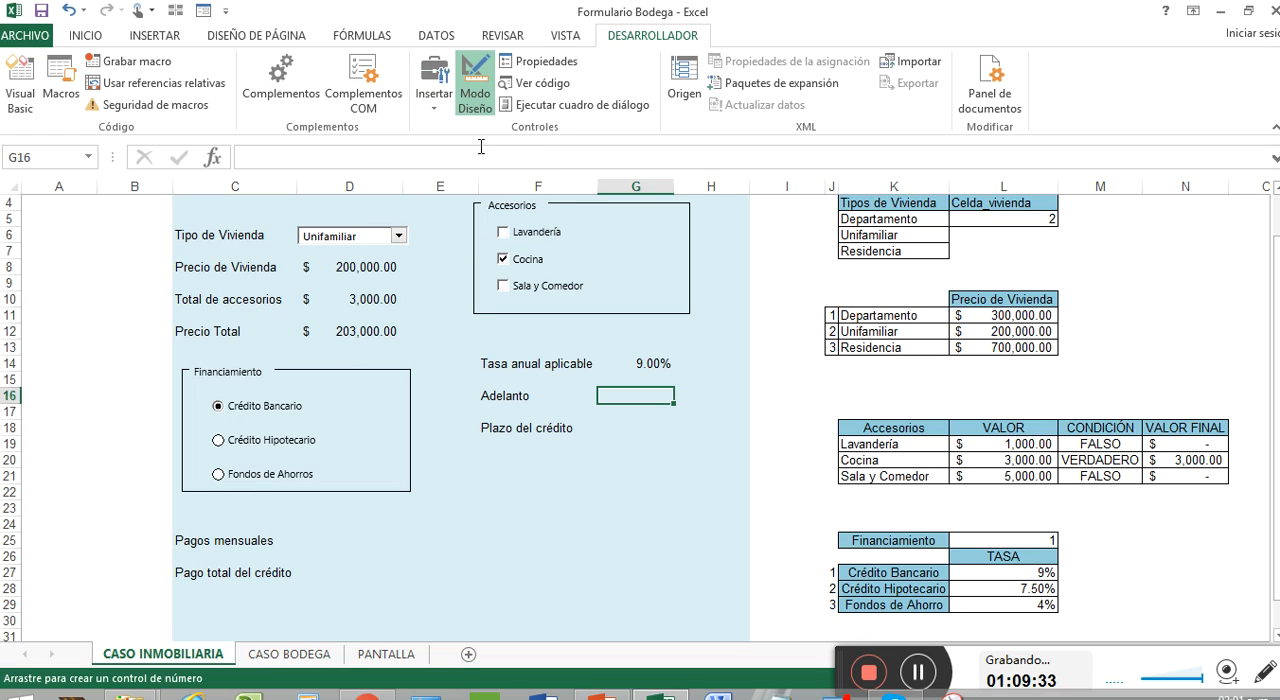
left_click(436, 100)
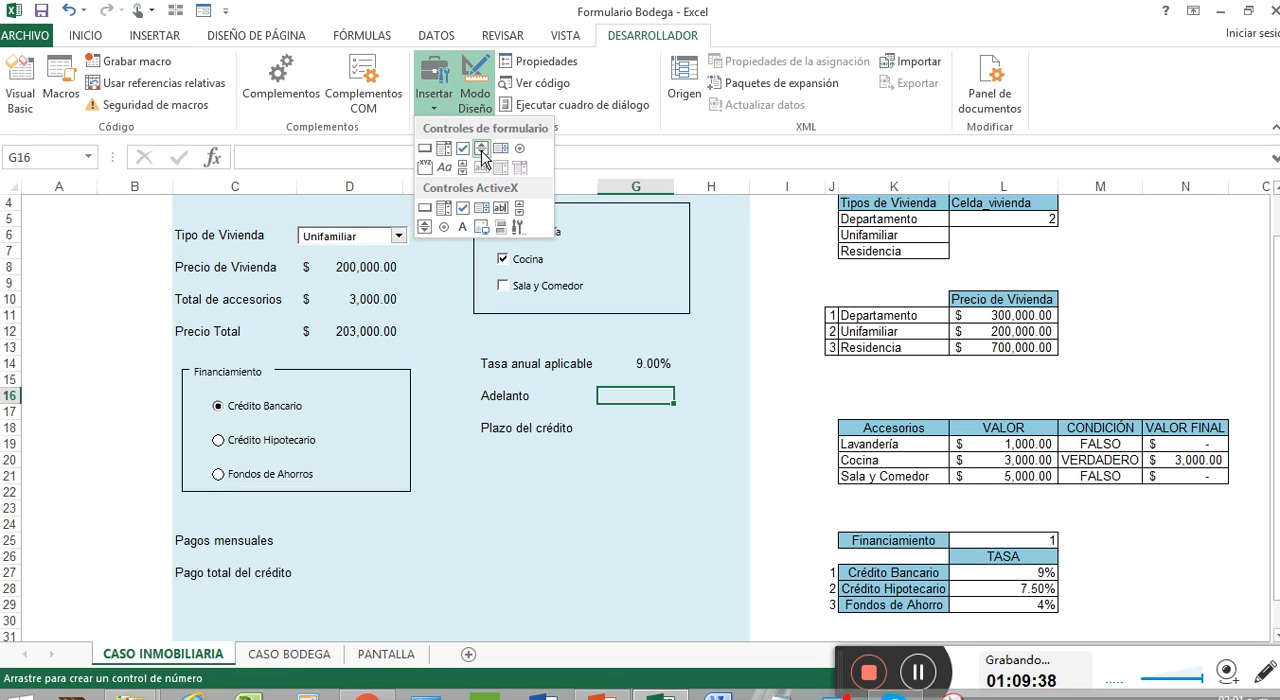
left_click(482, 153)
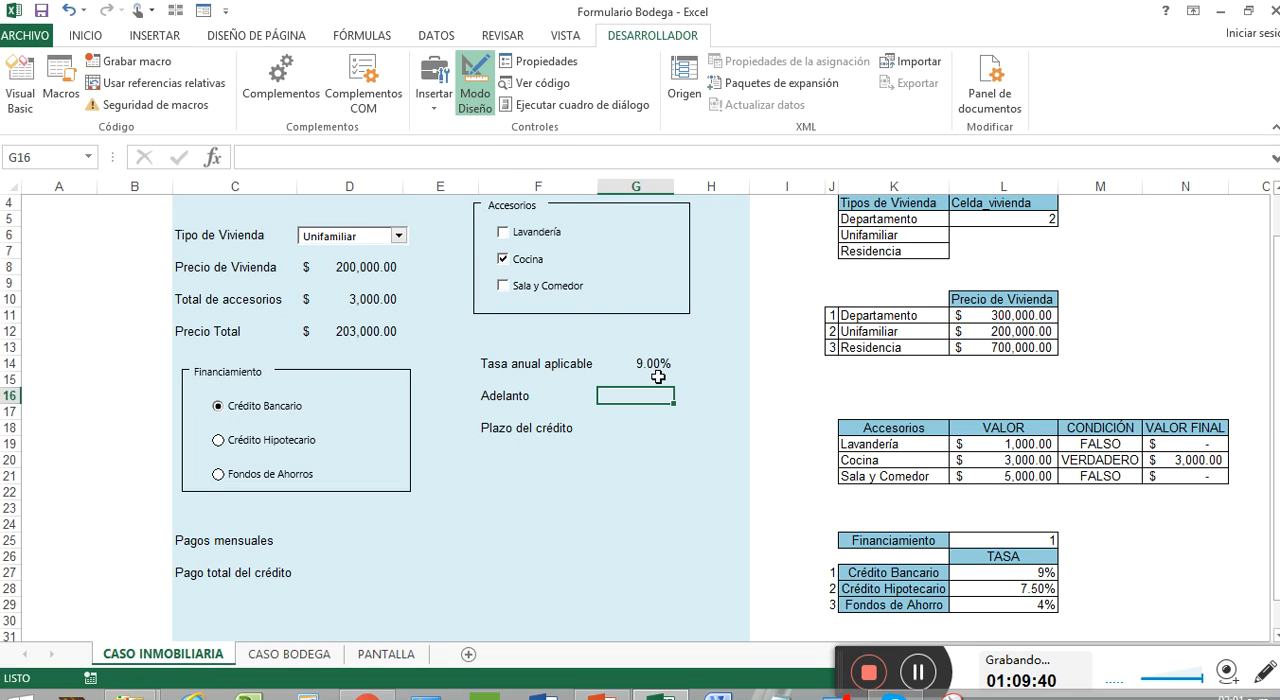
left_click(434, 85)
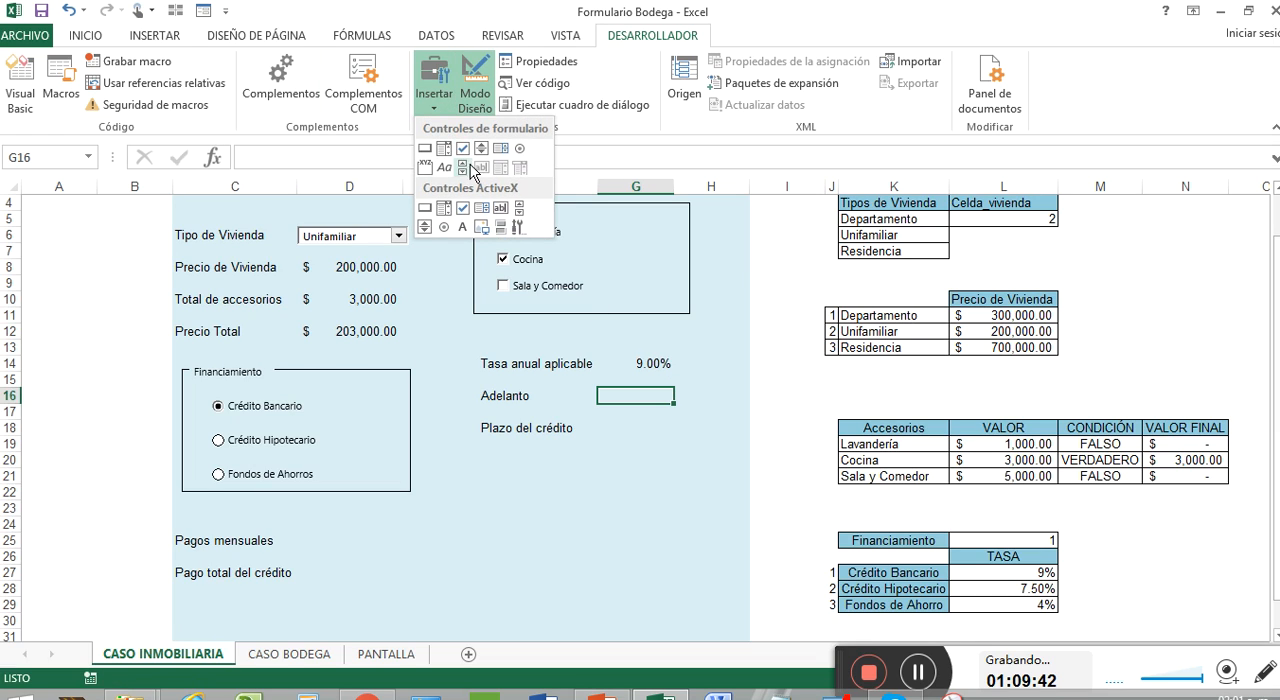
left_click(478, 151)
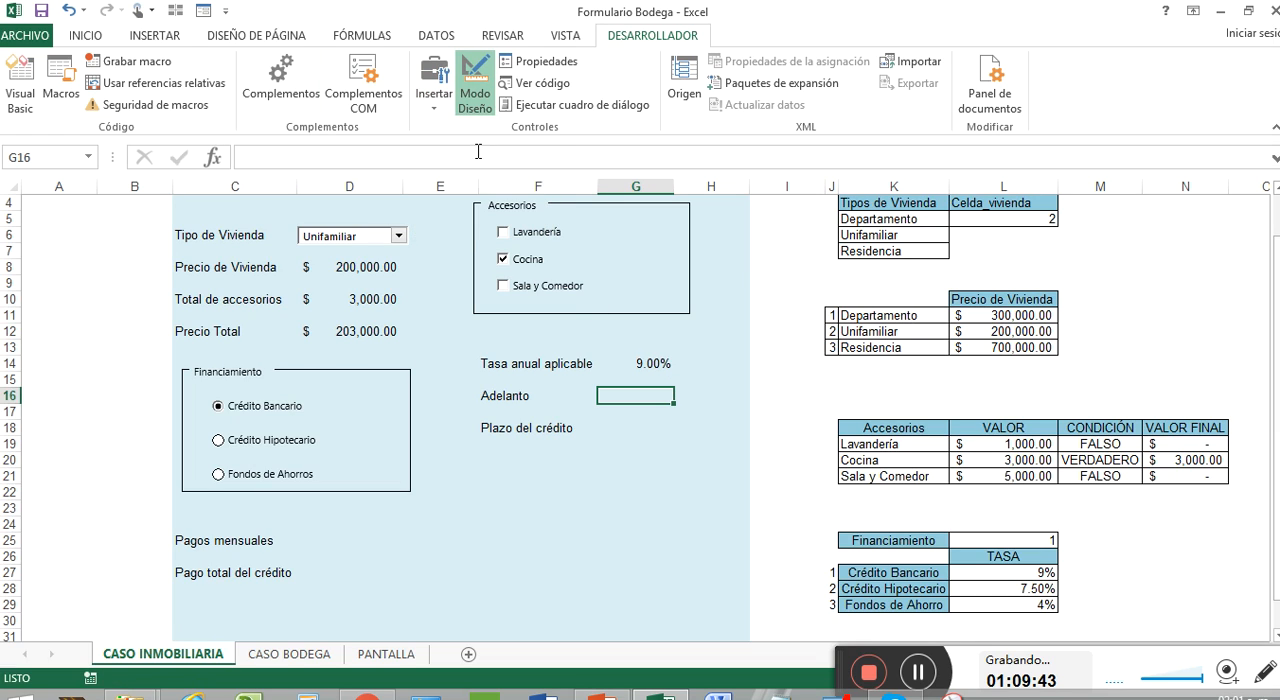
left_click_drag(678, 381, 706, 410)
Step: Set the Adelanto spin button's current value to 1, minimum to 1 and maximum to 8
right_click(700, 392)
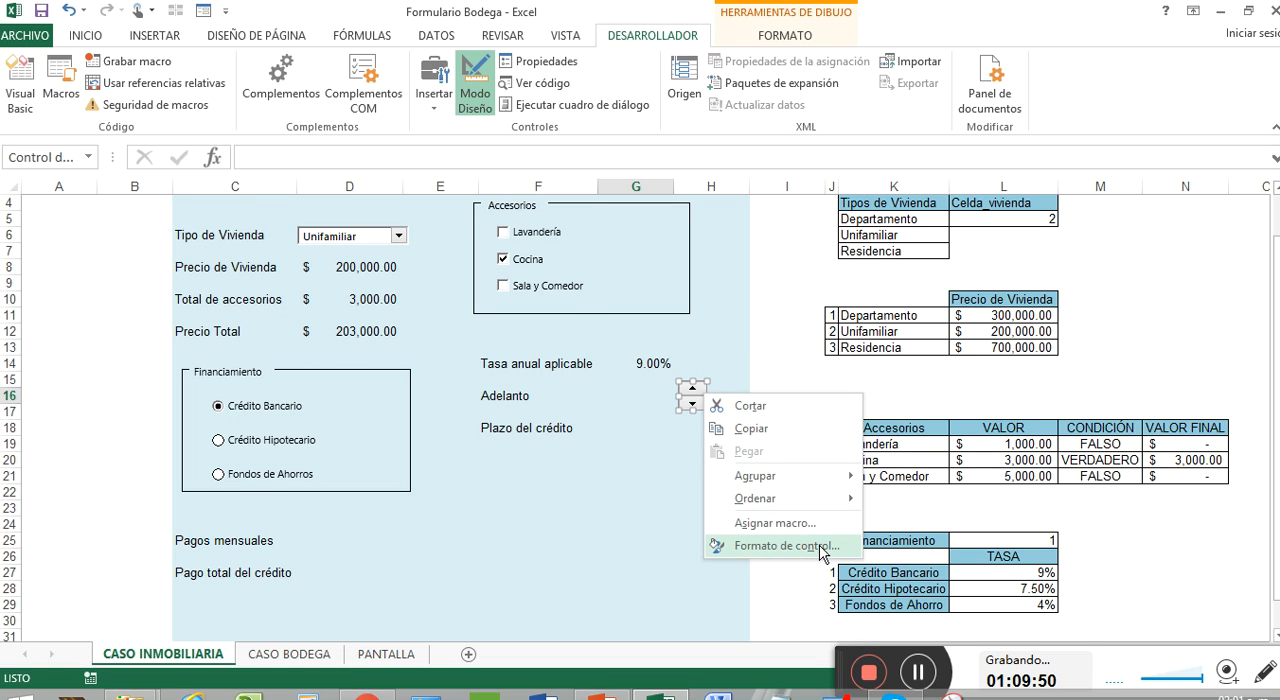
left_click(786, 545)
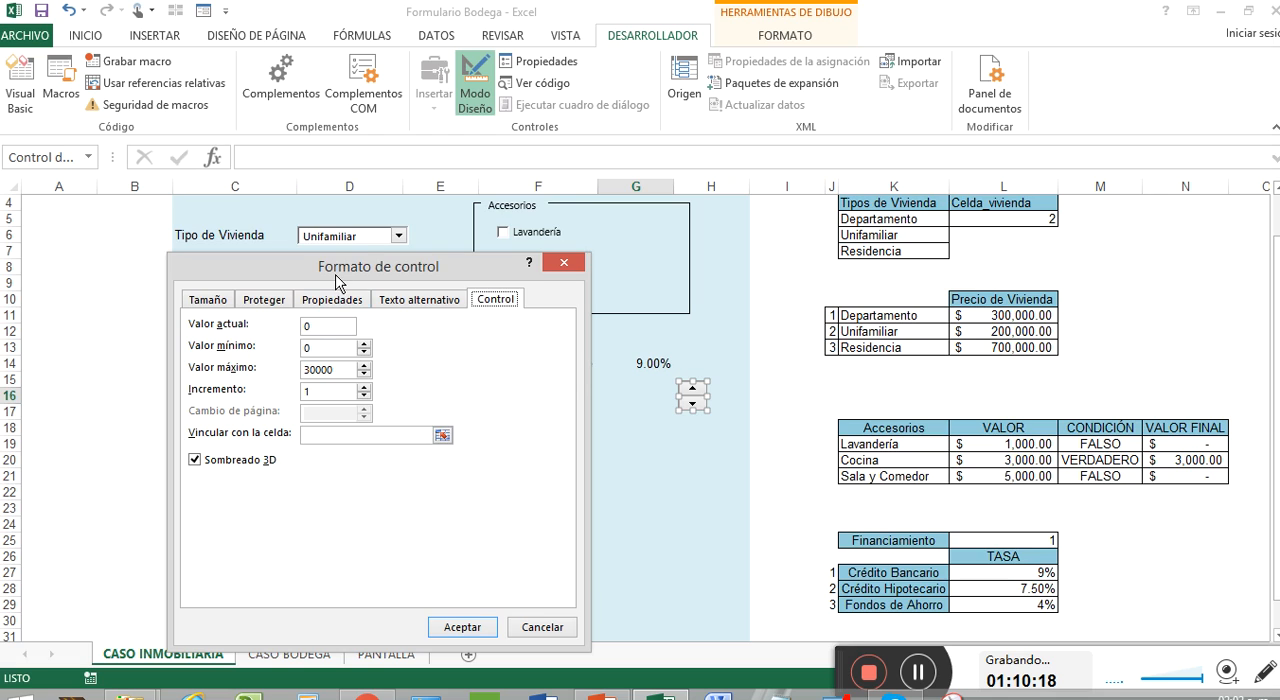
left_click_drag(336, 273, 318, 241)
left_click(316, 293)
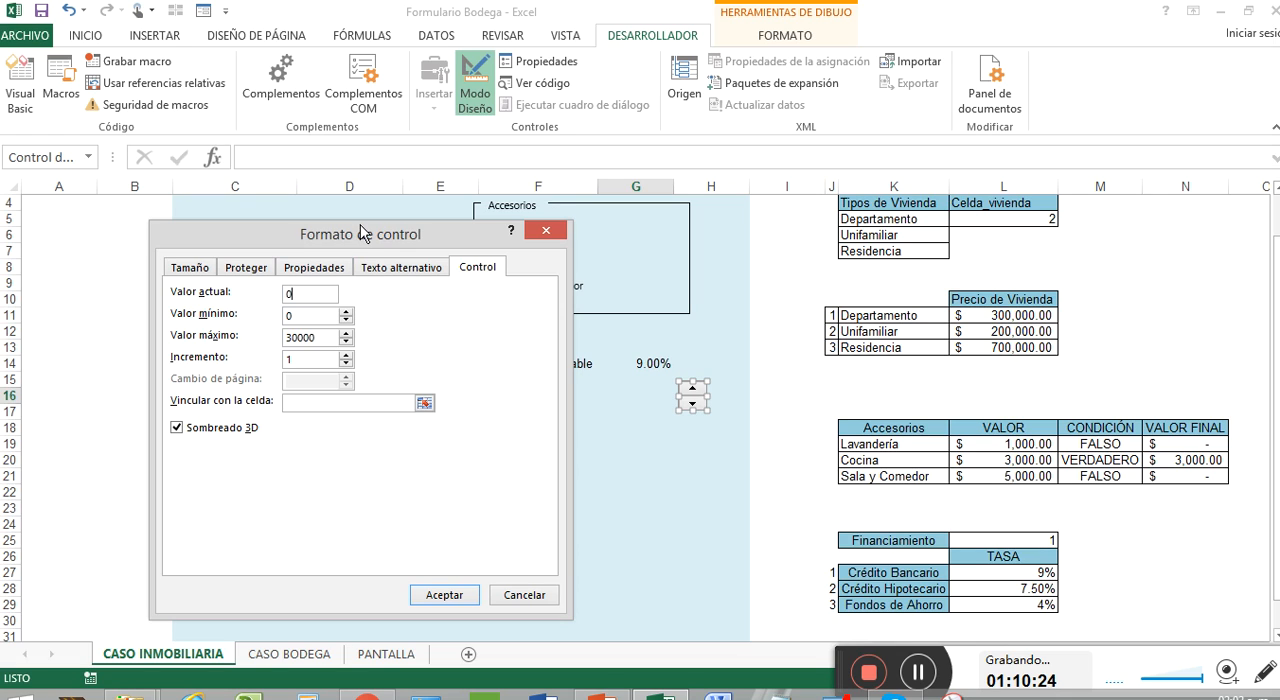
double_click(290, 295)
type("1")
double_click(307, 316)
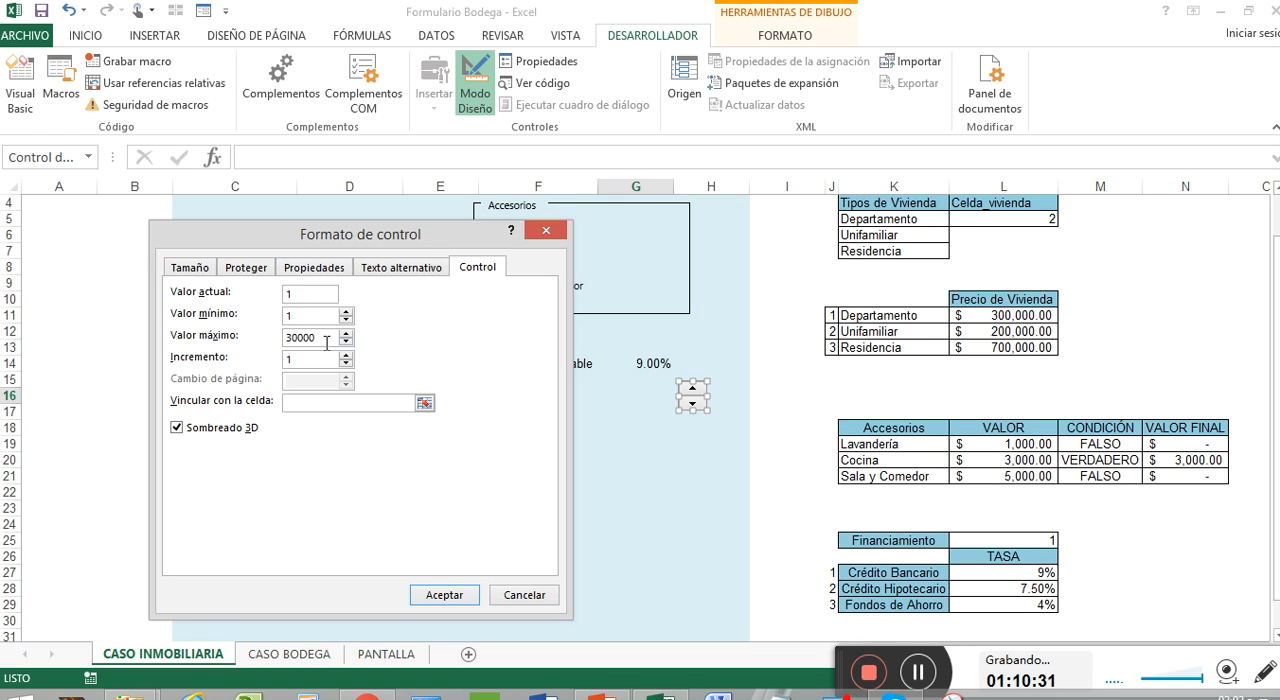
type("1")
left_click_drag(320, 338, 281, 340)
type("8")
Step: Link the Adelanto spin button to cell O26 and apply the control settings
left_click(425, 402)
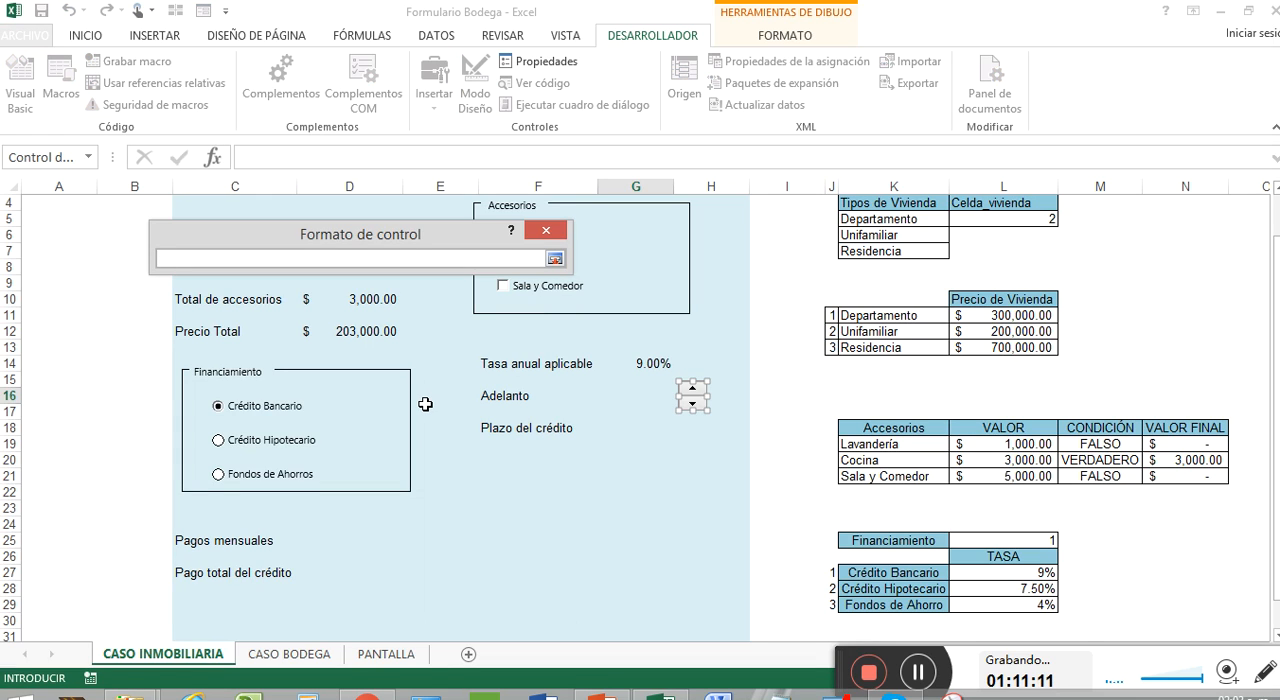
scroll(1171, 470, "down", 2)
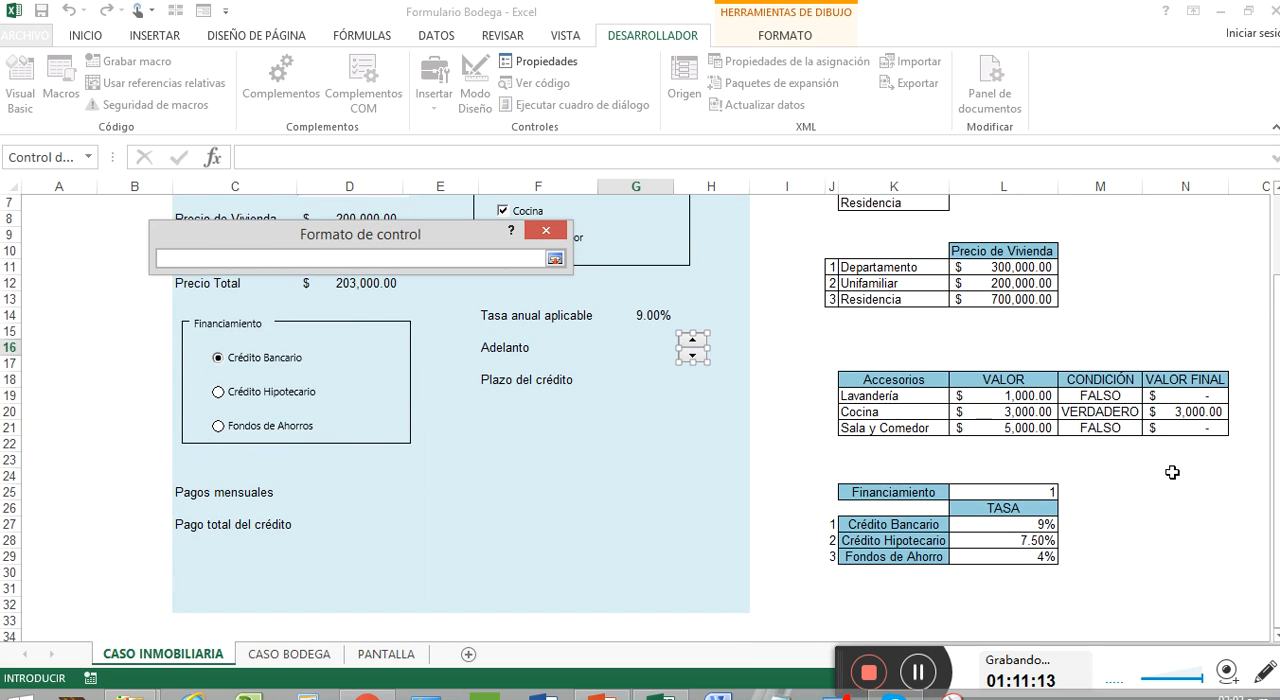
left_click(1245, 459)
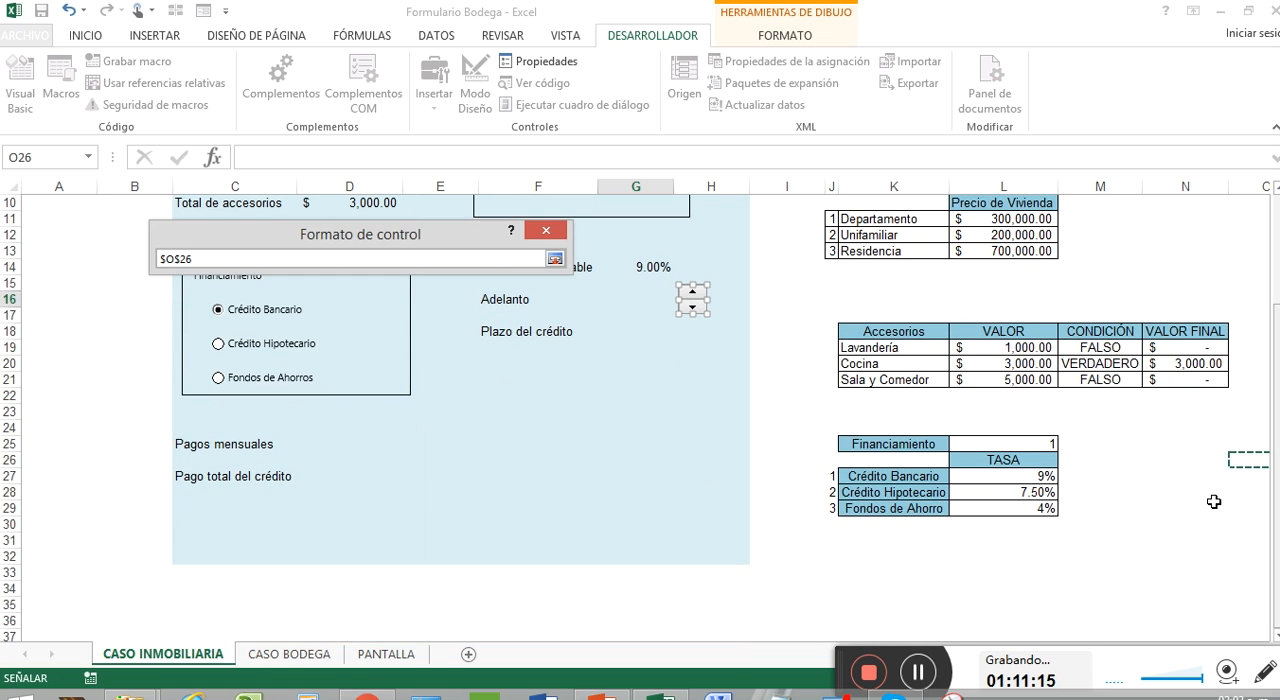
left_click(553, 260)
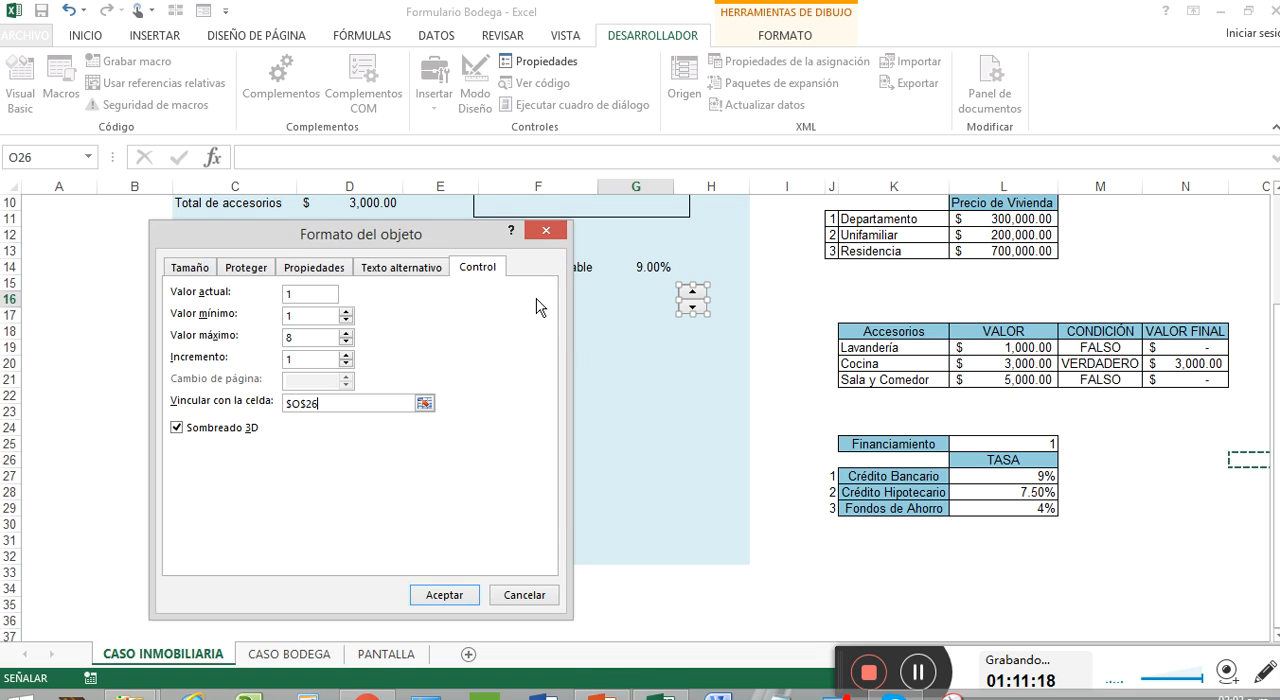
left_click(472, 594)
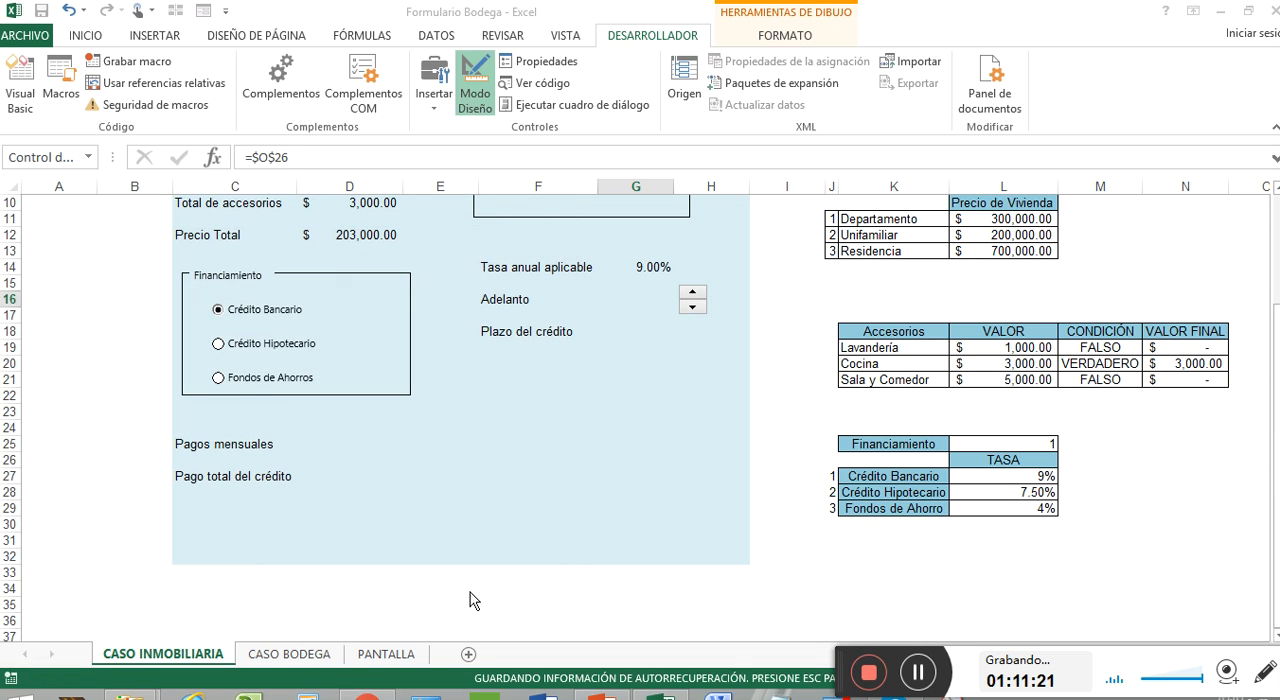
Step: Test the Adelanto spin button by stepping linked cell O26 up and down, ending at 8
left_click(689, 314)
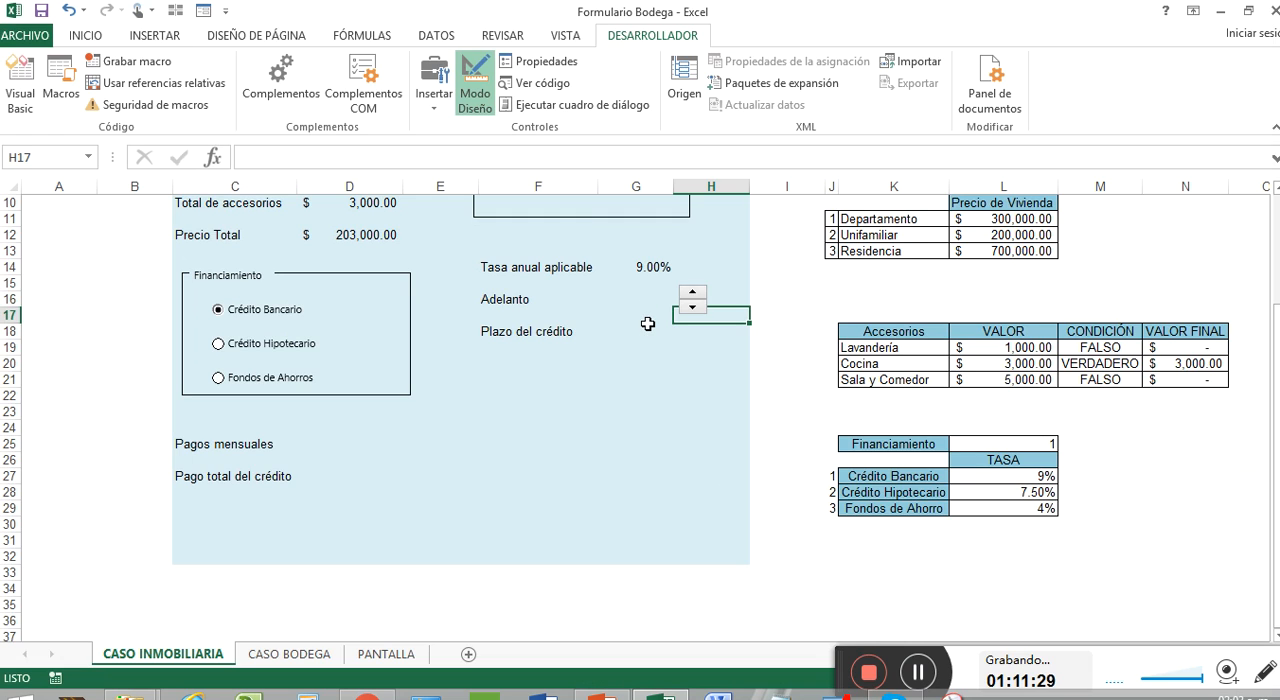
left_click(921, 672)
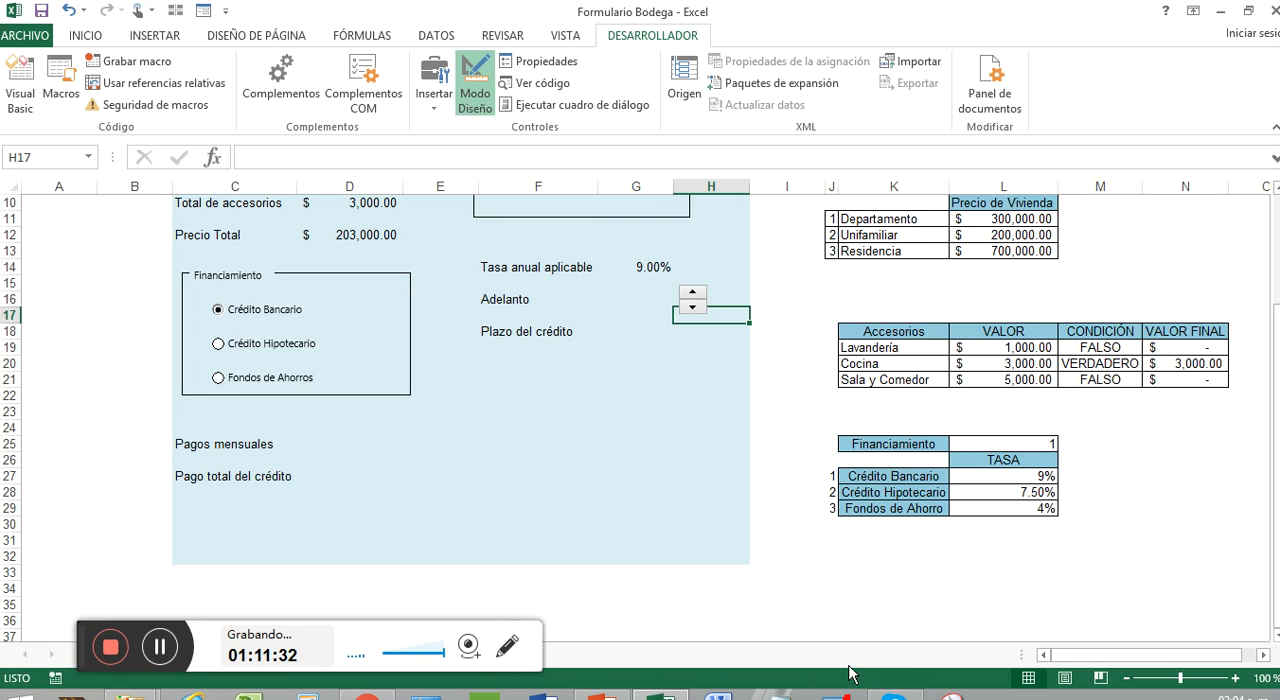
left_click(977, 574)
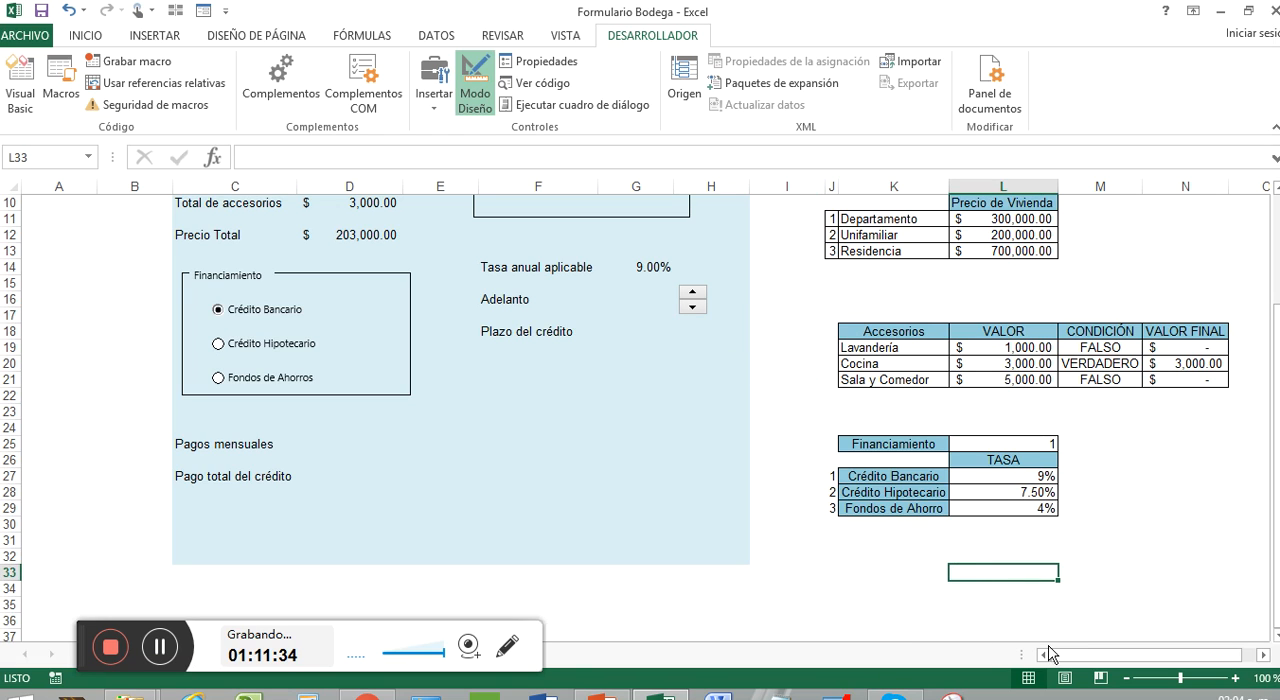
left_click_drag(1052, 655, 1133, 660)
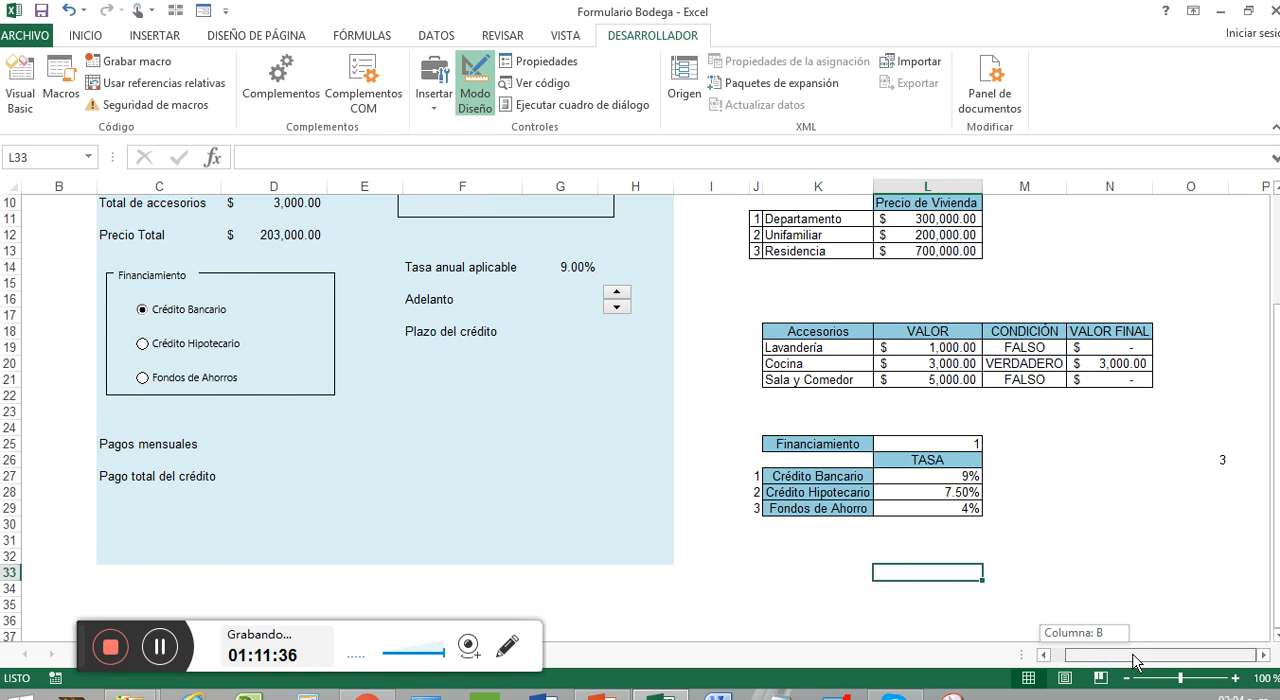
left_click(1200, 461)
left_click(617, 292)
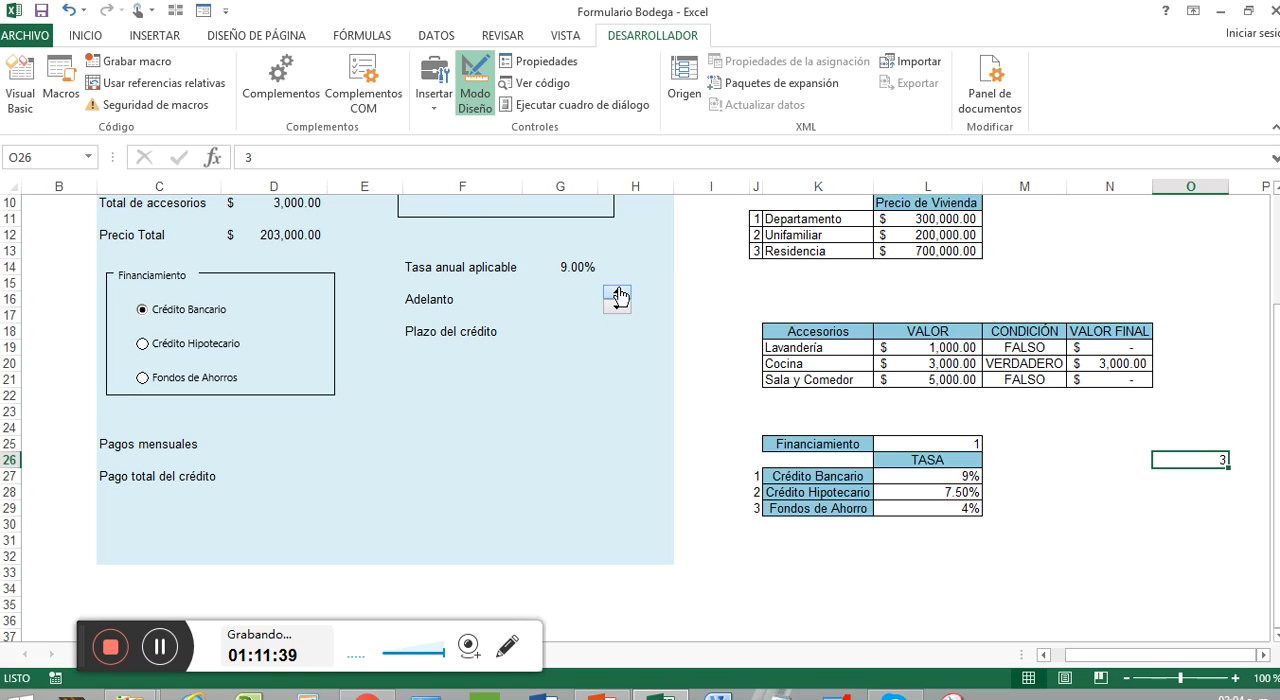
left_click(617, 292)
left_click(617, 292)
left_click(617, 292)
left_click(617, 292)
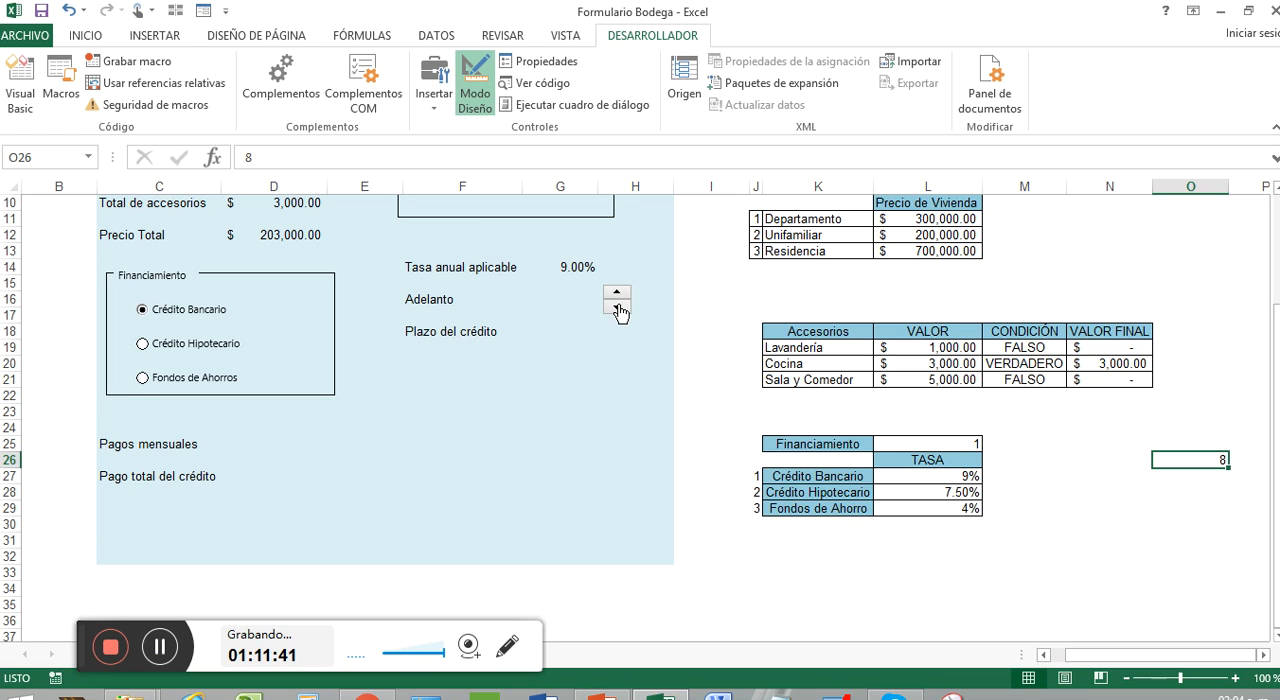
left_click(617, 310)
left_click(617, 310)
left_click(617, 310)
left_click(618, 311)
left_click(618, 311)
left_click(618, 311)
left_click(617, 294)
left_click(617, 294)
left_click(617, 294)
left_click(617, 294)
left_click(617, 294)
left_click(617, 294)
Step: Enter the formula +O26*10000 in G16 to calculate the Adelanto amount
left_click(562, 301)
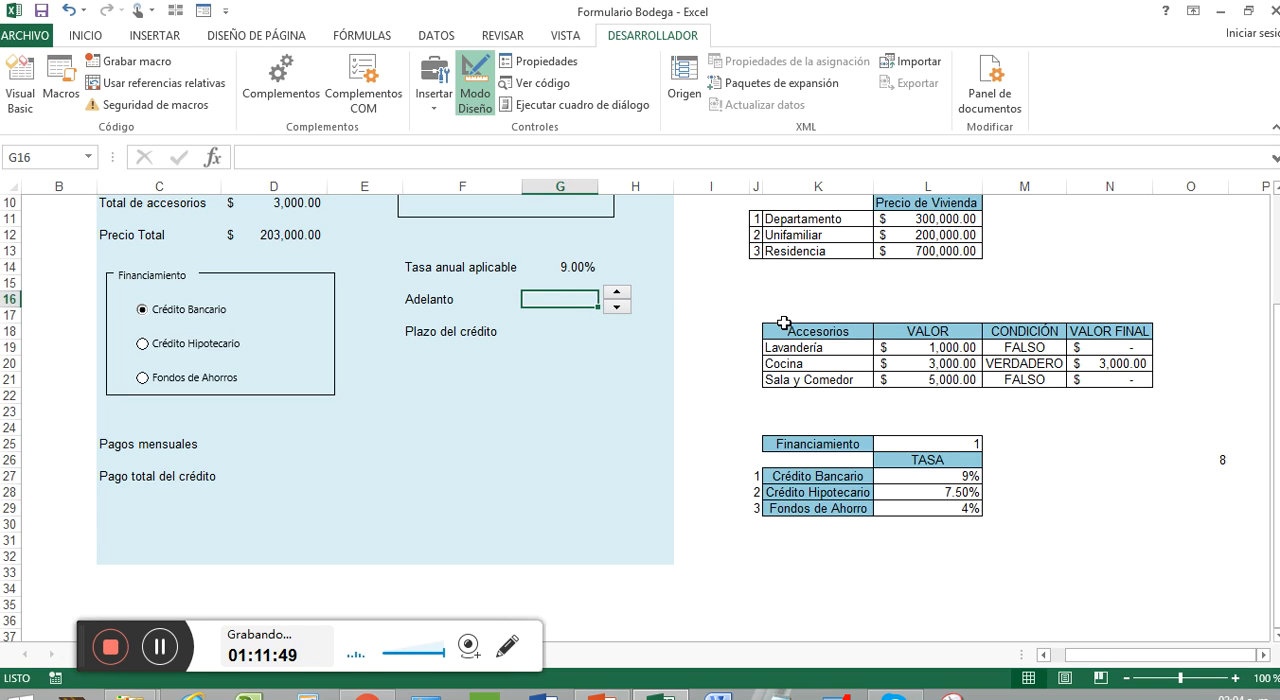
type("+")
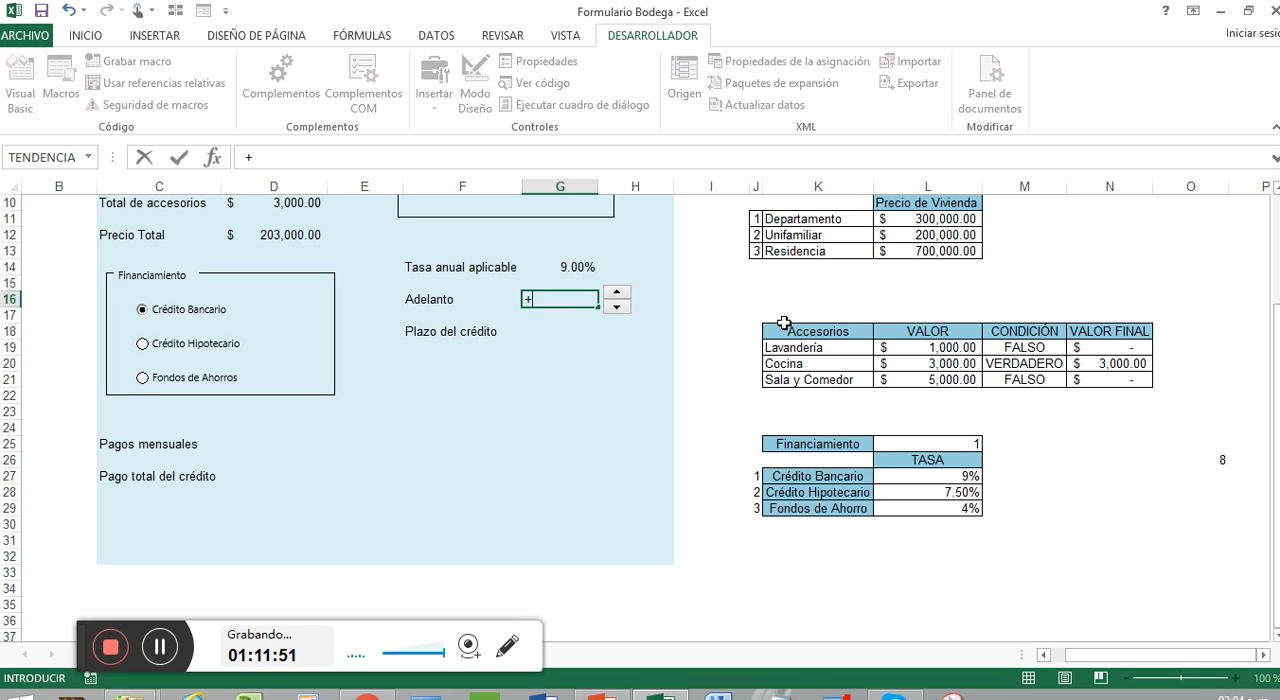
left_click(1201, 460)
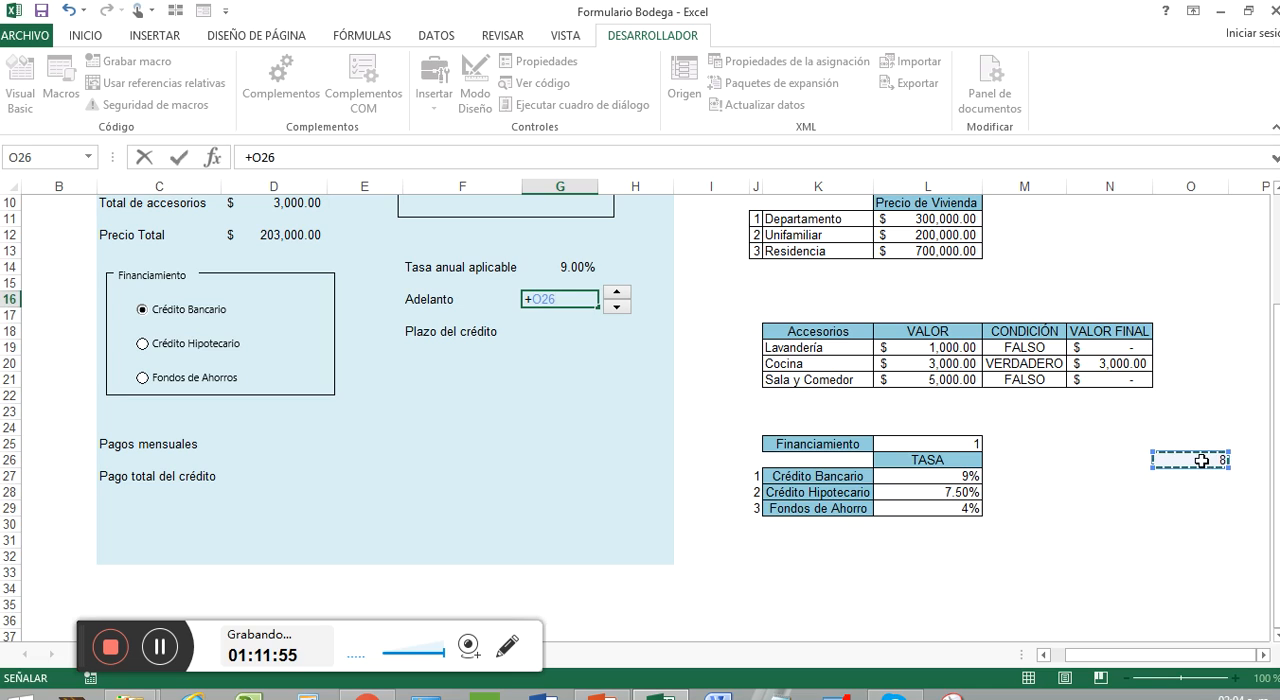
type("*")
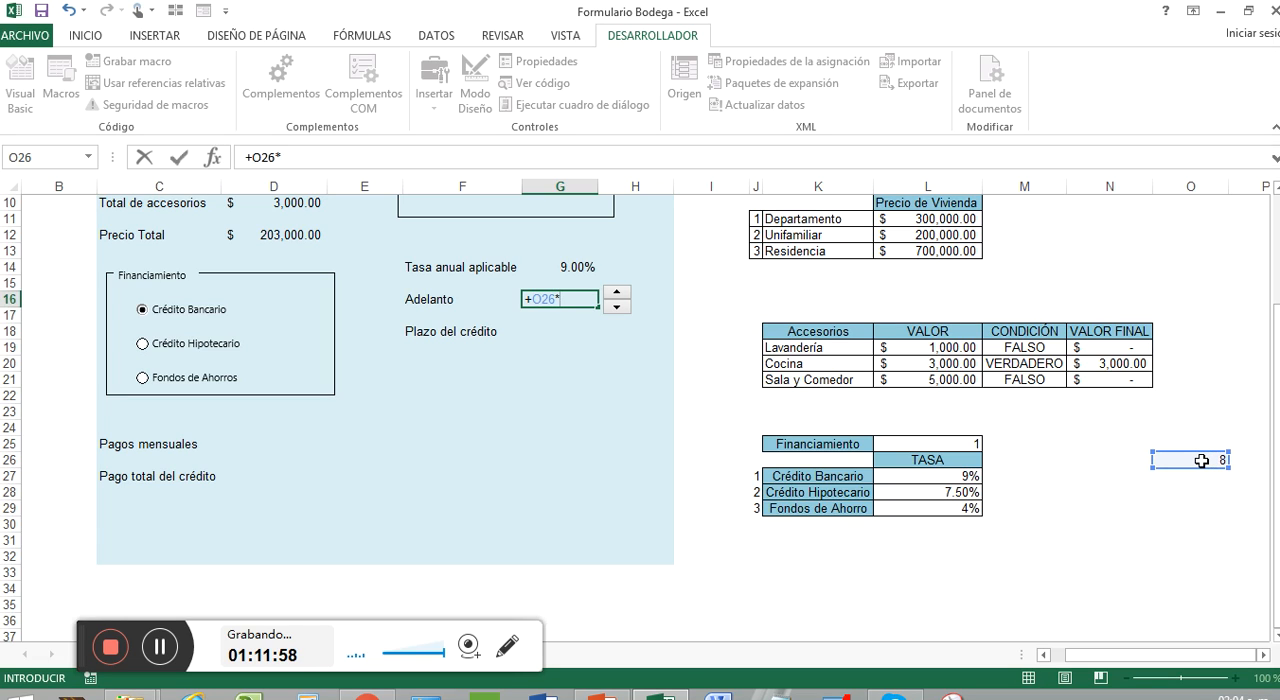
type("10000")
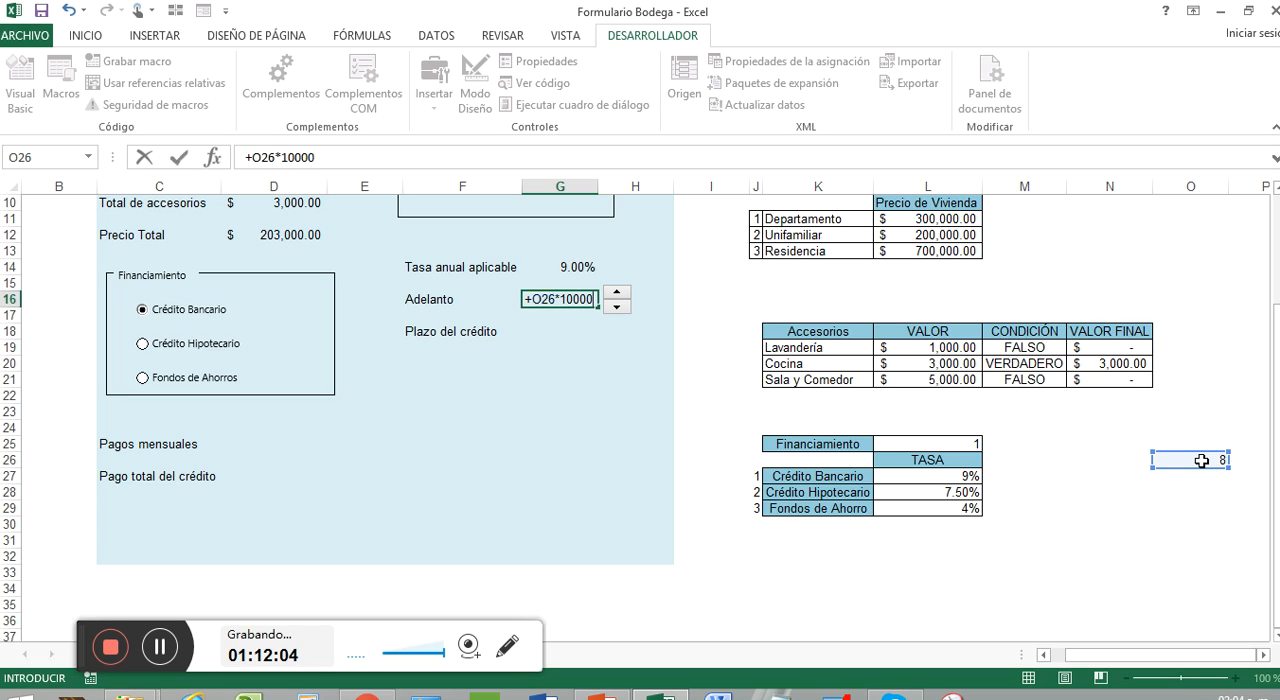
key("Return")
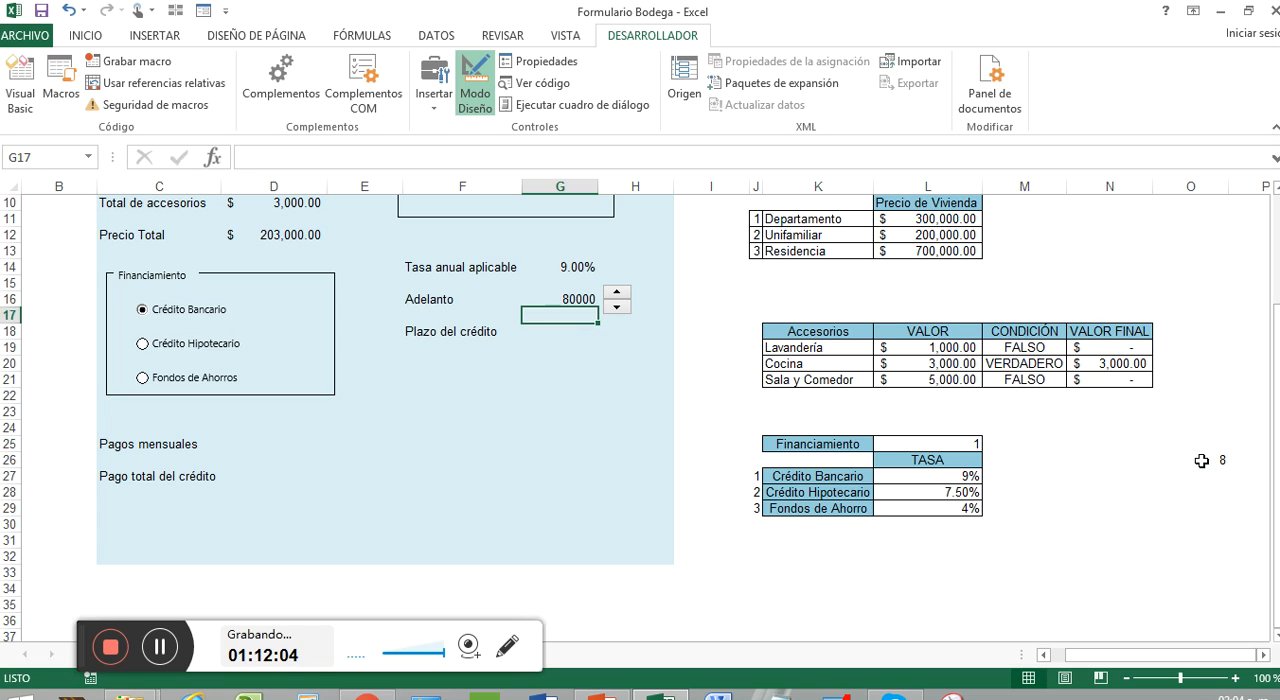
Step: Copy the currency format of the Cocina VALOR FINAL cell N20 to the Adelanto amount in G16
right_click(1133, 364)
left_click(1105, 276)
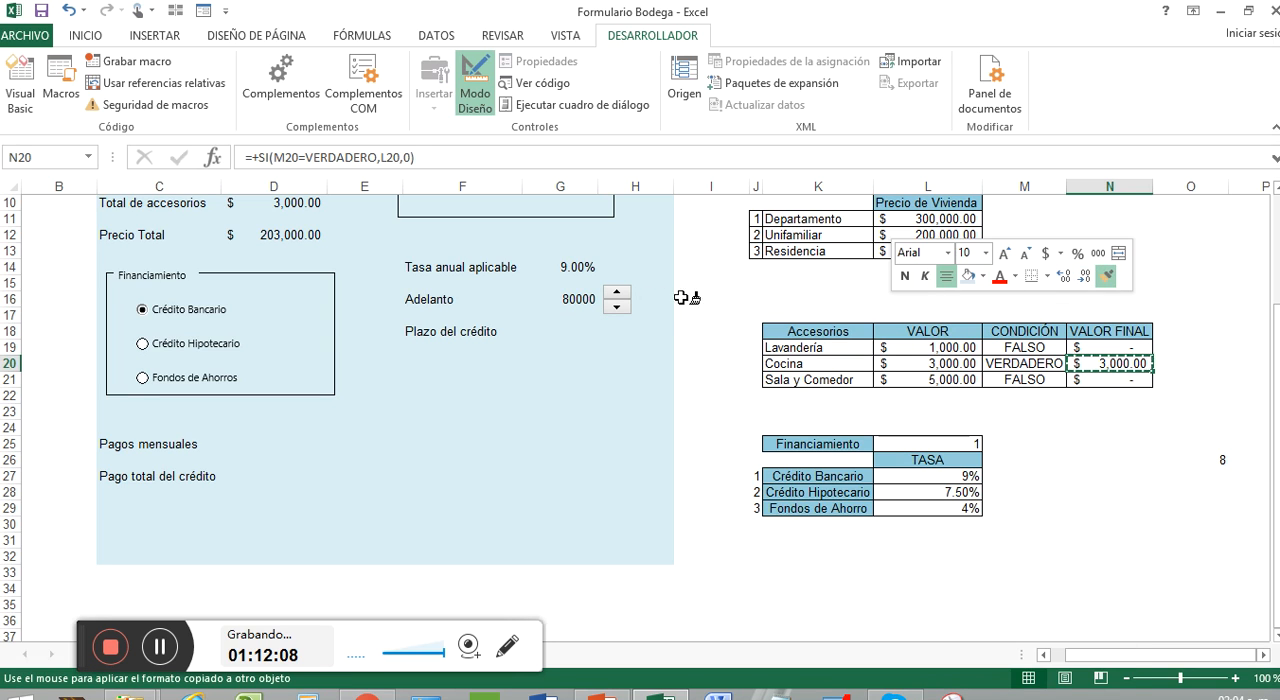
left_click(578, 299)
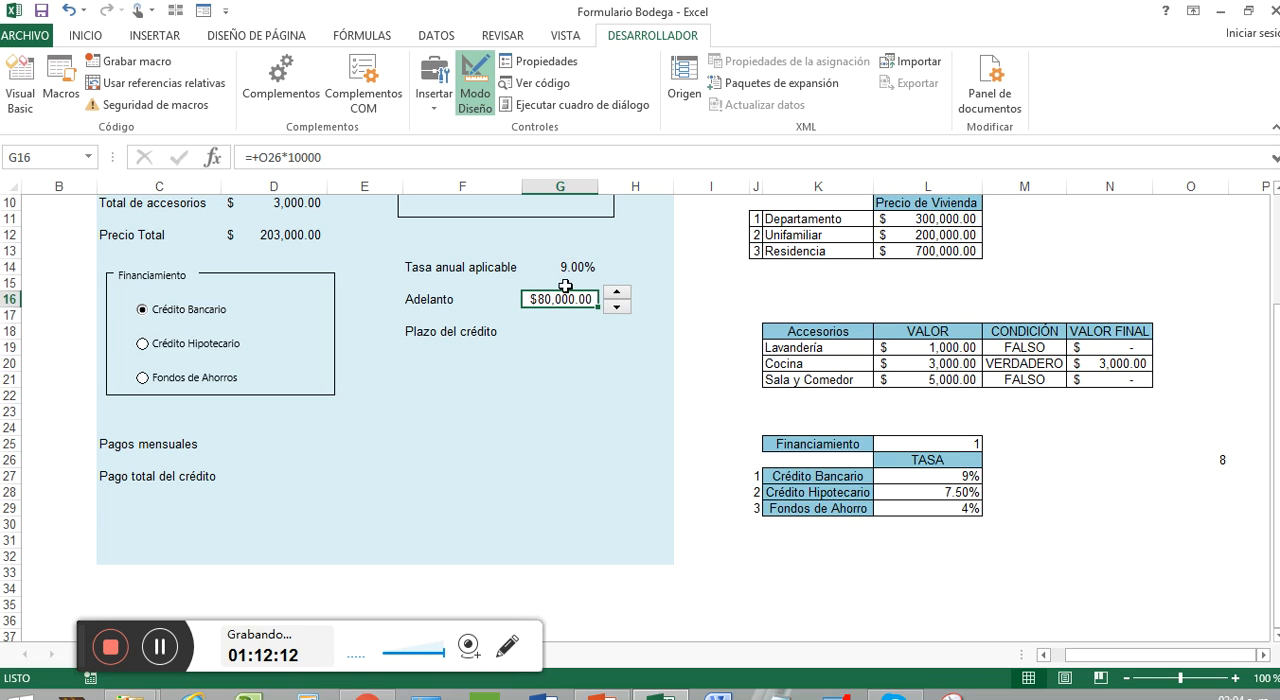
Step: Test the Adelanto spin button by stepping linked cell O26 down to 1
left_click(86, 36)
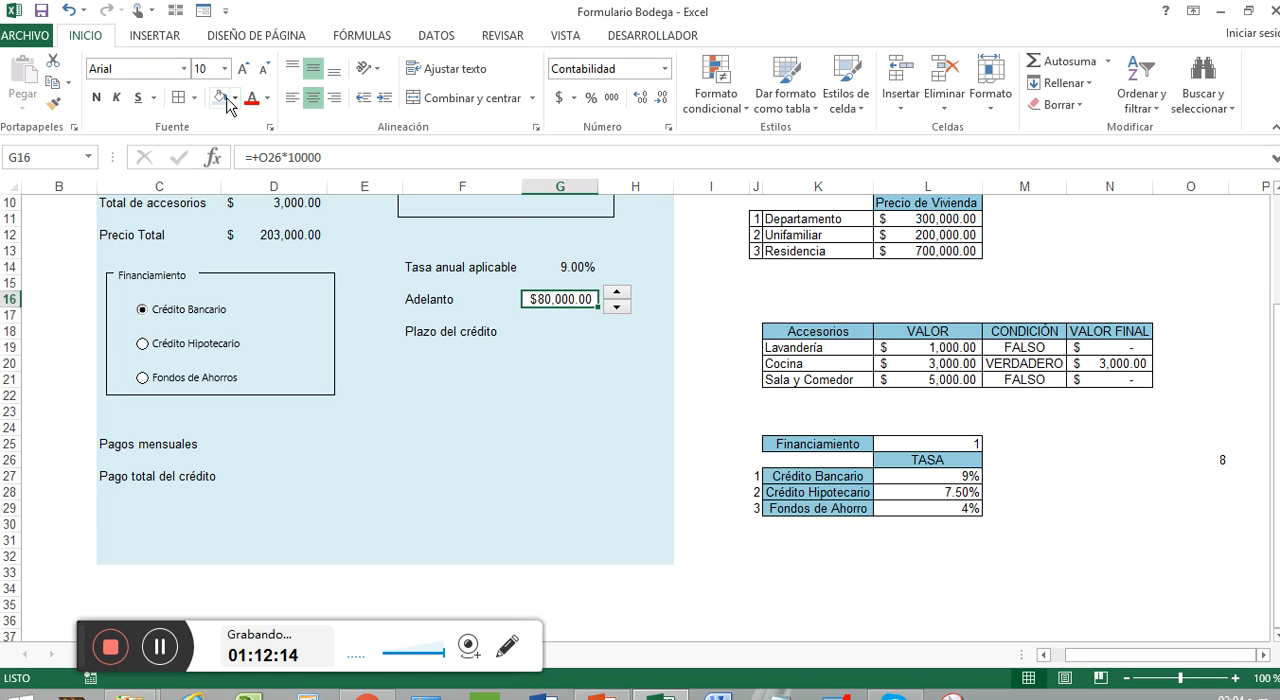
left_click(544, 397)
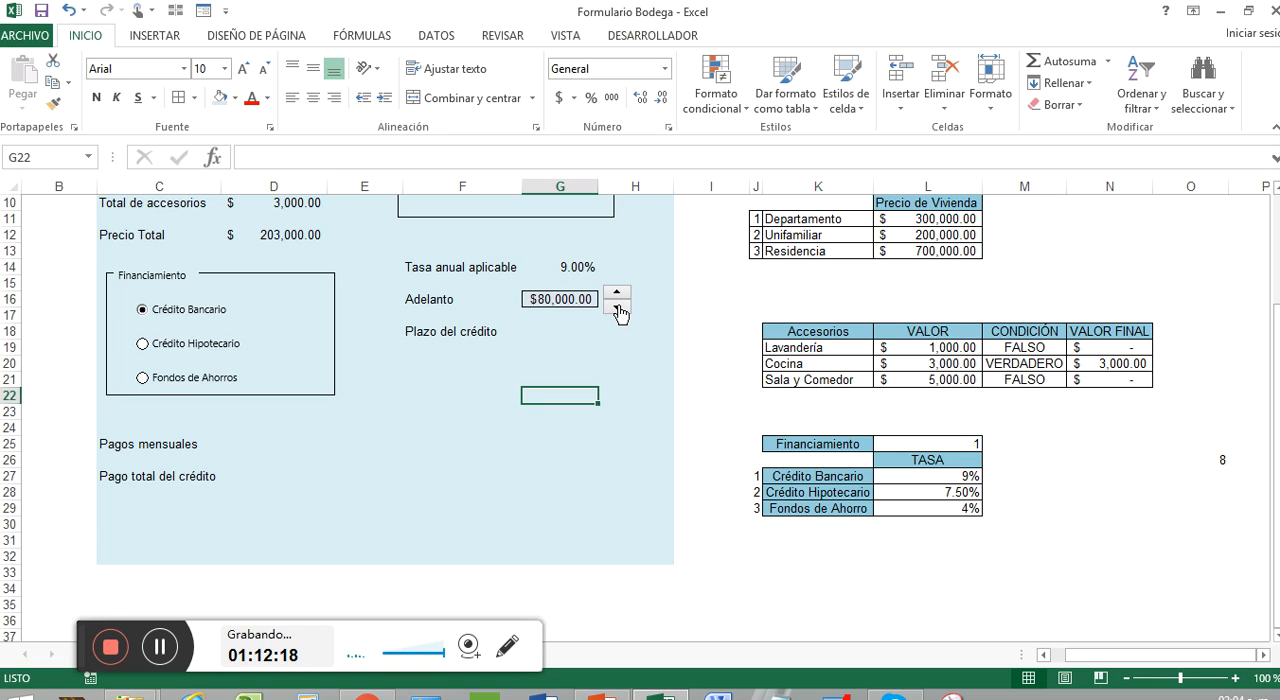
left_click(617, 309)
left_click(617, 309)
left_click(617, 309)
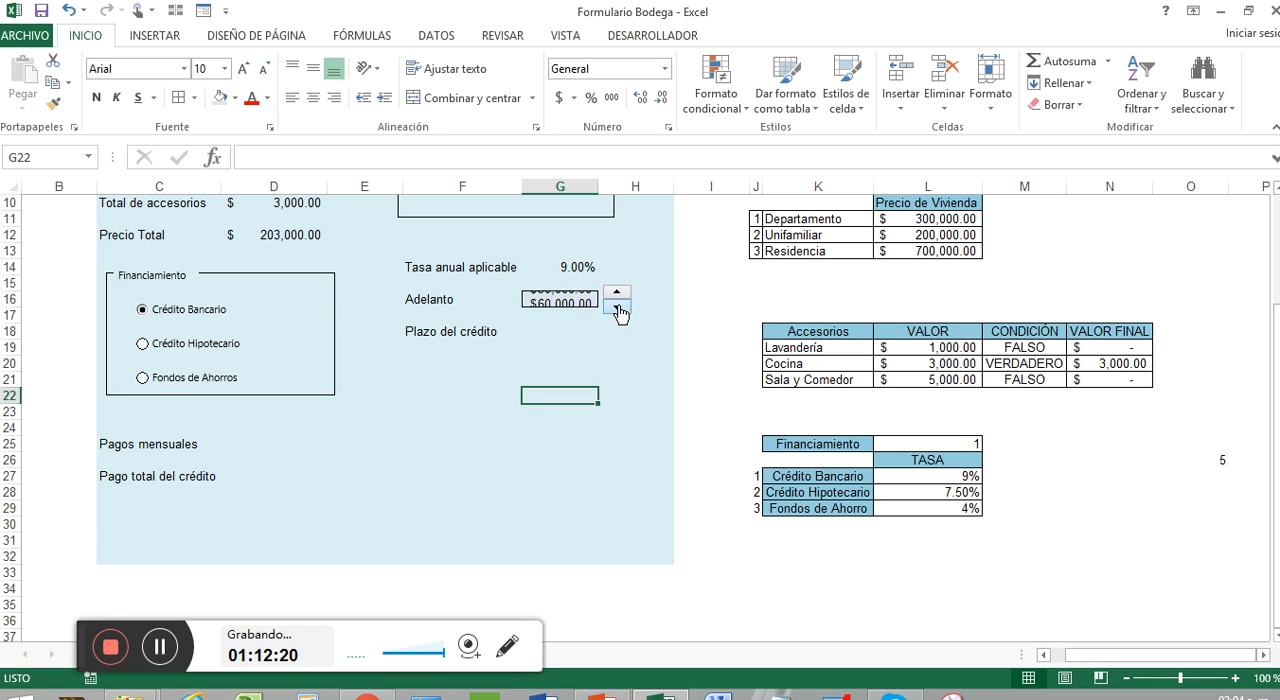
left_click(617, 309)
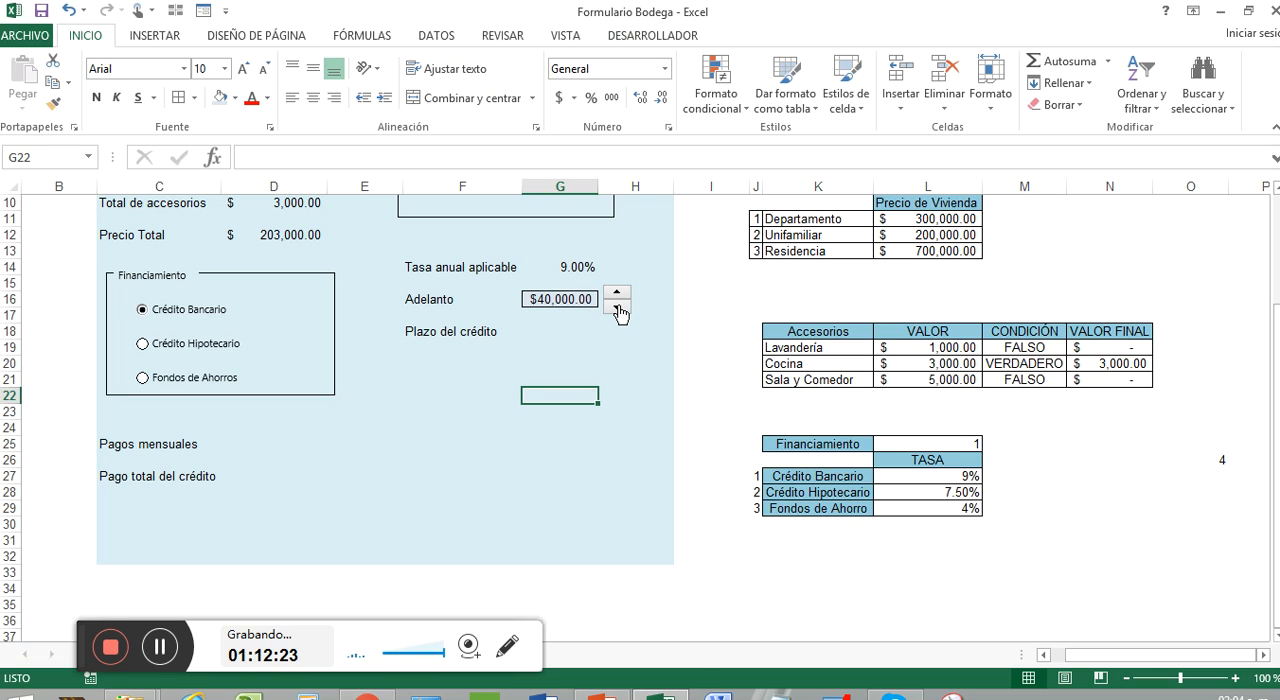
left_click(617, 309)
left_click(618, 310)
Step: Change the multiplier in the Adelanto formula in G16 to 50000
right_click(574, 301)
left_click(560, 299)
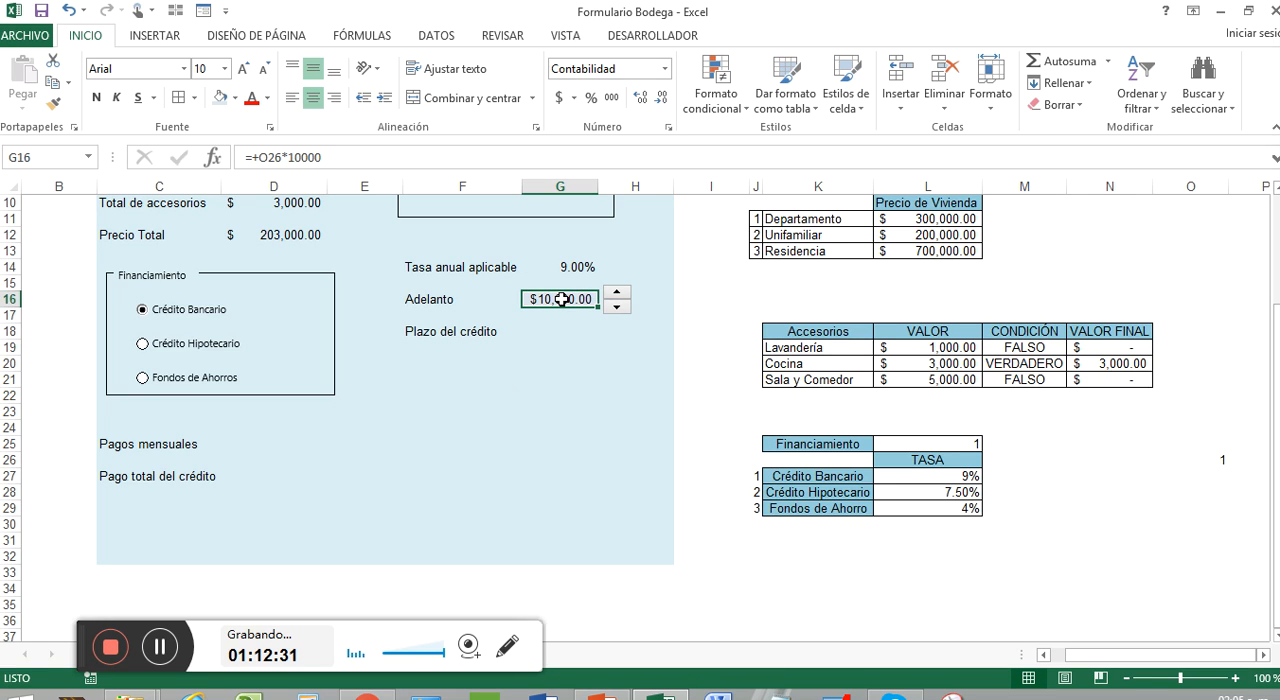
right_click(571, 299)
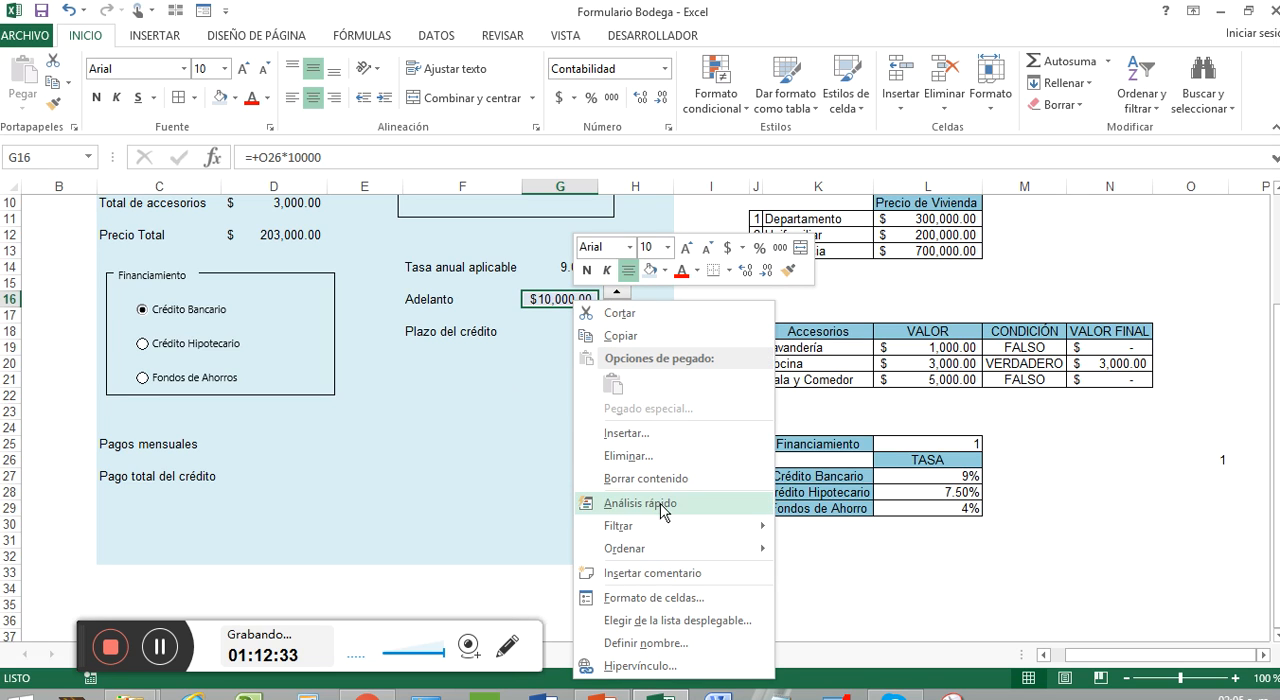
key("Escape")
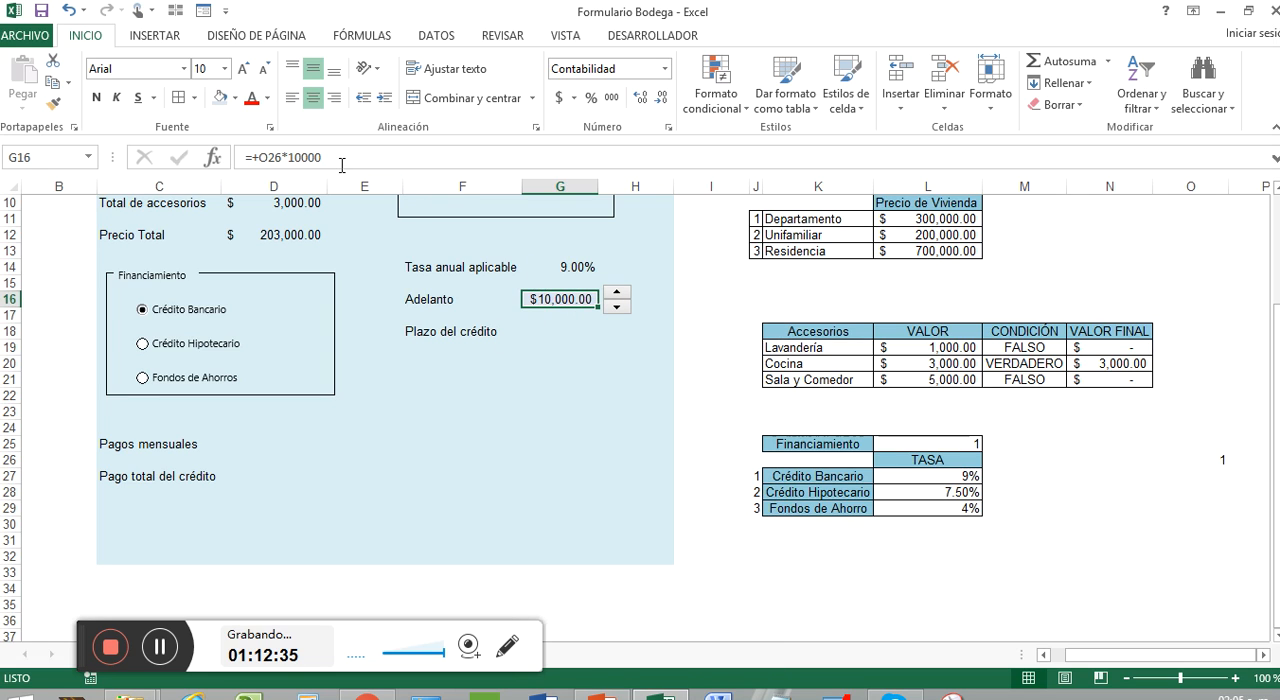
left_click(337, 155)
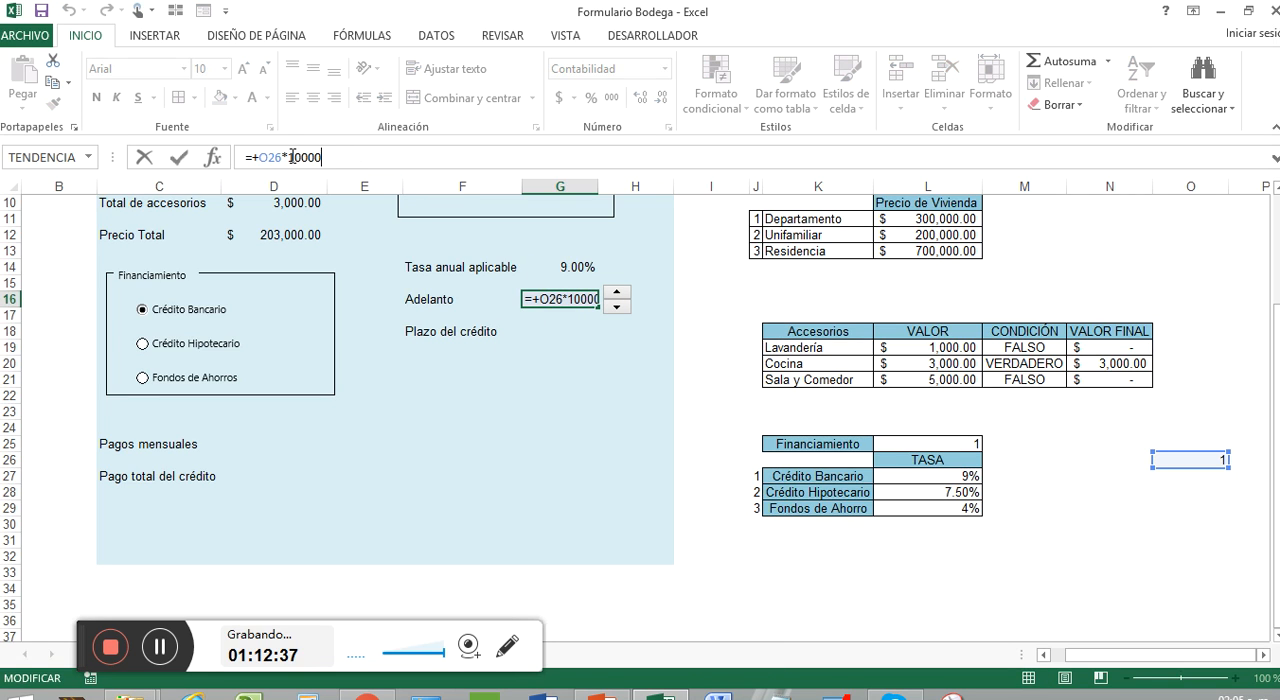
left_click(296, 157)
key("BackSpace")
key("Return")
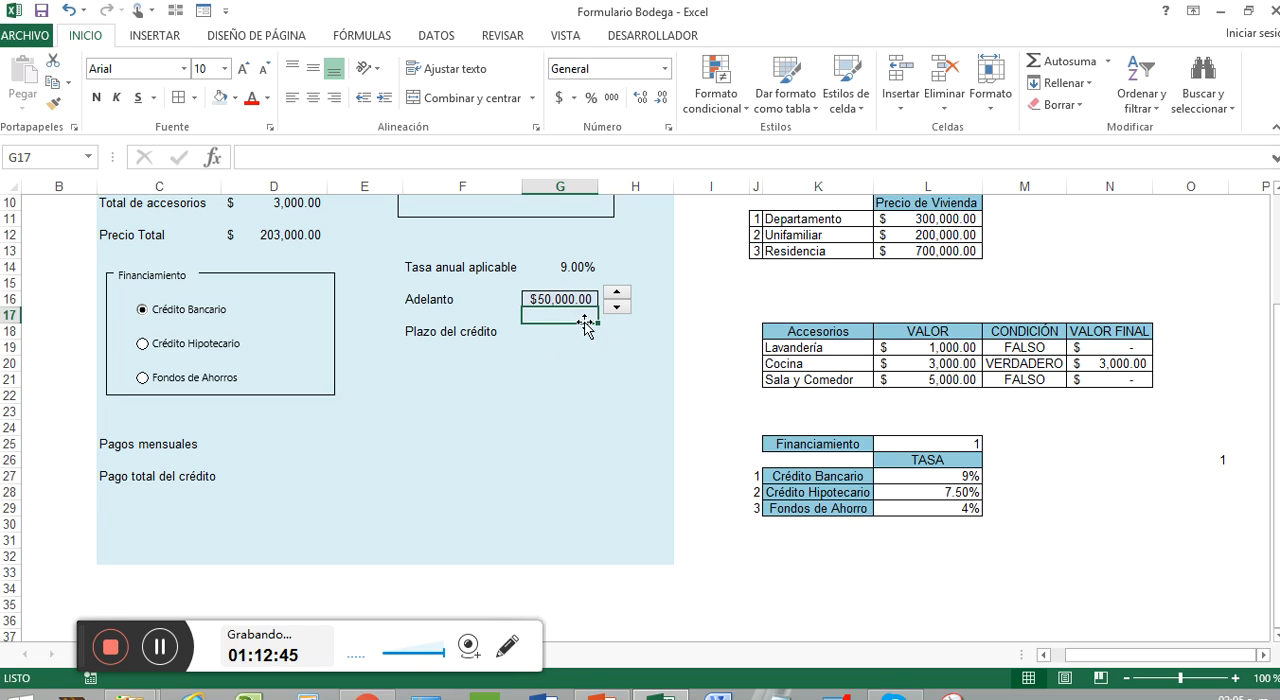
Step: Clear the Adelanto cell G16 and enter the formula +O26*20000 in it
left_click_drag(596, 323, 588, 294)
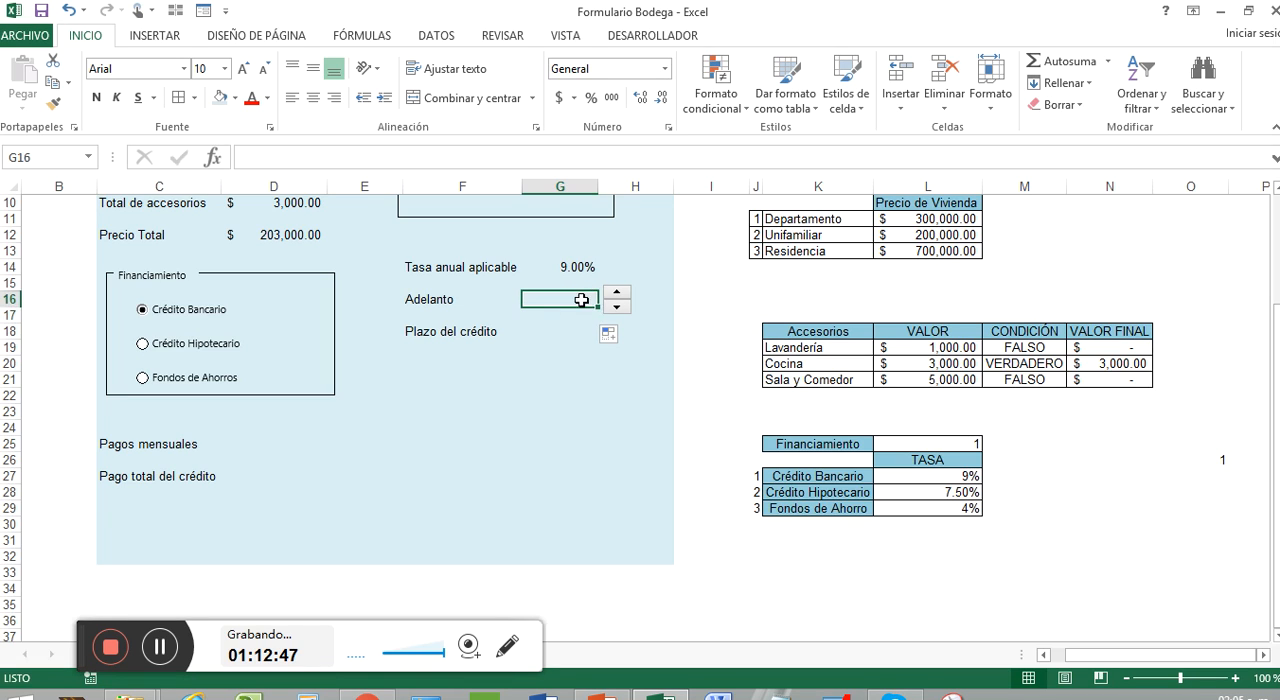
type("+")
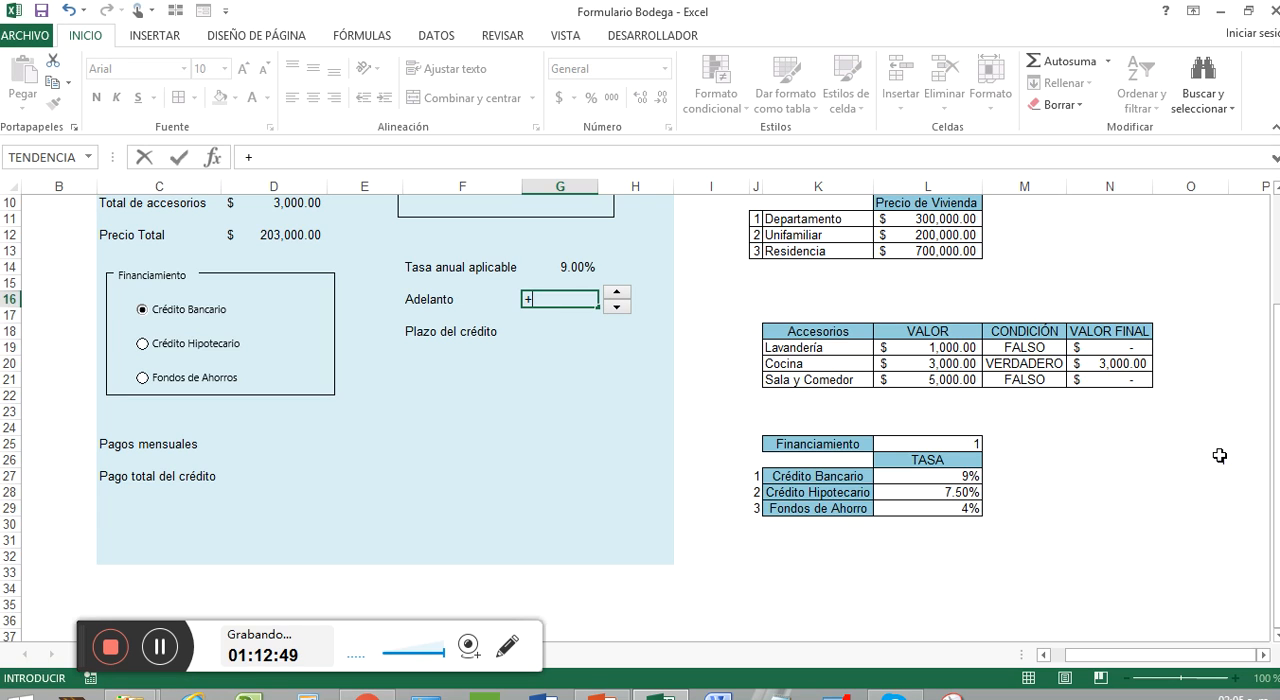
left_click(1220, 459)
type("*")
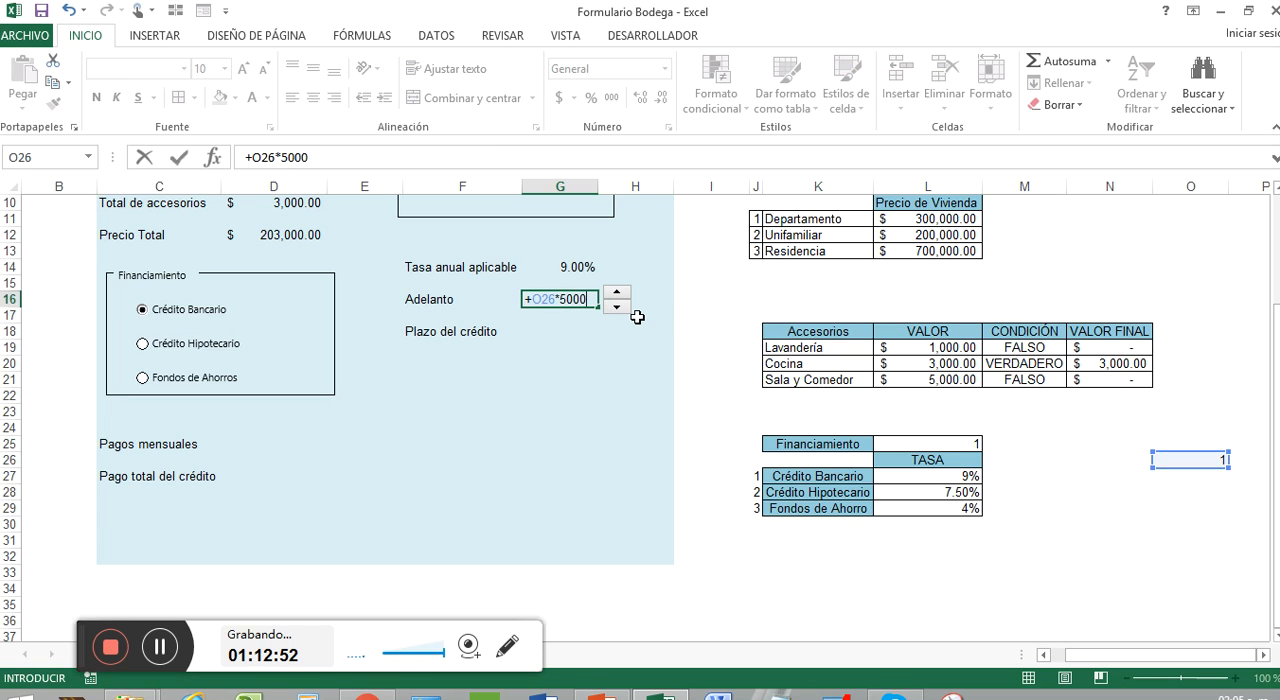
type("5000")
key("BackSpace")
key("BackSpace")
key("BackSpace")
key("BackSpace")
type("20000")
key("Return")
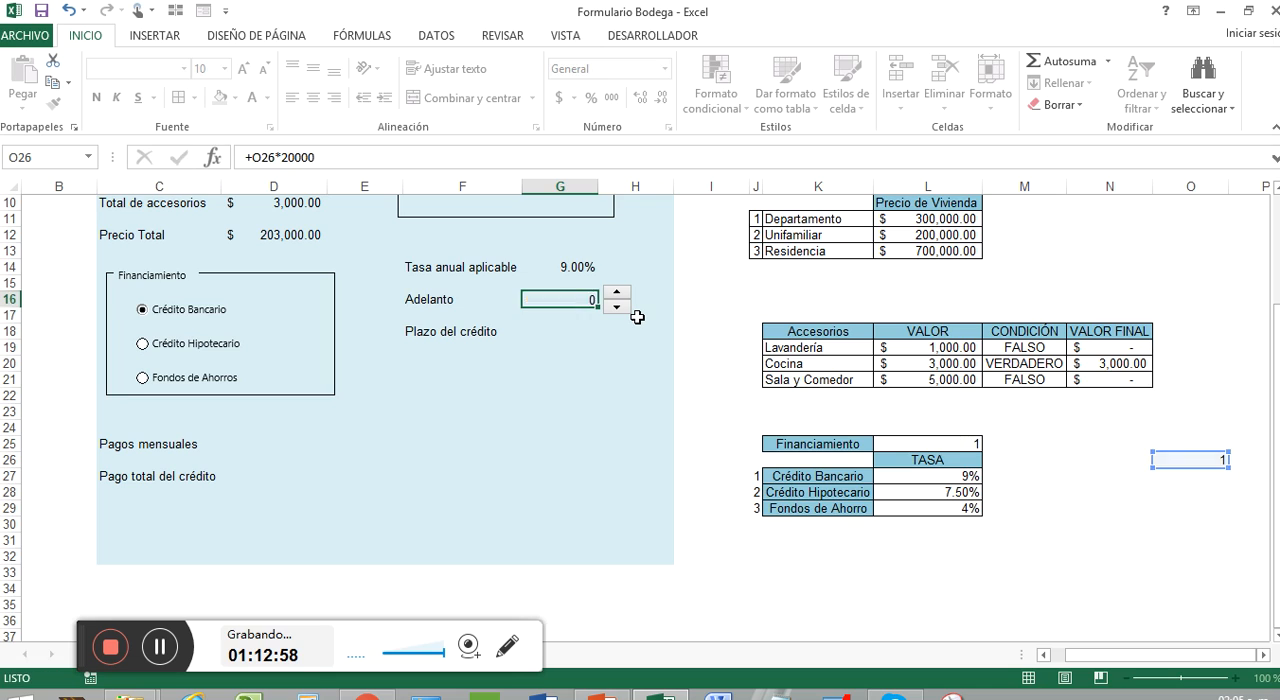
Step: Step the Adelanto spin button up until linked cell O26 holds 8
left_click(616, 292)
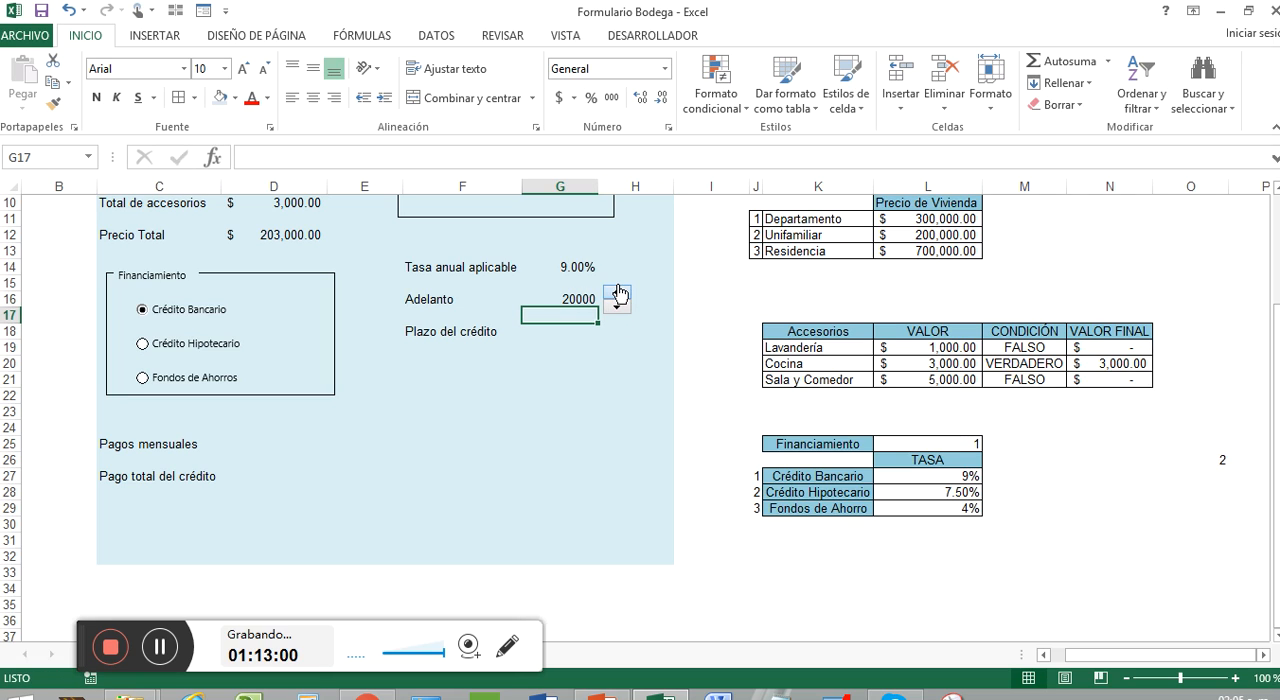
left_click(616, 292)
left_click(617, 293)
left_click(617, 293)
left_click(617, 293)
left_click(617, 293)
left_click(617, 293)
Step: Apply the dollar accounting format to the Adelanto amount in G16
left_click(570, 298)
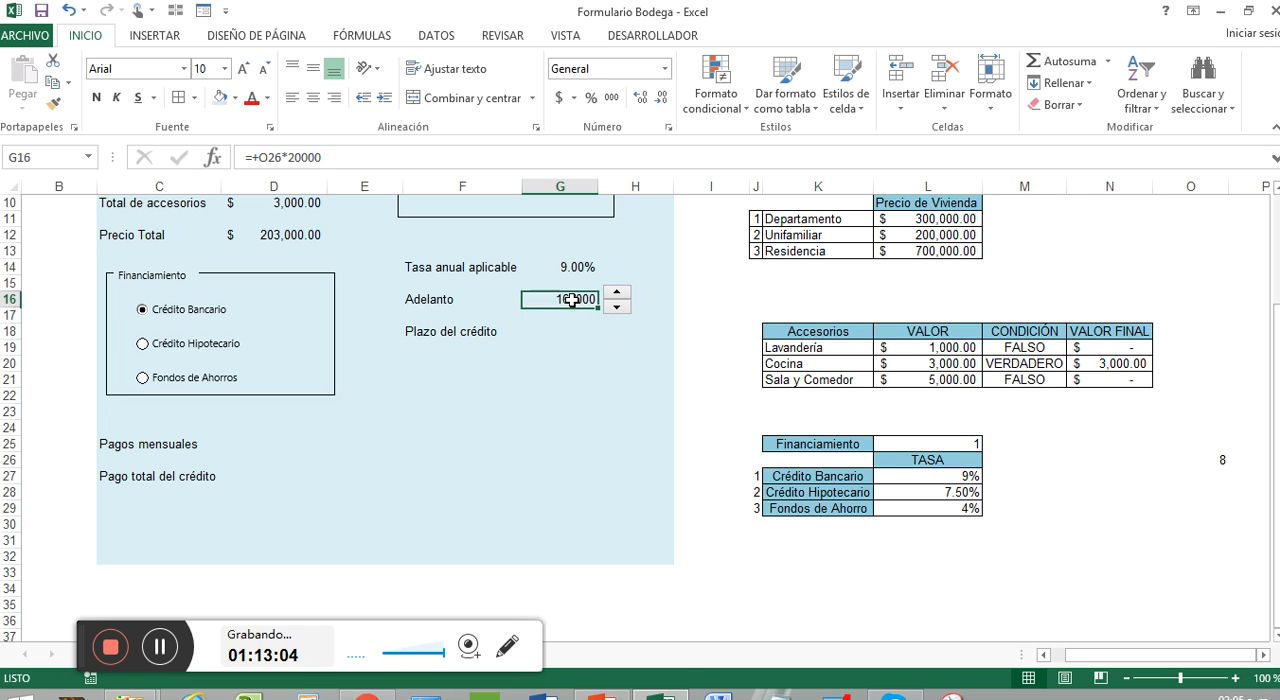
left_click(557, 98)
left_click(580, 374)
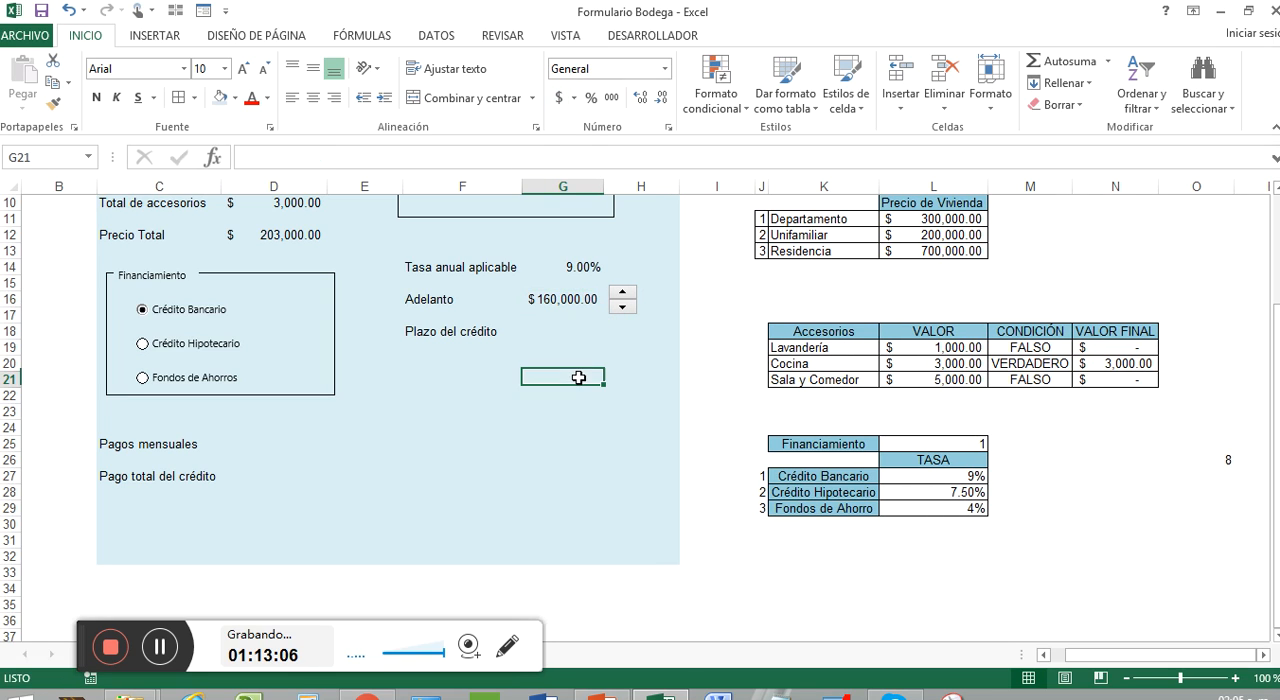
left_click(592, 331)
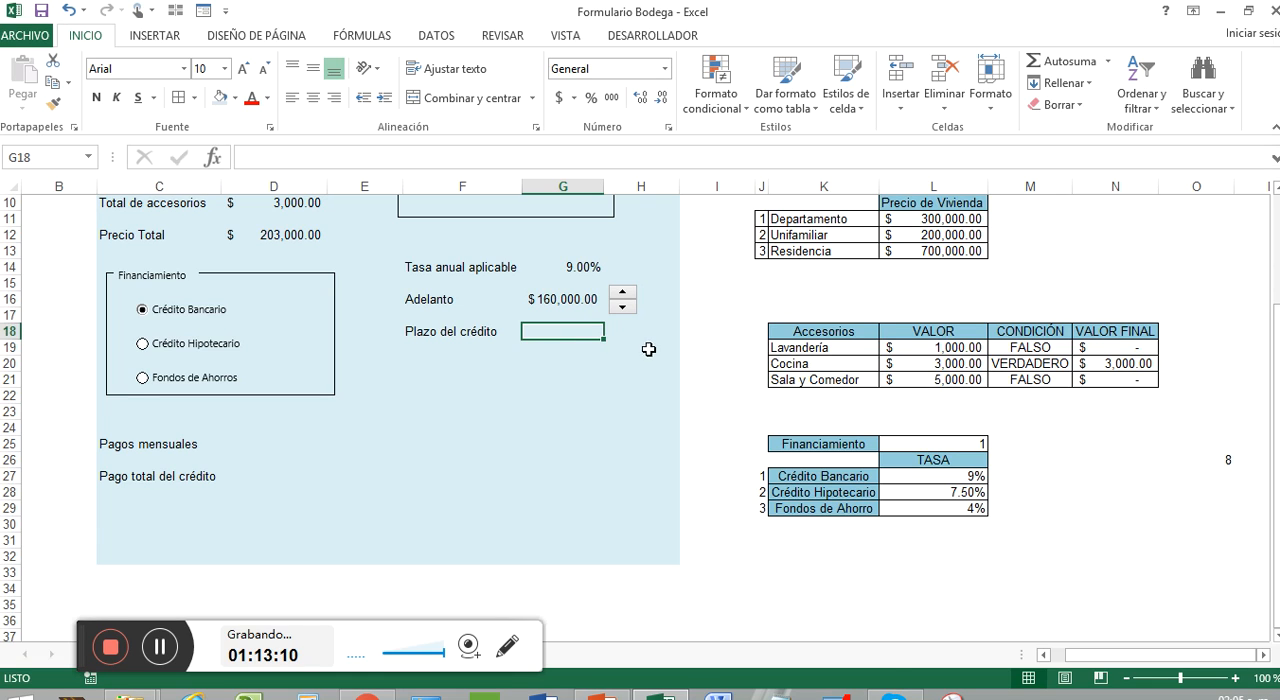
left_click(170, 656)
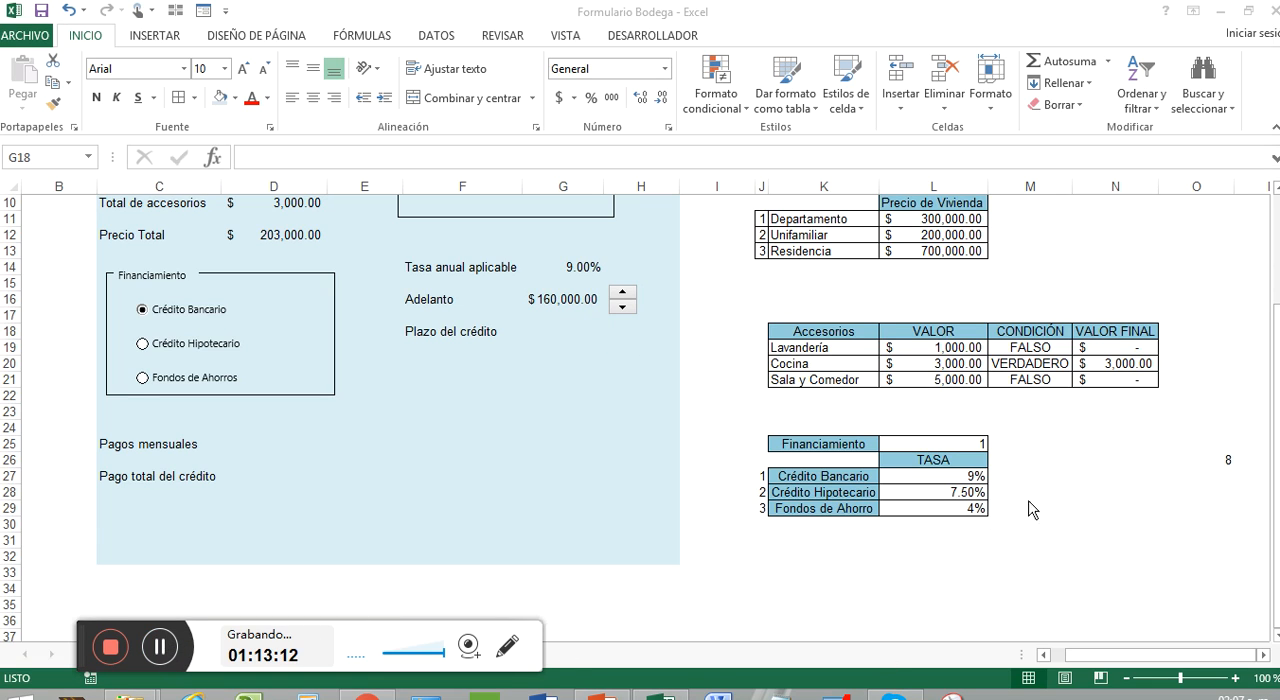
left_click(1165, 460)
left_click(1148, 459)
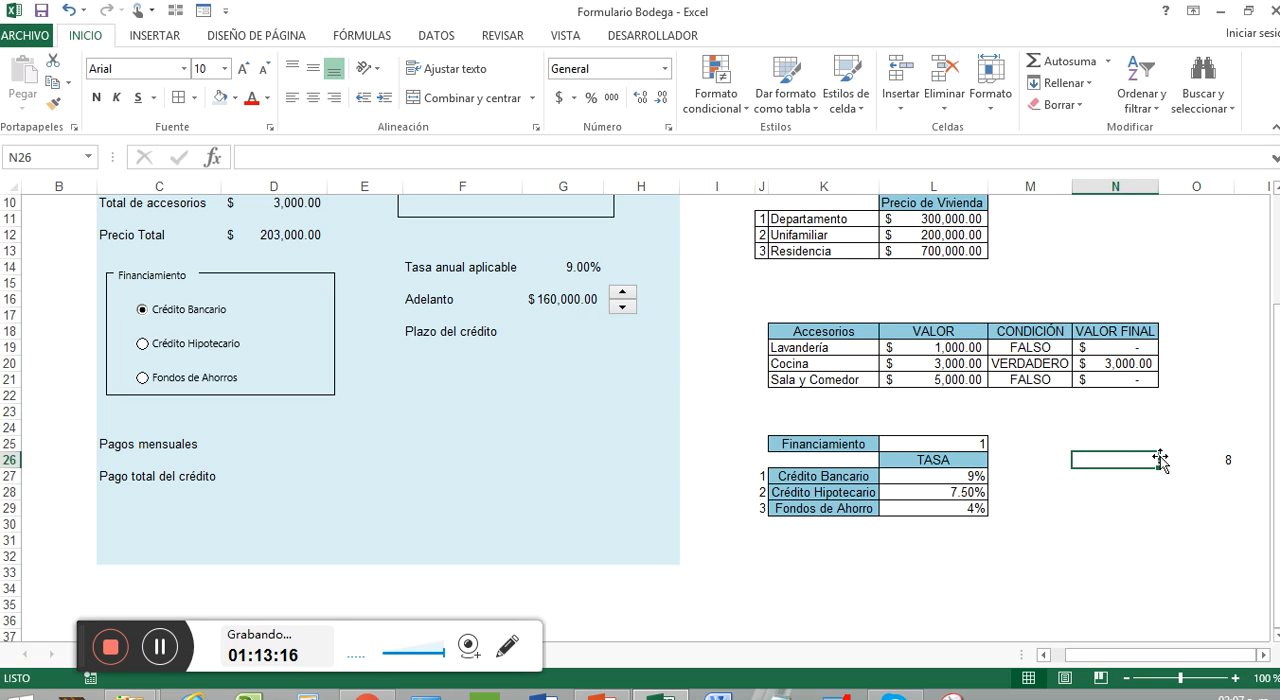
type("rELACIONADA")
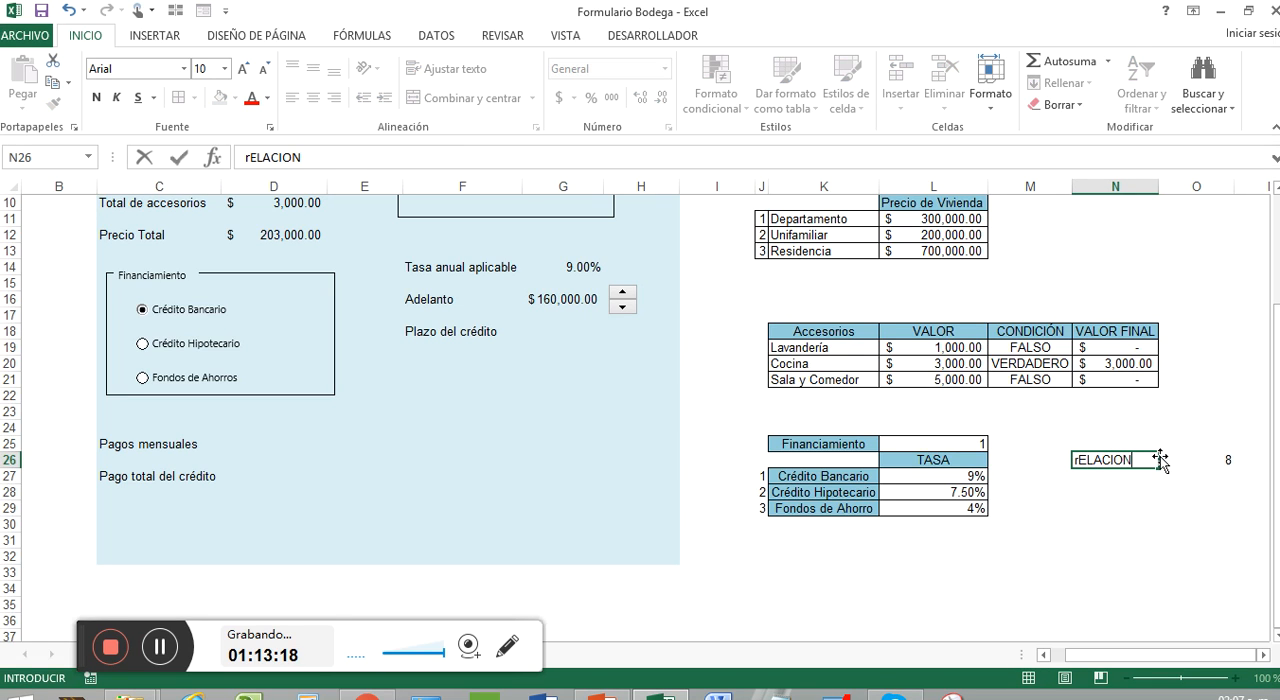
key("BackSpace")
key("BackSpace")
key("BackSpace")
key("BackSpace")
key("BackSpace")
key("BackSpace")
key("BackSpace")
key("BackSpace")
key("BackSpace")
key("BackSpace")
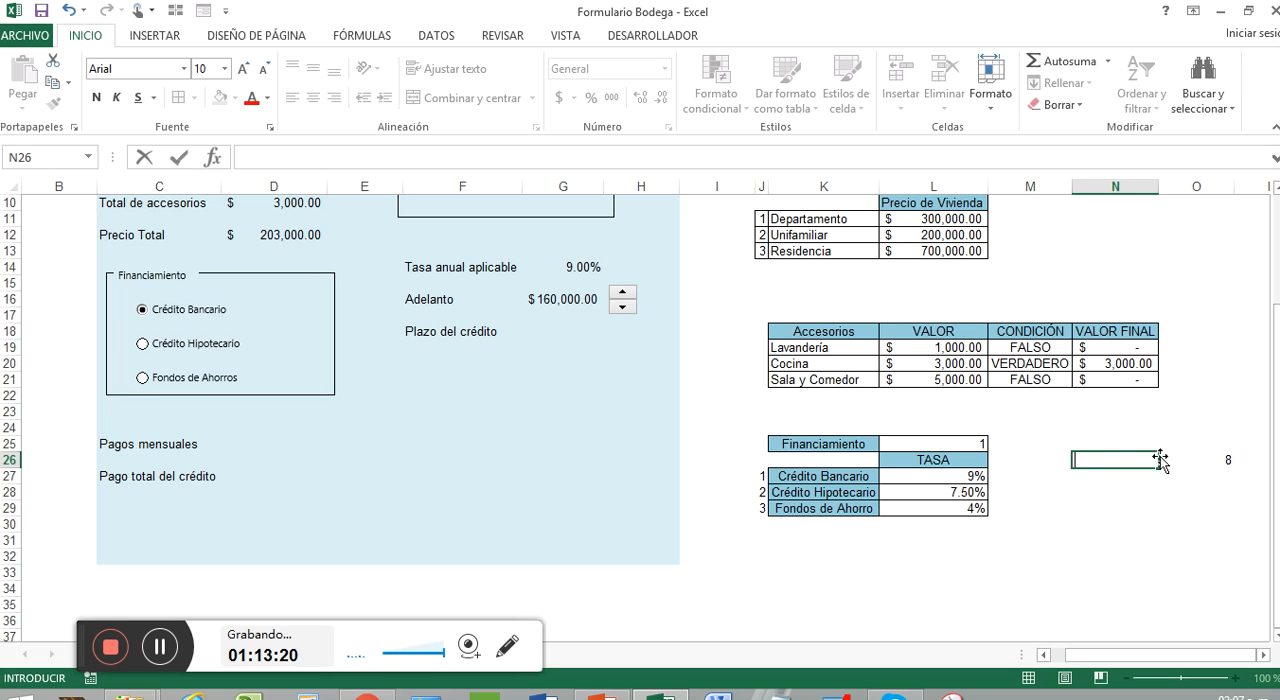
left_click(1225, 432)
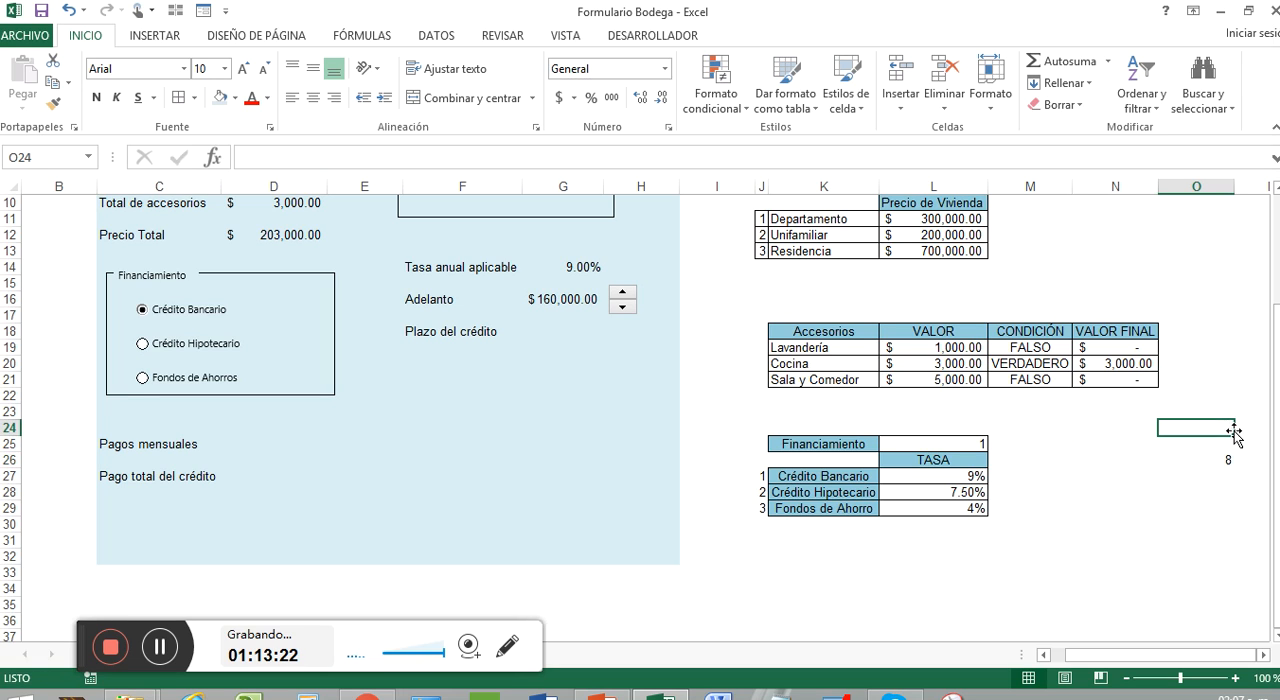
Step: Enter the label "Celda relacionada a lAdelanto" in O25, above the spin button's linked cell
left_click(1210, 460)
left_click(1198, 447)
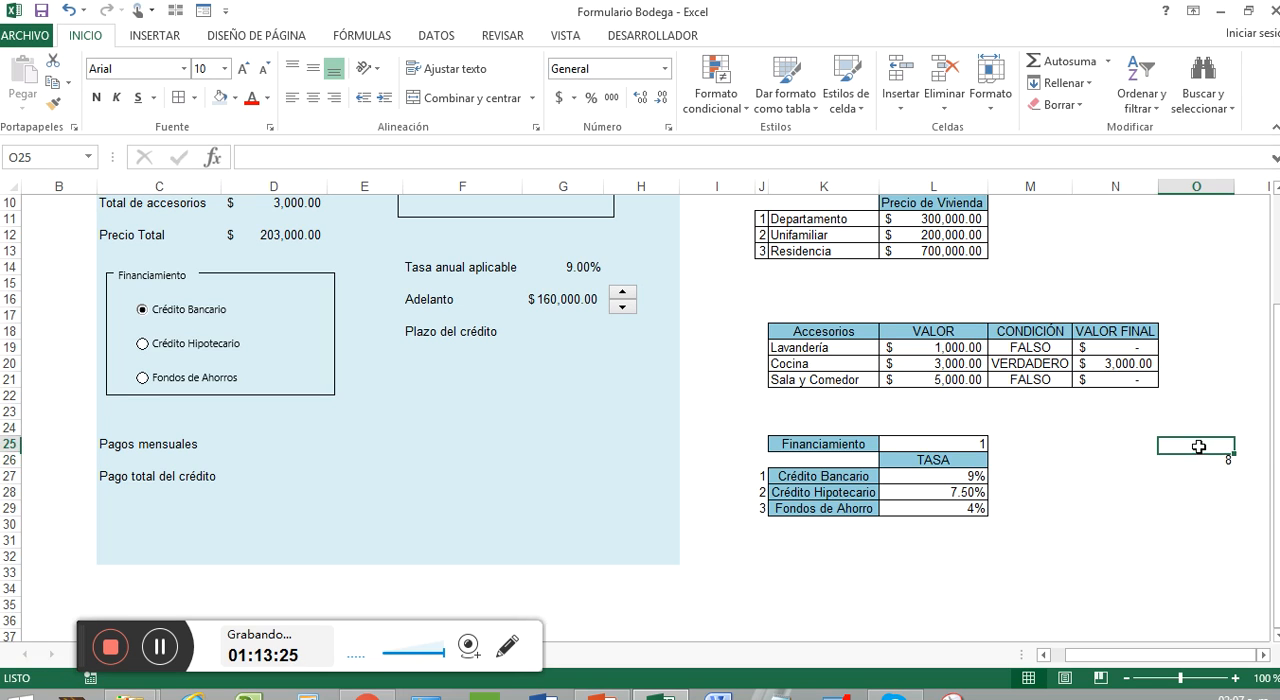
type("C")
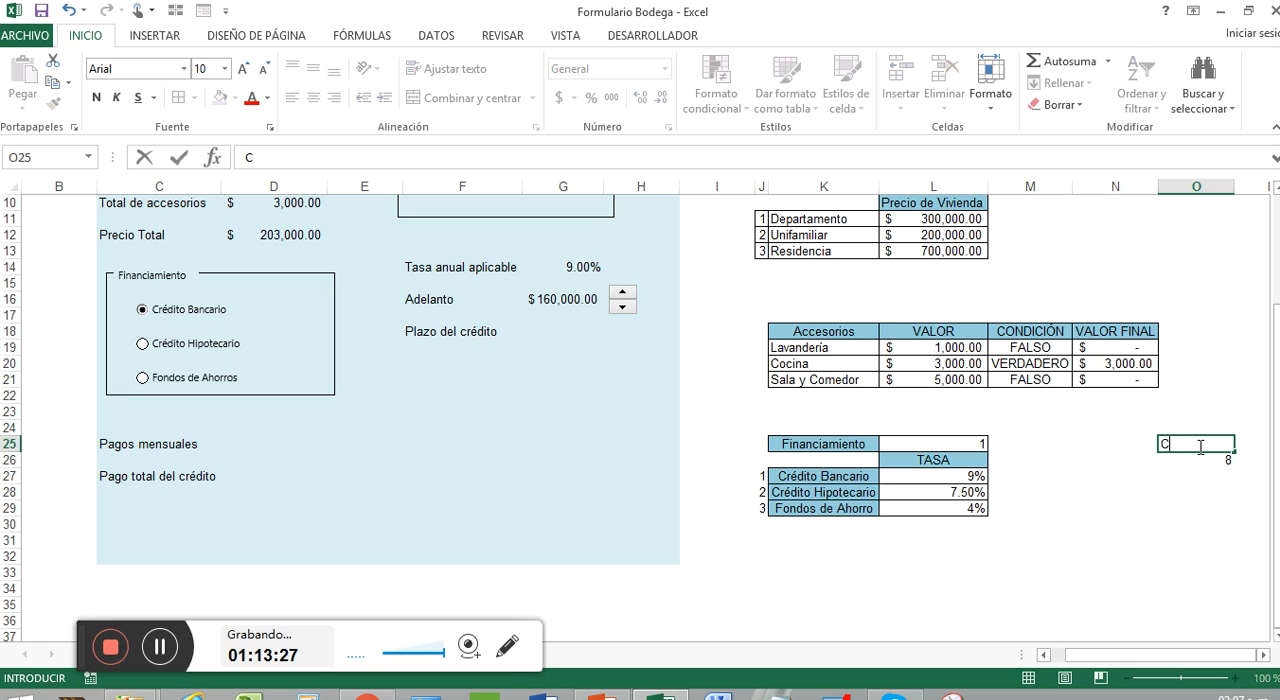
type("elda relaci")
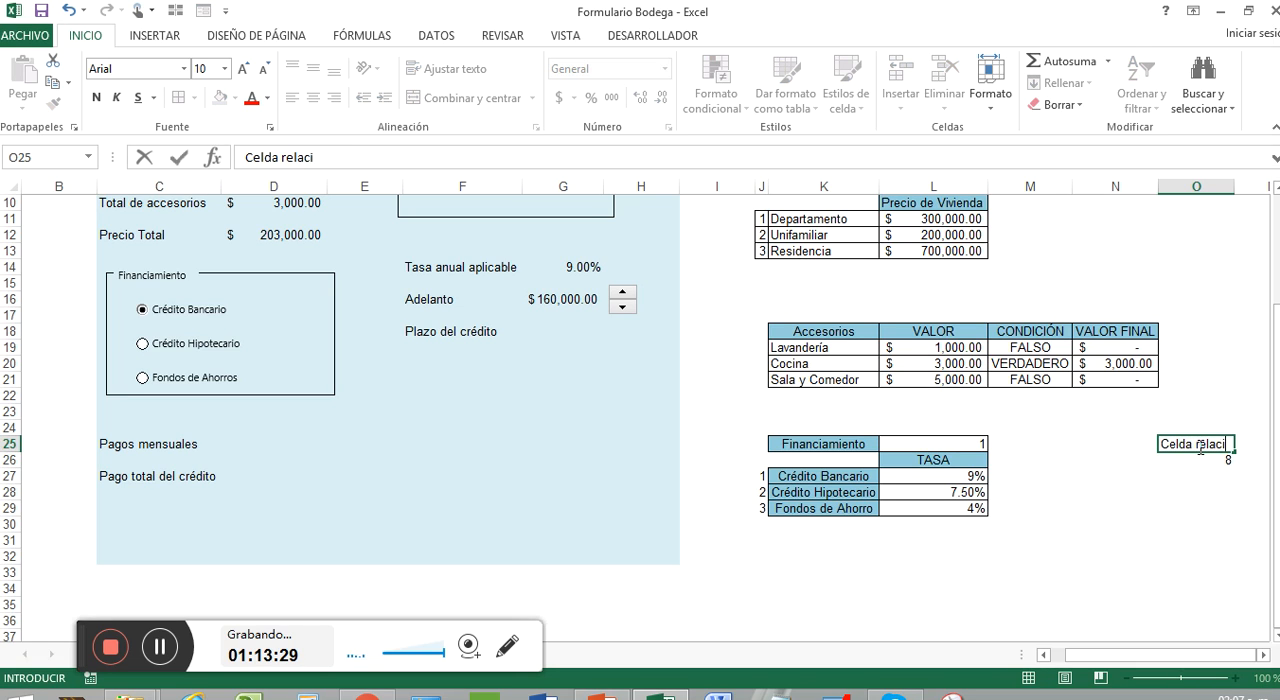
type("onada al")
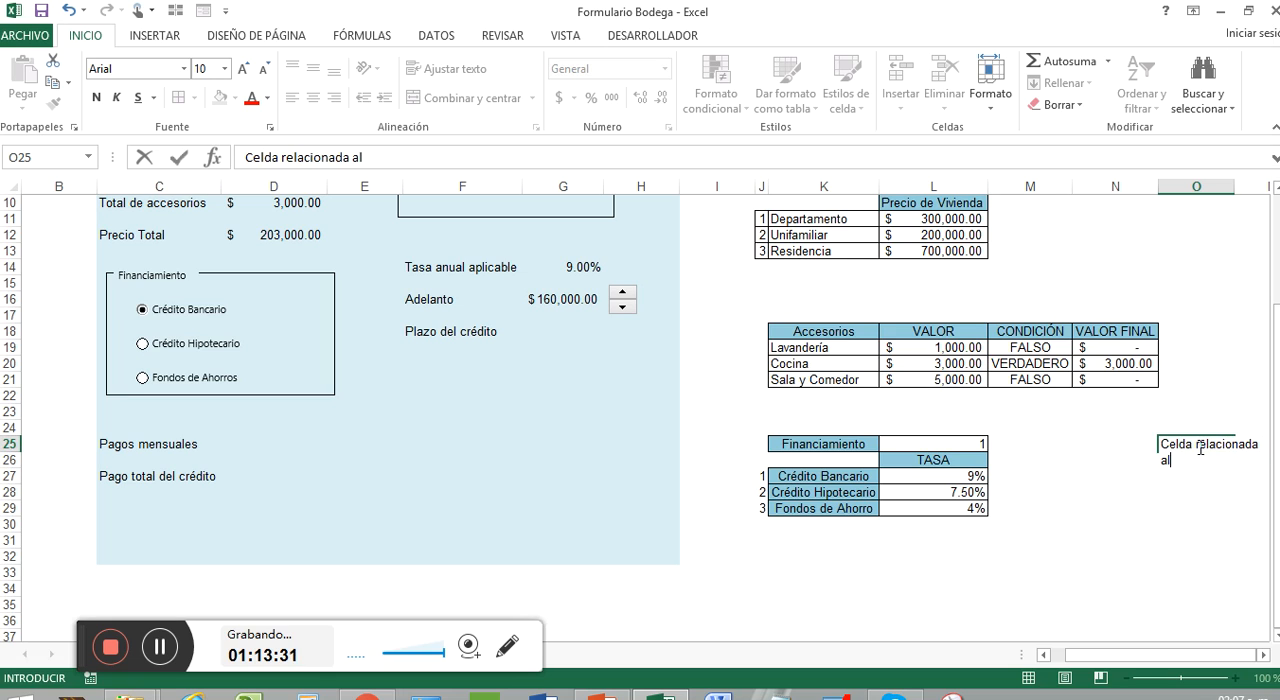
type("Adela")
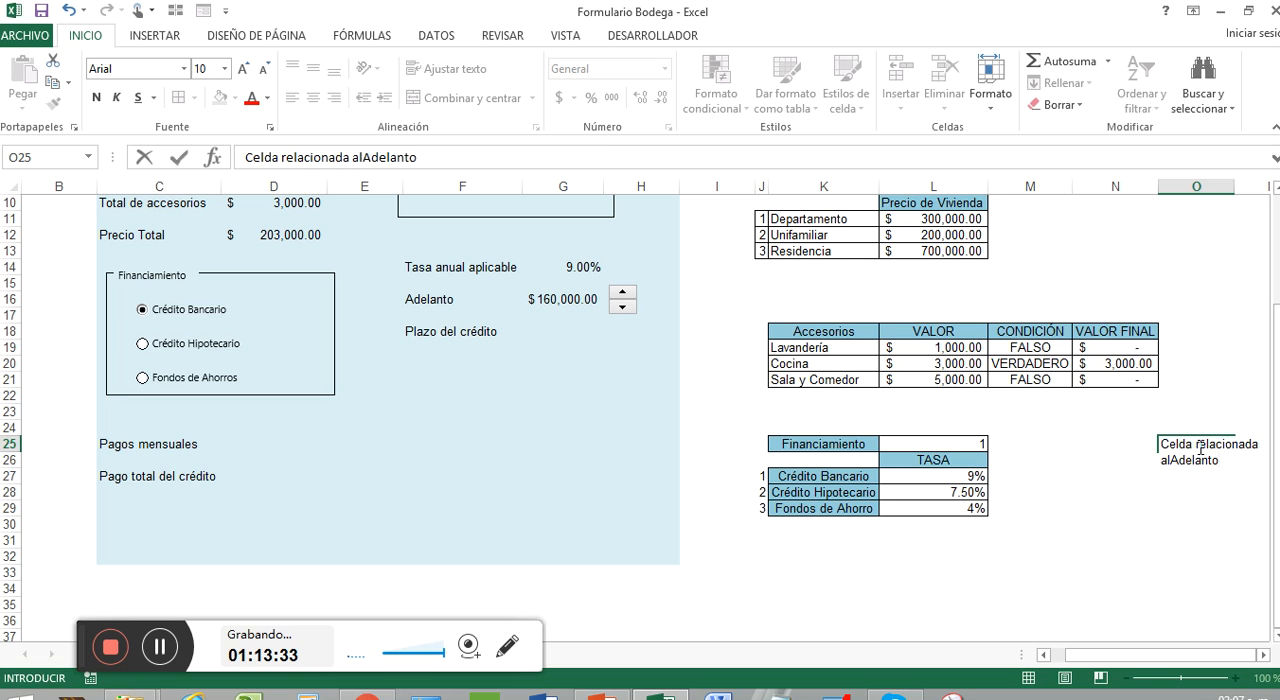
type("nto")
left_click(1170, 462)
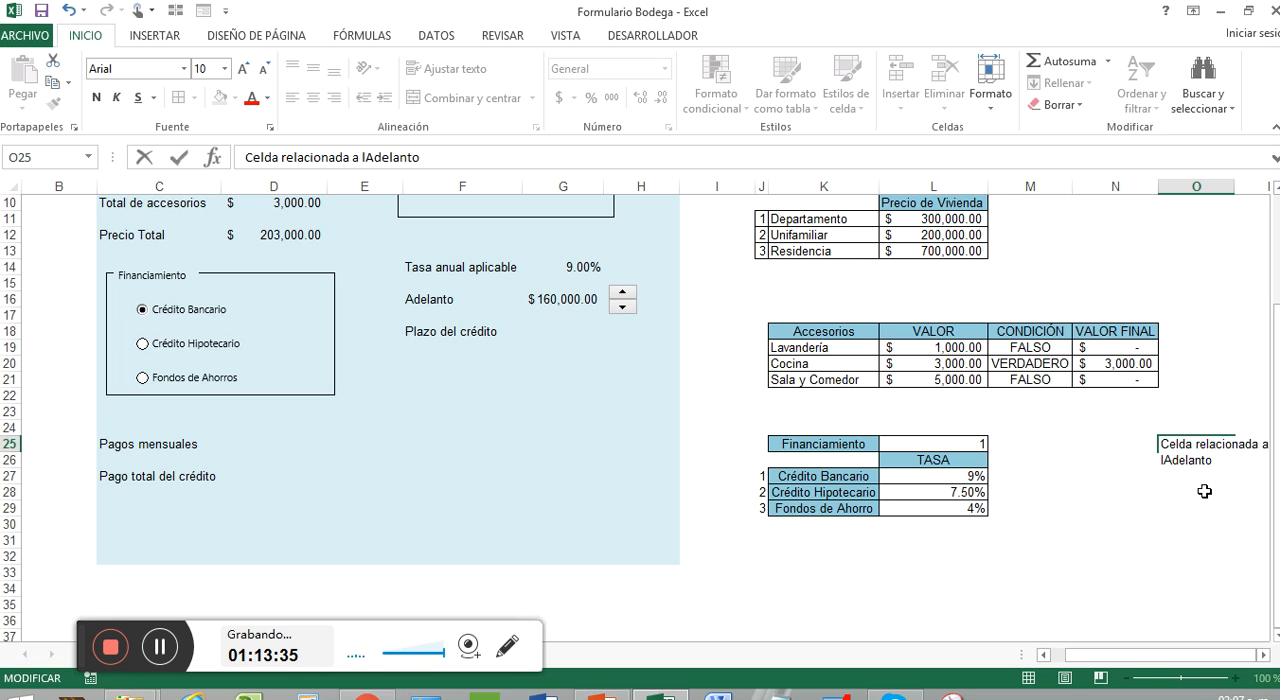
left_click(1206, 490)
left_click(1202, 445)
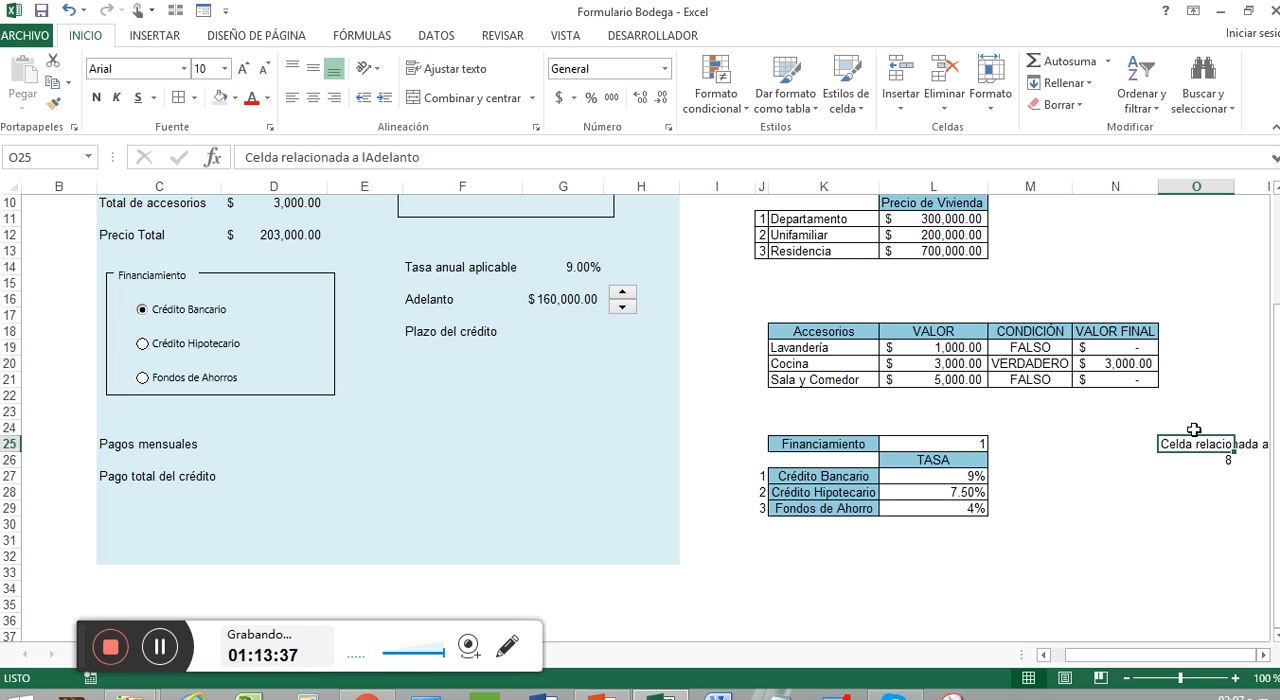
Step: Format the label in O24:O25 with the current fill color, wrapped text, and merged cells centered horizontally and vertically
left_click_drag(1194, 430, 1197, 441)
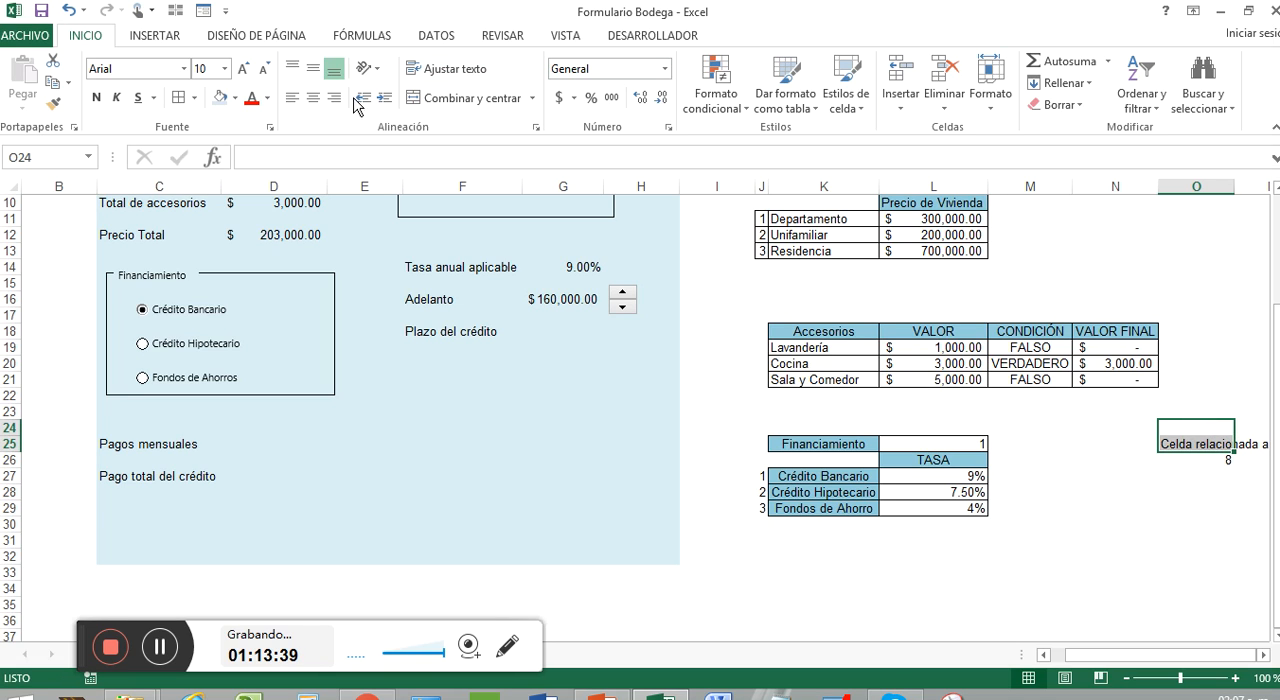
left_click(218, 97)
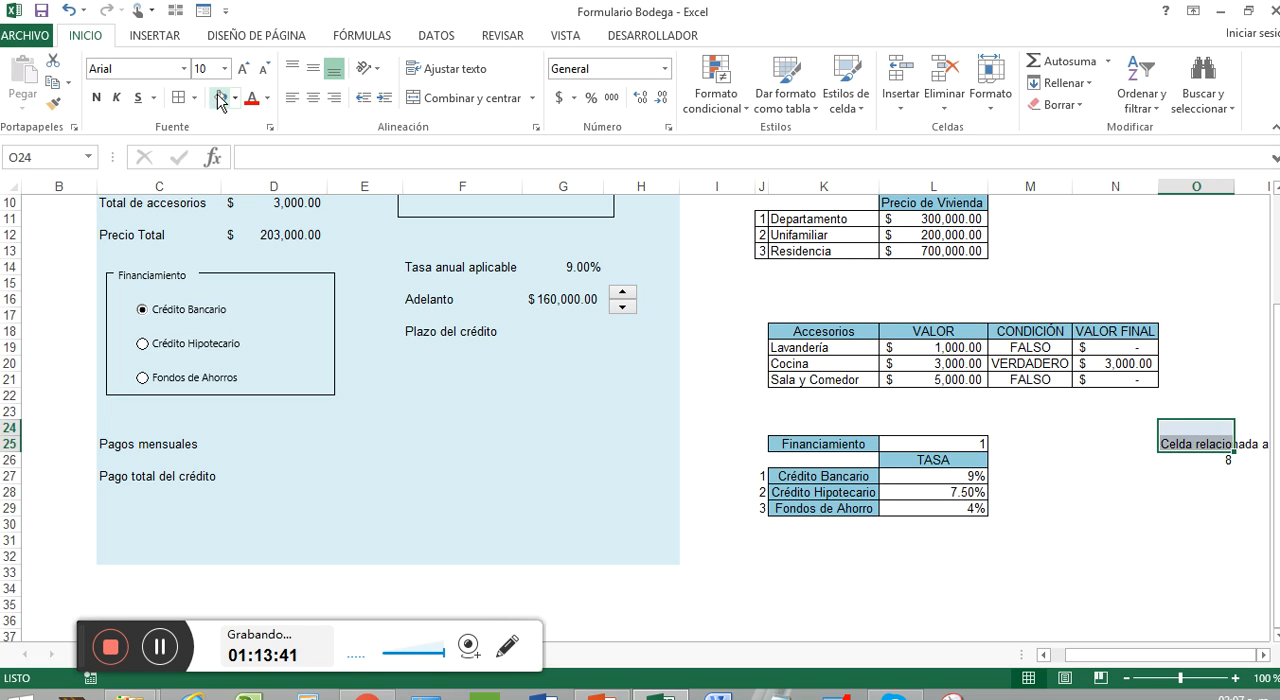
left_click(480, 70)
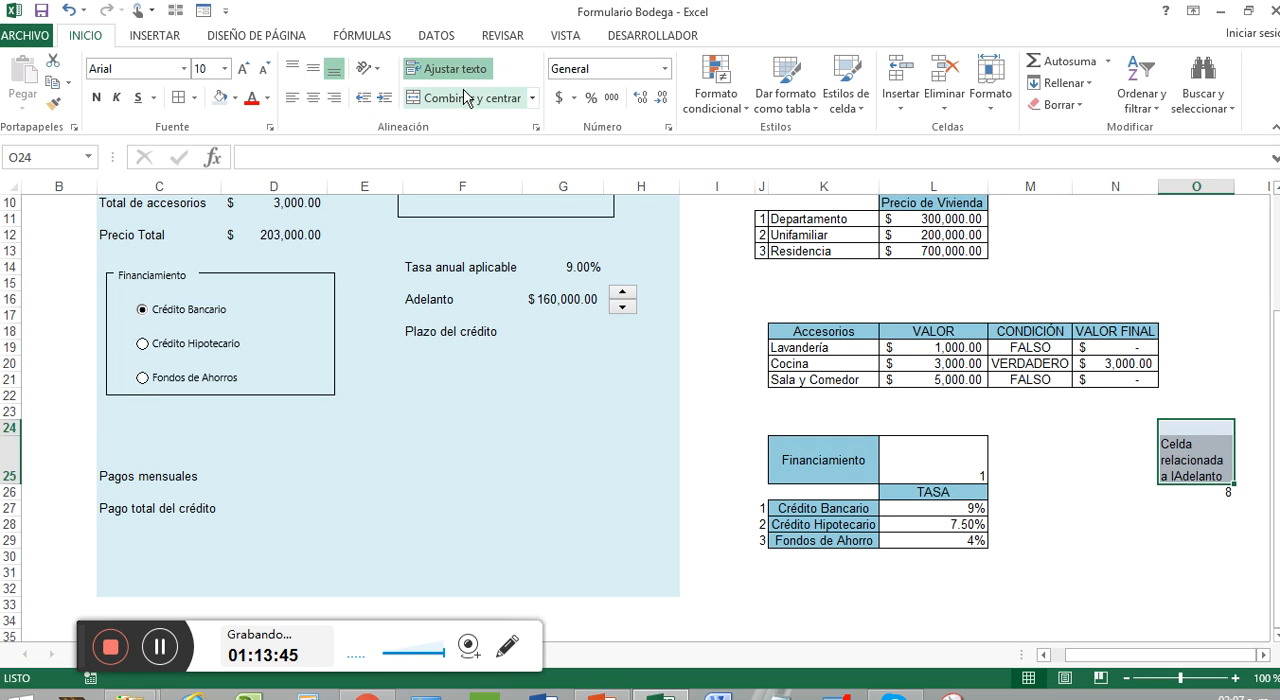
left_click(462, 100)
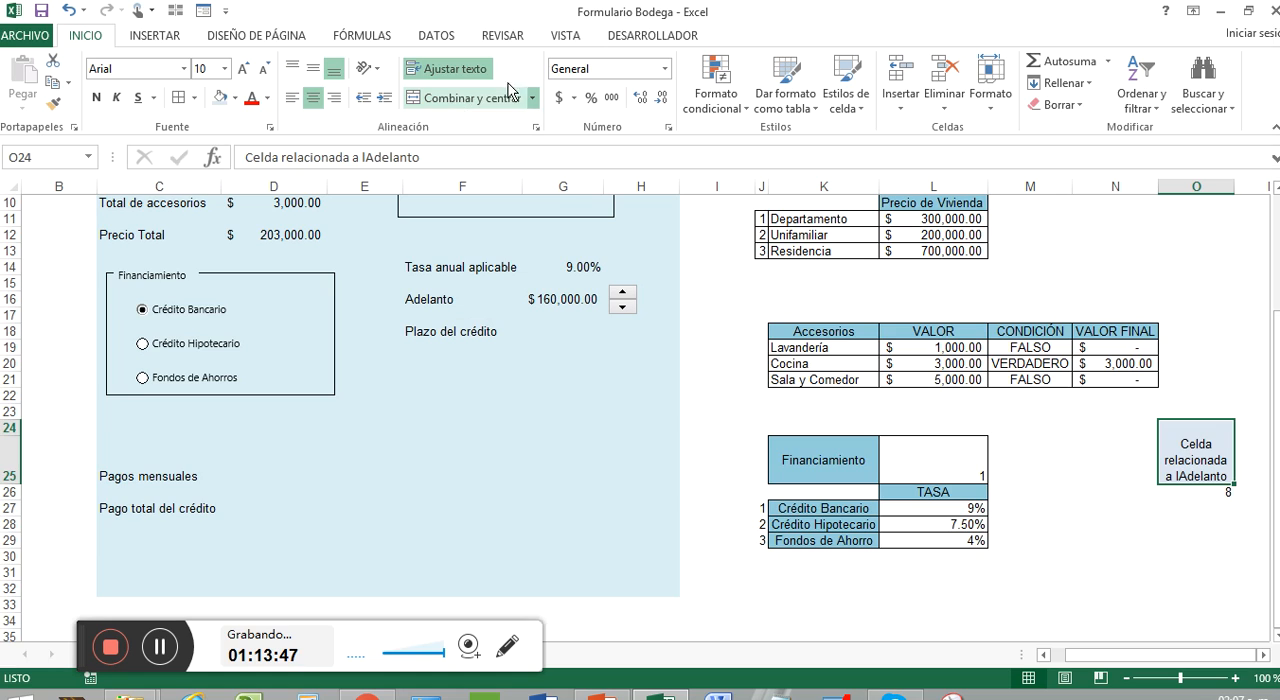
left_click(313, 68)
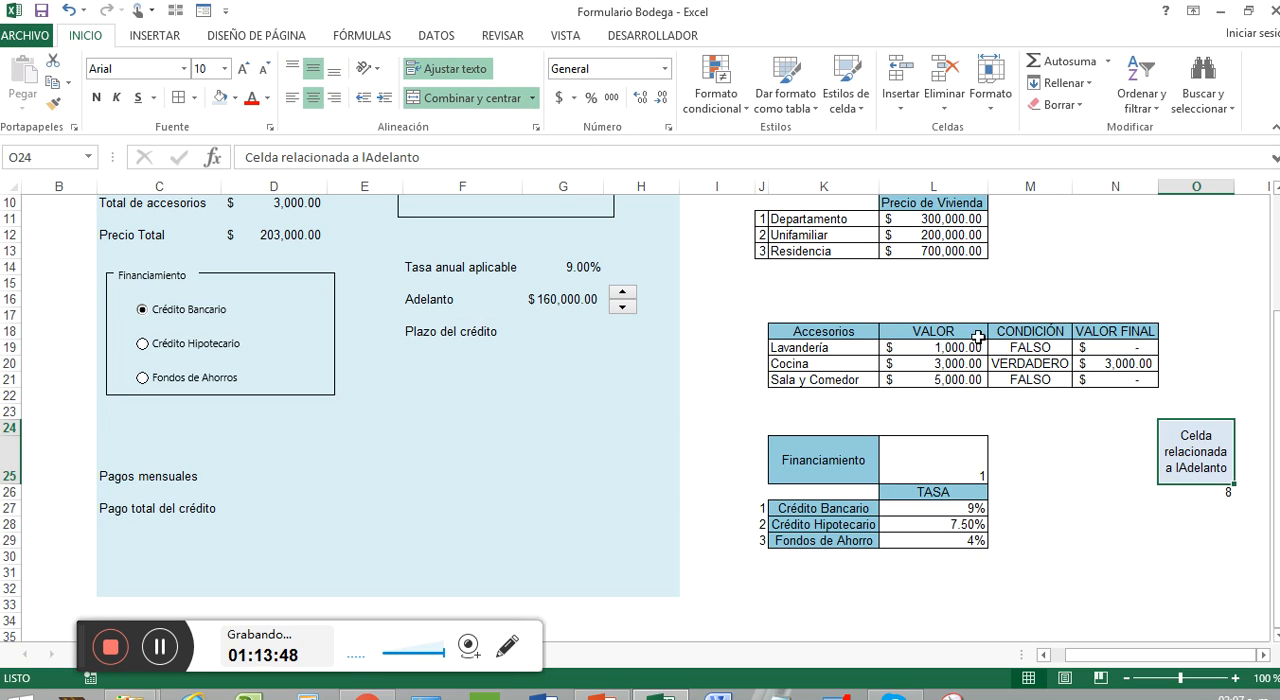
Step: Correct the label in the merged cell O24:O25 so it reads "Celda relacionada al Adelanto"
double_click(1180, 466)
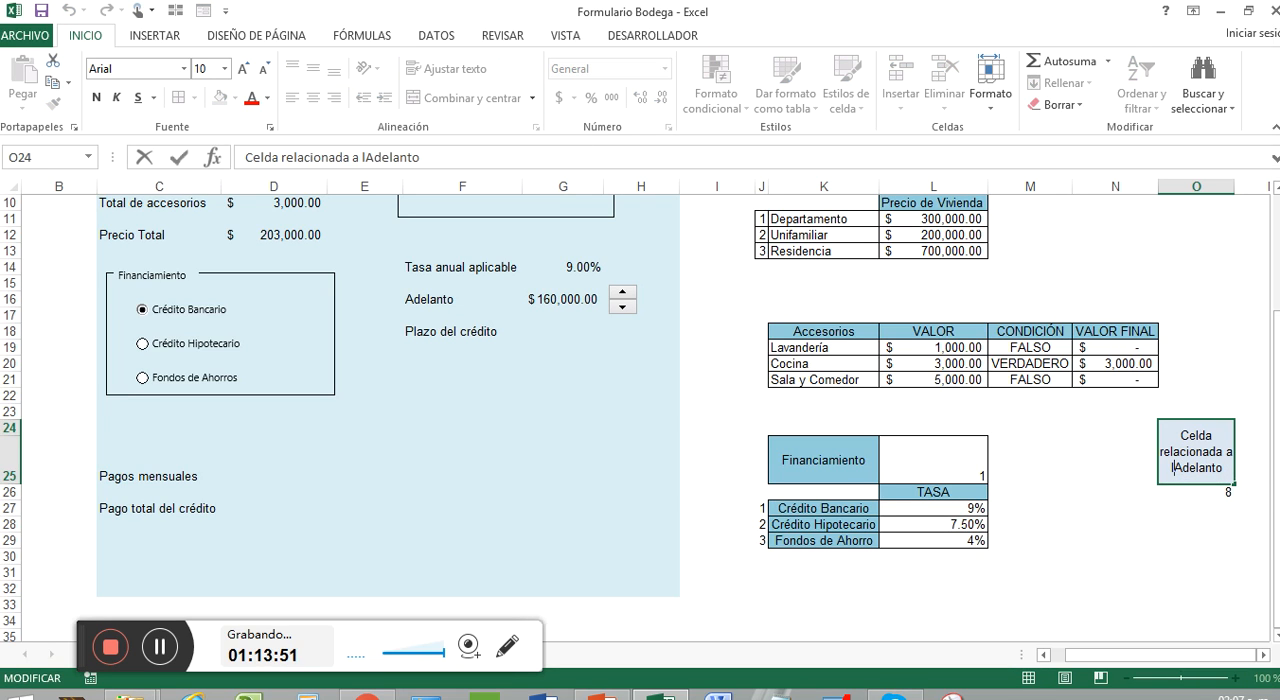
key("BackSpace")
key("BackSpace")
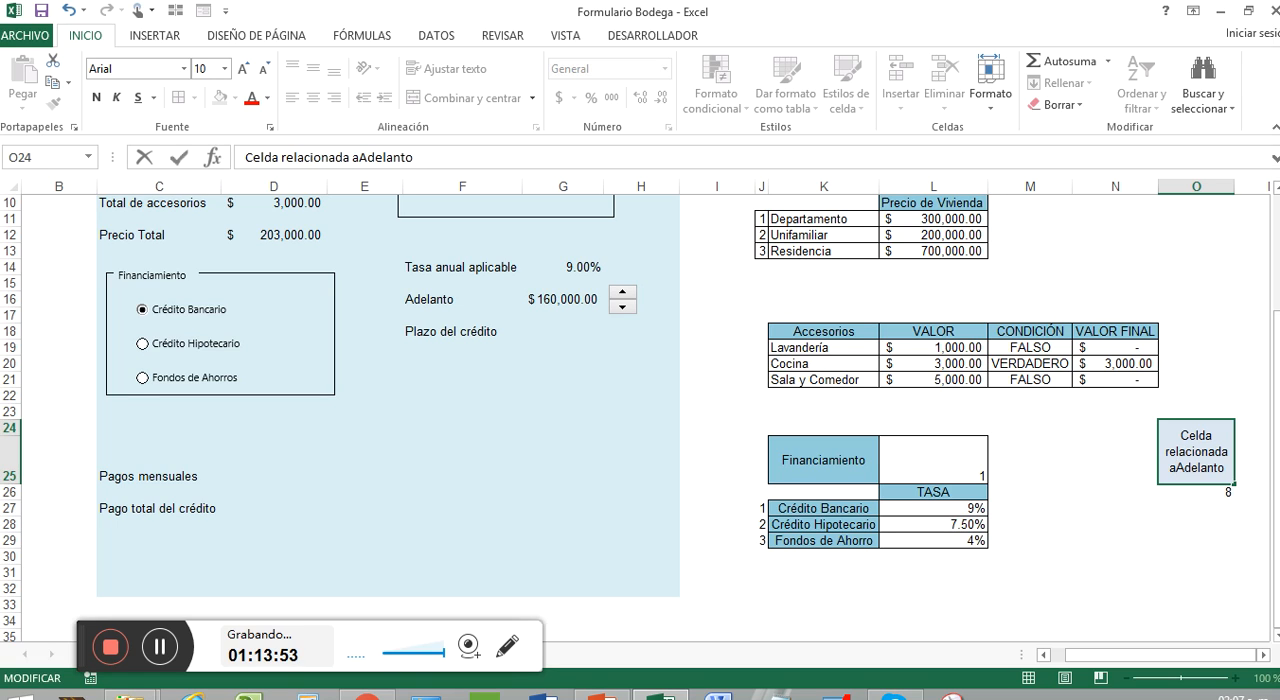
type("l")
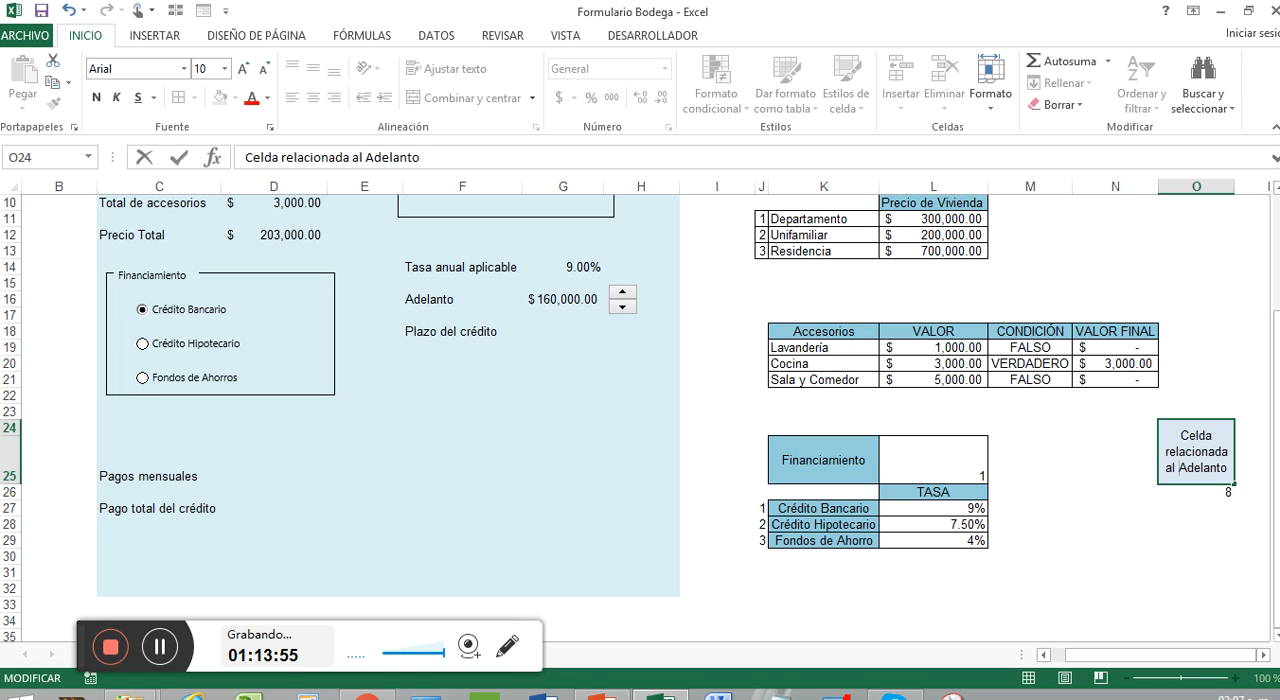
left_click(1240, 375)
Step: Center the linked value in O26 horizontally and add all borders to the Adelanto label and value in O24:O26
left_click_drag(1218, 479, 1220, 493)
left_click(313, 97)
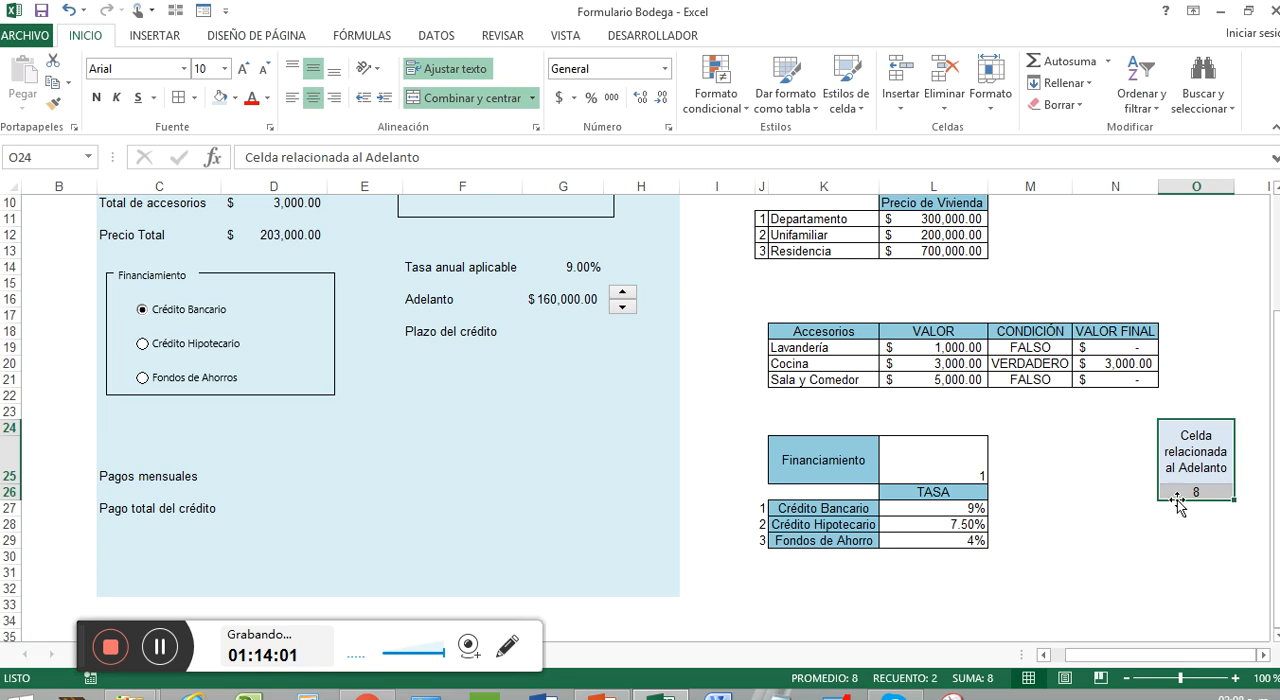
left_click(1211, 526)
left_click_drag(1199, 470, 1198, 492)
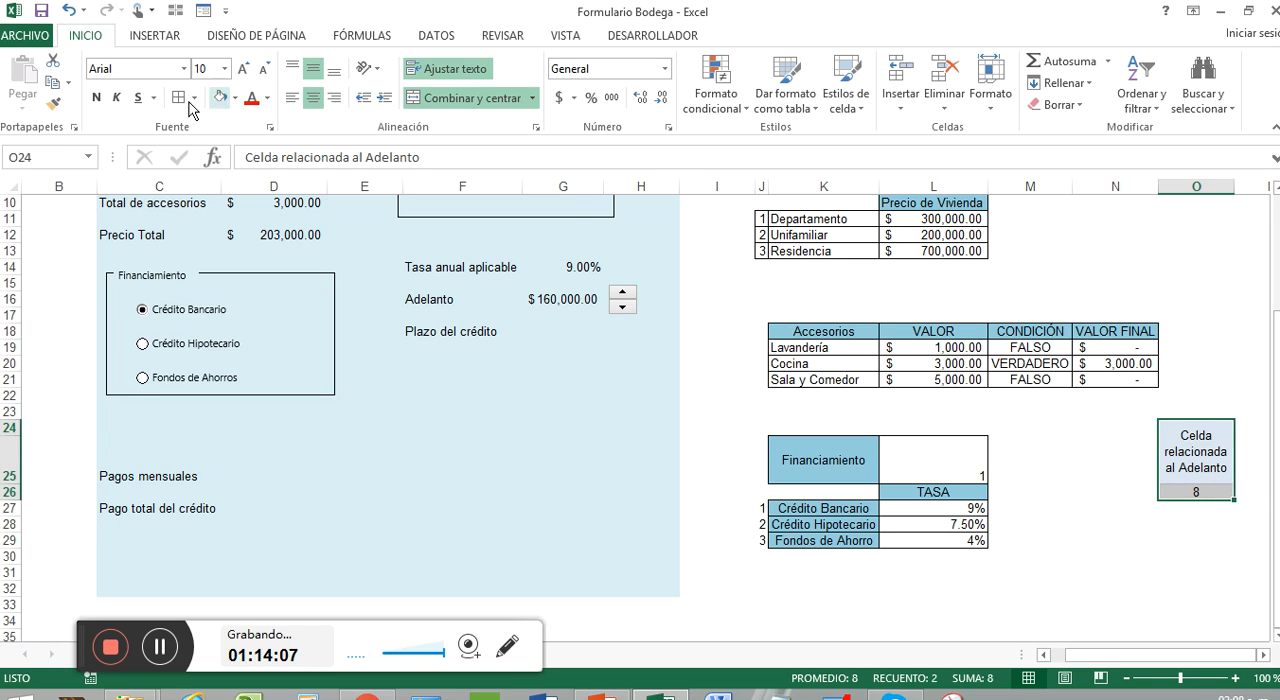
left_click(998, 538)
left_click(1136, 554)
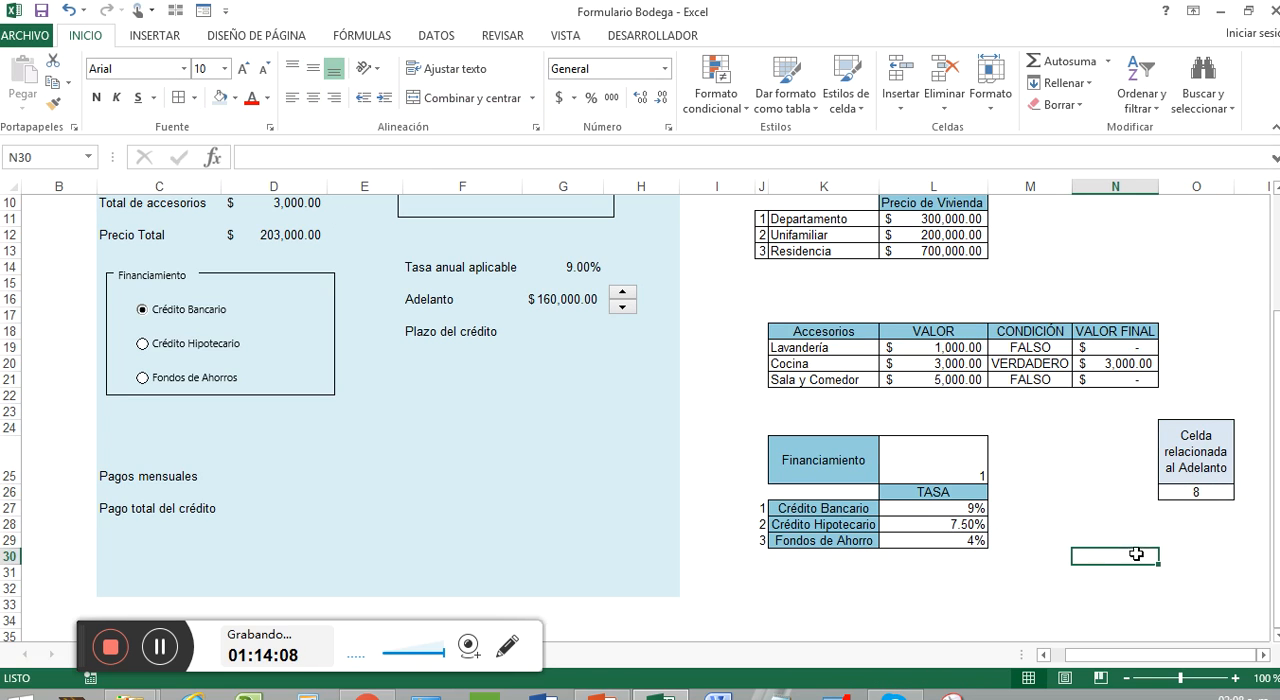
left_click(1206, 568)
left_click(1208, 528)
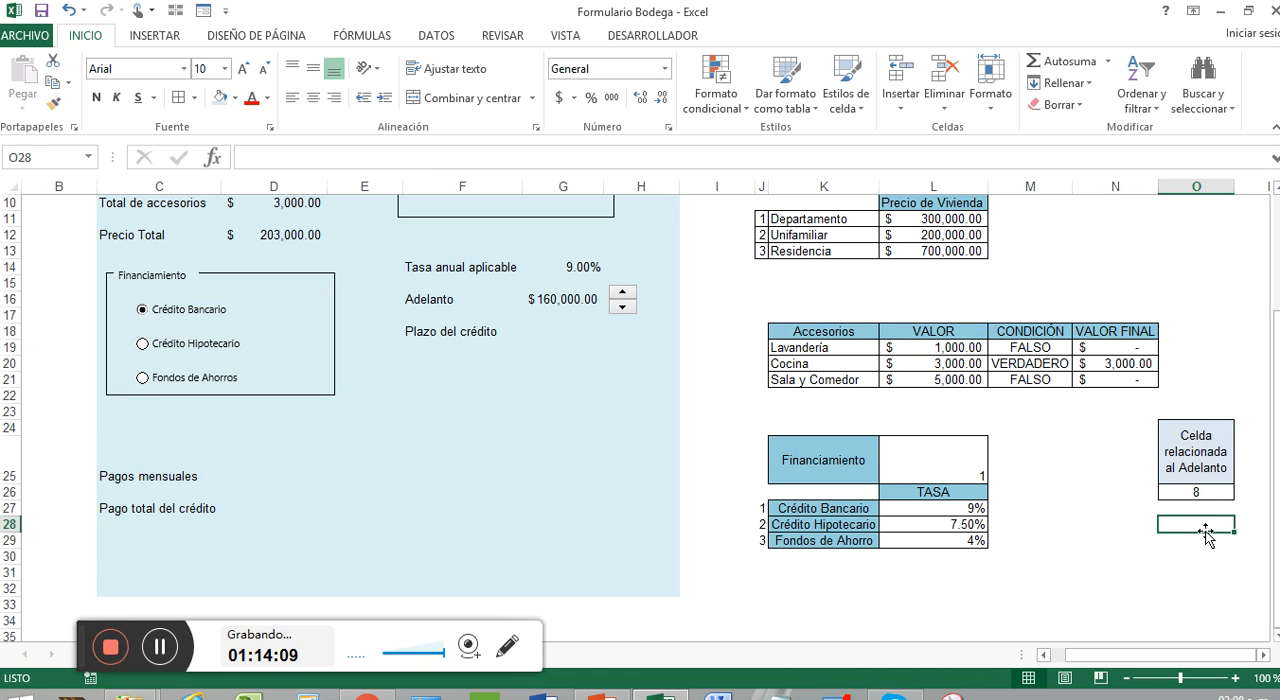
Step: Insert a scroll bar form control and place it horizontally in row 18, beside the Plazo del crédito cell G18
left_click(546, 331)
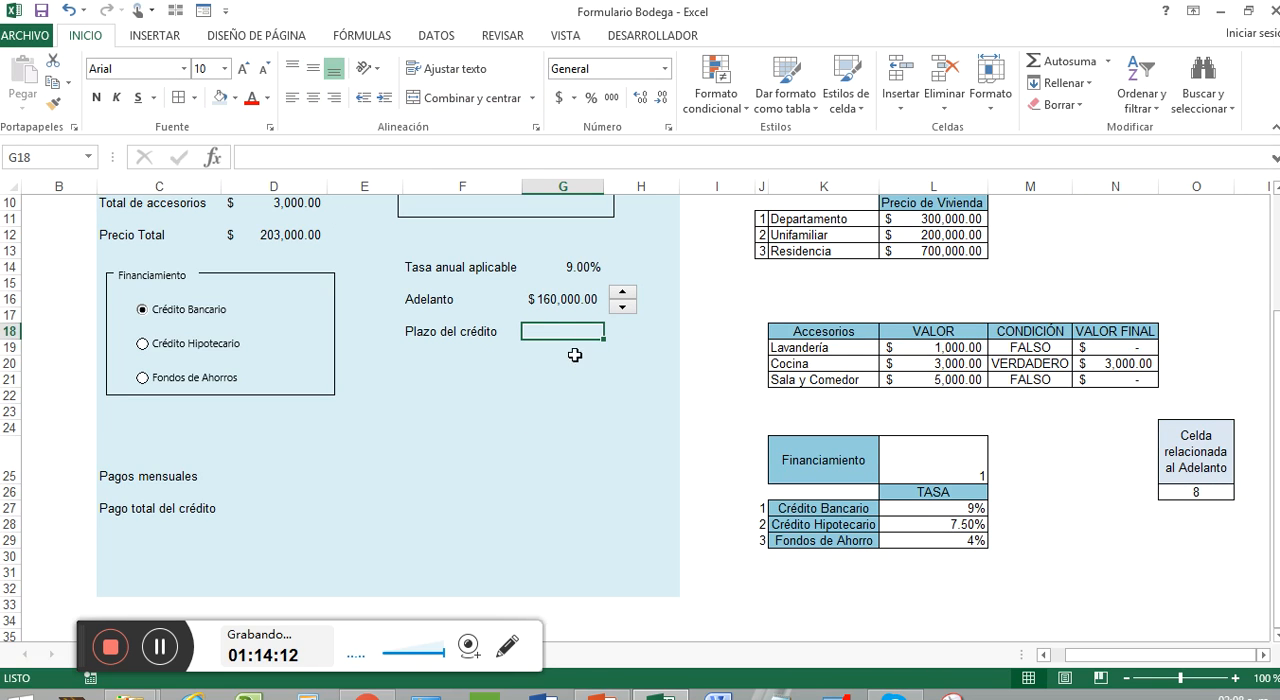
left_click(652, 37)
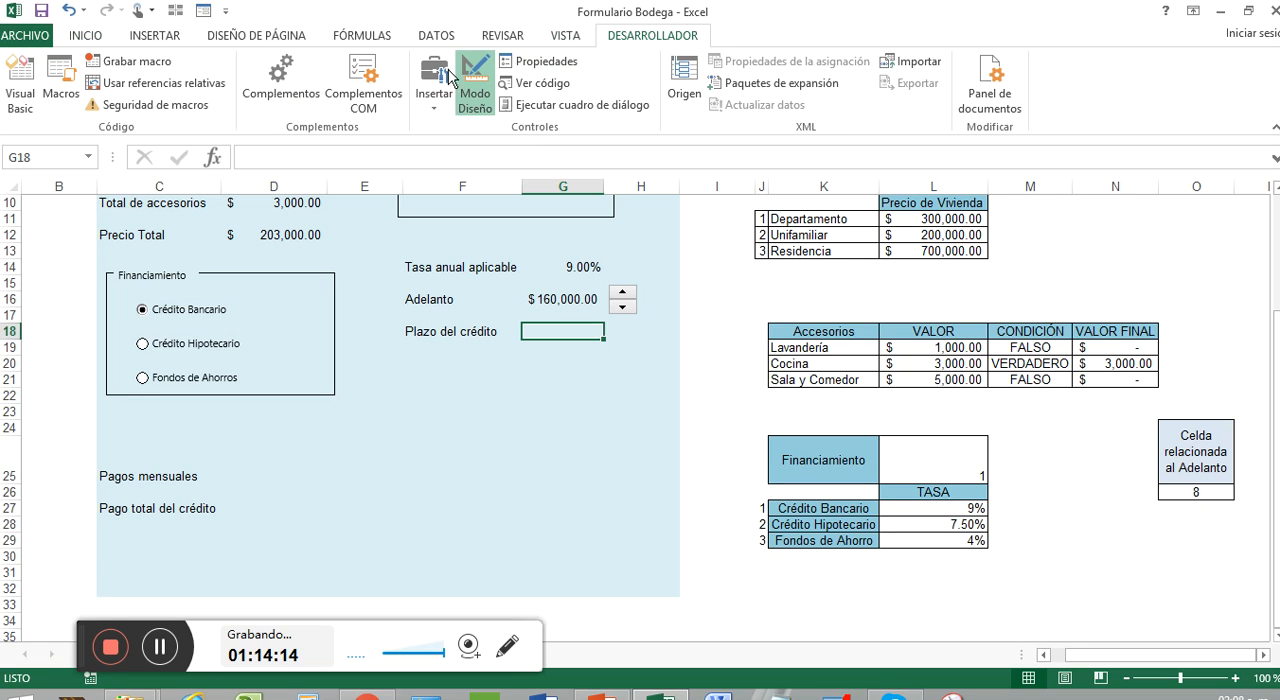
left_click(435, 112)
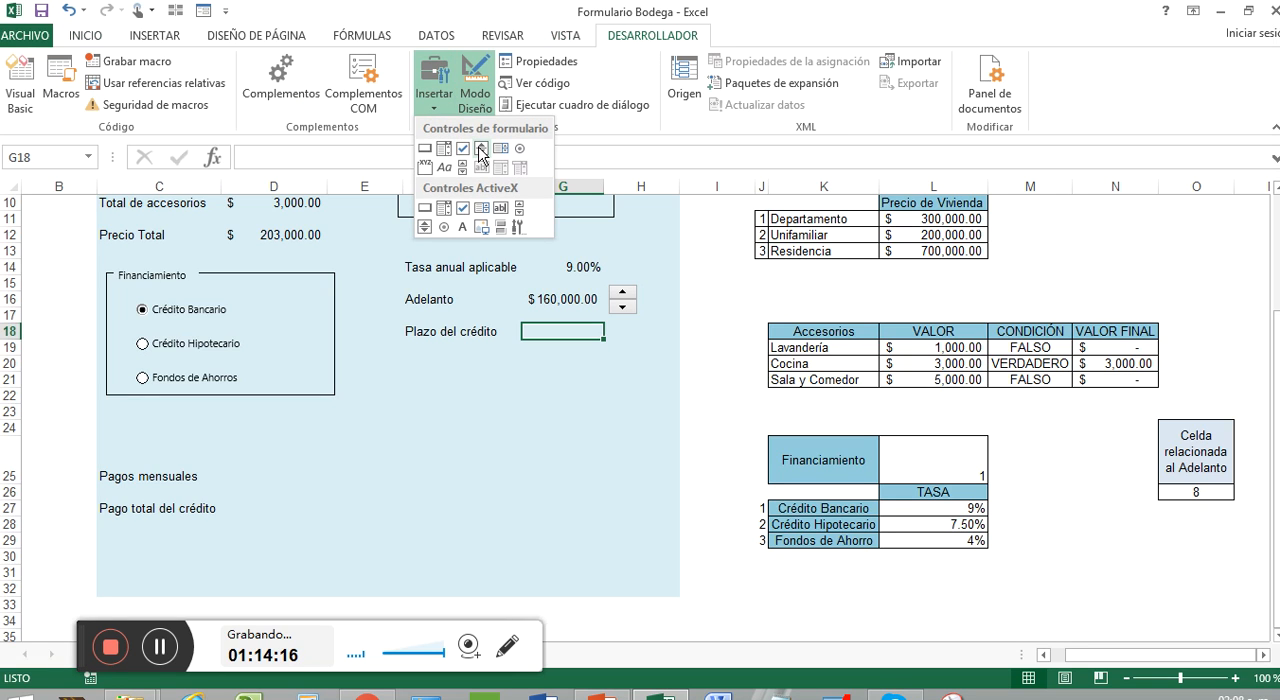
left_click(463, 167)
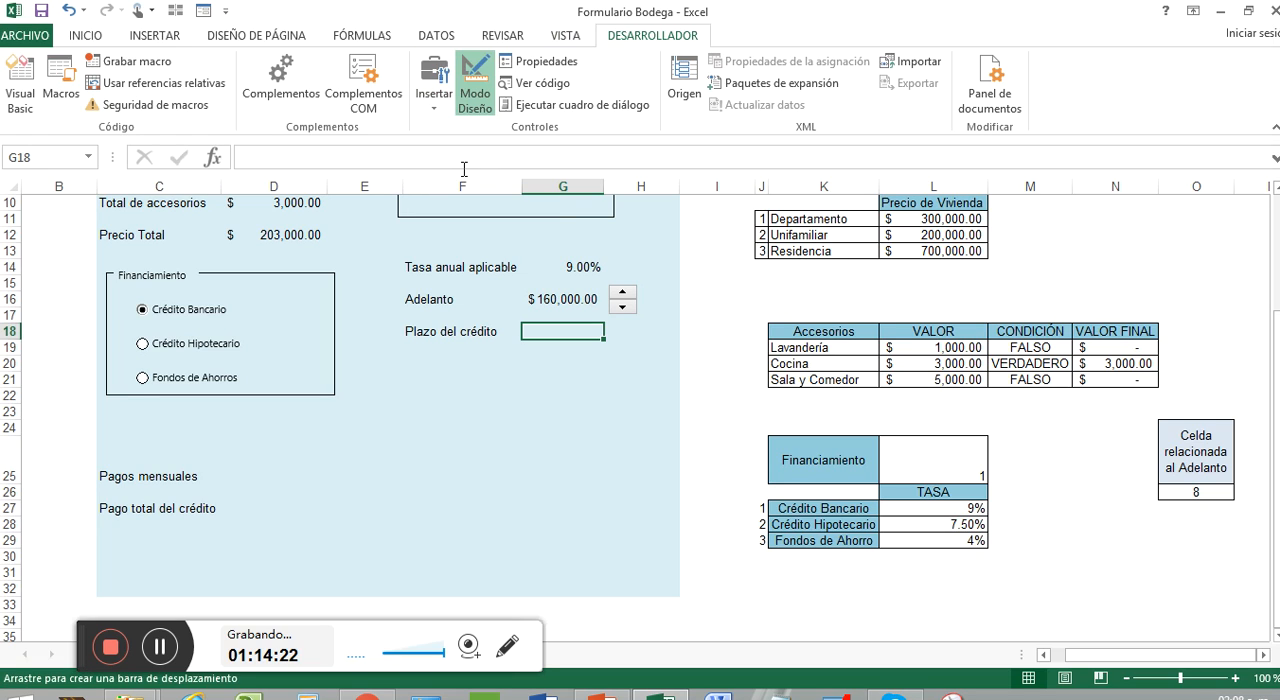
mouse_move(615, 319)
left_mouse_down()
mouse_move(700, 342)
mouse_move(645, 336)
mouse_move(668, 368)
mouse_move(608, 387)
left_mouse_up()
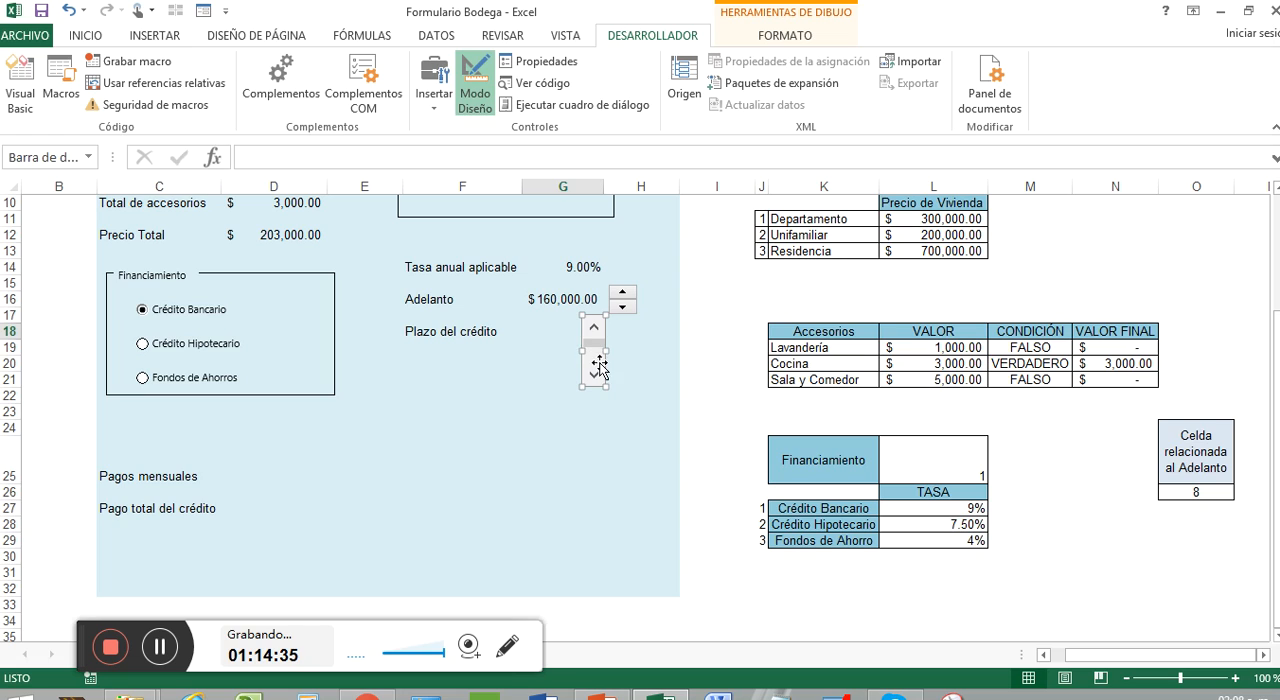
left_click_drag(600, 361, 663, 337)
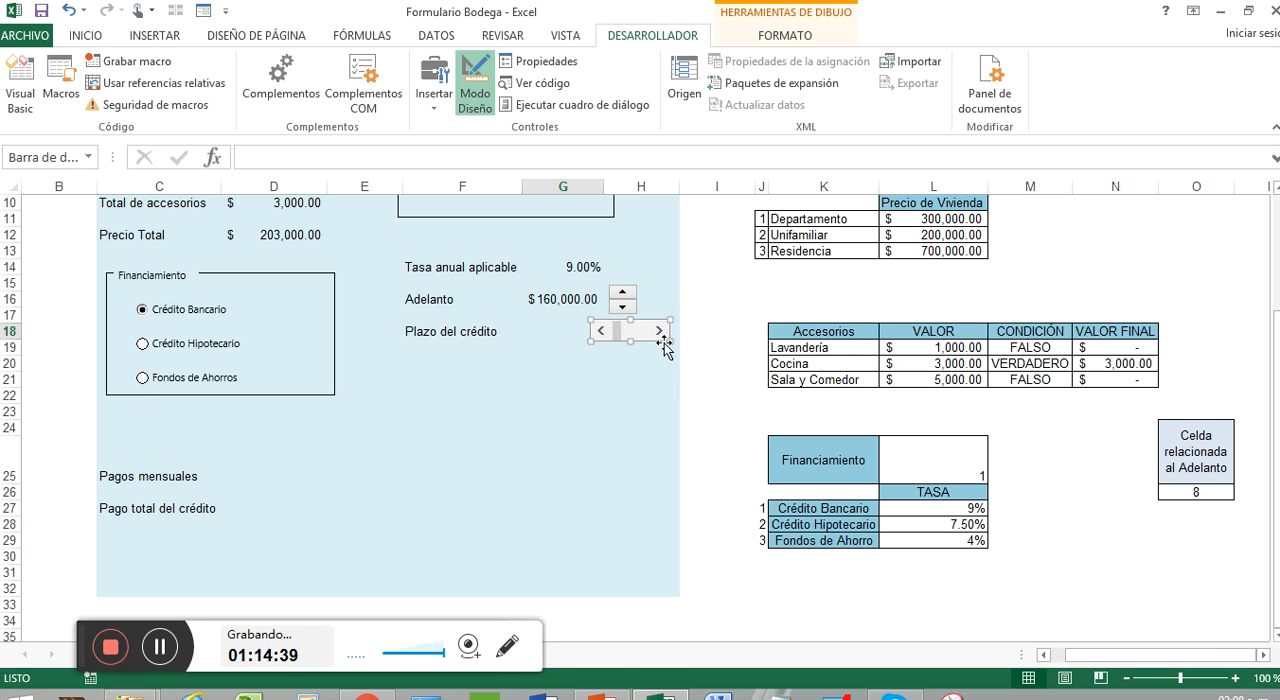
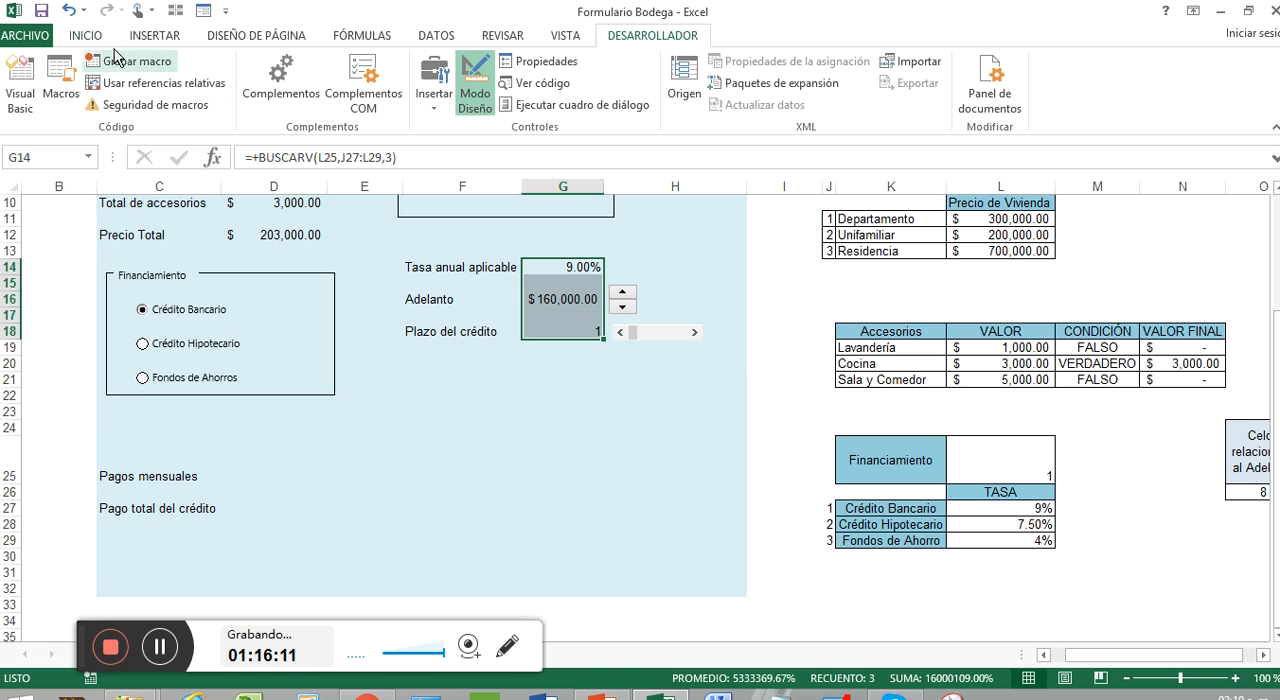
Step: Center the rate, down payment and credit term values in G14:G18 horizontally and align them vertically to the middle
left_click(86, 35)
left_click(313, 68)
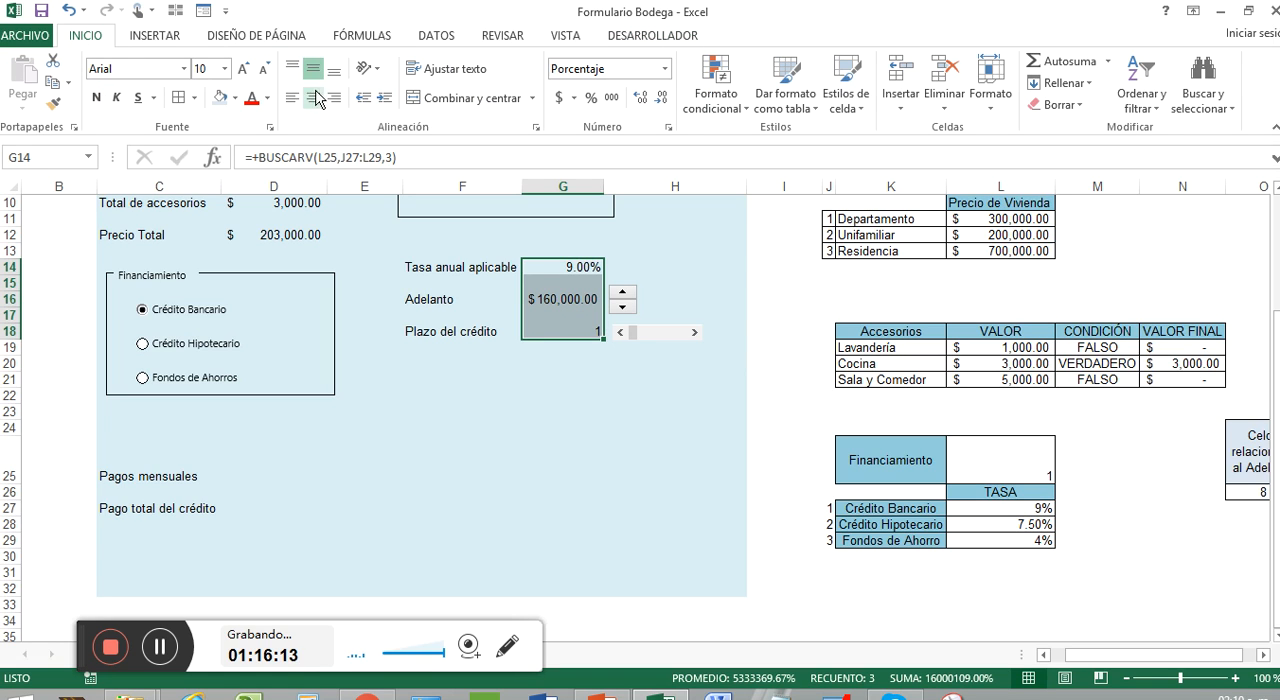
left_click(313, 97)
left_click(665, 376)
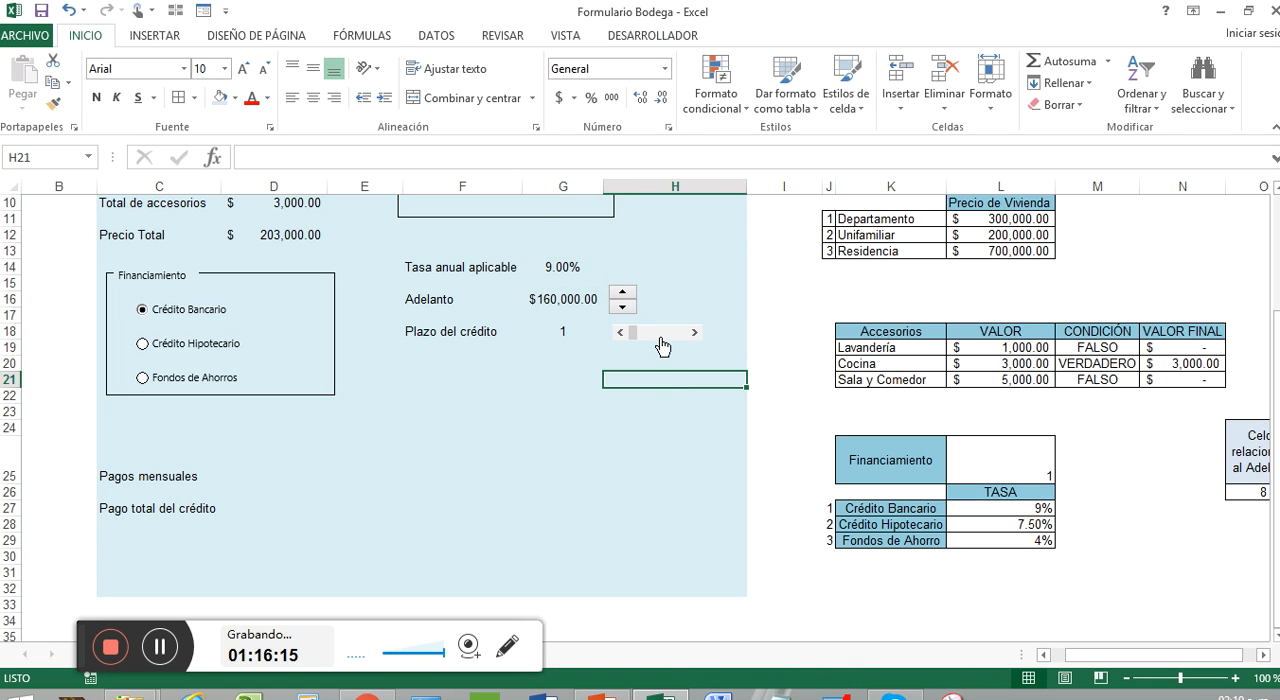
Step: Shift the Plazo del crédito scroll bar slightly left so it lines up with the Adelanto spinner above it
right_click(663, 340)
key("Escape")
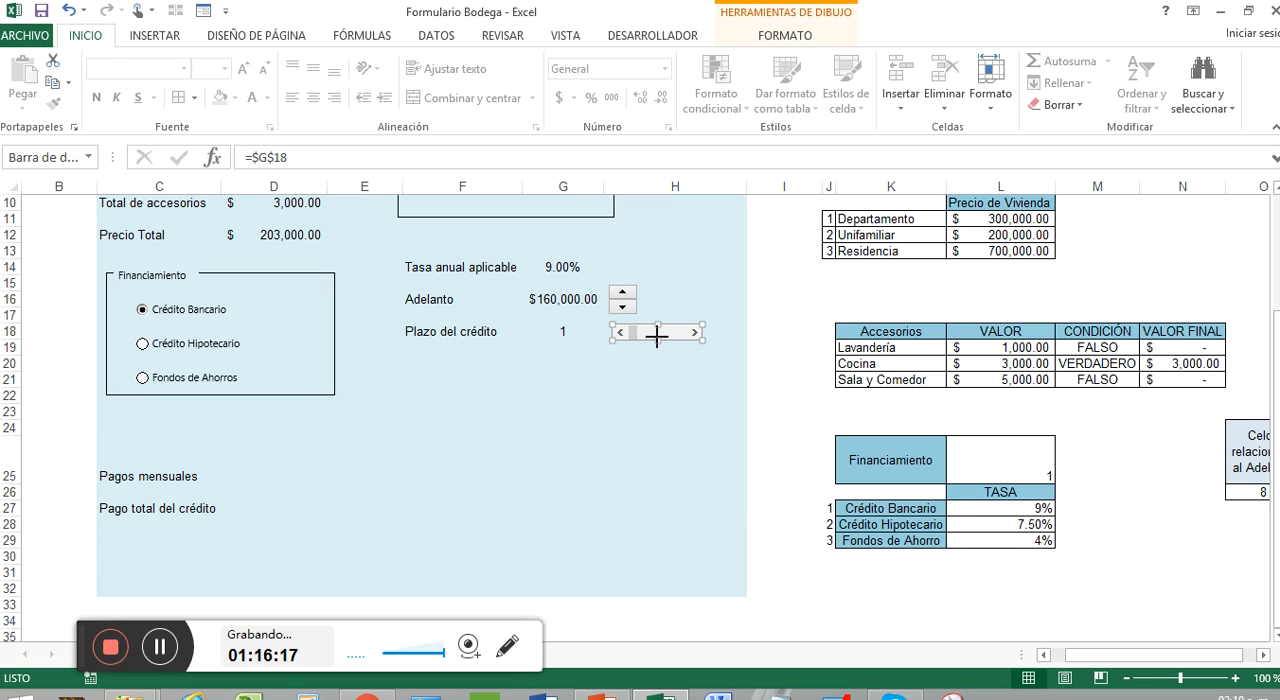
left_click_drag(680, 341, 676, 342)
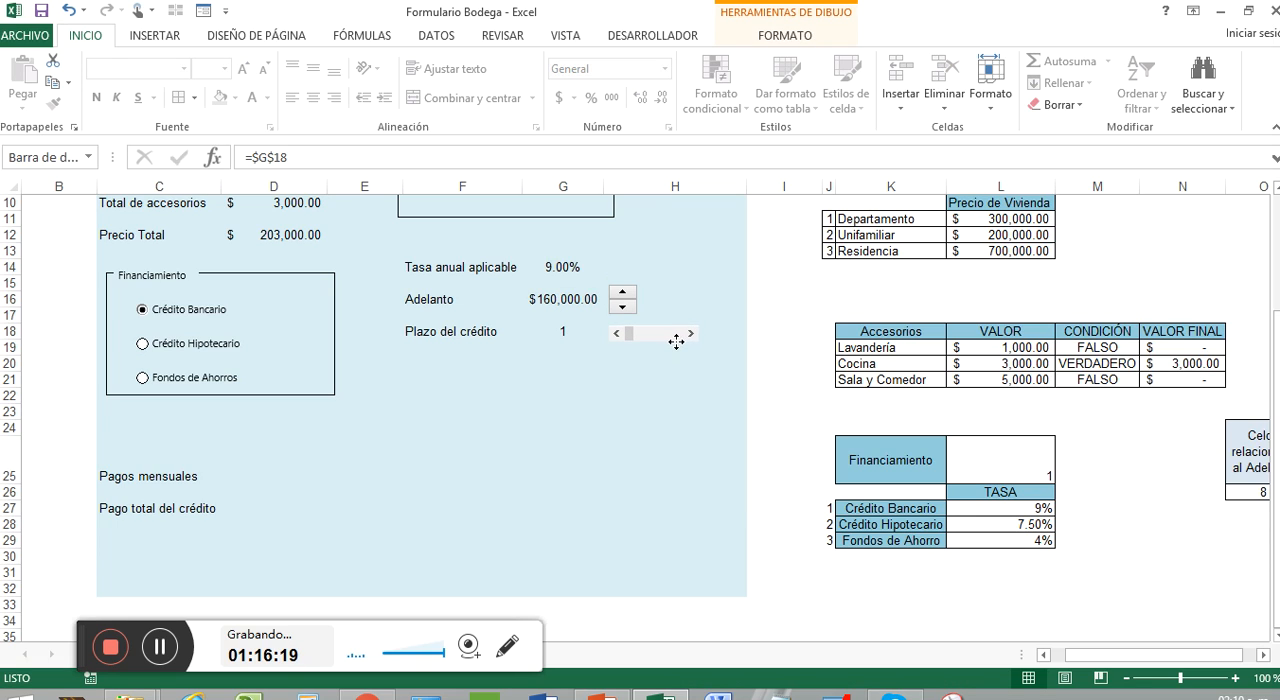
left_click(592, 410)
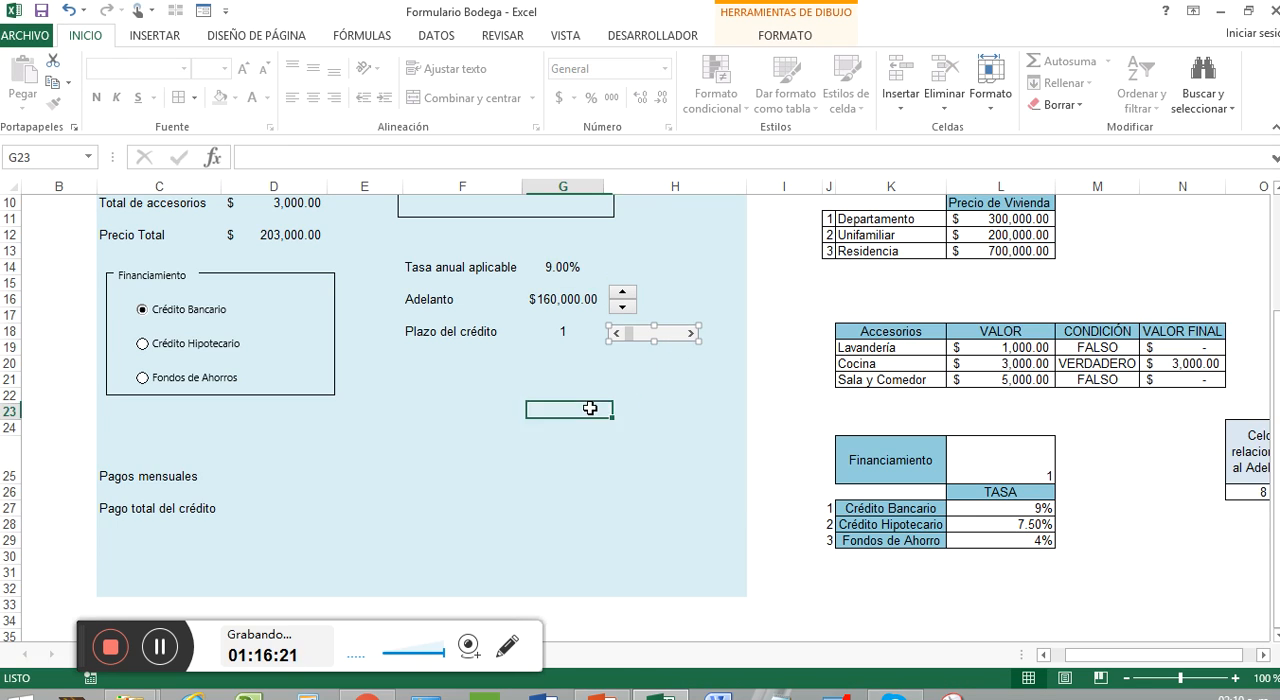
scroll(518, 380, "up", 1)
scroll(518, 380, "up", 2)
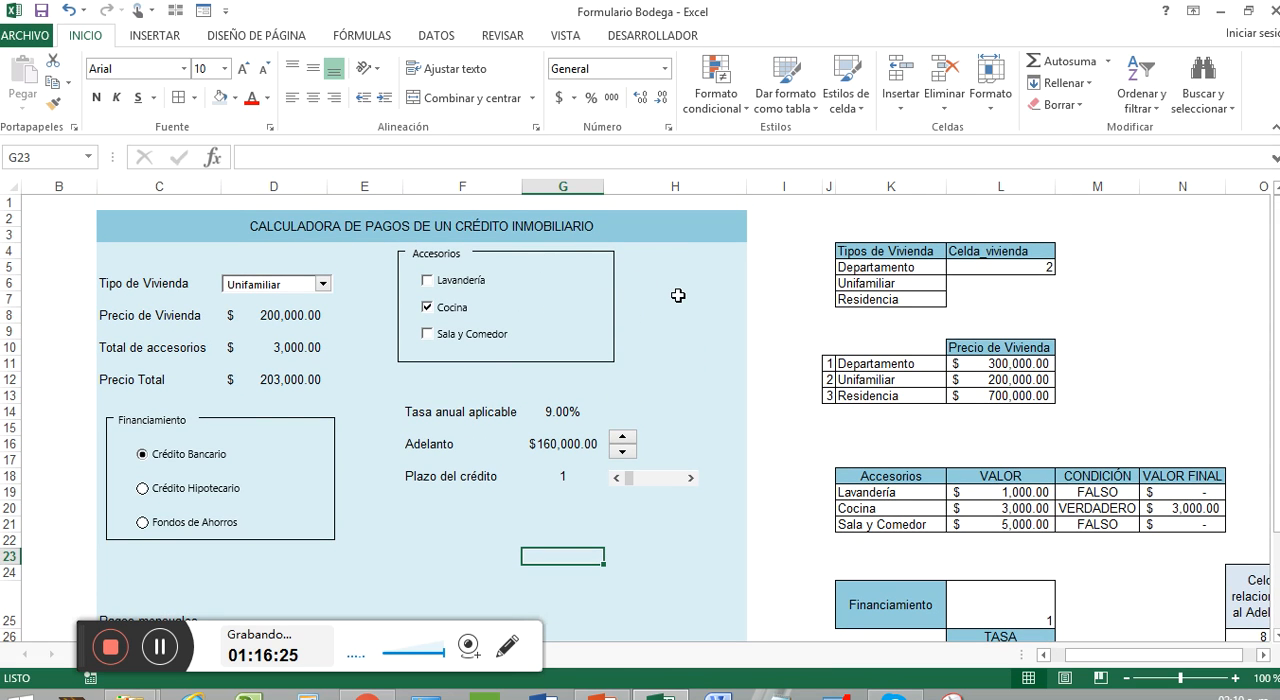
scroll(678, 296, "down", 2)
scroll(678, 296, "up", 2)
left_click(159, 649)
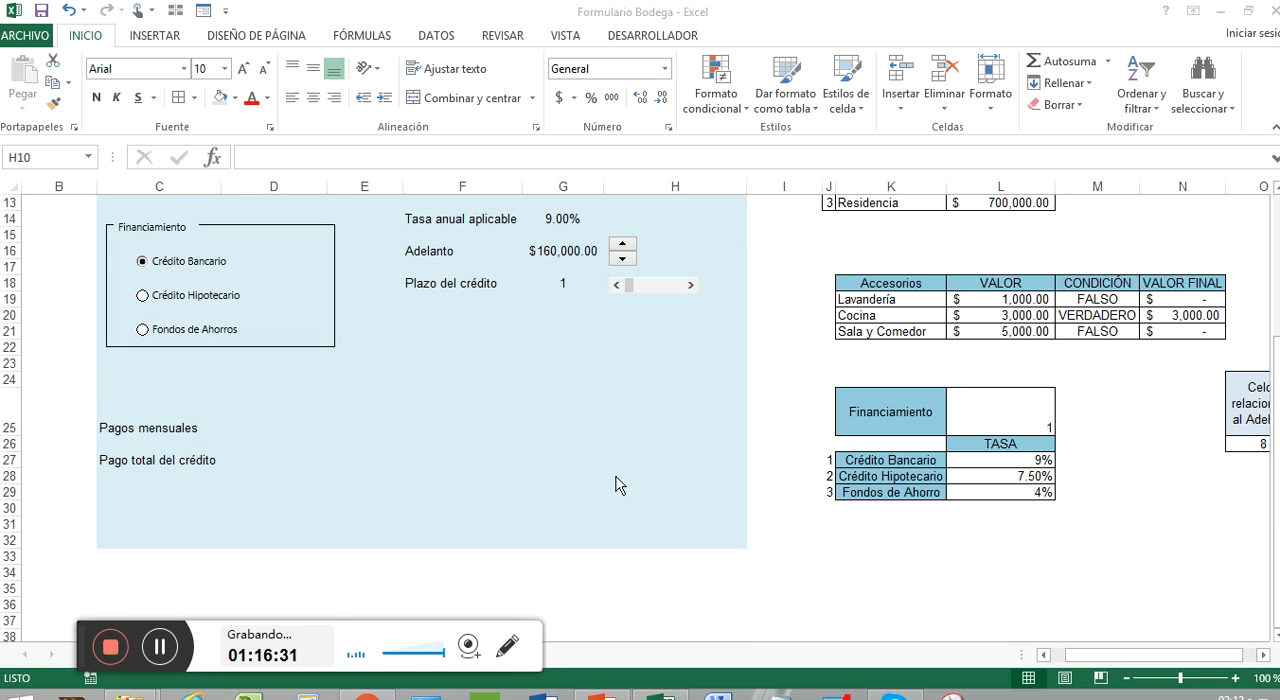
scroll(523, 457, "up", 4)
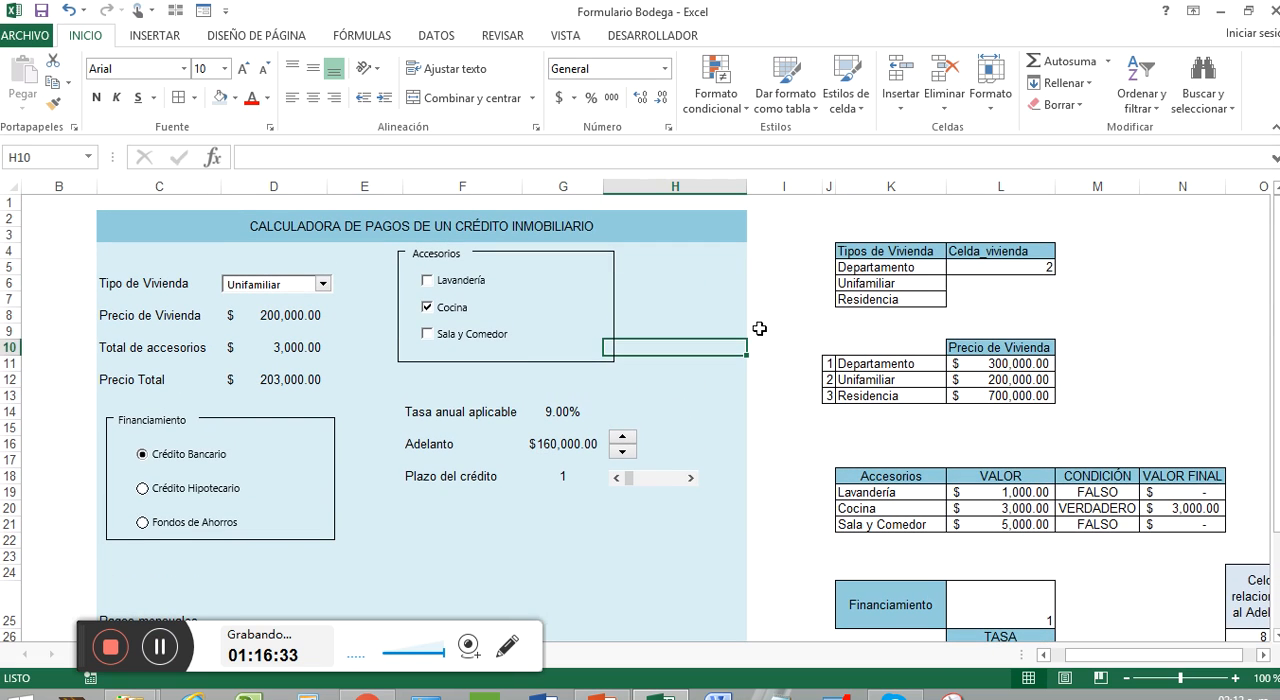
left_click(789, 237)
scroll(797, 297, "down", 2)
left_click(370, 512)
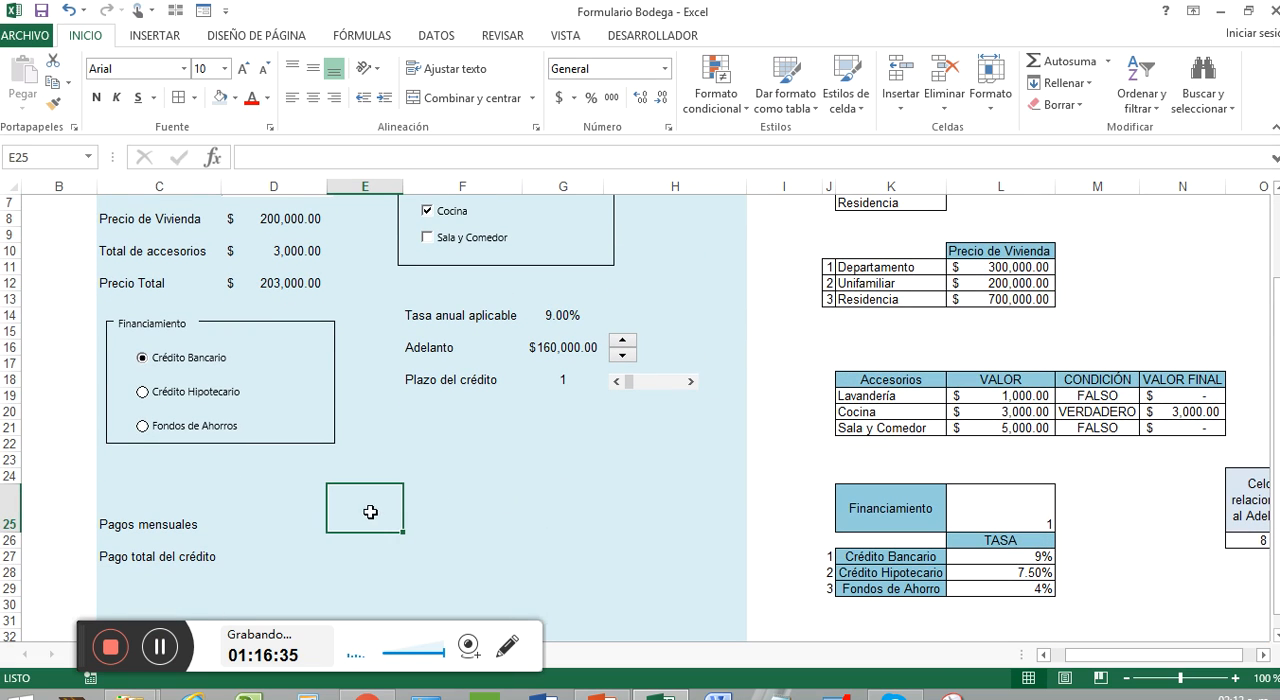
Step: Center the contents of C25:D25 and C27:D27, the Pagos mensuales and Pago total del crédito rows, both horizontally and vertically
left_click(155, 526)
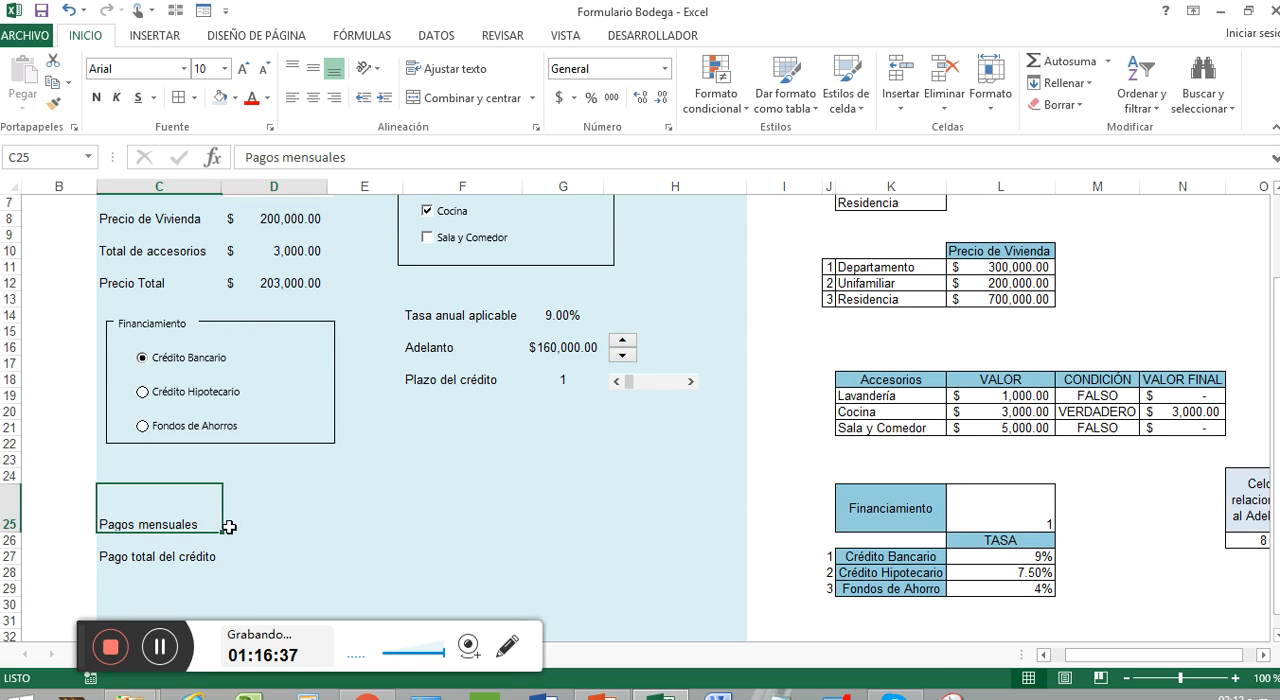
left_click_drag(228, 527, 249, 527)
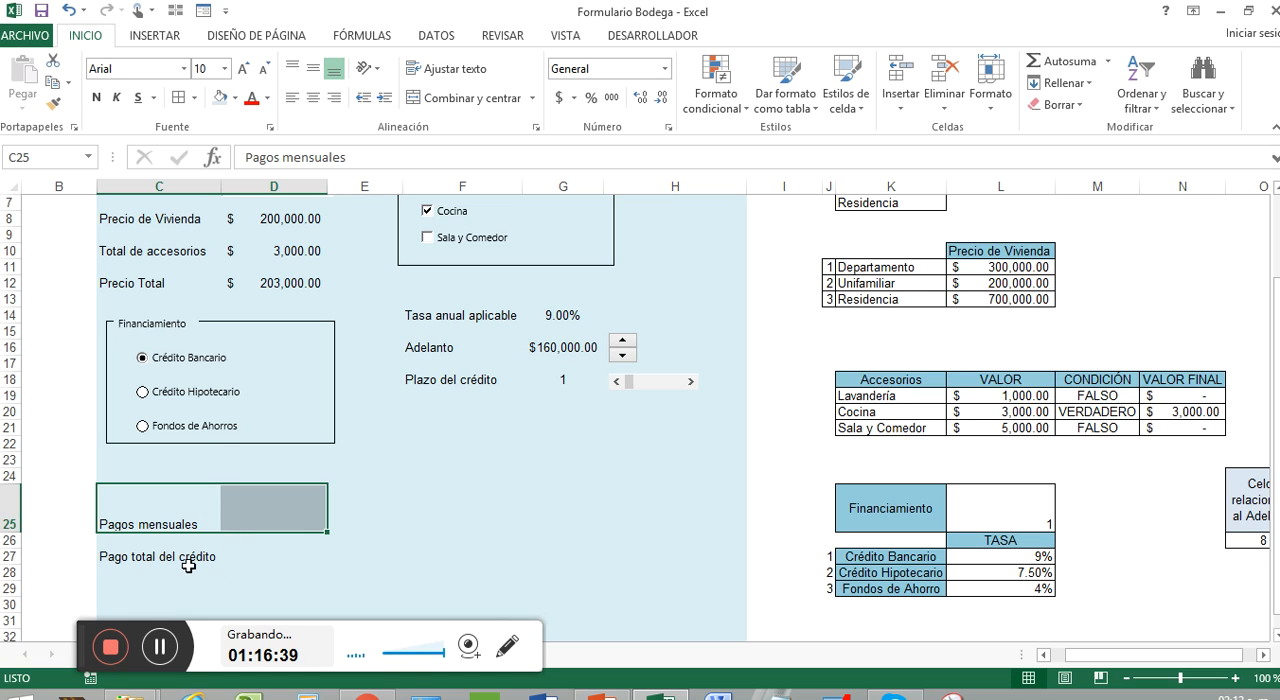
left_click_drag(186, 562, 248, 557, "ctrl")
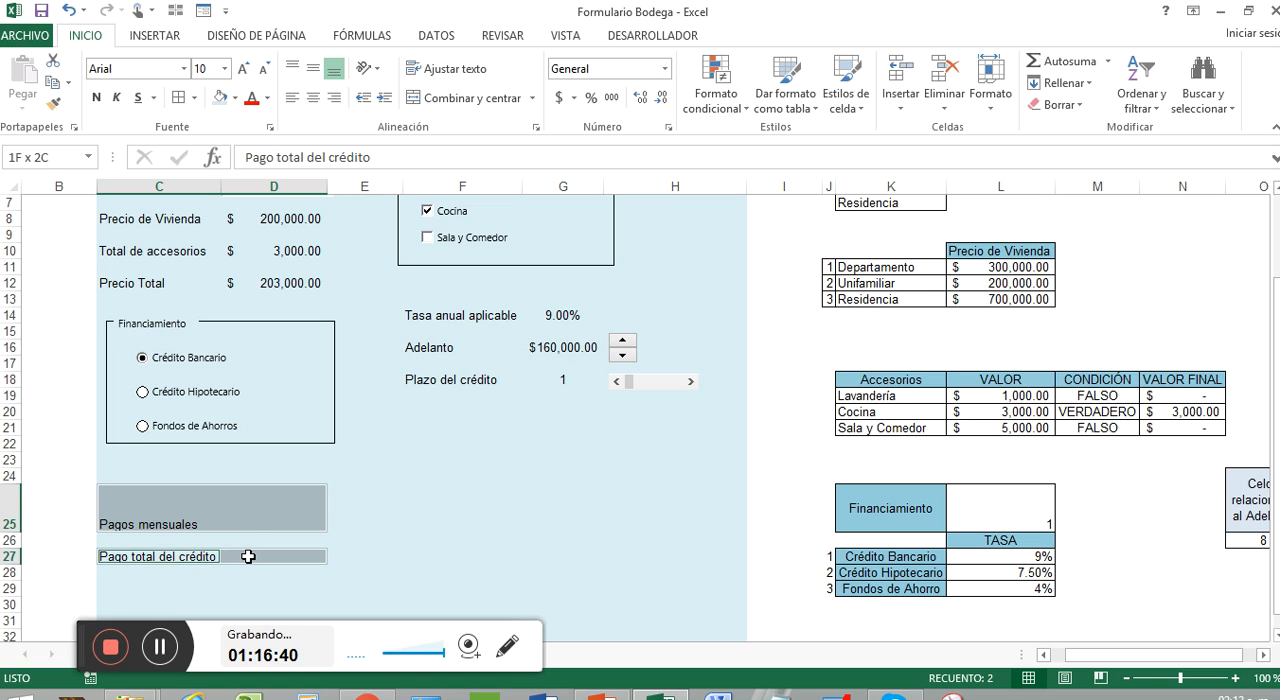
left_click(313, 68)
left_click(313, 97)
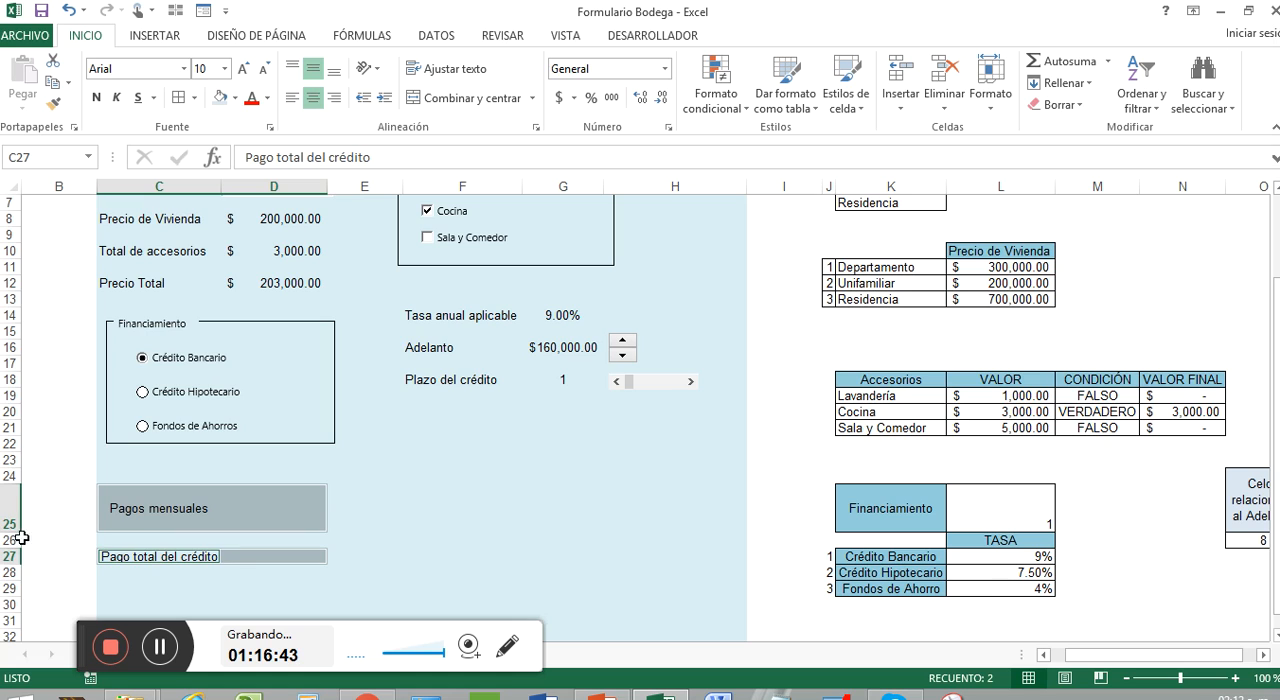
Step: Increase rows 25 and 27 to the same taller height for the two payment result lines
left_click_drag(10, 533, 10, 537)
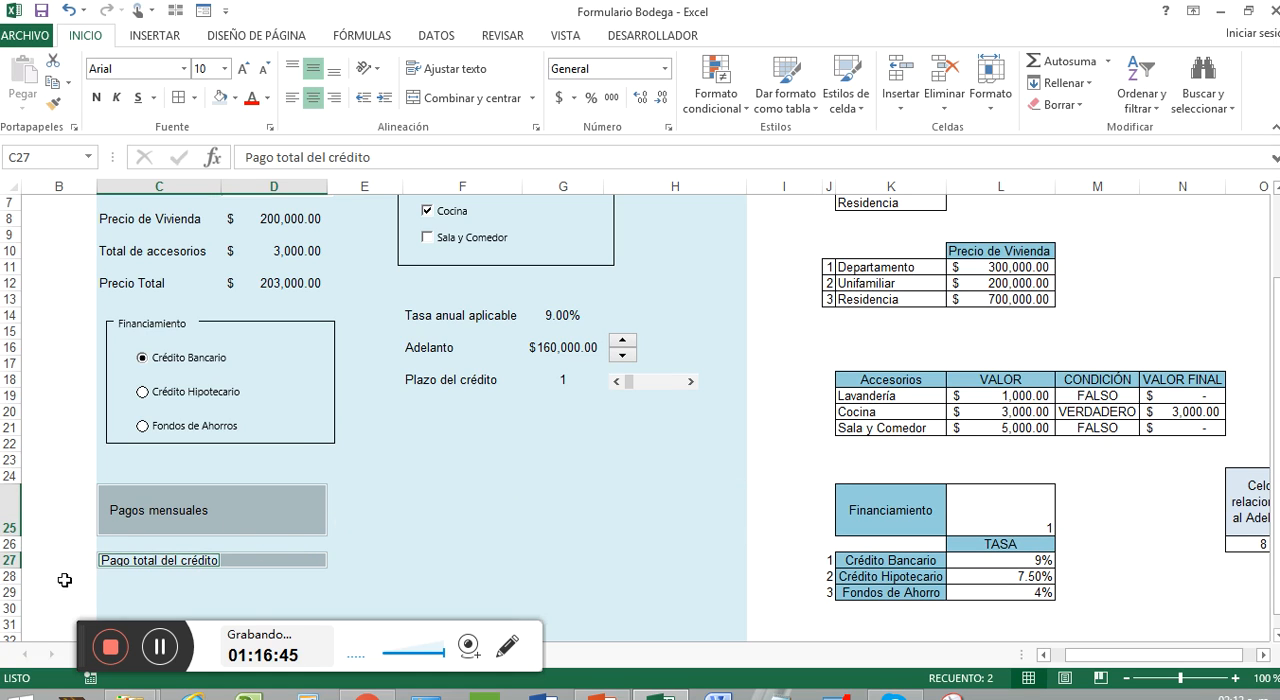
left_click(4, 530)
left_click(10, 562)
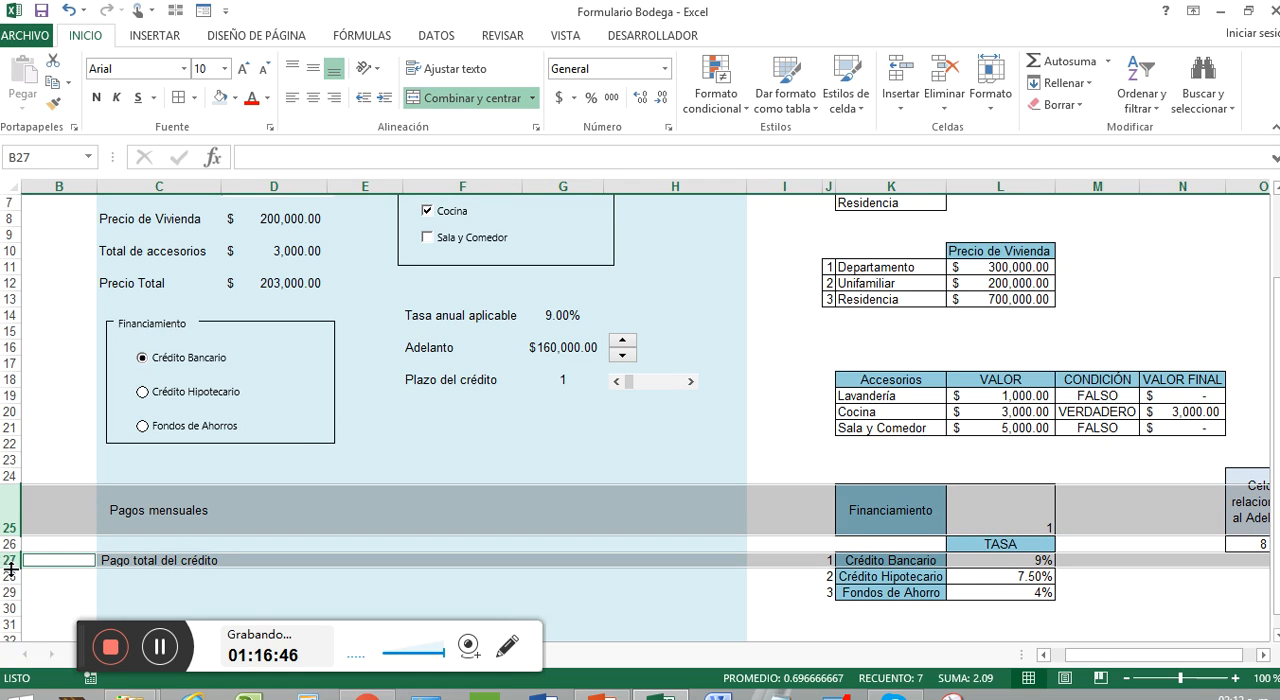
left_click_drag(12, 537, 14, 540)
left_click(251, 509)
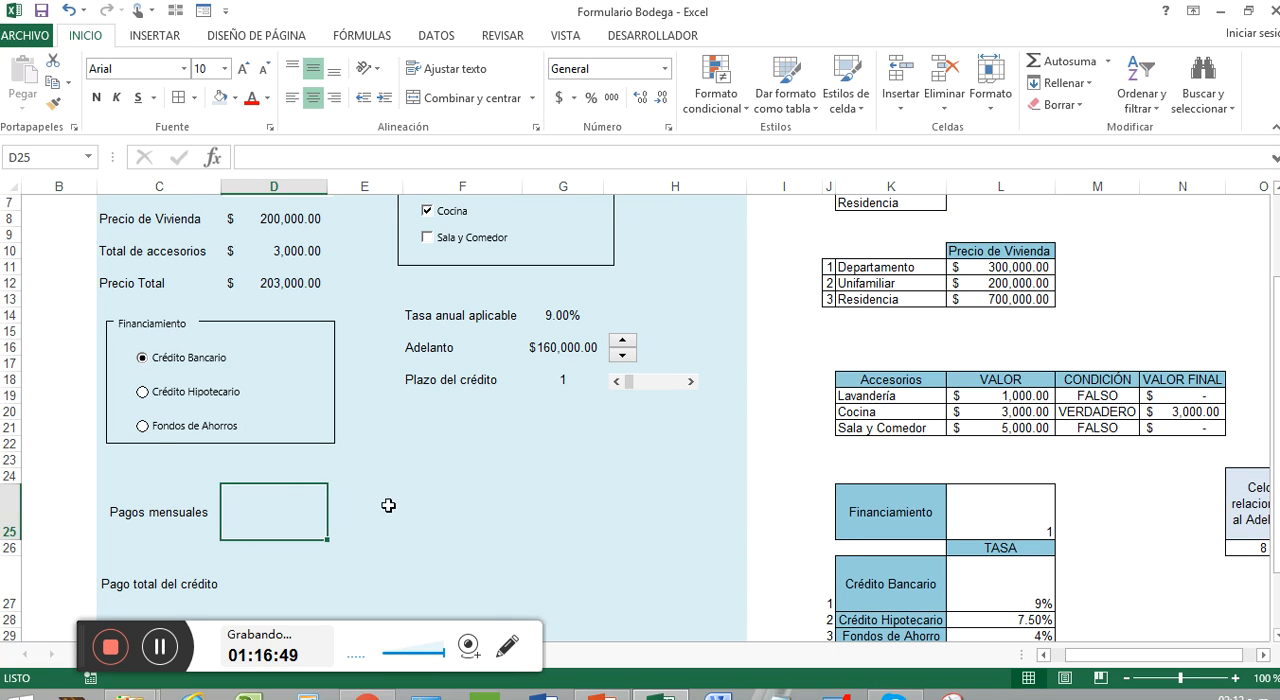
left_click(210, 520)
left_click(272, 515)
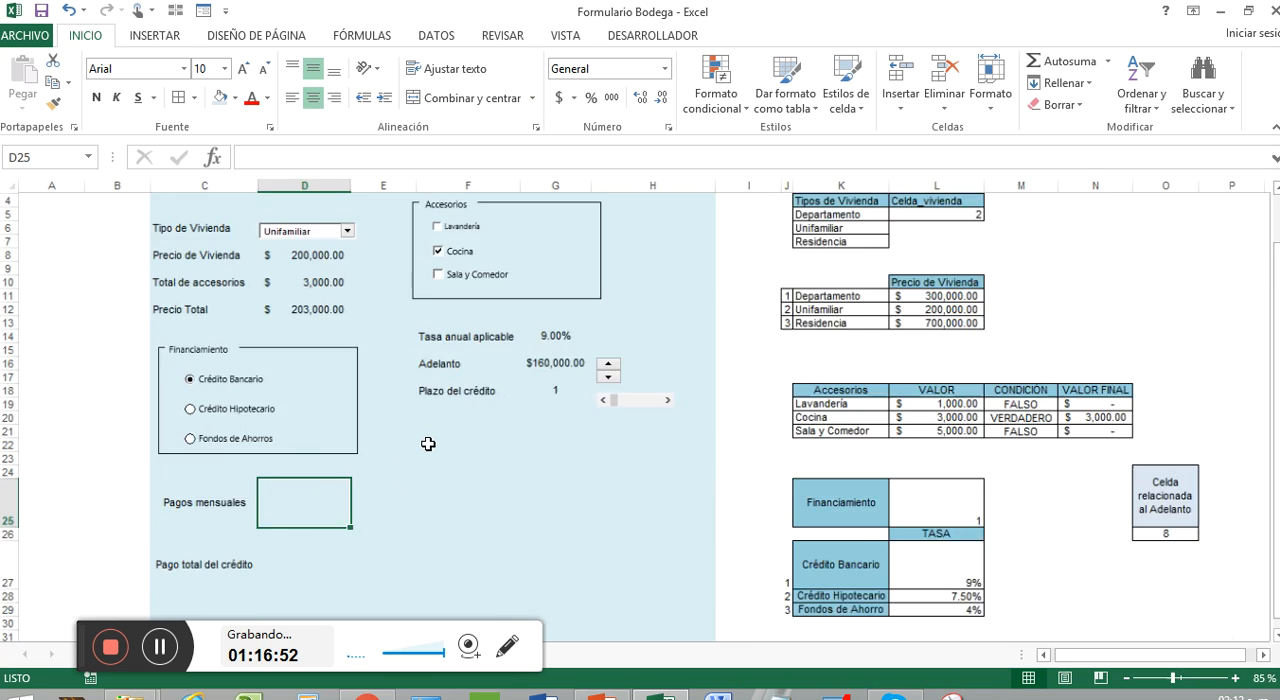
scroll(425, 440, "down", 1, "ctrl")
scroll(493, 470, "down", 1, "ctrl")
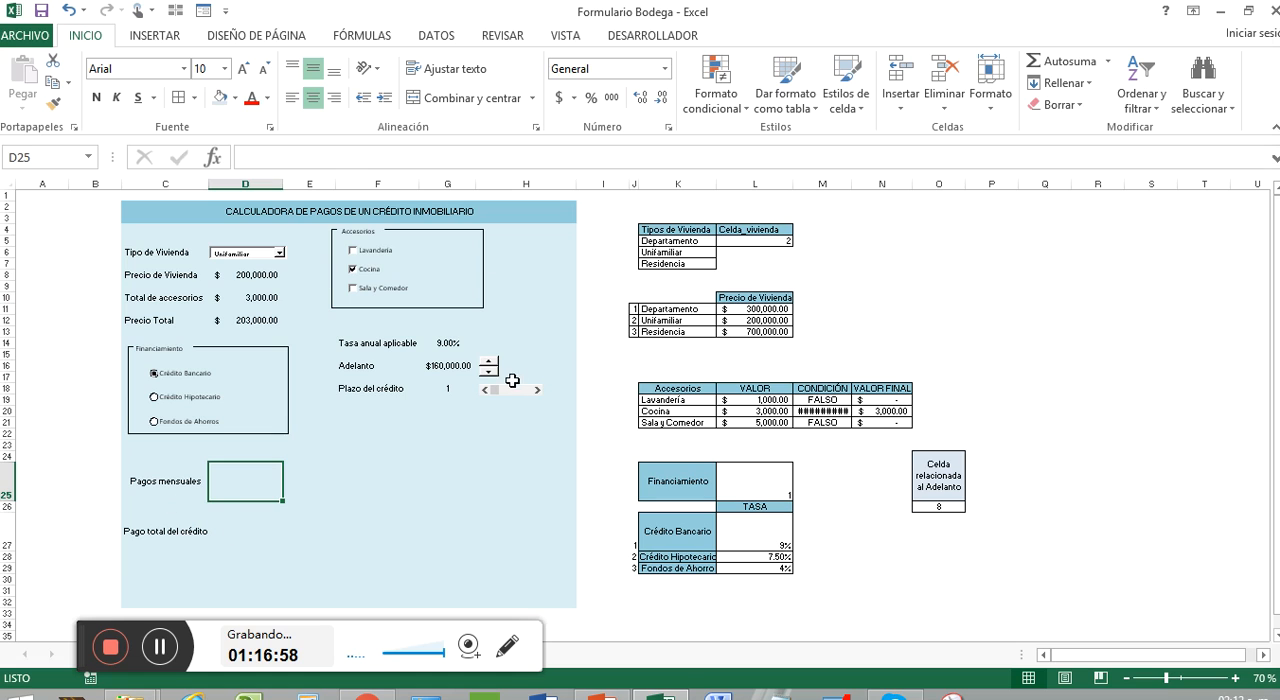
left_click_drag(78, 646, 803, 646)
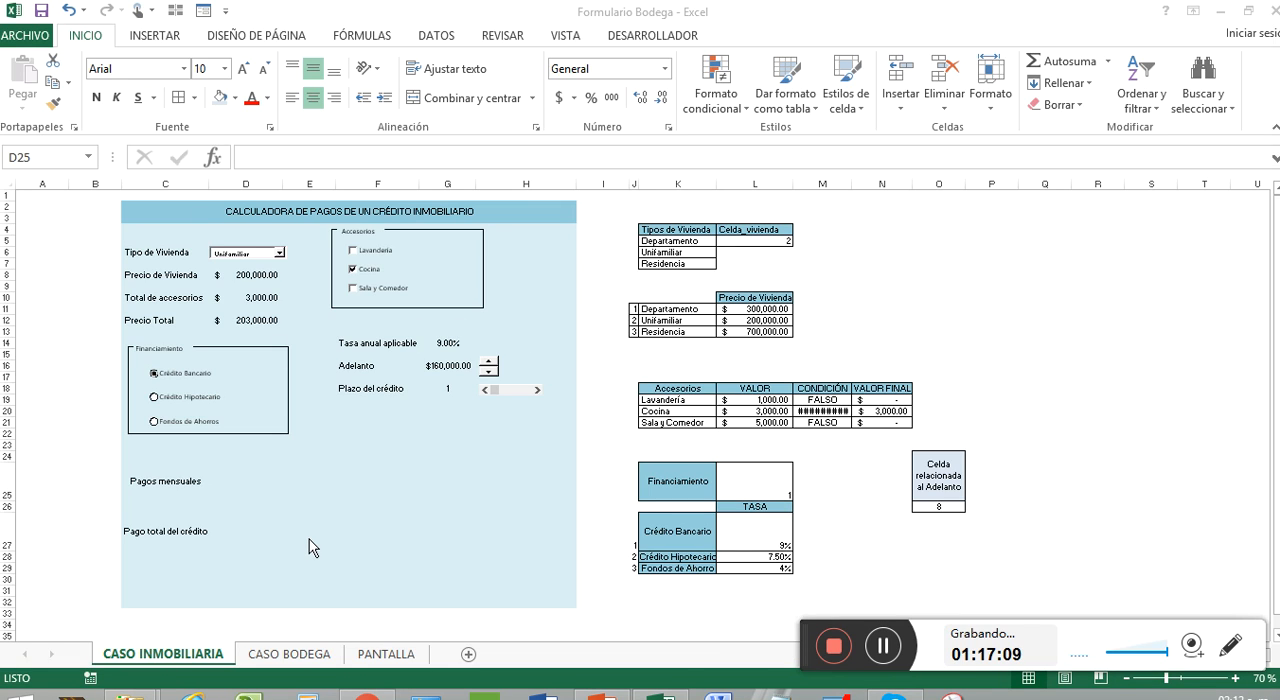
left_click(340, 521)
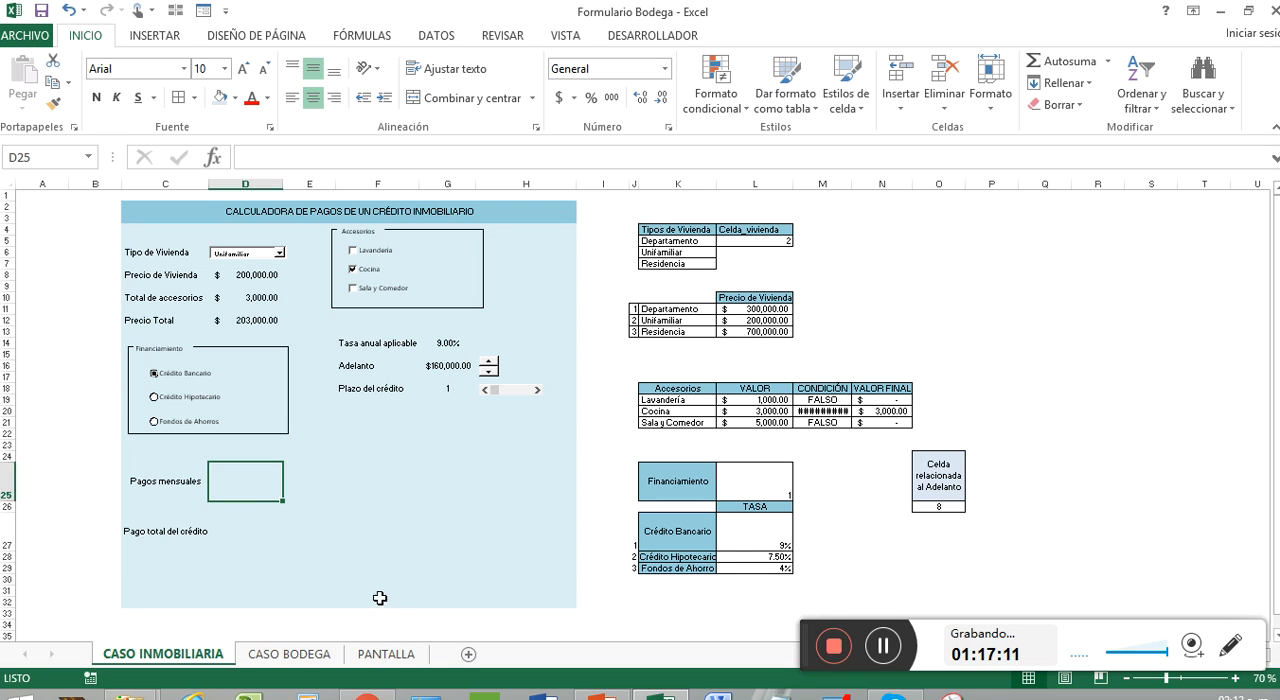
Step: Examine the fruit store form on the PANTALLA sheet, including its option buttons, exchange-rate table and the instructions below it
left_click(308, 659)
left_click(397, 657)
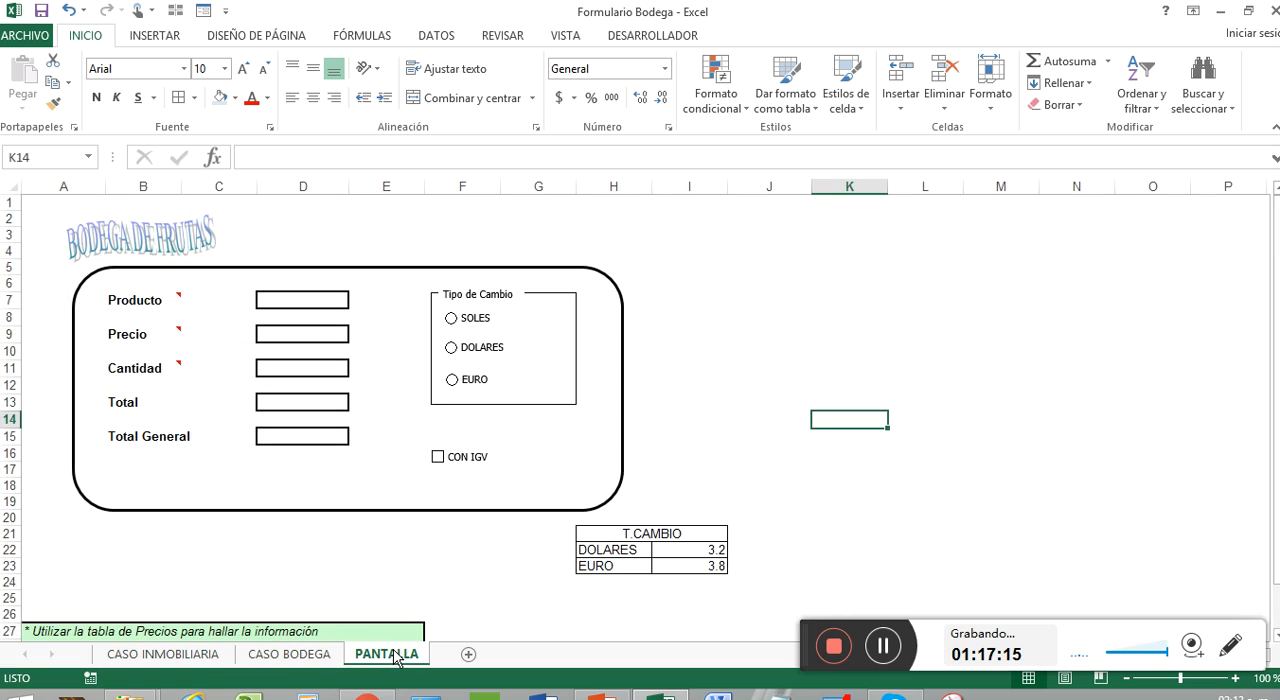
left_click(790, 330)
scroll(489, 284, "down", 1)
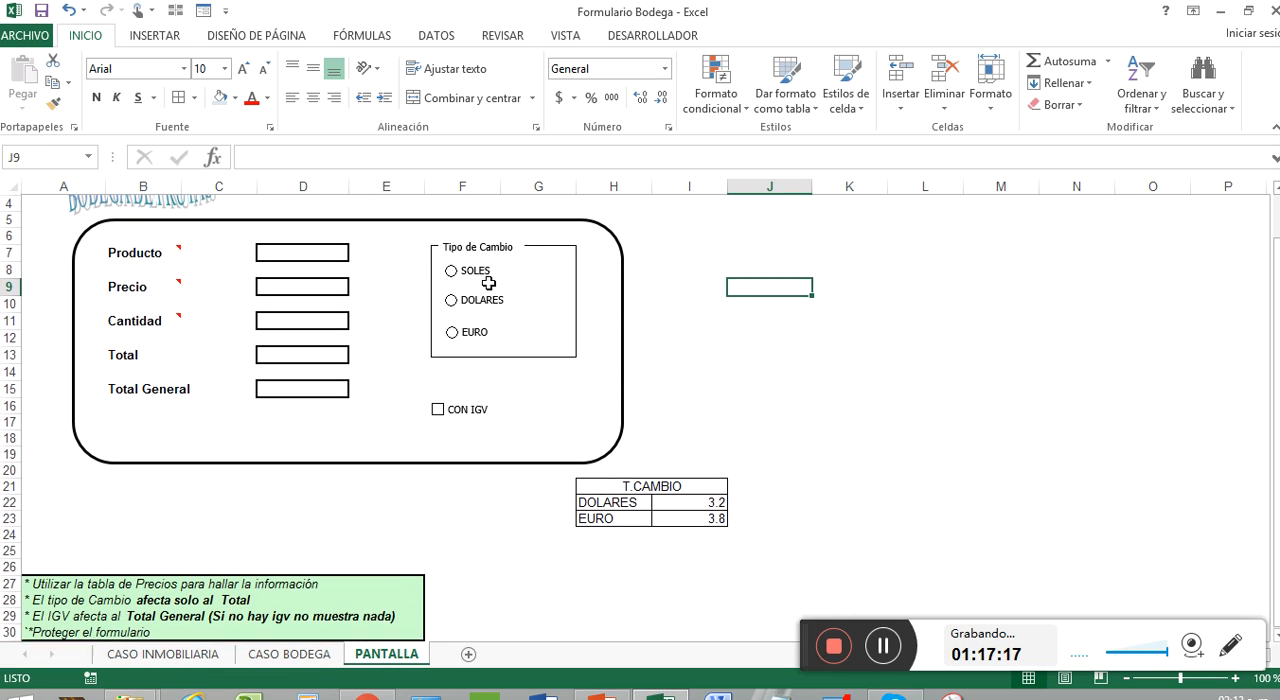
scroll(489, 284, "up", 1)
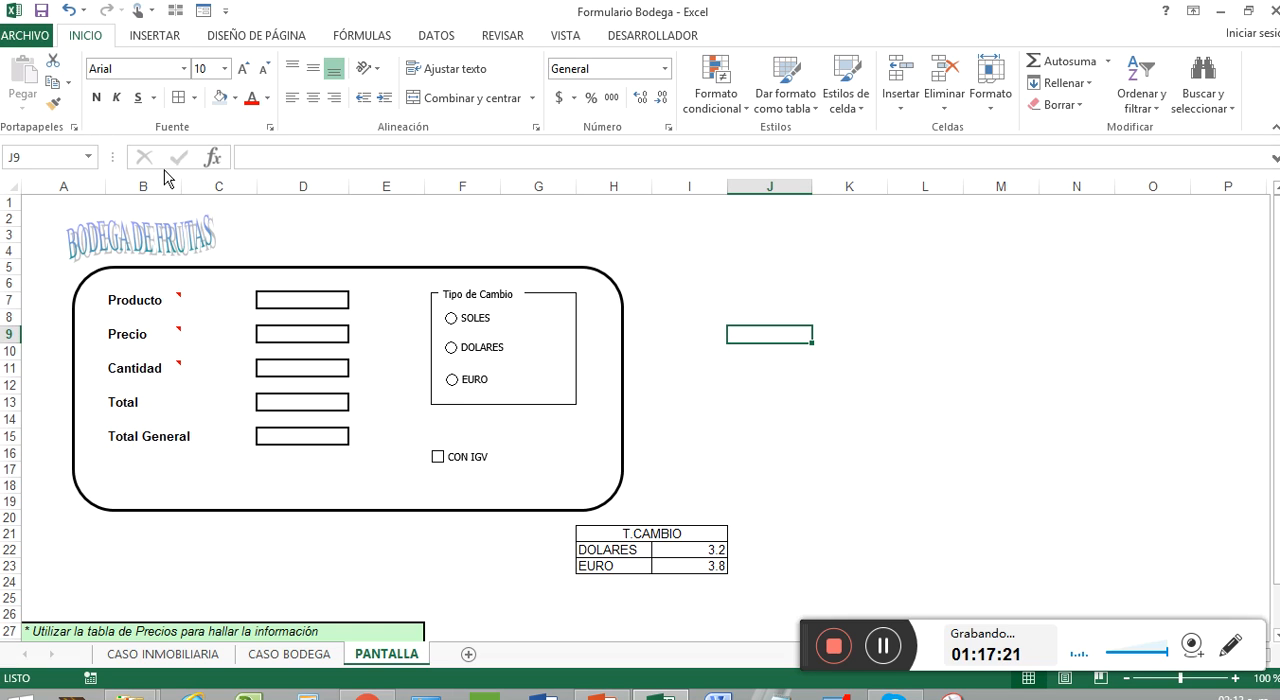
scroll(340, 264, "down", 2)
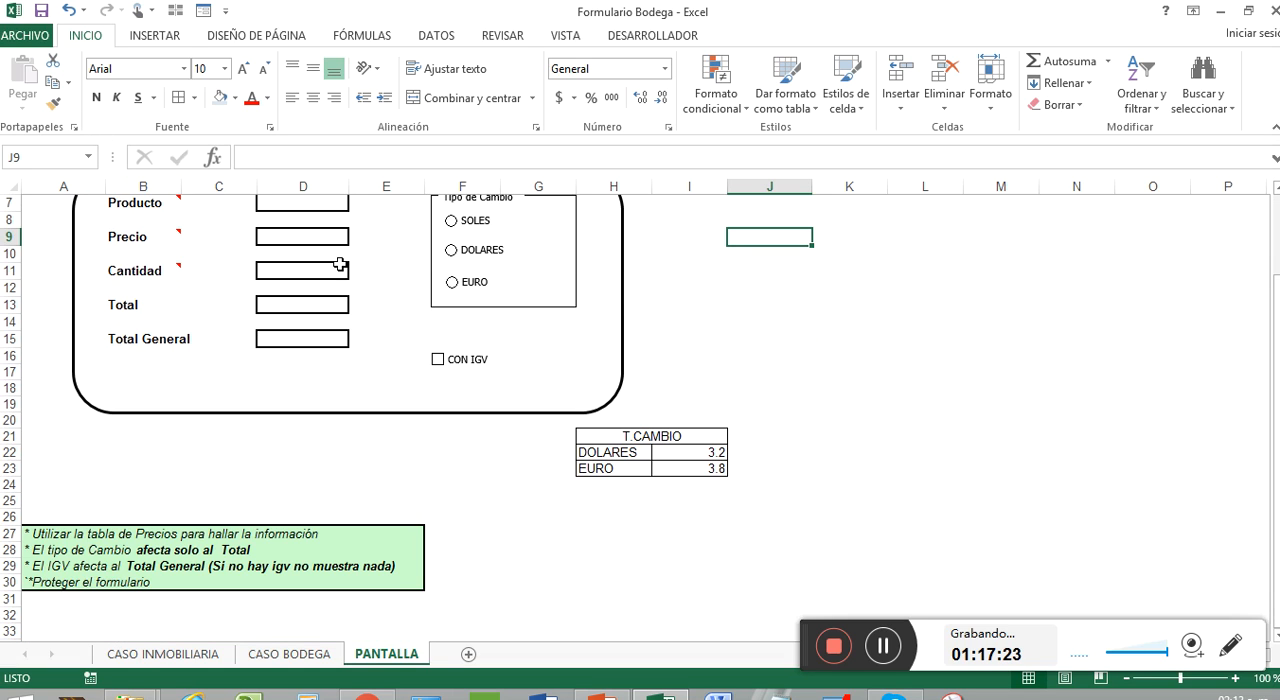
scroll(340, 264, "up", 2)
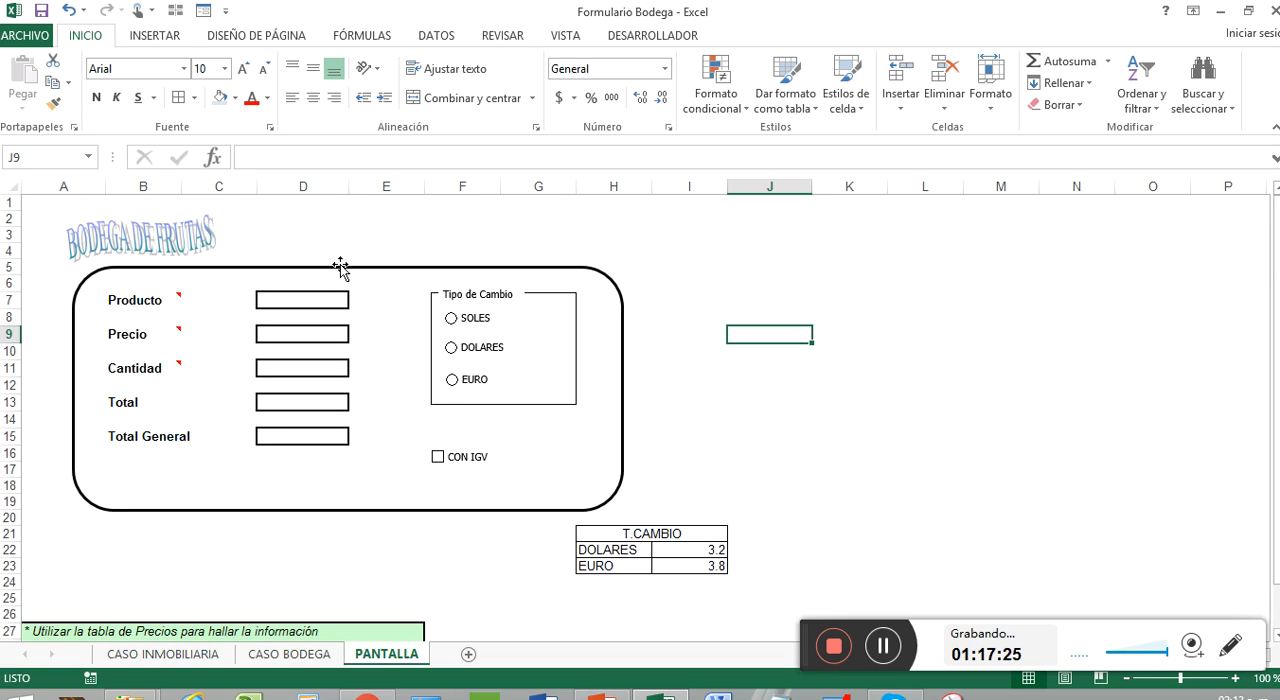
scroll(340, 264, "down", 1)
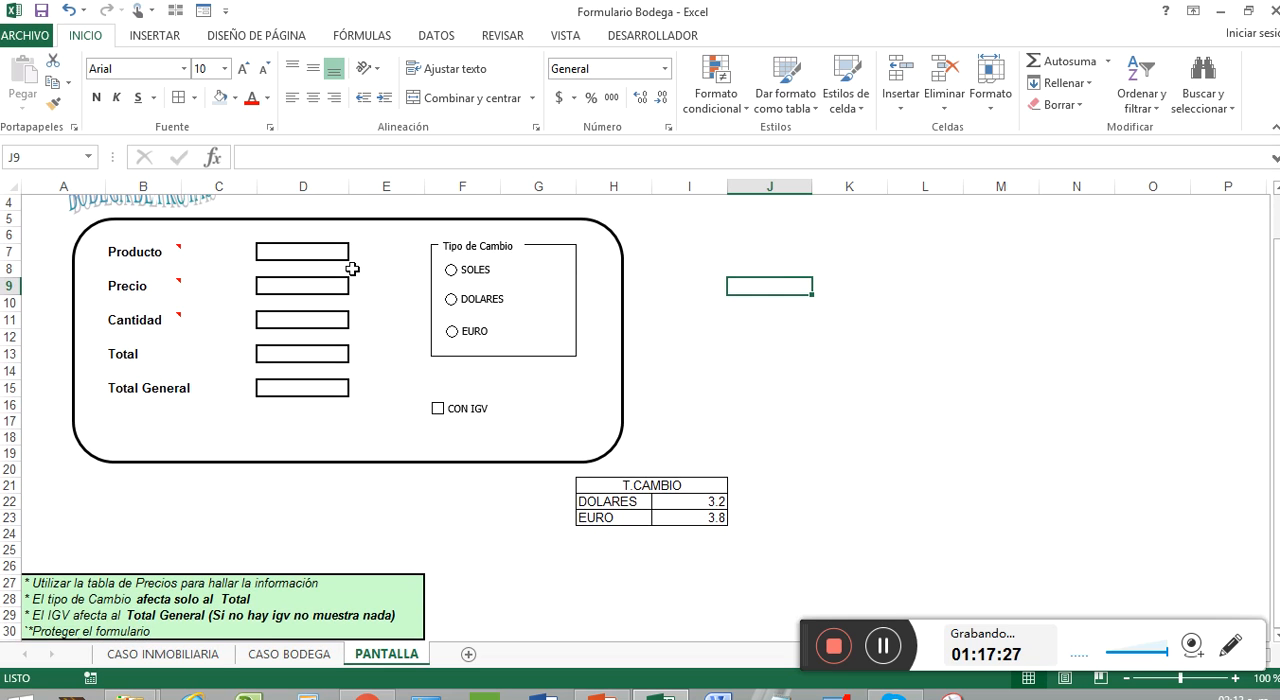
scroll(352, 269, "down", 1)
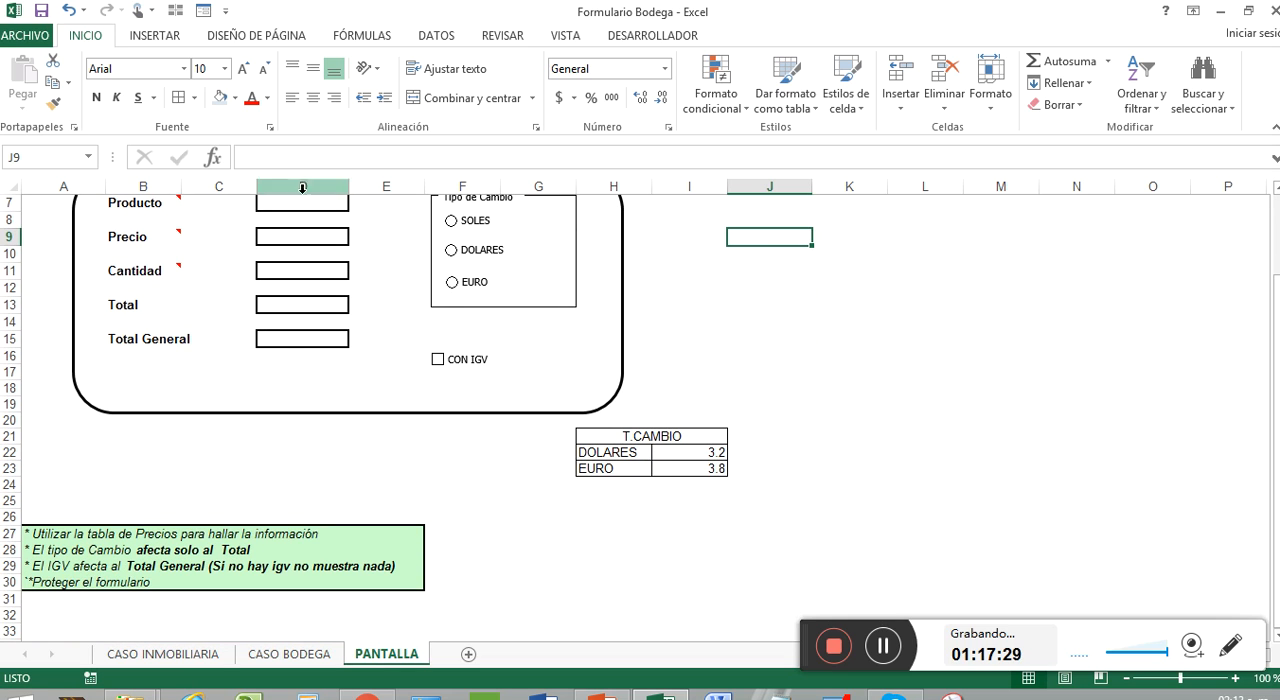
scroll(426, 326, "up", 1)
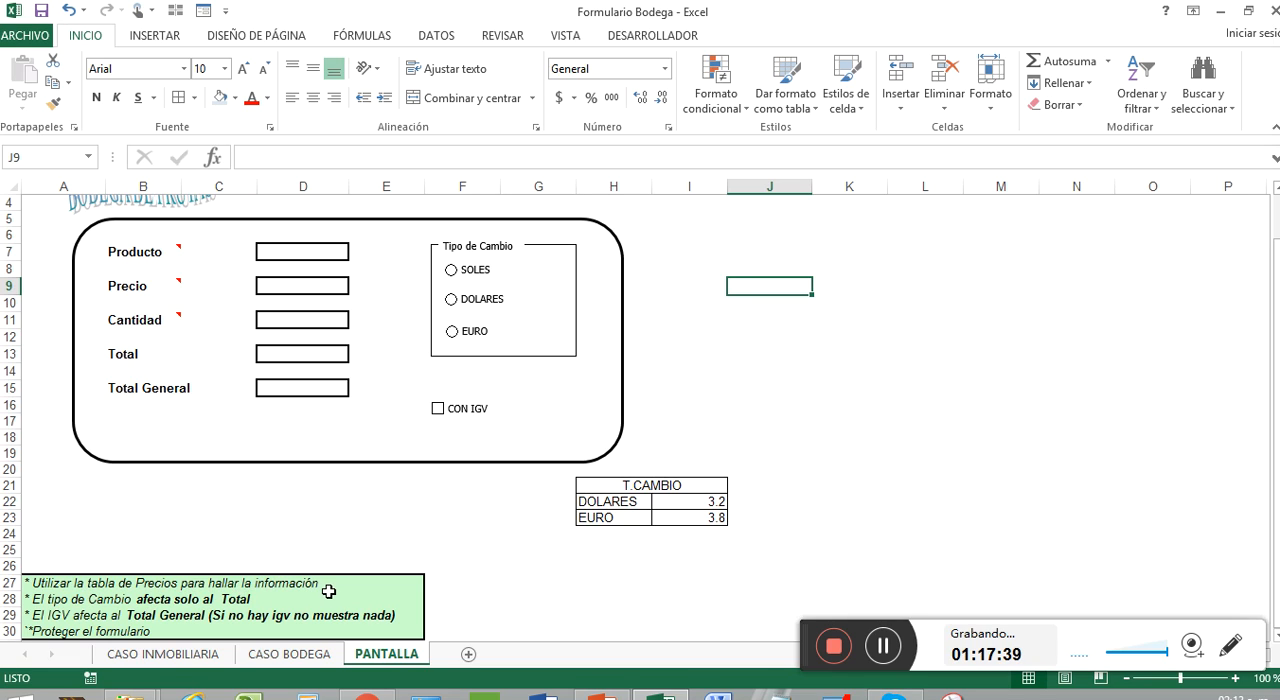
Step: Review the Producto and Precios columns of the price table on the CASO BODEGA sheet
left_click(313, 654)
left_click(171, 253)
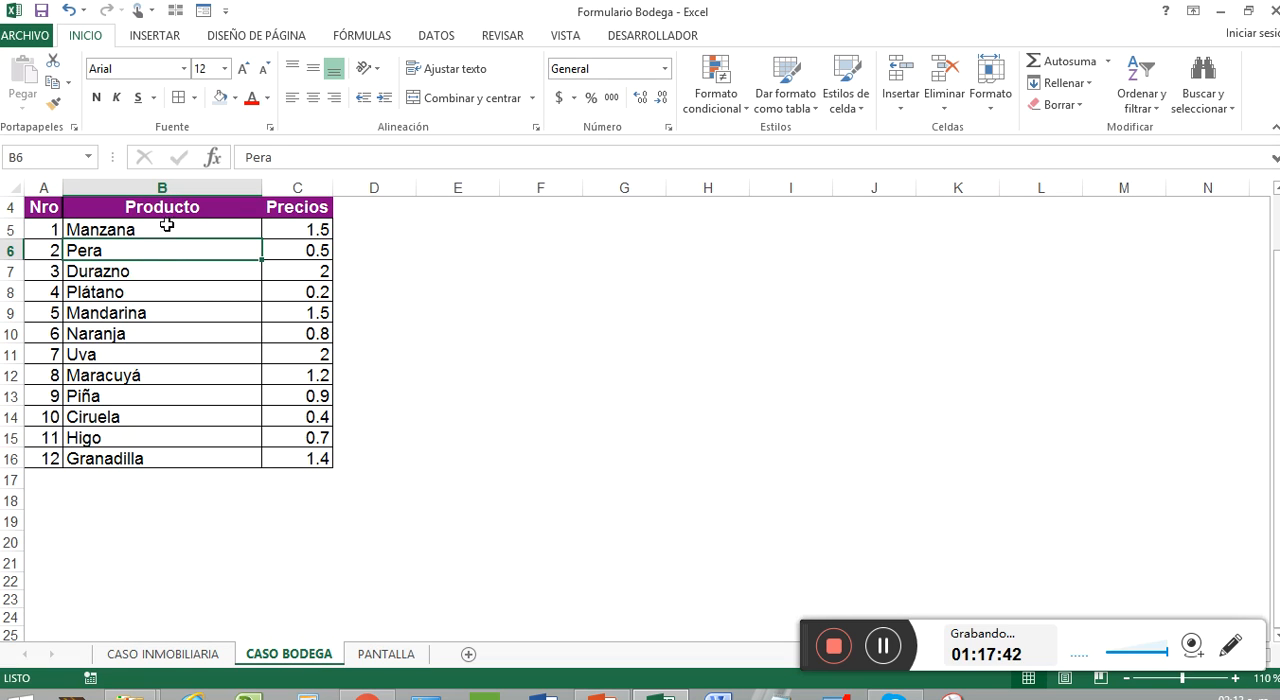
left_click_drag(171, 222, 201, 452)
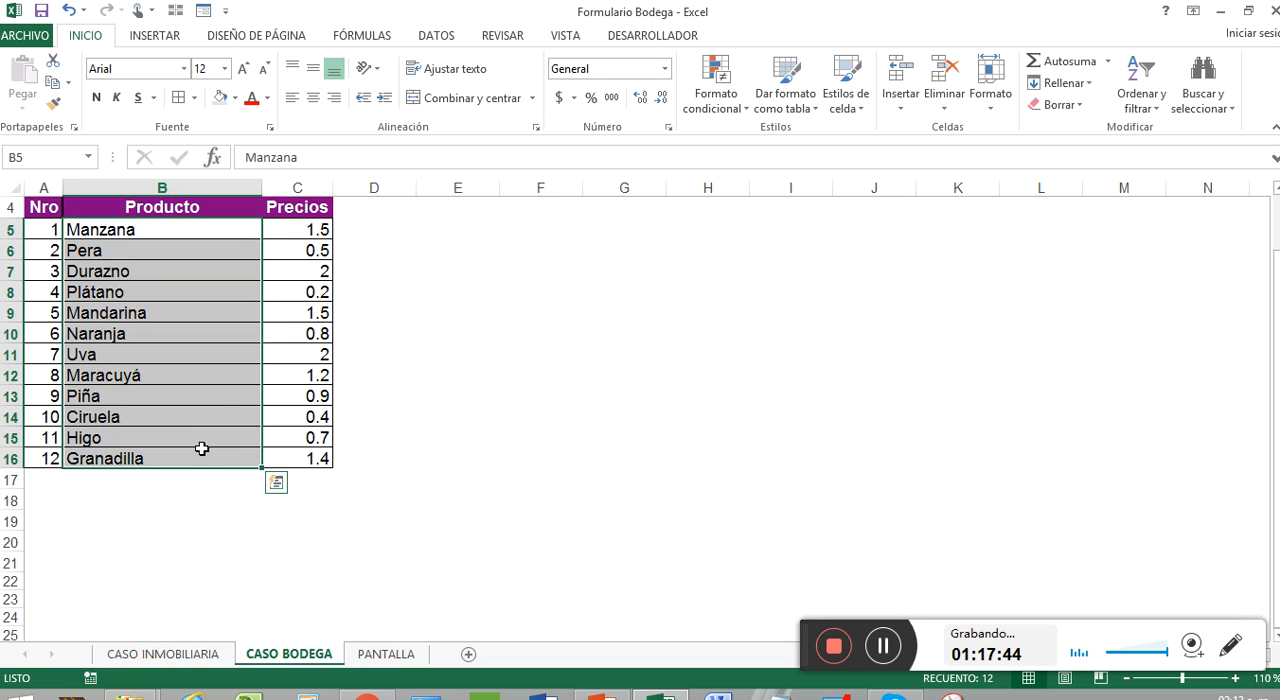
left_click_drag(300, 222, 303, 478)
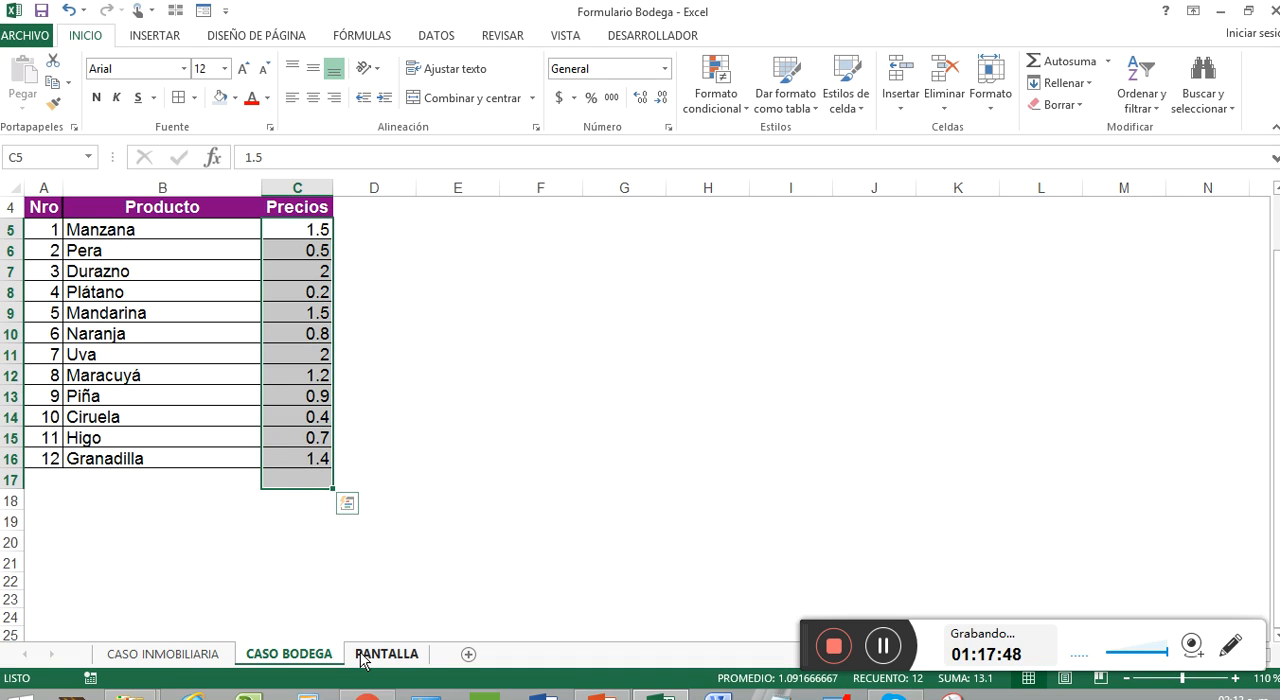
Step: Return to the PANTALLA sheet and check the Total and Total General cells against the exchange-rate and IGV instructions
left_click(372, 655)
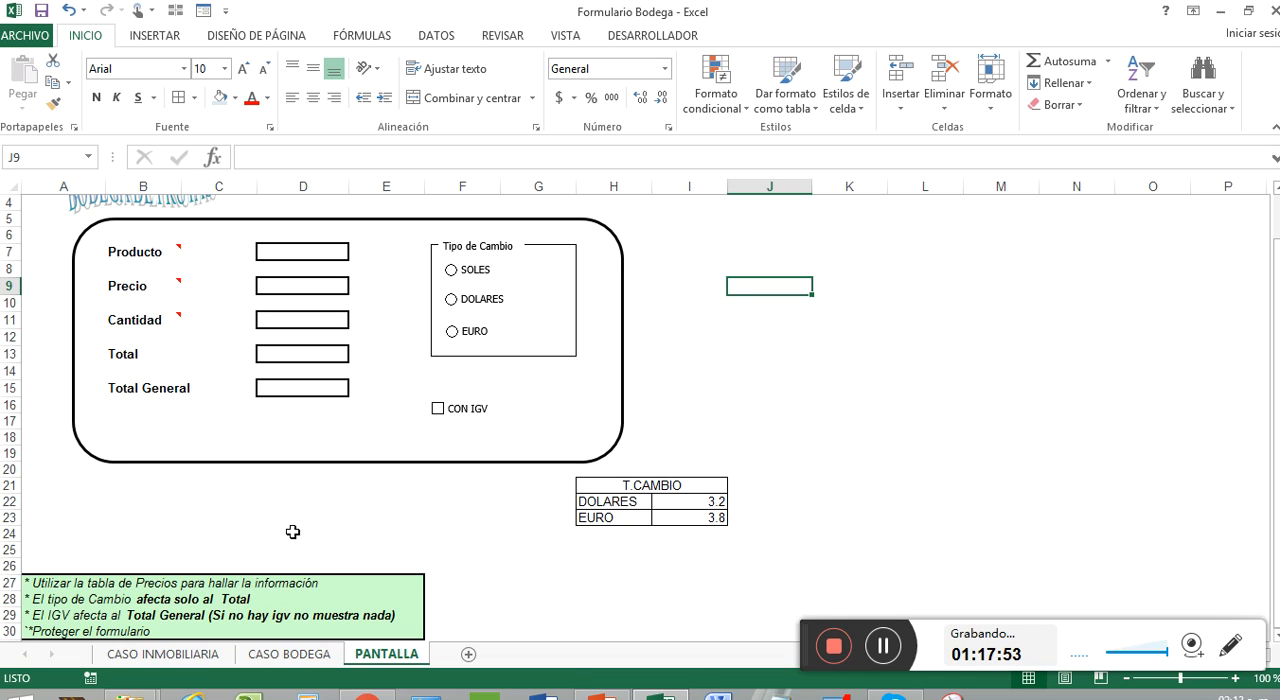
left_click(509, 518)
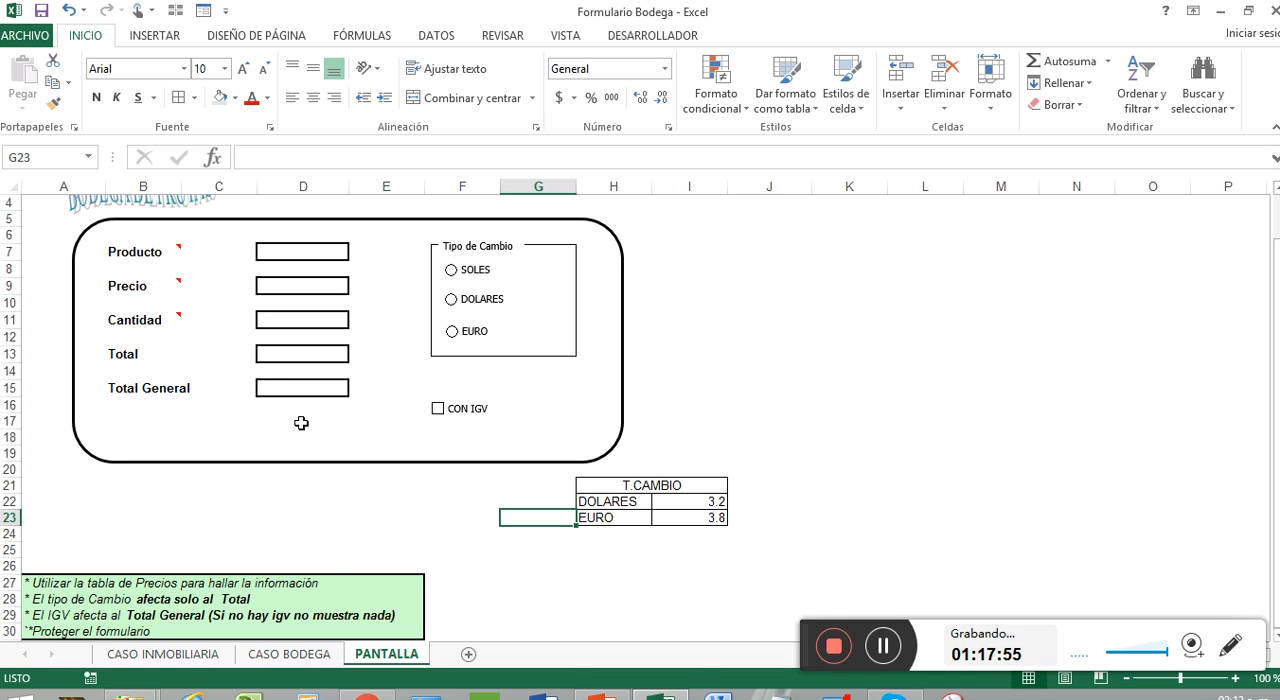
left_click(300, 356)
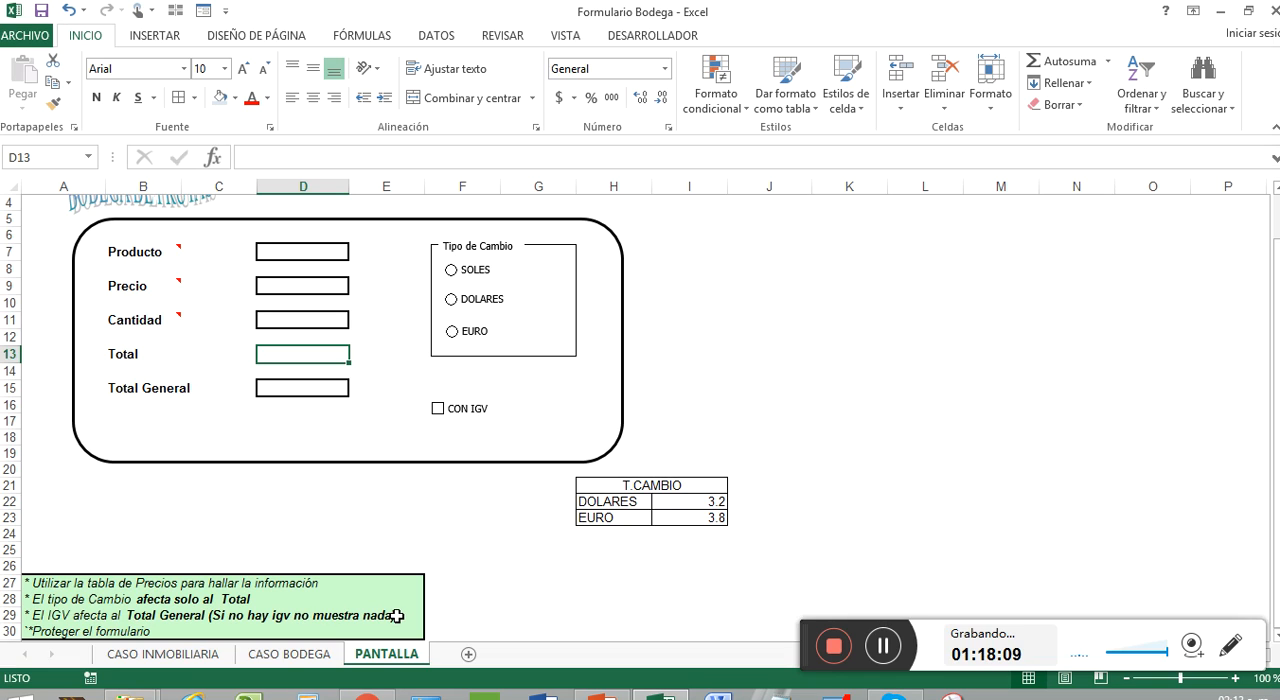
left_click(323, 386)
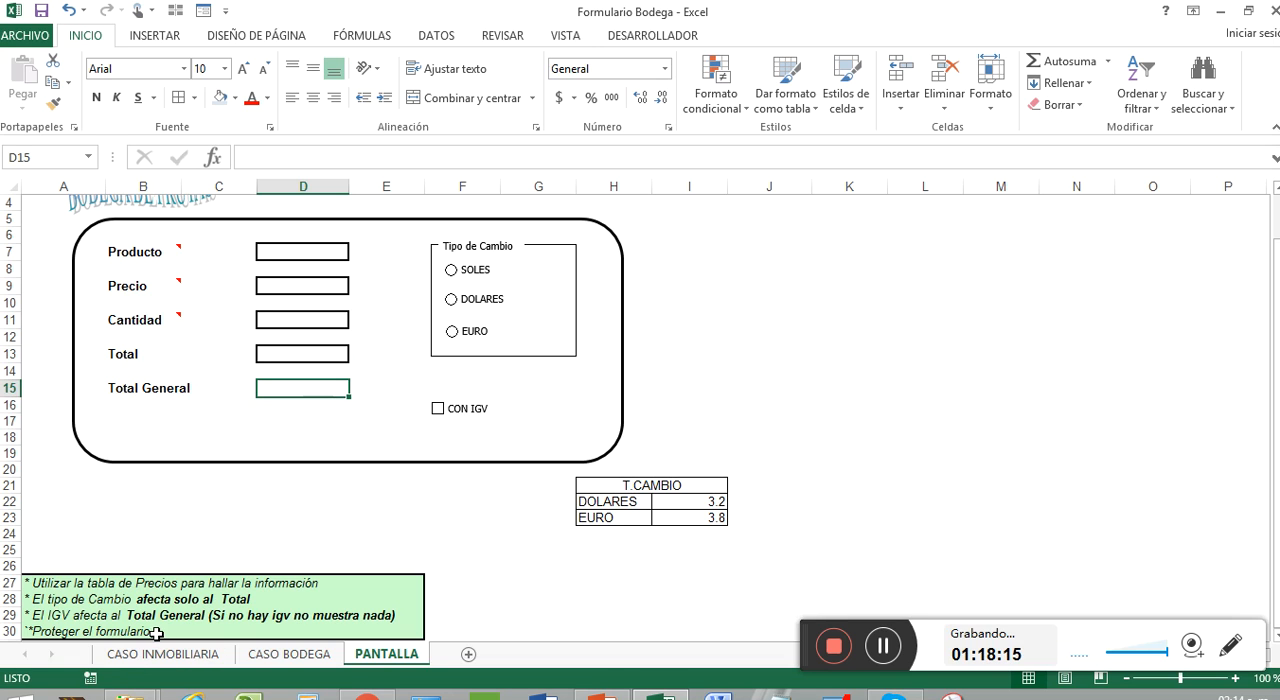
left_click(237, 553)
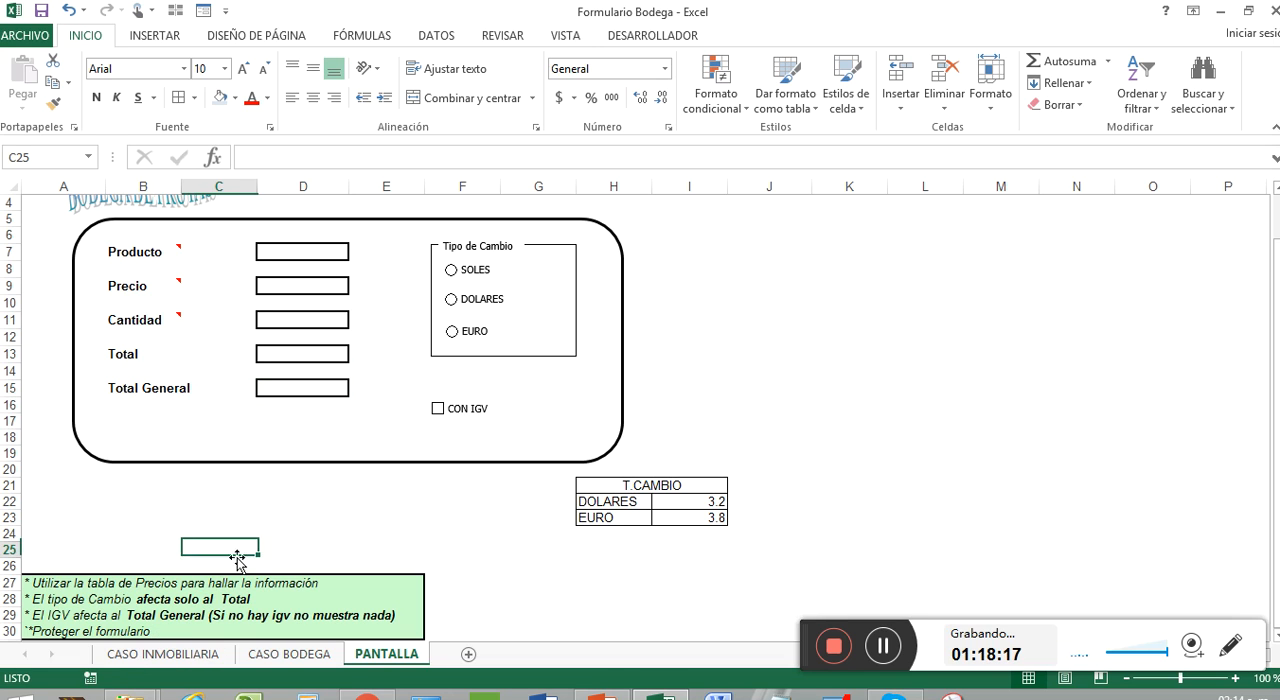
scroll(300, 545, "down", 1)
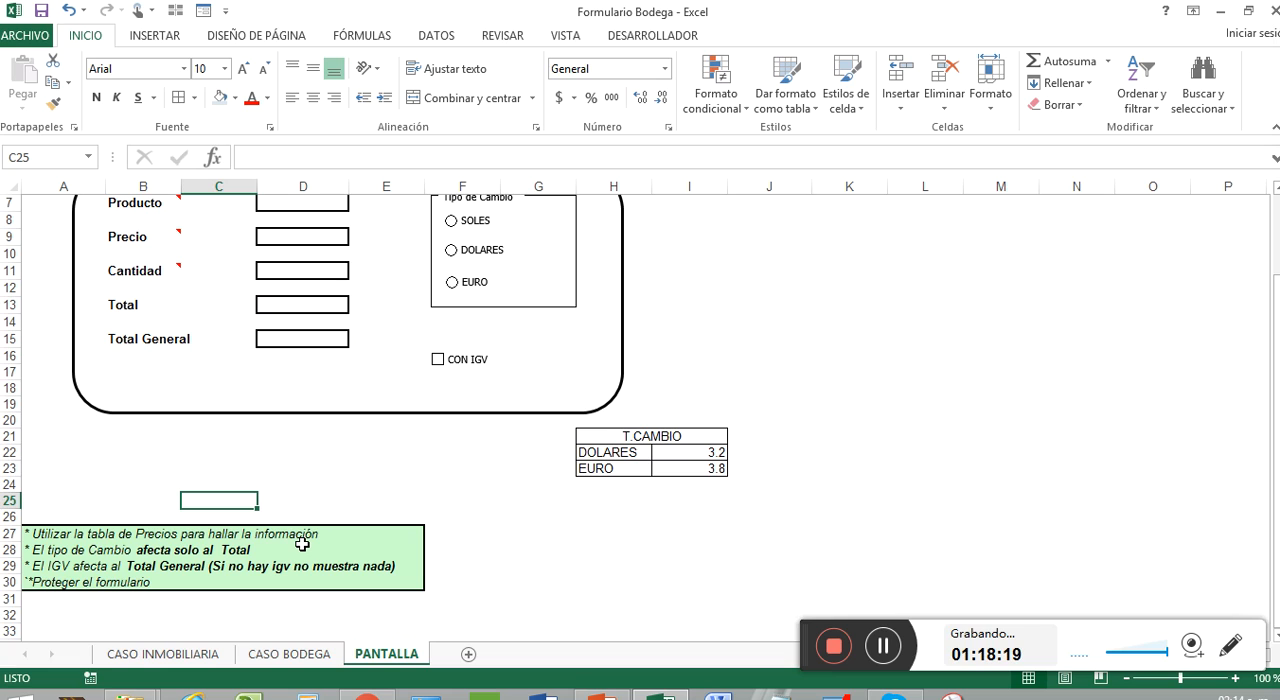
scroll(845, 405, "up", 2)
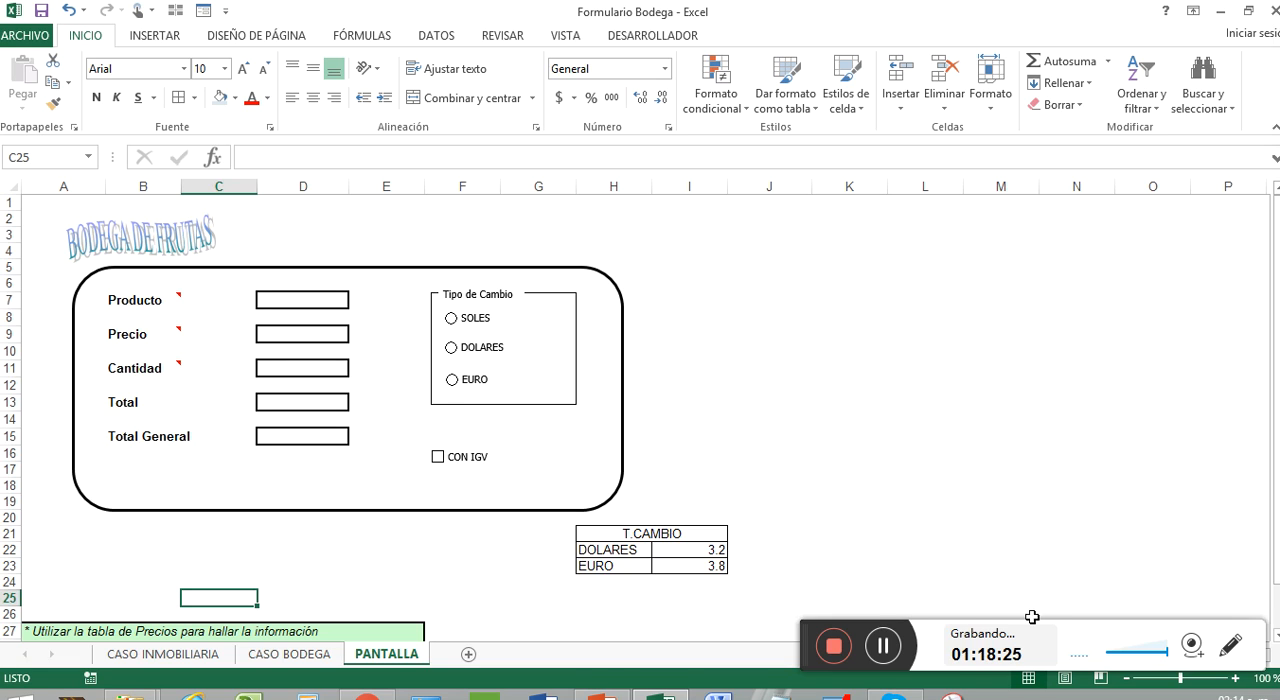
left_click(884, 652)
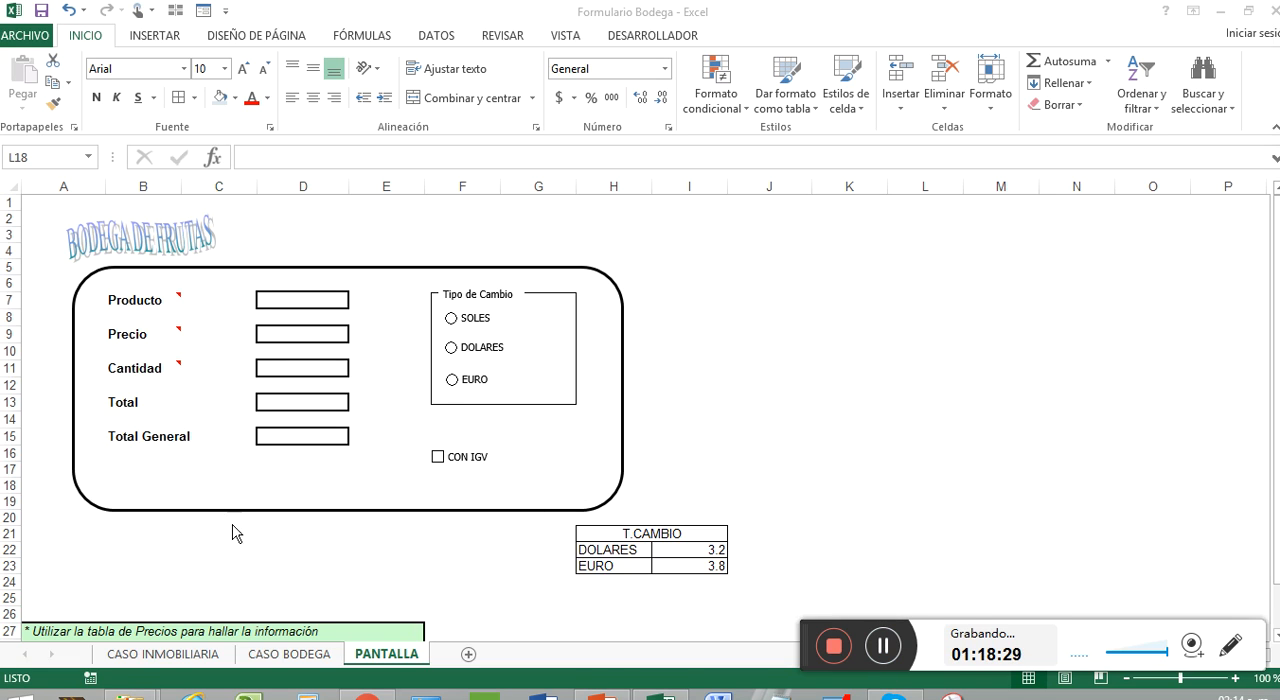
Step: Select the prices in C5:C16 on the CASO BODEGA sheet and enter a name for the range
left_click(288, 655)
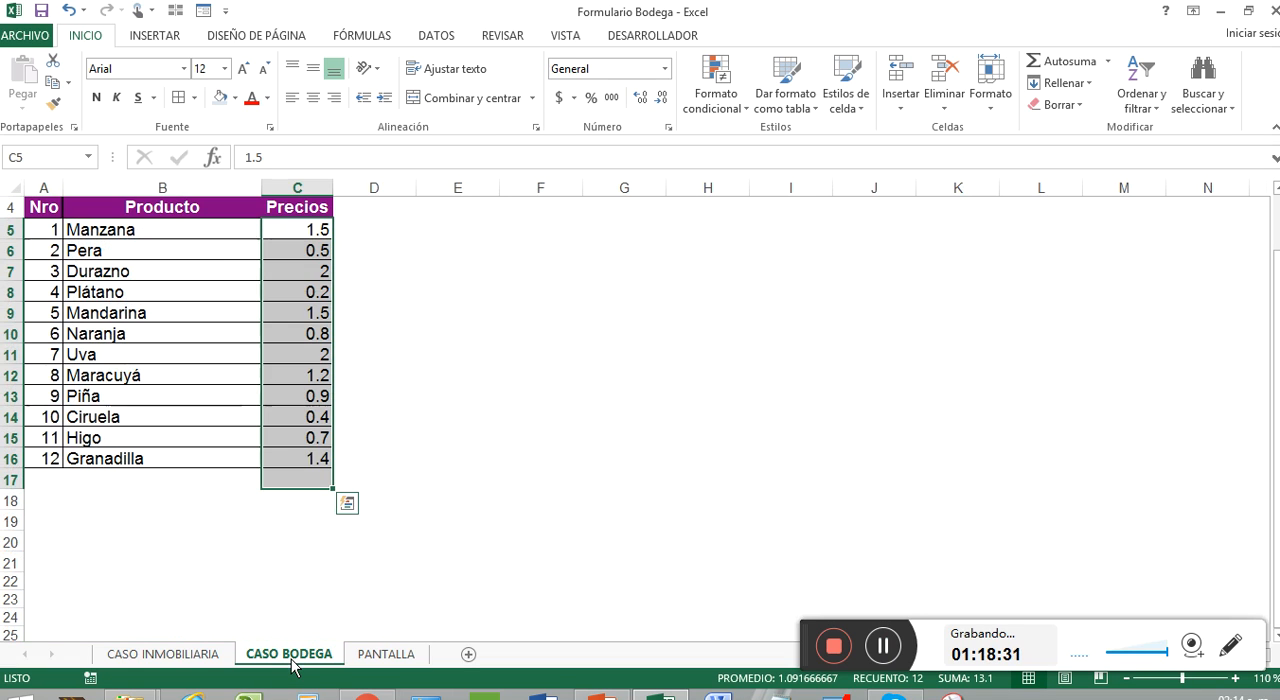
left_click(404, 457)
left_click_drag(305, 231, 295, 453)
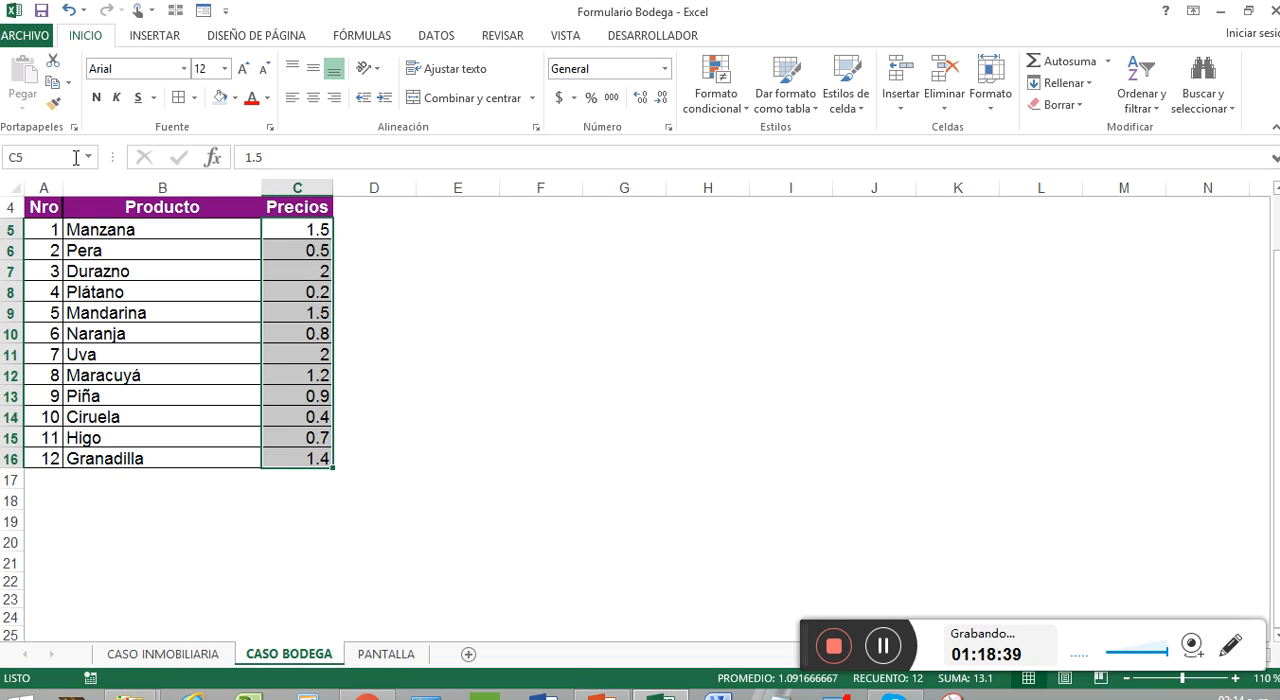
left_click(38, 157)
key("BackSpace")
key("BackSpace")
left_click(413, 274)
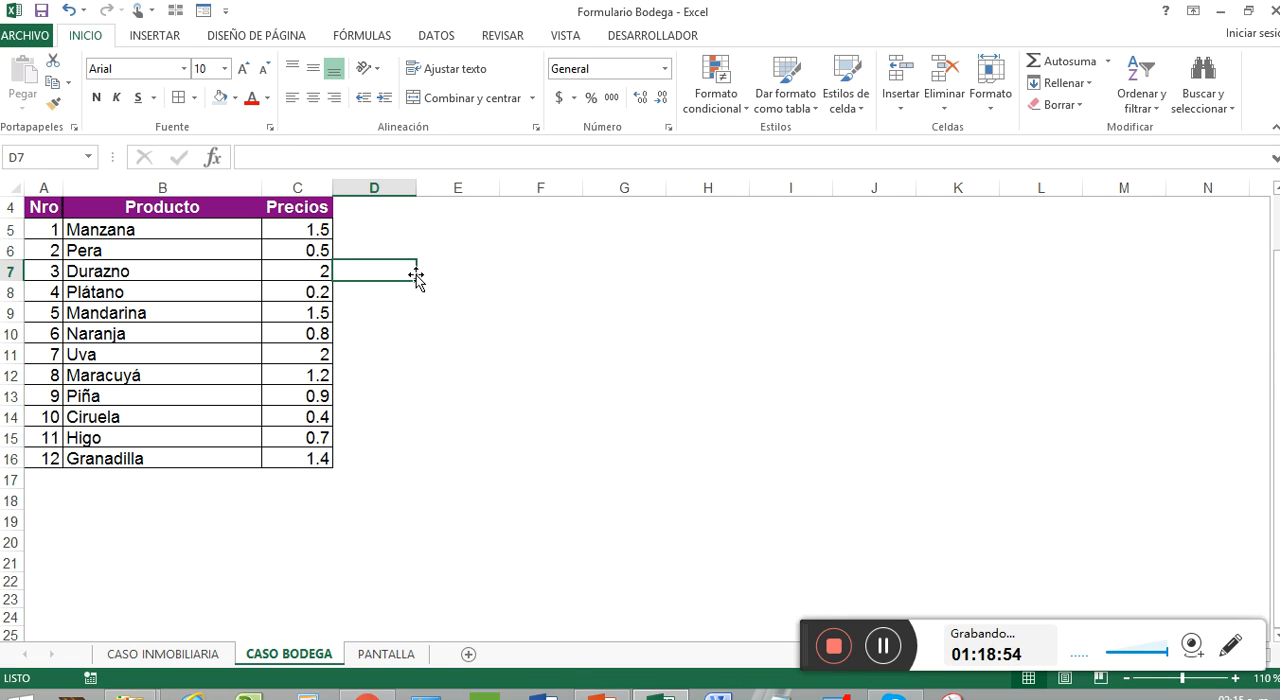
Step: Insert a form-control combo box over the Producto cell D7 on the PANTALLA sheet, sized to fill the cell
left_click(378, 655)
left_click(331, 303)
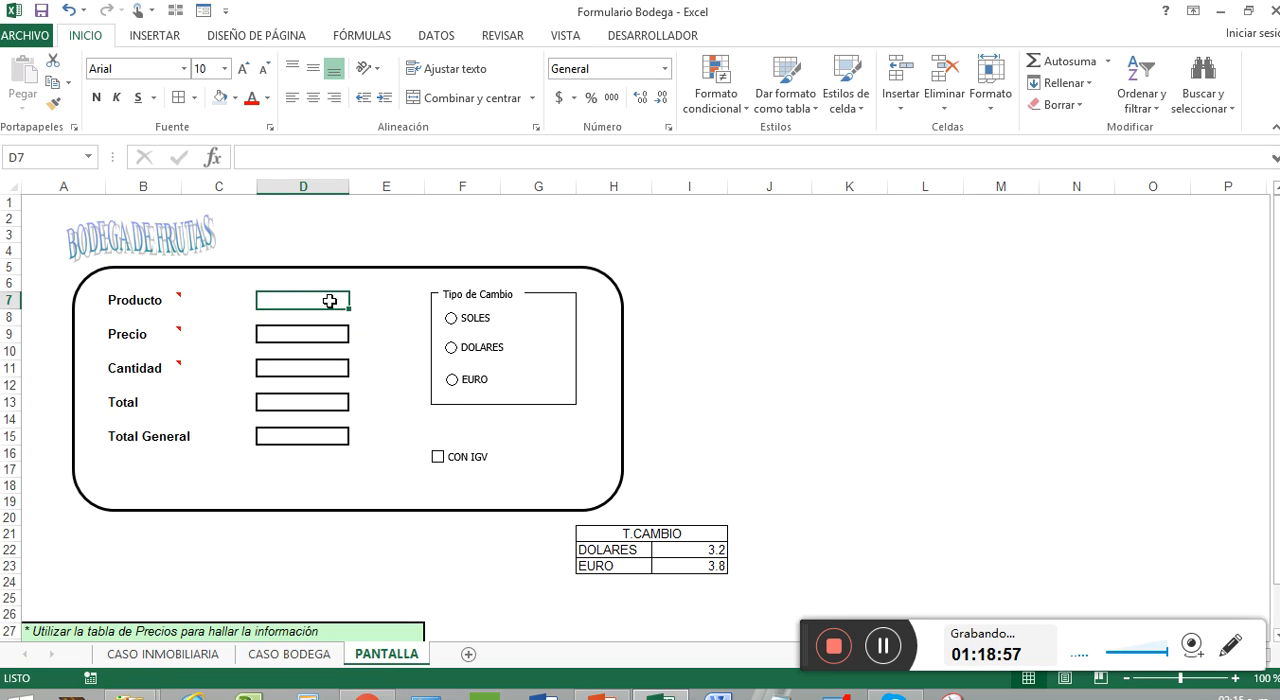
mouse_move(177, 296)
left_click(624, 38)
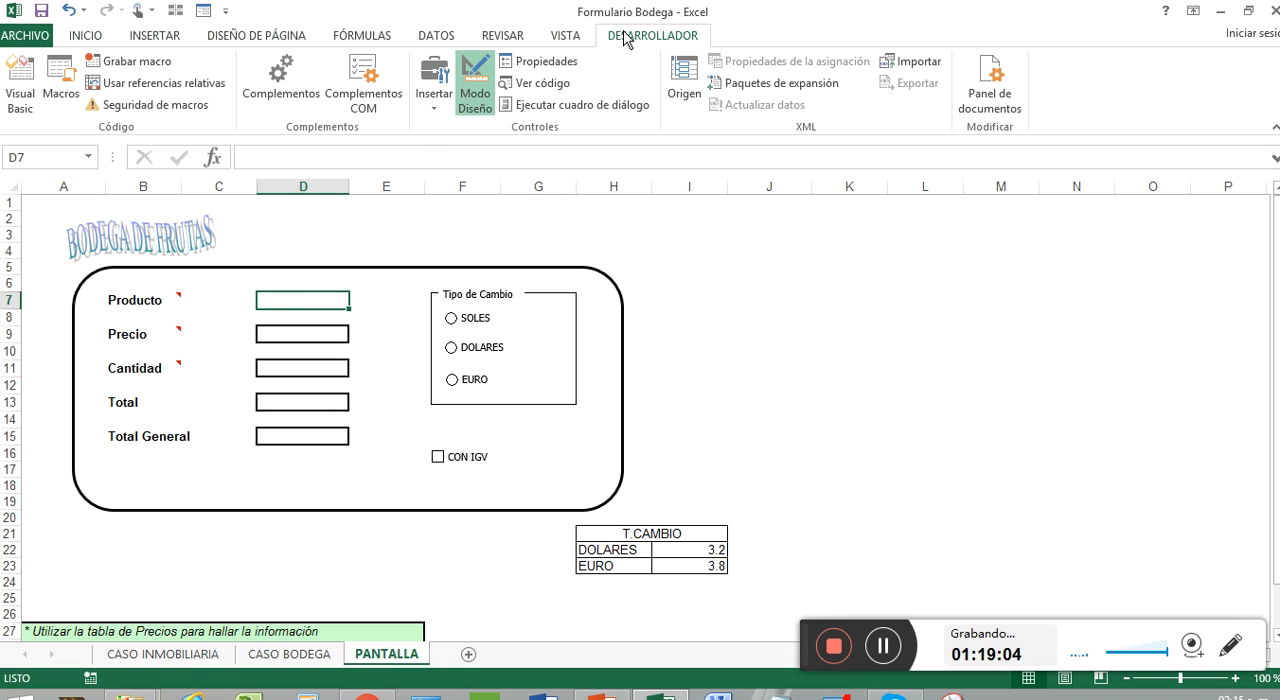
left_click(424, 110)
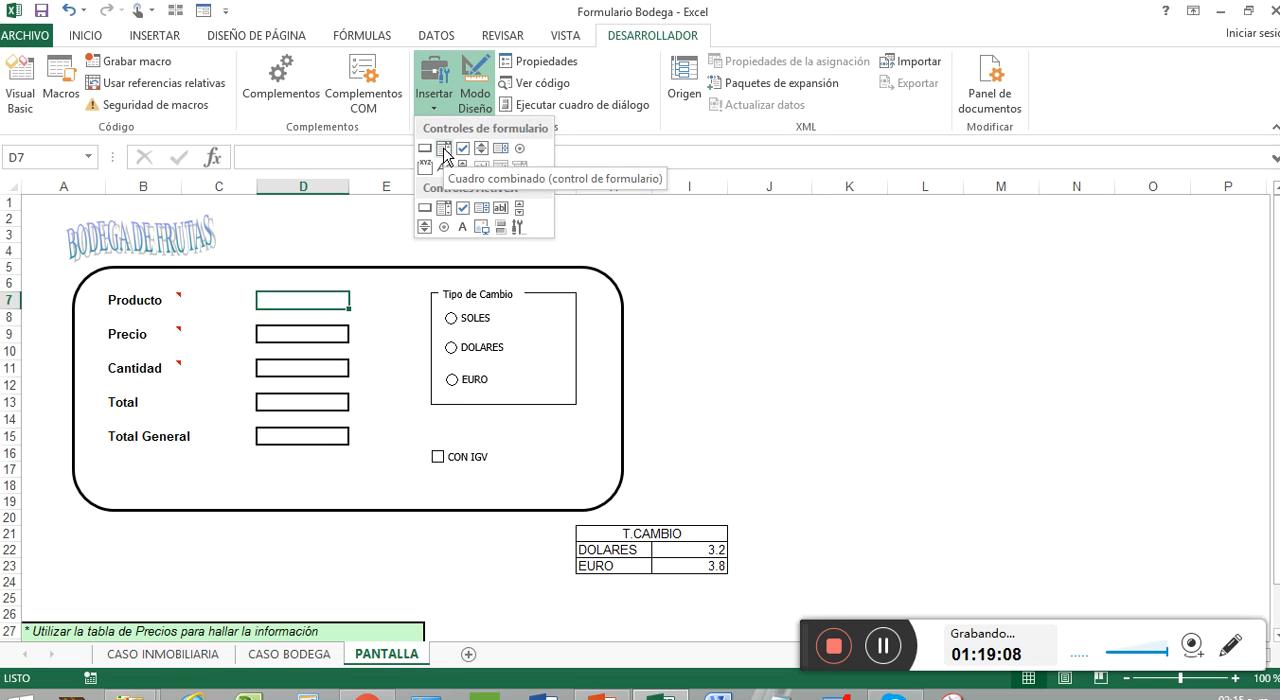
left_click(444, 150)
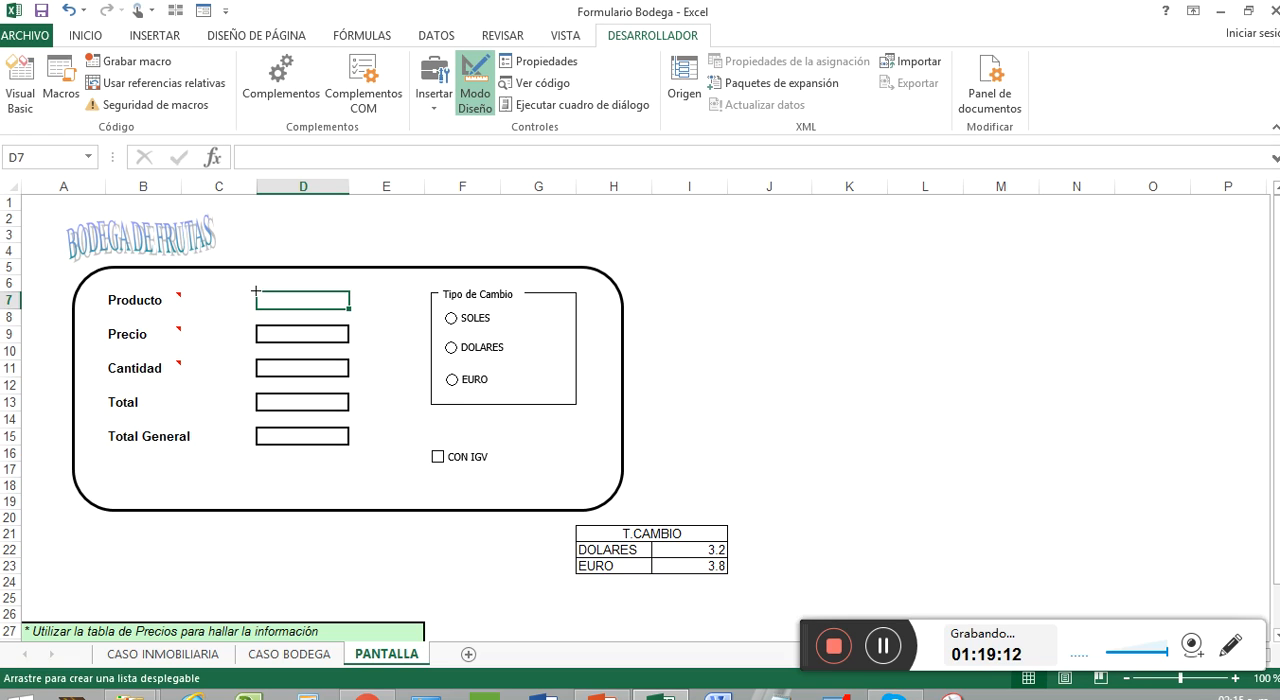
left_click_drag(255, 291, 349, 310)
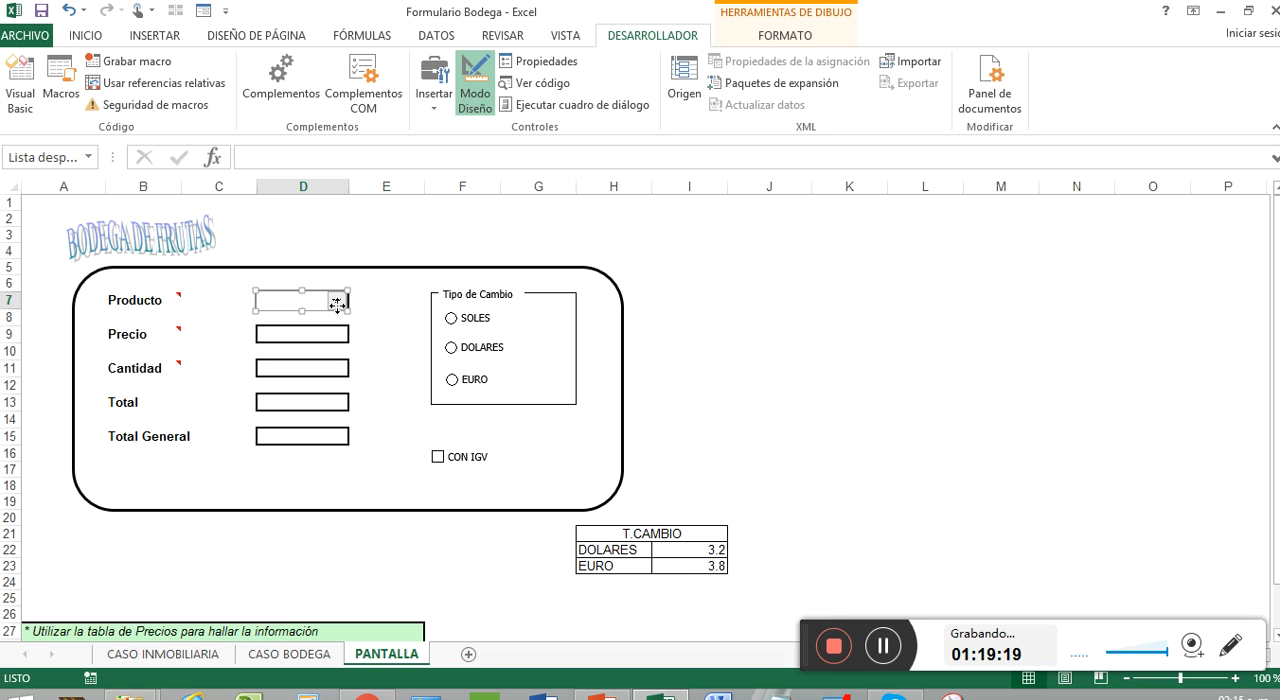
Step: Set the Producto combo box's input range to the product names in 'CASO BODEGA'!$B$5:$B$16
right_click(337, 305)
left_click(459, 459)
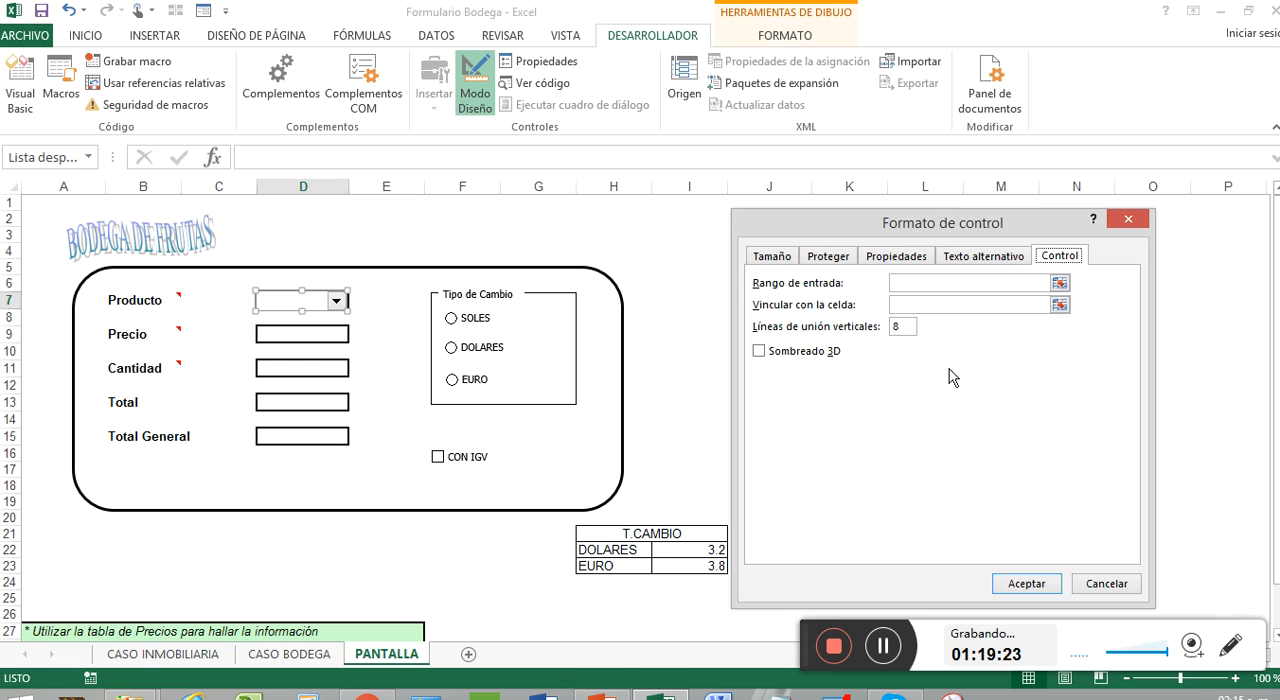
left_click(1059, 283)
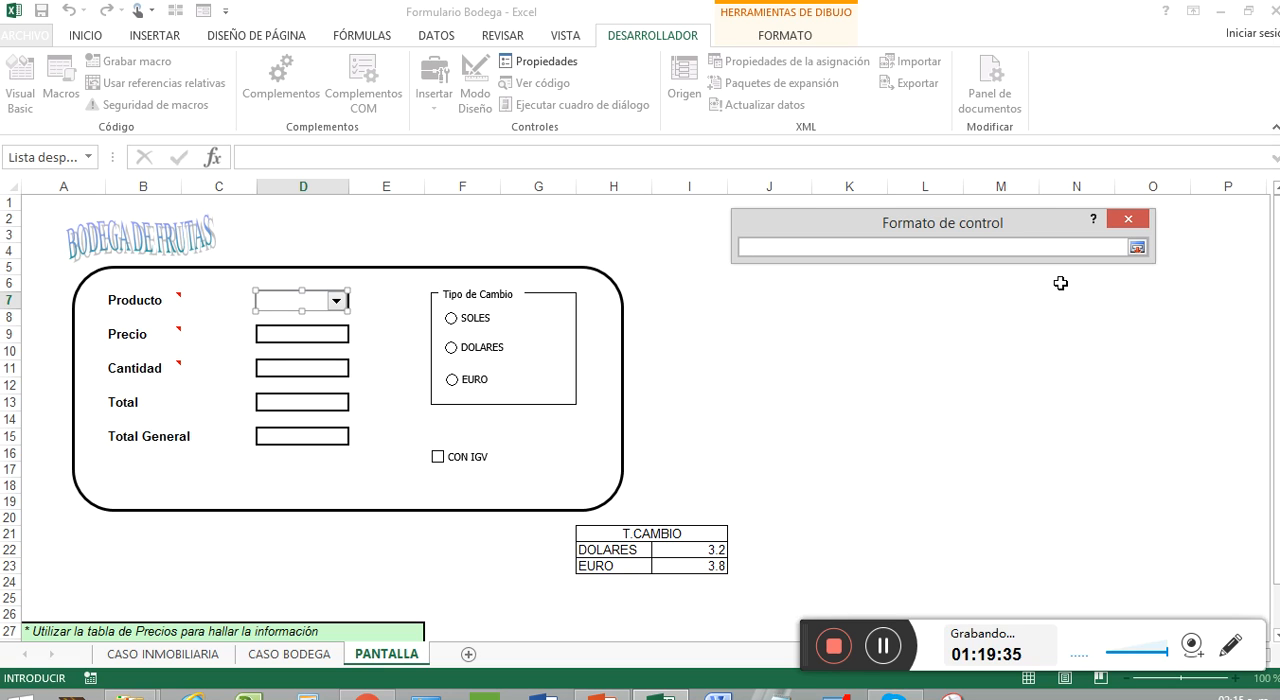
left_click(299, 659)
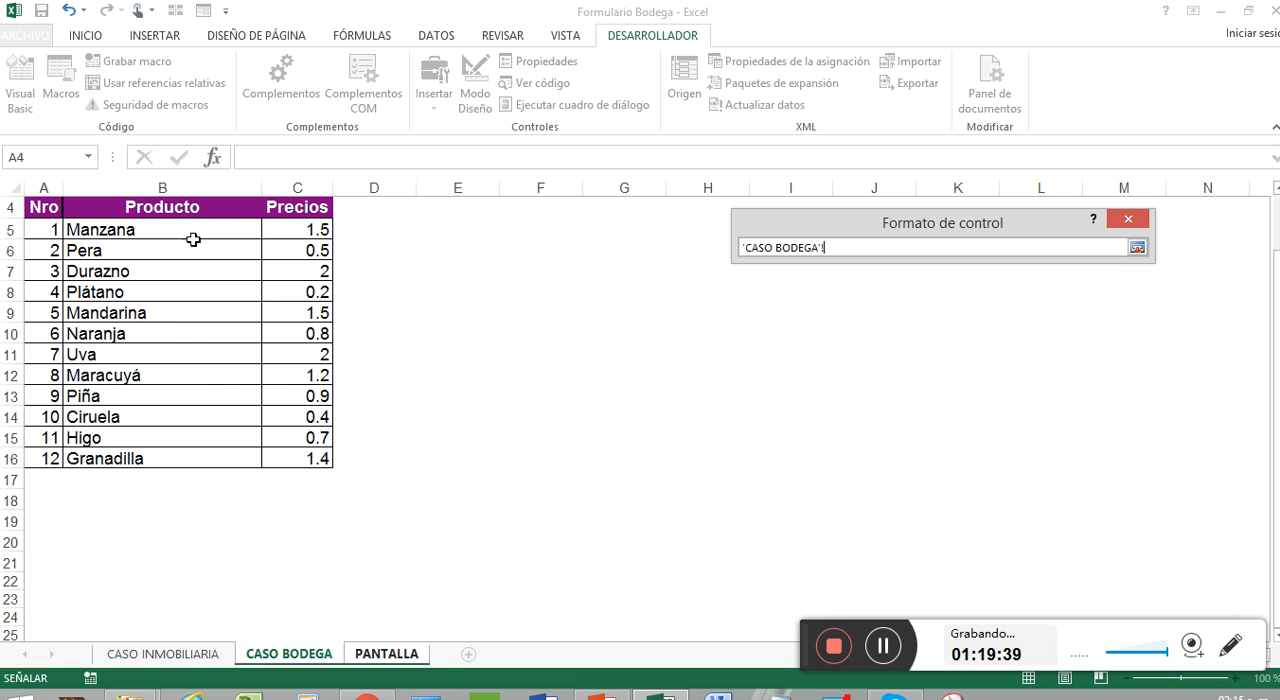
left_click_drag(205, 226, 210, 455)
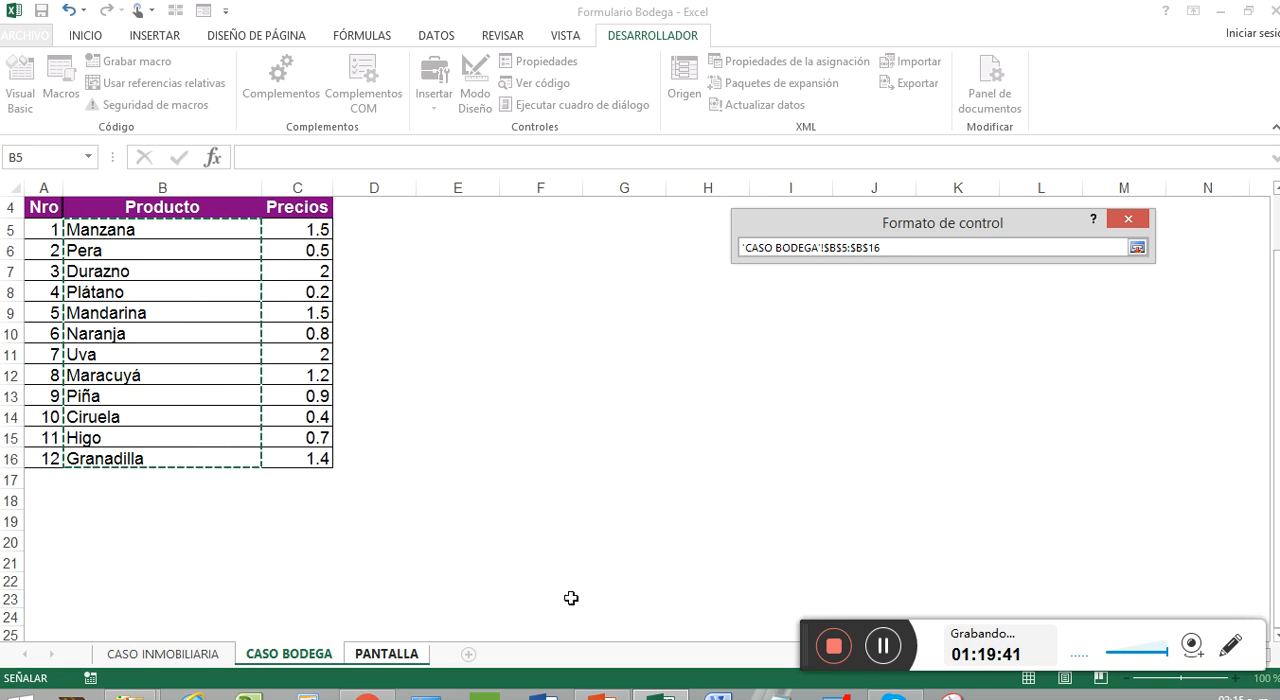
left_click(1138, 249)
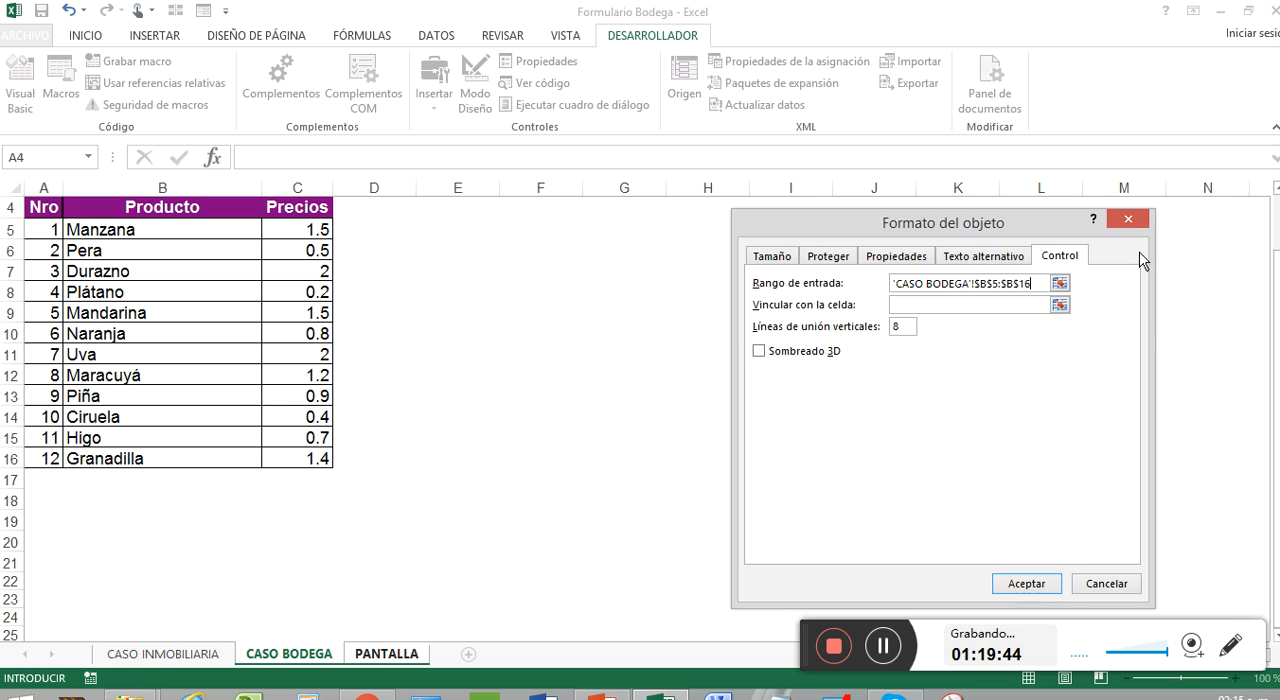
Step: Link the Producto combo box to cell $J$7 on PANTALLA and set its drop-down lines to 12
left_click(1035, 305)
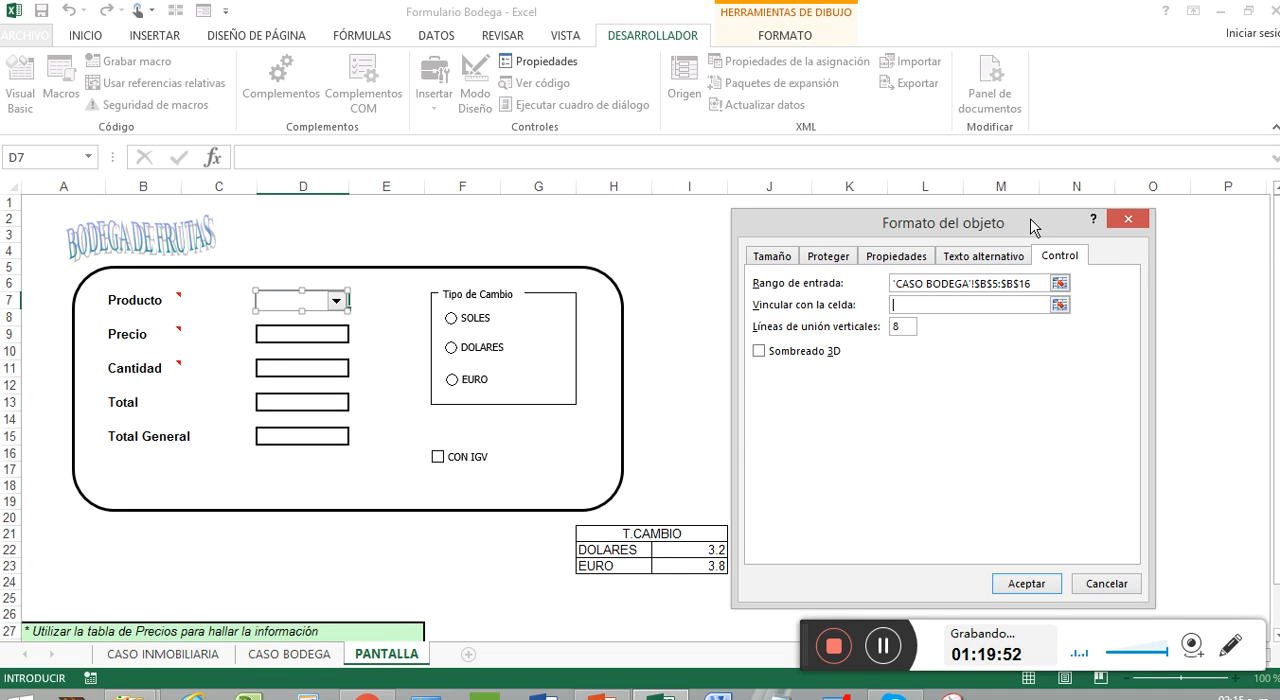
left_click_drag(1034, 226, 1221, 189)
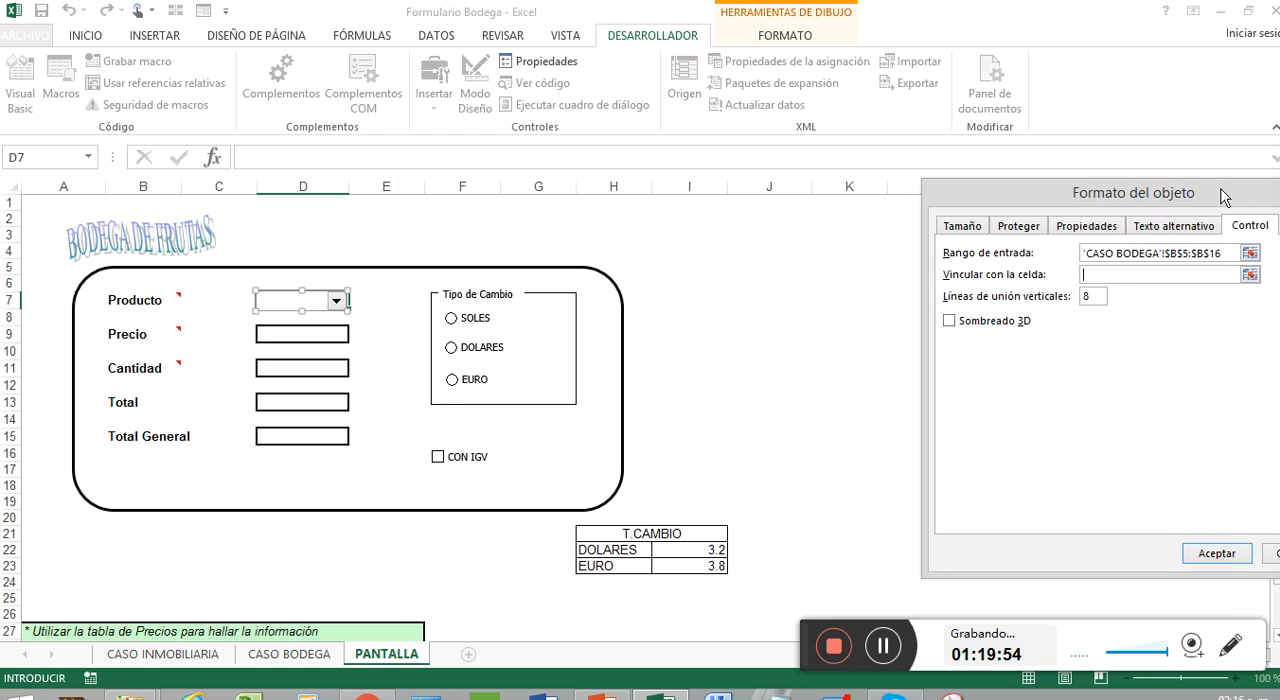
left_click(770, 299)
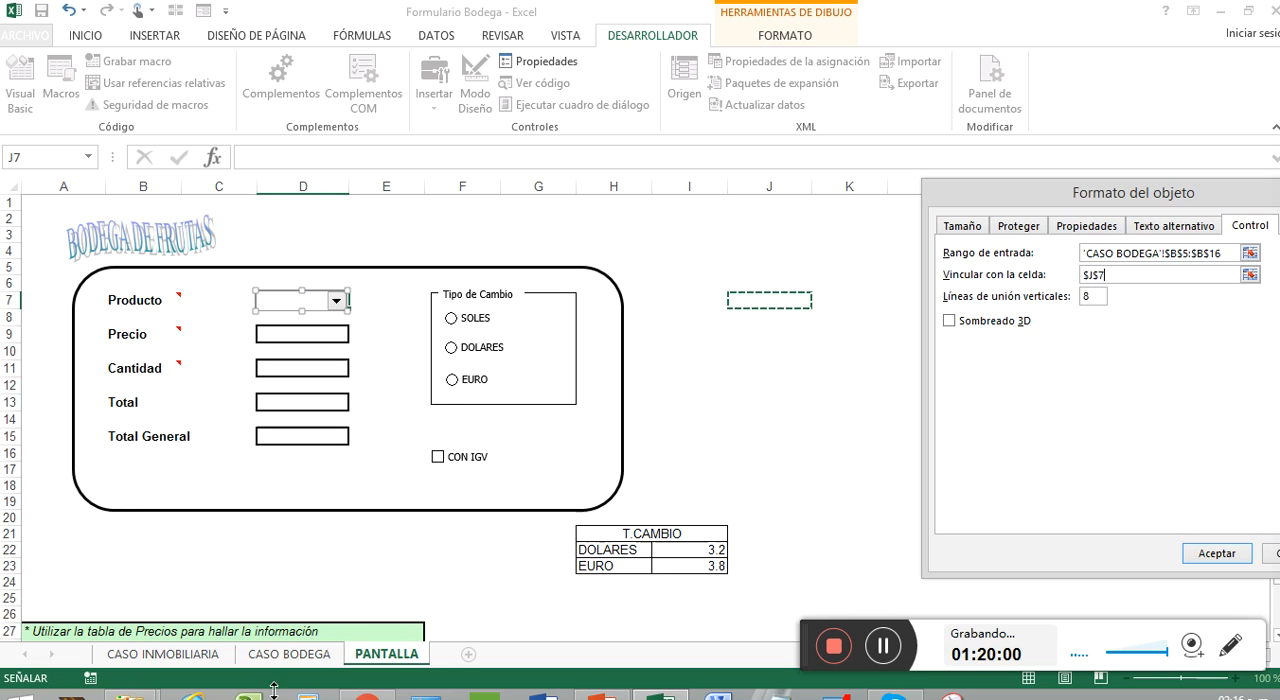
left_click(276, 656)
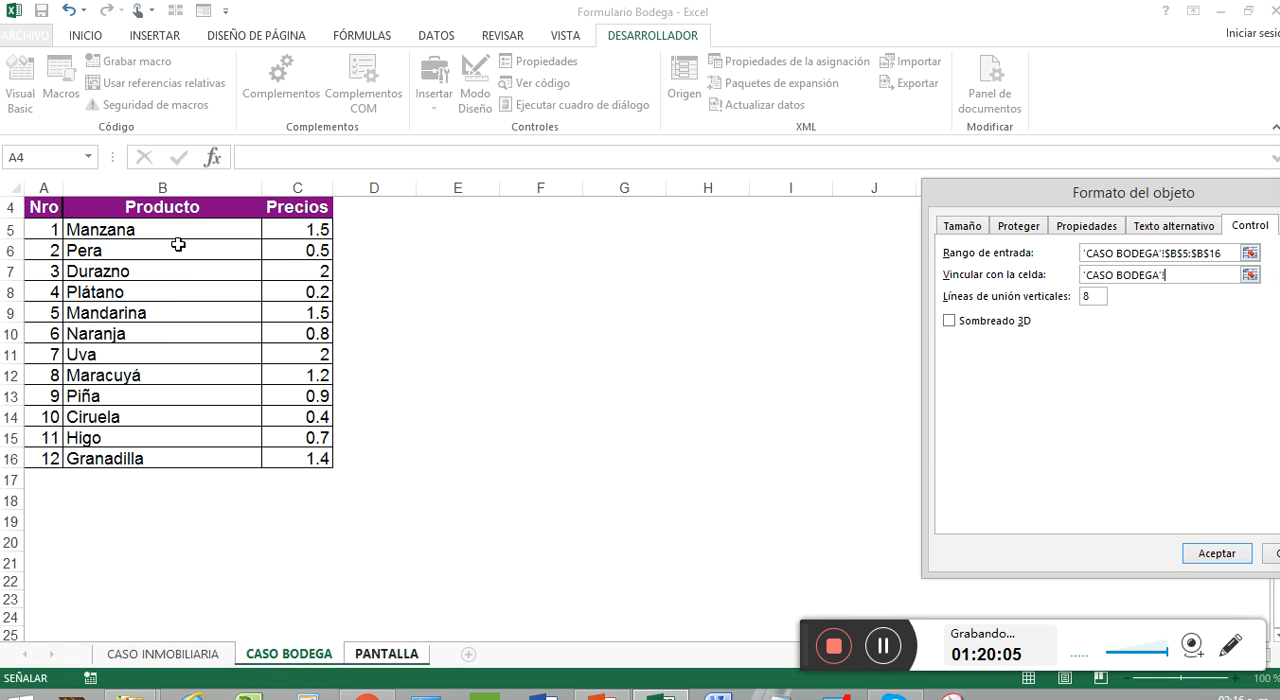
left_click(1096, 297)
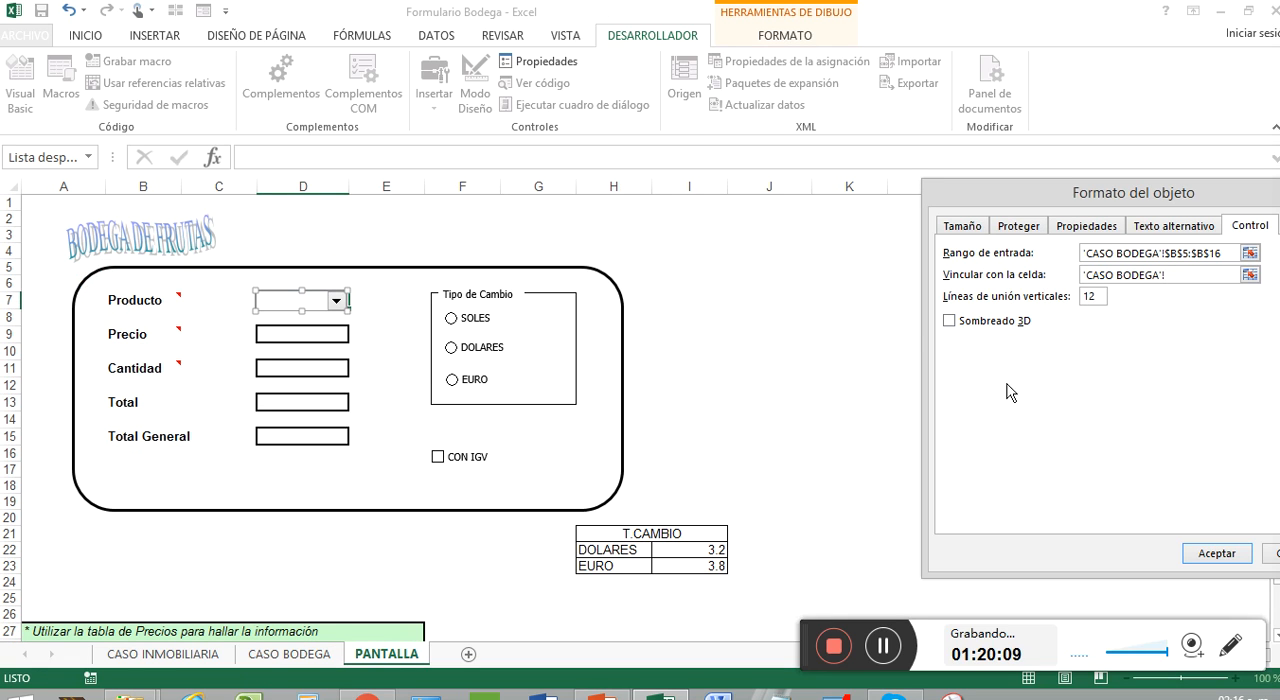
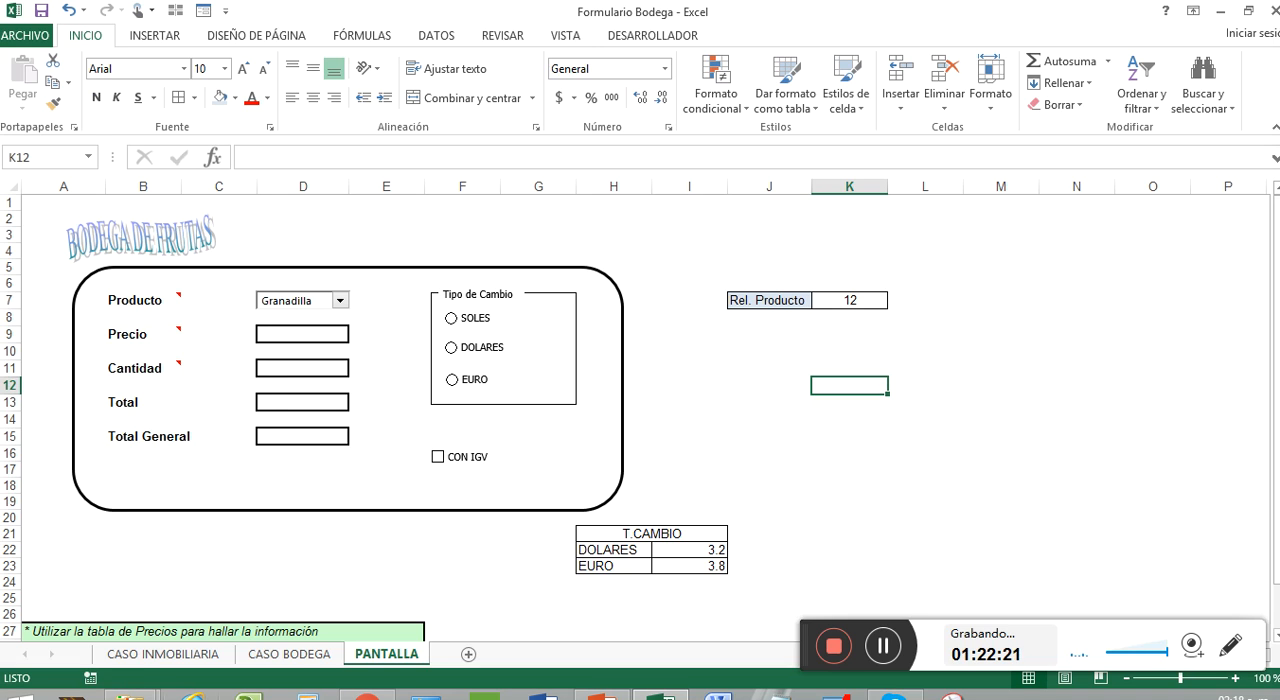
Step: Examine how the product numbers and prices on the CASO BODEGA sheet relate to the Rel. Producto cell K7 on PANTALLA
left_click(280, 655)
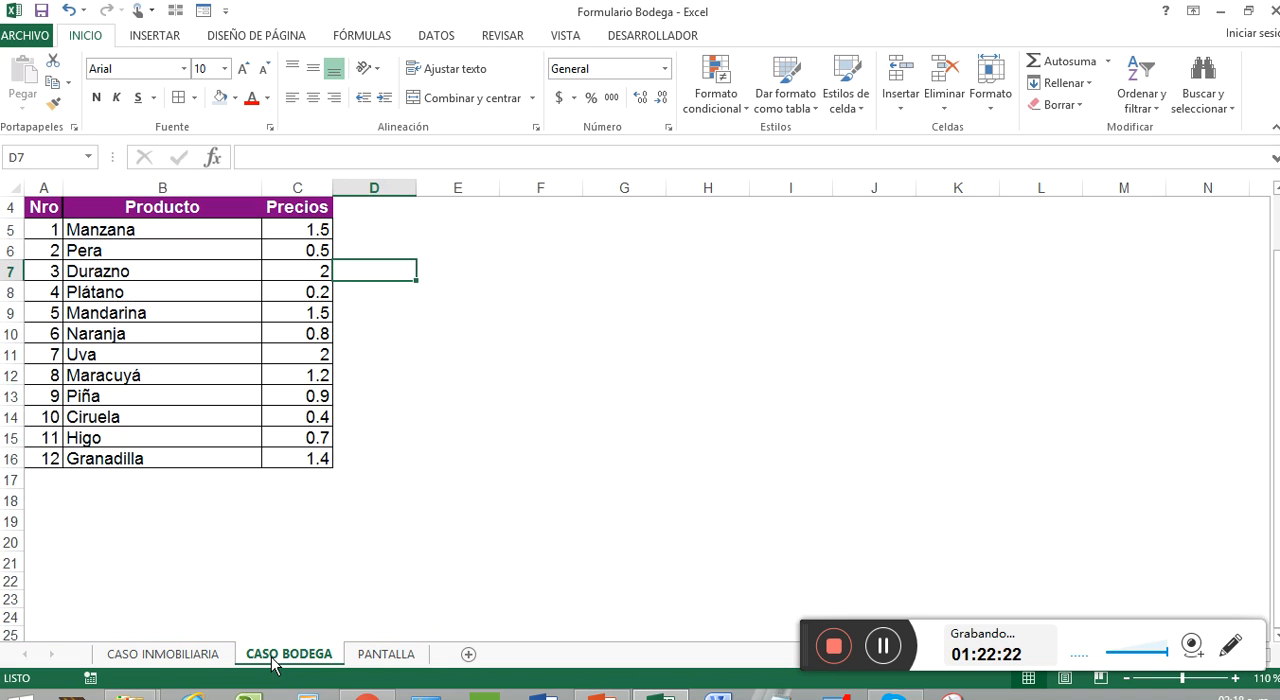
left_click(214, 233)
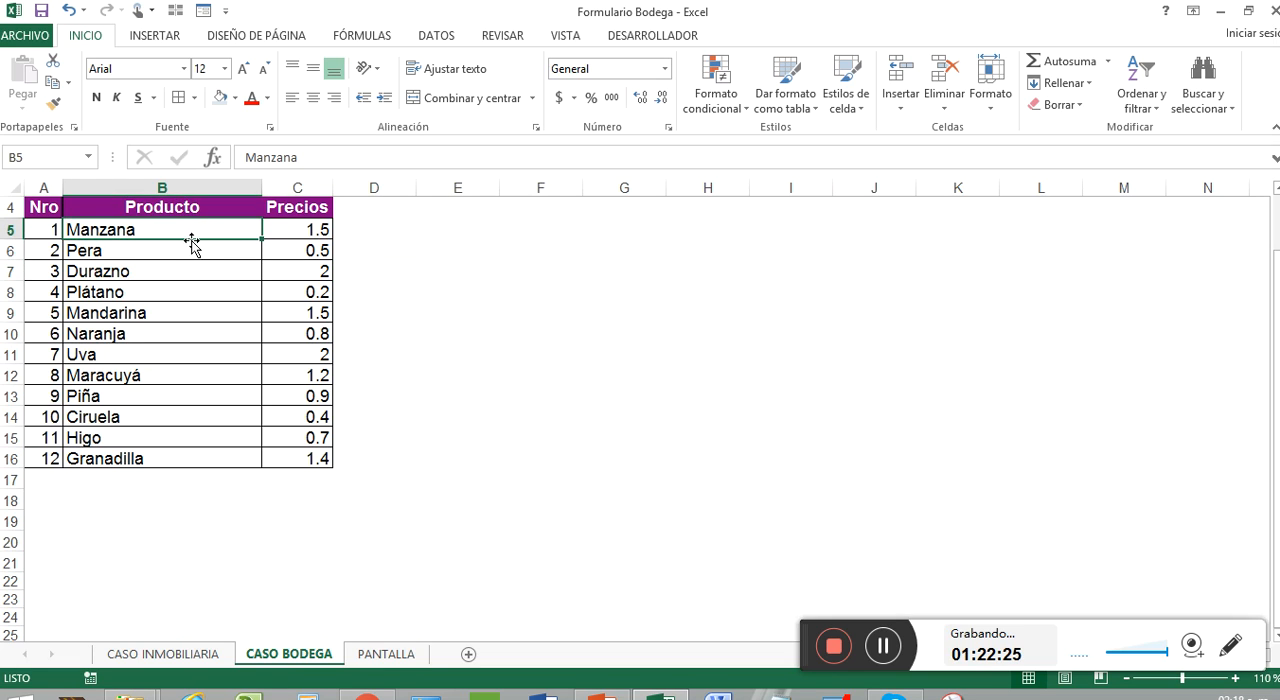
left_click_drag(55, 231, 42, 456)
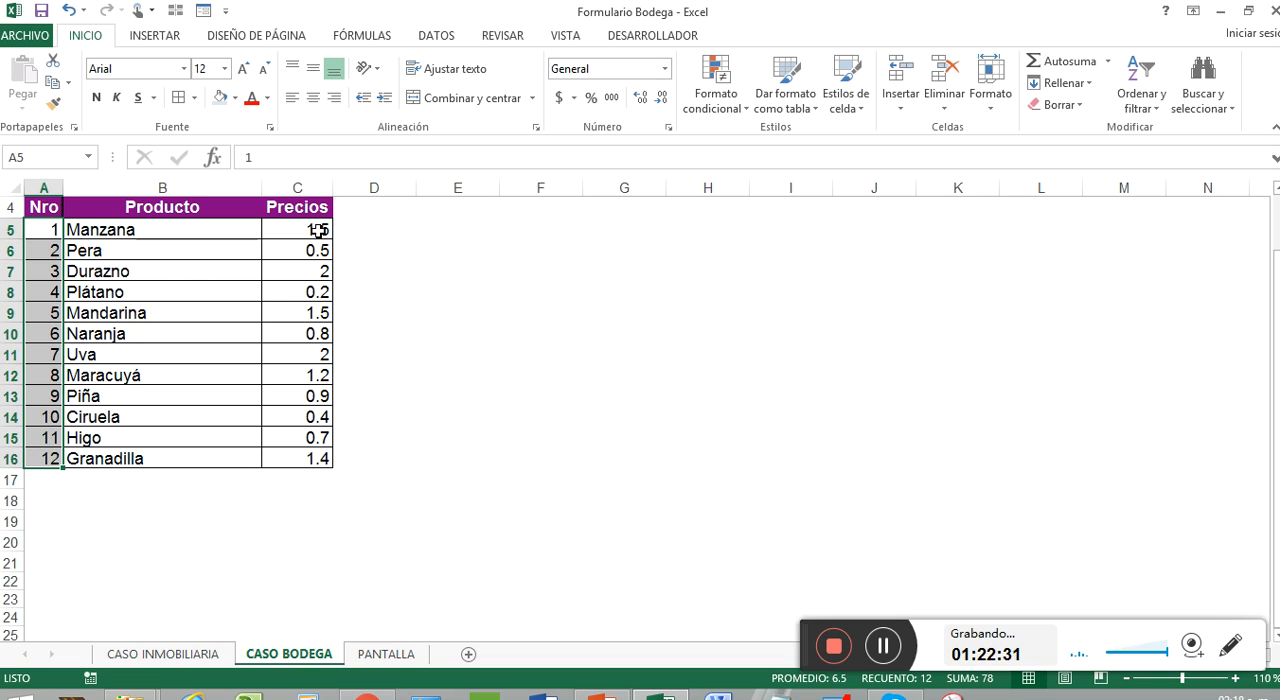
left_click(34, 286)
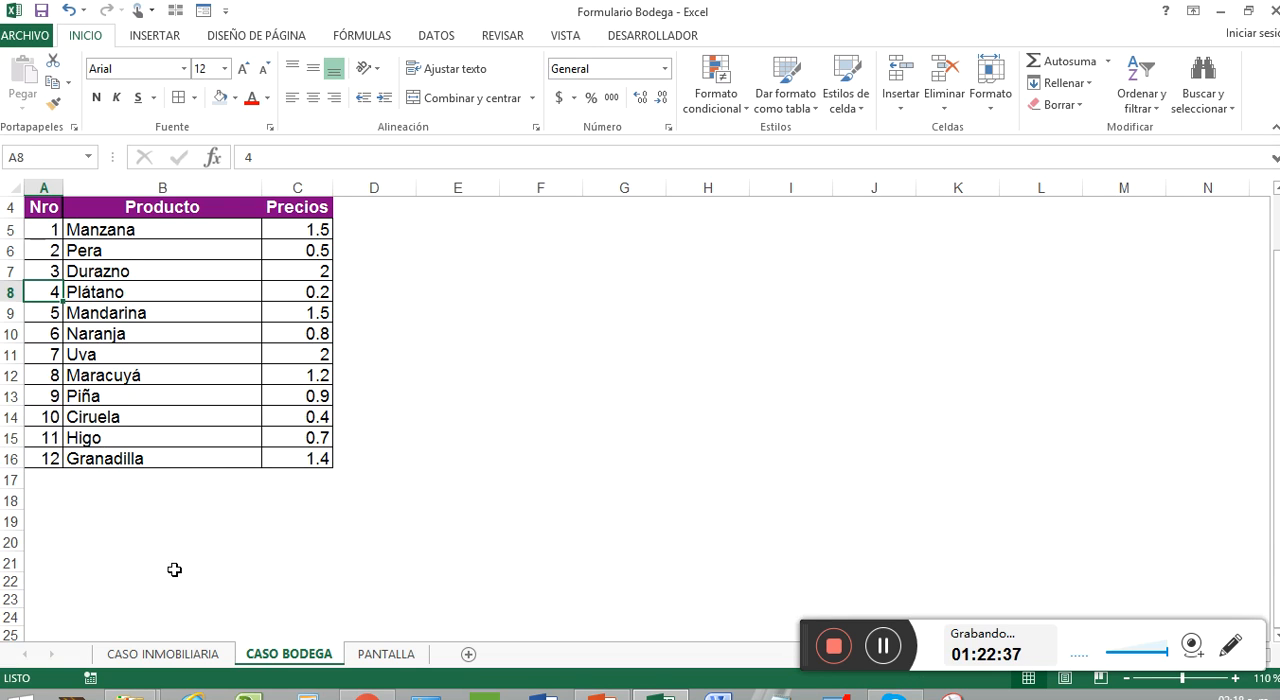
left_click(368, 655)
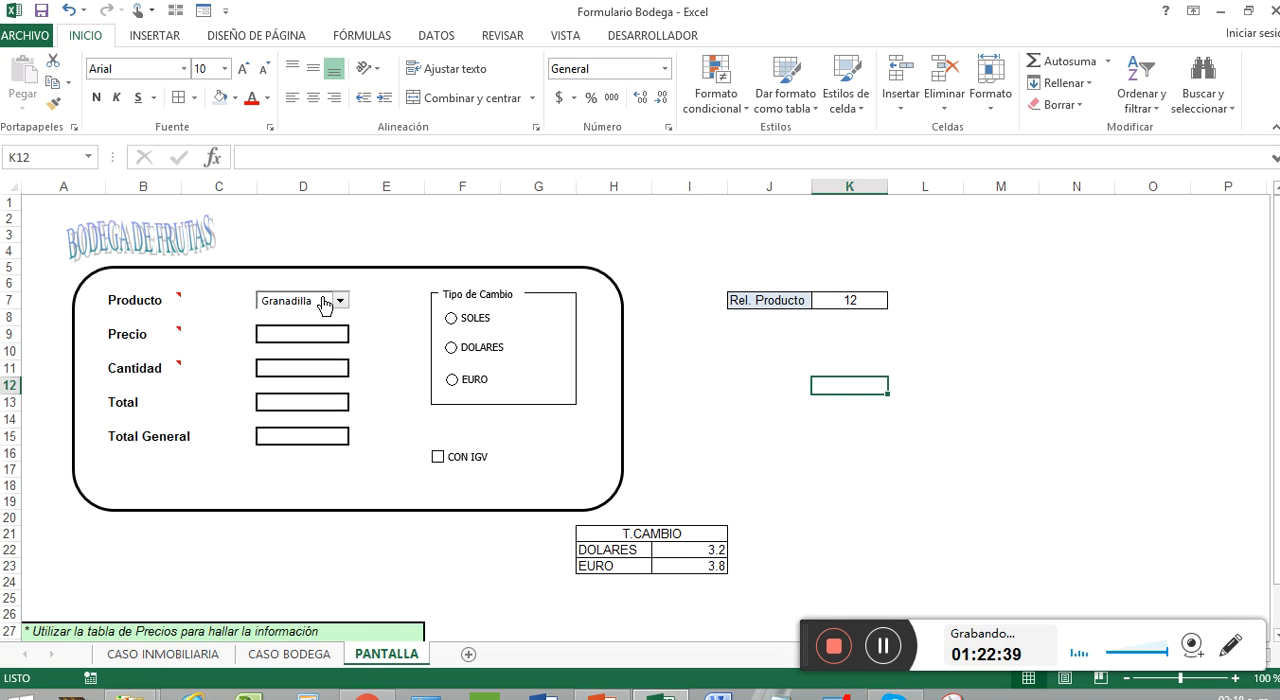
left_click(862, 299)
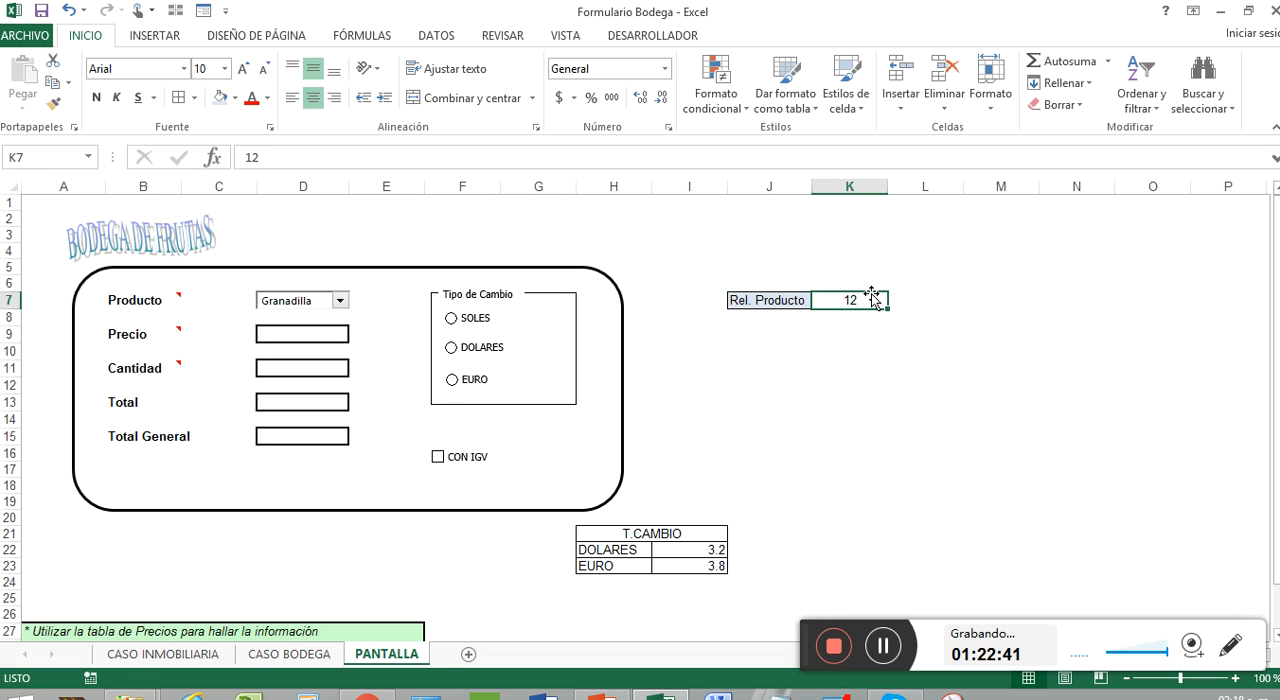
left_click(298, 655)
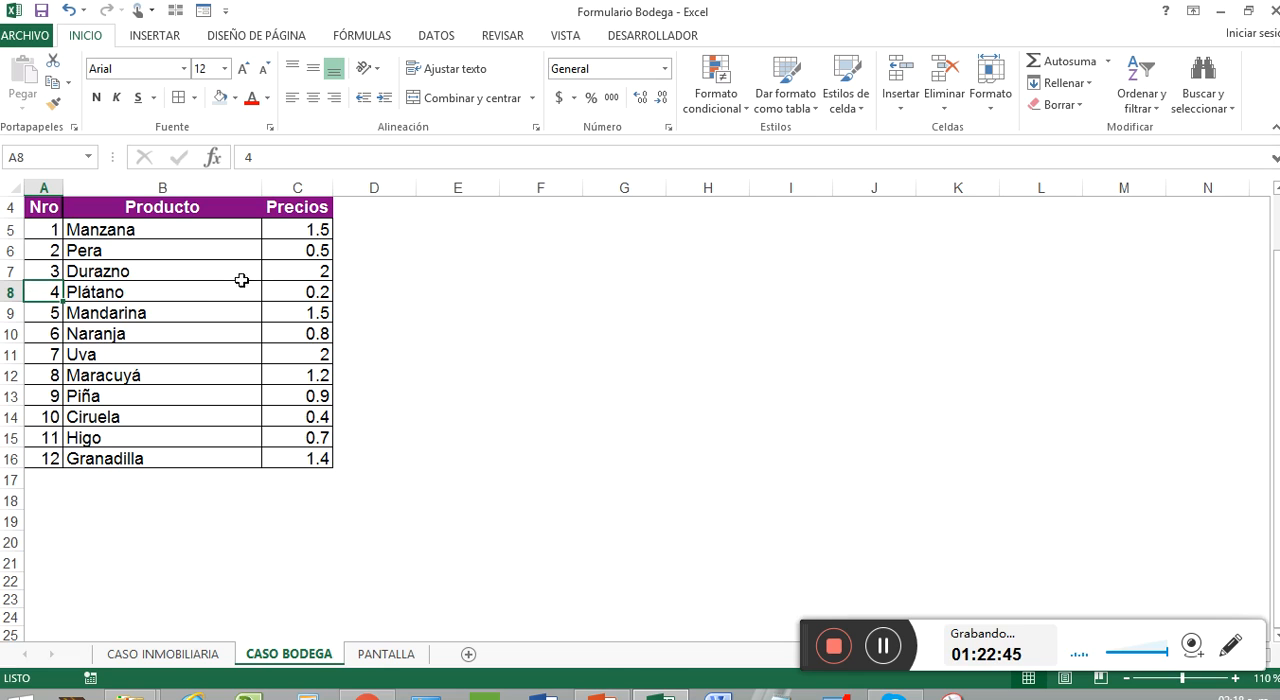
left_click(314, 300)
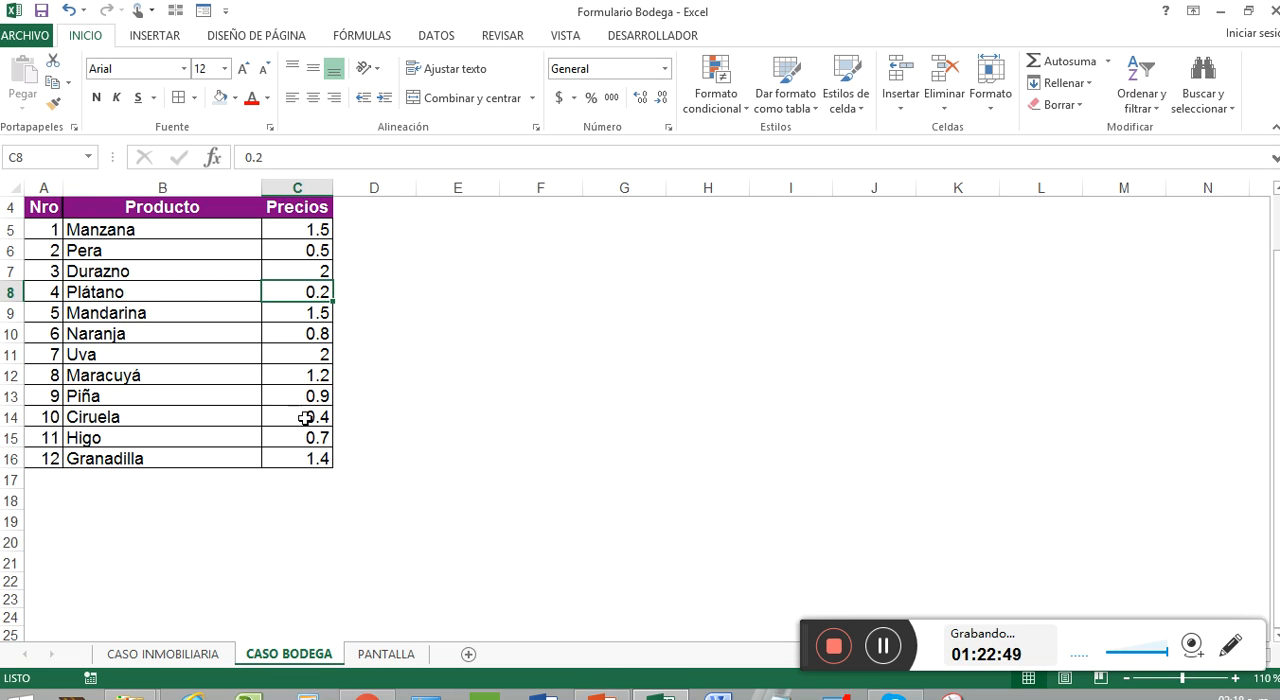
left_click(377, 655)
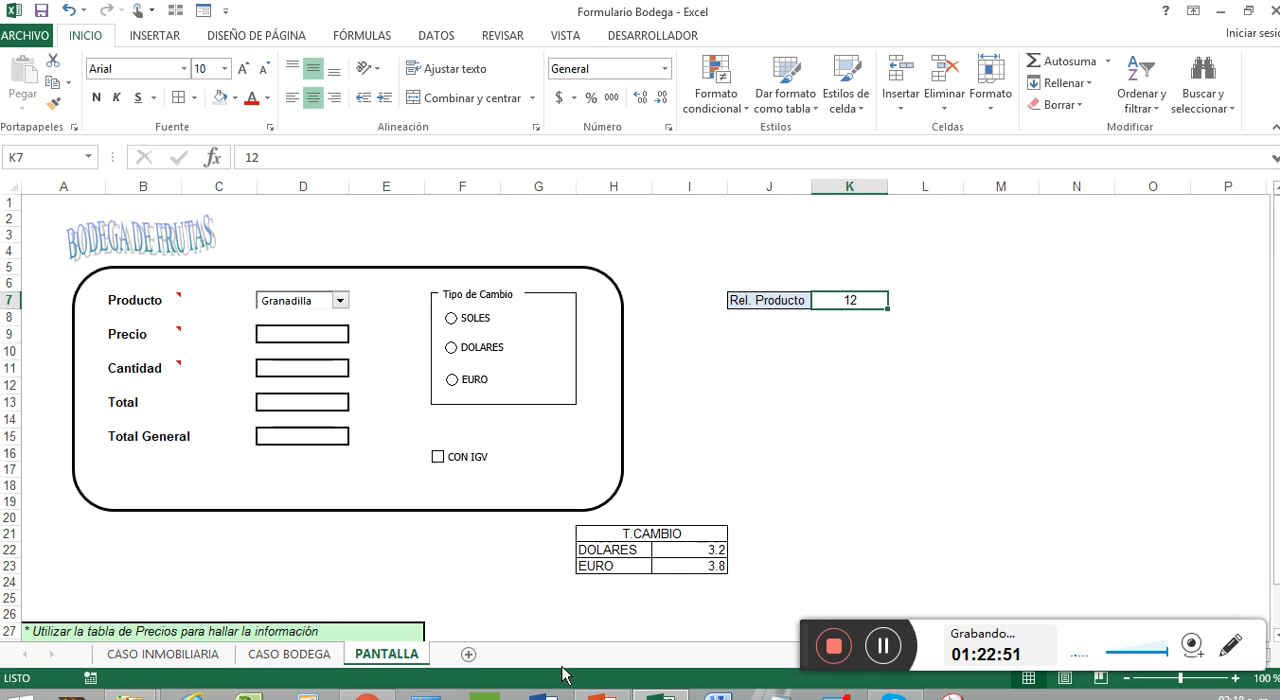
Step: Enter the formula +BUSCARV(K7,'CASO BODEGA'!A5:C16,3) in the Precio cell D9 on the PANTALLA sheet
left_click(322, 334)
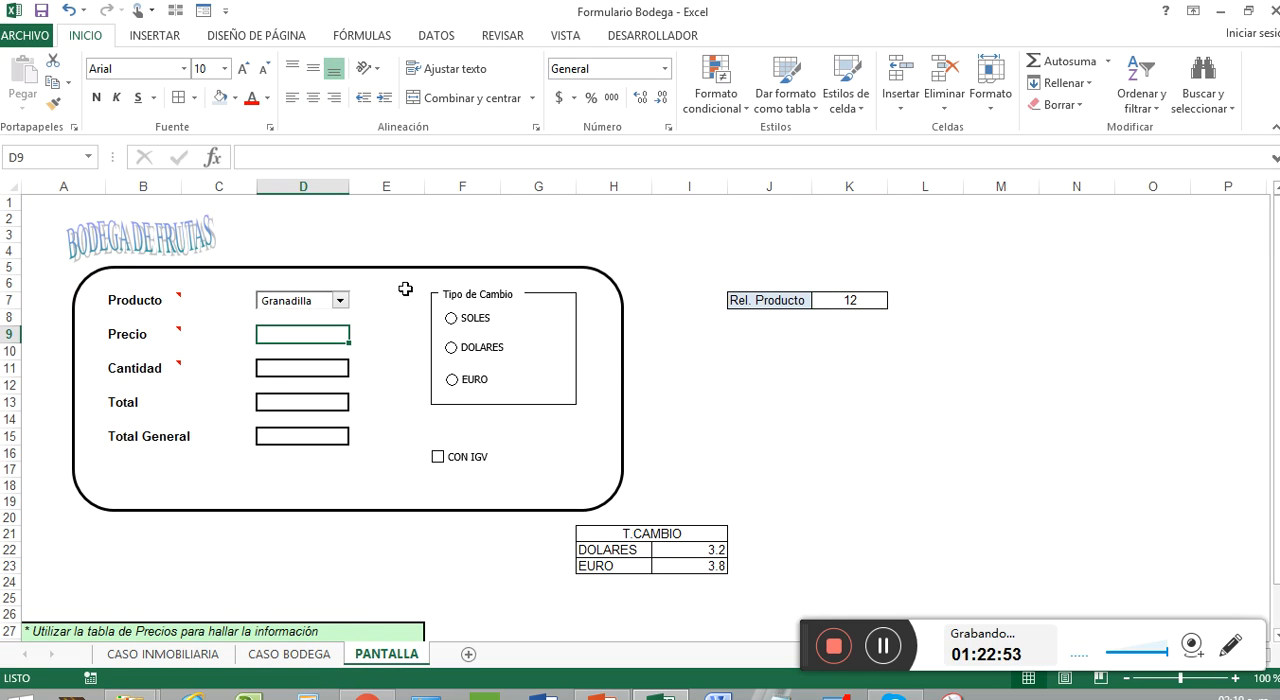
type("+")
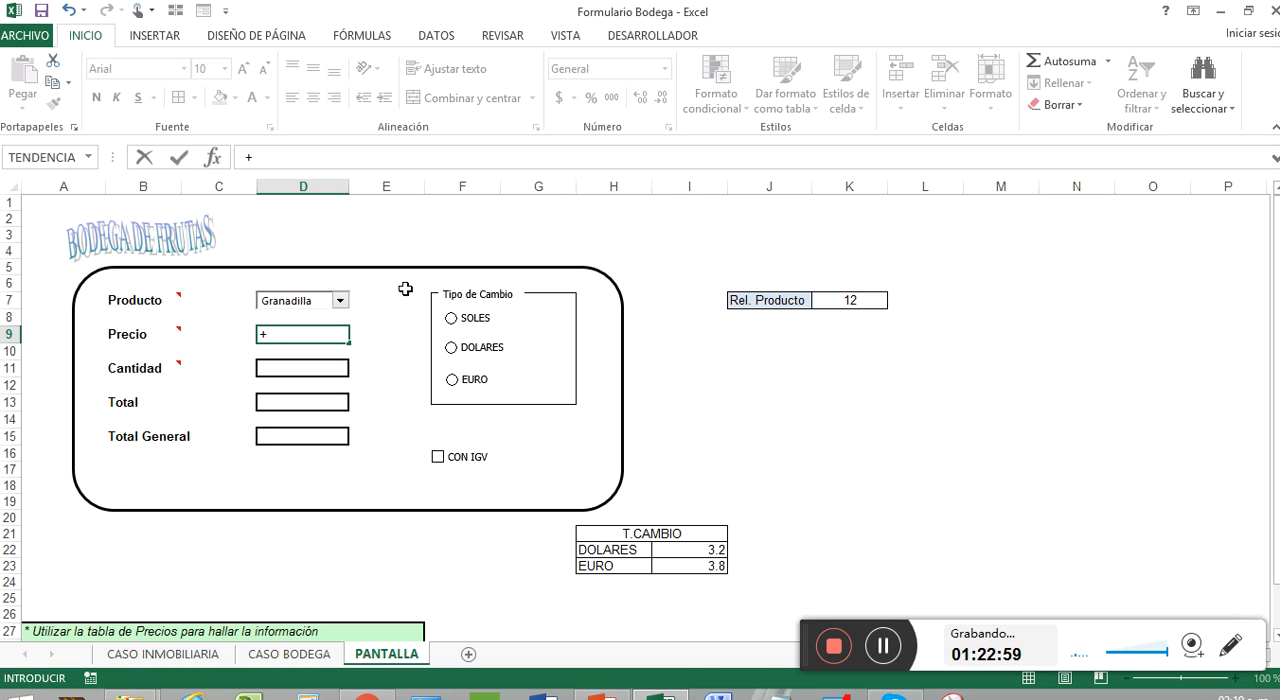
type("bus")
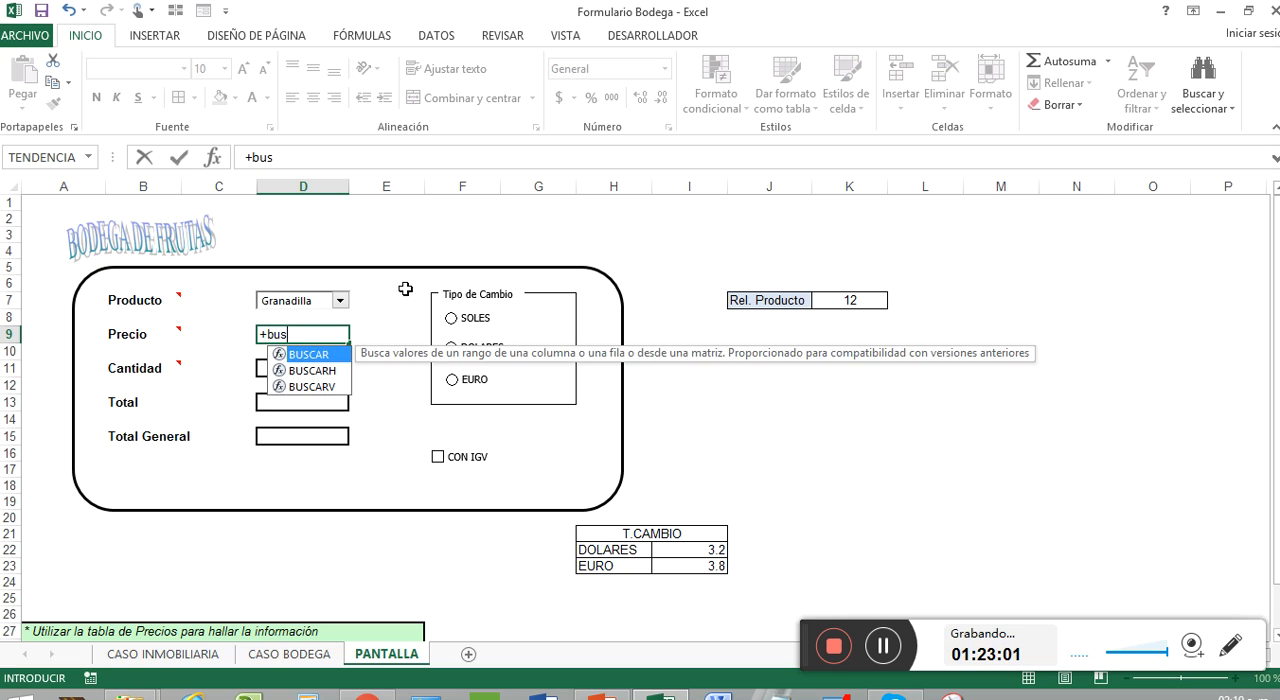
type("ca")
key("Down")
key("Down")
key("Tab")
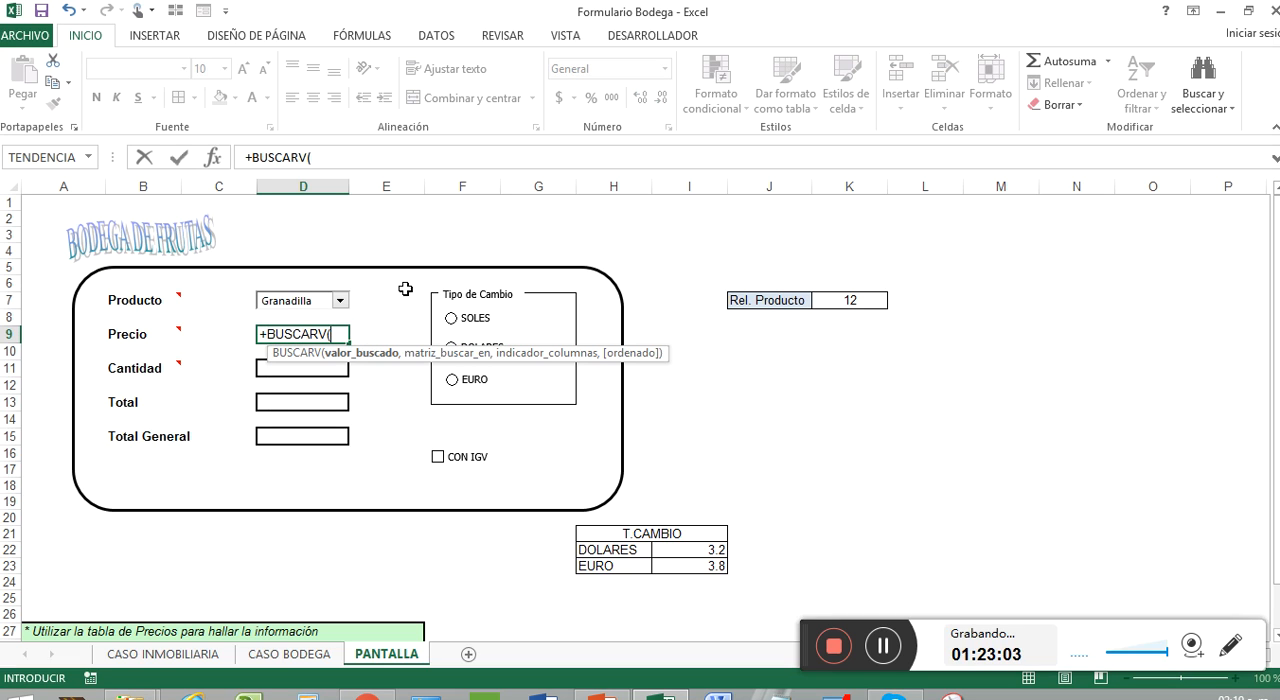
left_click(856, 298)
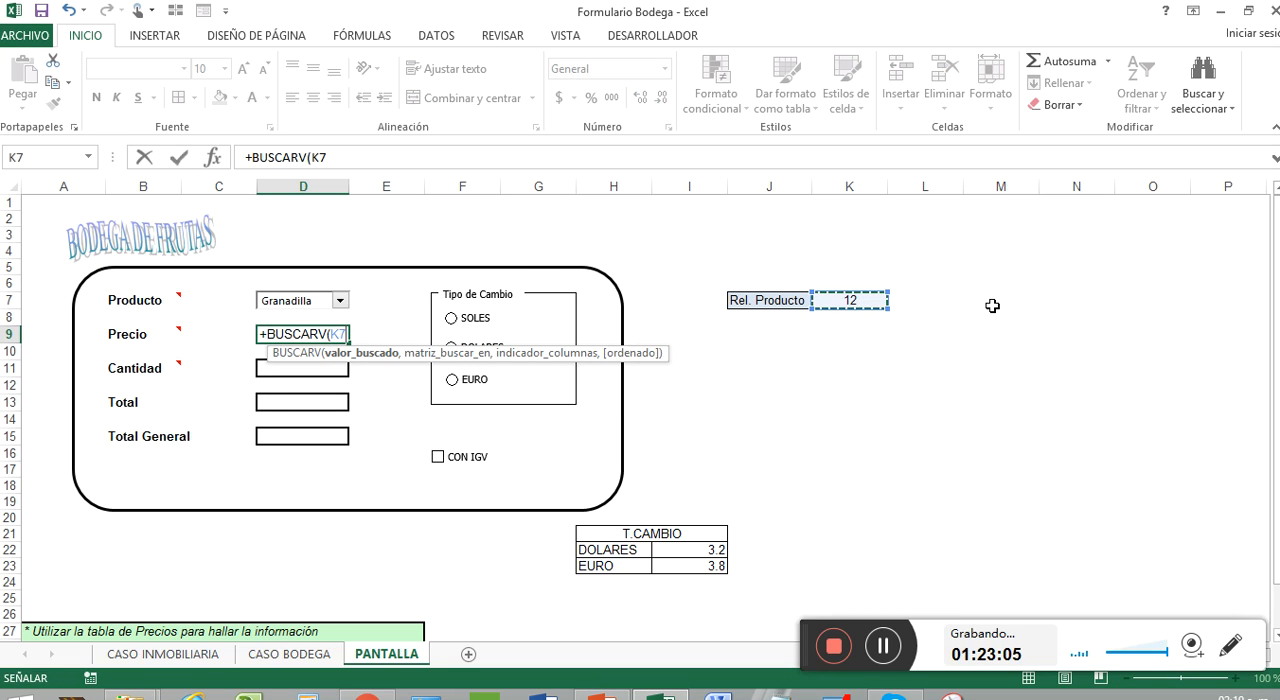
type(",")
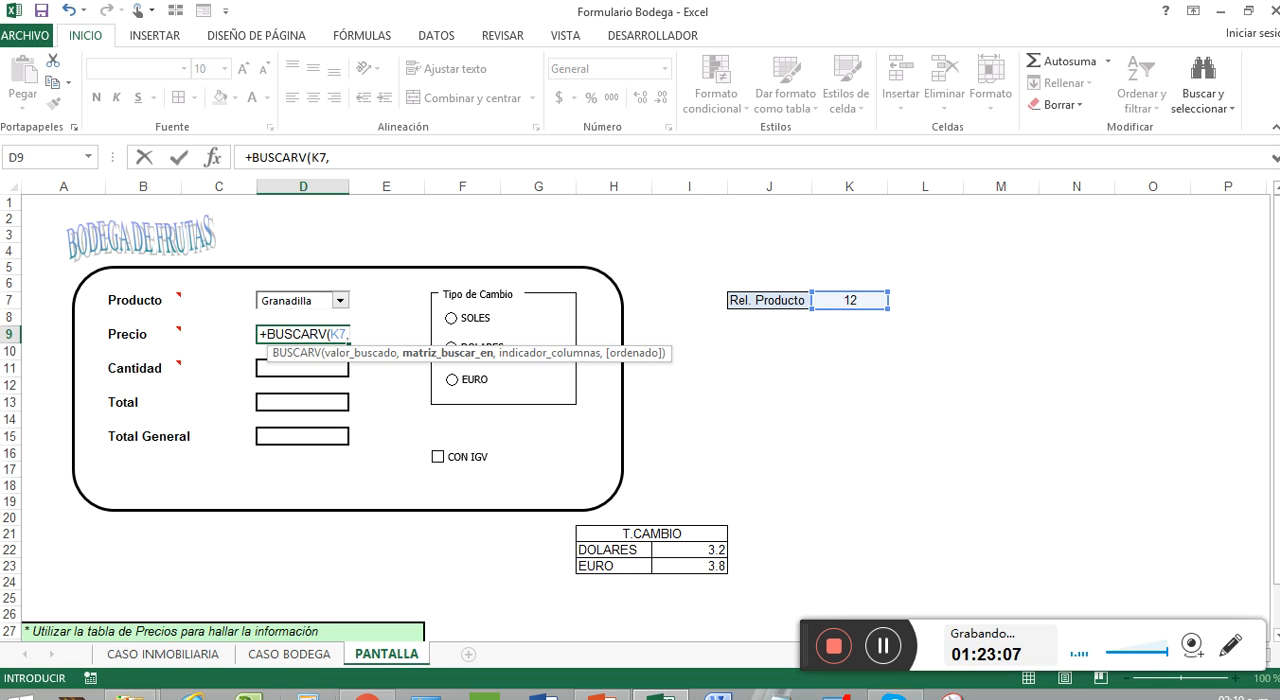
left_click(268, 655)
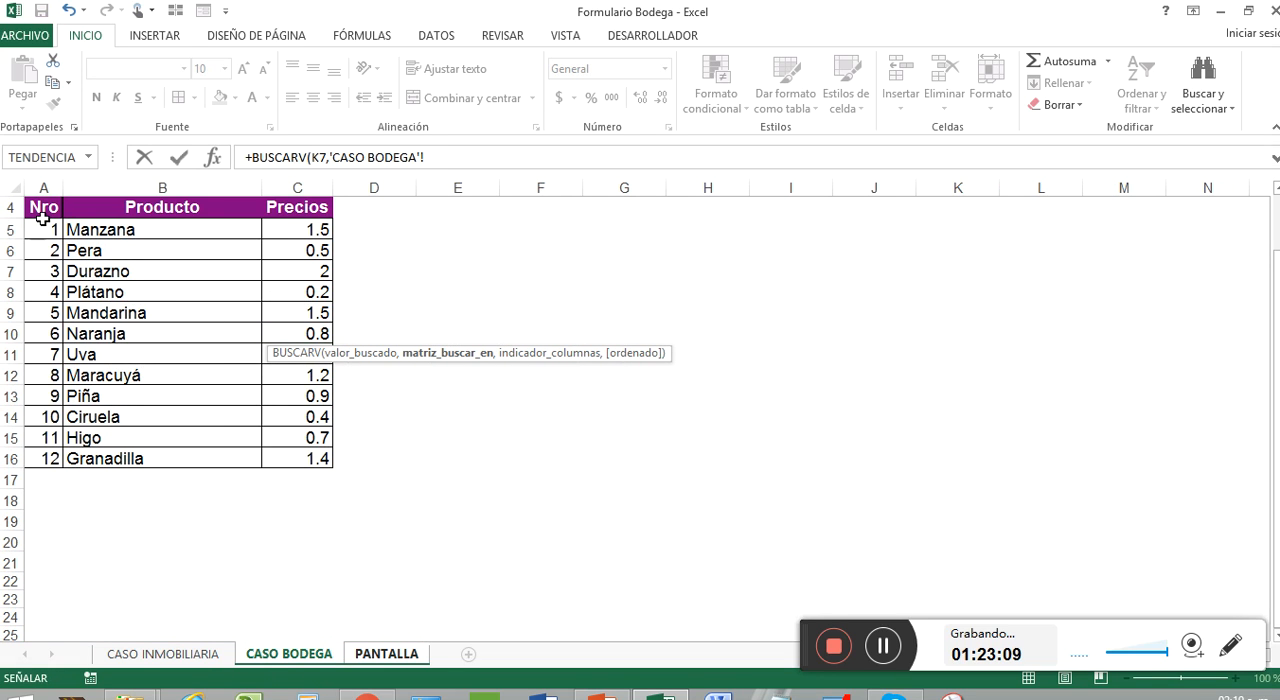
left_click_drag(37, 228, 303, 448)
type(",")
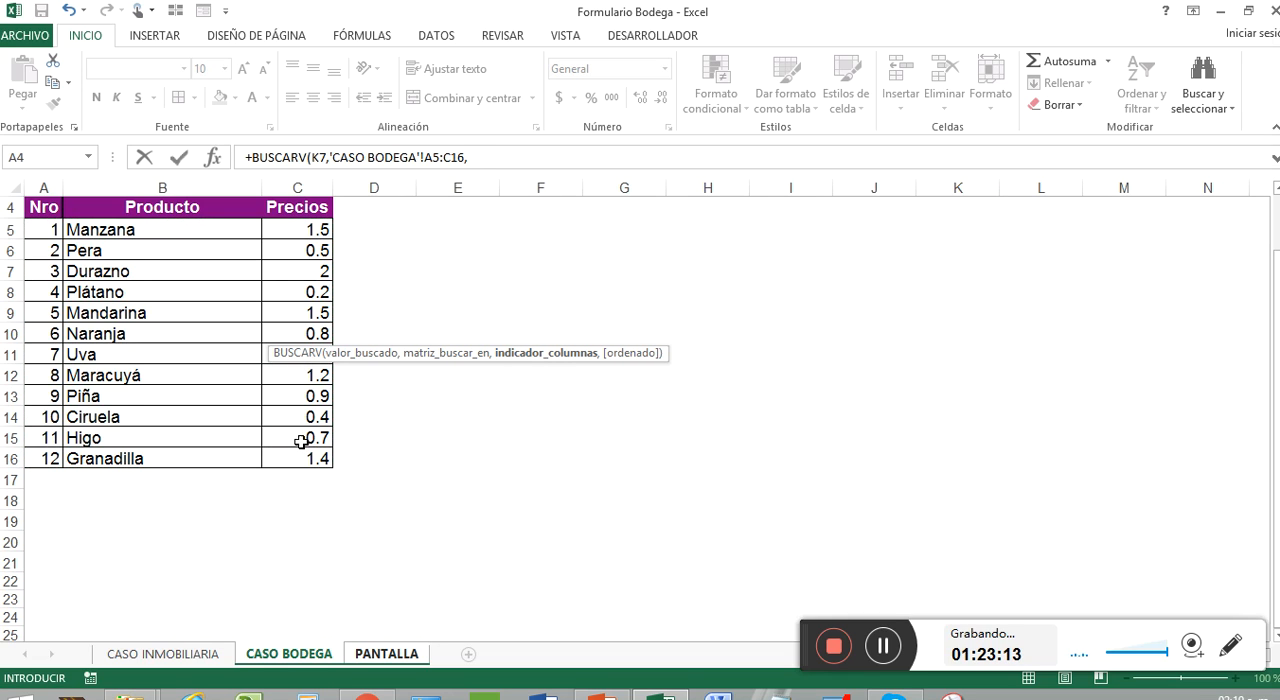
type("3")
key("Return")
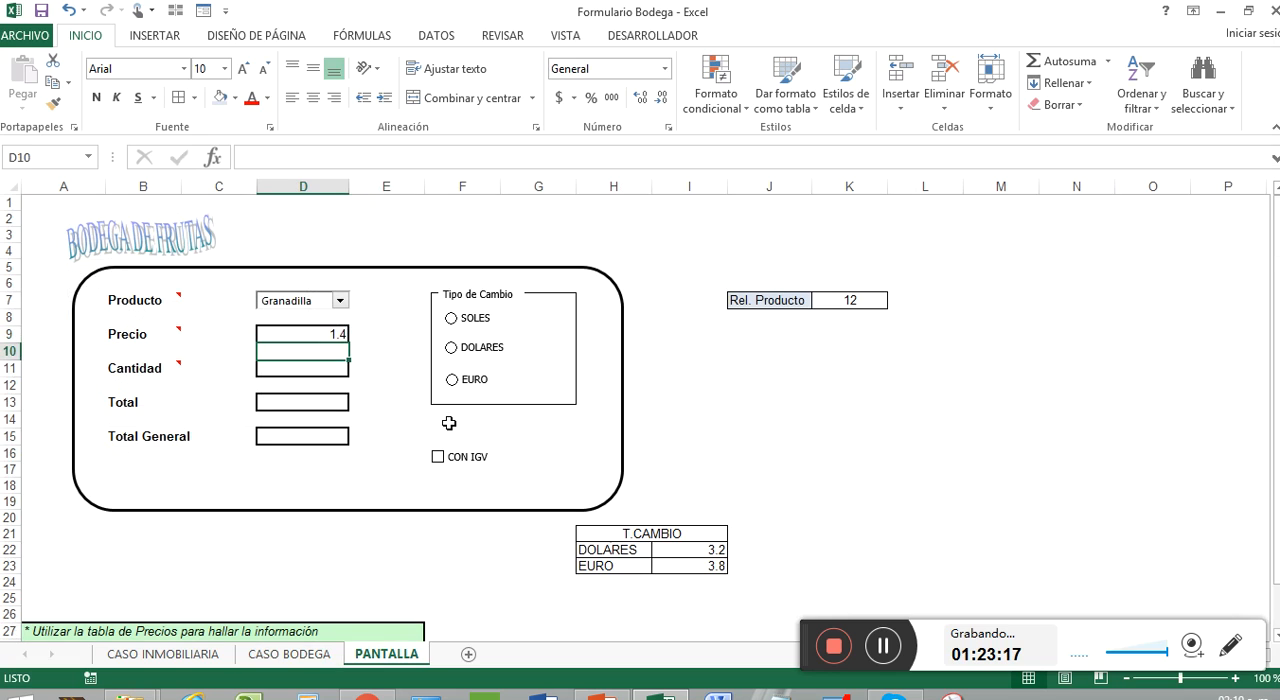
Step: Test the Precio lookup by choosing several products in the Producto combo box, including Maracuyá and finally Mandarina
left_click(313, 331)
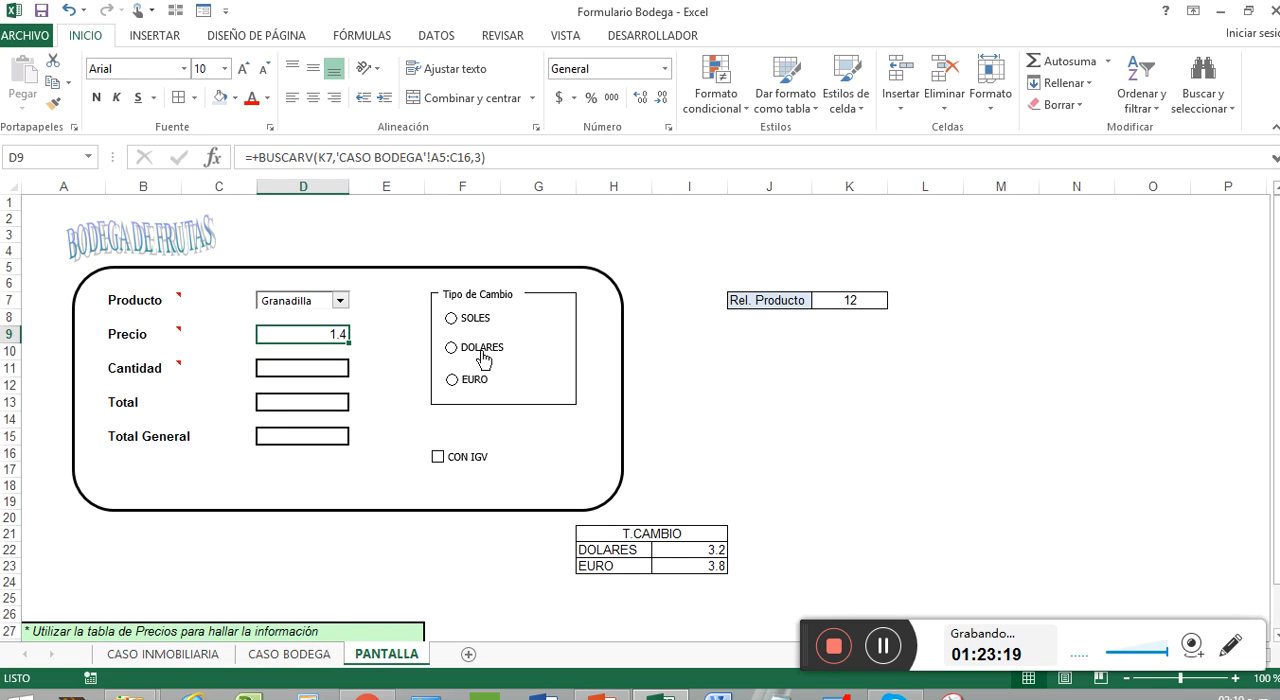
left_click(341, 300)
left_click(322, 330)
left_click(345, 302)
left_click(298, 316)
left_click(341, 302)
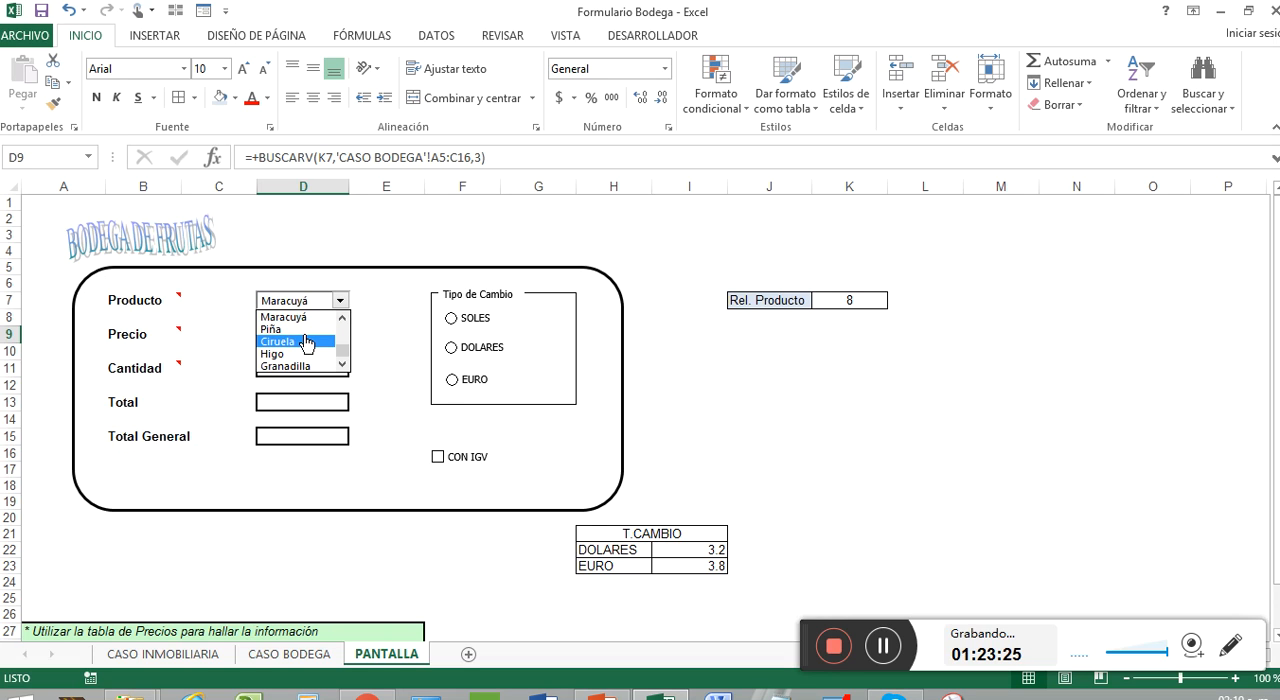
left_click(344, 340)
left_click(328, 341)
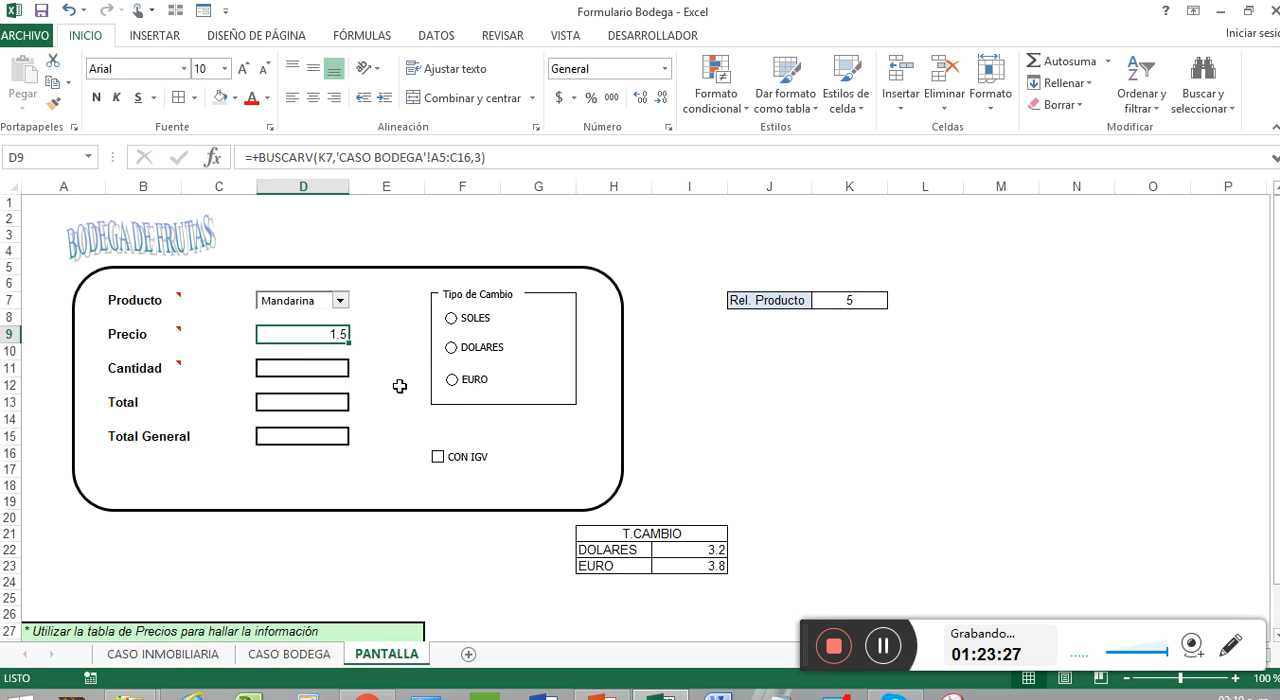
Step: Clear the Precio cell D9 and start an INDICE formula there with 'CASO BODEGA'!C5:C16 as its array
key("Delete")
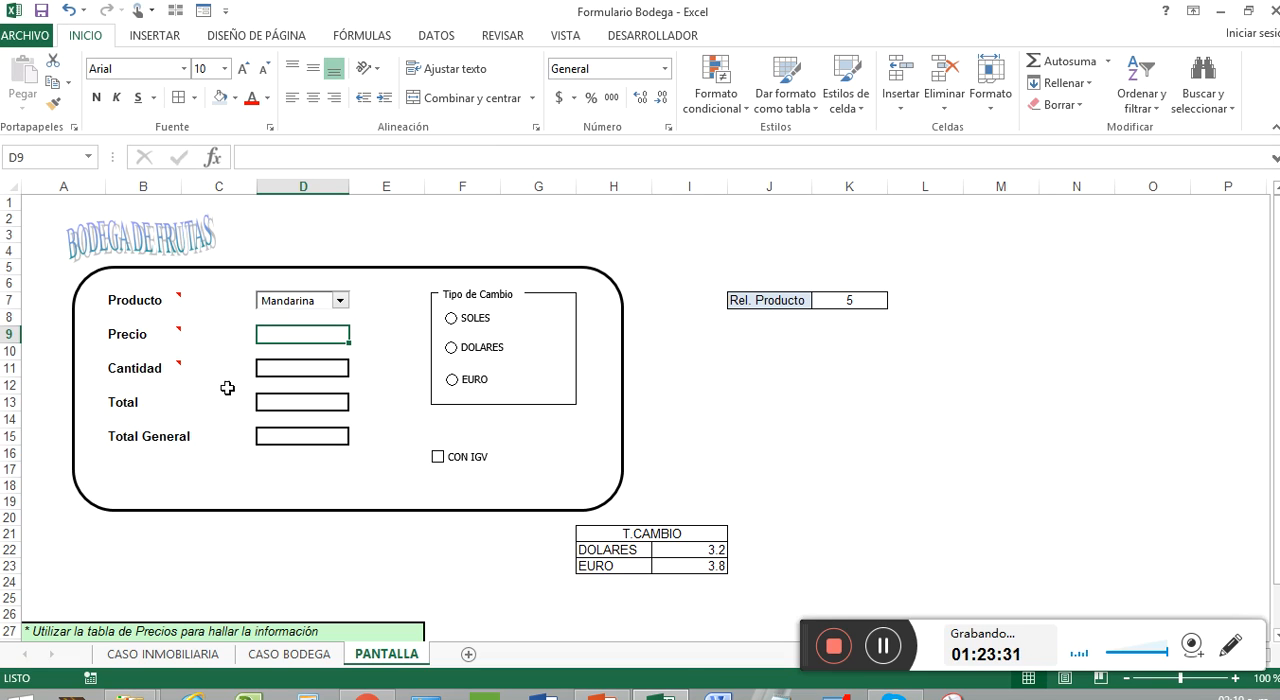
type("+")
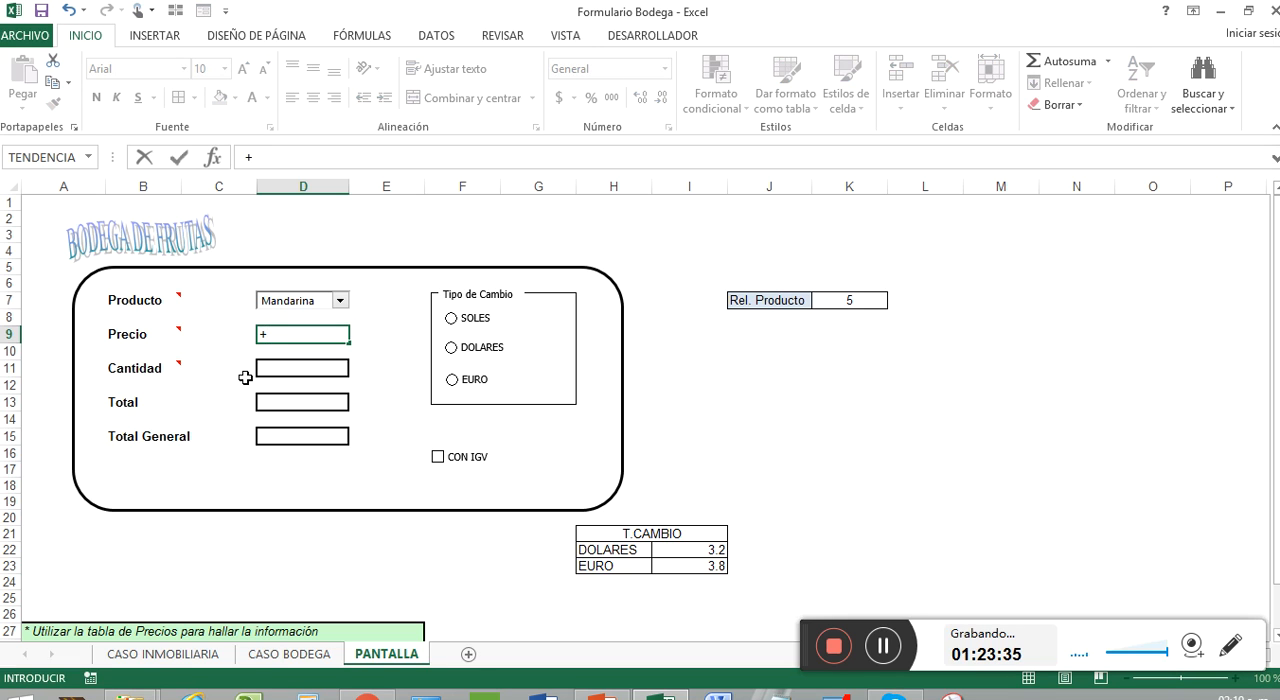
type("indic")
key("Tab")
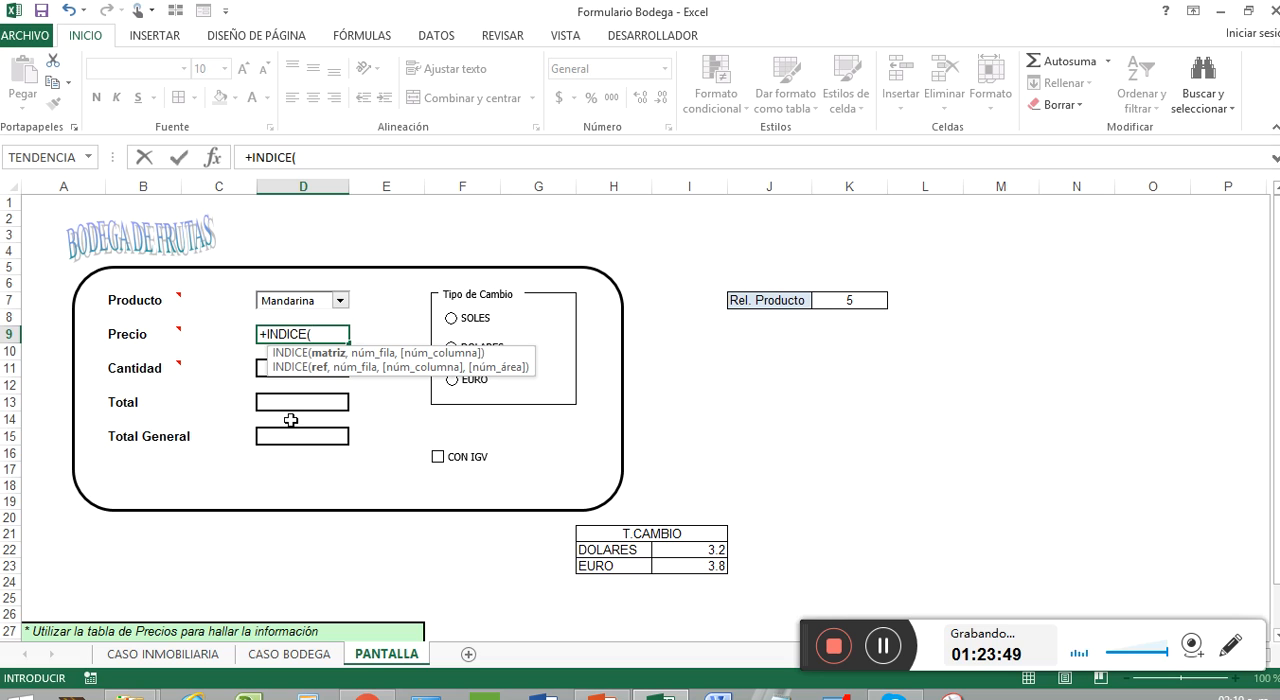
left_click(272, 654)
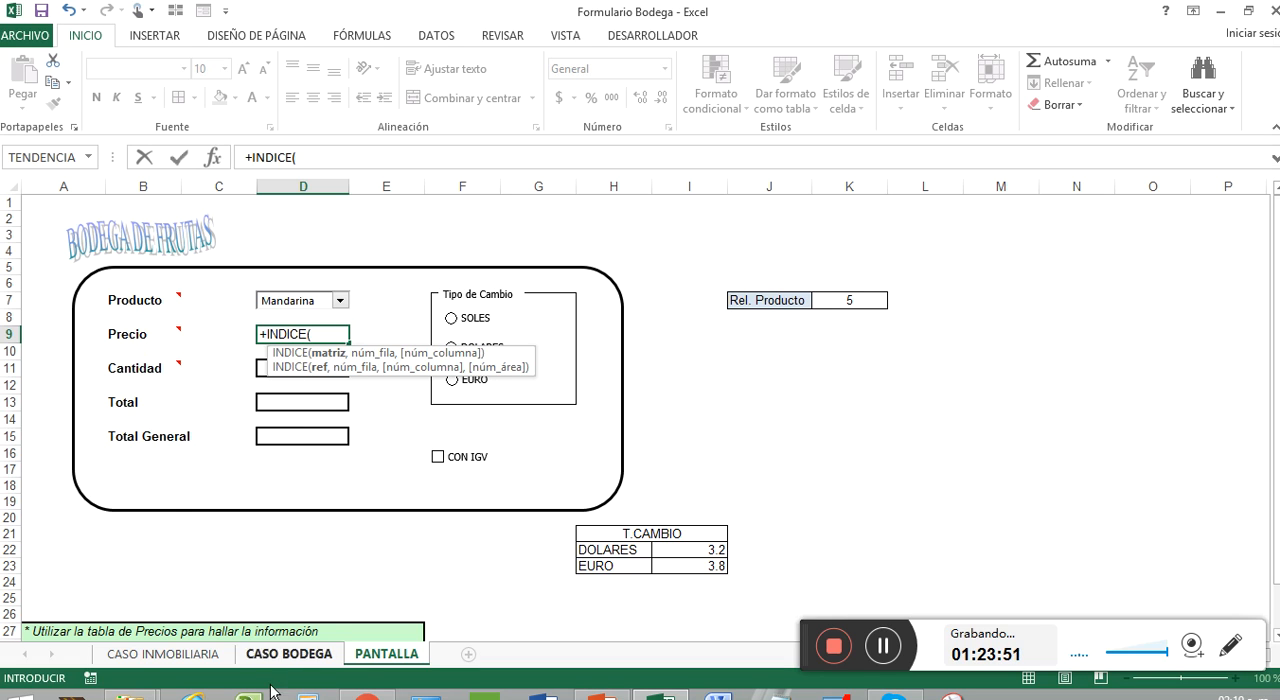
left_click(286, 654)
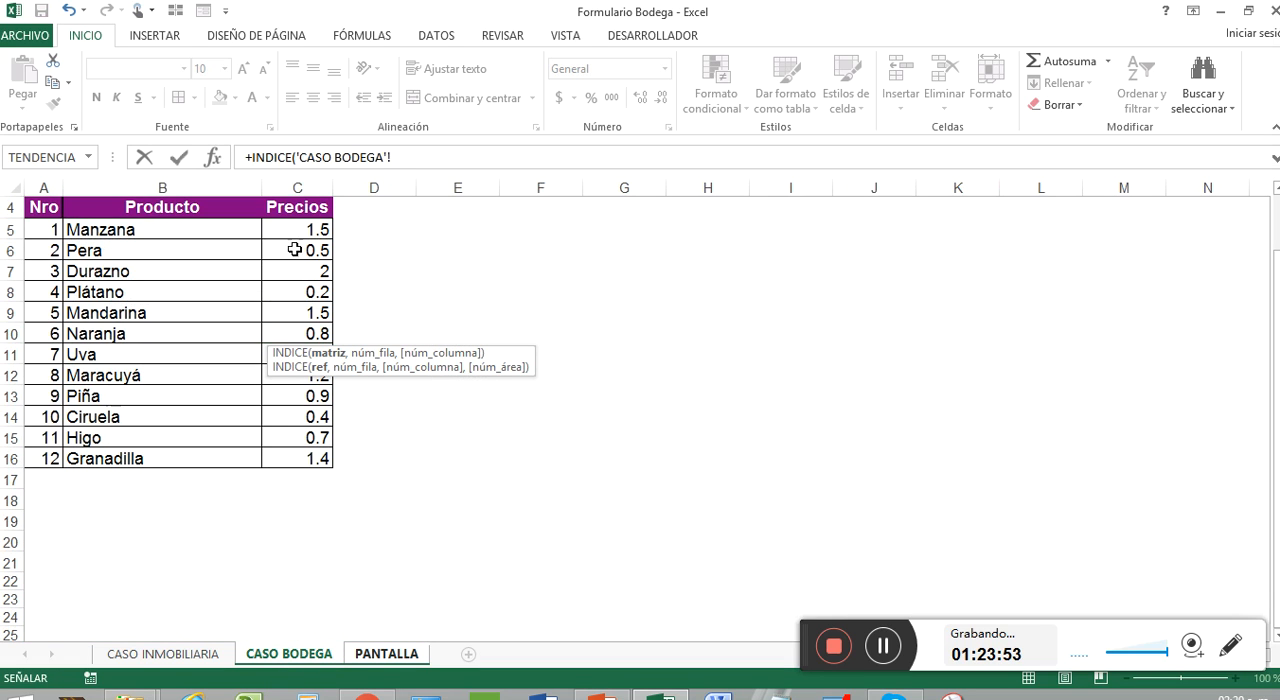
left_click_drag(297, 230, 279, 457)
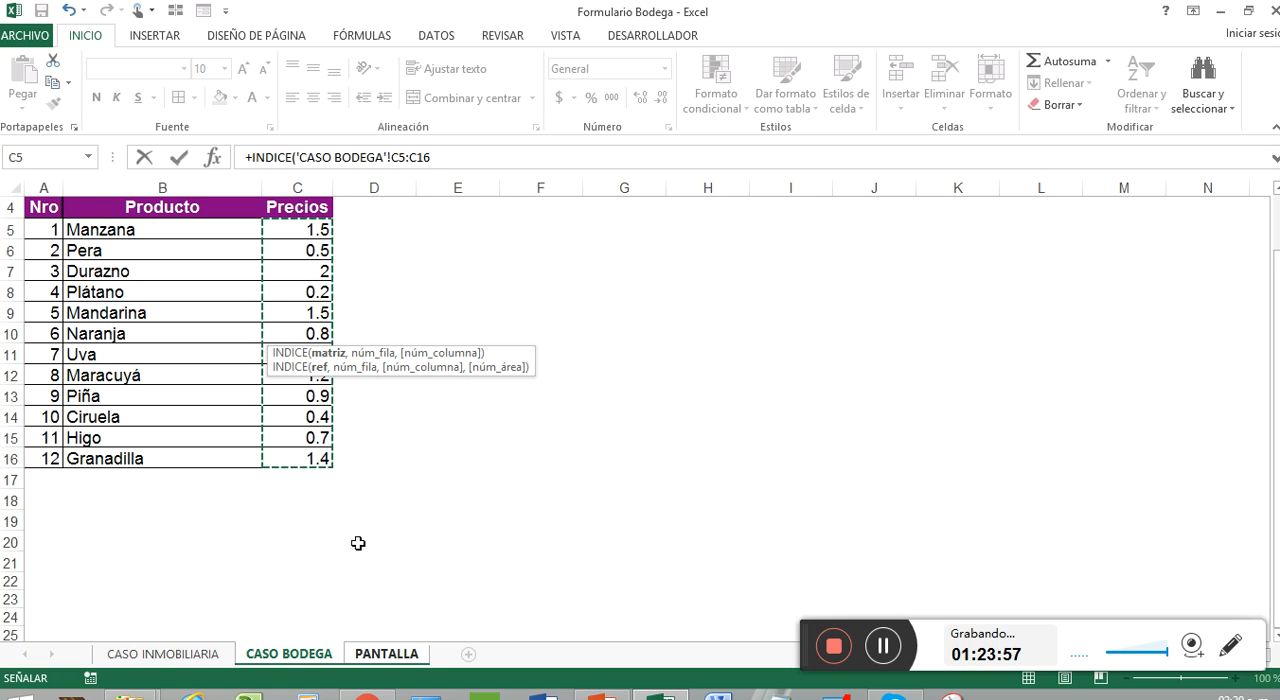
type(",")
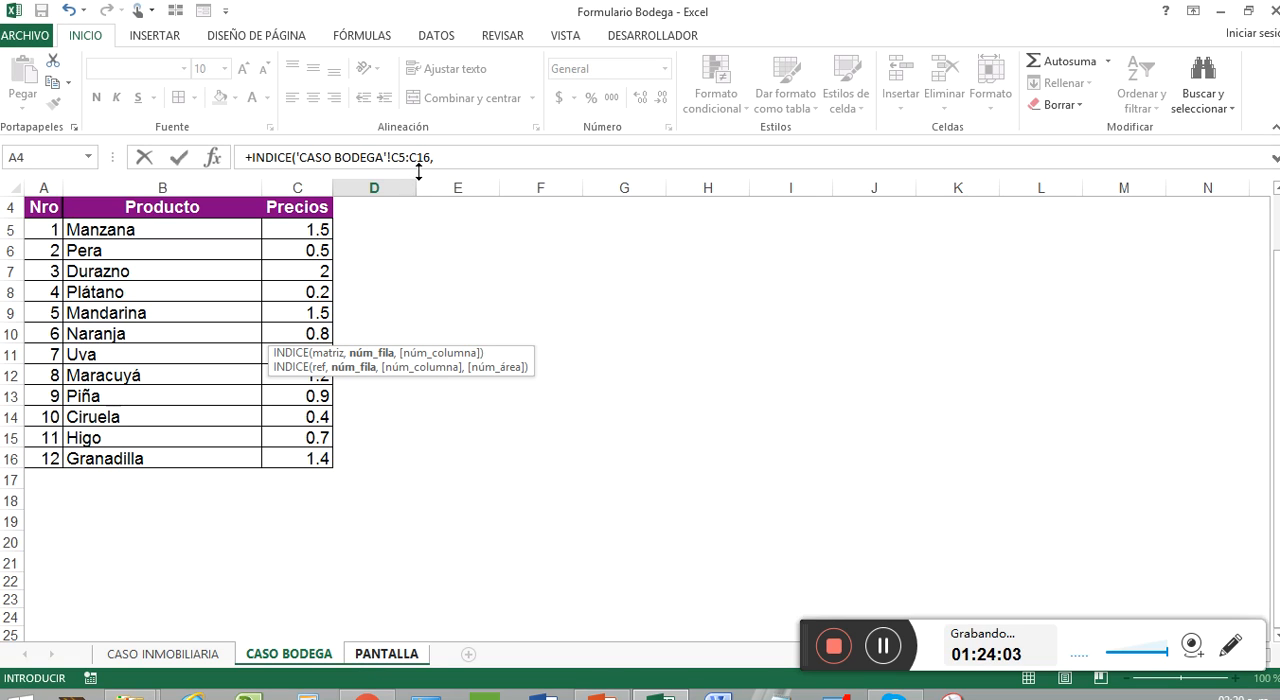
Step: Nest a COINCIDIR function as the row argument of the D9 INDICE formula, with PANTALLA!K7 as its lookup value
left_click(452, 157)
type("coi")
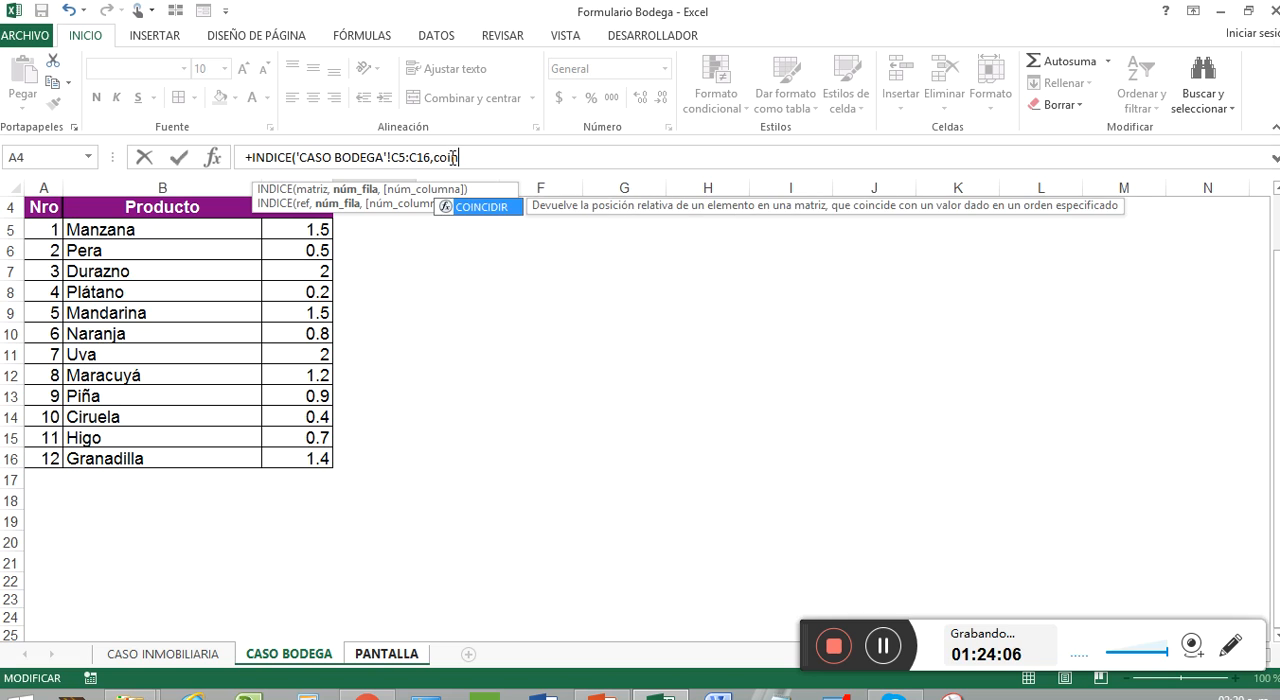
key("Tab")
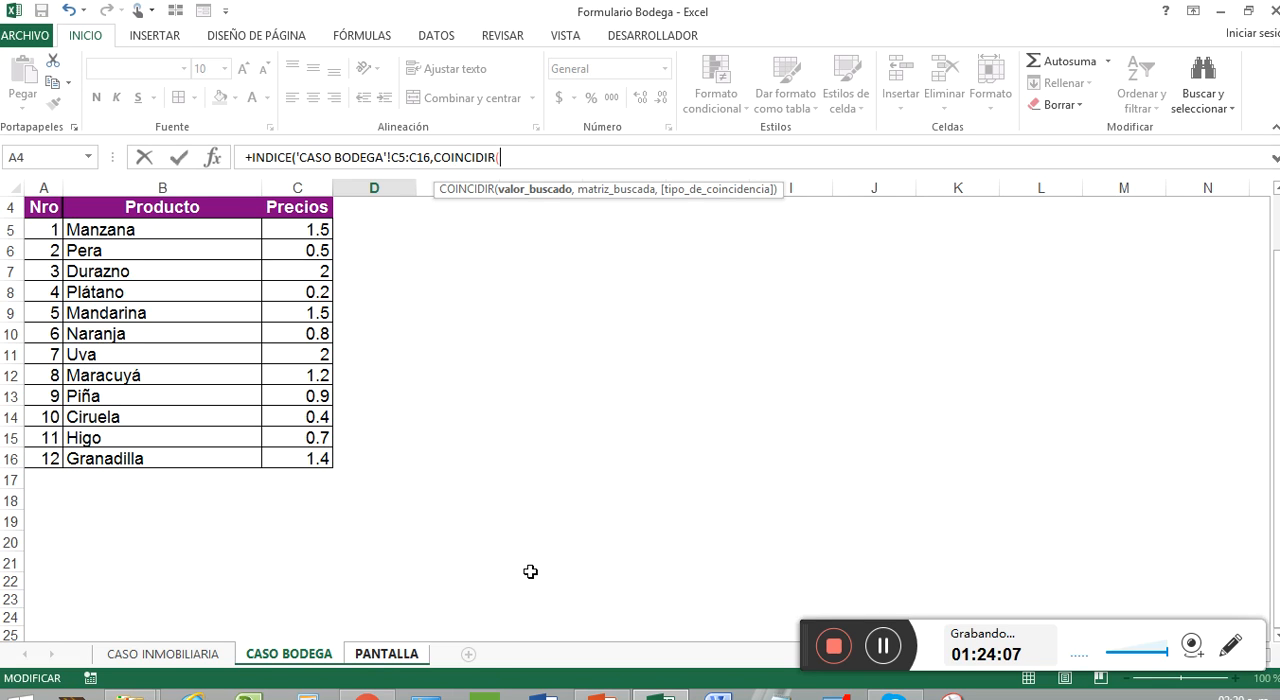
left_click(368, 656)
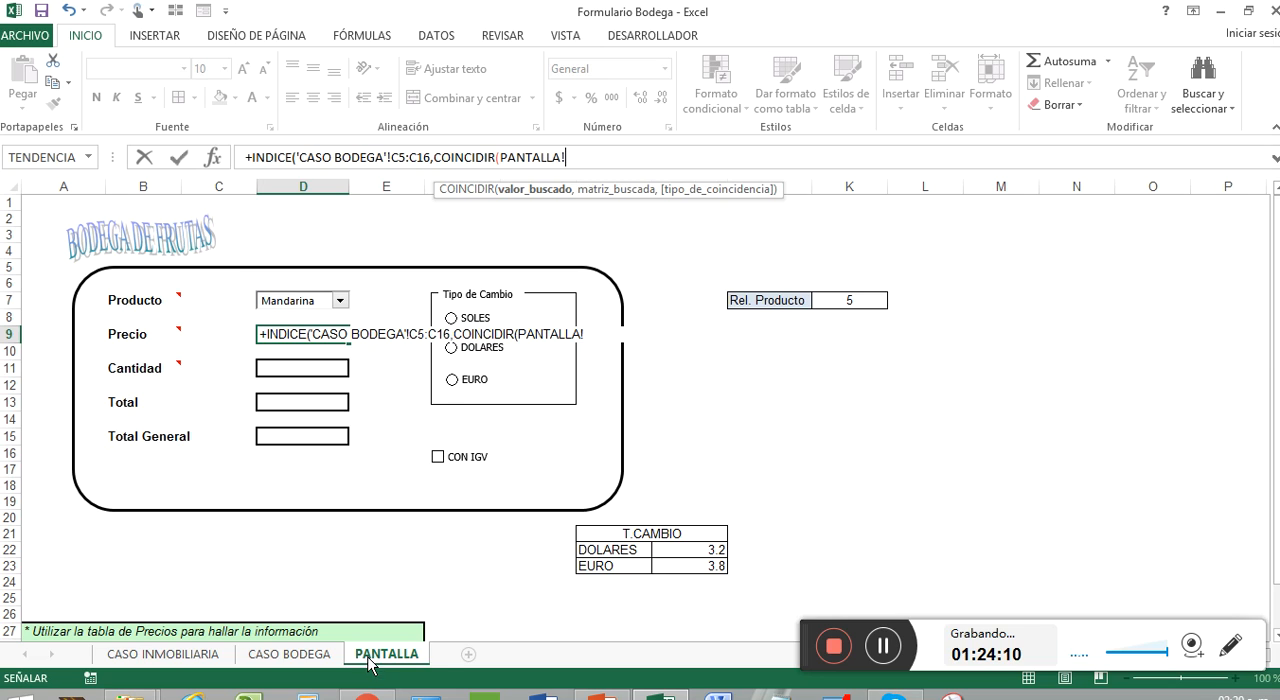
left_click(871, 299)
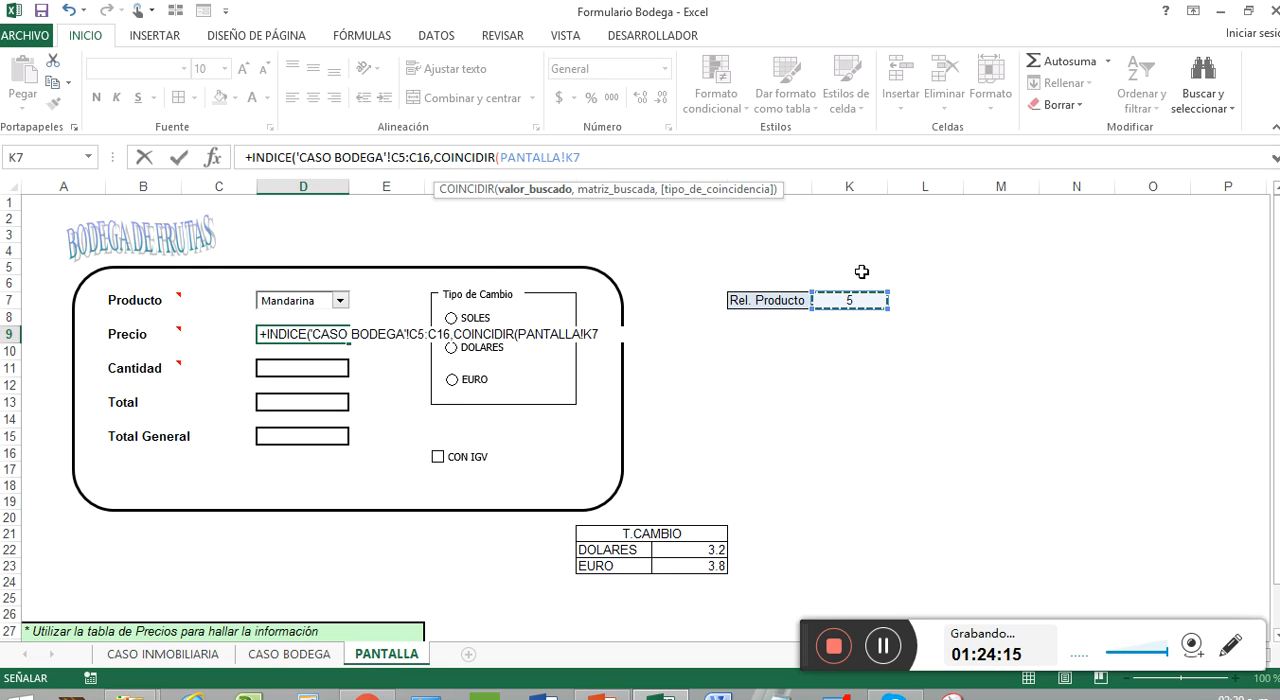
type(",")
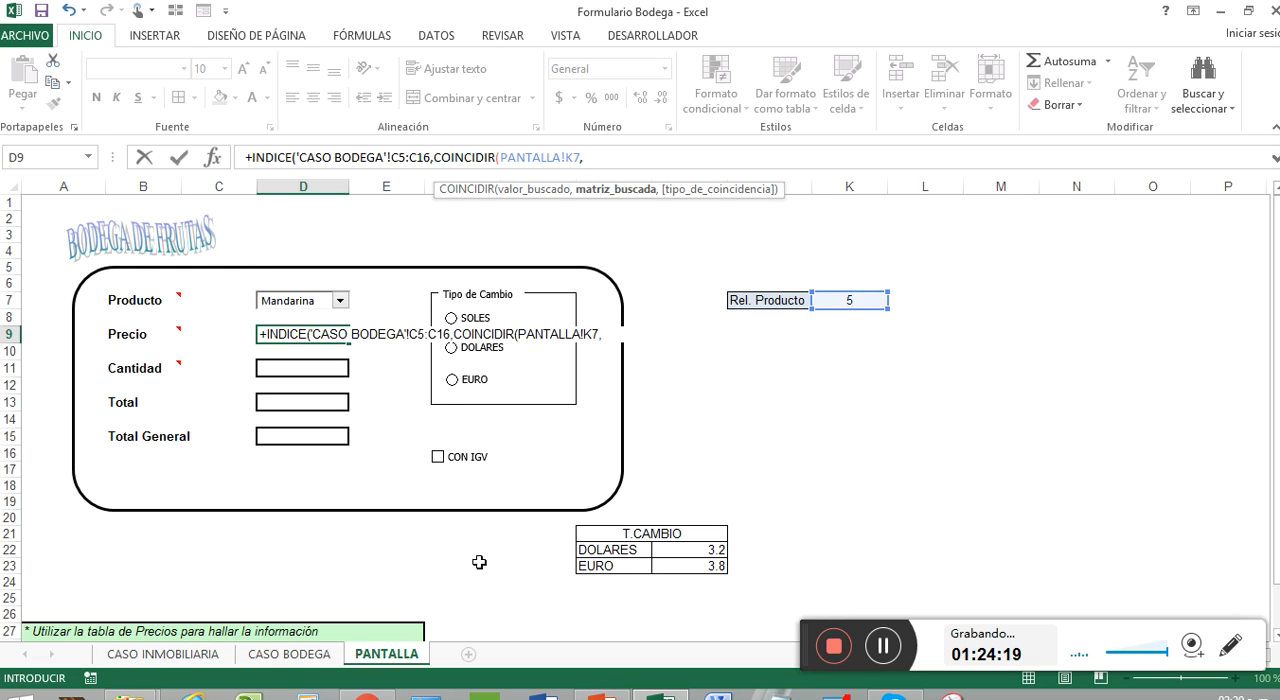
Step: Complete the D9 formula with 'CASO BODEGA'!A5:A16 as COINCIDIR's lookup array and 0 (Coincidencia exacta) as its match type
left_click(303, 655)
left_click_drag(57, 229, 50, 459)
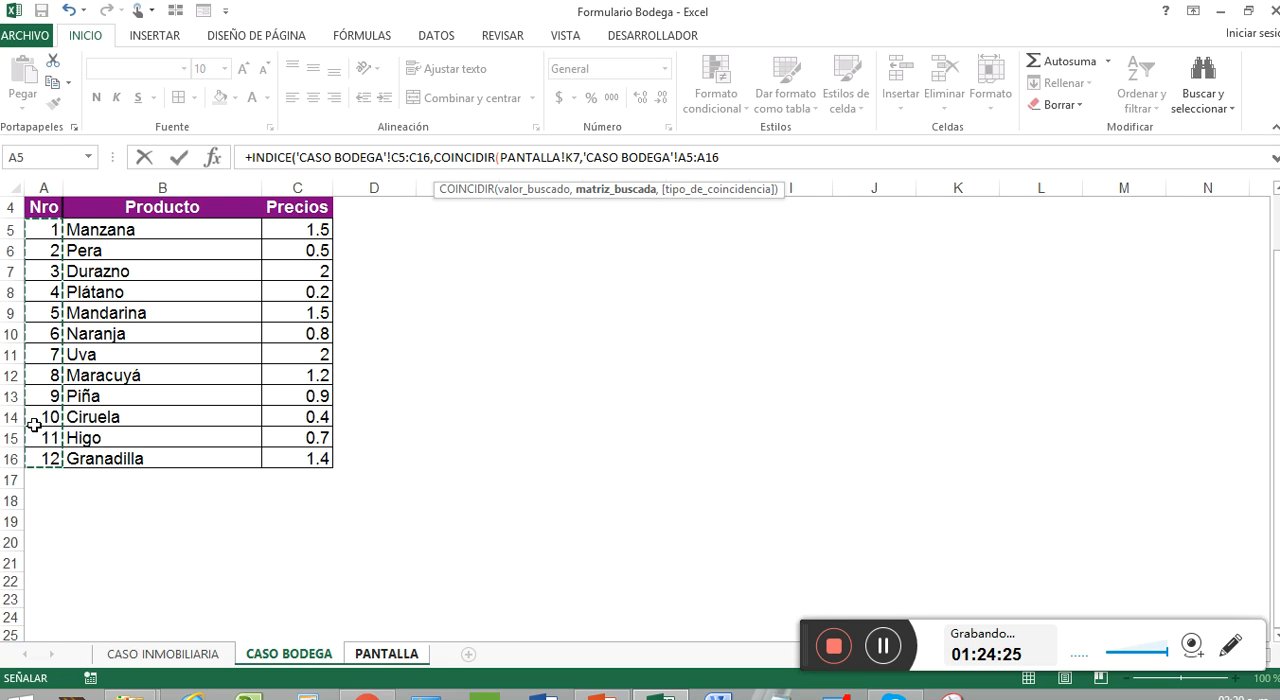
type(",")
key("Down")
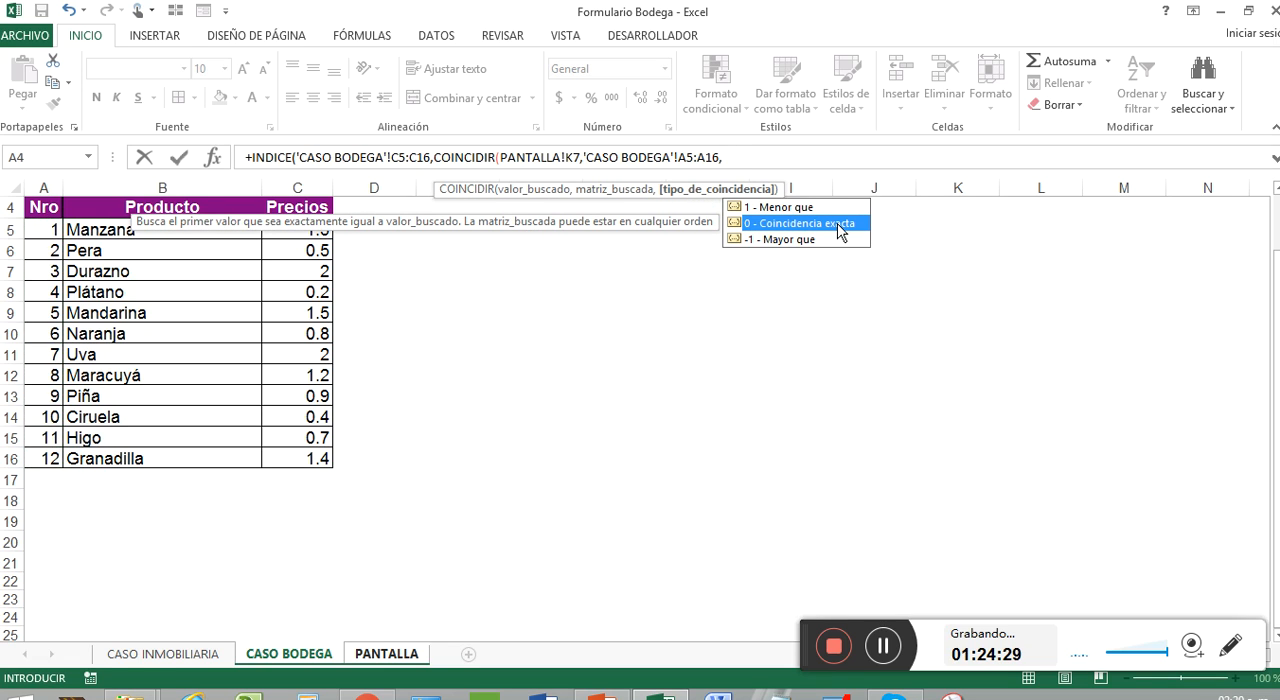
double_click(838, 226)
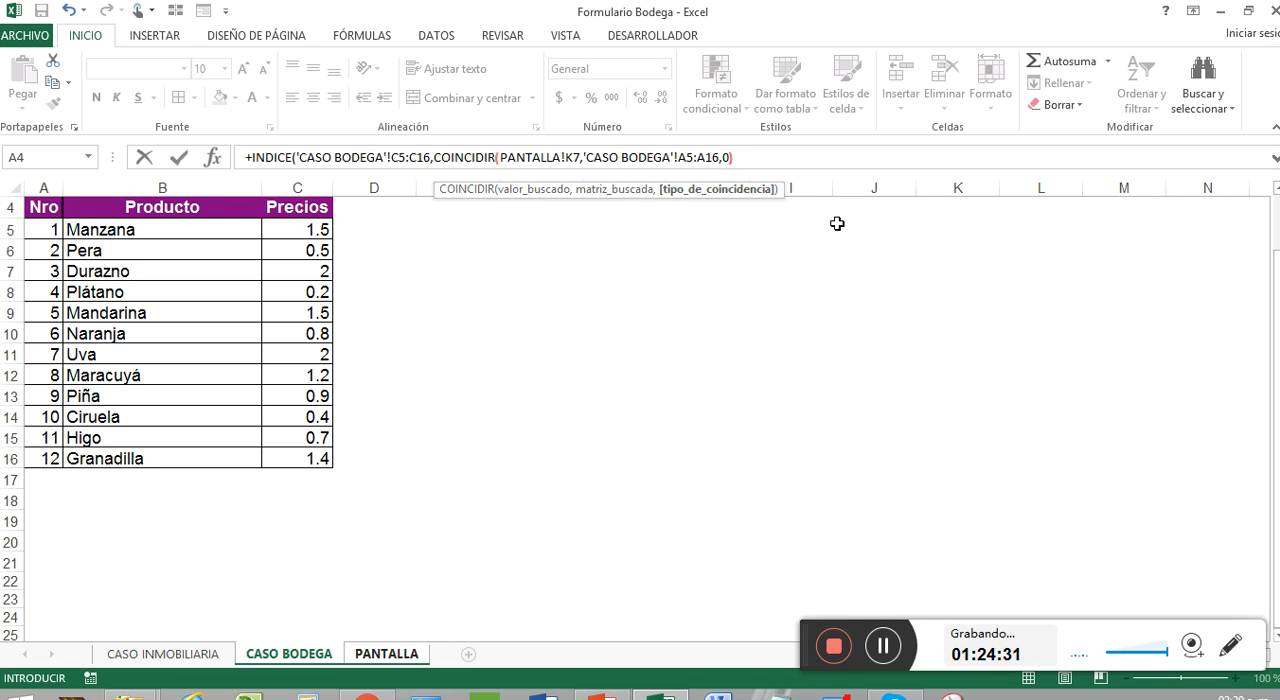
type(")")
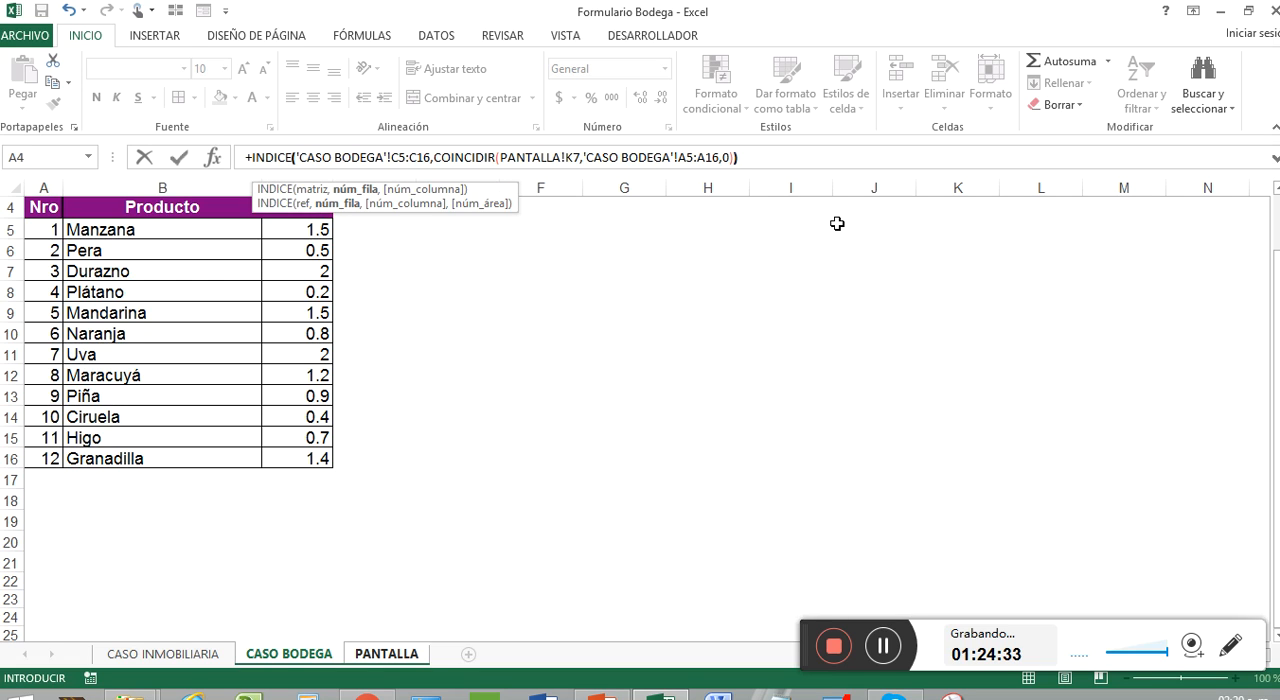
type(")")
key("Return")
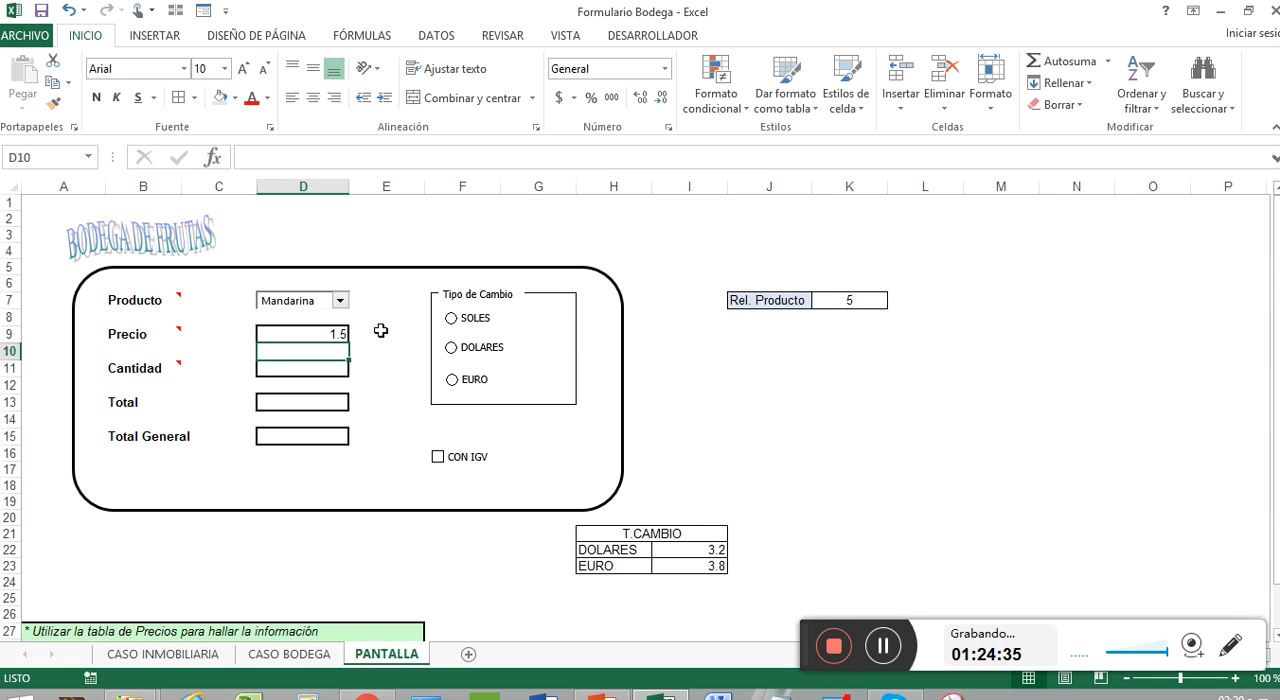
Step: Test the INDICE price lookup by choosing other products in the Producto combo box, finishing with Ciruela
left_click(340, 300)
left_click(318, 340)
left_click(340, 300)
left_click(300, 351)
left_click(297, 369)
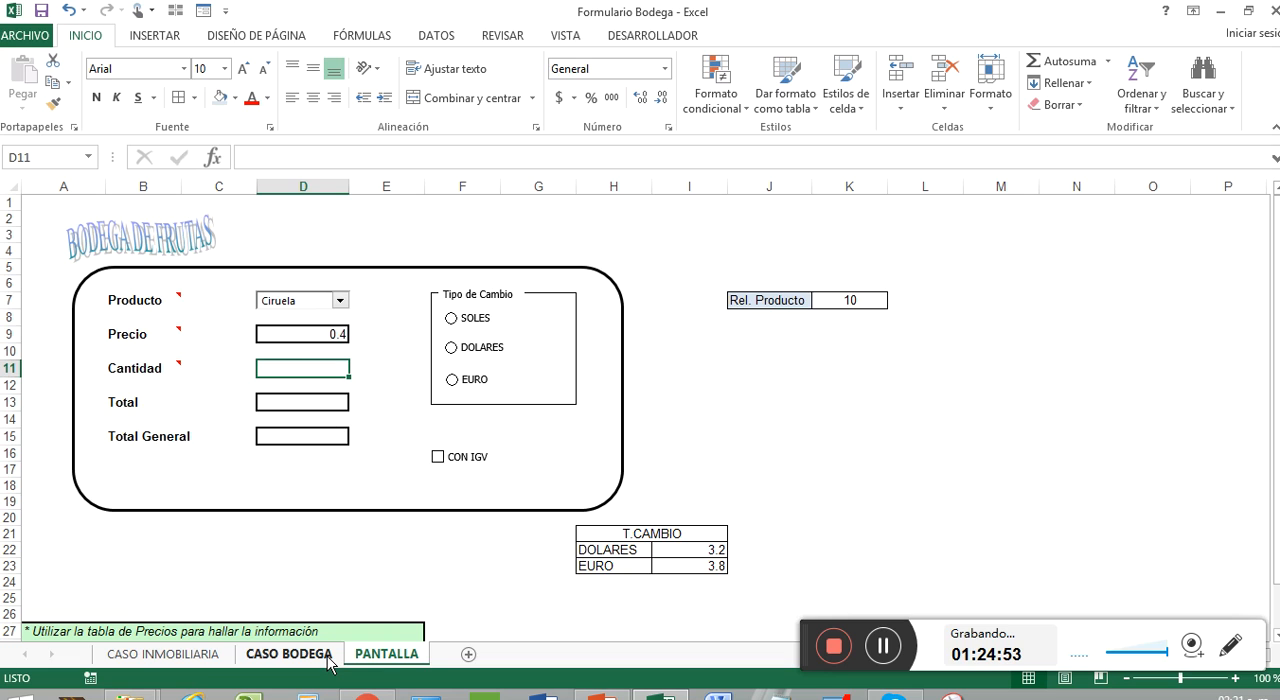
Step: Check Ciruela's number and price in the CASO BODEGA table and return to the PANTALLA sheet
left_click(289, 654)
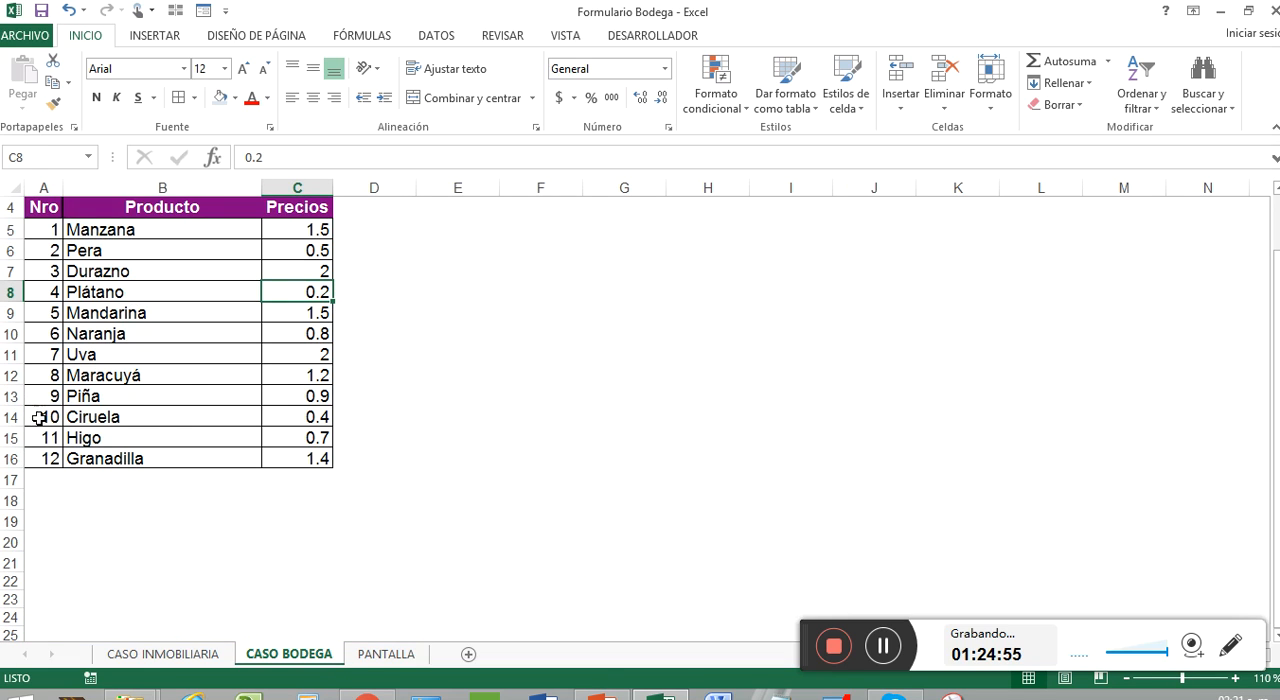
left_click(38, 418)
left_click(305, 420)
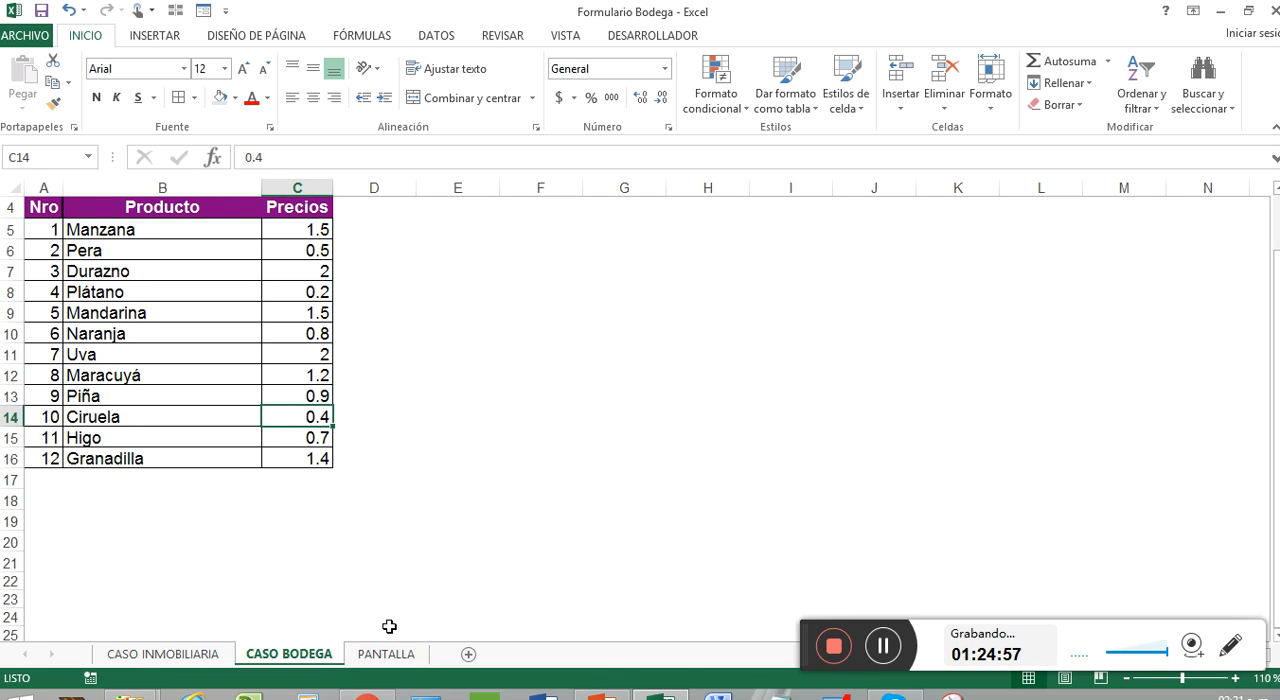
left_click(400, 655)
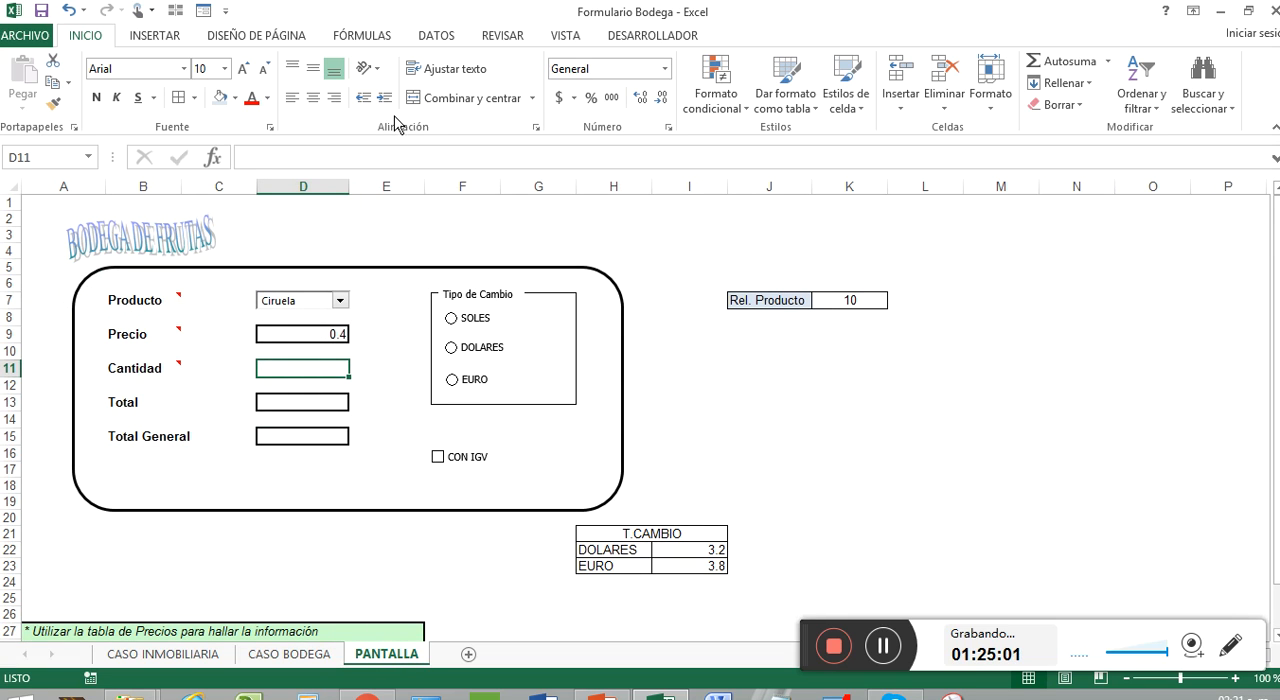
Step: Format the Cantidad cell D11 as Moneda with the S/ Español (Perú) symbol and 2 decimal places
left_click(666, 68)
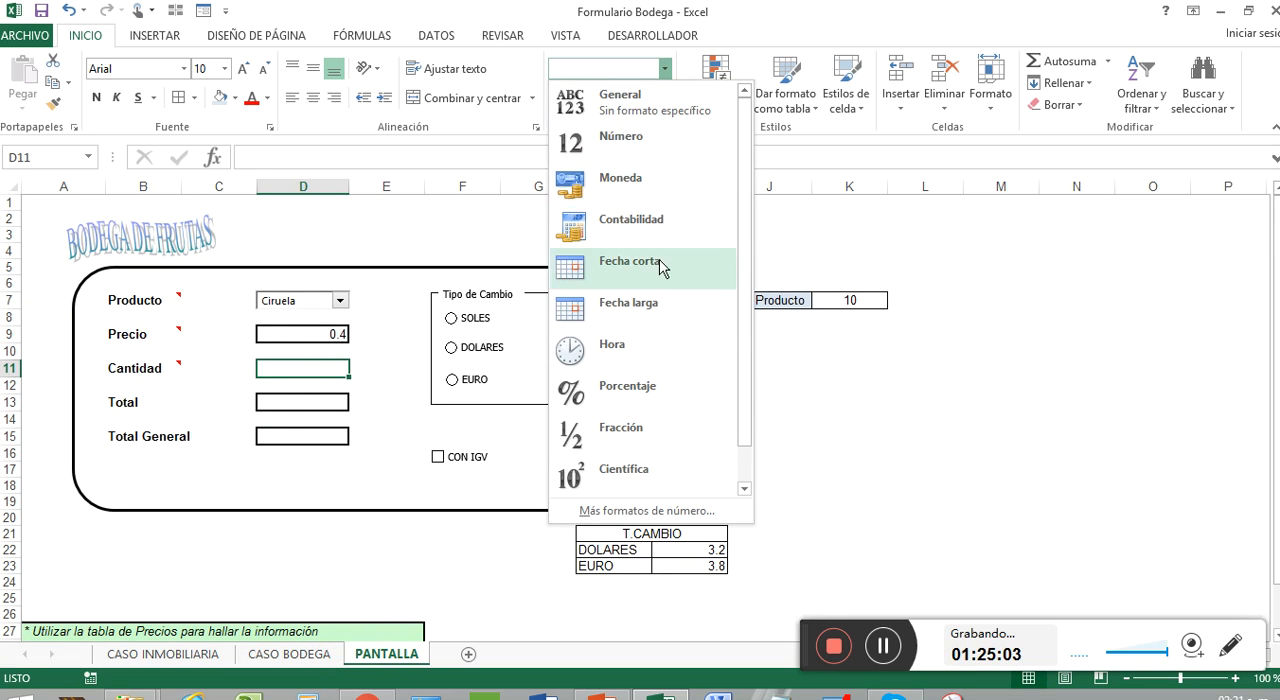
left_click(677, 514)
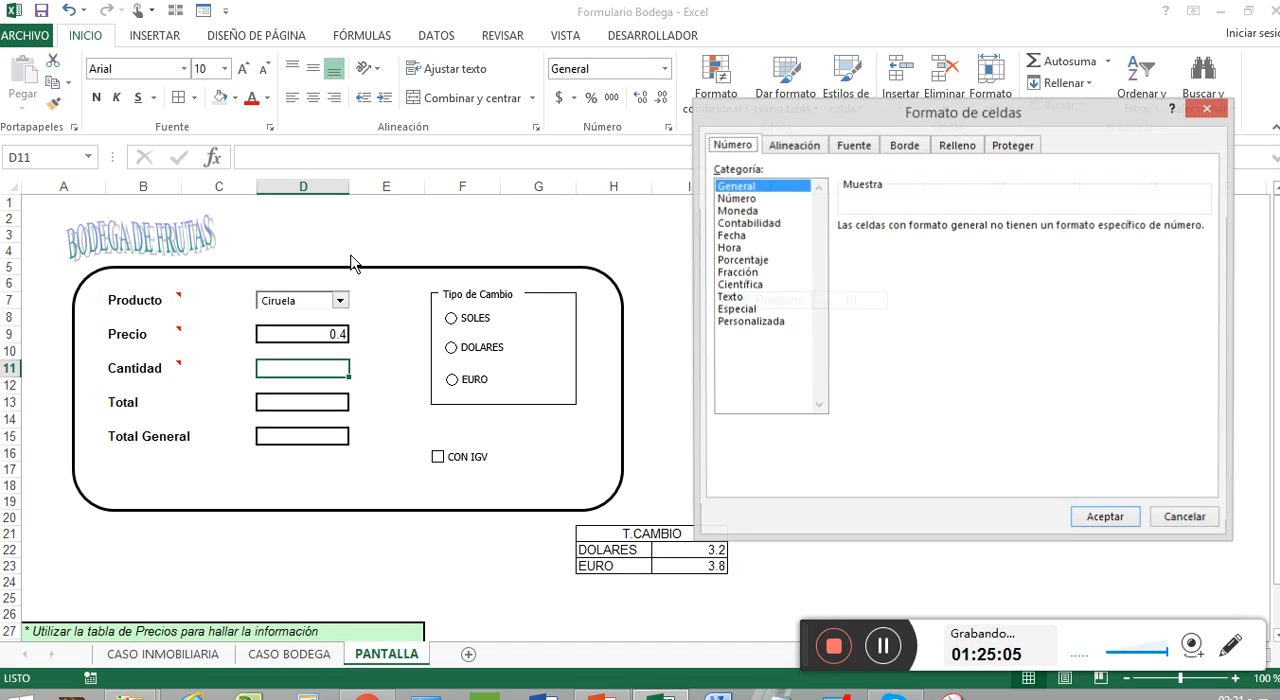
left_click(758, 211)
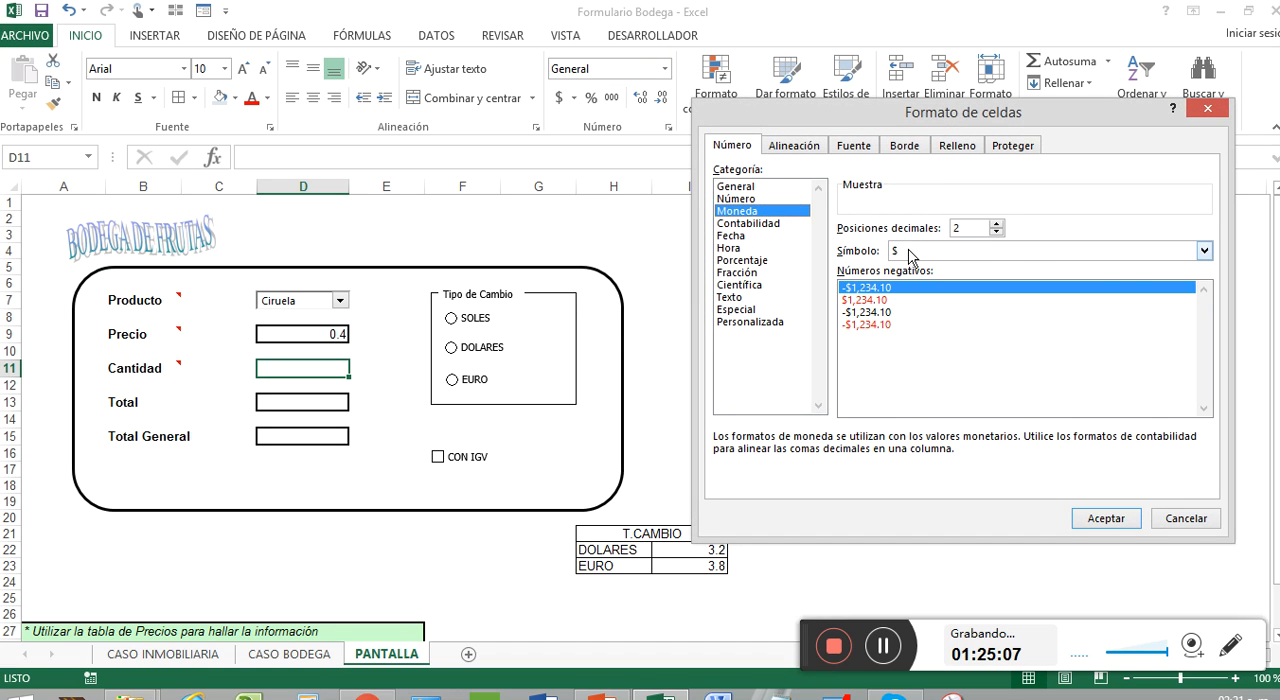
left_click(1204, 250)
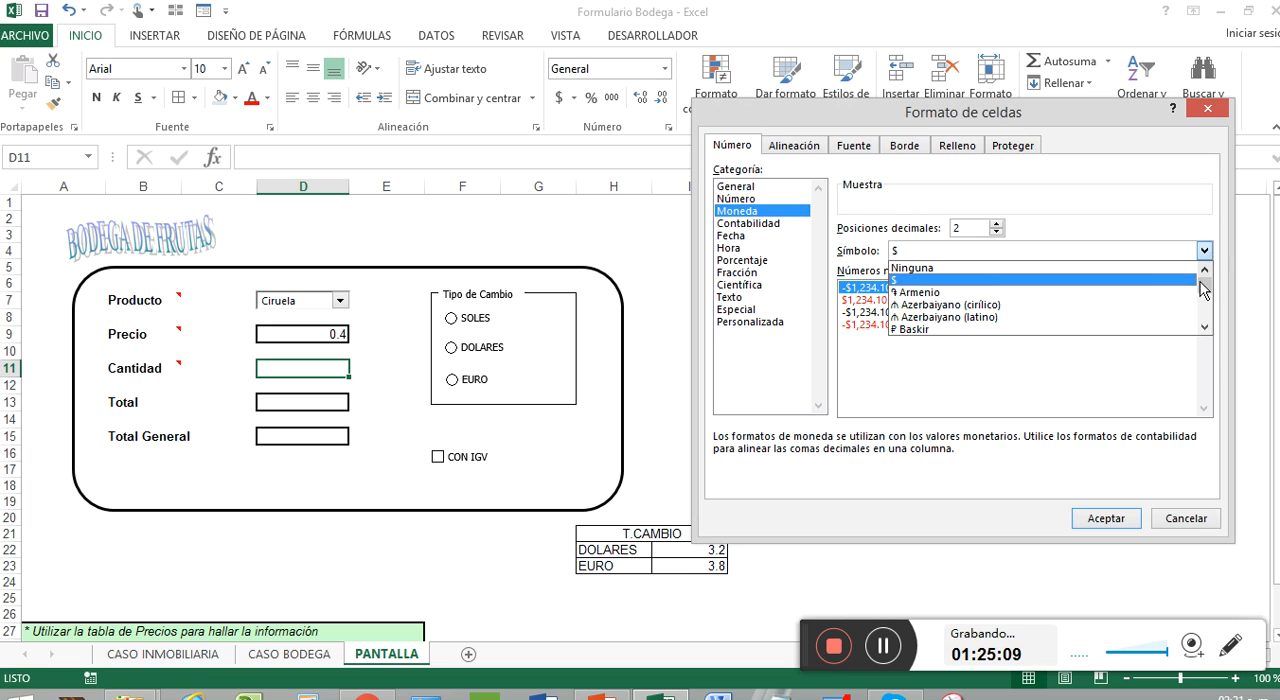
mouse_move(1205, 285)
left_mouse_down()
mouse_move(1214, 314)
mouse_move(1211, 302)
left_mouse_up()
scroll(1086, 320, "up", 3)
scroll(1086, 322, "up", 5)
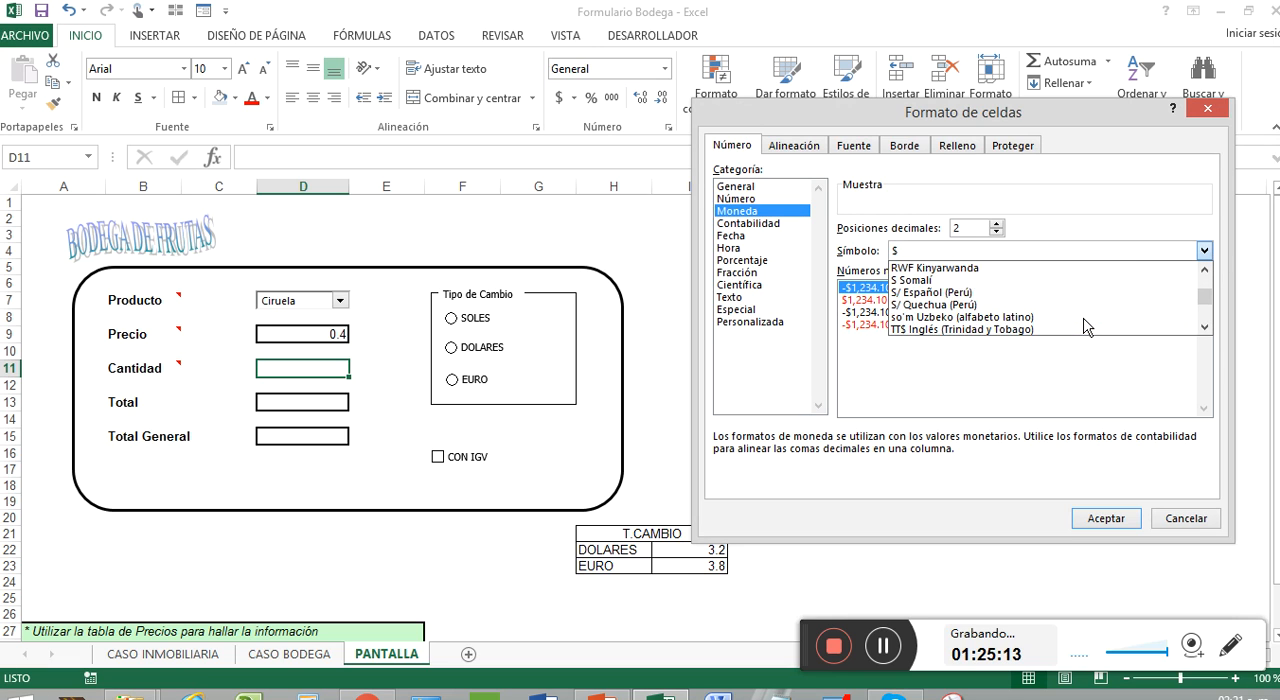
scroll(1080, 318, "down", 3)
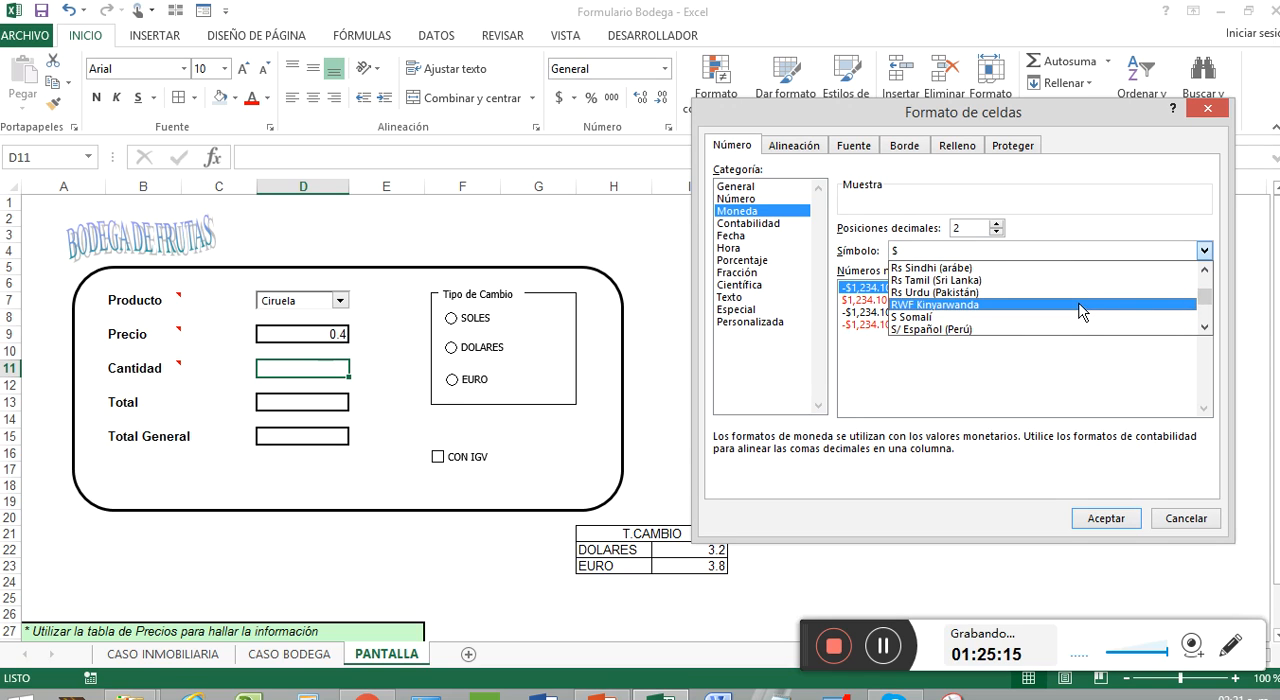
left_click(1068, 317)
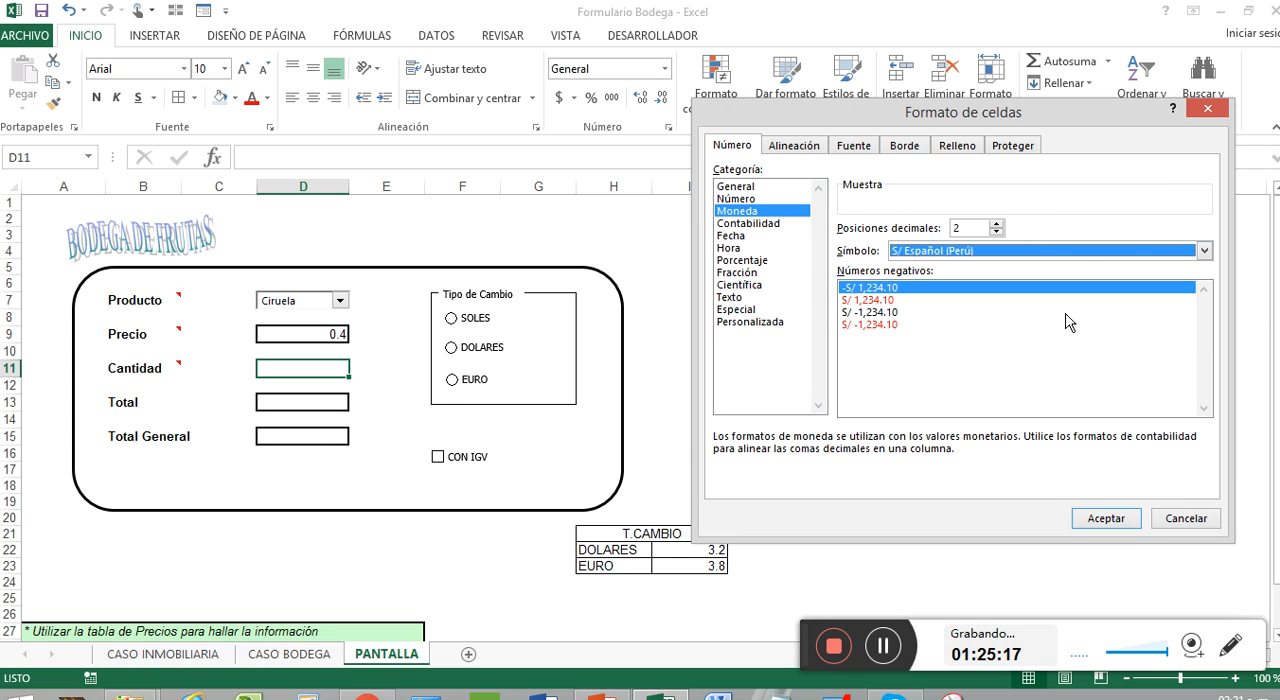
left_click(1106, 518)
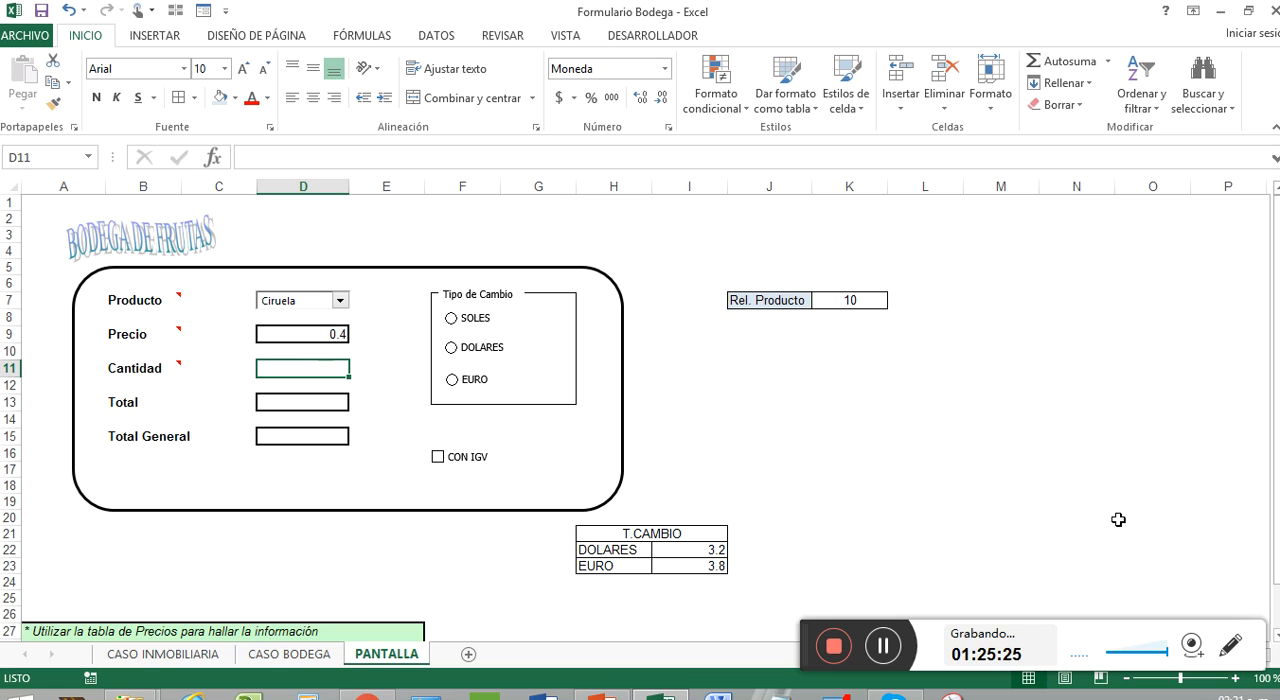
Step: Format the Precio cell D9 as Moneda with the S/ Español (Perú) symbol and 2 decimal places
left_click(308, 334)
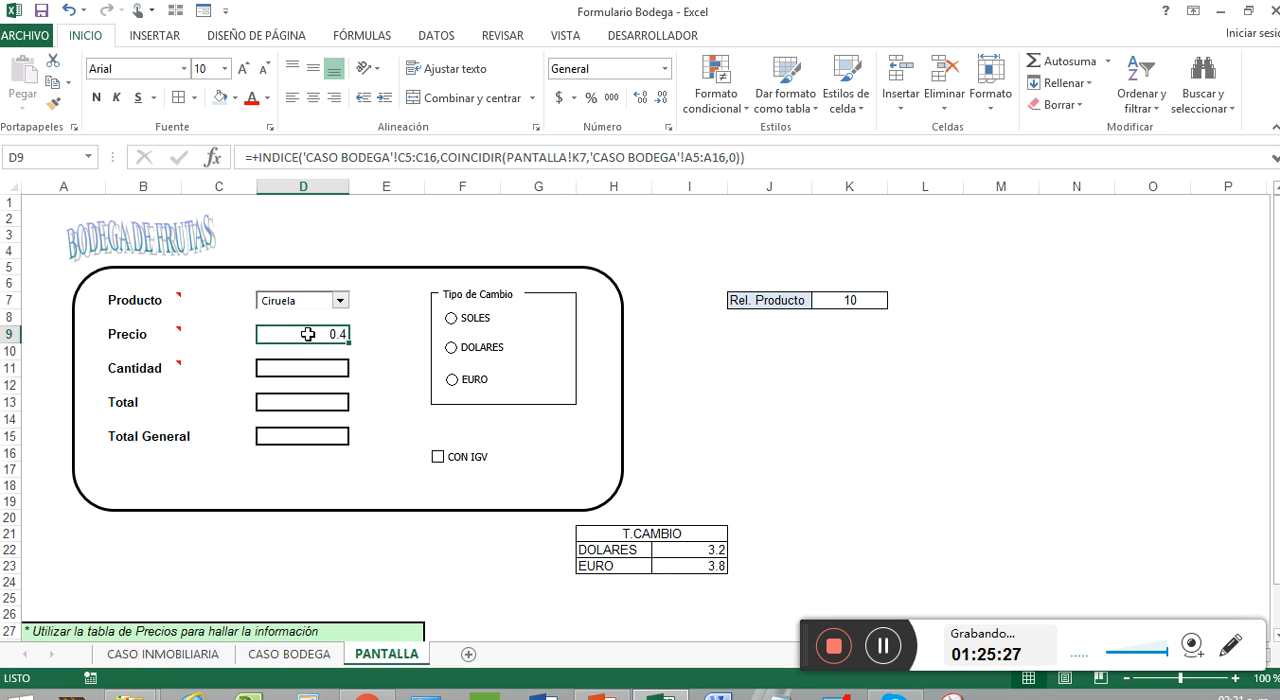
left_click(663, 68)
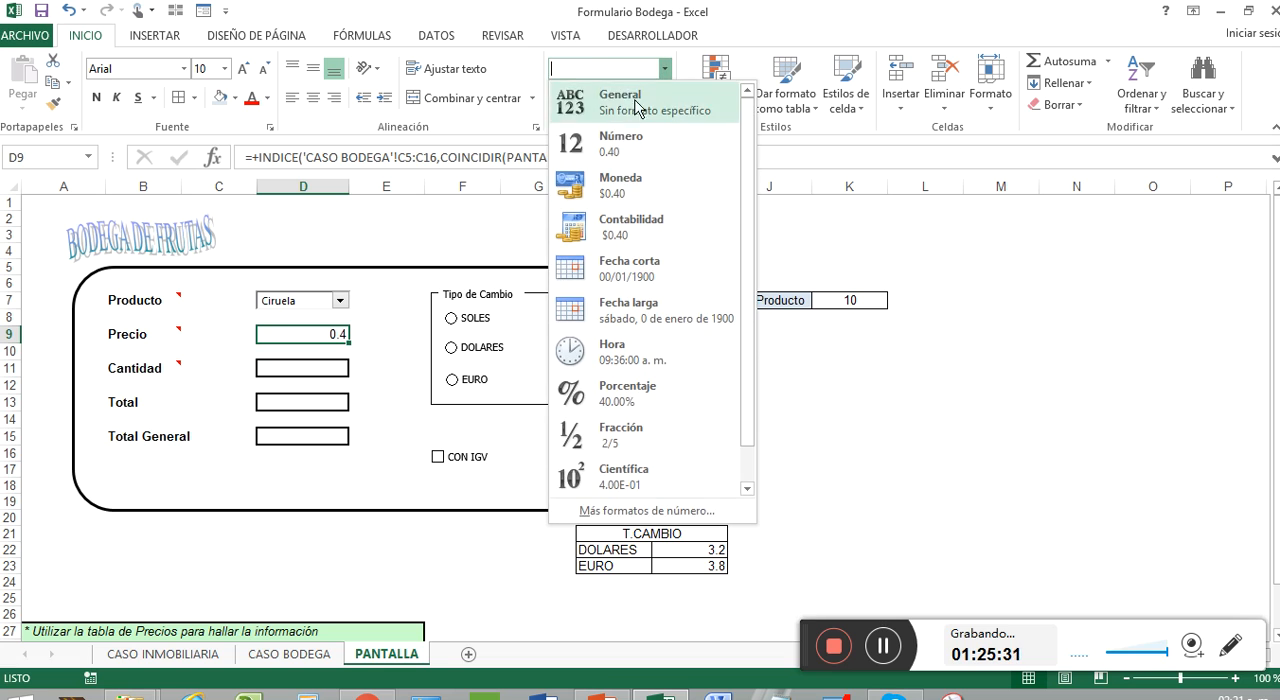
left_click(654, 176)
left_click(665, 69)
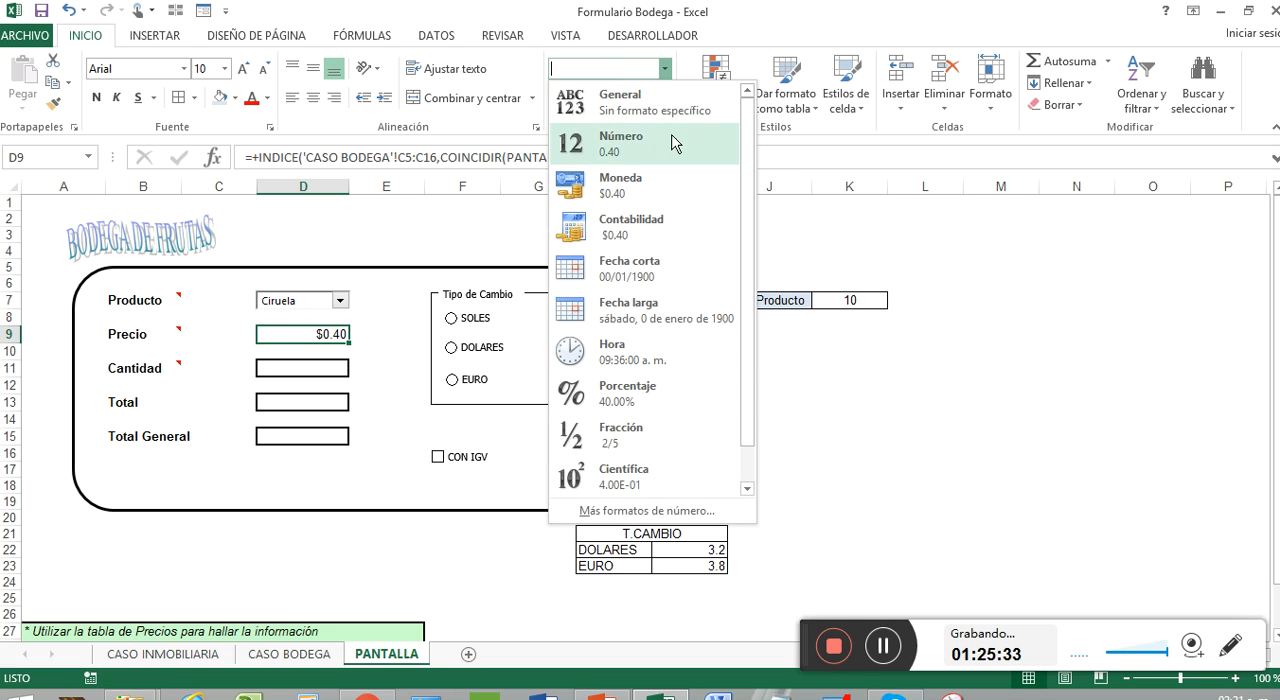
left_click(703, 511)
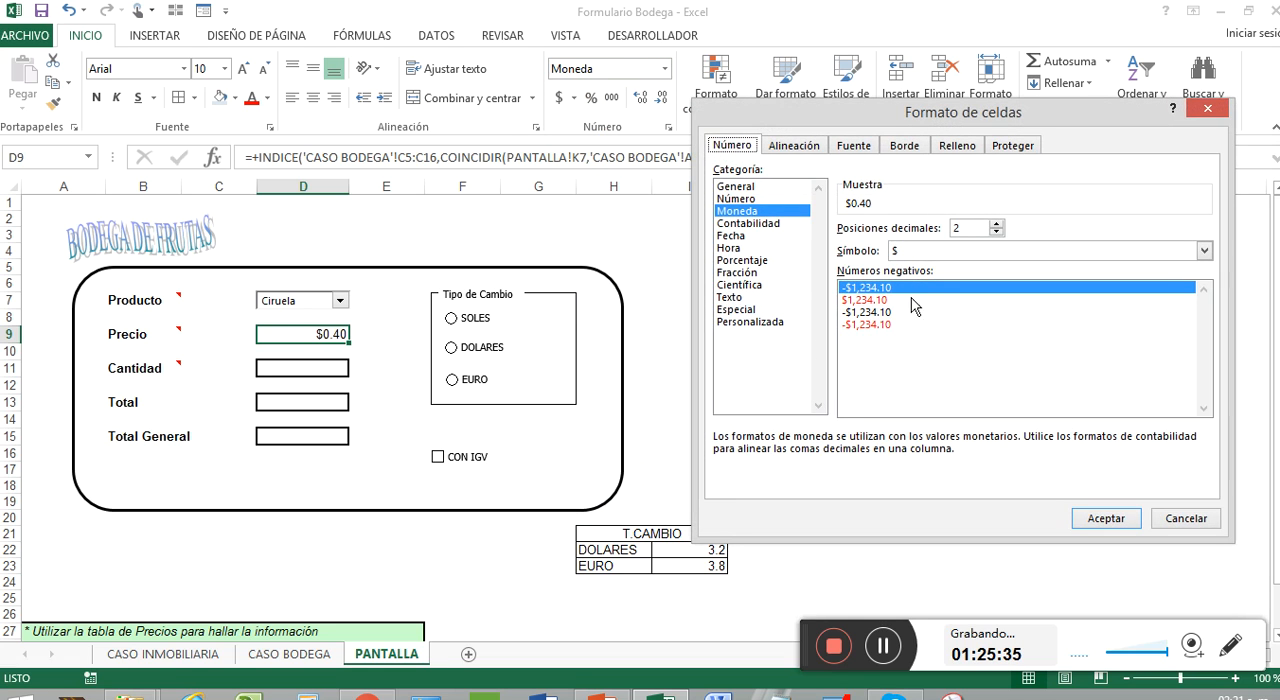
left_click(1203, 251)
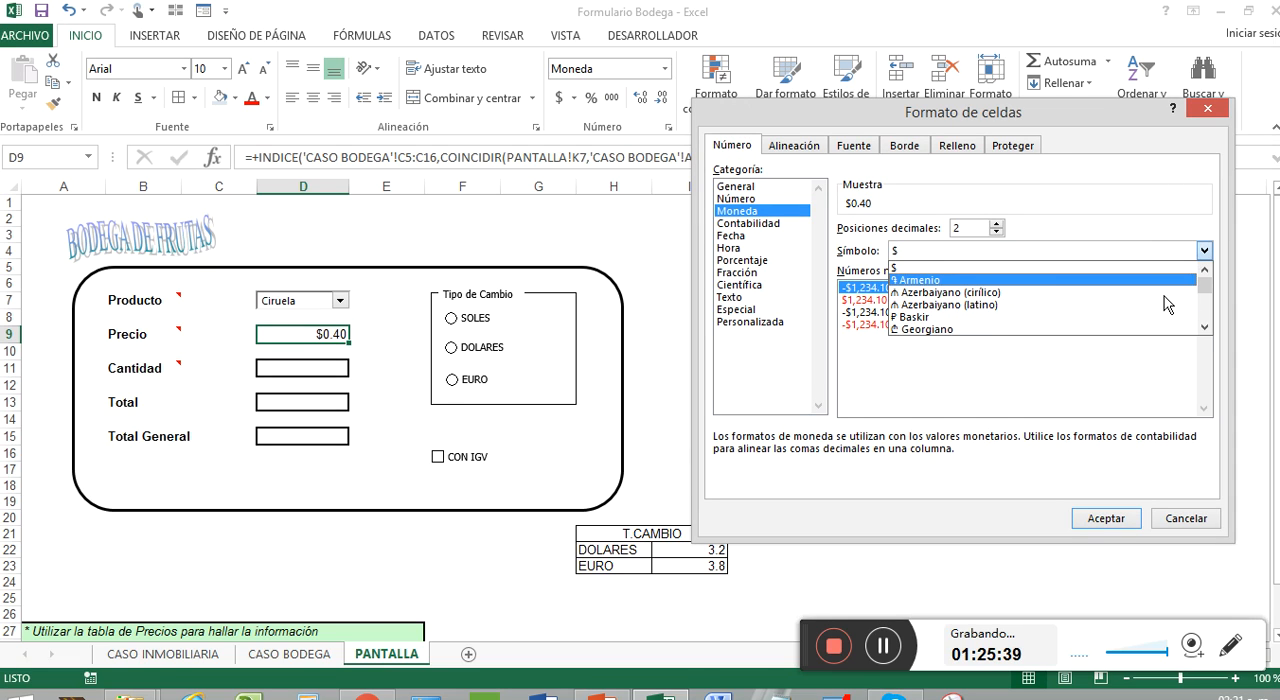
scroll(1164, 296, "down", 3)
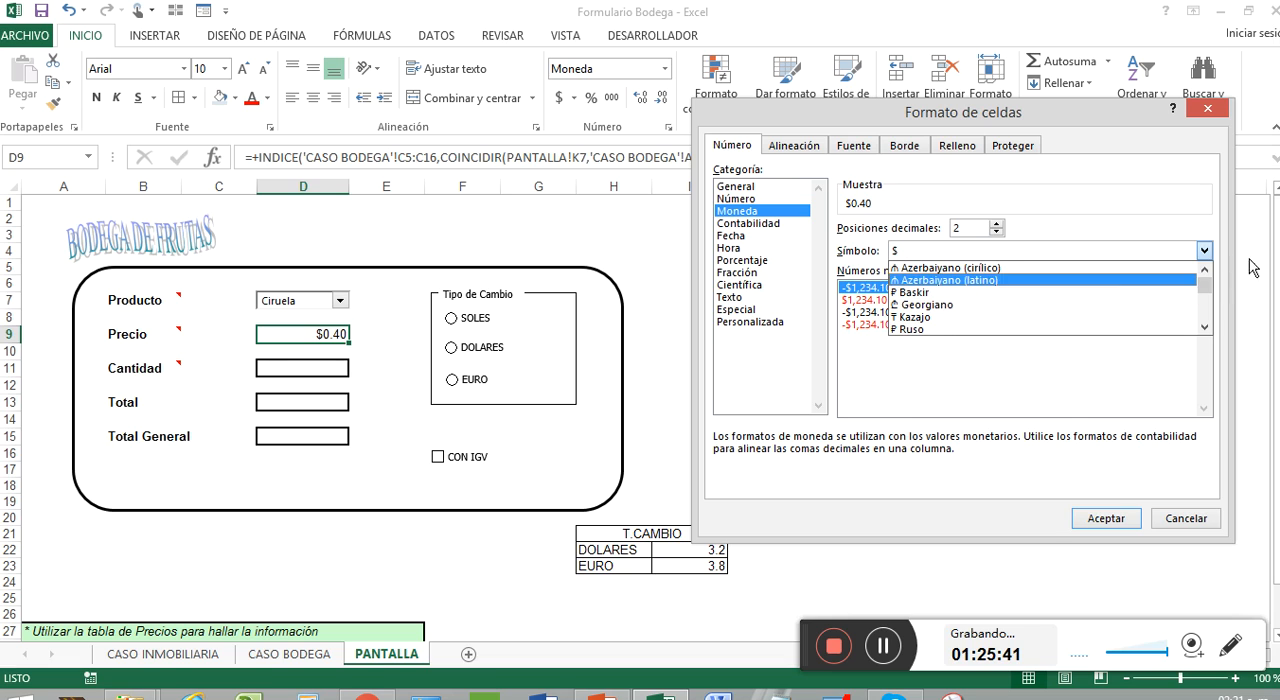
scroll(1207, 311, "down", 10)
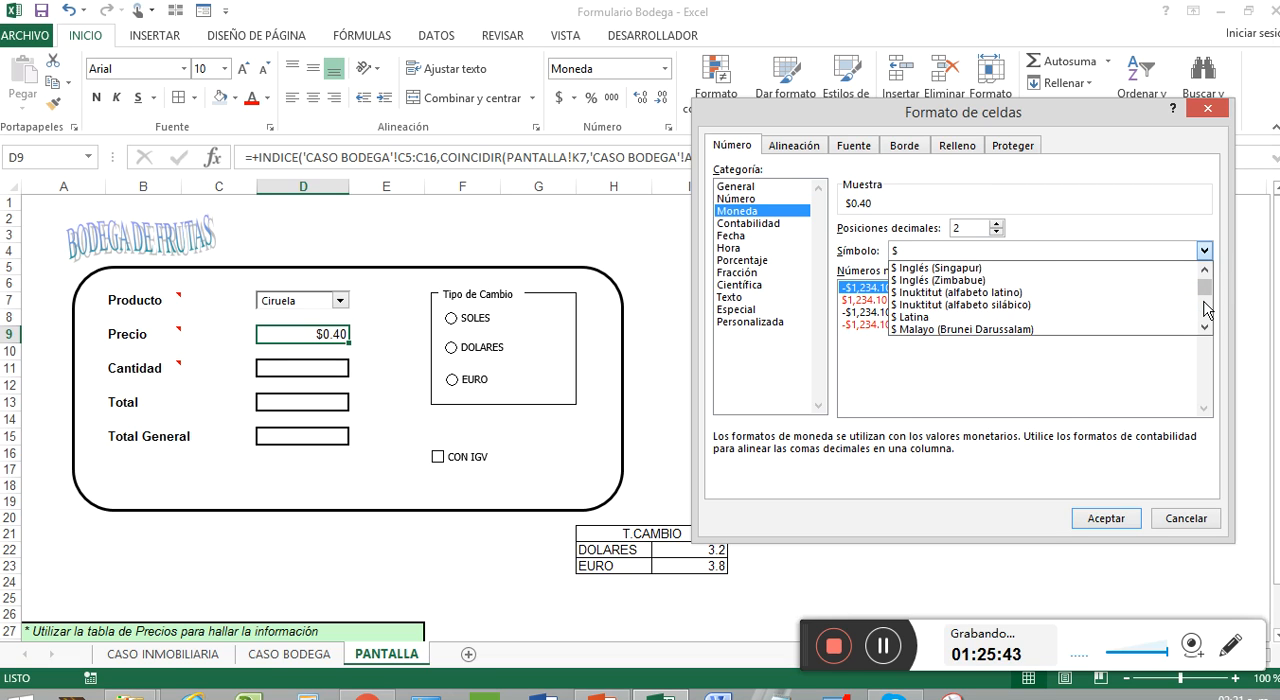
scroll(1207, 311, "down", 10)
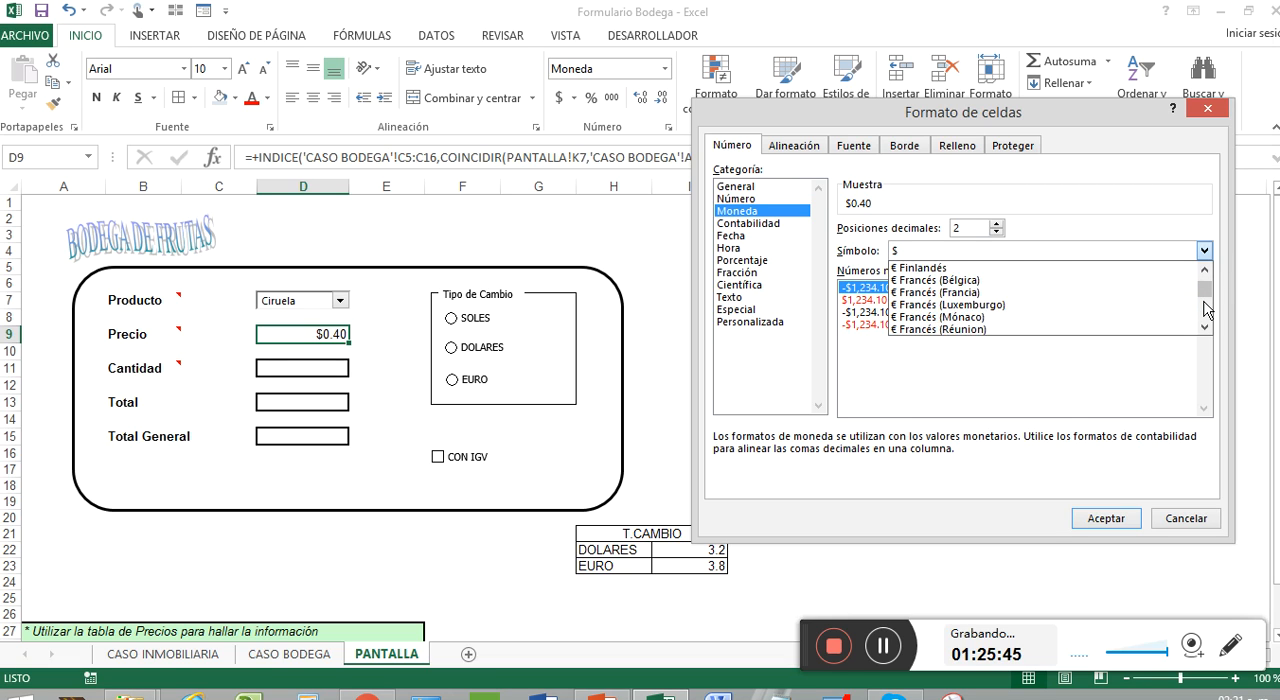
scroll(1207, 311, "down", 10)
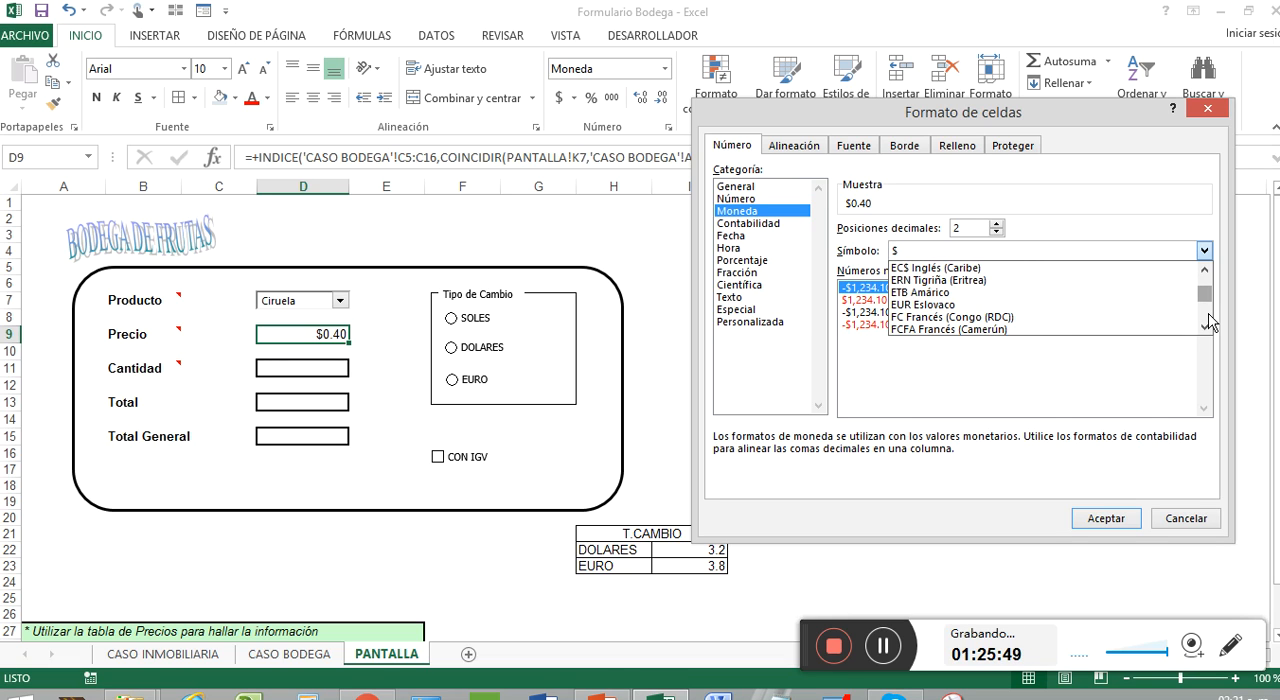
scroll(1209, 319, "down", 10)
scroll(1209, 319, "down", 2)
left_click(1128, 323)
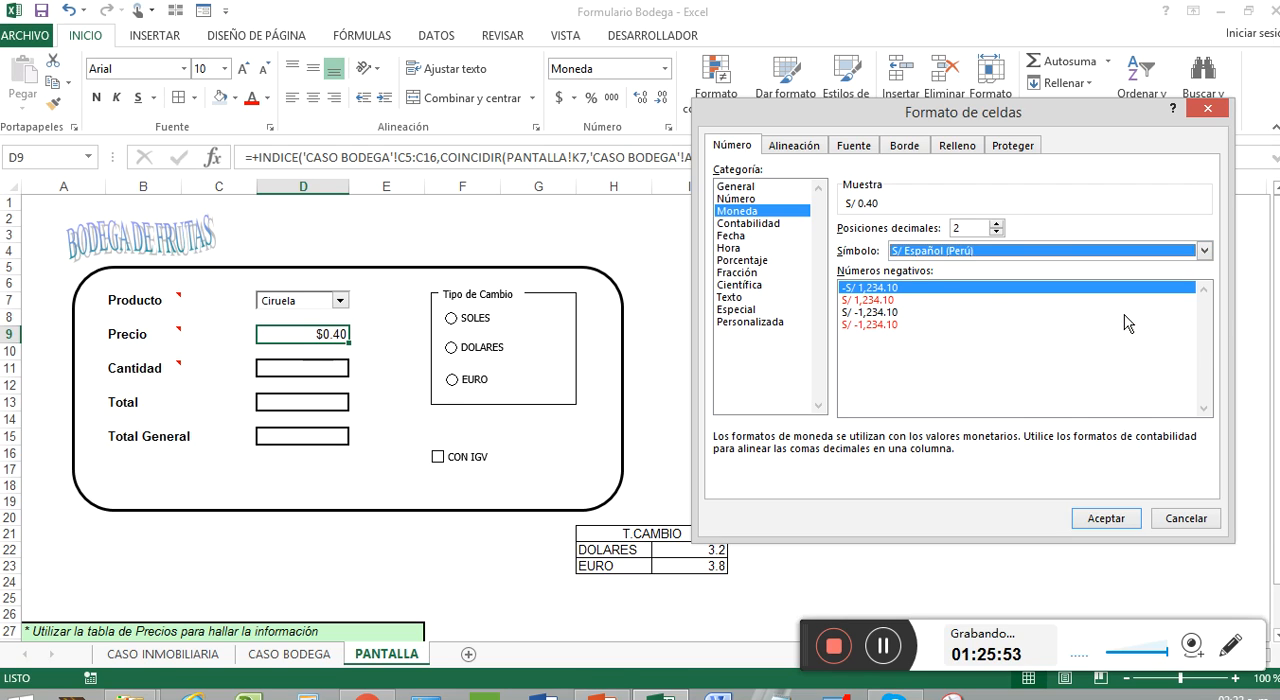
left_click(899, 288)
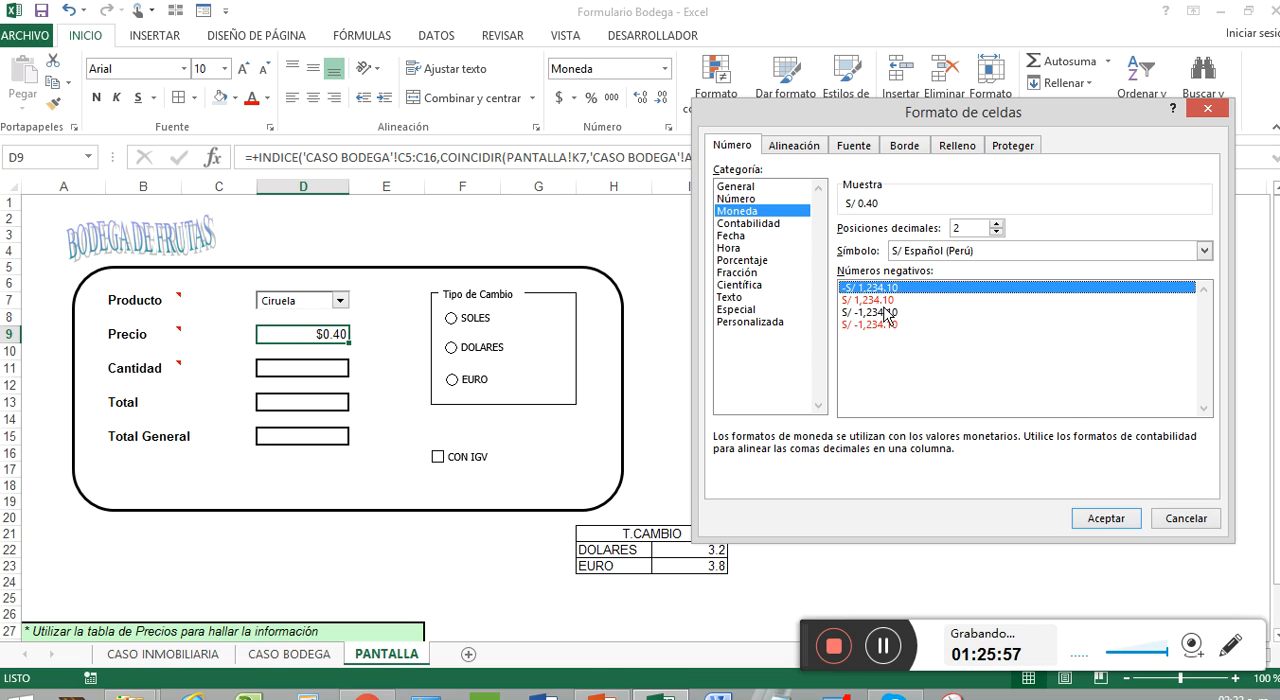
left_click(1134, 519)
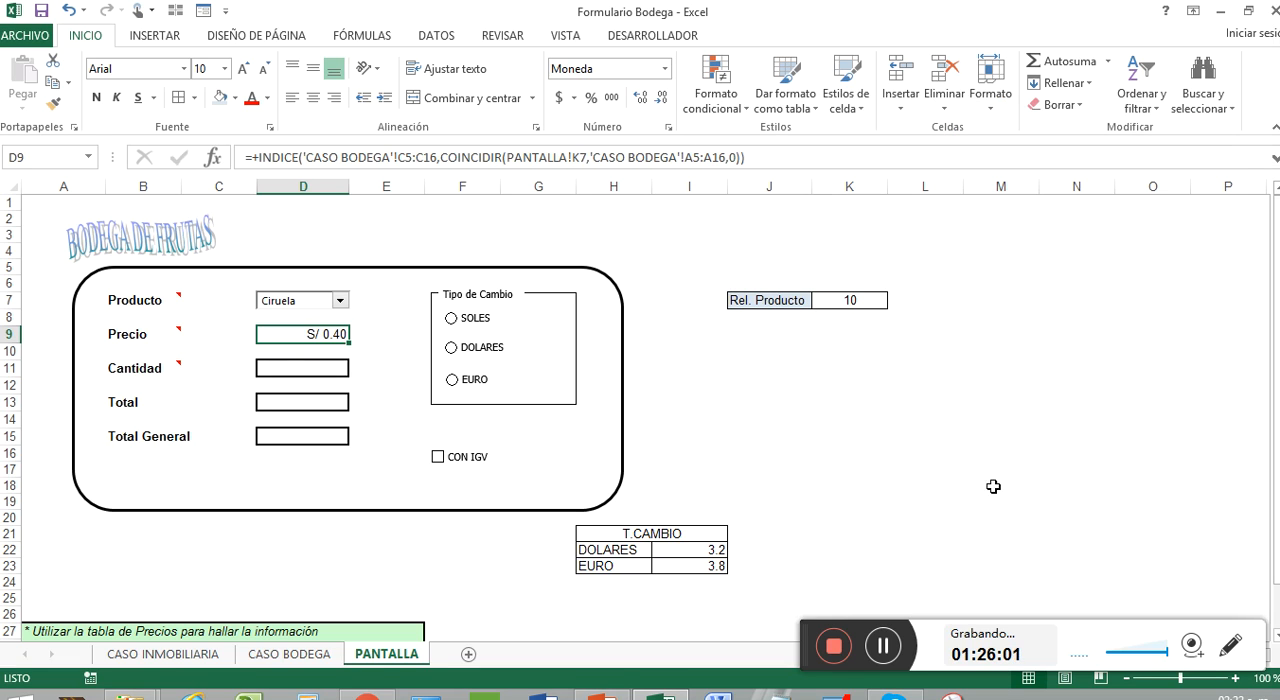
Step: Centre the Precio cell D9 vertically and horizontally, and select the Cantidad cell D11
left_click(313, 69)
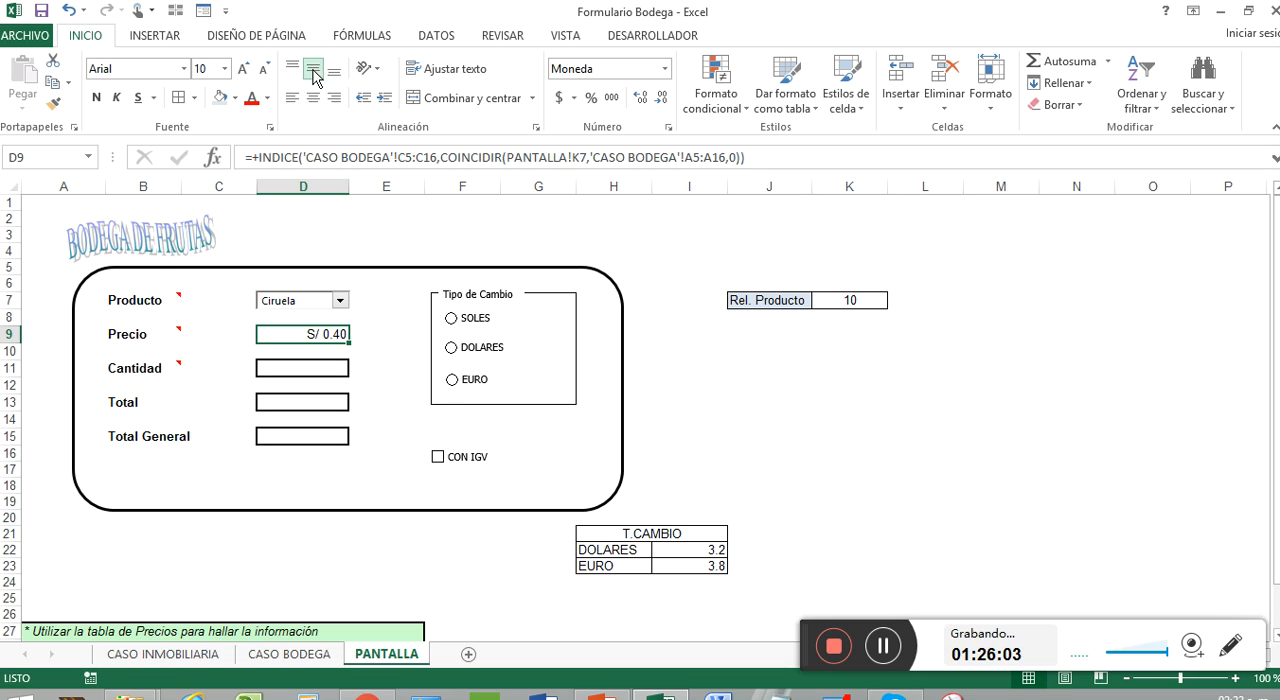
left_click(313, 97)
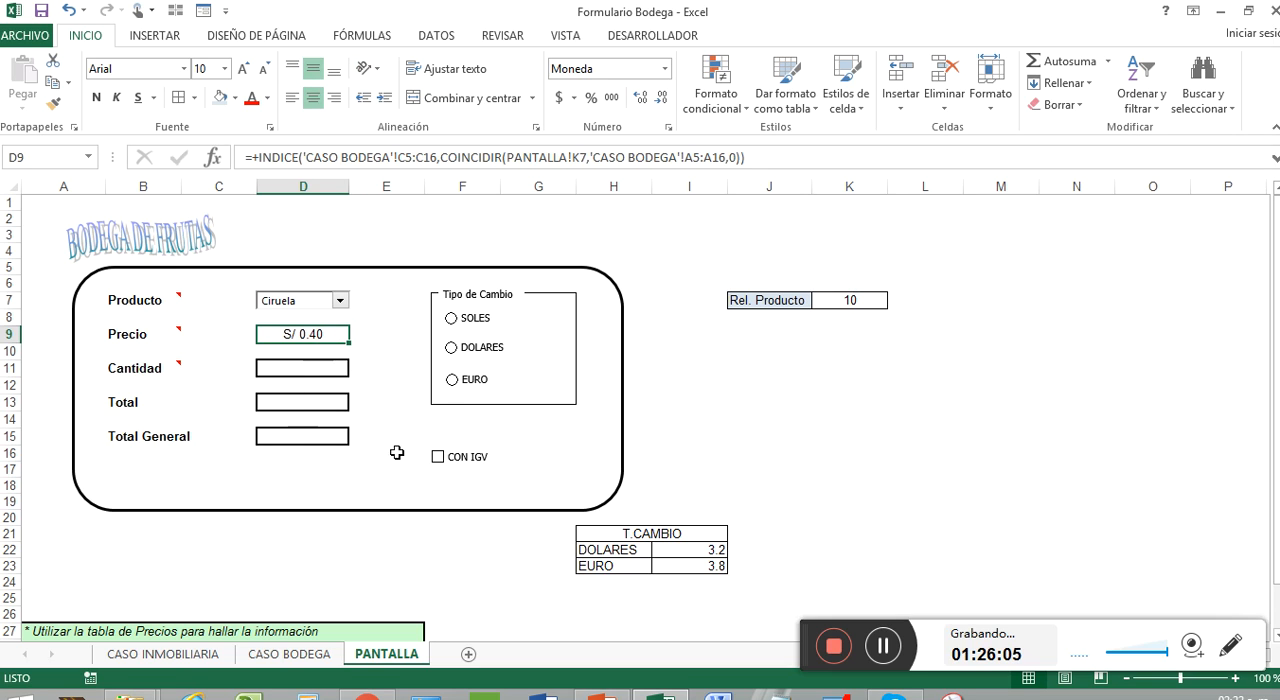
left_click(263, 370)
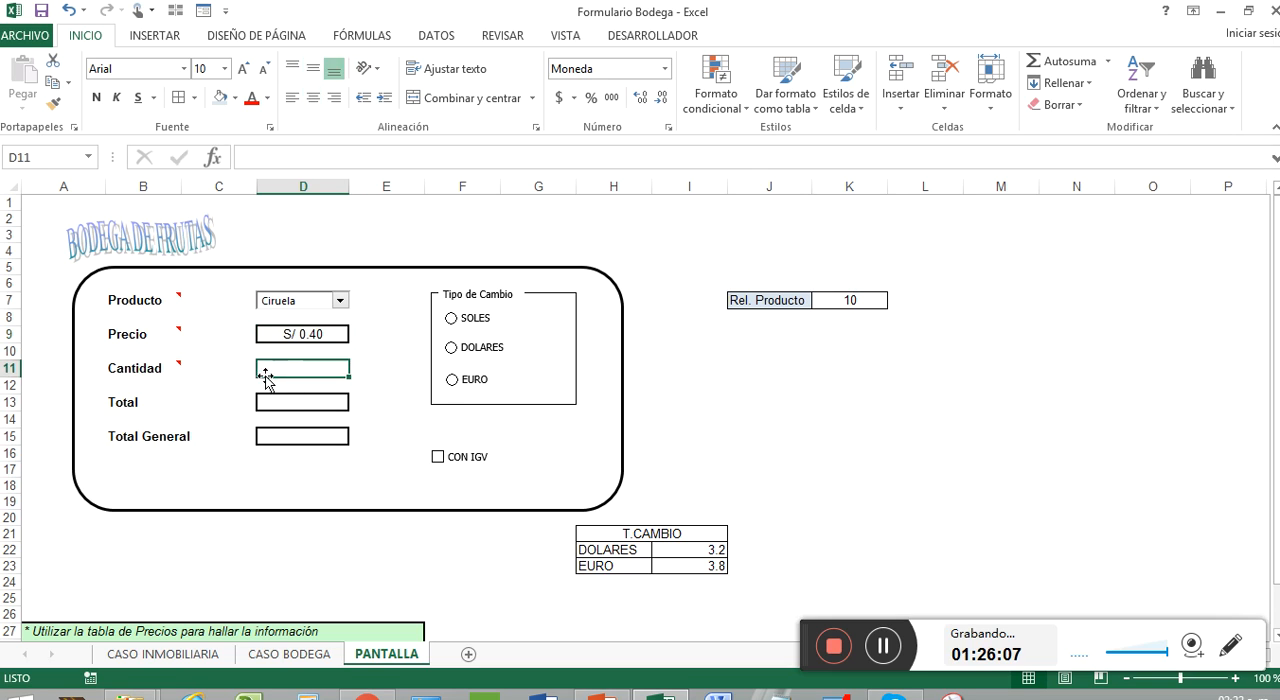
mouse_move(169, 368)
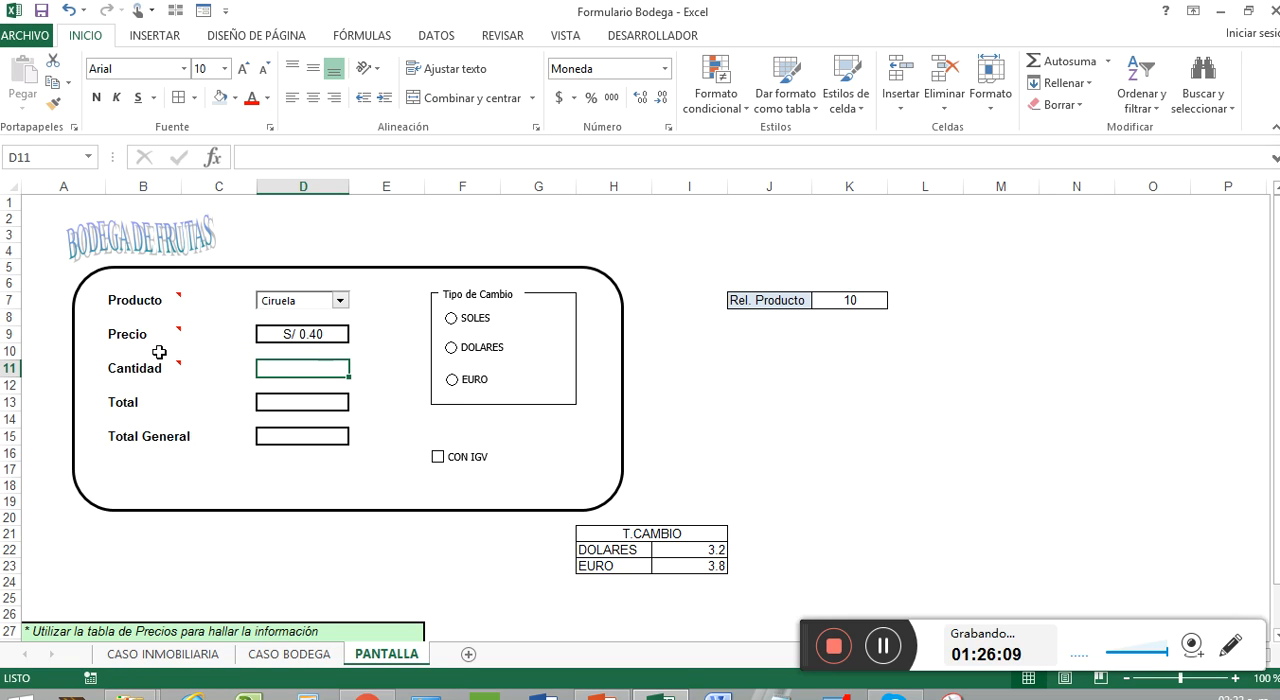
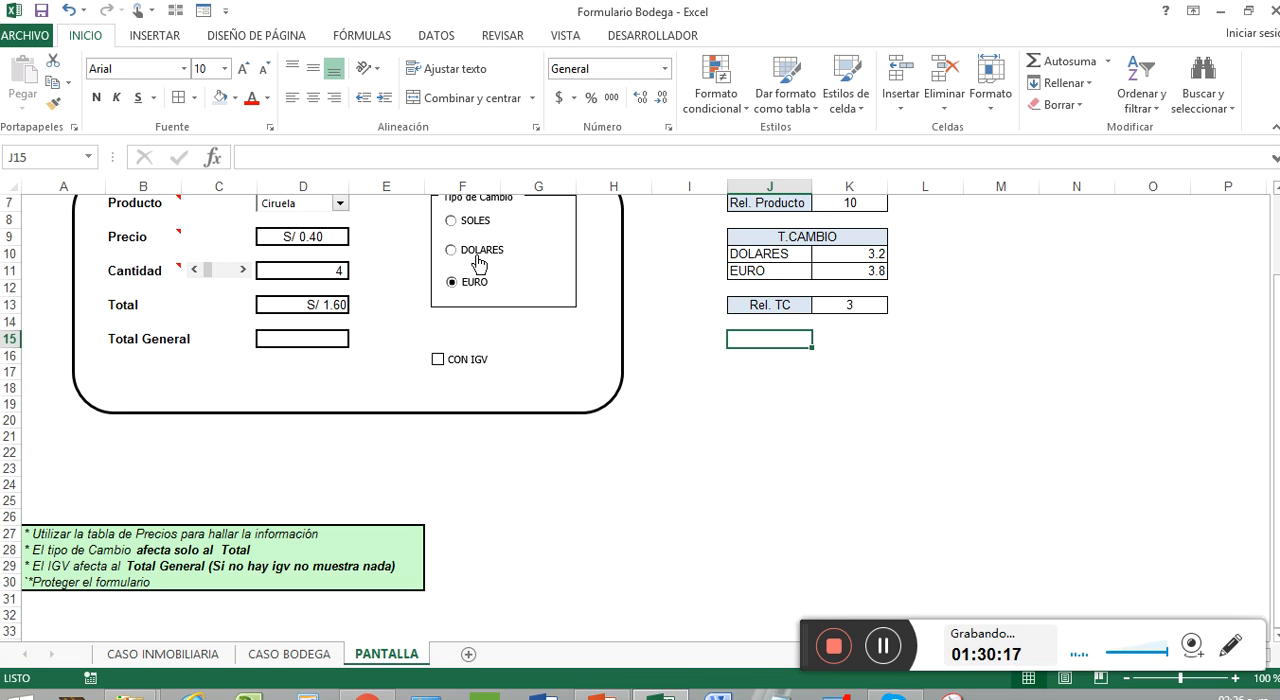
Step: Replace the Total formula in D13 with an SI testing K13=1 that returns D11*D9 for soles
left_click(842, 303)
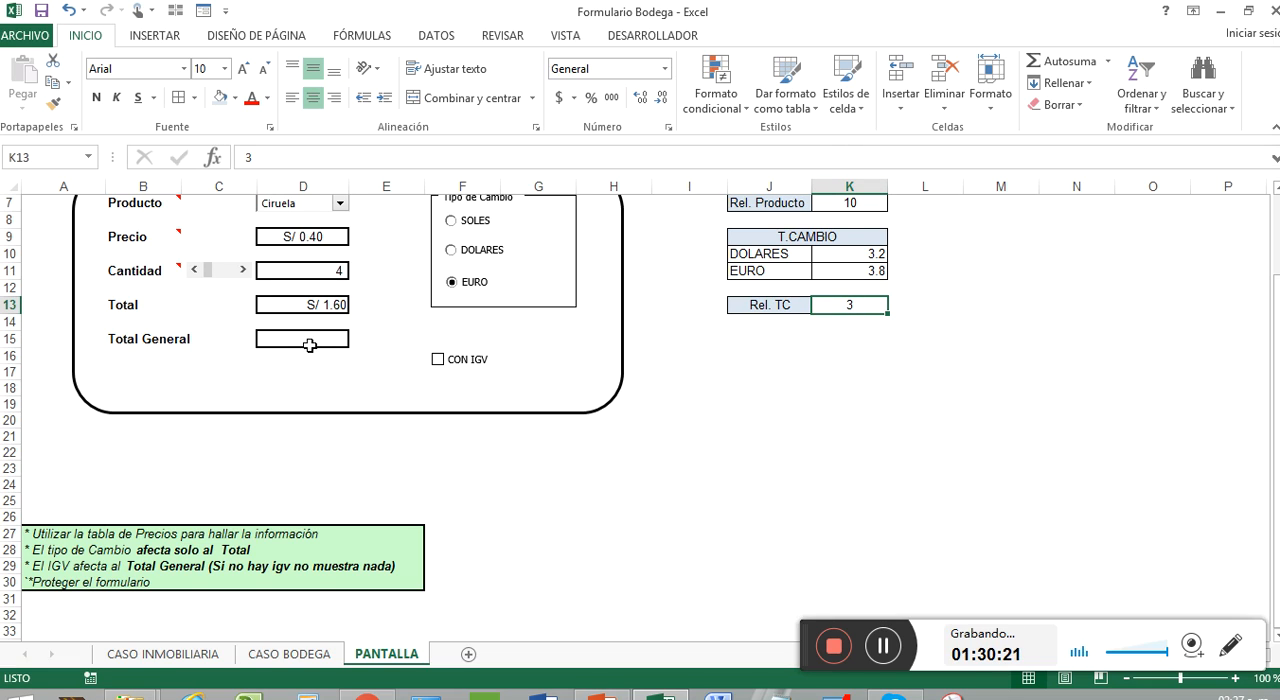
left_click(310, 306)
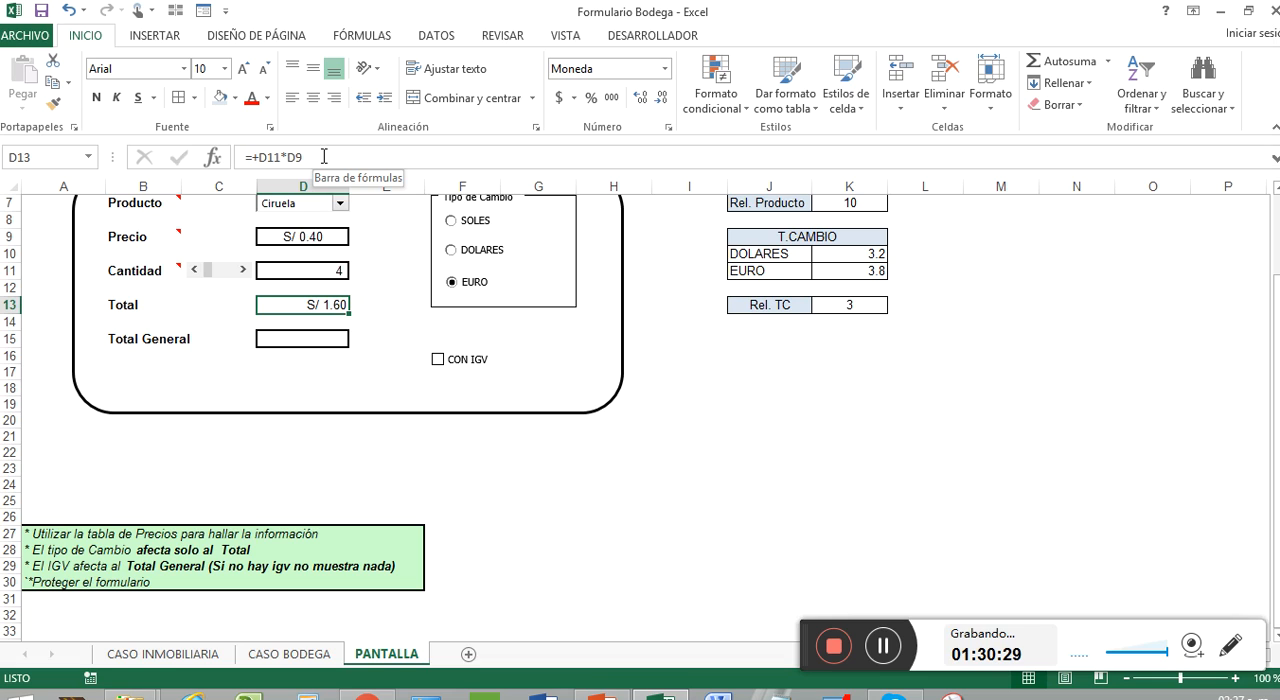
key("BackSpace")
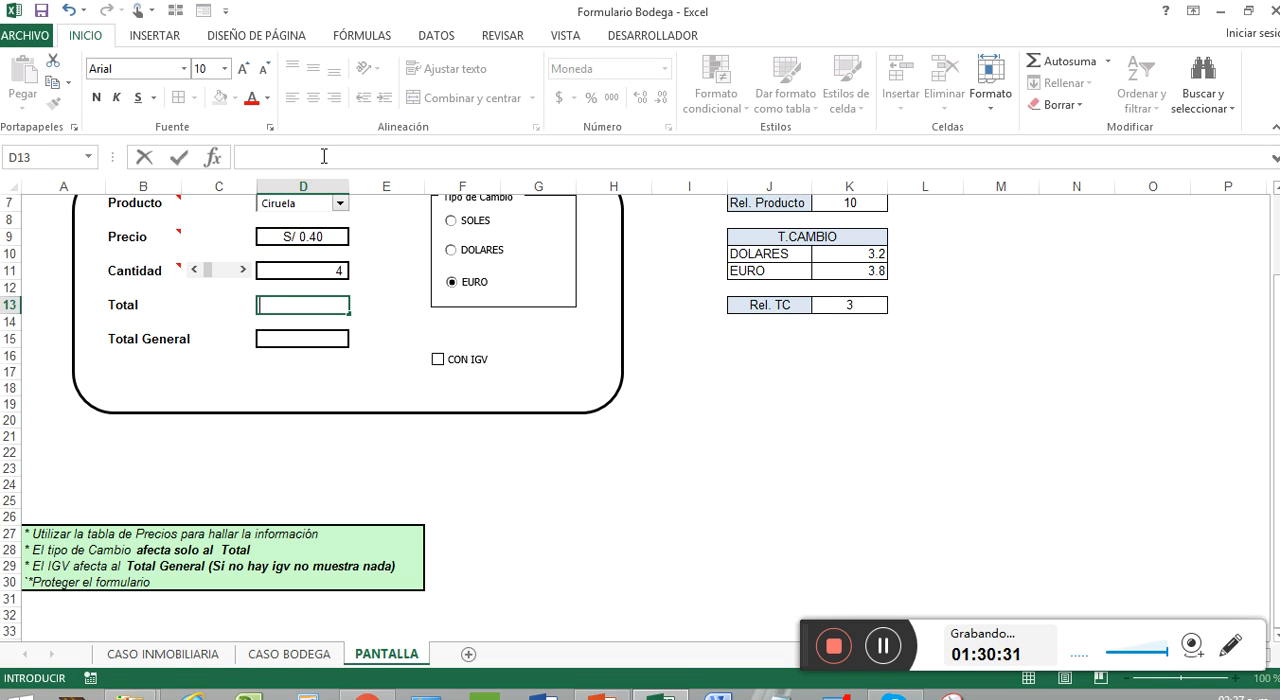
type("=SI(")
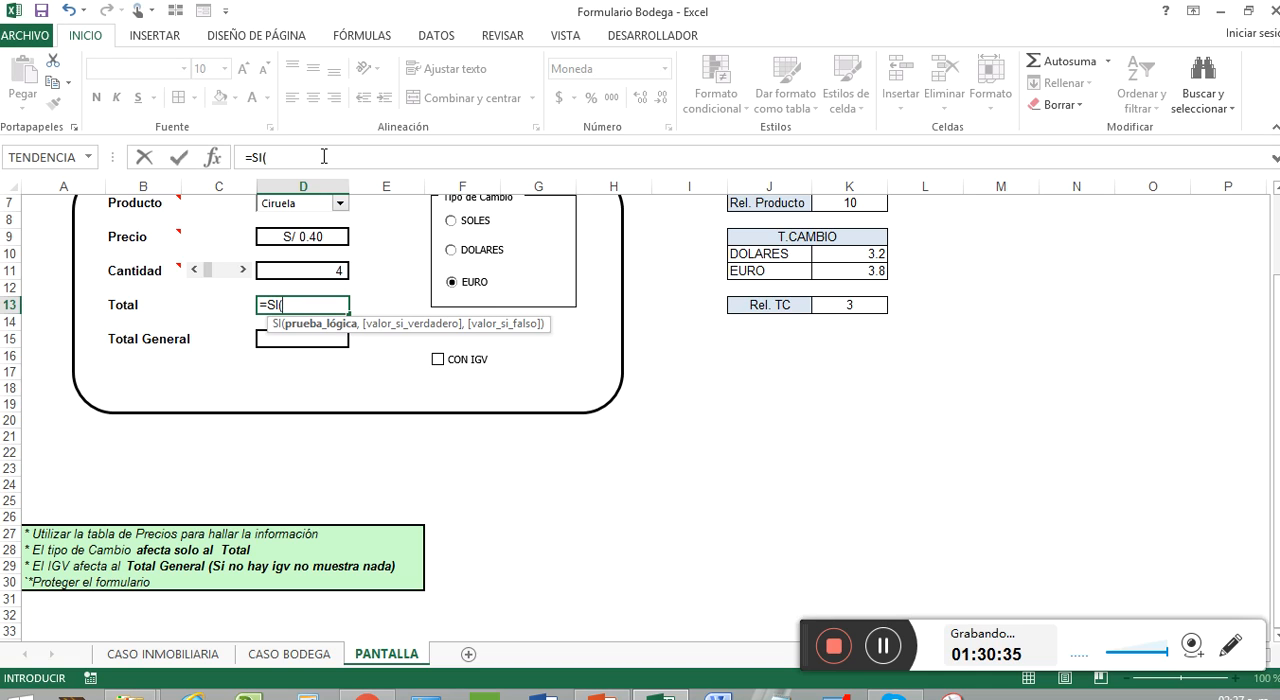
left_click(876, 307)
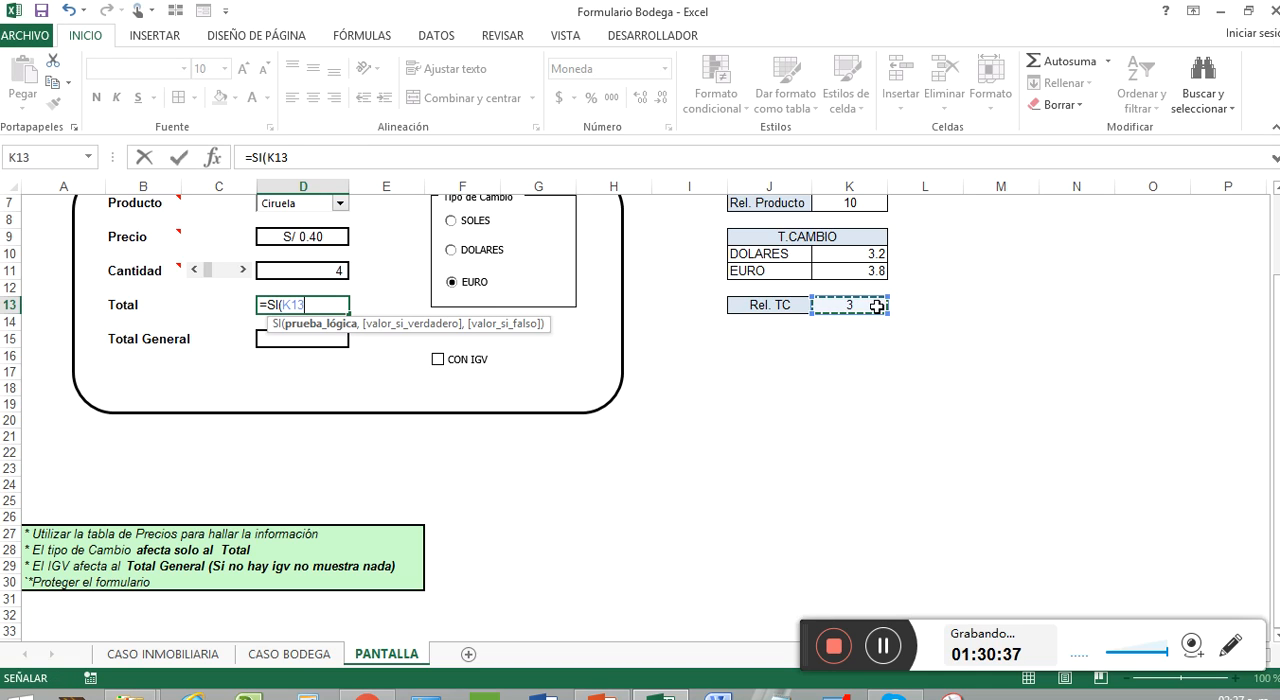
type("=")
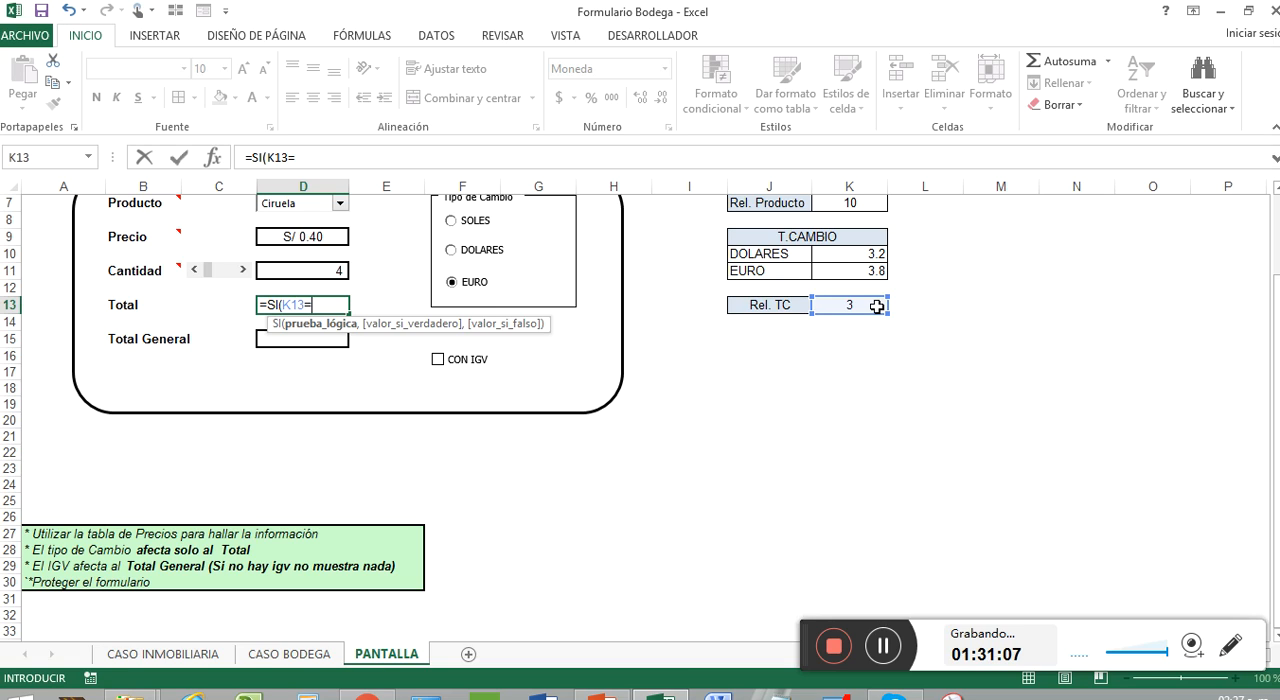
type("1,")
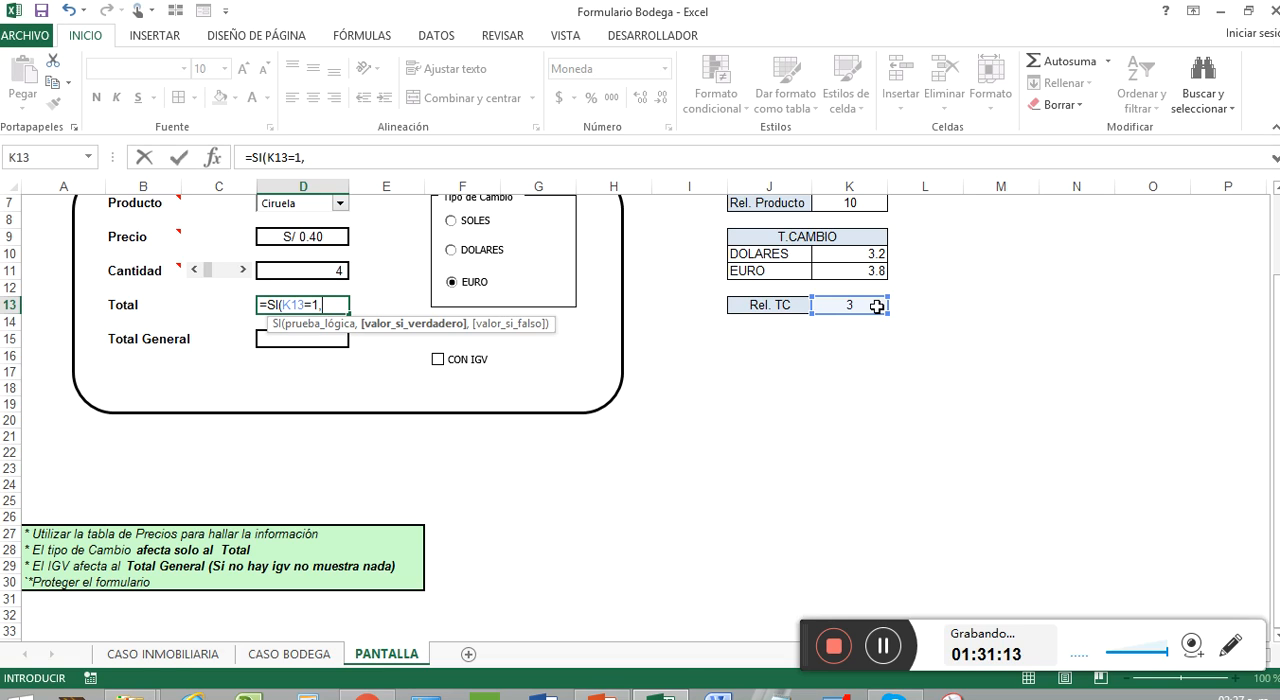
left_click(333, 276)
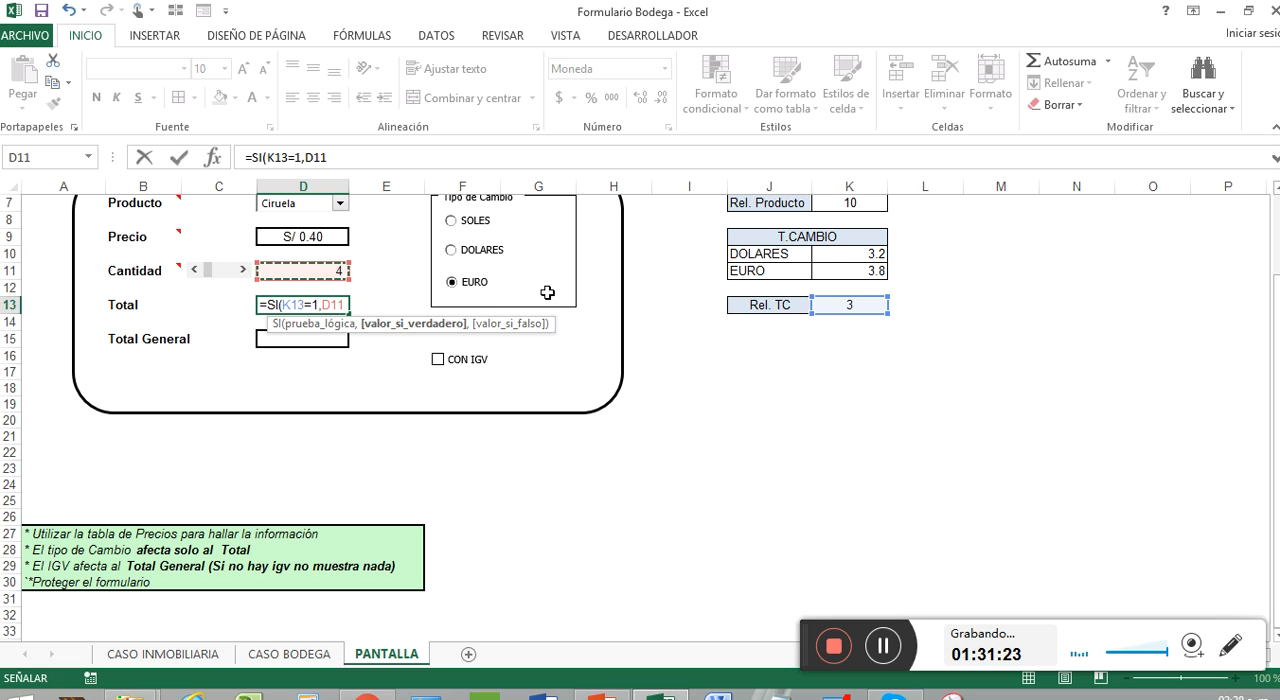
type("*")
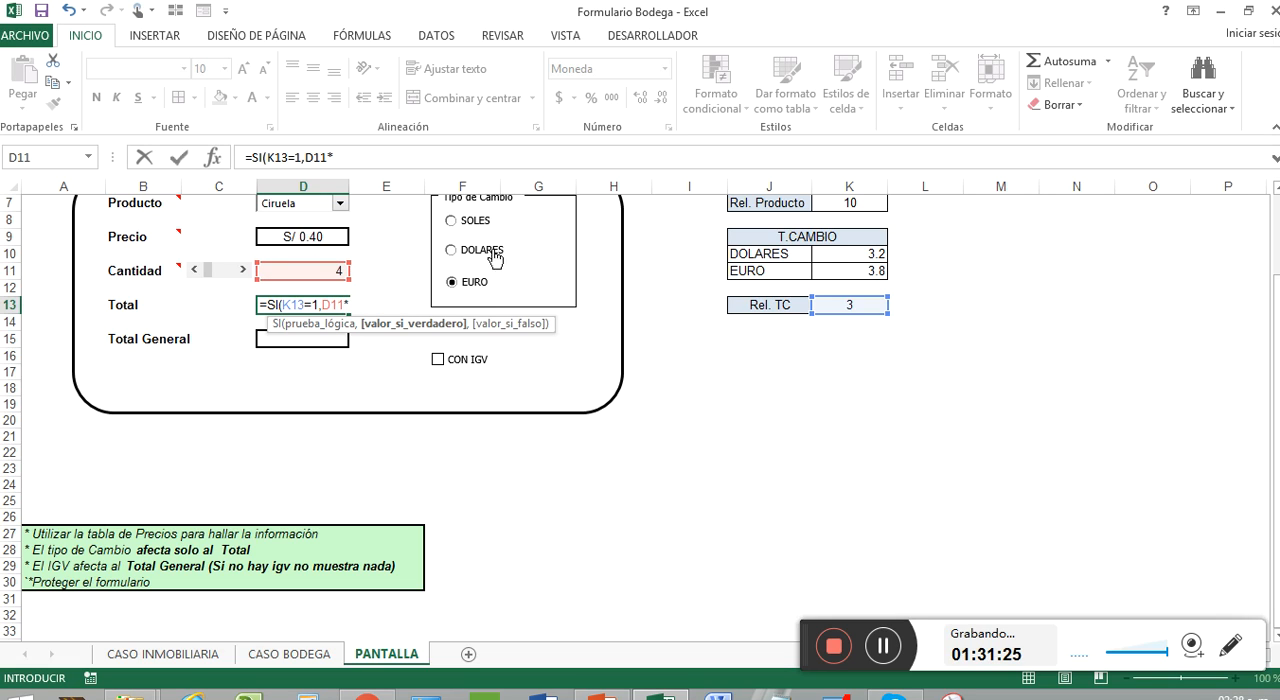
left_click(324, 237)
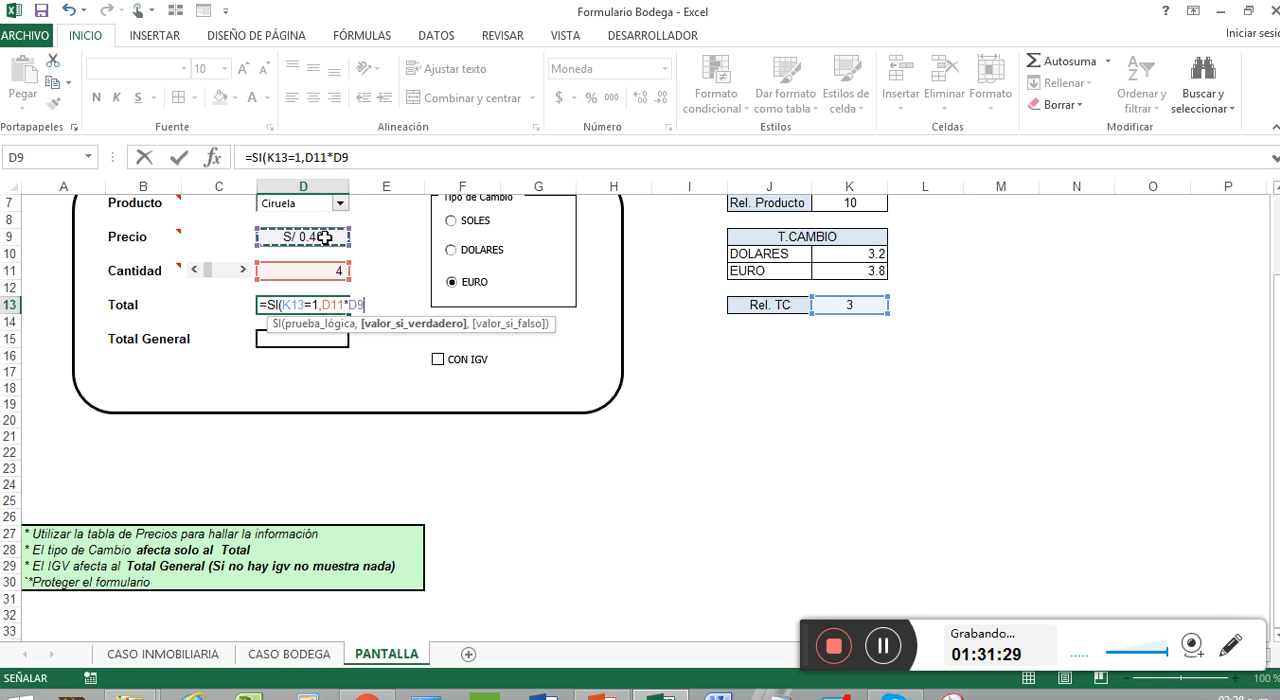
type(",")
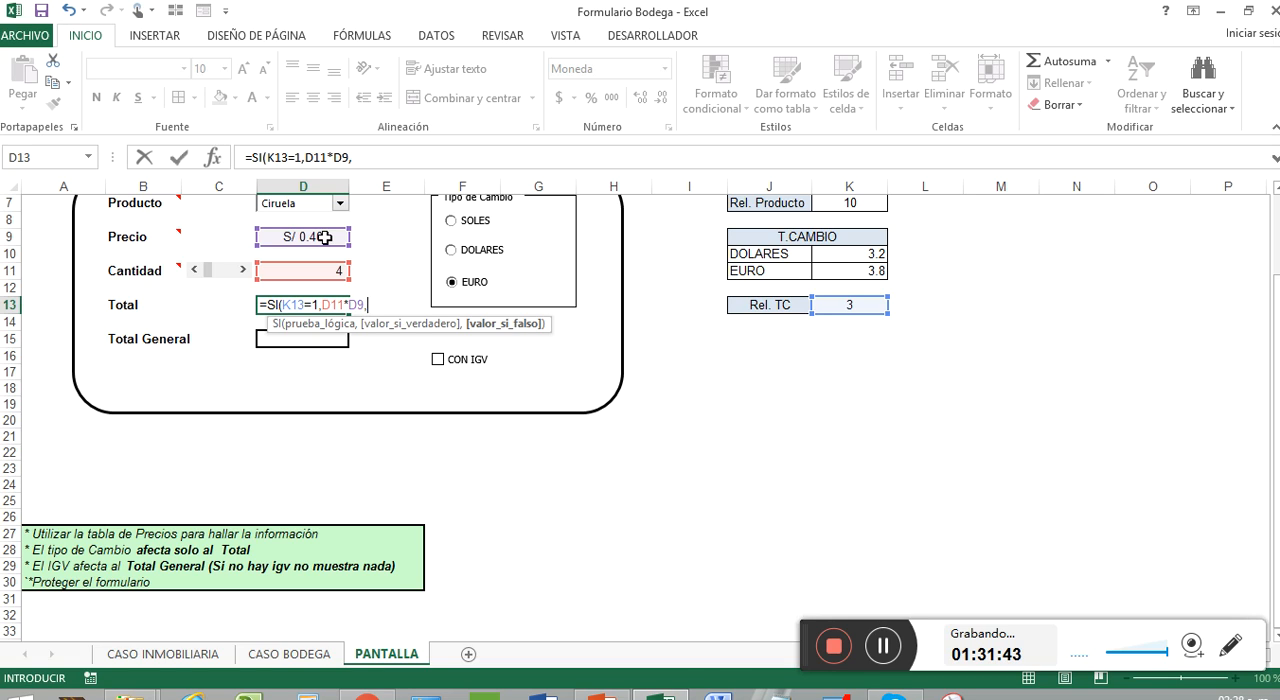
Step: Nest a second SI as the value if false in the D13 formula, testing K13=2
type("SI(")
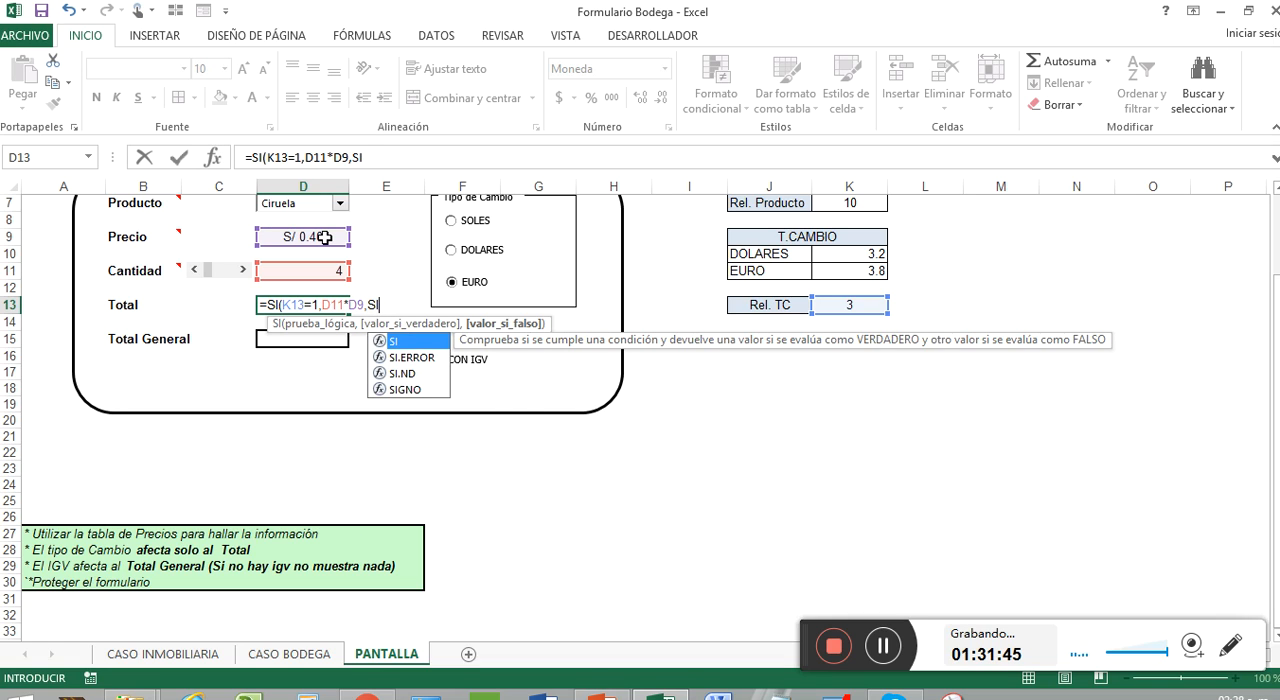
left_click(849, 306)
type("=2")
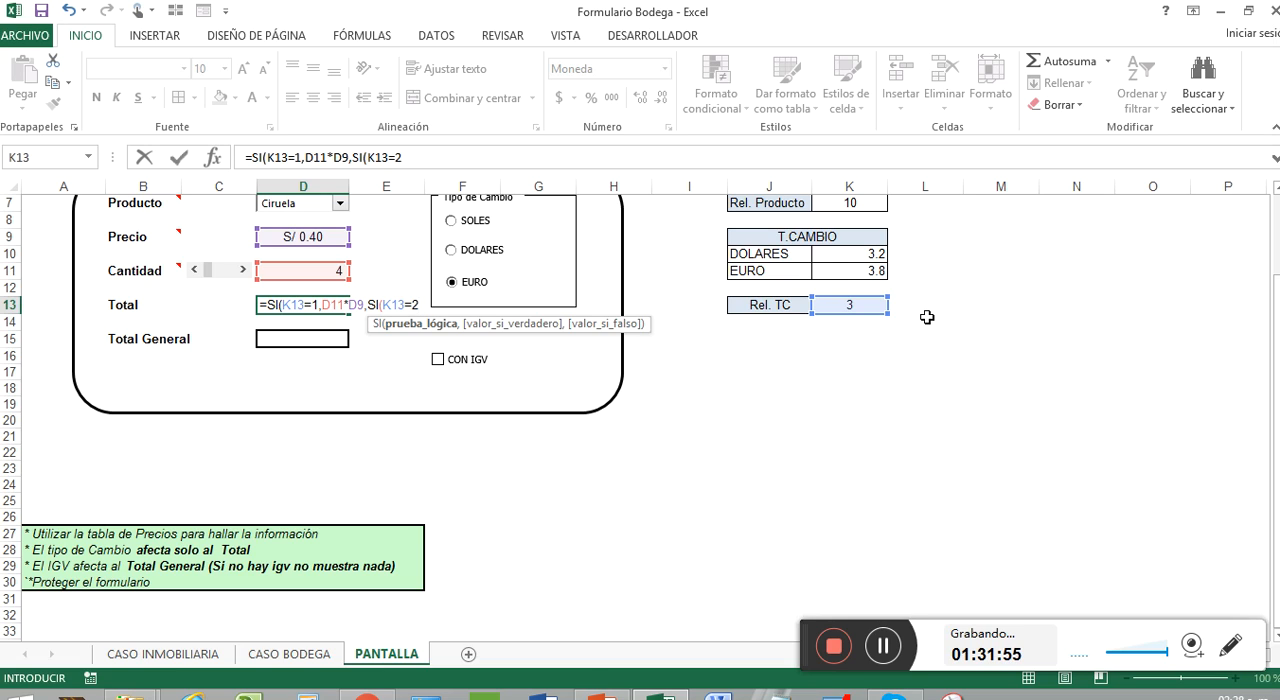
type(",")
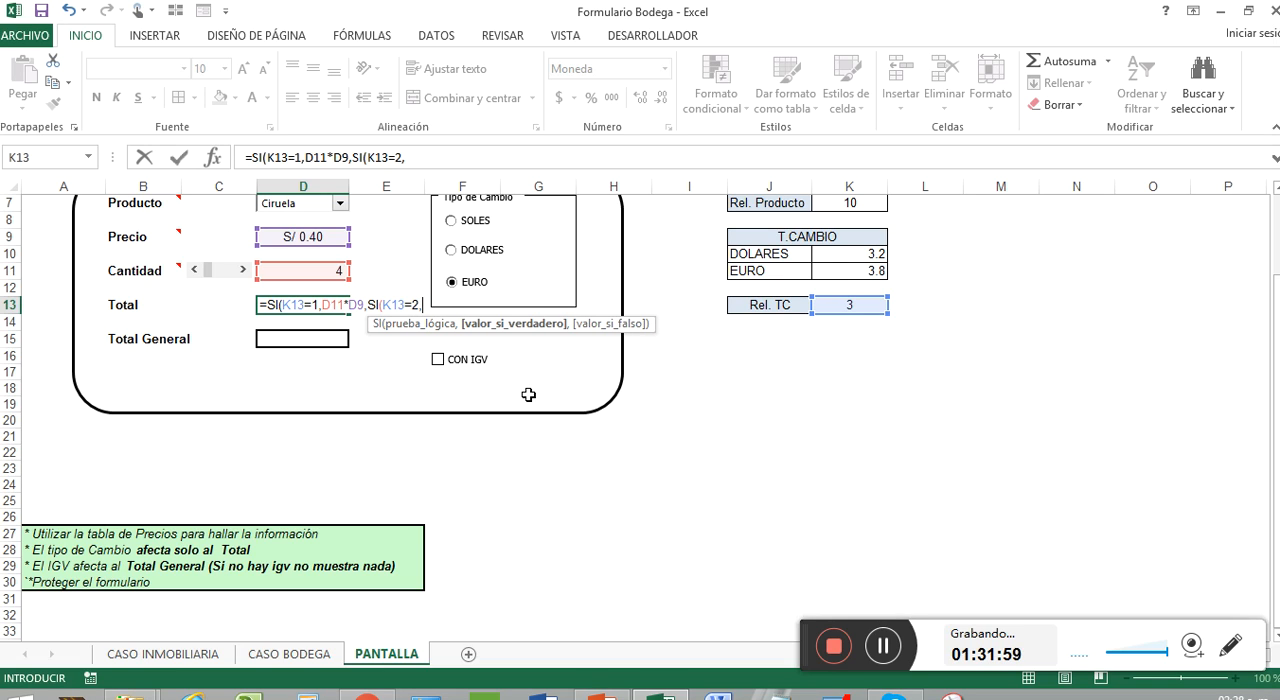
left_click(858, 253)
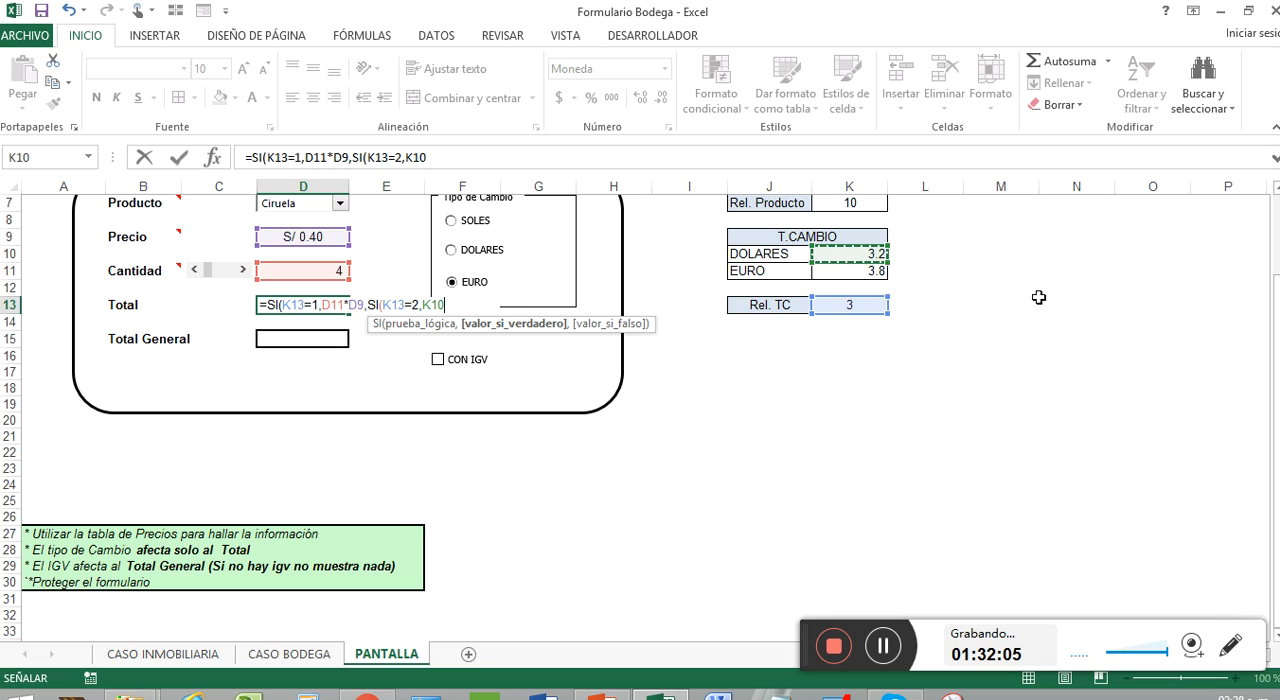
key("BackSpace")
key("BackSpace")
key("BackSpace")
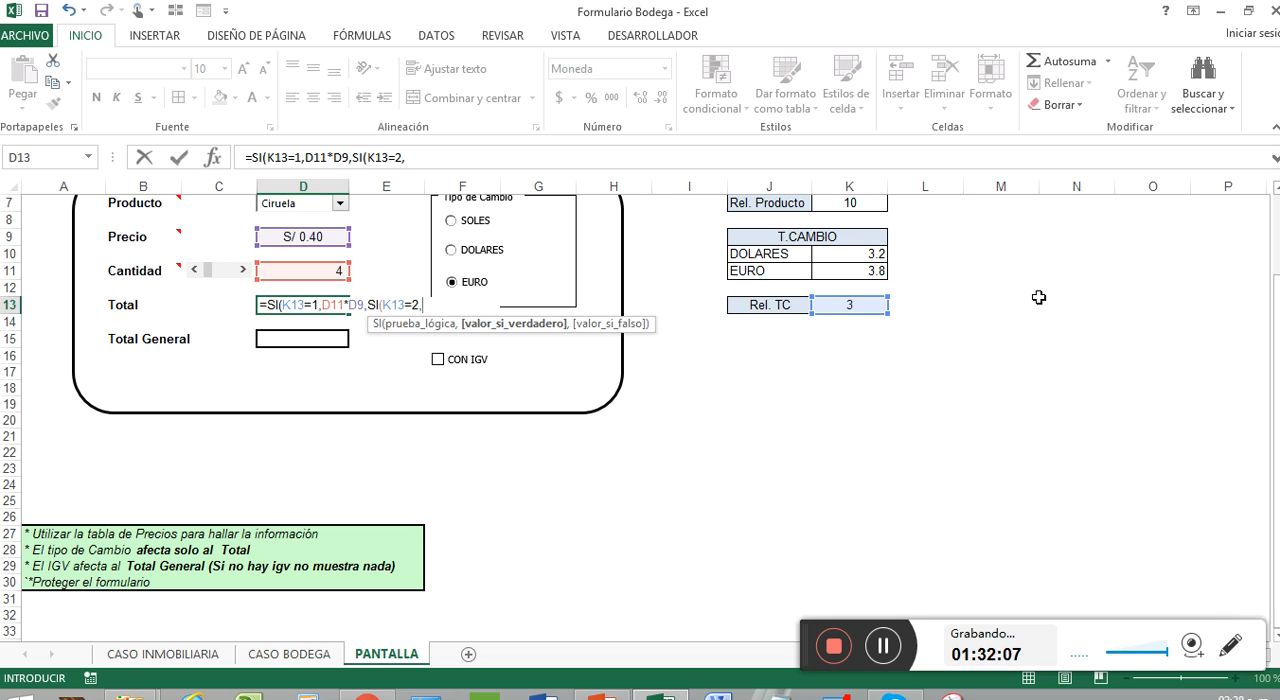
Step: Make the nested SI return D11*D9/K10, the total divided by the dollar exchange rate
left_click(334, 273)
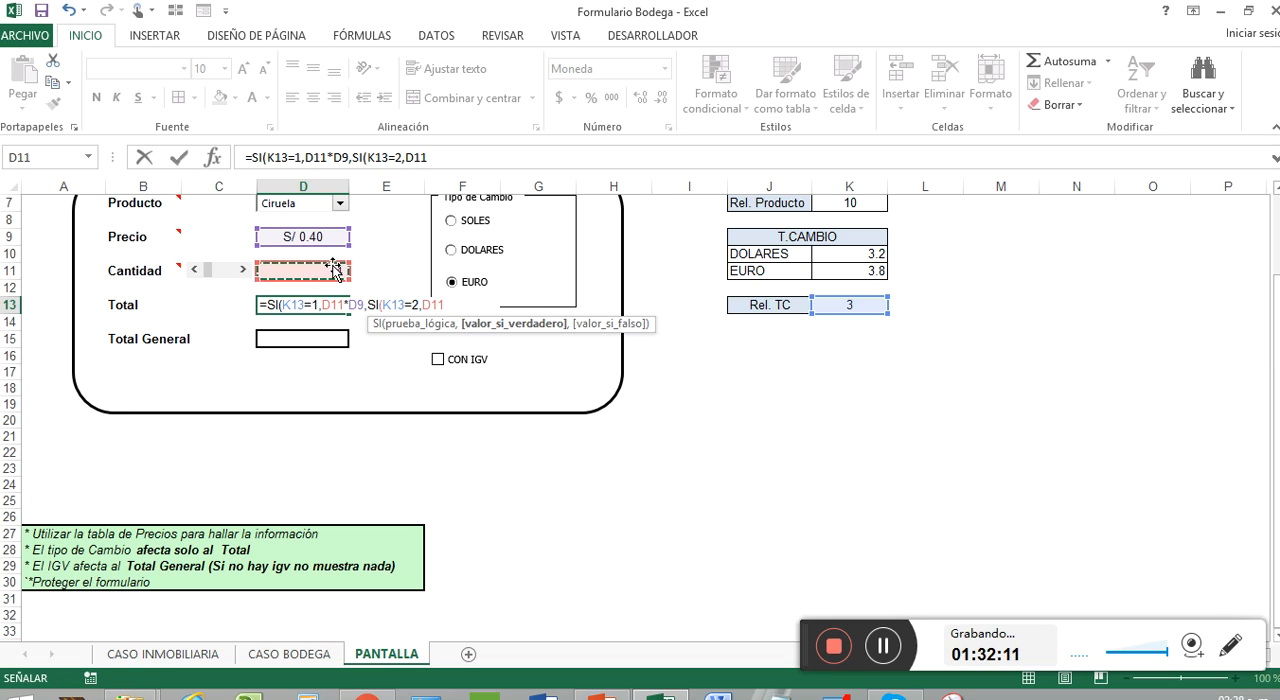
type("*")
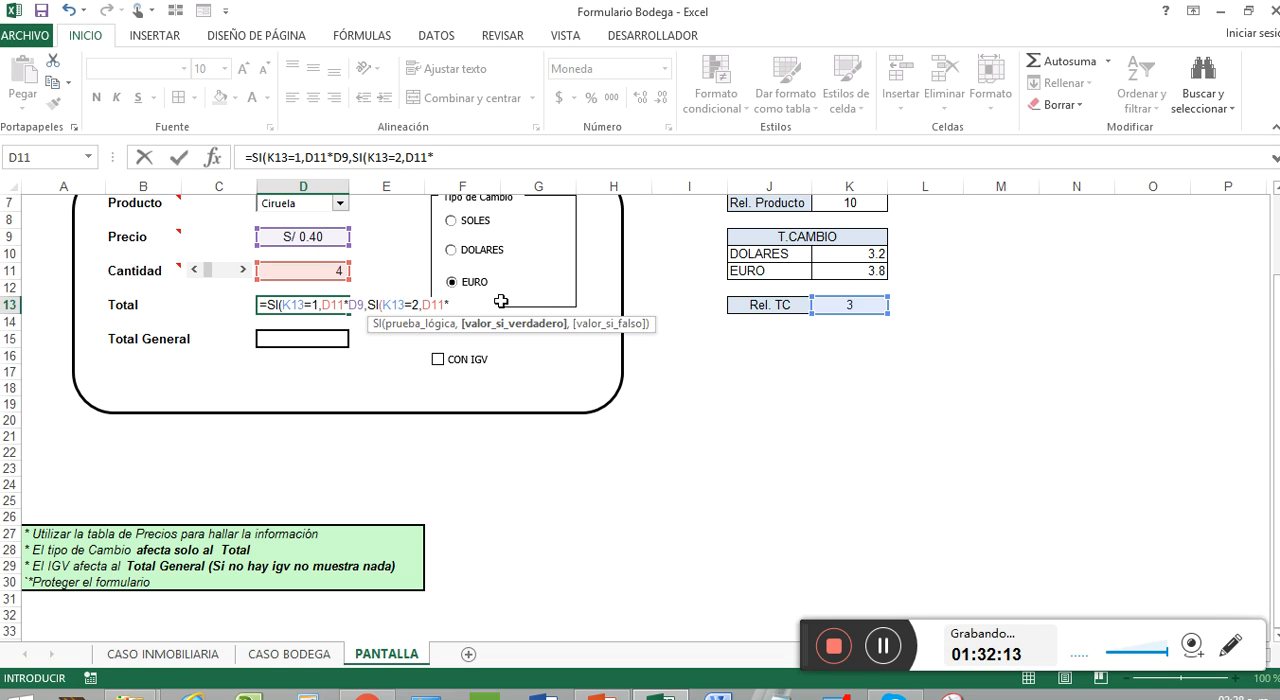
left_click(309, 237)
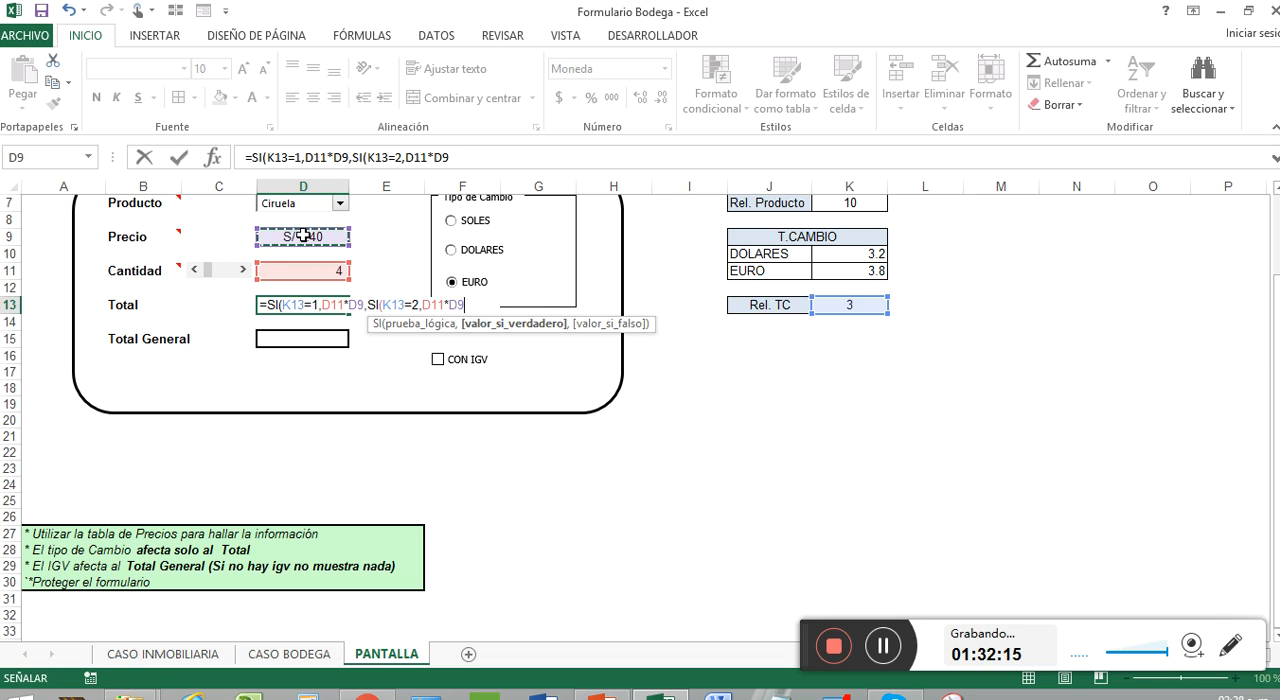
type("/")
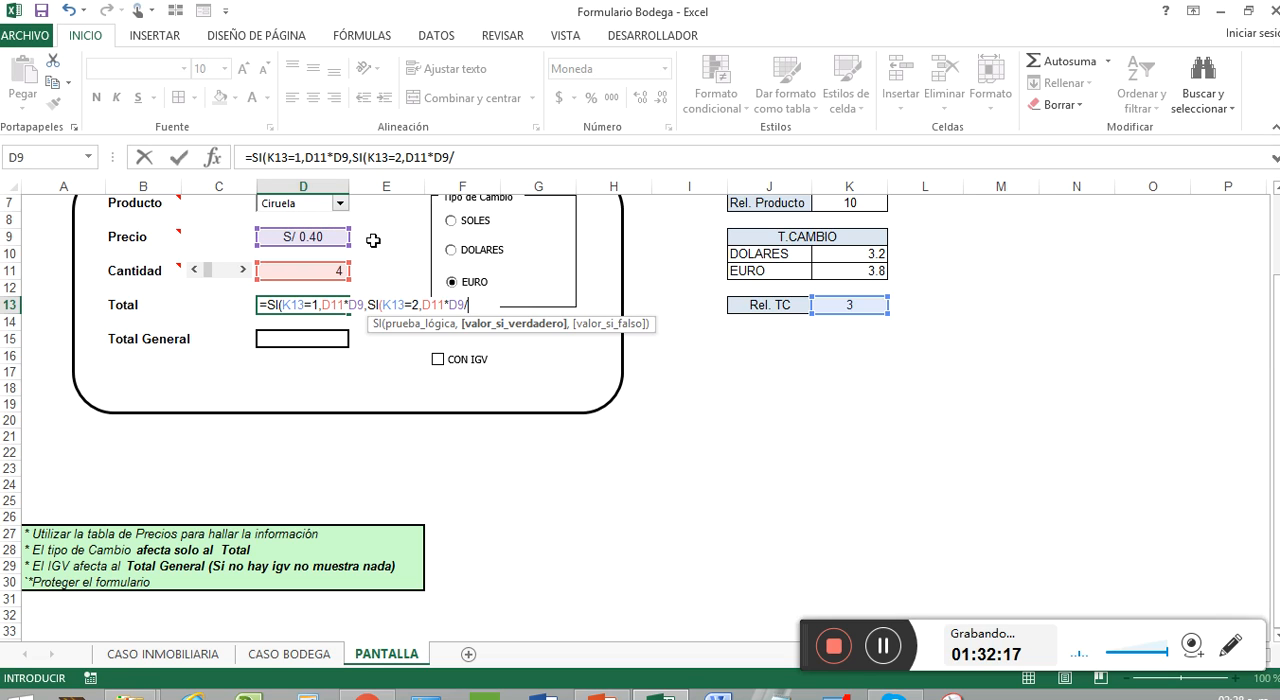
left_click(858, 254)
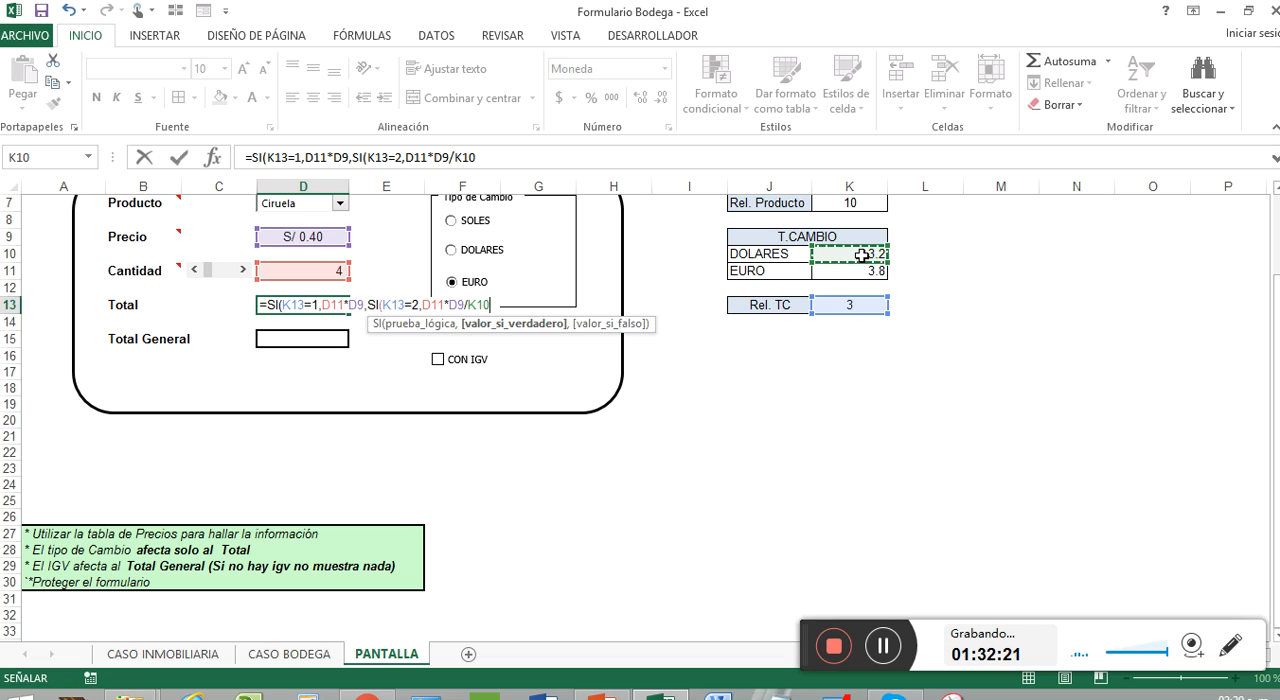
type(",")
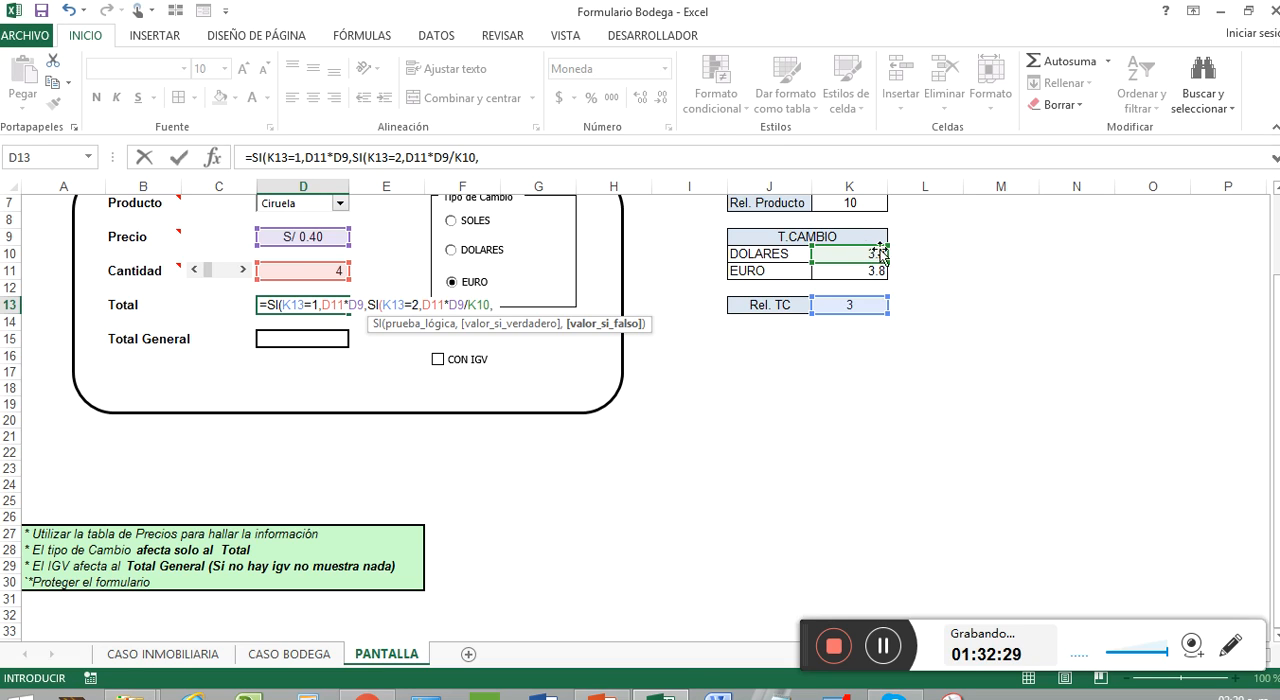
Step: Complete the D13 formula with D11*D9/K11 as the euro result, close both SI functions and enter it
left_click(304, 272)
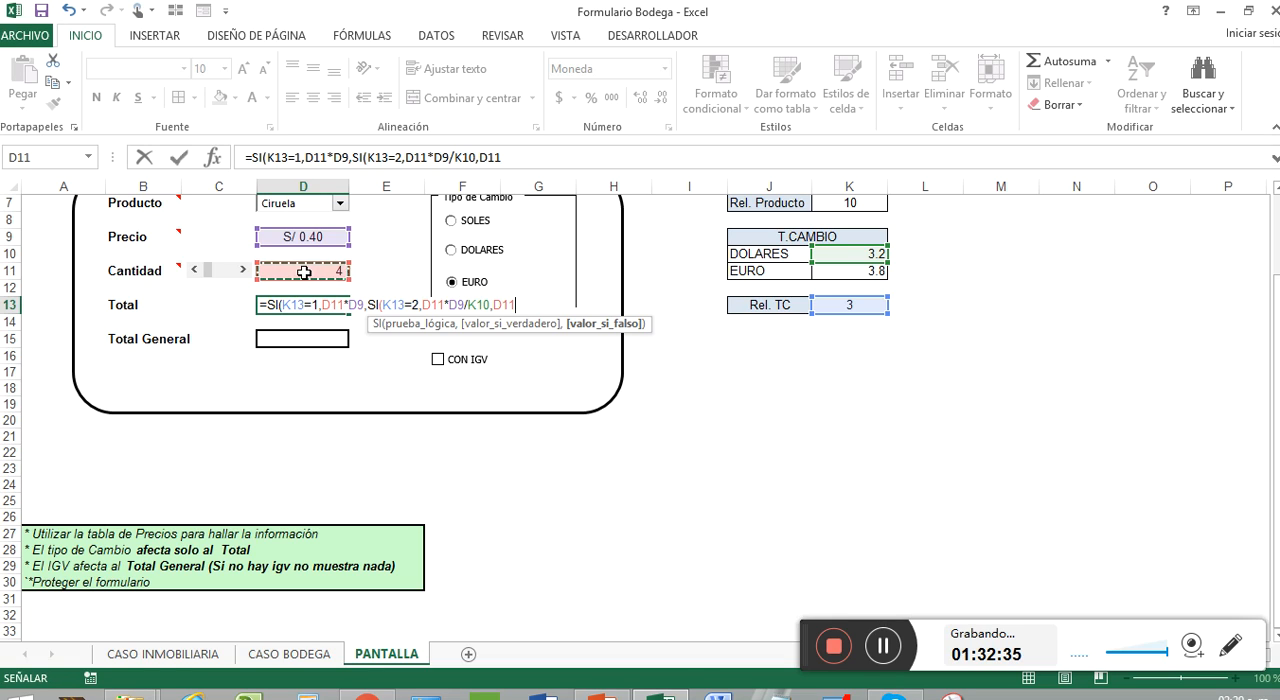
type("*")
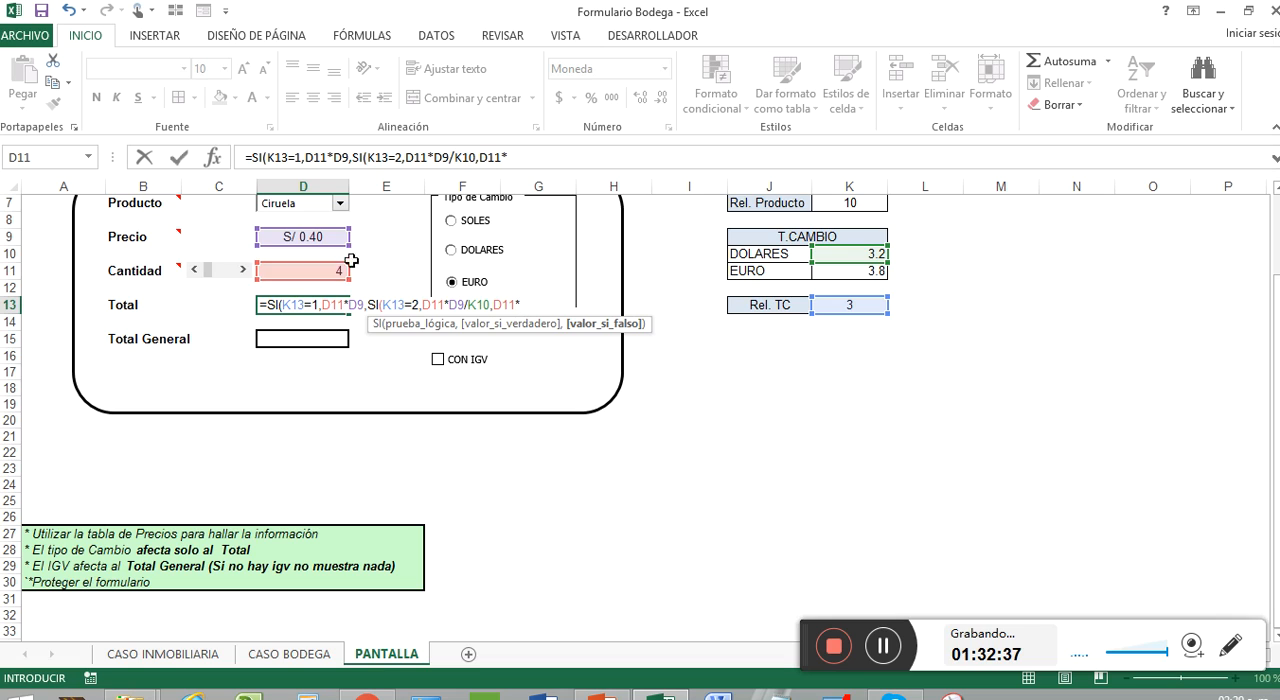
left_click(335, 237)
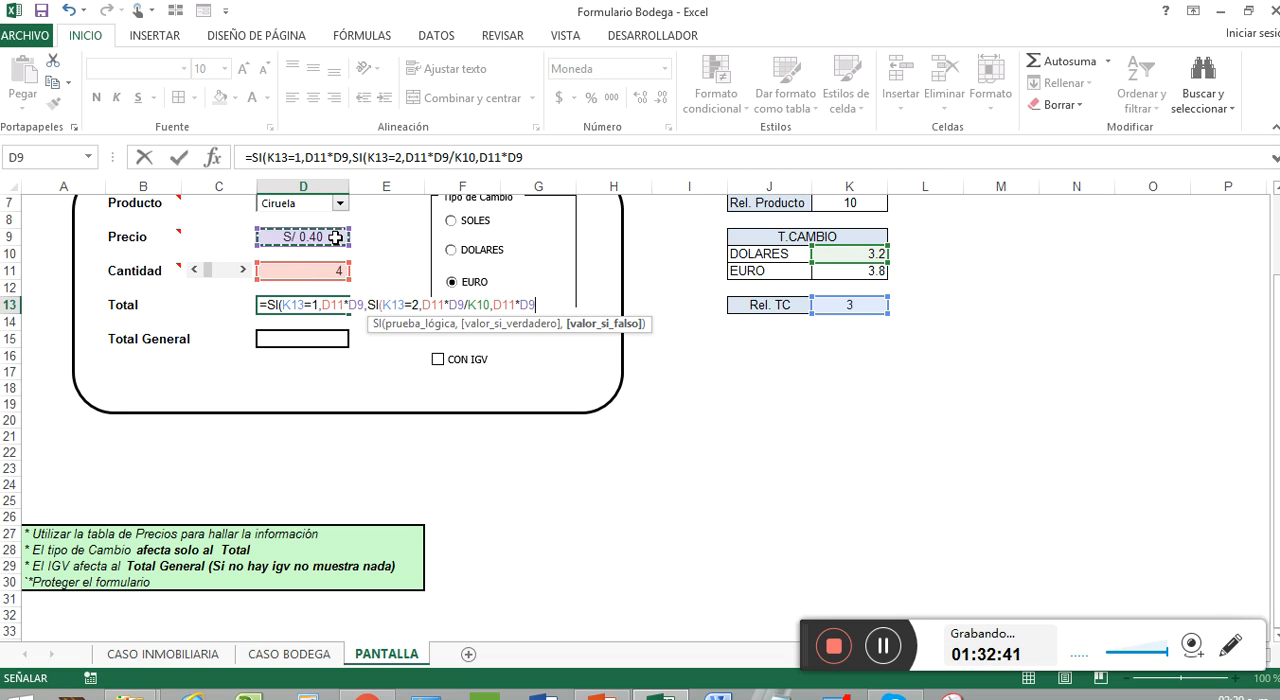
type("/")
left_click(849, 273)
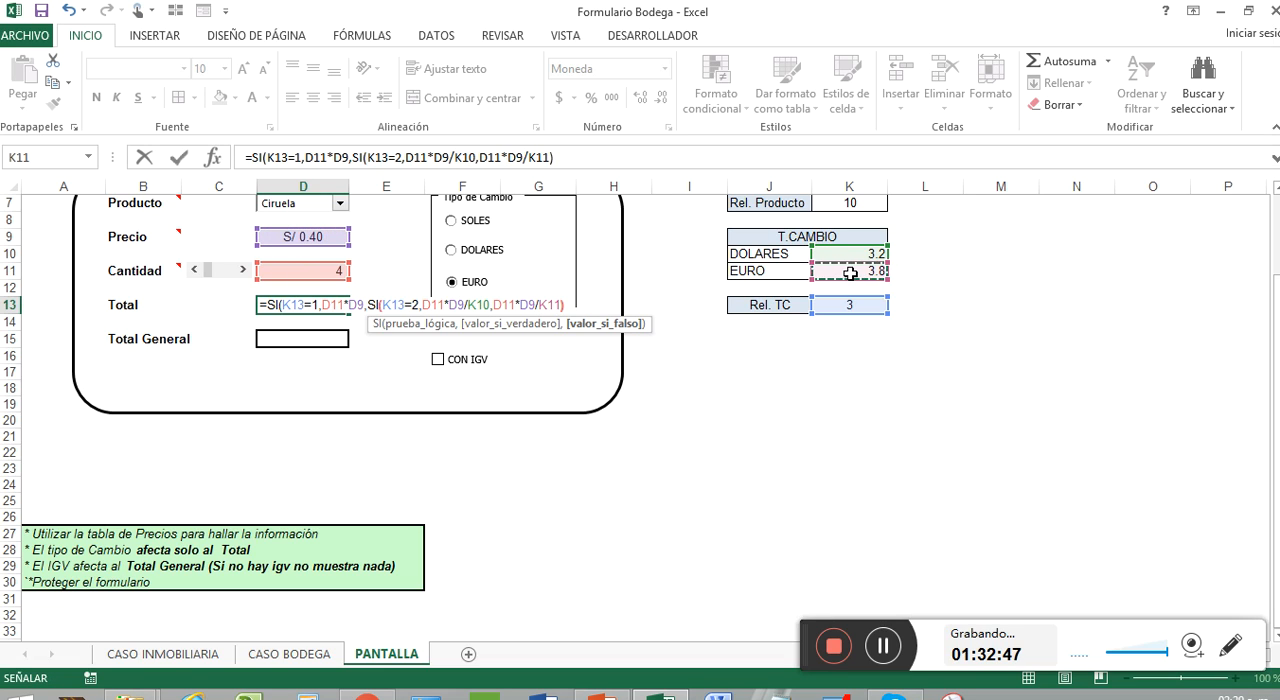
type("))")
key("Return")
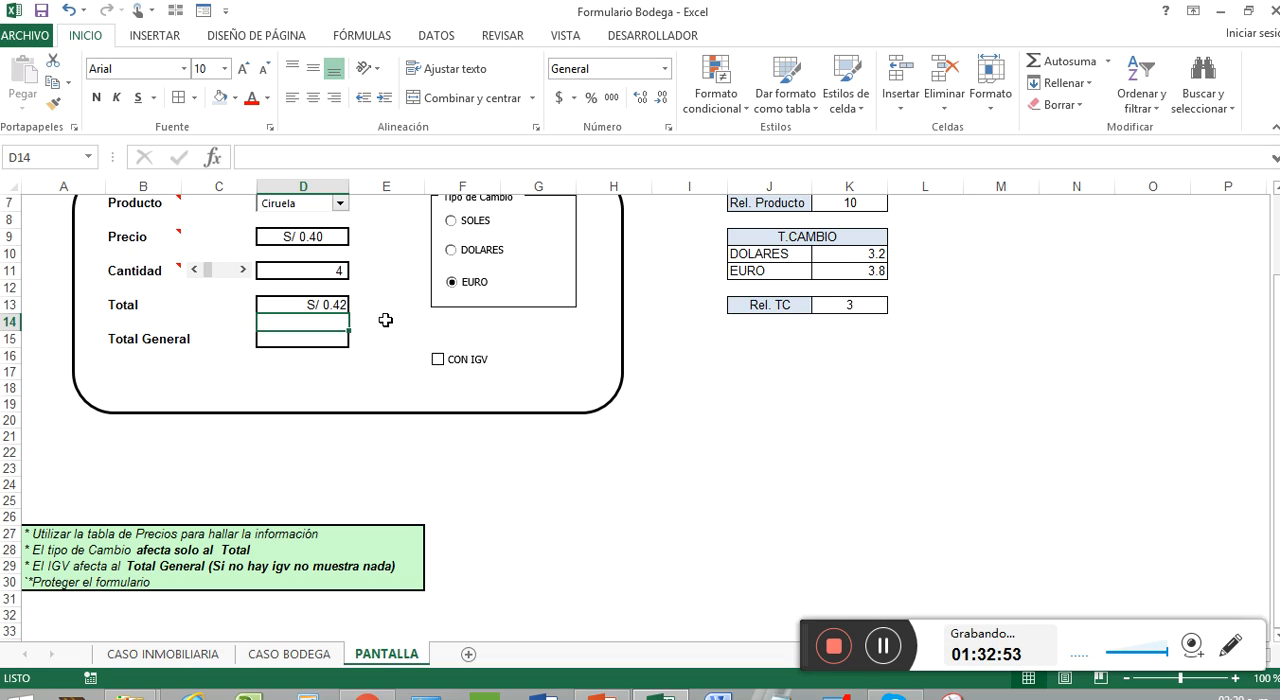
Step: Apply the thousands separator (Contabilidad) style without a currency symbol to the Total cell D13
left_click(320, 305)
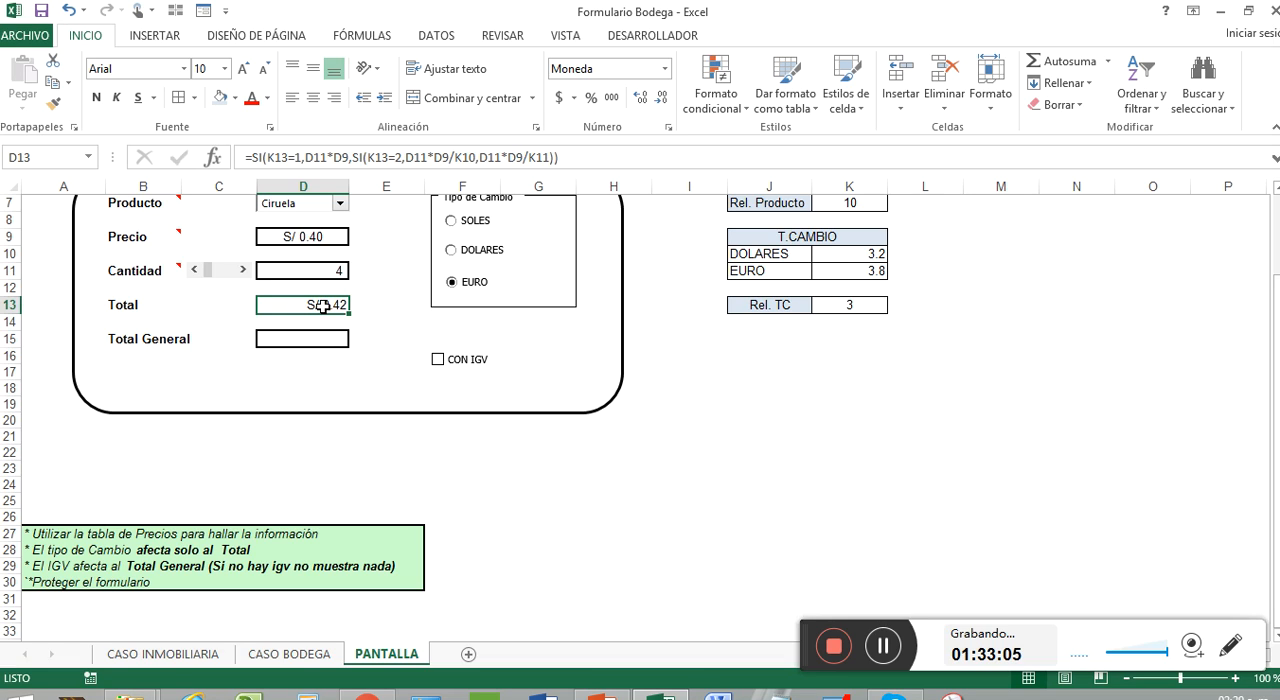
left_click(240, 307)
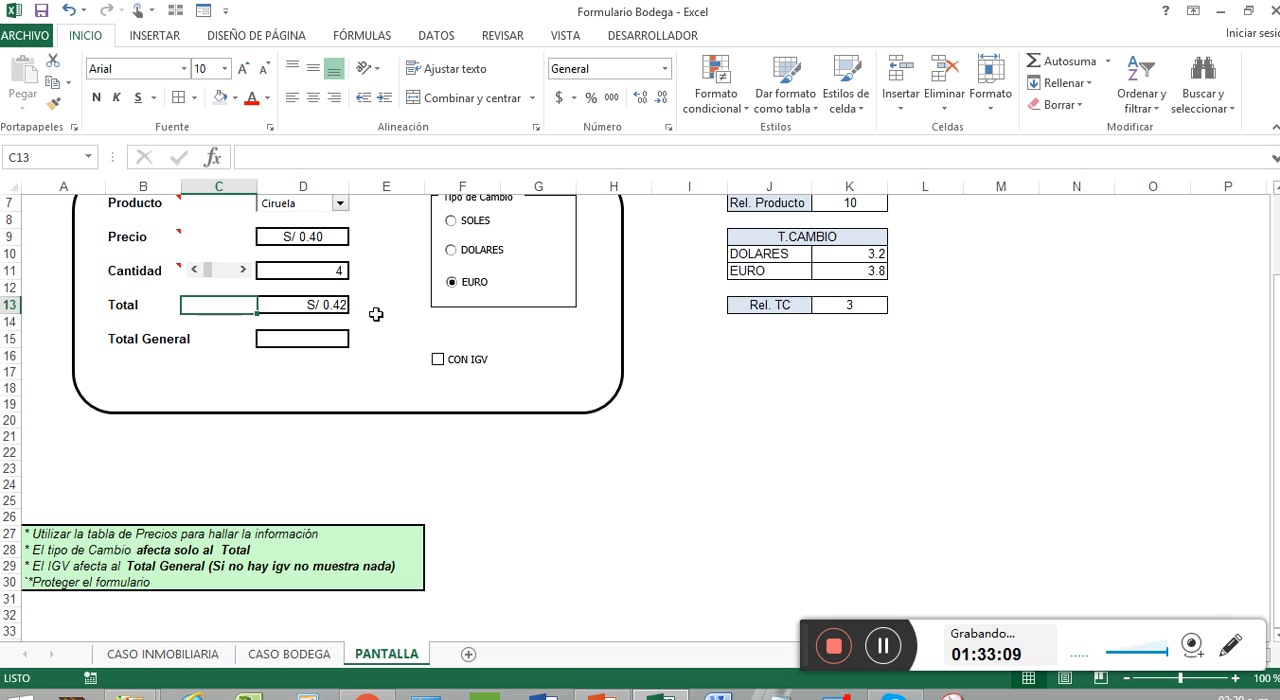
left_click(331, 312)
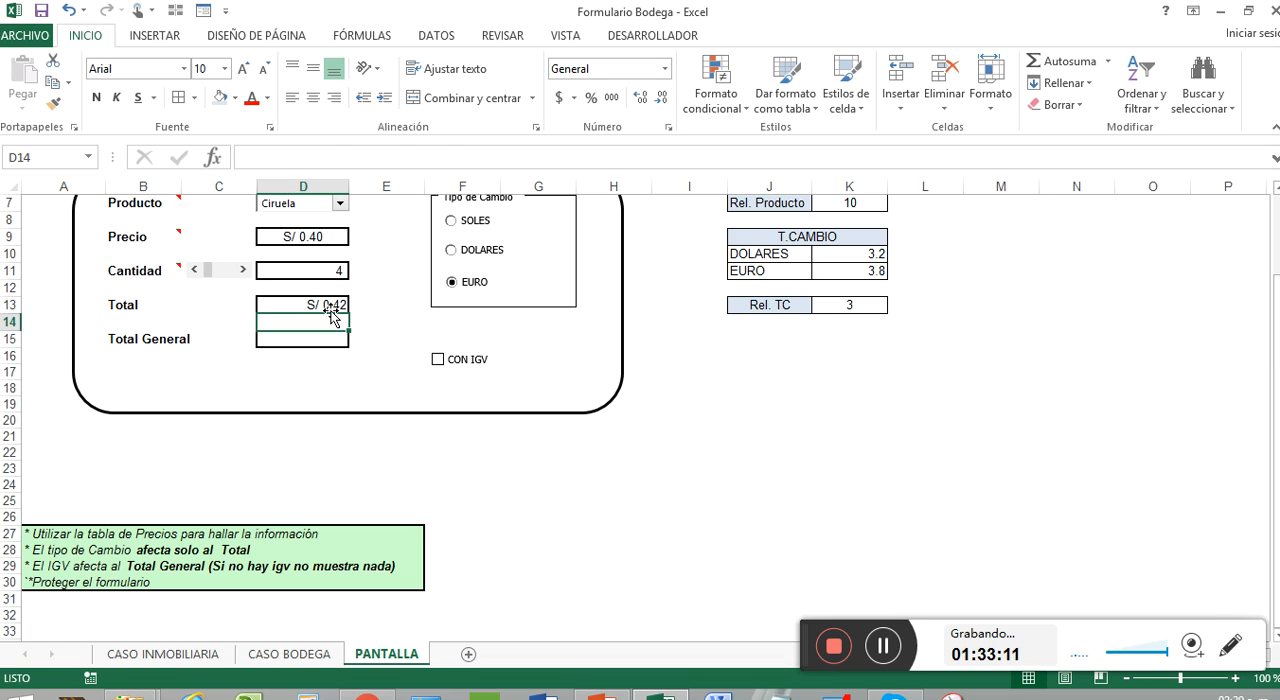
left_click(611, 97)
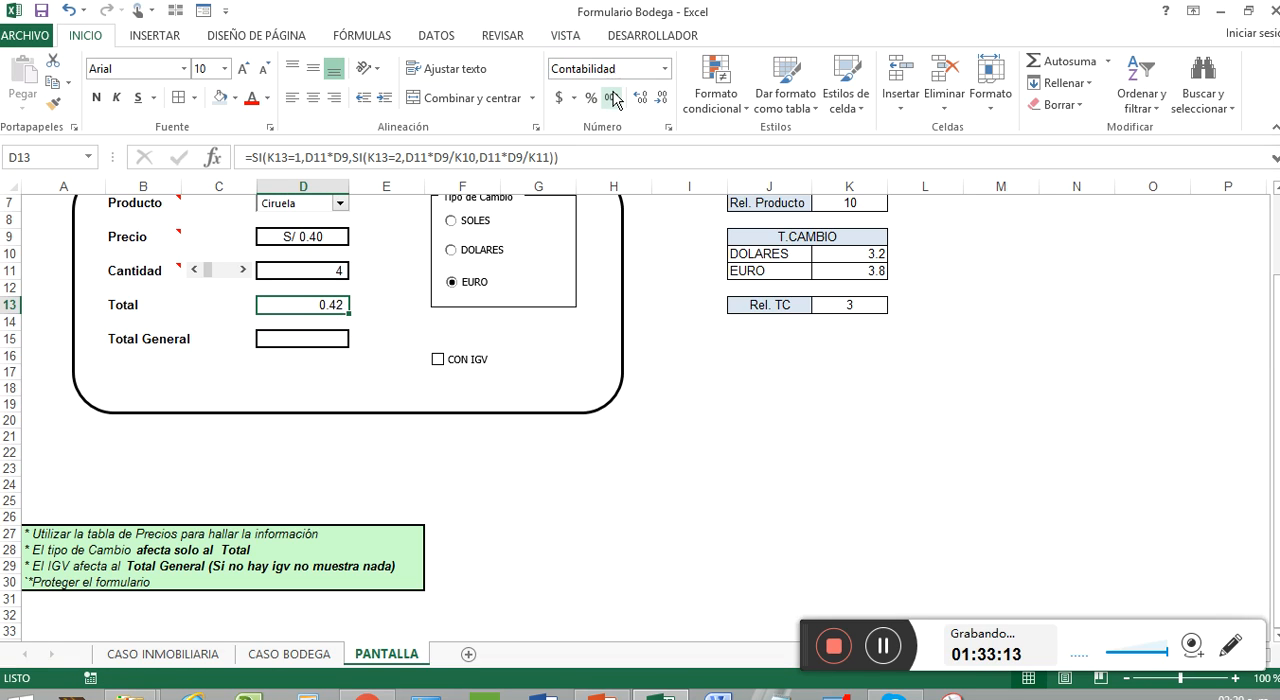
left_click(250, 302)
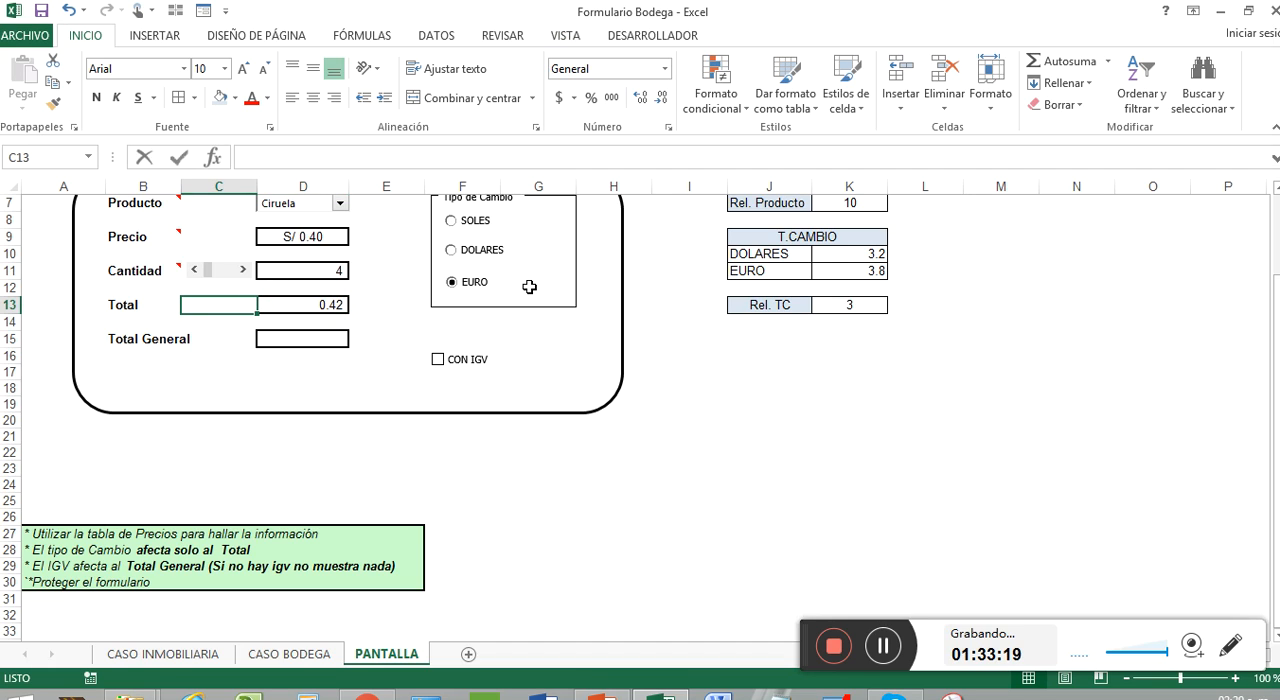
type("+SI(")
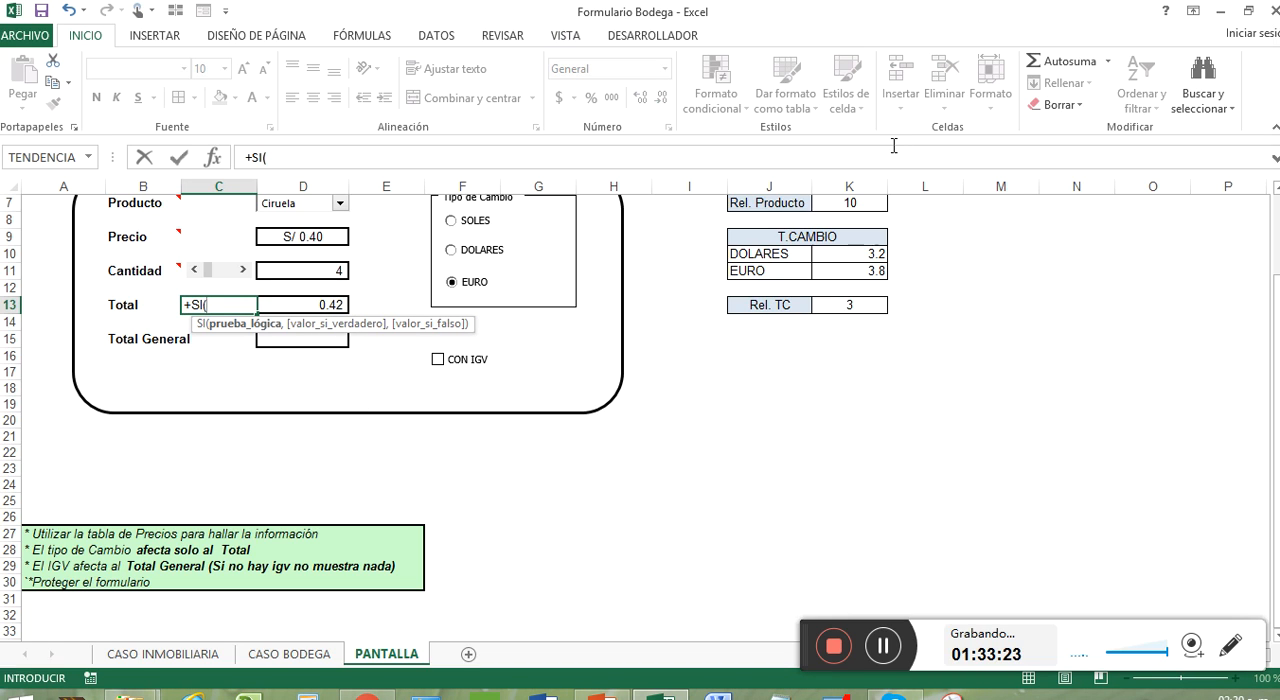
key("Escape")
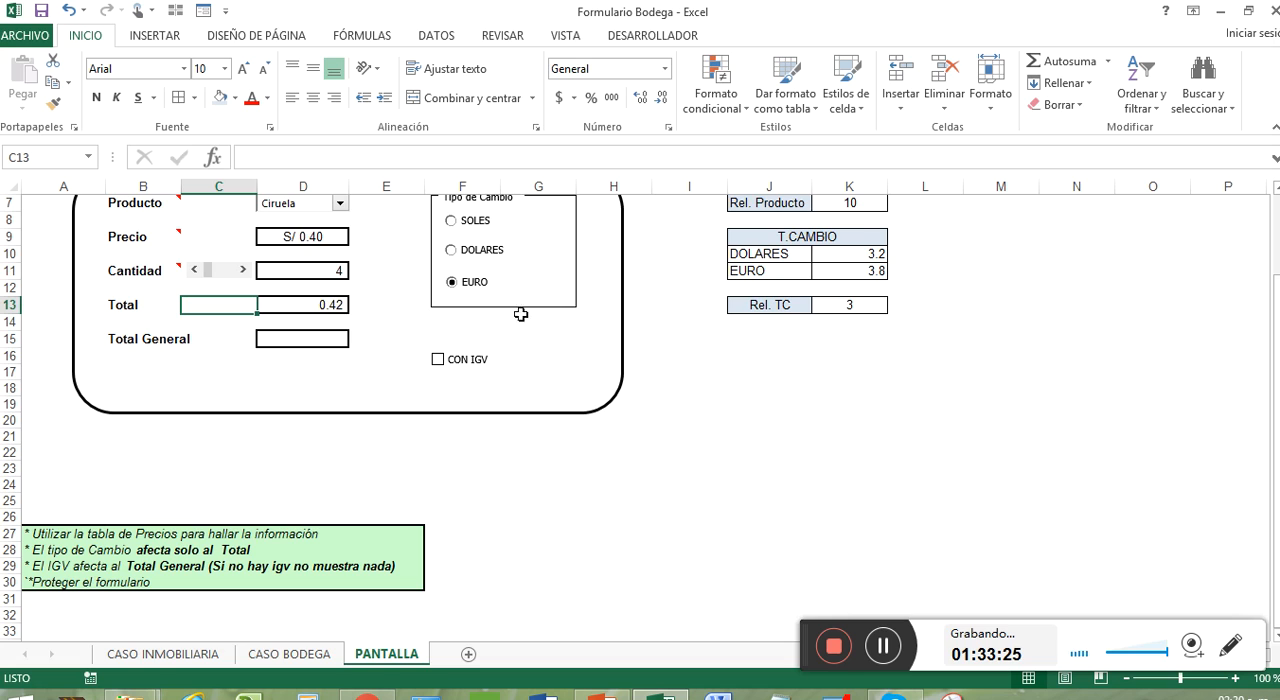
Step: Centre the Total cell D13 vertically and horizontally
scroll(480, 275, "up", 1)
left_click(328, 352)
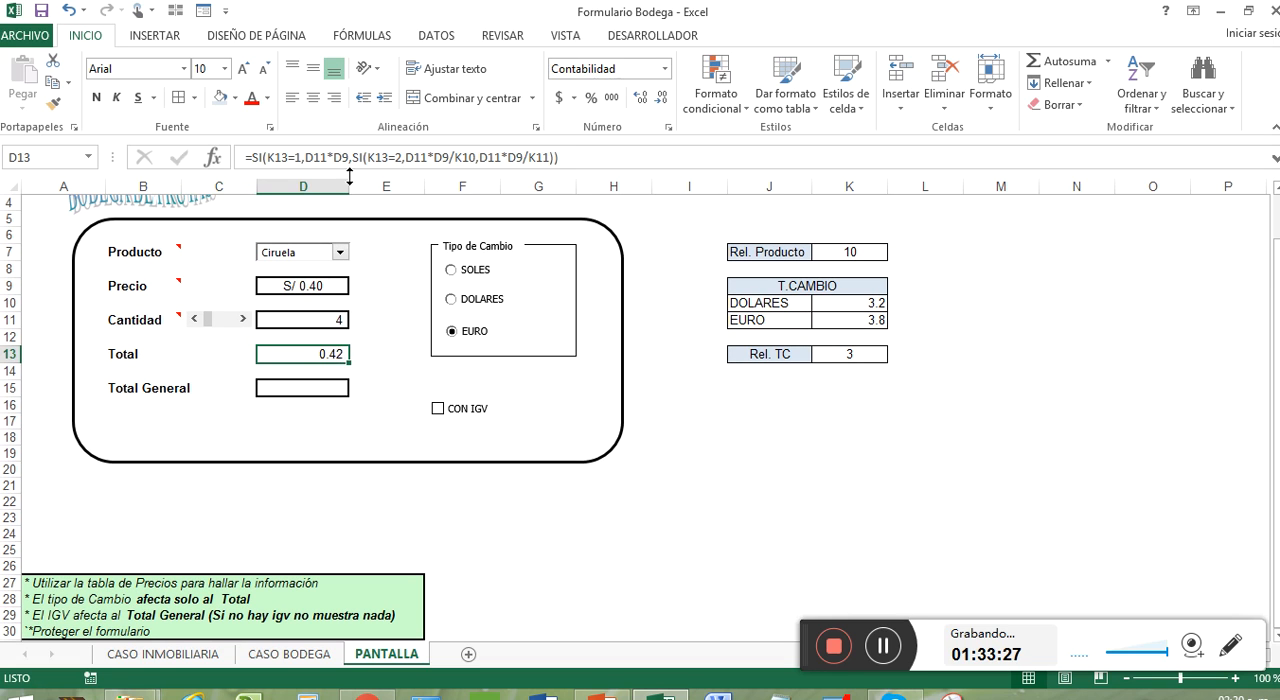
left_click(313, 68)
left_click(313, 97)
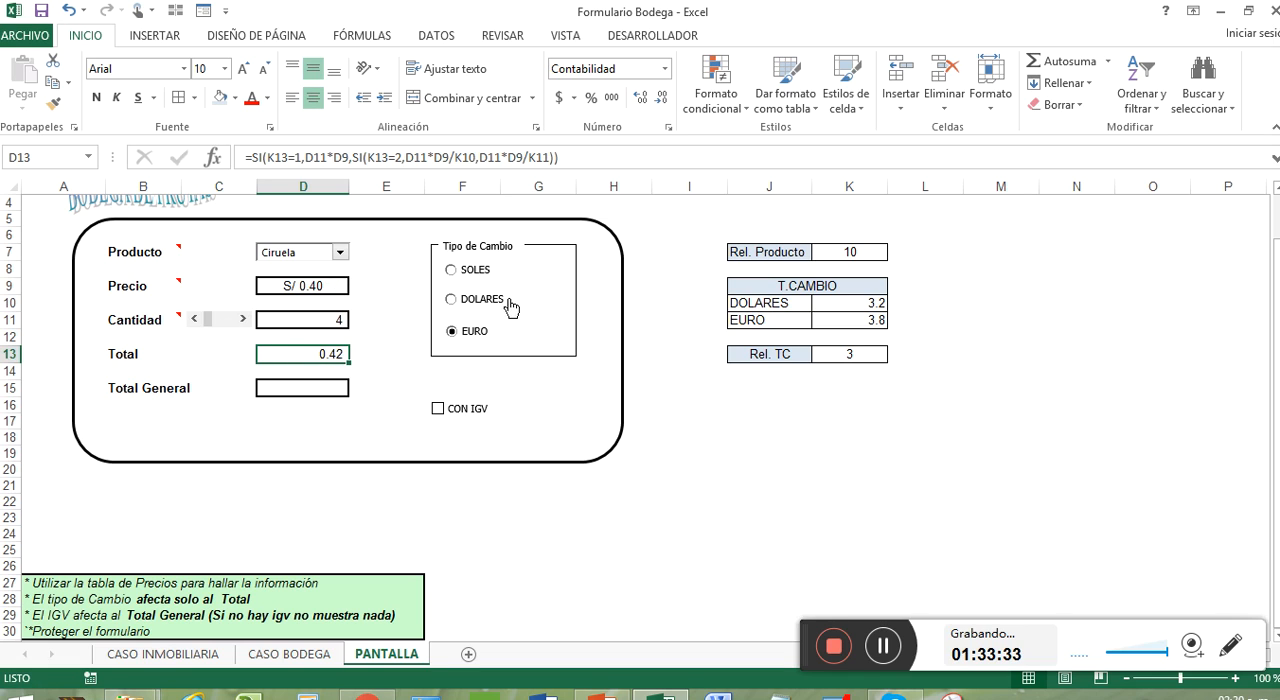
Step: Test the Total formula by choosing the DOLARES, SOLES and EURO exchange options in turn
left_click(491, 307)
left_click(485, 275)
left_click(478, 336)
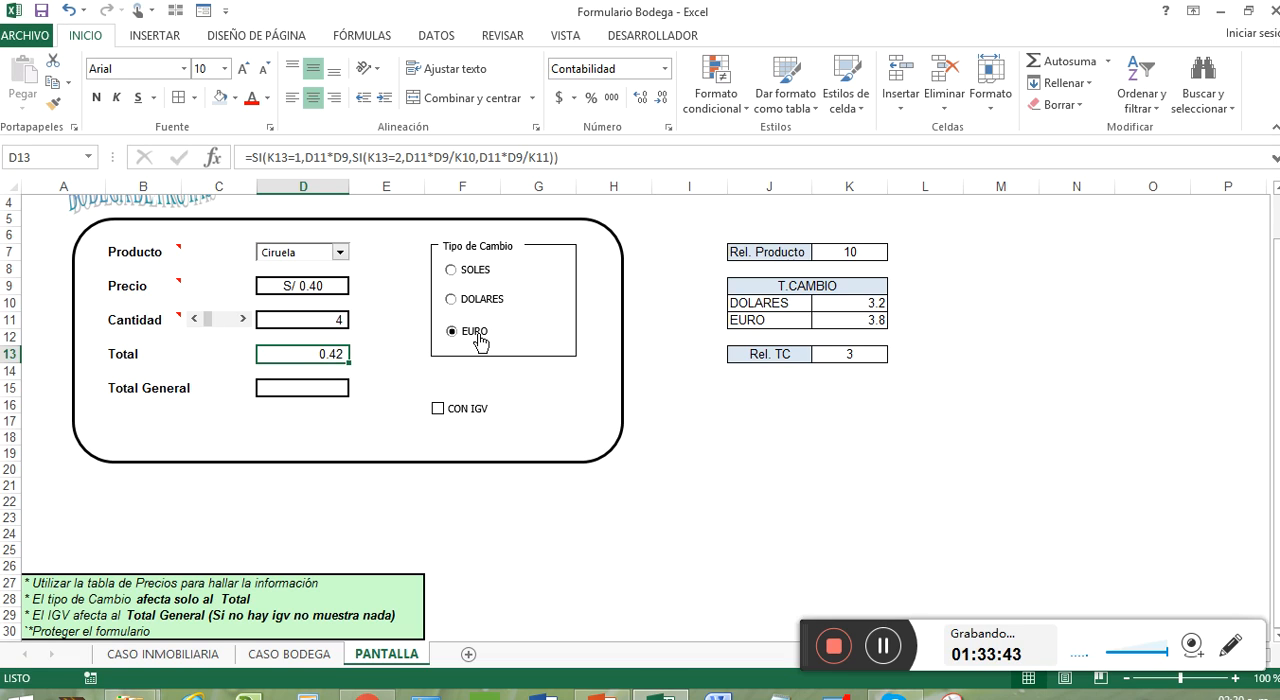